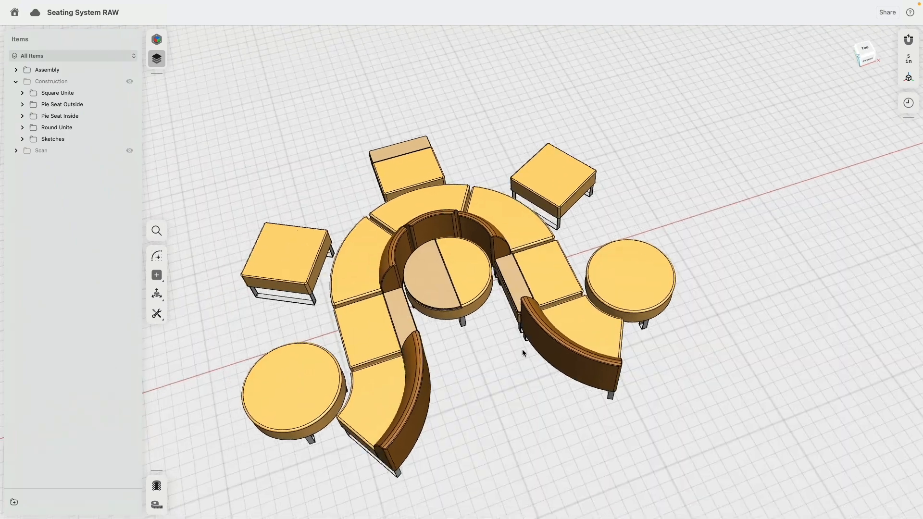
# - Hide the Assembly folder and show the Scan folder in the model
pyautogui.moveTo(383, 272); pyautogui.dragTo(495, 255, button='right')
pyautogui.moveTo(379, 308); pyautogui.dragTo(672, 327, button='middle')
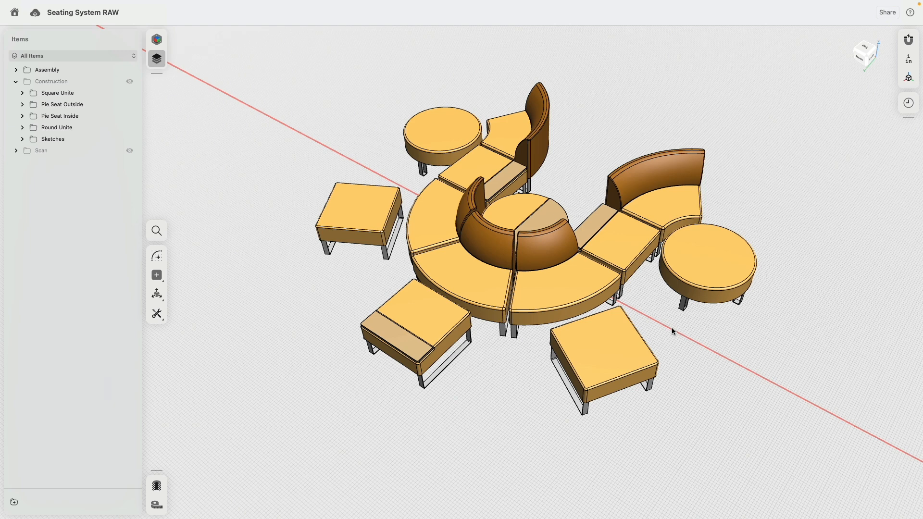
pyautogui.click(130, 71)
pyautogui.click(129, 150)
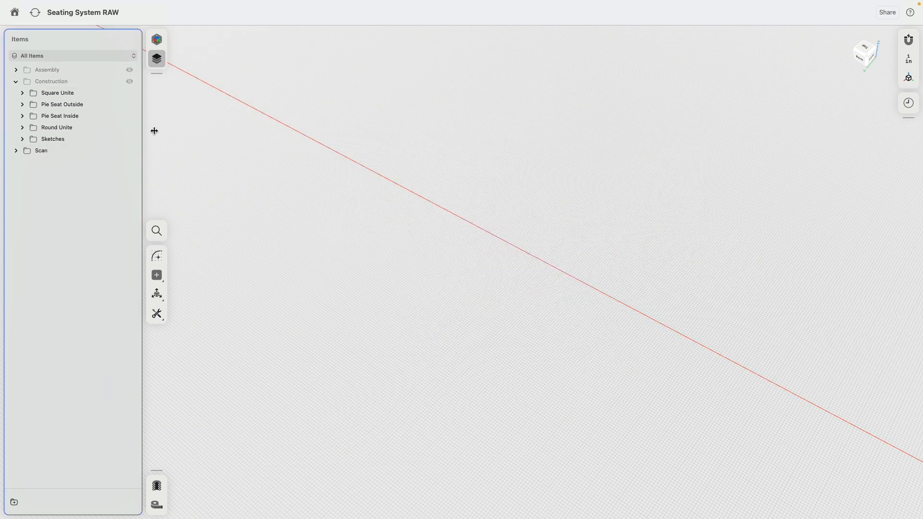
# - Examine the scanned seat meshes from above and from several angles, including the single pie seat near the origin
pyautogui.scroll(-10, 364, 251)
pyautogui.moveTo(628, 365); pyautogui.dragTo(528, 281, button='middle')
pyautogui.scroll(8, 529, 288)
pyautogui.moveTo(529, 288); pyautogui.dragTo(549, 327, button='right')
pyautogui.scroll(4, 549, 327)
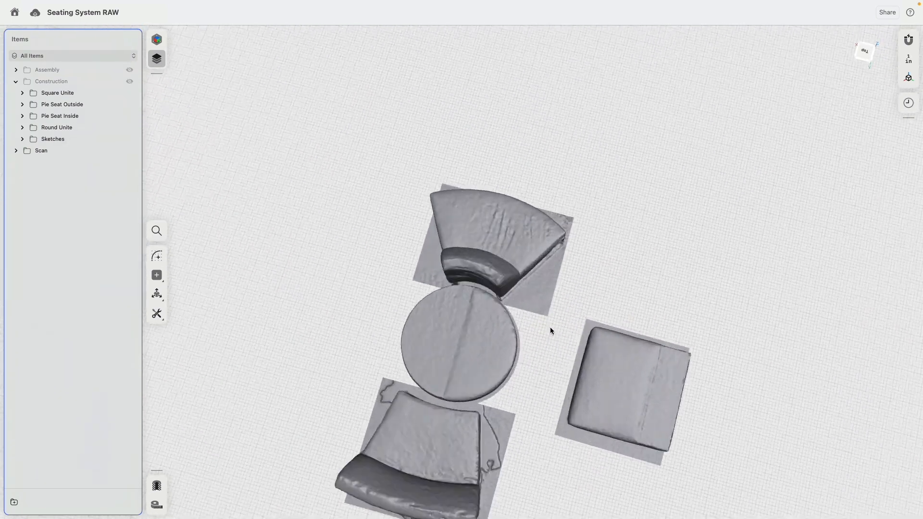
pyautogui.moveTo(550, 327); pyautogui.dragTo(536, 198, button='middle')
pyautogui.moveTo(535, 198); pyautogui.dragTo(494, 201, button='right')
pyautogui.moveTo(273, 99); pyautogui.dragTo(659, 389, button='middle')
pyautogui.moveTo(465, 214); pyautogui.dragTo(543, 252, button='middle')
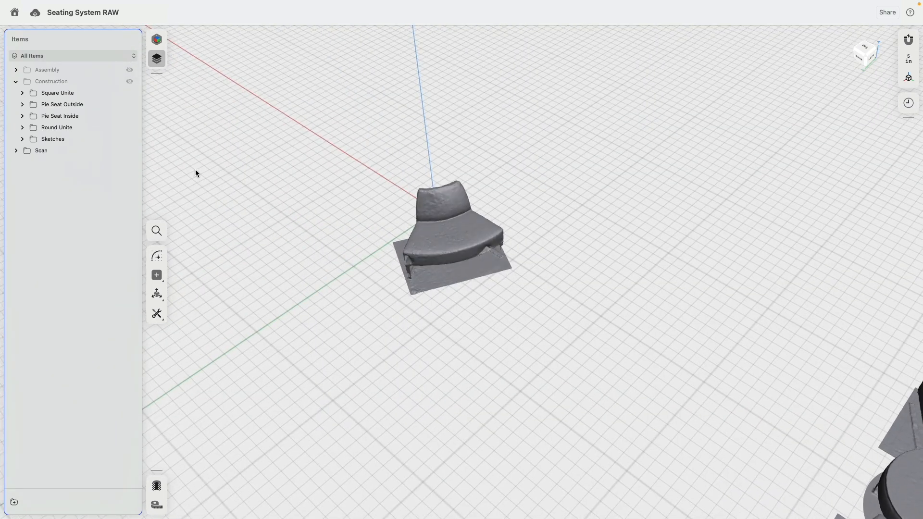
# - Show the Construction folder alongside the scans and examine the modeled seats next to the scanned meshes
pyautogui.click(129, 138)
pyautogui.click(129, 139)
pyautogui.click(126, 81)
pyautogui.moveTo(227, 163)
pyautogui.mouseDown(button='right')
pyautogui.moveTo(453, 212)
pyautogui.moveTo(373, 206)
pyautogui.mouseUp(button='right')
pyautogui.scroll(8, 556, 233)
pyautogui.scroll(-5, 556, 233)
pyautogui.moveTo(548, 218); pyautogui.dragTo(580, 152, button='right')
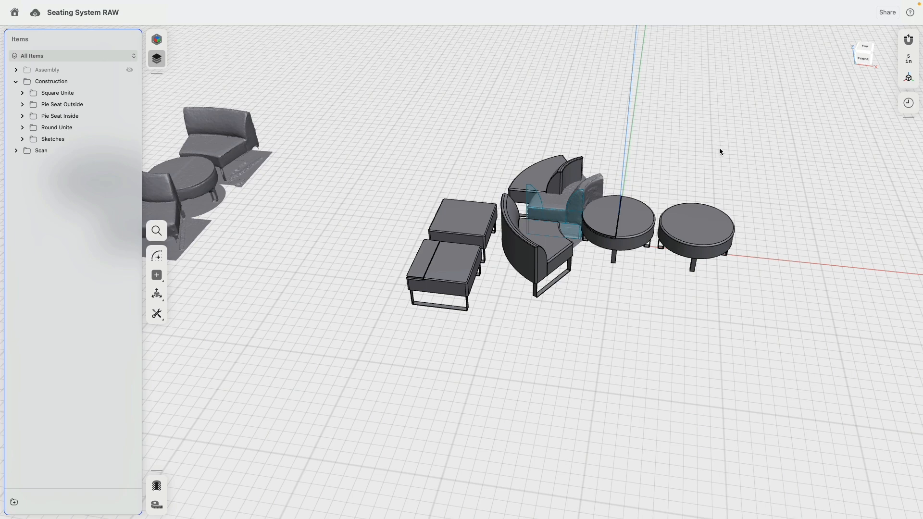
# - Hide the Construction and Scan folders and show the Assembly folder again
pyautogui.click(129, 81)
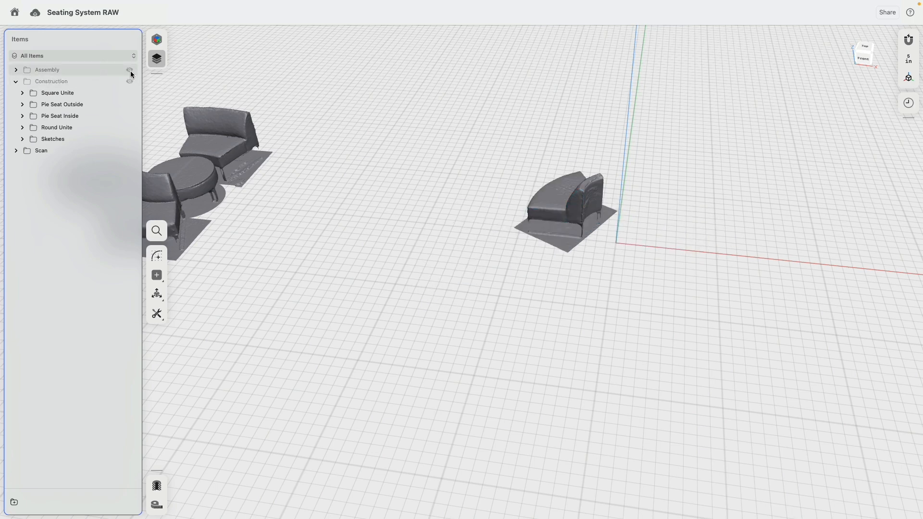
pyautogui.click(129, 150)
pyautogui.click(129, 70)
pyautogui.moveTo(774, 171); pyautogui.dragTo(313, 132, button='middle')
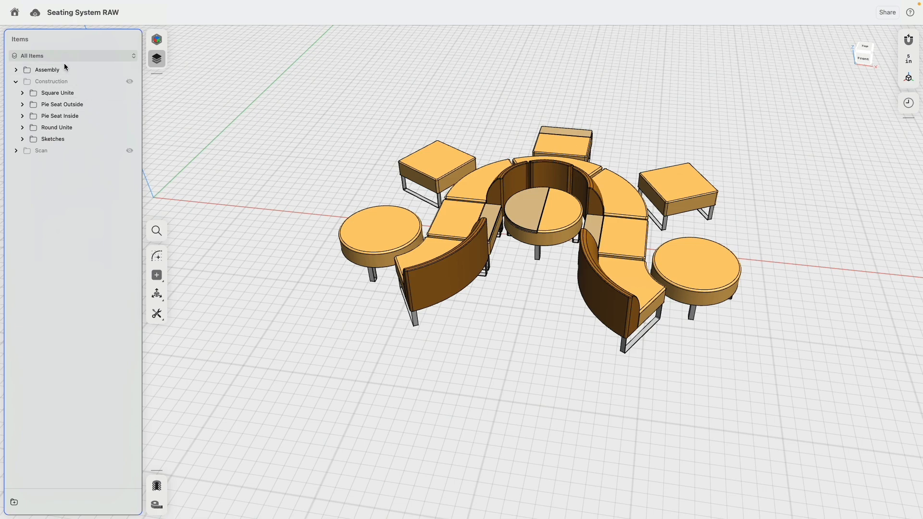
# - Switch to the Visualization workspace, close the side panels and examine the rendered seating arrangement
pyautogui.click(157, 39)
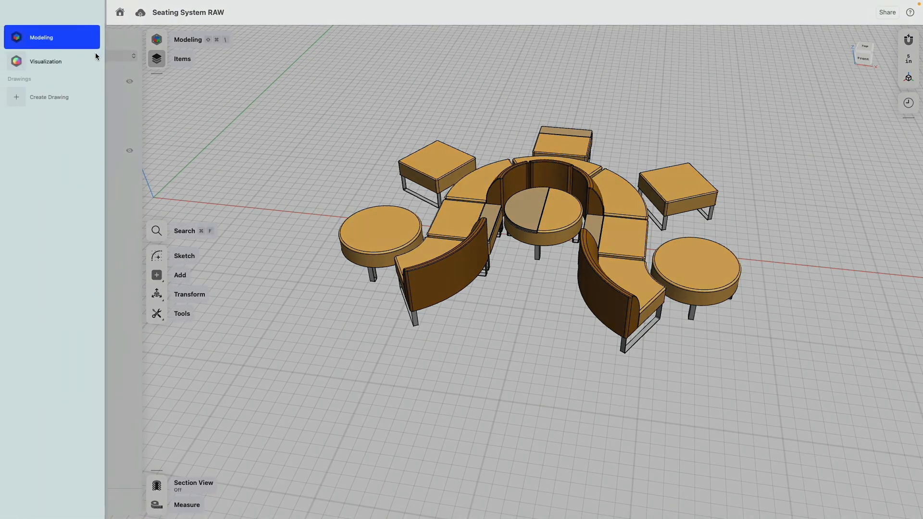
pyautogui.click(82, 61)
pyautogui.click(157, 59)
pyautogui.click(760, 39)
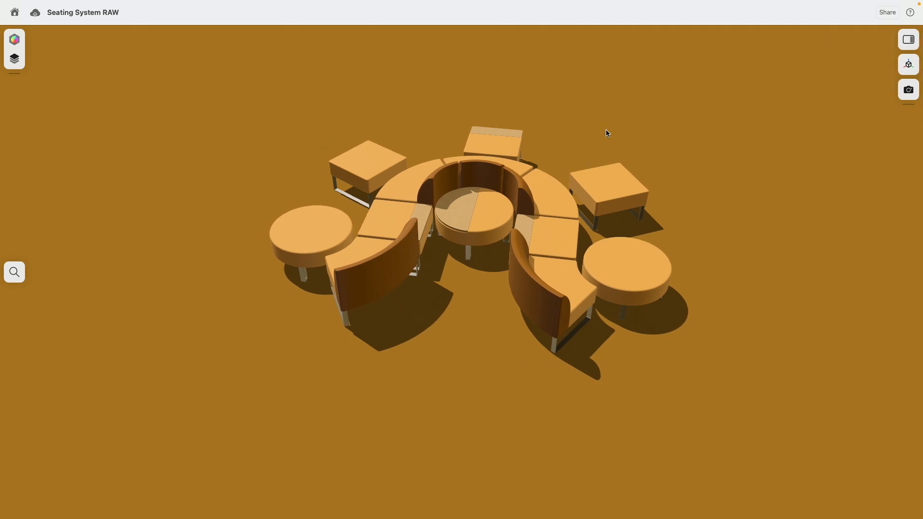
pyautogui.moveTo(598, 138); pyautogui.dragTo(587, 143, button='right')
pyautogui.moveTo(587, 143); pyautogui.dragTo(601, 225, button='middle')
pyautogui.moveTo(643, 211); pyautogui.dragTo(593, 251, button='right')
pyautogui.moveTo(701, 121); pyautogui.dragTo(618, 244, button='middle')
pyautogui.scroll(3, 620, 242)
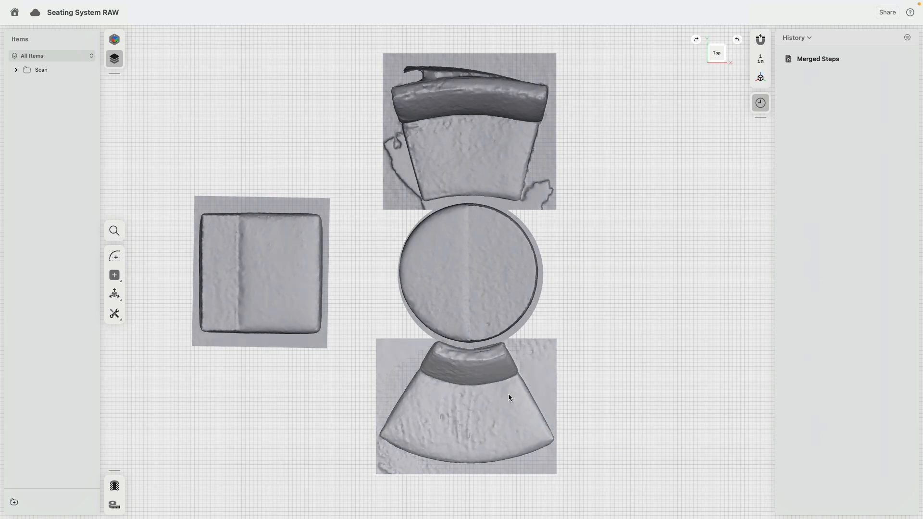
# - Copy the inside pie seat scan five times around the center of the round seat, rotating each copy by 60°
pyautogui.click(484, 400)
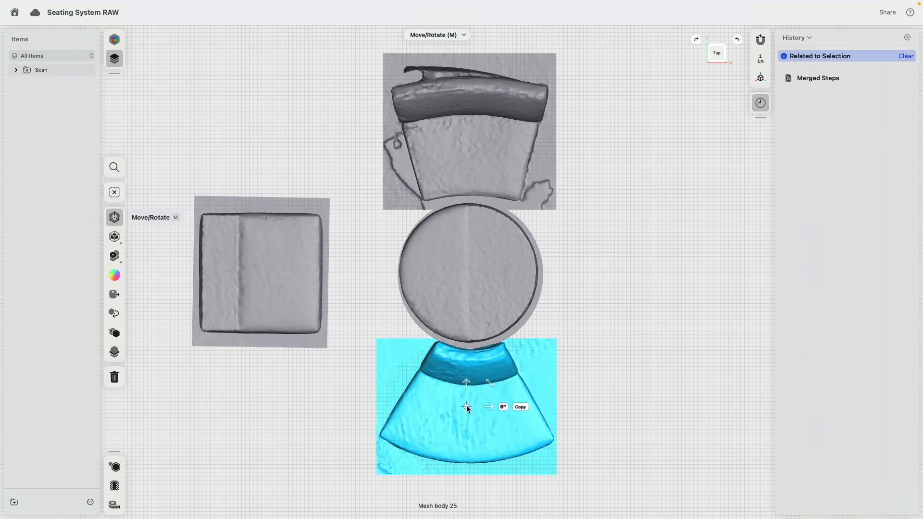
pyautogui.moveTo(467, 409); pyautogui.dragTo(473, 275)
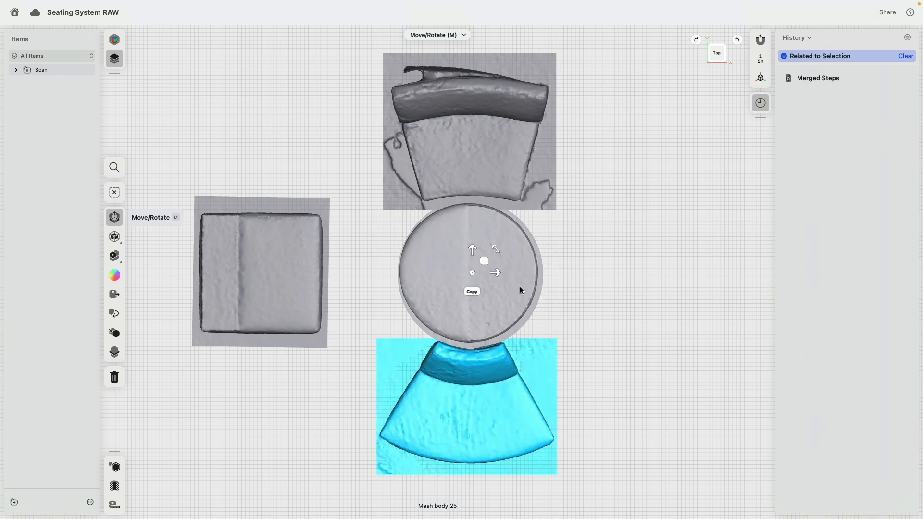
pyautogui.click(474, 291)
pyautogui.moveTo(495, 249); pyautogui.dragTo(505, 284)
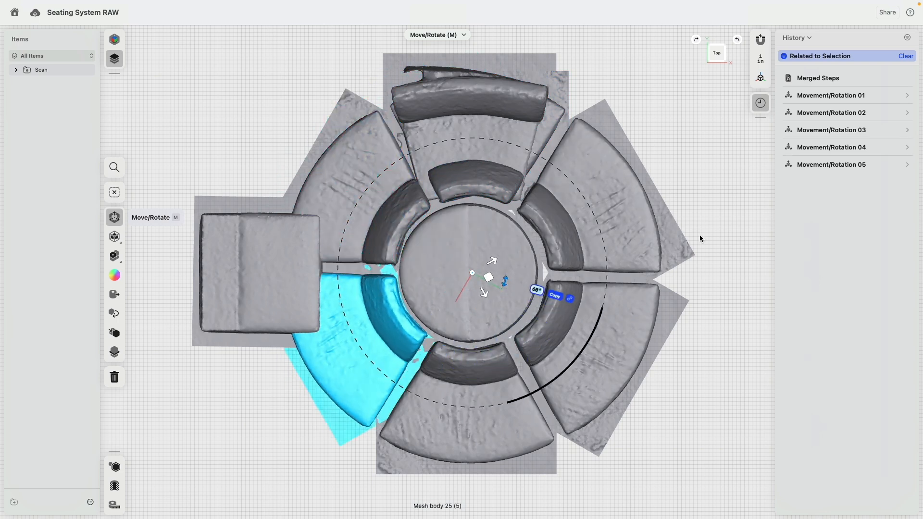
pyautogui.click(689, 181)
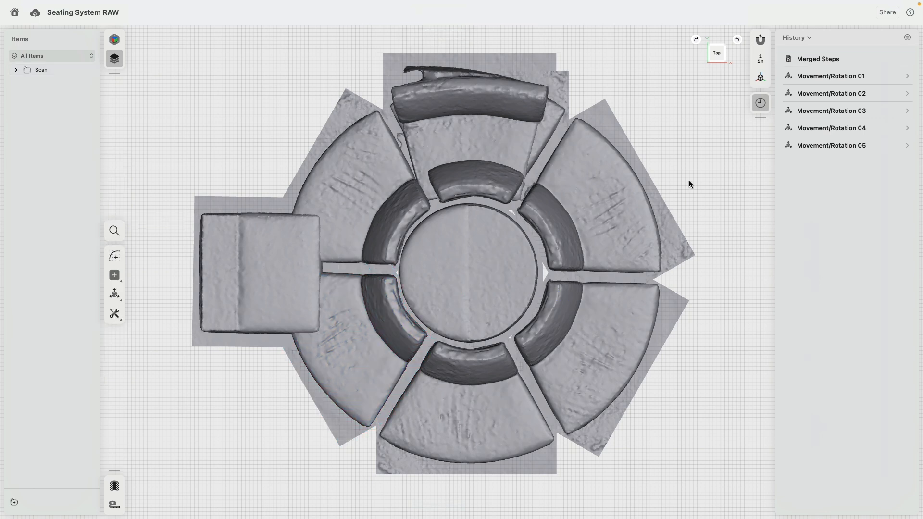
# - Delete the Movement/Rotation 05 step from the history
pyautogui.click(815, 148)
pyautogui.rightClick(817, 149)
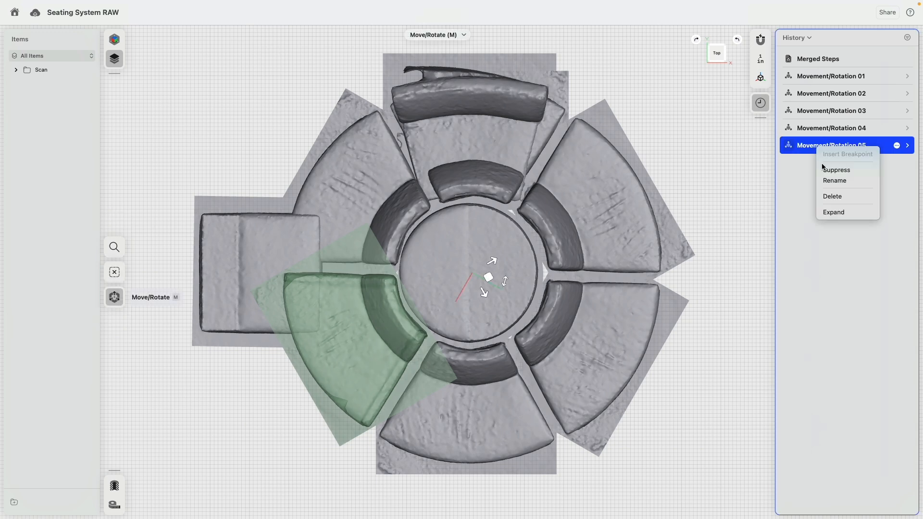
pyautogui.click(833, 197)
# - Turn the square seat scan around and move it into the gap of the ring, against the neighboring pie seat
pyautogui.click(268, 284)
pyautogui.moveTo(286, 253); pyautogui.dragTo(326, 338)
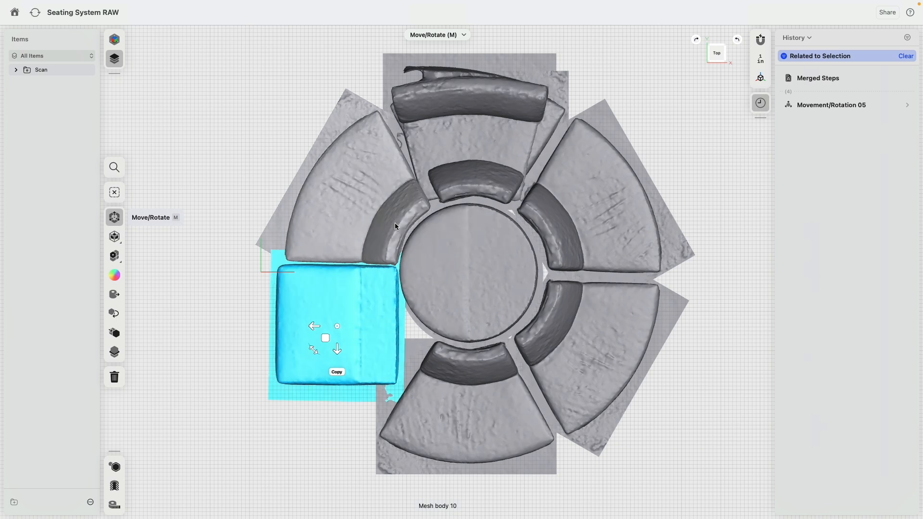
pyautogui.click(207, 248)
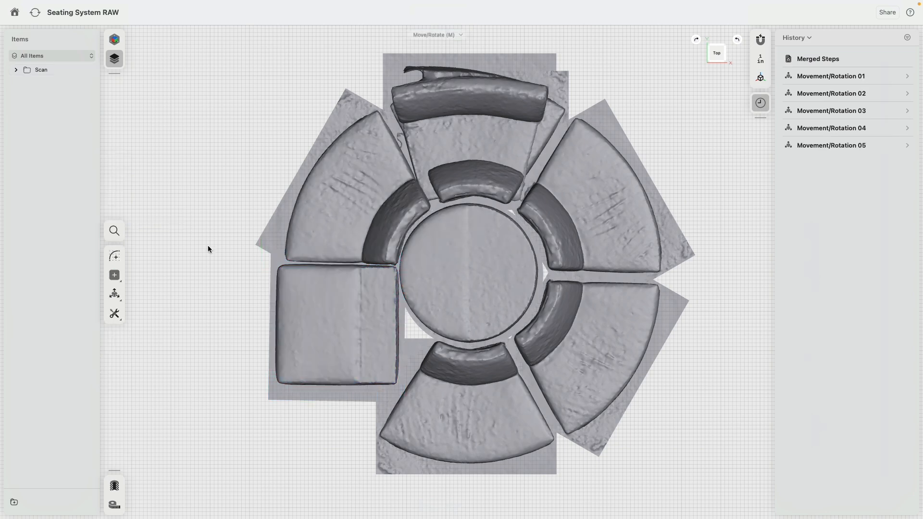
# - Rotate the pie seat scan below the round seat and move it against the free end of the square seat
pyautogui.click(433, 380)
pyautogui.press('m')
pyautogui.moveTo(493, 409); pyautogui.dragTo(453, 355)
pyautogui.moveTo(462, 391); pyautogui.dragTo(316, 432)
pyautogui.click(442, 434)
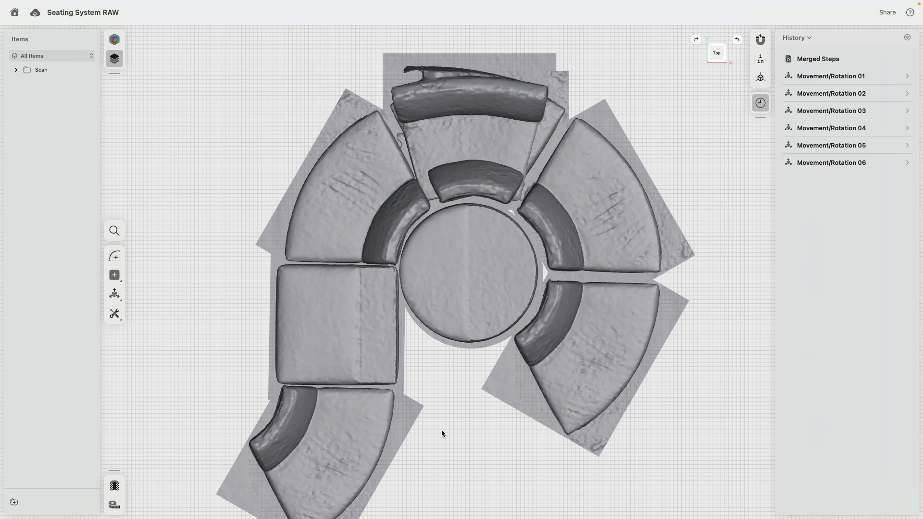
# - Delete the outside pie seat scan that overlaps the ring above the round seat
pyautogui.scroll(-3, 440, 413)
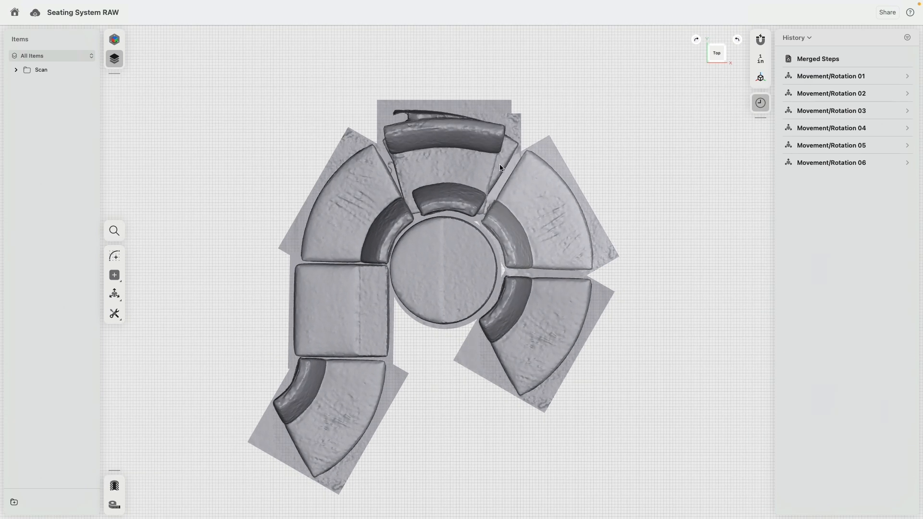
pyautogui.click(497, 112)
pyautogui.press('Delete')
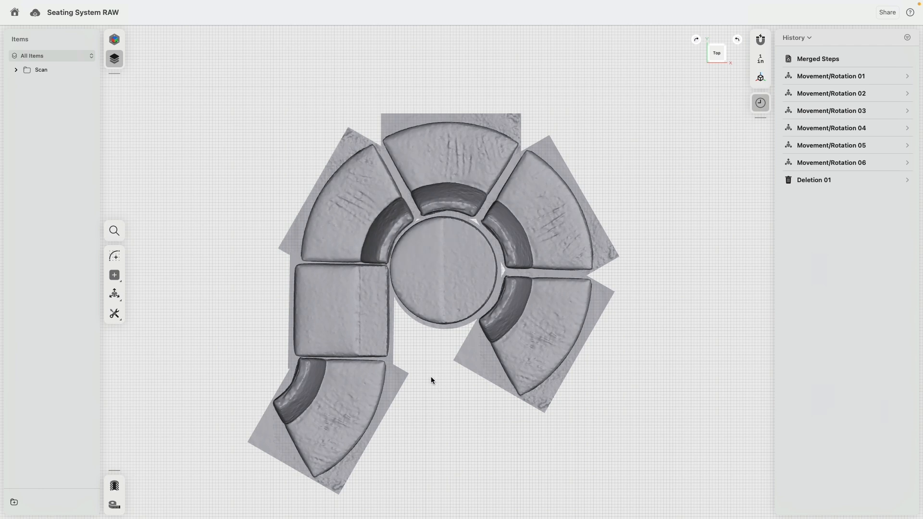
# - Undo the deletion and all moves, rotations and copies, back to the merged steps
pyautogui.press('super+z')
pyautogui.press('super+z')
pyautogui.press('super+z')
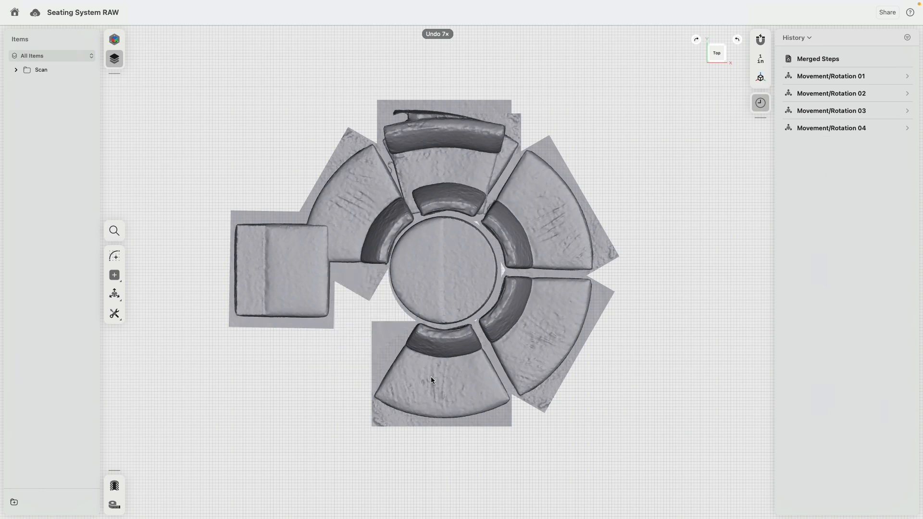
pyautogui.press('super+z')
pyautogui.press('super+z')
pyautogui.press('super+z')
pyautogui.press('super+z')
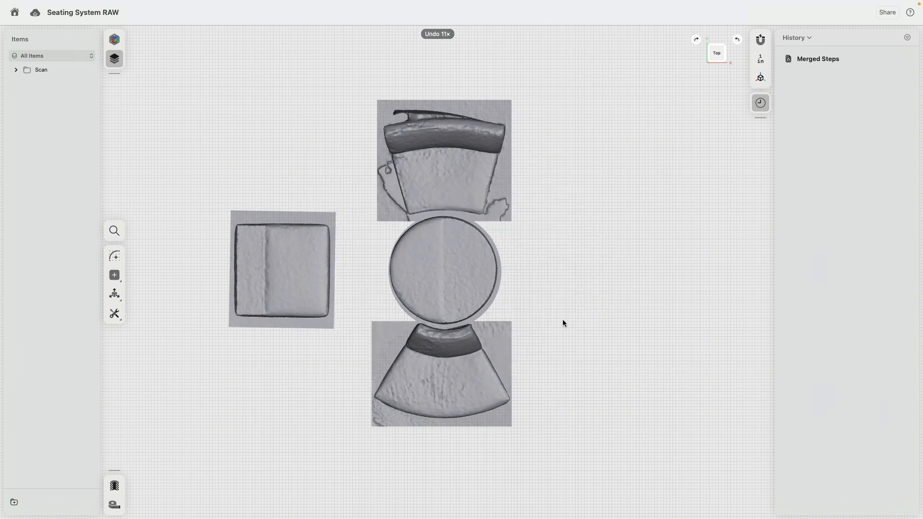
# - Examine the four scanned seats and their legs from the side and at an angle
pyautogui.moveTo(521, 396); pyautogui.dragTo(277, 204, button='right')
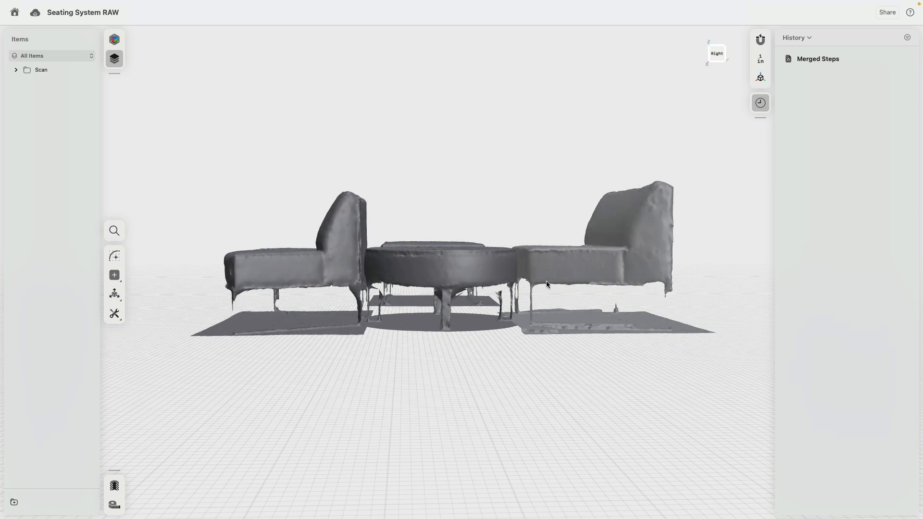
pyautogui.moveTo(302, 361); pyautogui.dragTo(361, 374, button='right')
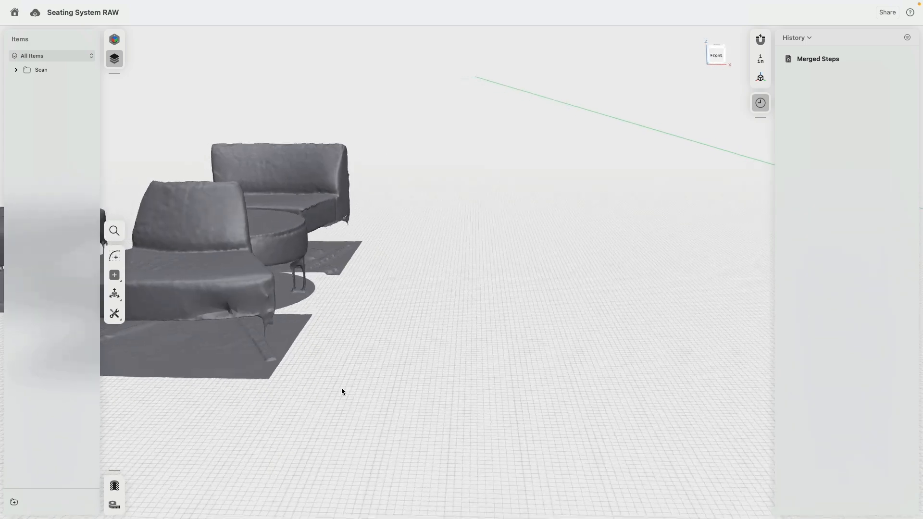
pyautogui.moveTo(361, 374); pyautogui.dragTo(491, 412, button='middle')
pyautogui.moveTo(250, 355); pyautogui.dragTo(404, 311, button='right')
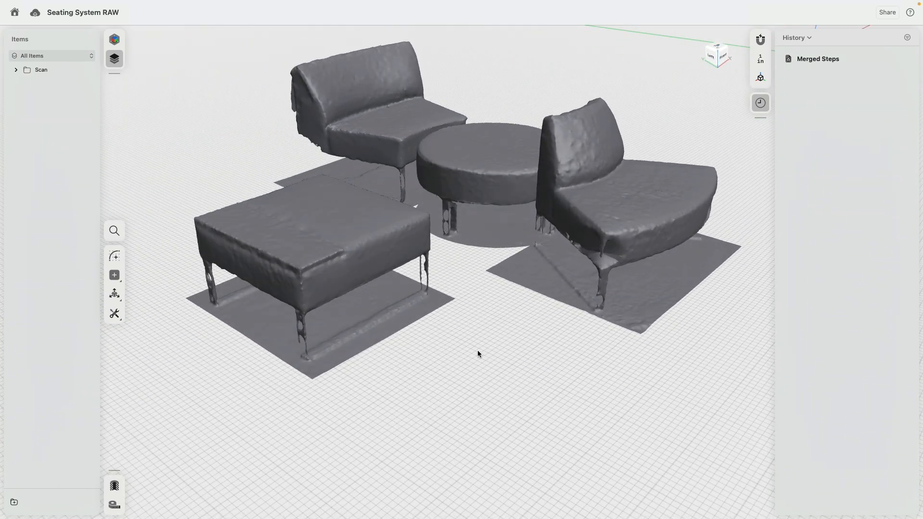
pyautogui.scroll(-3, 477, 351)
# - In top view, copy the round seat scan 234" along the X axis onto the origin
pyautogui.click(716, 47)
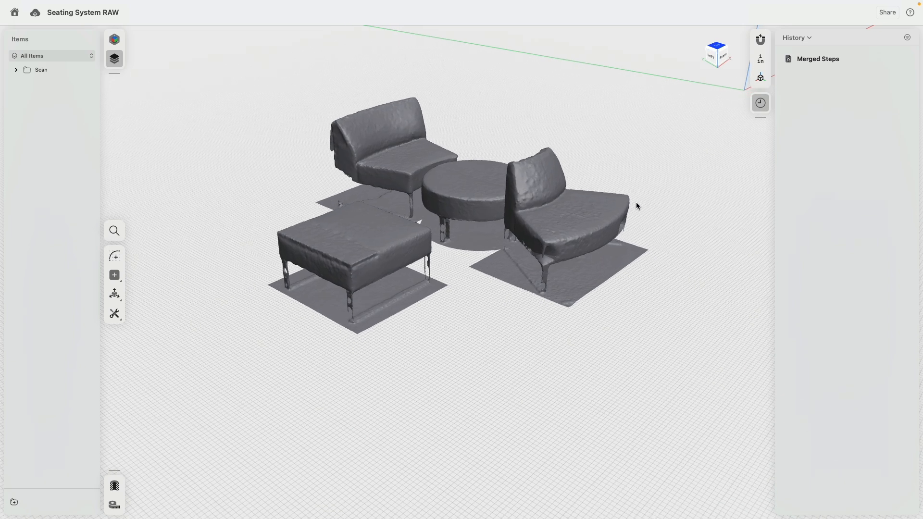
pyautogui.scroll(-3, 670, 210)
pyautogui.moveTo(628, 238); pyautogui.dragTo(325, 279, button='middle')
pyautogui.click(330, 253)
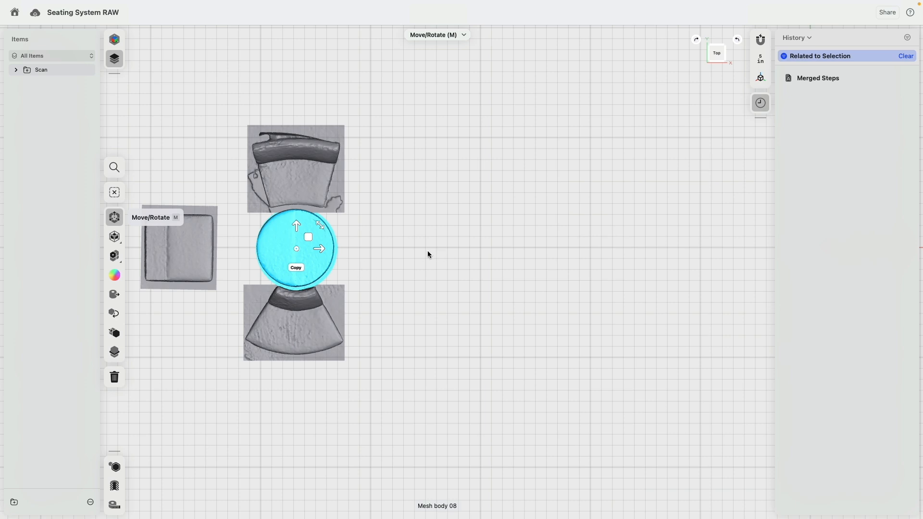
pyautogui.scroll(-2, 362, 263)
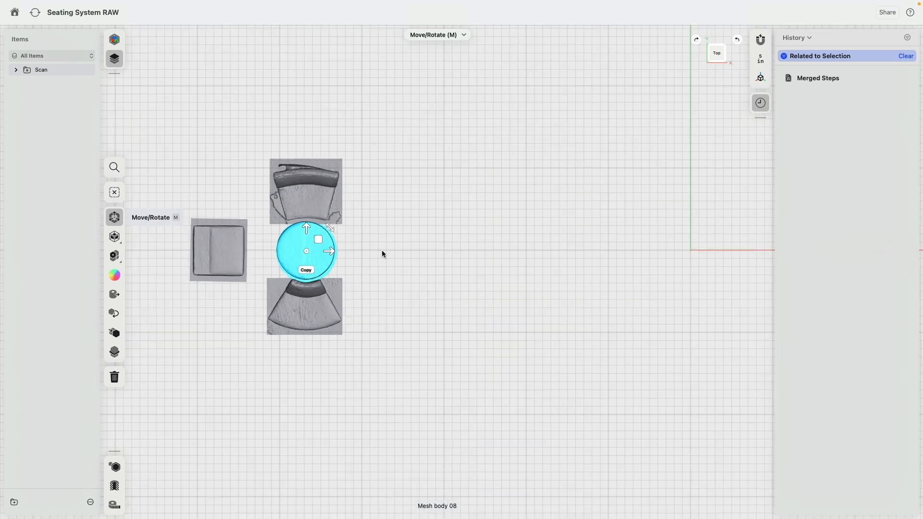
pyautogui.click(306, 270)
pyautogui.moveTo(342, 253); pyautogui.dragTo(714, 263)
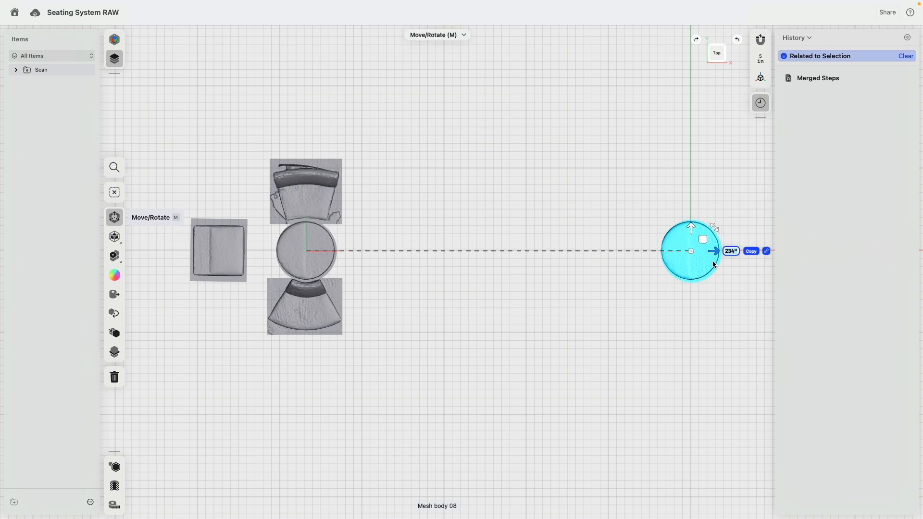
pyautogui.click(712, 300)
# - In front view, sketch a closed 18" by 8" rectangle over the left half of the scanned round cushion, ending on the vertical axis
pyautogui.scroll(4, 723, 284)
pyautogui.moveTo(697, 262); pyautogui.dragTo(548, 280, button='middle')
pyautogui.scroll(4, 567, 257)
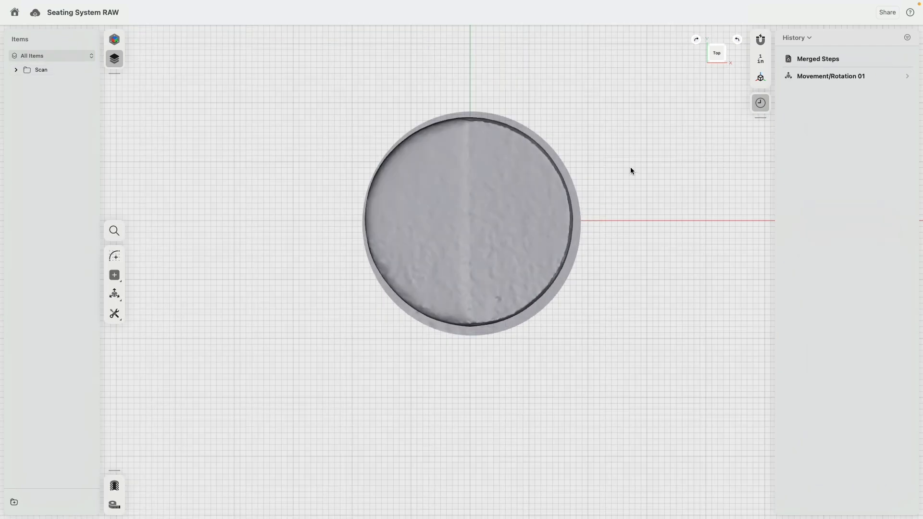
pyautogui.scroll(1, 629, 166)
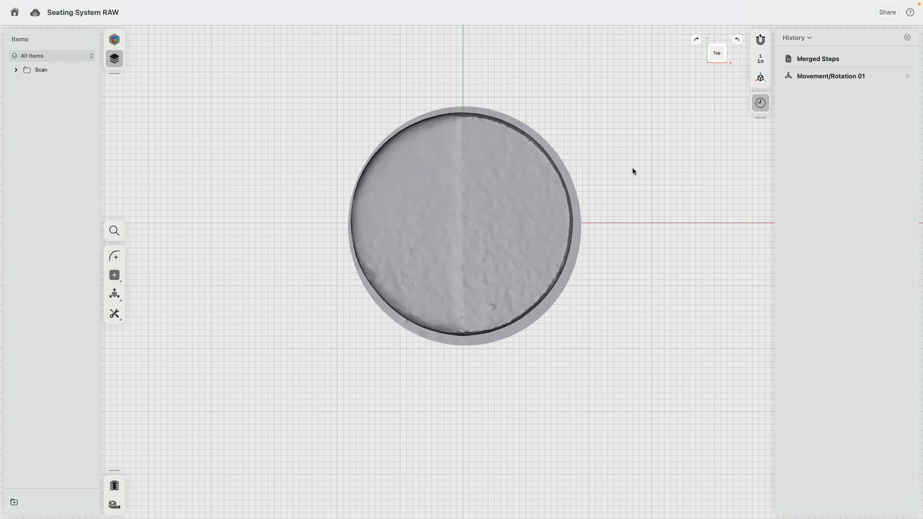
pyautogui.click(716, 61)
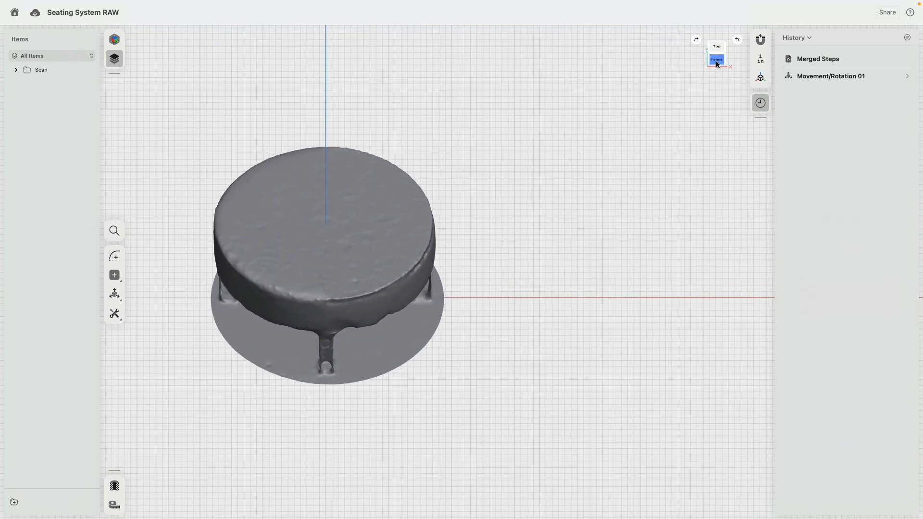
pyautogui.click(115, 256)
pyautogui.moveTo(195, 157); pyautogui.dragTo(332, 179, button='middle')
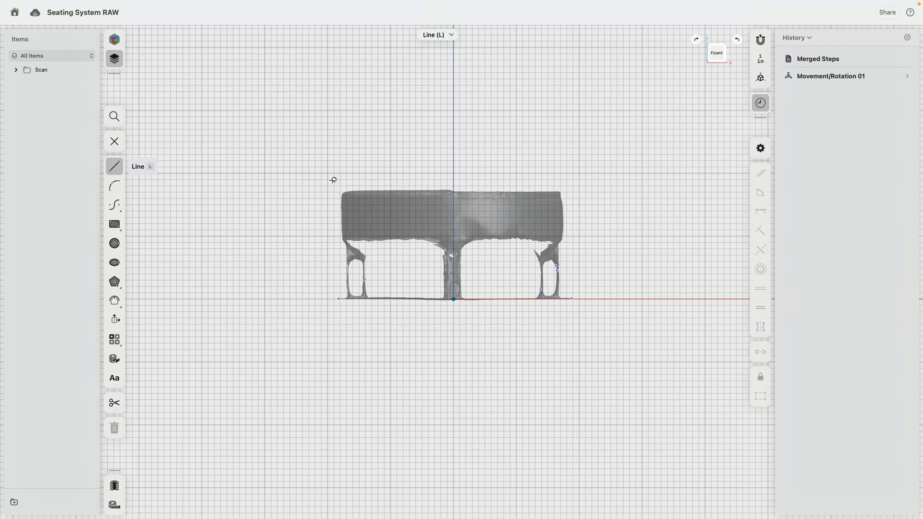
pyautogui.scroll(3, 343, 186)
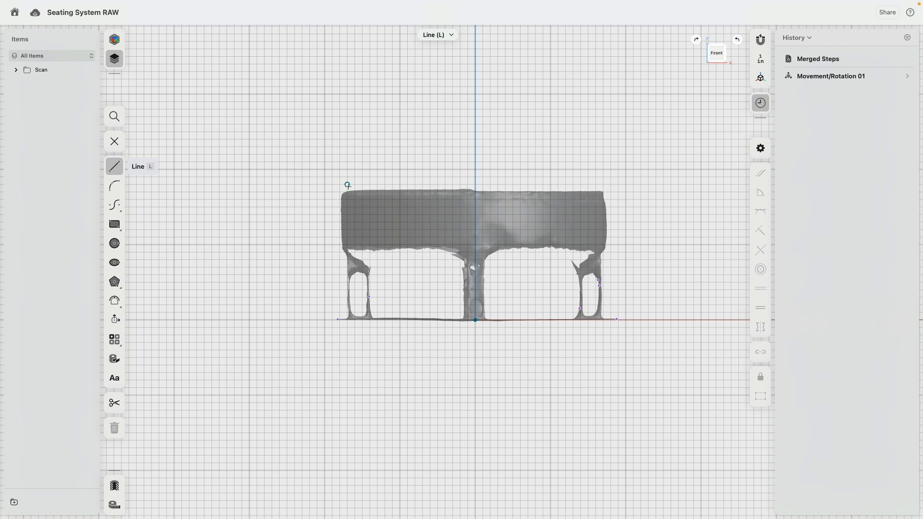
pyautogui.click(475, 191)
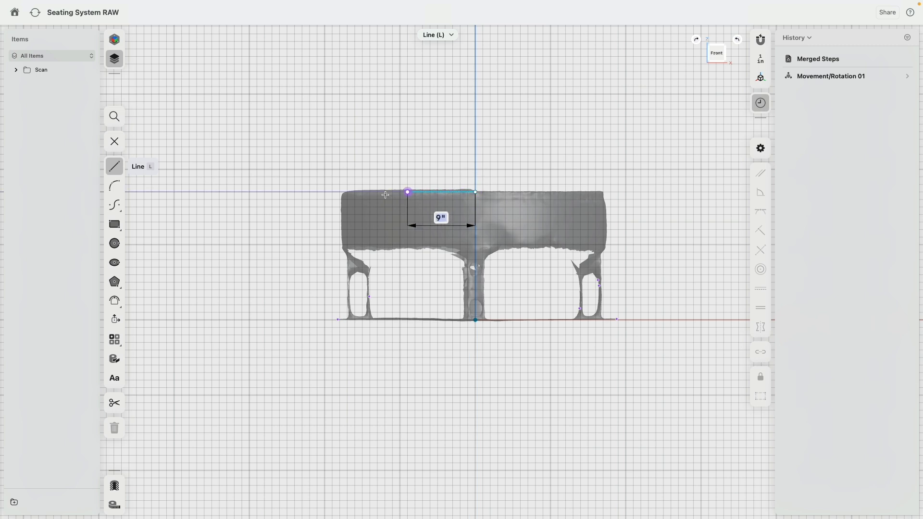
pyautogui.click(339, 191)
pyautogui.click(340, 251)
pyautogui.click(475, 252)
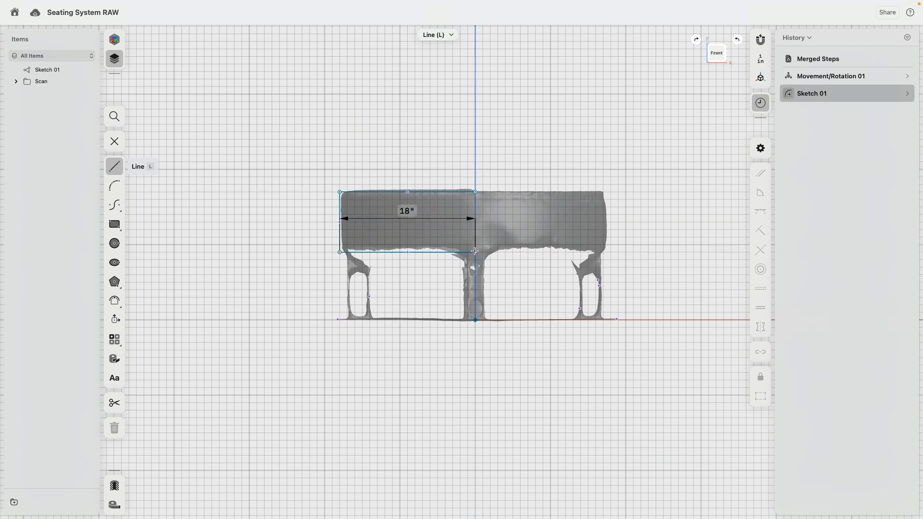
pyautogui.click(475, 192)
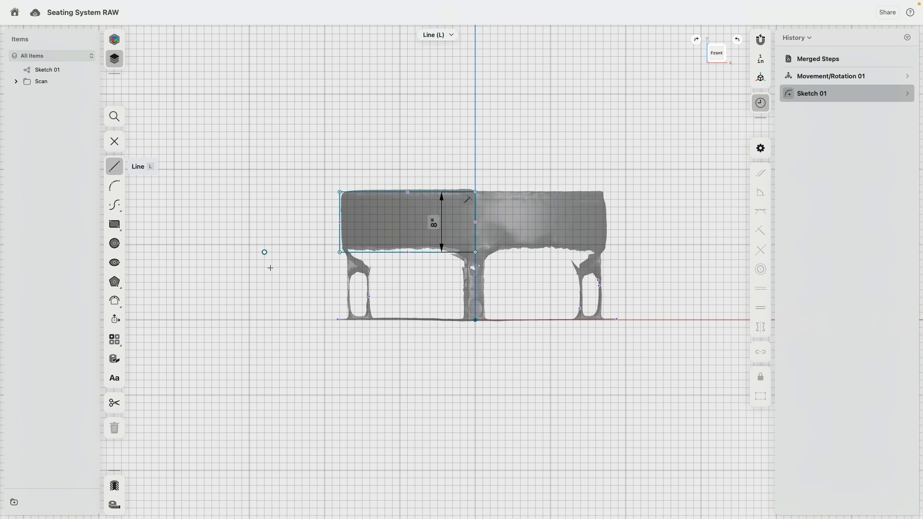
# - Draw a 9" line down from the rectangle's lower-left corner to the ground, followed by an 18" line to the origin
pyautogui.scroll(3, 340, 274)
pyautogui.click(340, 251)
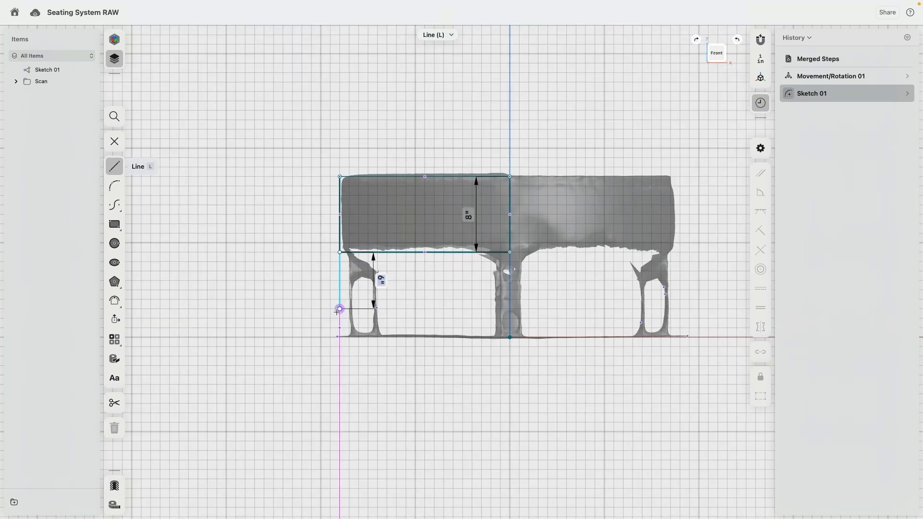
pyautogui.scroll(3, 340, 317)
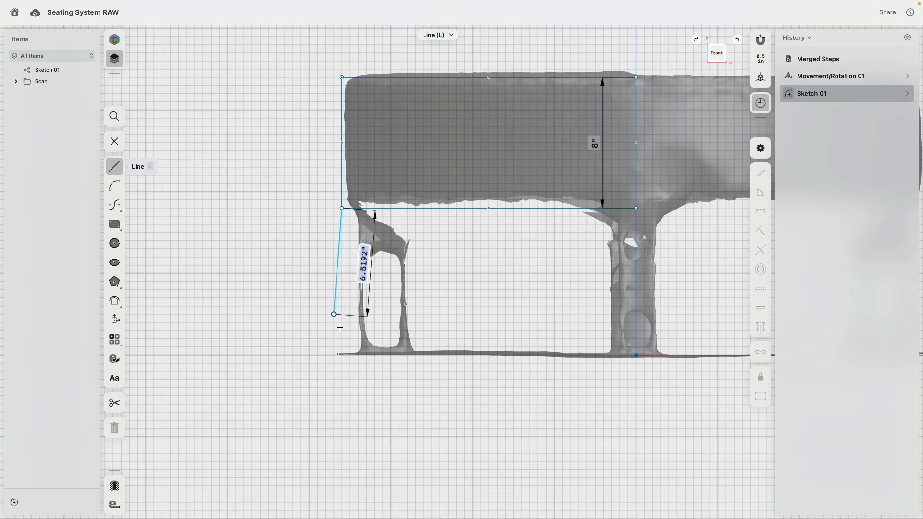
pyautogui.click(342, 355)
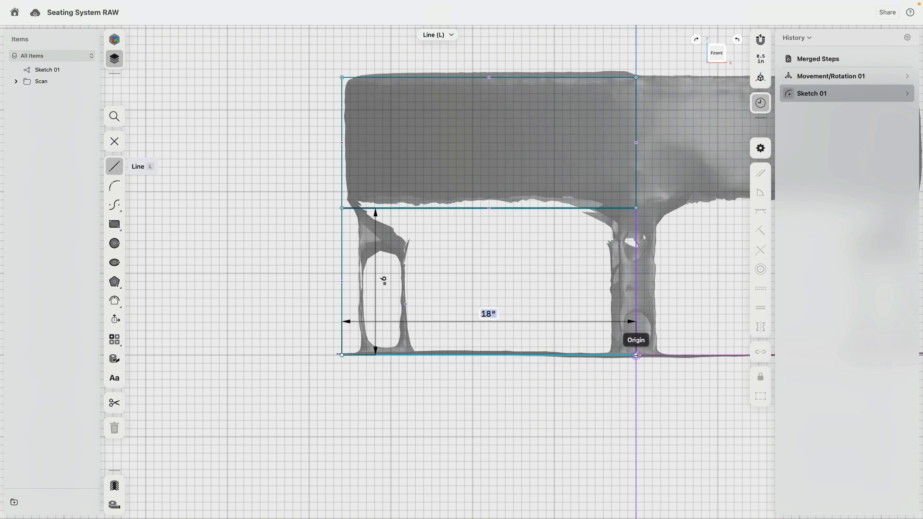
pyautogui.click(637, 356)
# - Extend the outline 11" right from the origin, up to the cushion's underside level, and back to the rectangle's lower-right corner
pyautogui.hscroll(5, 686, 336)
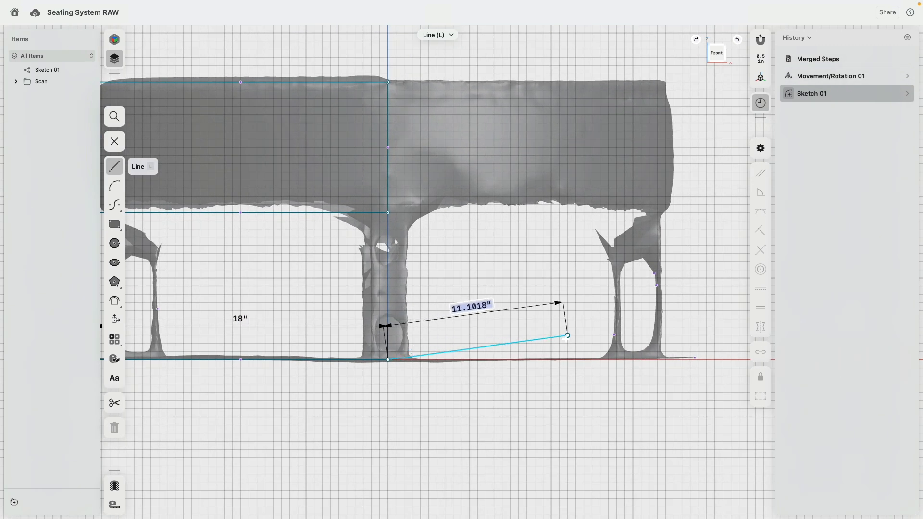
pyautogui.click(567, 360)
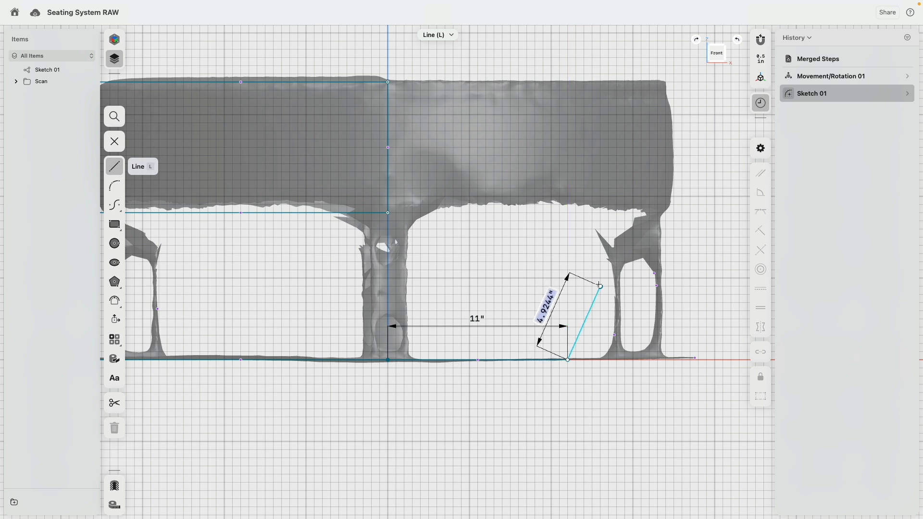
pyautogui.click(567, 212)
pyautogui.click(389, 212)
pyautogui.scroll(-3, 419, 263)
pyautogui.press('Escape')
pyautogui.press('Escape')
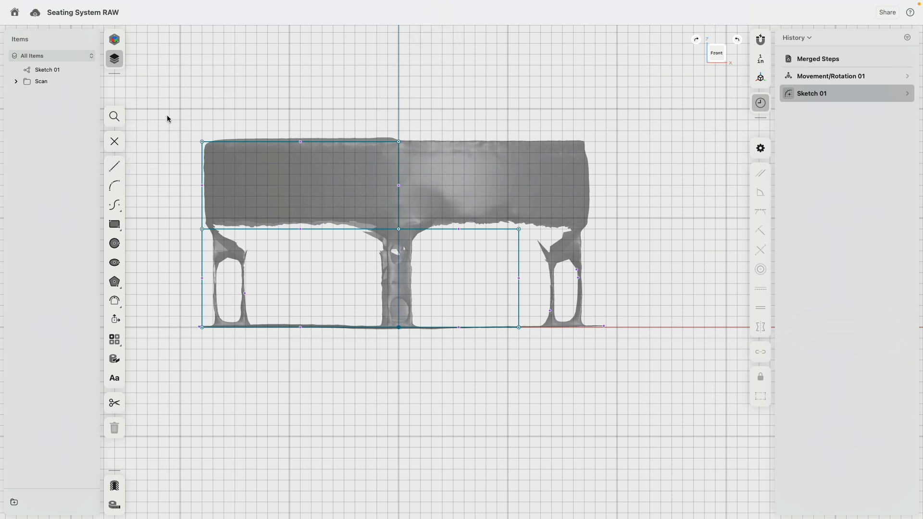
# - Hide the Scan folder and apply the Horizontal/Vertical constraint to all lines of the profile sketch
pyautogui.click(88, 81)
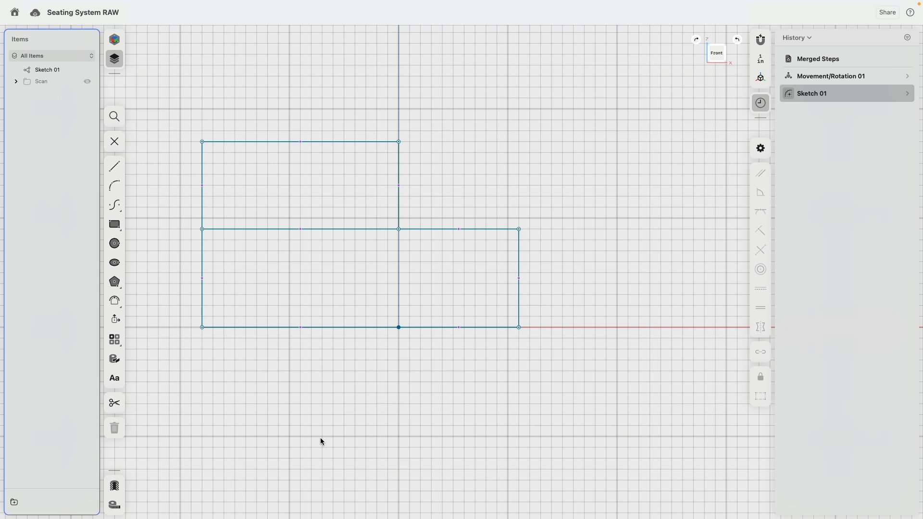
pyautogui.moveTo(246, 392); pyautogui.dragTo(319, 392, button='middle')
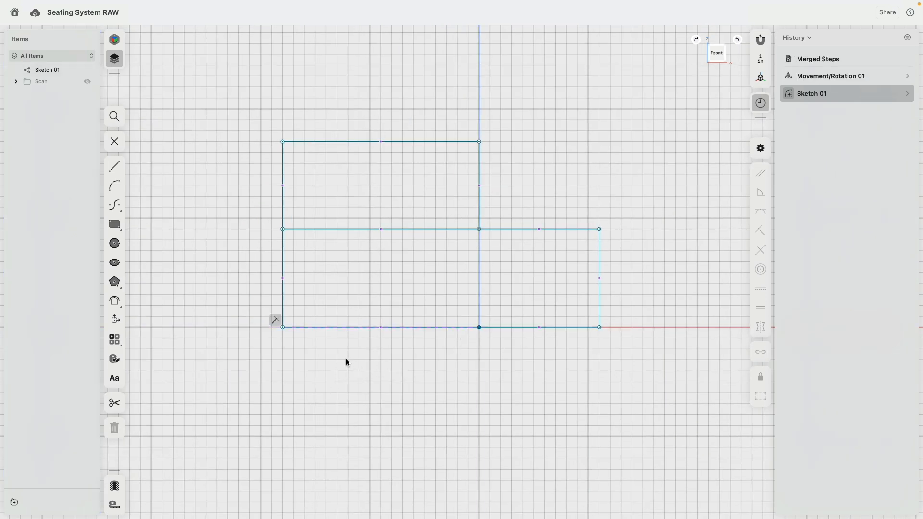
pyautogui.doubleClick(419, 331)
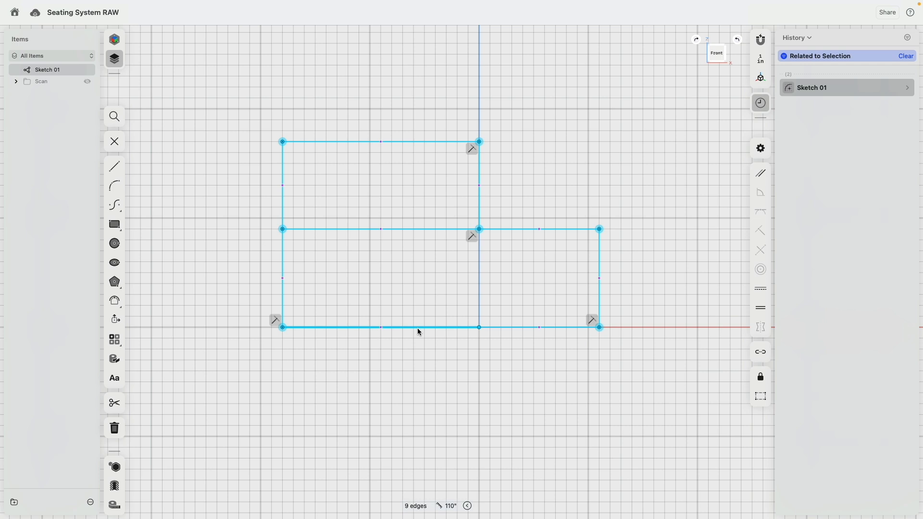
pyautogui.click(760, 290)
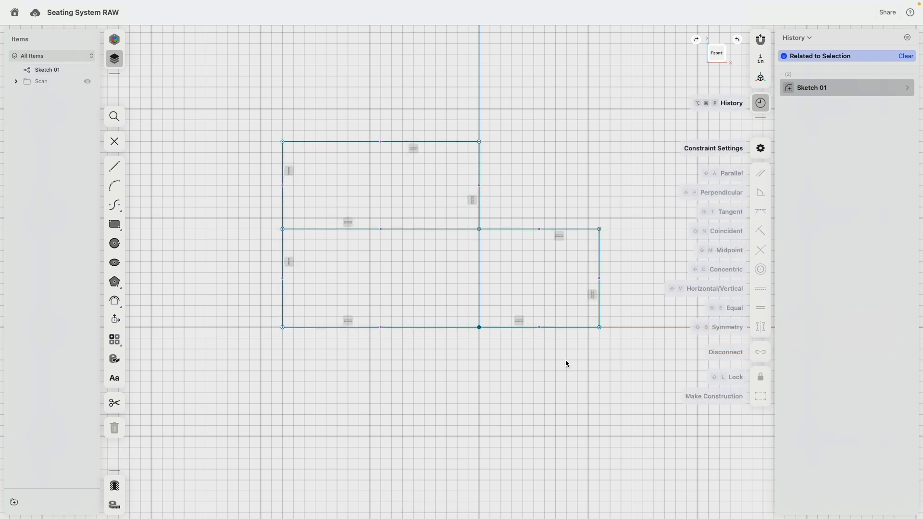
pyautogui.click(434, 416)
# - Check the profile's overall height, the lengths of its left vertical edges, and its top edge length
pyautogui.click(282, 141)
pyautogui.click(282, 328)
pyautogui.moveTo(325, 232); pyautogui.dragTo(208, 241)
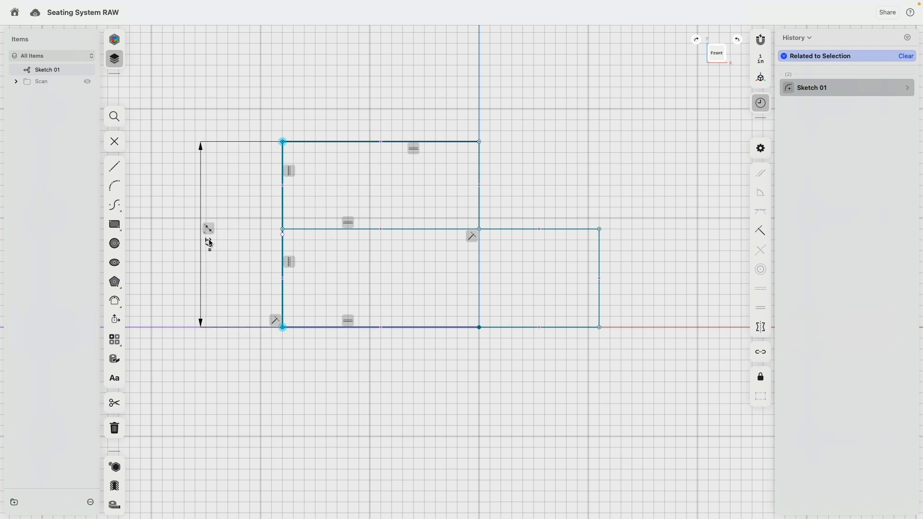
pyautogui.click(243, 394)
pyautogui.click(282, 195)
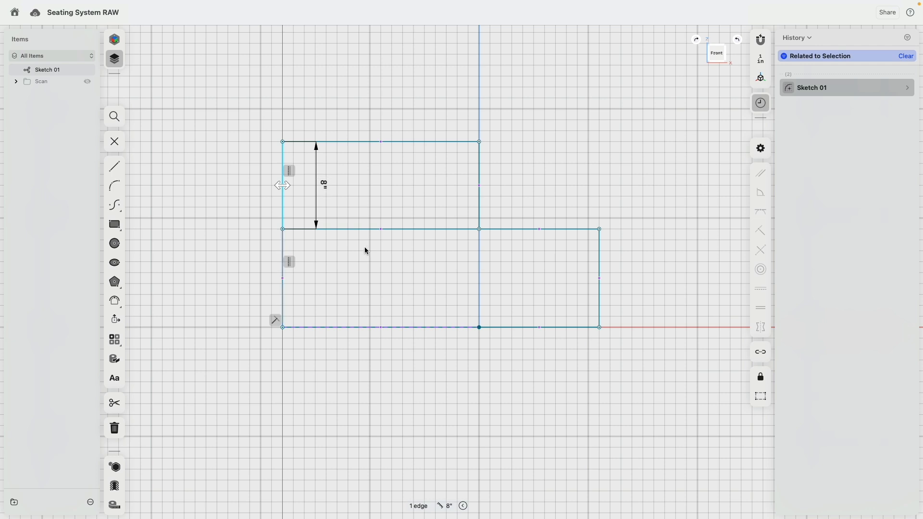
pyautogui.click(343, 238)
pyautogui.click(283, 255)
pyautogui.click(361, 279)
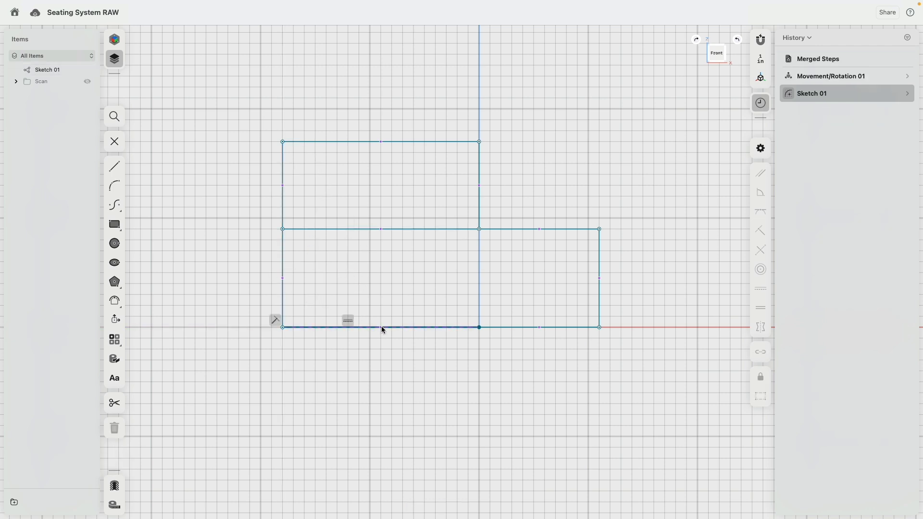
pyautogui.click(317, 141)
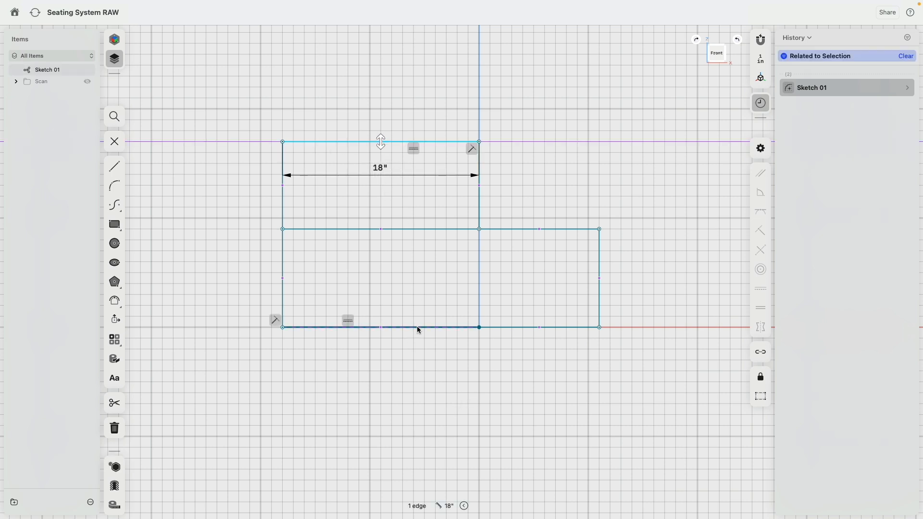
# - Apply an Equal constraint to the two bottom lines on either side of the origin
pyautogui.click(433, 327)
pyautogui.click(523, 337)
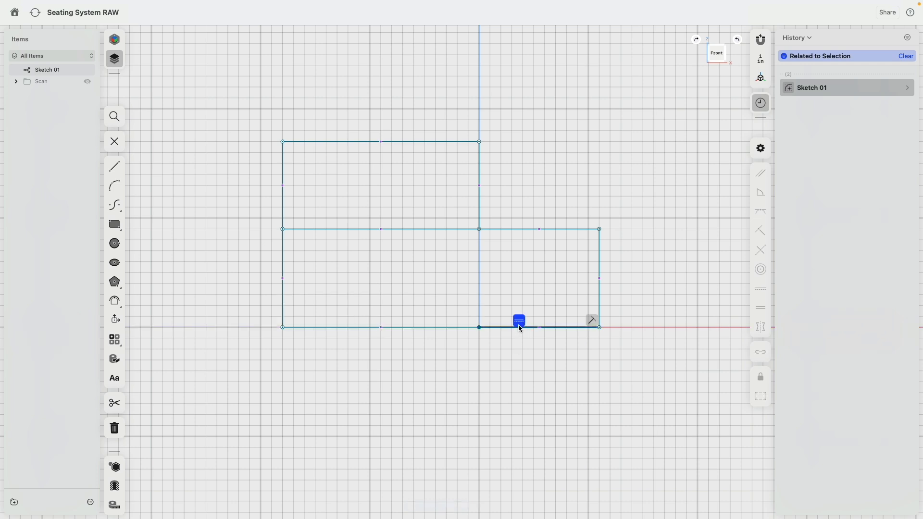
pyautogui.click(504, 330)
pyautogui.keyDown('shift'); pyautogui.click(462, 327); pyautogui.keyUp('shift')
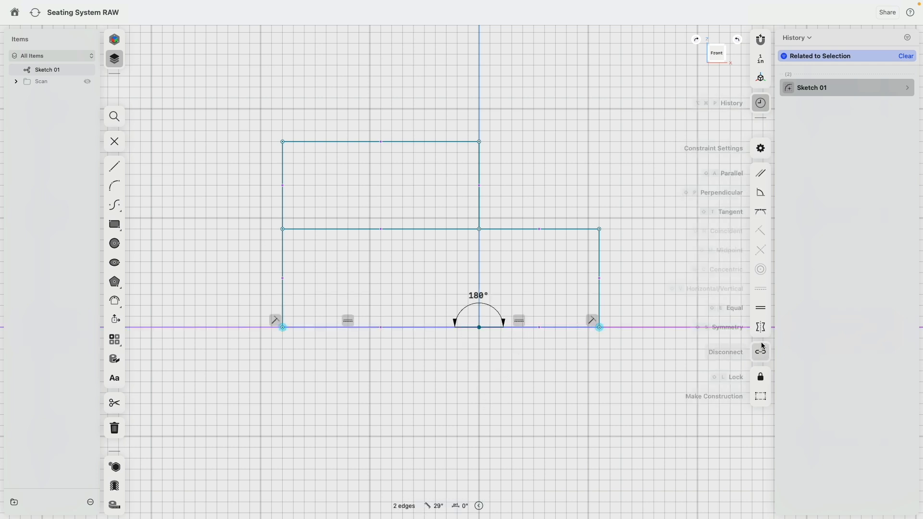
pyautogui.click(761, 308)
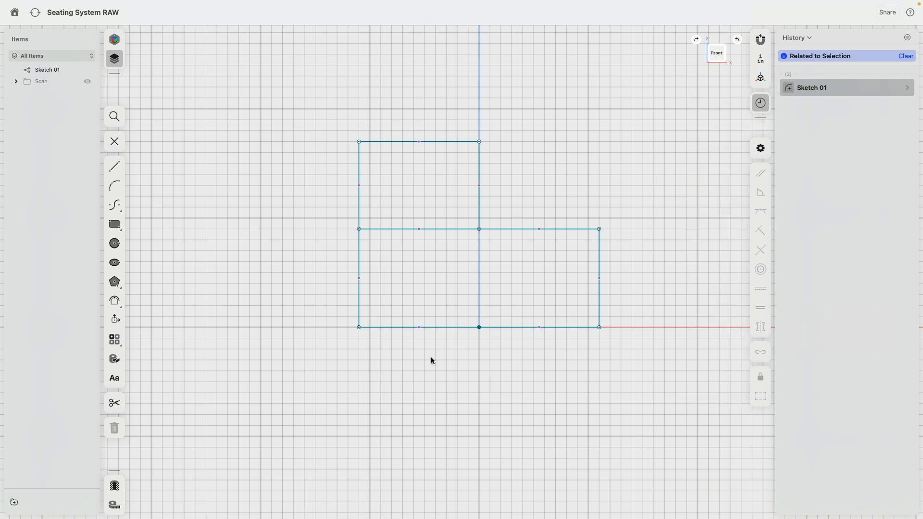
# - Set the length of the bottom line left of the origin to 18"
pyautogui.click(386, 328)
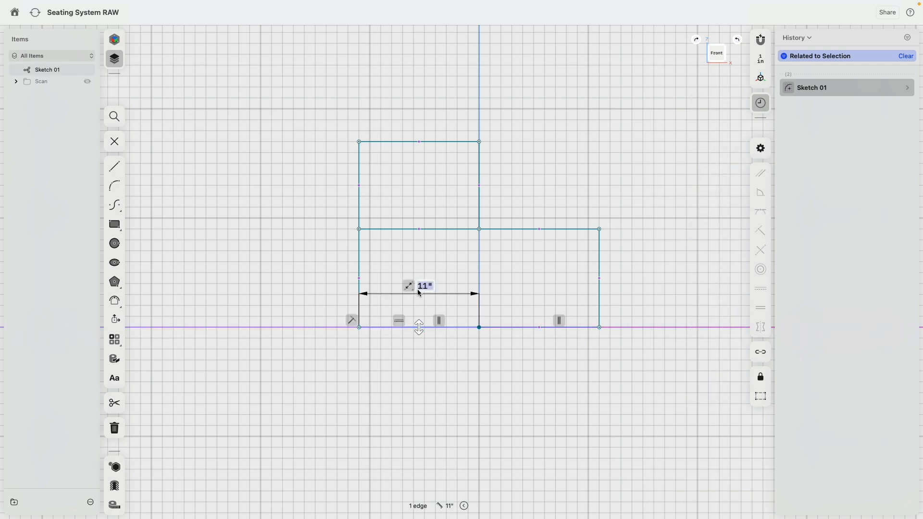
pyautogui.click(426, 288)
pyautogui.click(397, 307)
pyautogui.click(419, 265)
pyautogui.click(466, 319)
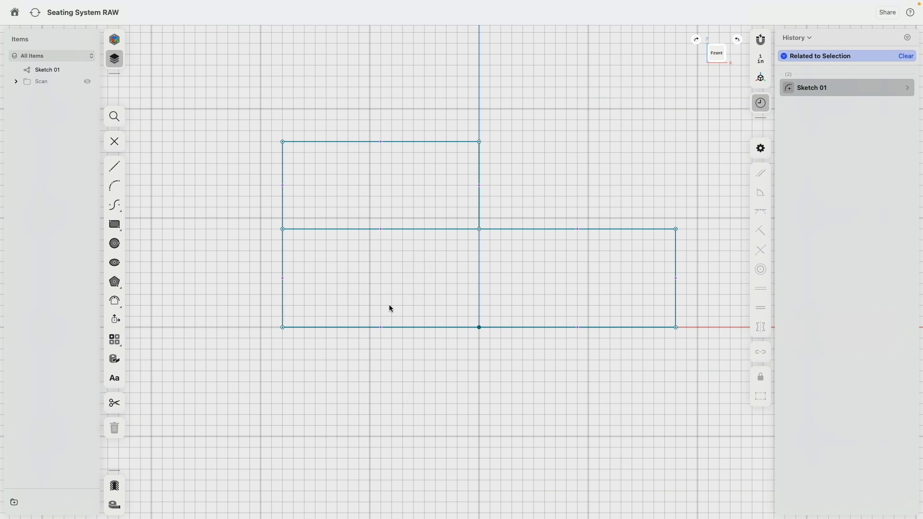
pyautogui.click(387, 328)
pyautogui.click(284, 269)
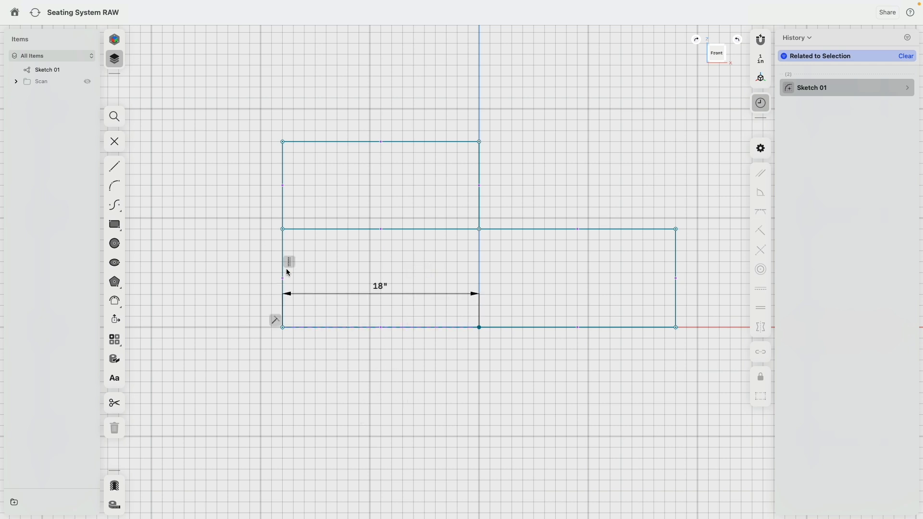
# - Revolve the upper rectangle fully around its edge on the vertical axis to form the round cushion
pyautogui.click(435, 403)
pyautogui.scroll(-3, 435, 403)
pyautogui.moveTo(470, 398); pyautogui.dragTo(451, 422, button='right')
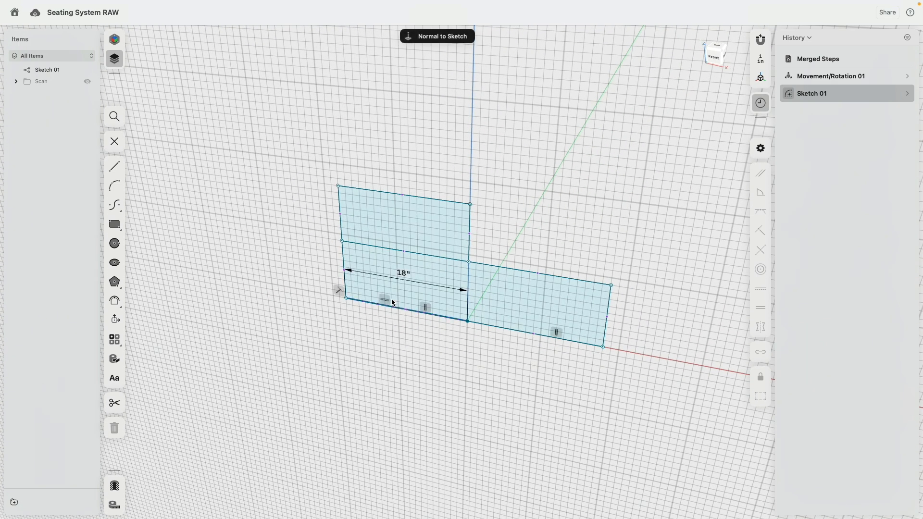
pyautogui.click(413, 224)
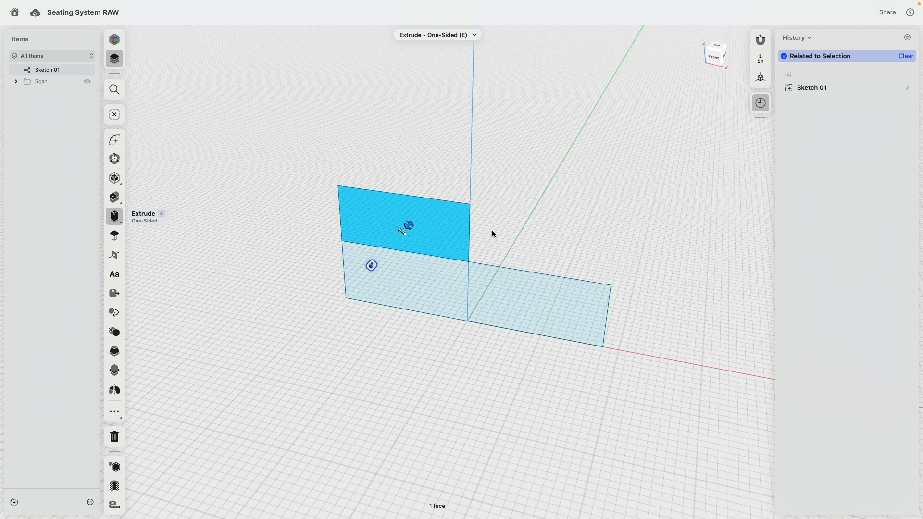
pyautogui.click(470, 222)
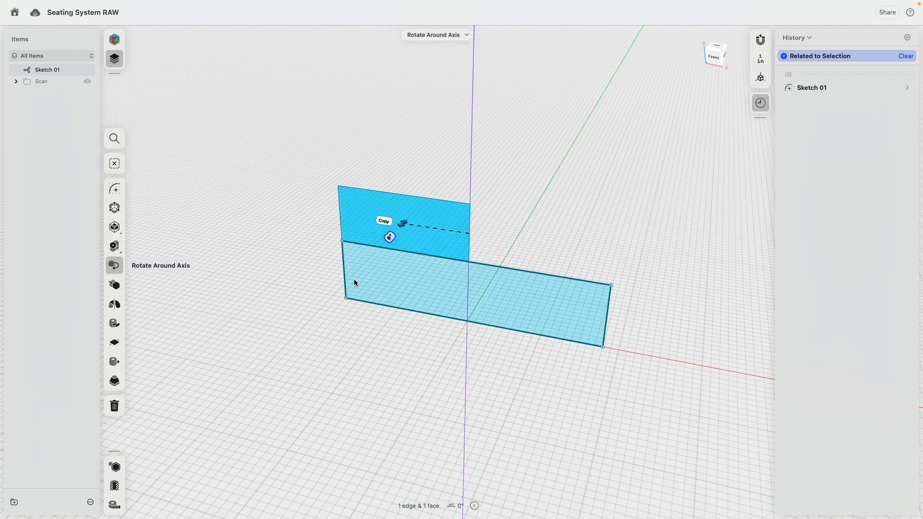
pyautogui.click(119, 305)
pyautogui.click(294, 399)
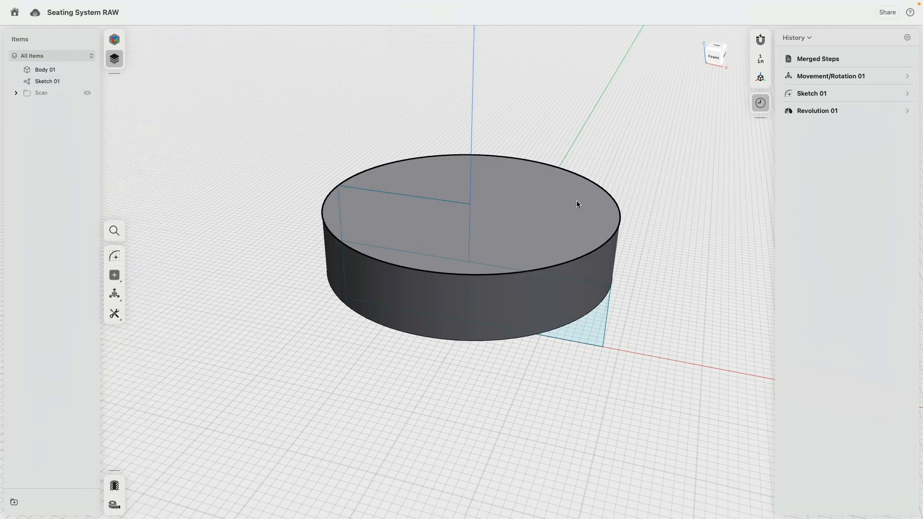
# - In front view, show and expand the Scan folder, and reopen the profile sketch for editing over a scanned leg
pyautogui.click(712, 57)
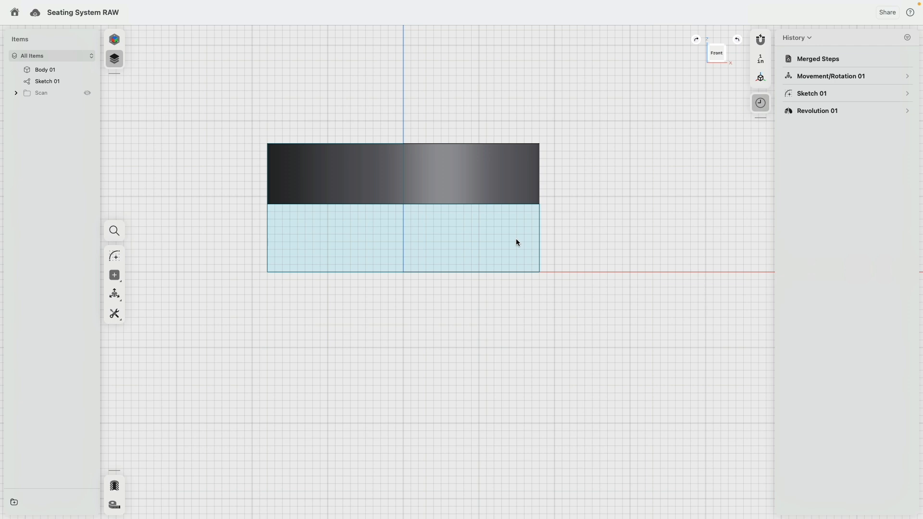
pyautogui.click(375, 246)
pyautogui.click(404, 356)
pyautogui.scroll(5, 235, 236)
pyautogui.click(298, 235)
pyautogui.click(87, 94)
pyautogui.doubleClick(86, 93)
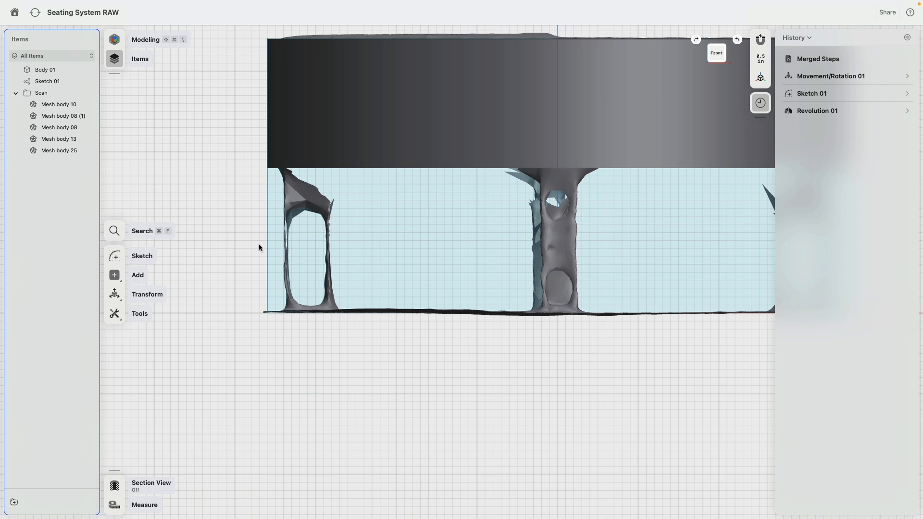
pyautogui.doubleClick(61, 81)
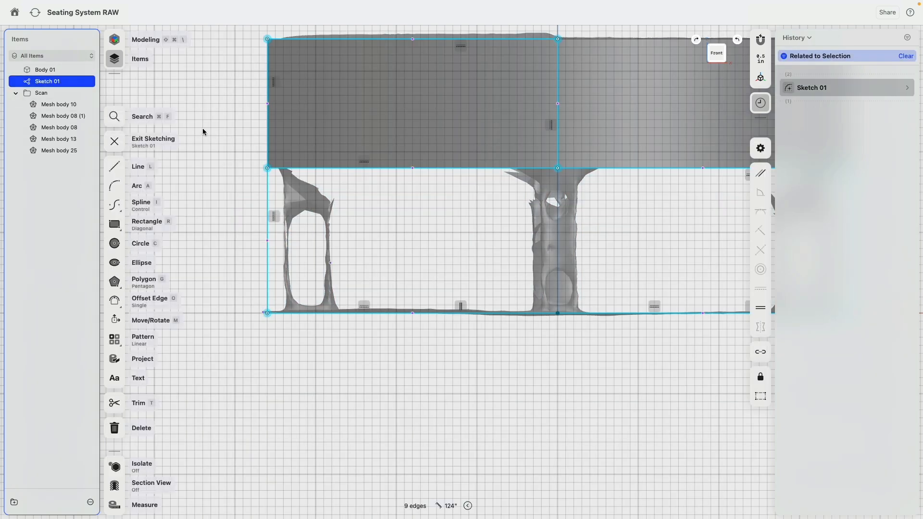
# - Sketch two vertical lines about 9" long along the scanned leg's sides, from the floor line to the cushion's underside
pyautogui.click(114, 166)
pyautogui.click(283, 313)
pyautogui.click(284, 168)
pyautogui.press('Escape')
pyautogui.click(332, 313)
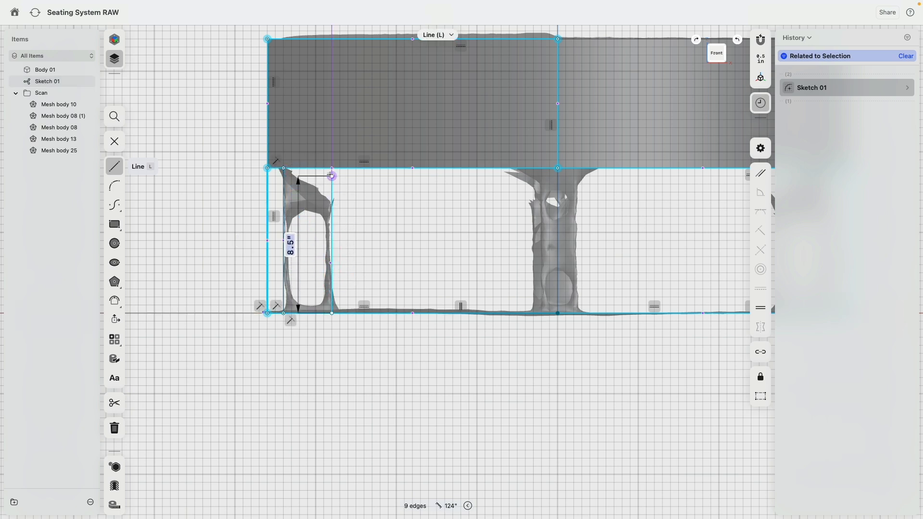
pyautogui.click(331, 168)
pyautogui.press('Escape')
# - Constrain the two leg lines to vertical and fix the distance between their bottom endpoints at 3"
pyautogui.click(283, 186)
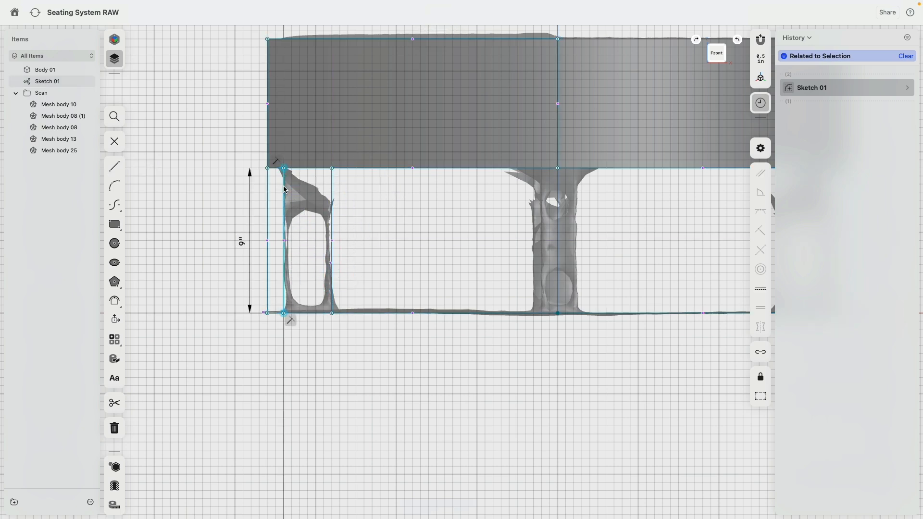
pyautogui.click(332, 186)
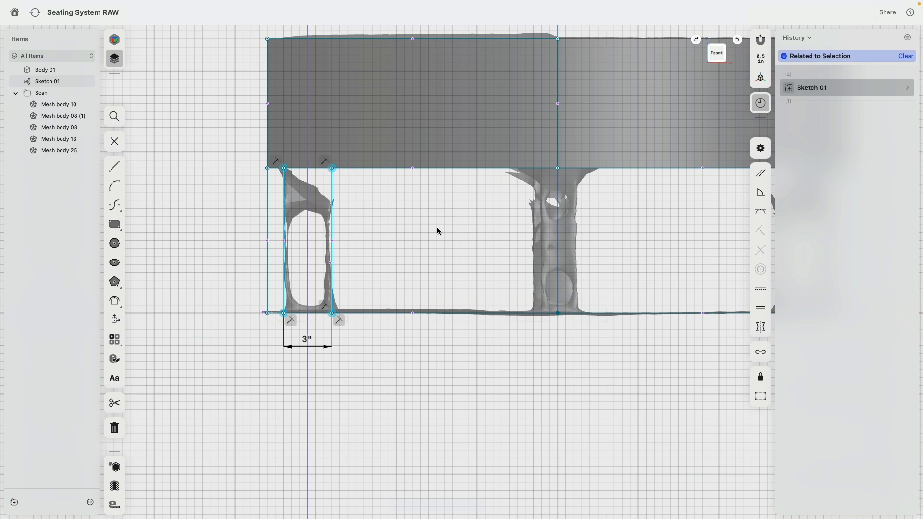
pyautogui.click(764, 291)
pyautogui.click(332, 313)
pyautogui.click(284, 313)
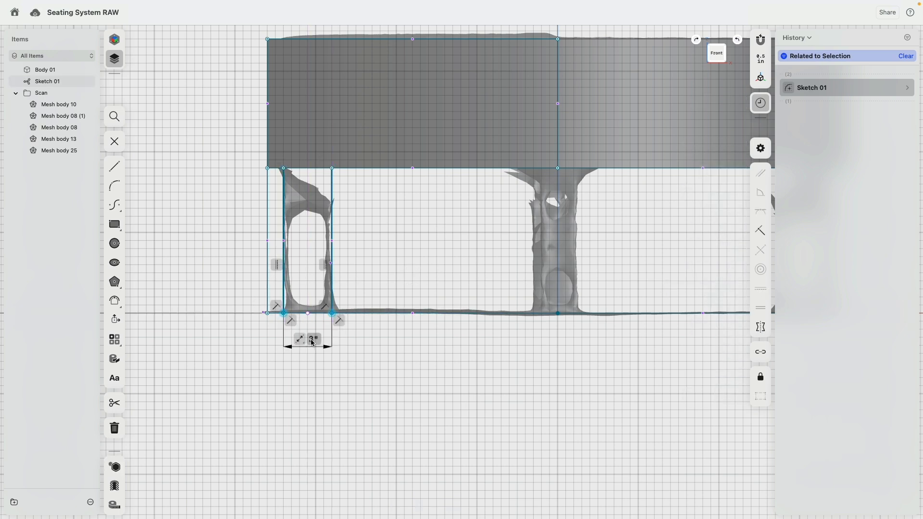
pyautogui.click(344, 359)
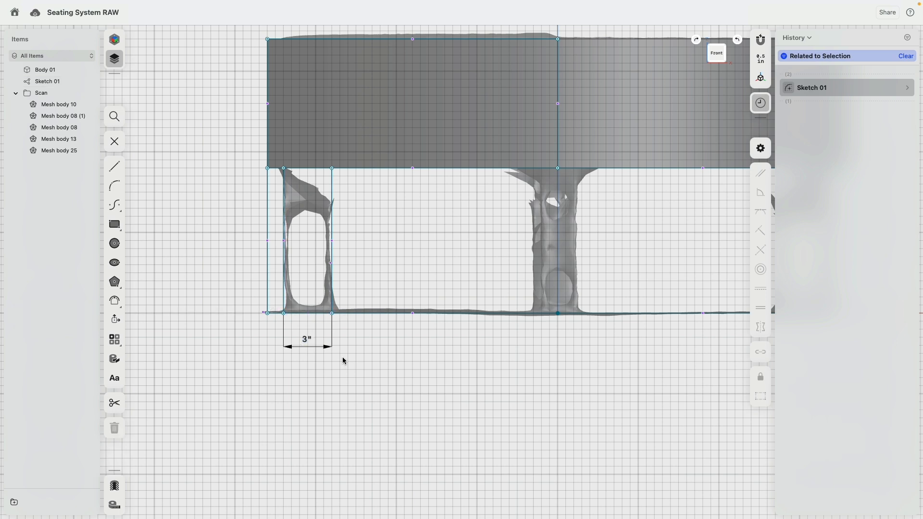
# - Lock the spacing between the outer leg line and the sketch's outermost vertical edge at 1"
pyautogui.click(285, 214)
pyautogui.click(268, 203)
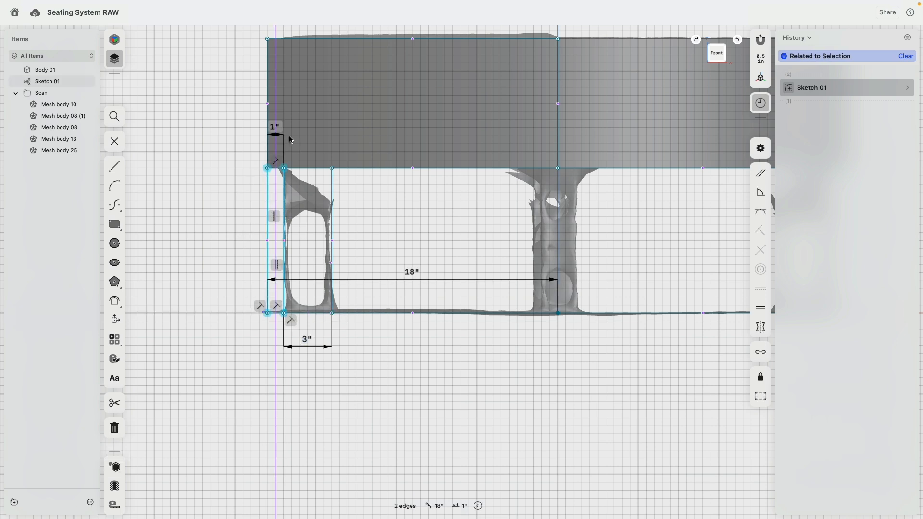
pyautogui.click(255, 339)
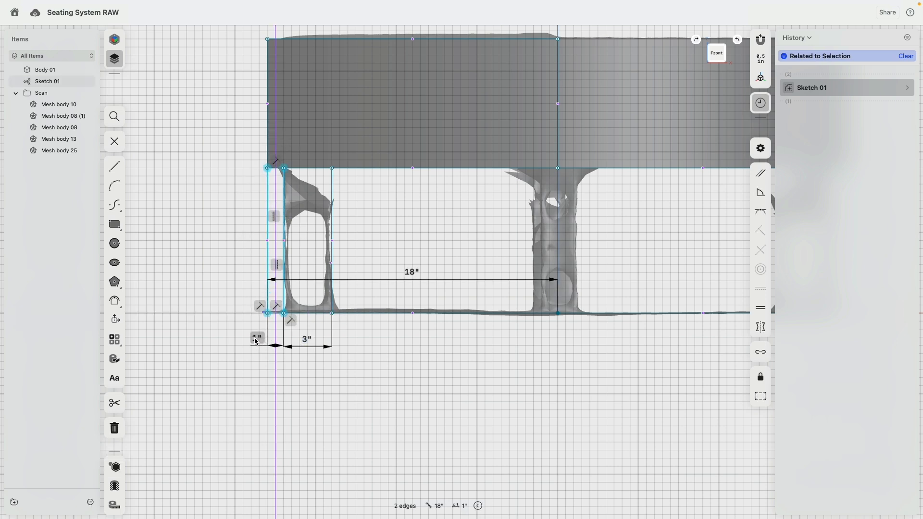
pyautogui.click(344, 399)
# - Extrude the narrow leg profile by -1" as a new body
pyautogui.scroll(-5, 361, 410)
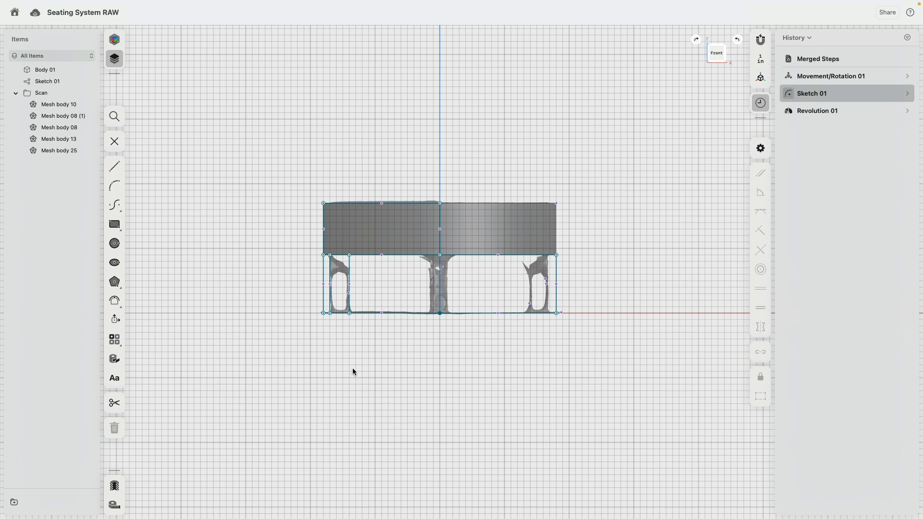
pyautogui.moveTo(353, 380); pyautogui.dragTo(382, 416, button='right')
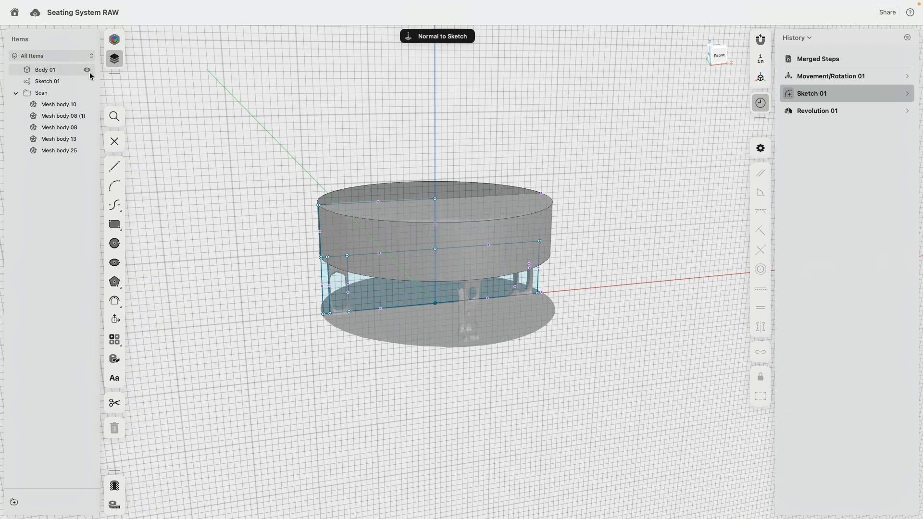
pyautogui.scroll(3, 313, 245)
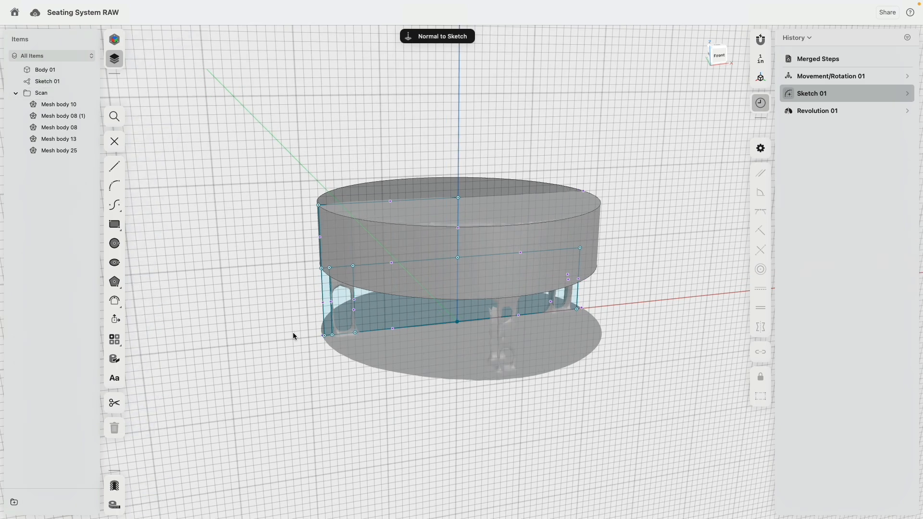
pyautogui.moveTo(293, 336); pyautogui.dragTo(340, 286, button='right')
pyautogui.scroll(10, 364, 296)
pyautogui.click(359, 281)
pyautogui.moveTo(292, 333)
pyautogui.mouseDown(button='right')
pyautogui.moveTo(332, 335)
pyautogui.moveTo(336, 288)
pyautogui.mouseUp(button='right')
pyautogui.moveTo(337, 291); pyautogui.dragTo(305, 294)
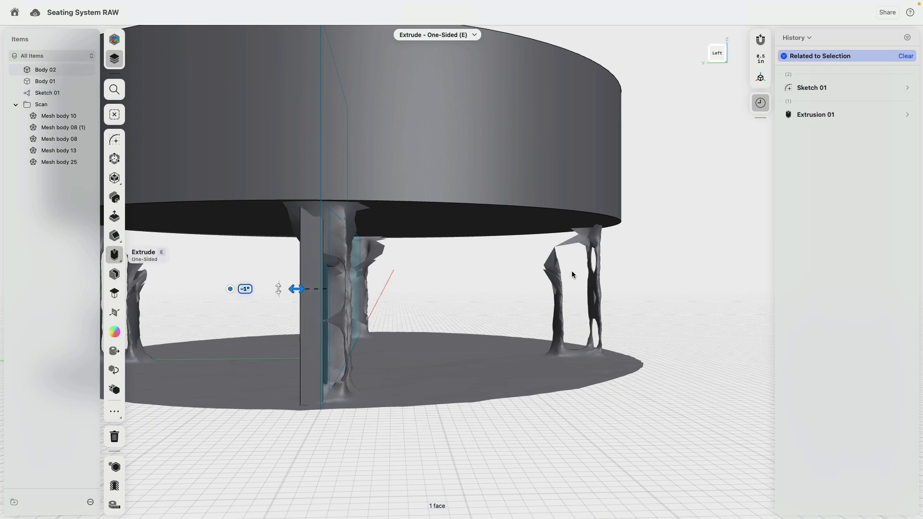
# - Set the leg extrusion's sides to Symmetric
pyautogui.click(906, 114)
pyautogui.click(891, 159)
pyautogui.click(882, 169)
pyautogui.scroll(-4, 681, 303)
pyautogui.moveTo(681, 304); pyautogui.dragTo(634, 305, button='right')
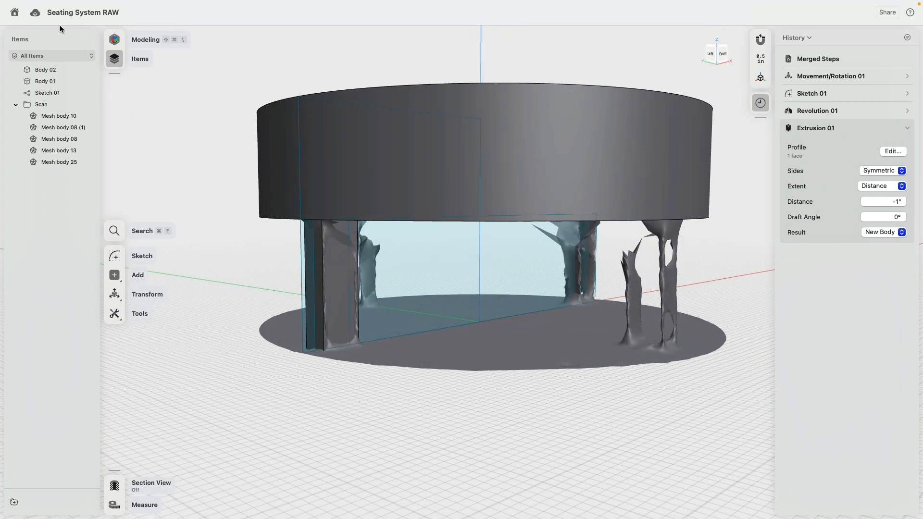
# - Isolate the extruded leg body
pyautogui.click(49, 71)
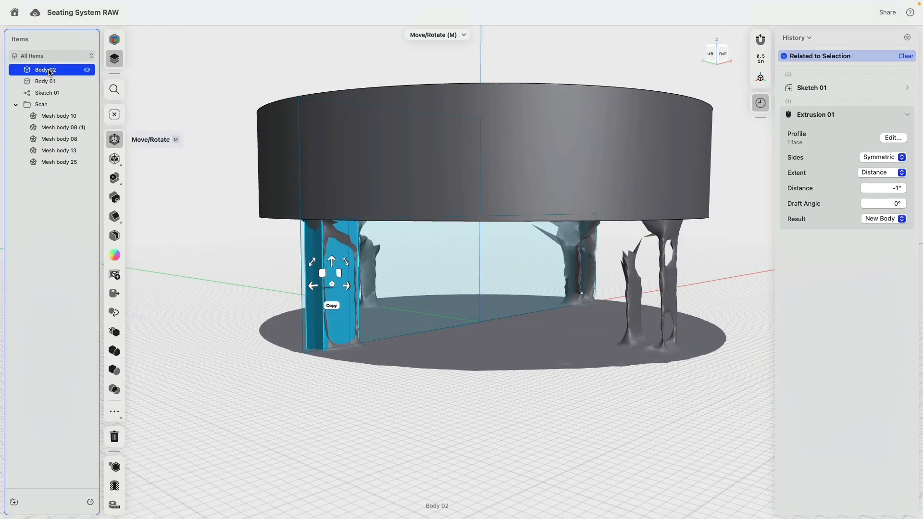
pyautogui.click(117, 470)
pyautogui.click(295, 207)
pyautogui.moveTo(295, 207); pyautogui.dragTo(313, 229, button='right')
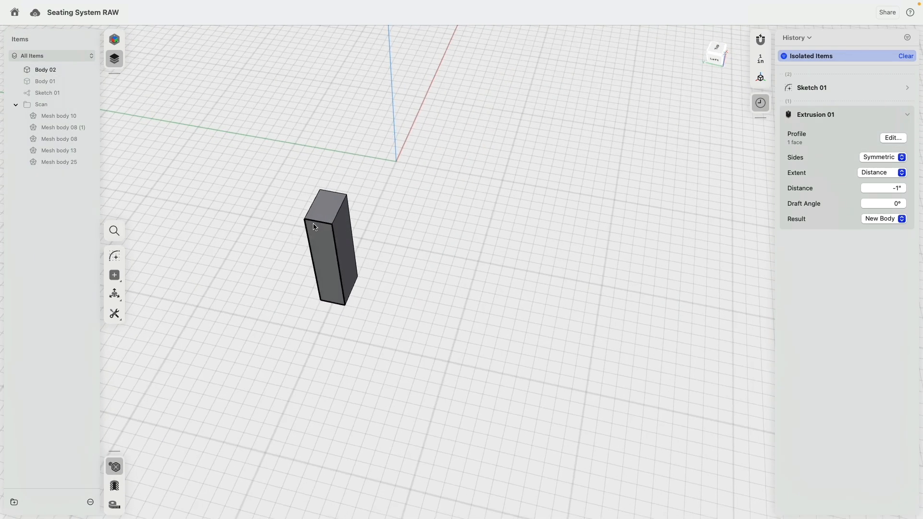
# - Fillet the leg's four short edges at the top and bottom ends with a 0.5" radius
pyautogui.click(316, 221)
pyautogui.click(334, 193)
pyautogui.moveTo(373, 279); pyautogui.dragTo(388, 224, button='right')
pyautogui.click(335, 295)
pyautogui.moveTo(335, 297); pyautogui.dragTo(361, 288, button='right')
pyautogui.click(364, 287)
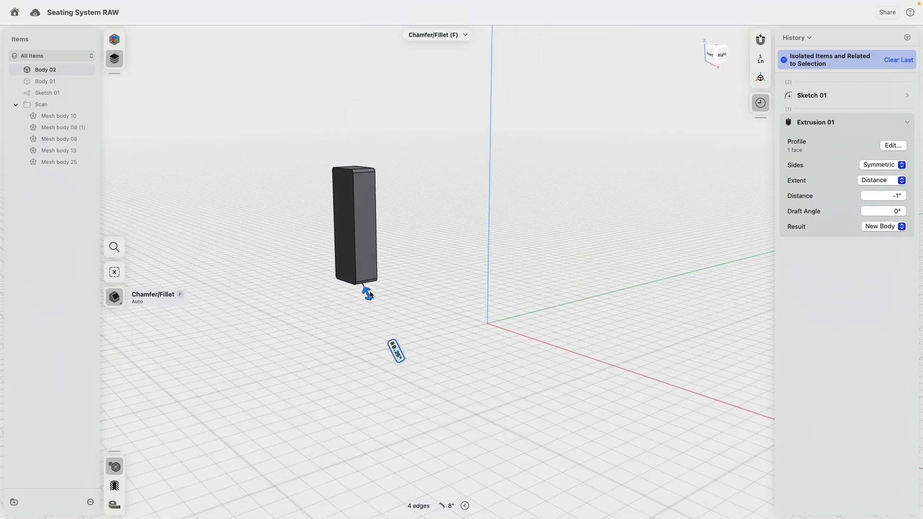
pyautogui.press('Escape')
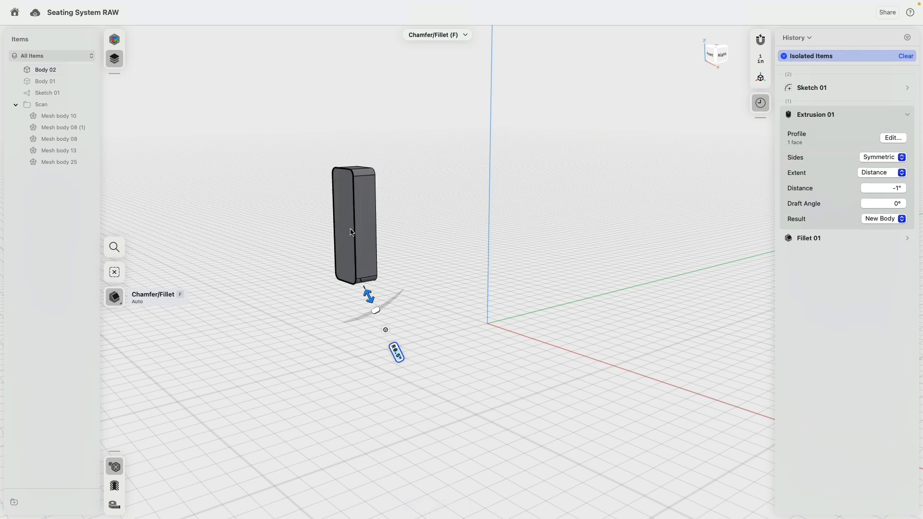
# - Shell the leg through its two opposite rounded faces to make an open frame, and end the isolation
pyautogui.click(352, 231)
pyautogui.moveTo(396, 221); pyautogui.dragTo(376, 212, button='right')
pyautogui.click(378, 212)
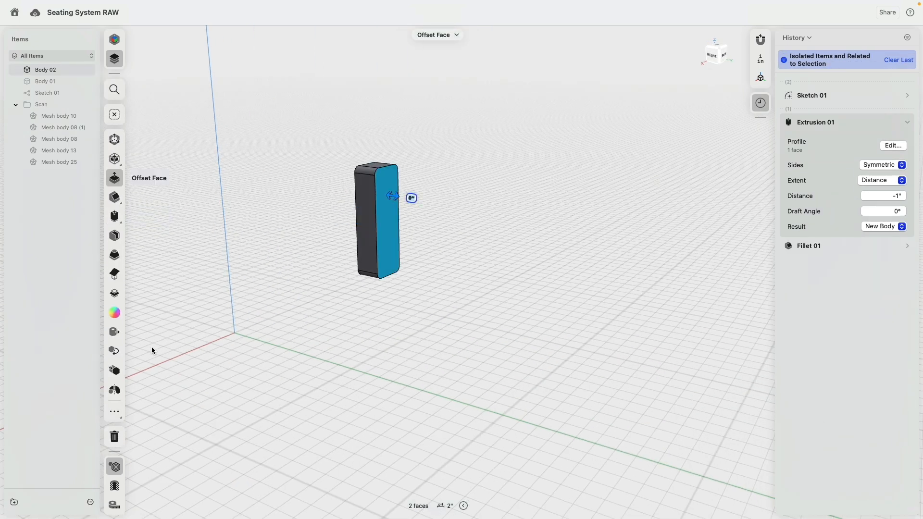
pyautogui.click(115, 236)
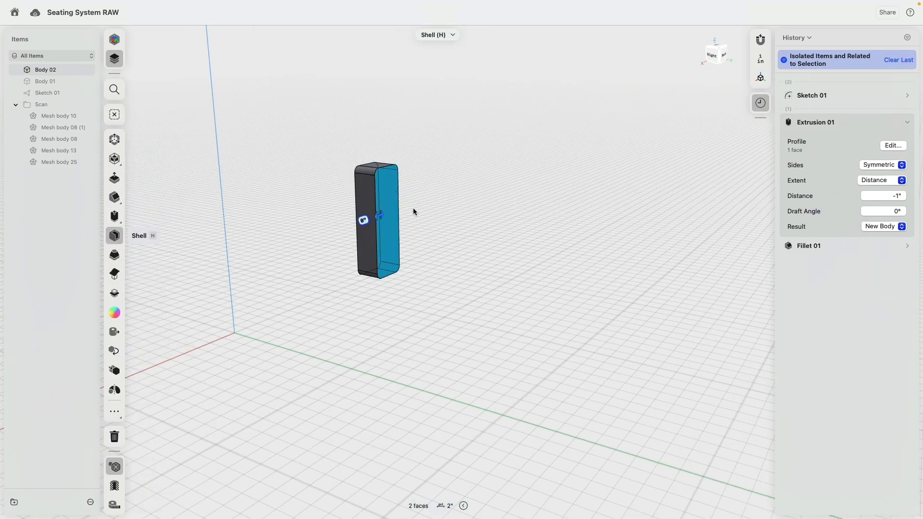
pyautogui.press('Return')
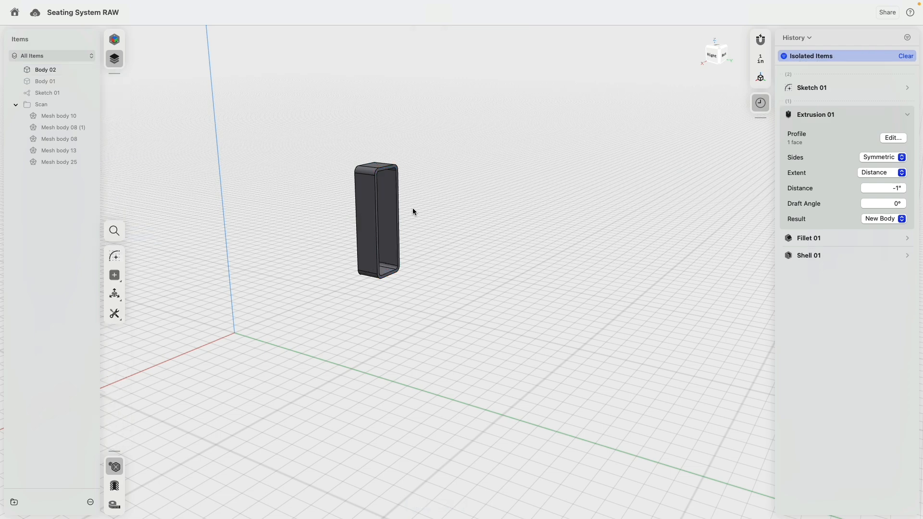
pyautogui.click(116, 467)
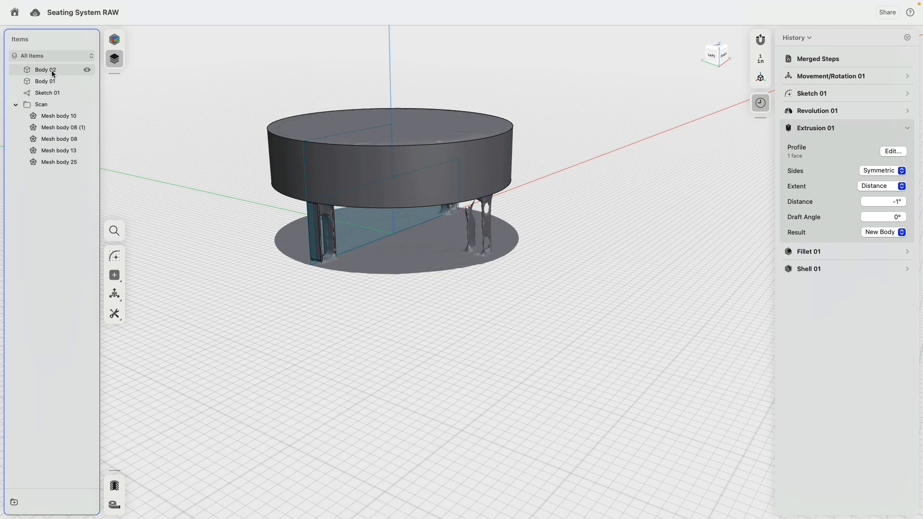
# - Start a circular pattern of the leg body and place its center on the cushion's vertical axis
pyautogui.click(52, 72)
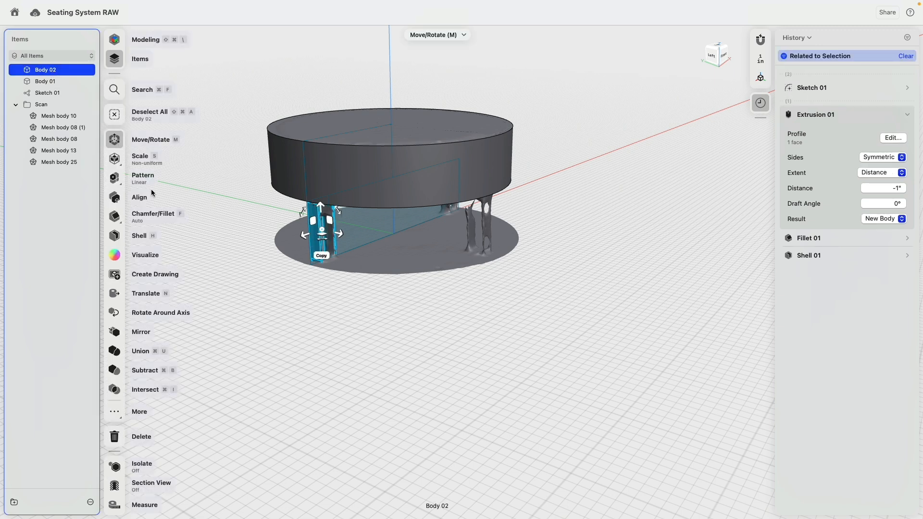
pyautogui.click(115, 185)
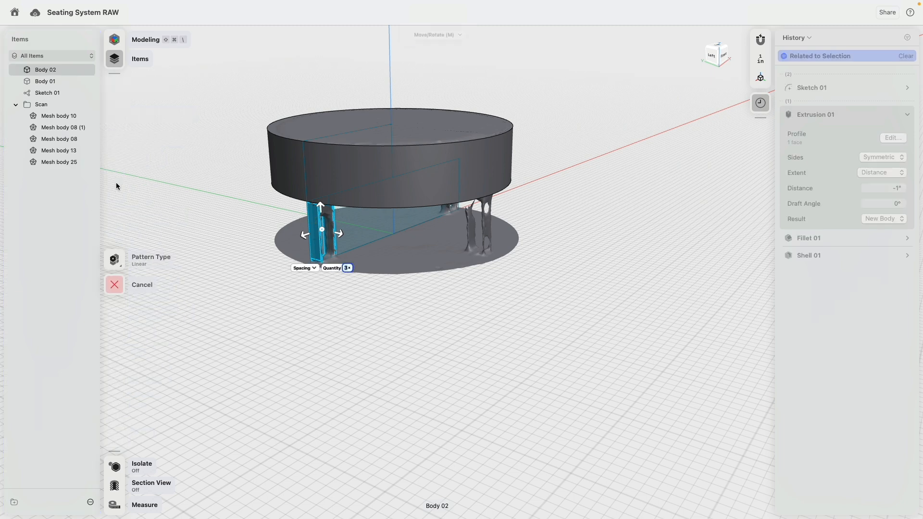
pyautogui.click(116, 259)
pyautogui.click(135, 281)
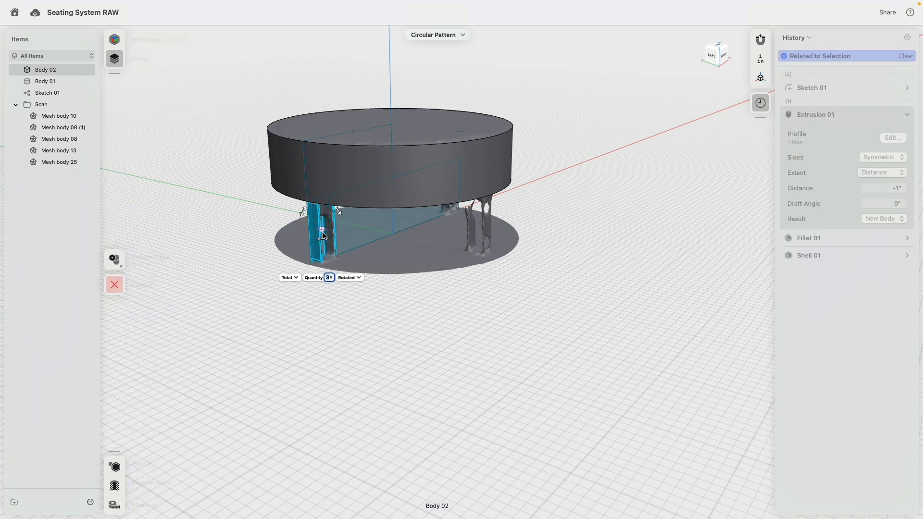
pyautogui.moveTo(365, 212); pyautogui.dragTo(414, 188)
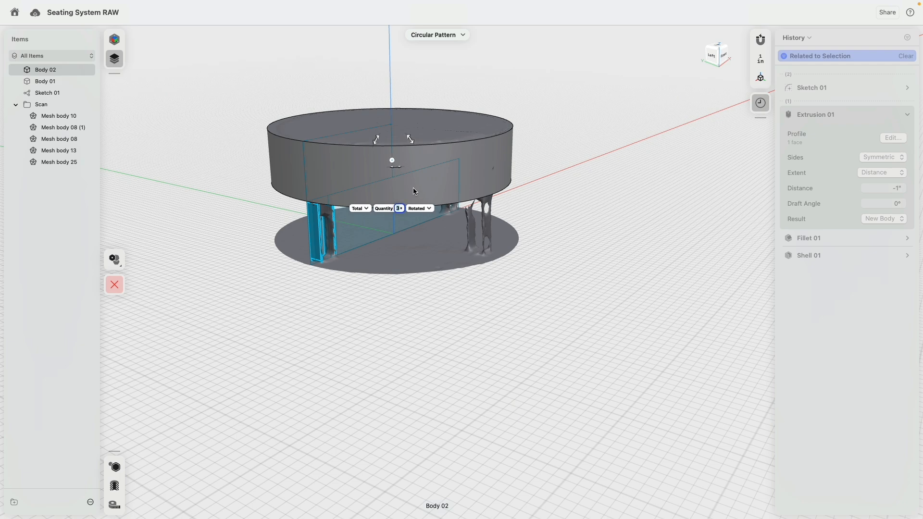
# - Create the circular pattern with a quantity of 4 over a total of 360°, keeping the copies rotated
pyautogui.click(402, 208)
pyautogui.click(369, 190)
pyautogui.click(440, 219)
pyautogui.moveTo(414, 171); pyautogui.dragTo(410, 209, button='right')
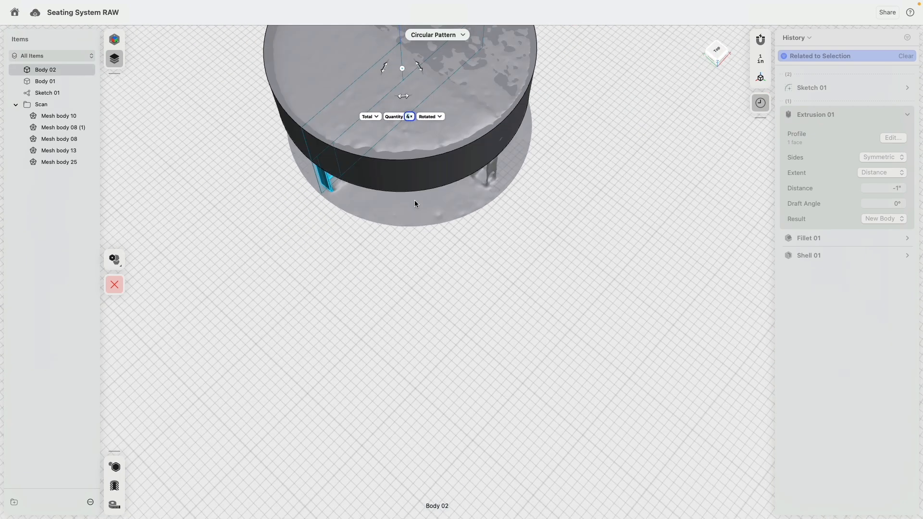
pyautogui.moveTo(406, 97); pyautogui.dragTo(410, 168)
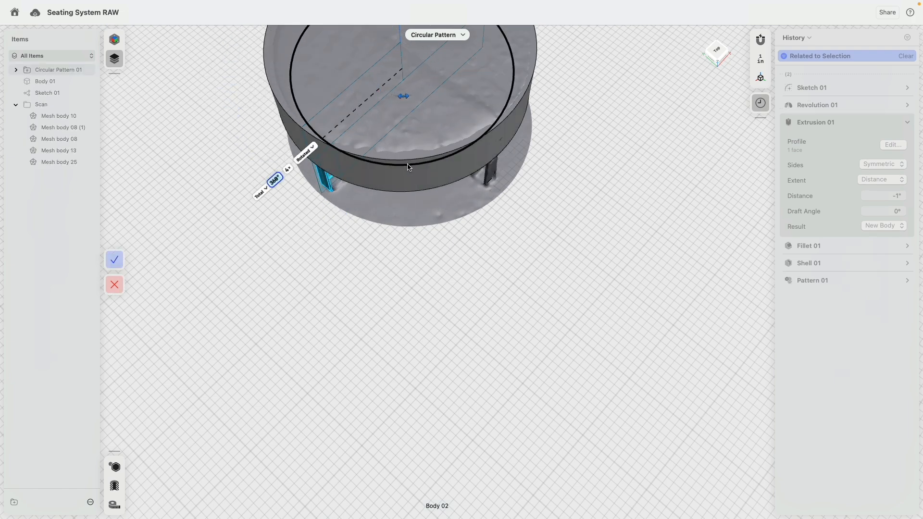
pyautogui.click(113, 258)
# - Compare the patterned legs with the scan by toggling its visibility, and leave the Scan folder hidden
pyautogui.moveTo(444, 302); pyautogui.dragTo(375, 258, button='right')
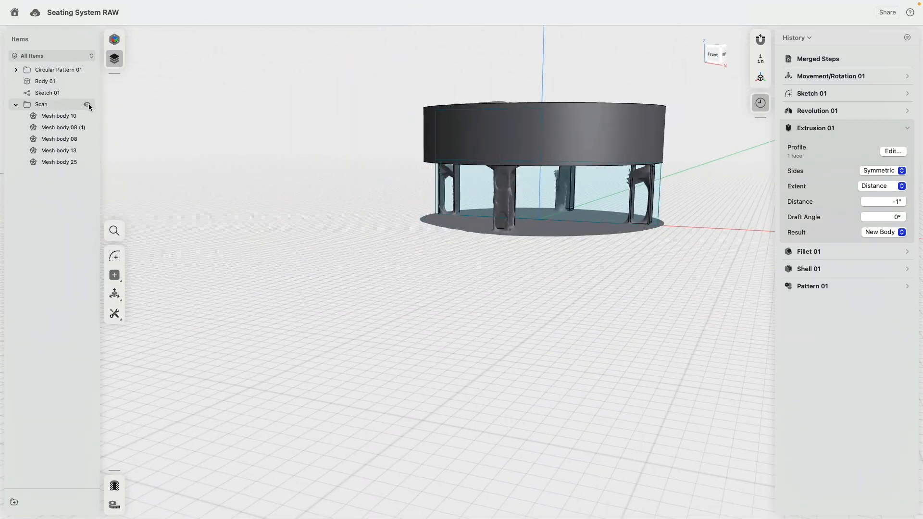
pyautogui.click(87, 105)
pyautogui.click(87, 105)
pyautogui.moveTo(169, 125); pyautogui.dragTo(77, 118, button='right')
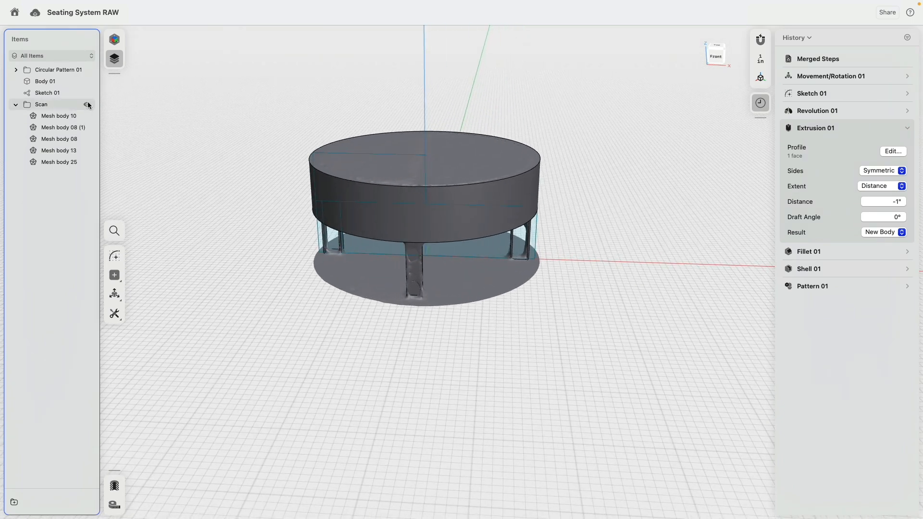
pyautogui.click(87, 103)
pyautogui.scroll(5, 491, 207)
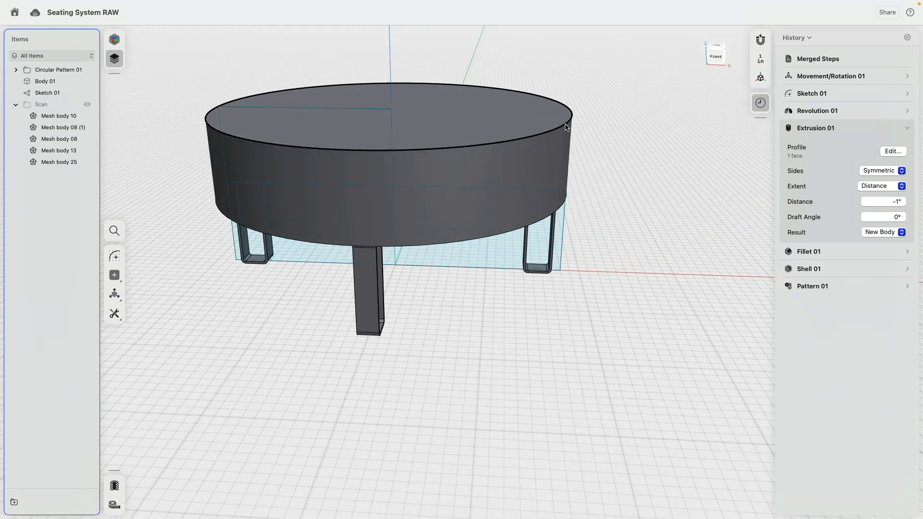
# - Hide the round cushion body, show the Scan folder to inspect the scanned cushion's top, and hide the folder again
pyautogui.click(567, 125)
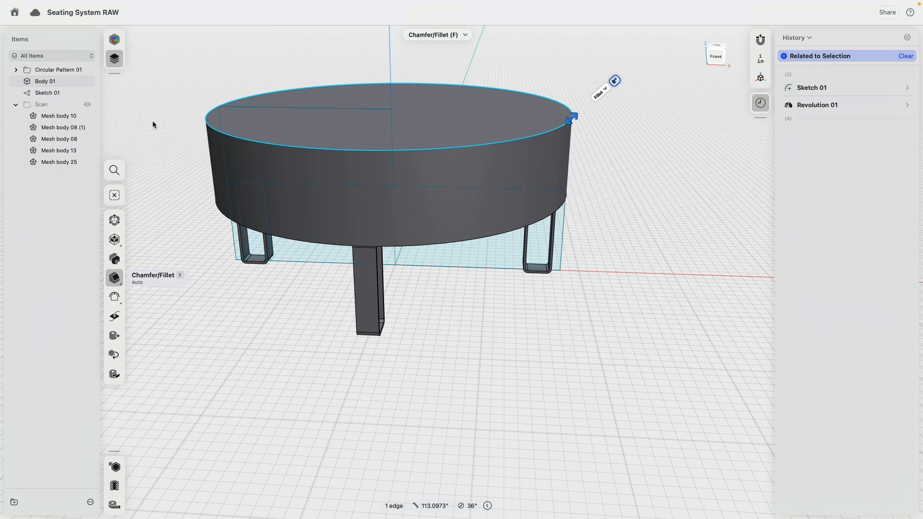
pyautogui.press('Escape')
pyautogui.click(87, 81)
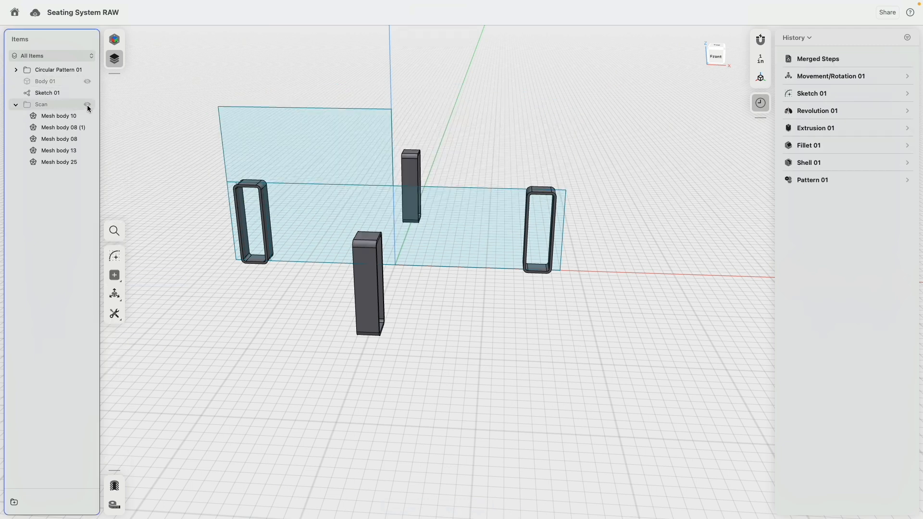
pyautogui.click(88, 105)
pyautogui.scroll(-3, 213, 105)
pyautogui.moveTo(209, 103); pyautogui.dragTo(232, 115, button='right')
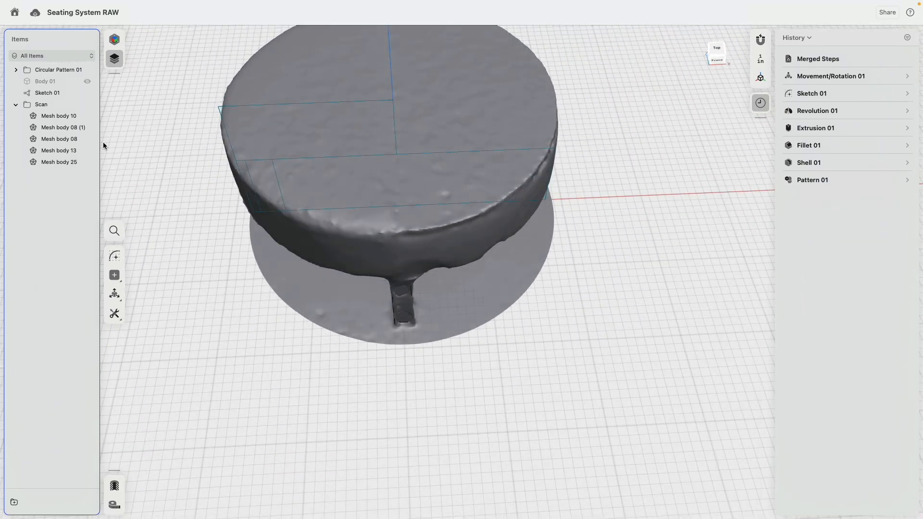
pyautogui.click(87, 105)
# - Reopen the profile sketch and draw a line across the upper rectangle's full width, just below its top edge
pyautogui.moveTo(190, 172)
pyautogui.mouseDown(button='right')
pyautogui.moveTo(194, 136)
pyautogui.moveTo(274, 88)
pyautogui.mouseUp(button='right')
pyautogui.click(274, 90)
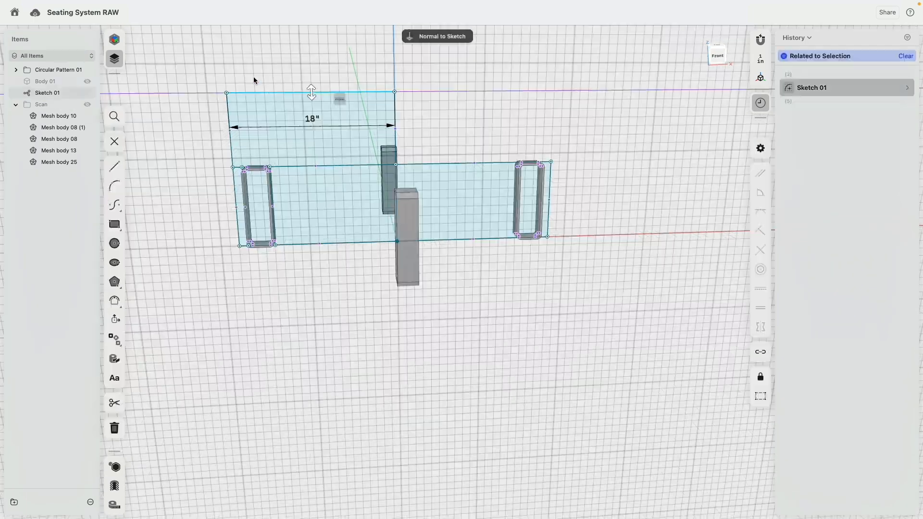
pyautogui.click(114, 167)
pyautogui.scroll(5, 250, 96)
pyautogui.click(206, 110)
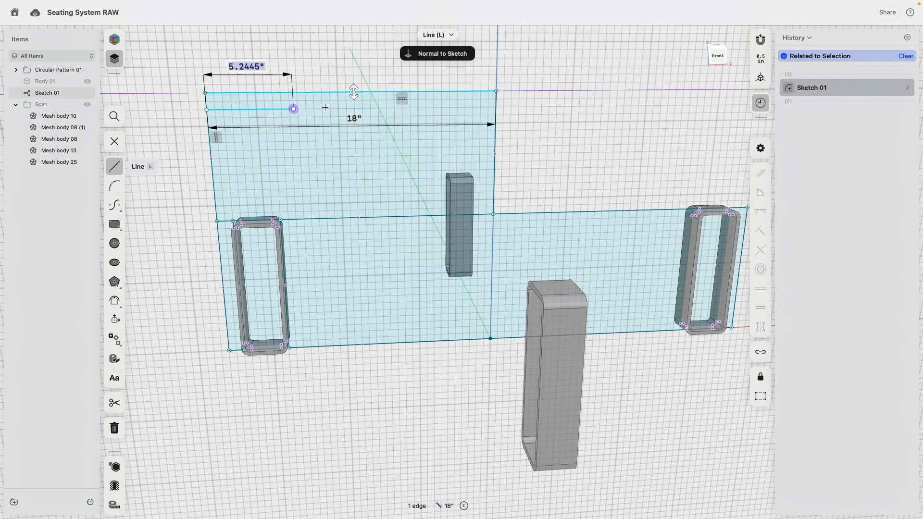
pyautogui.click(496, 107)
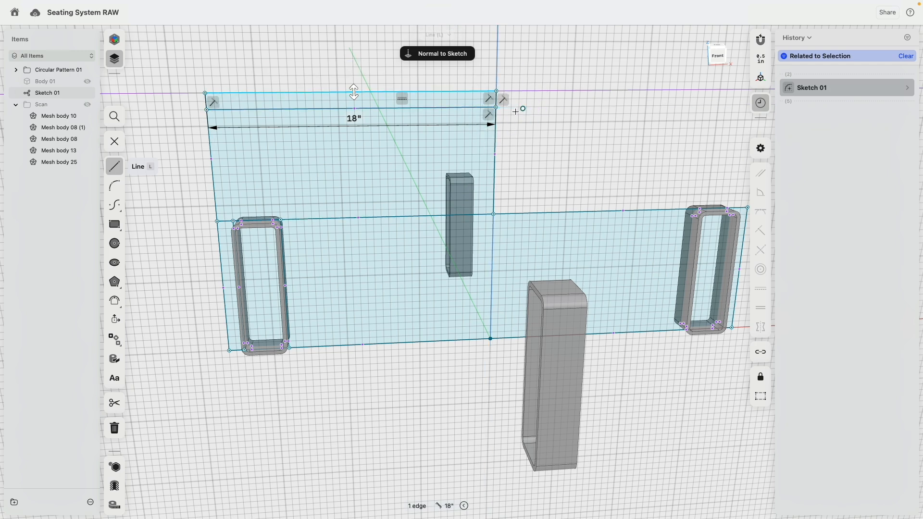
# - Constrain the new line near the cushion profile's top edge as horizontal, check its spacing from that edge, and leave the sketch
pyautogui.press('Escape')
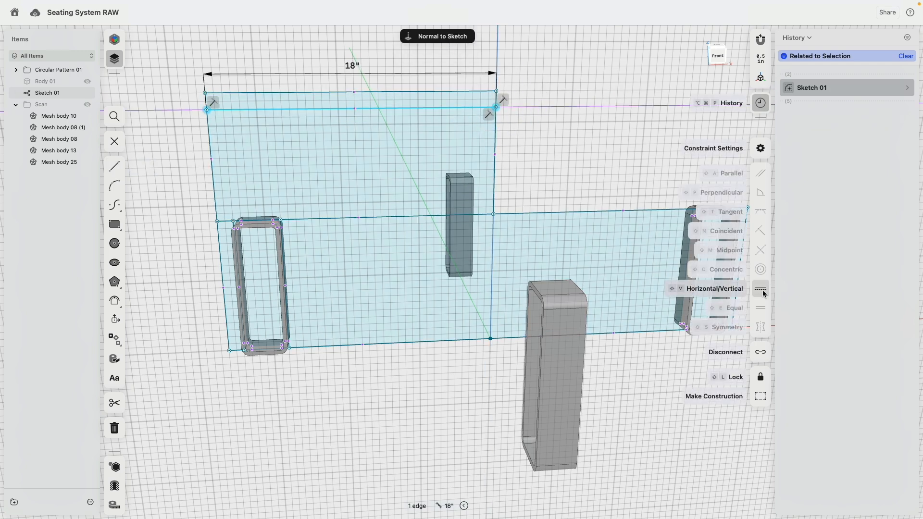
pyautogui.click(763, 292)
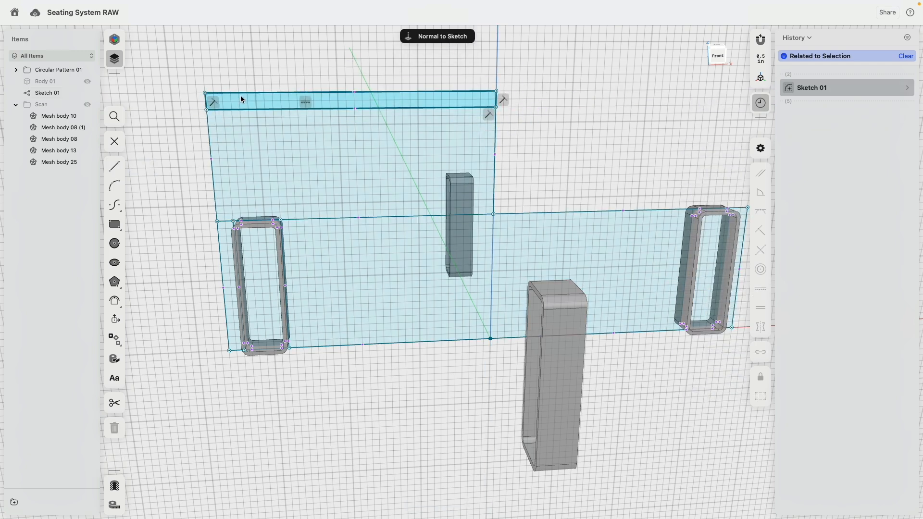
pyautogui.click(240, 91)
pyautogui.click(242, 110)
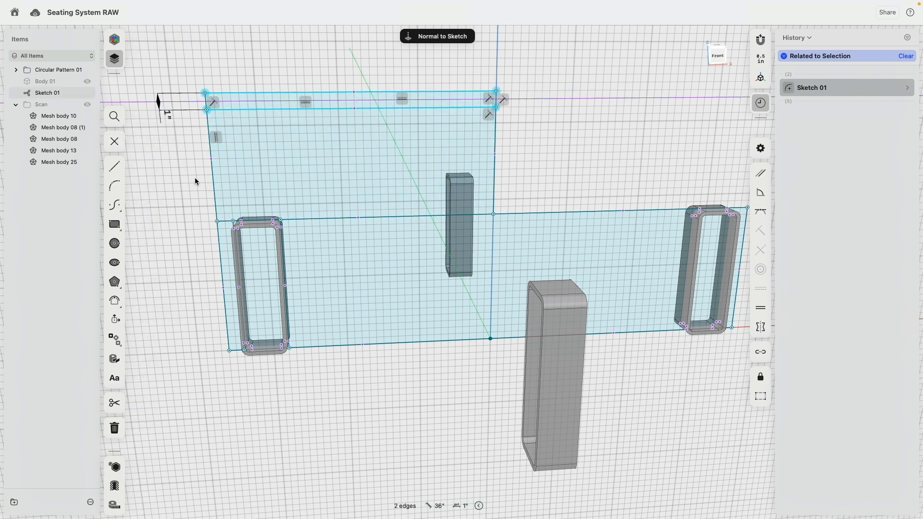
pyautogui.click(169, 169)
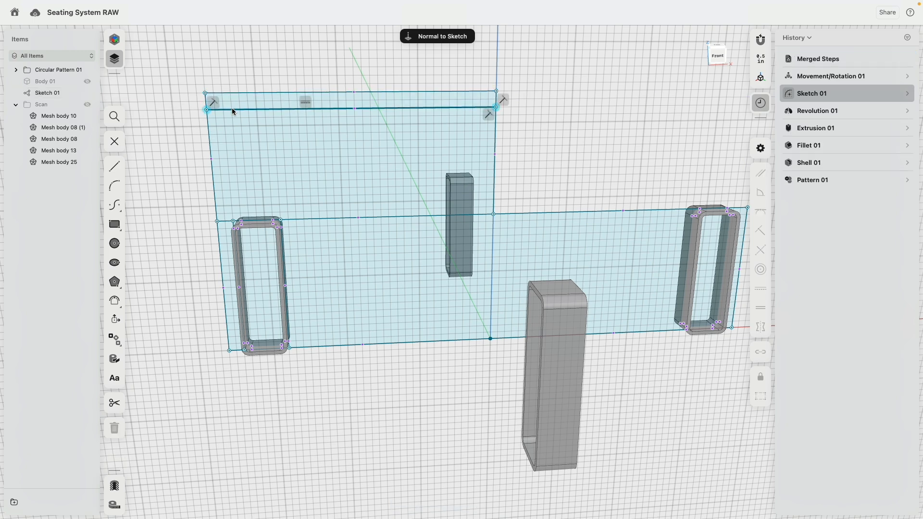
pyautogui.click(158, 158)
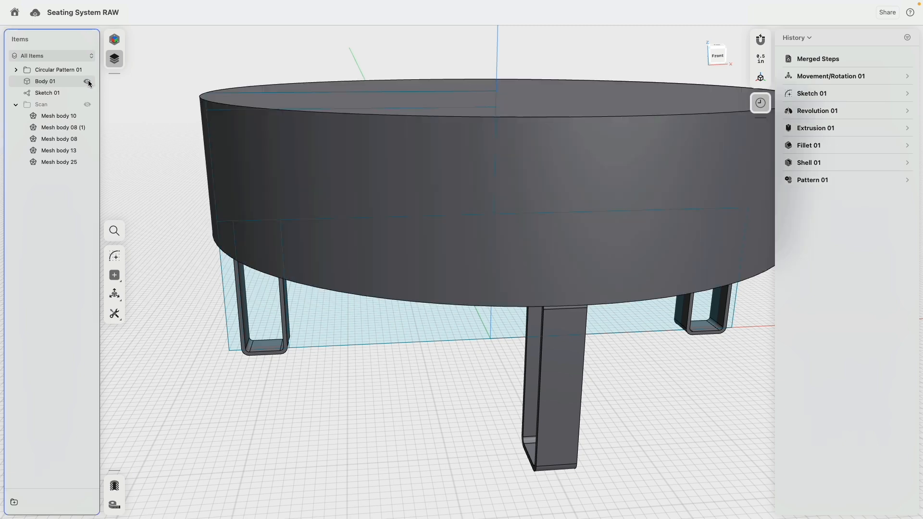
# - Copy the round cushion together with its four patterned legs 38" along the X axis to make a second seat
pyautogui.scroll(-3, 371, 380)
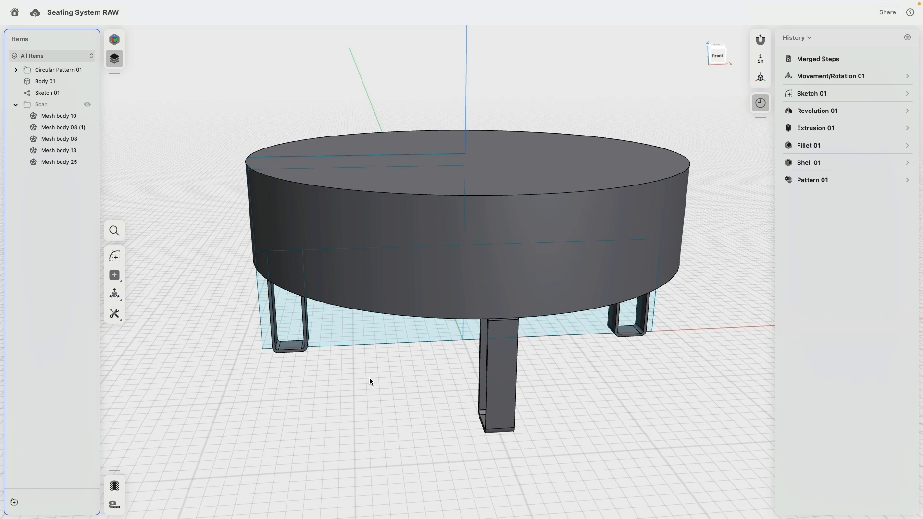
pyautogui.scroll(-5, 371, 379)
pyautogui.moveTo(626, 206); pyautogui.dragTo(536, 166, button='middle')
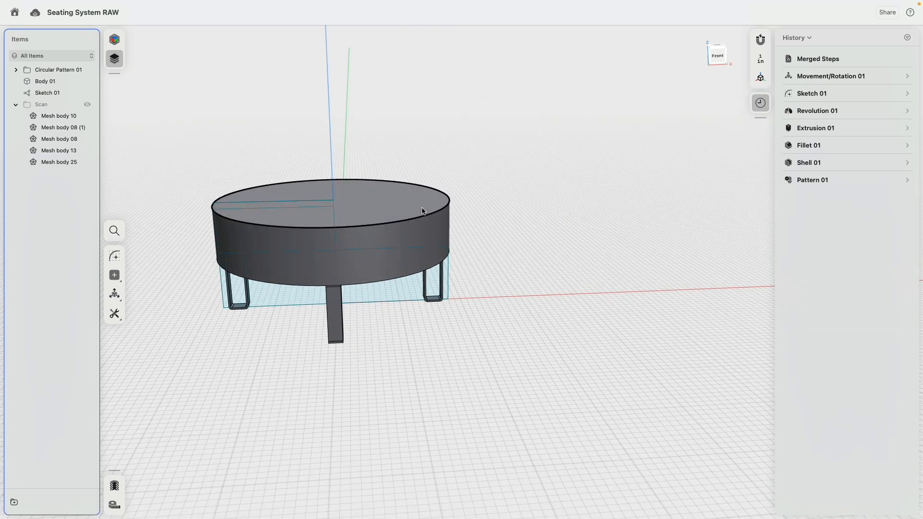
pyautogui.click(65, 80)
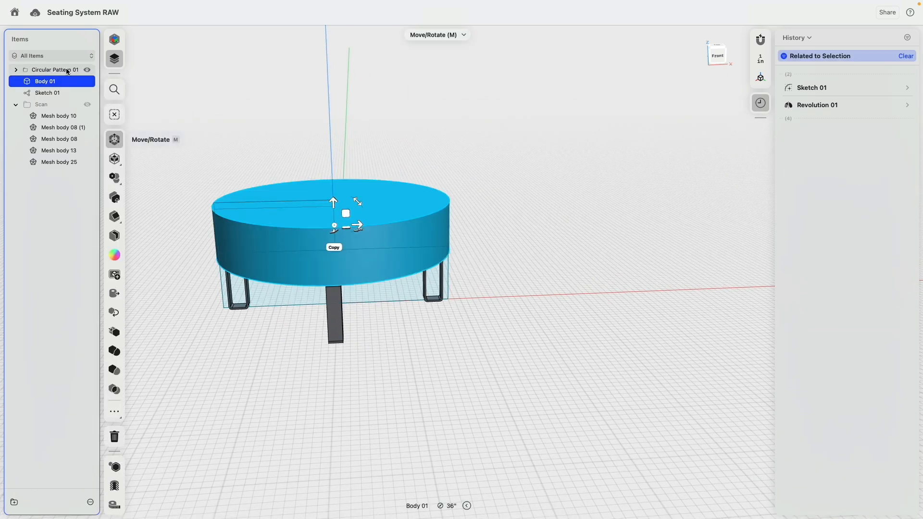
pyautogui.click(66, 70)
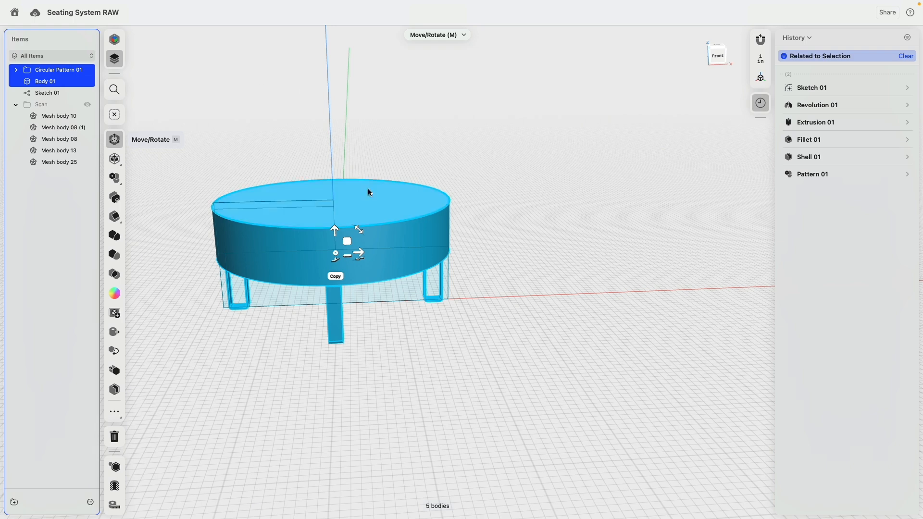
pyautogui.click(337, 277)
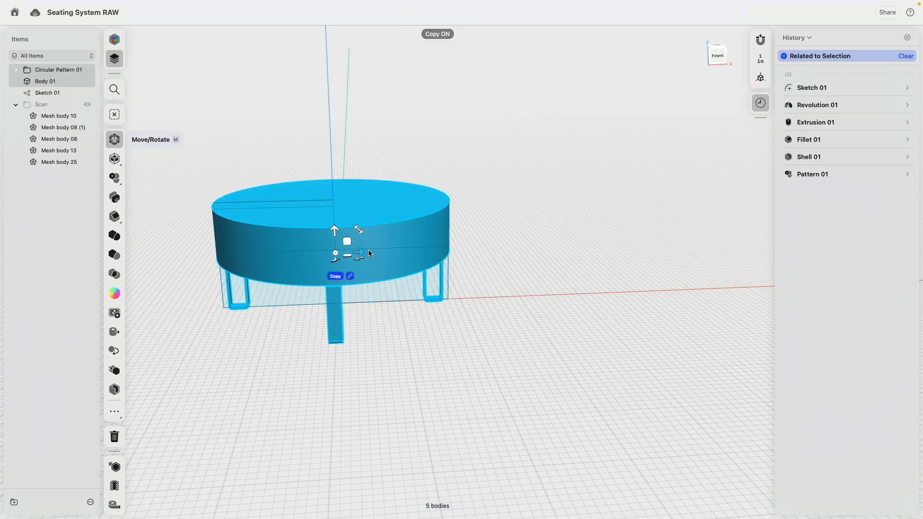
pyautogui.click(718, 57)
pyautogui.moveTo(383, 255); pyautogui.dragTo(376, 329, button='middle')
pyautogui.moveTo(346, 330); pyautogui.dragTo(598, 329)
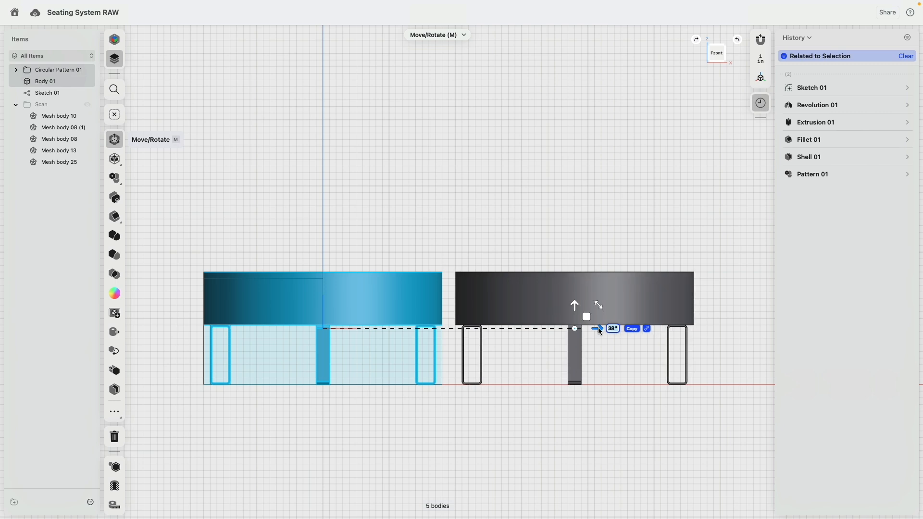
pyautogui.moveTo(600, 331)
pyautogui.mouseDown()
pyautogui.moveTo(666, 334)
pyautogui.moveTo(600, 337)
pyautogui.mouseUp()
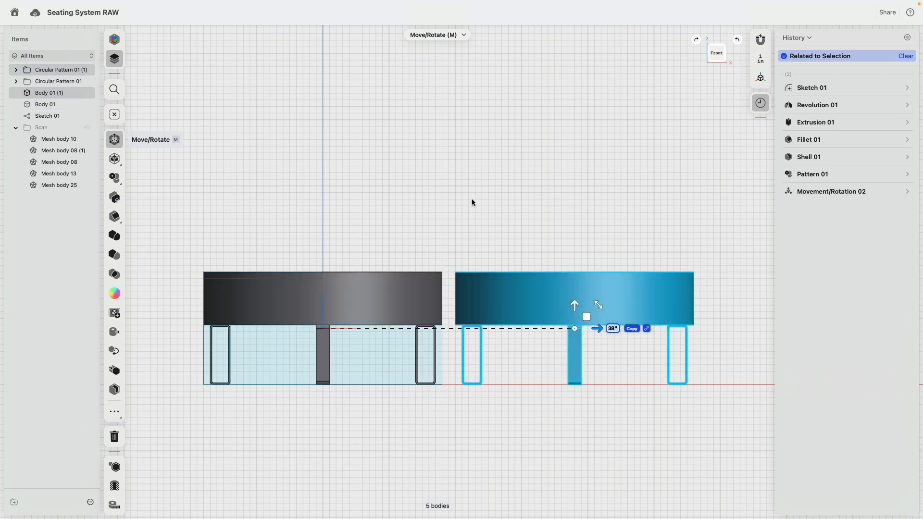
pyautogui.click(471, 202)
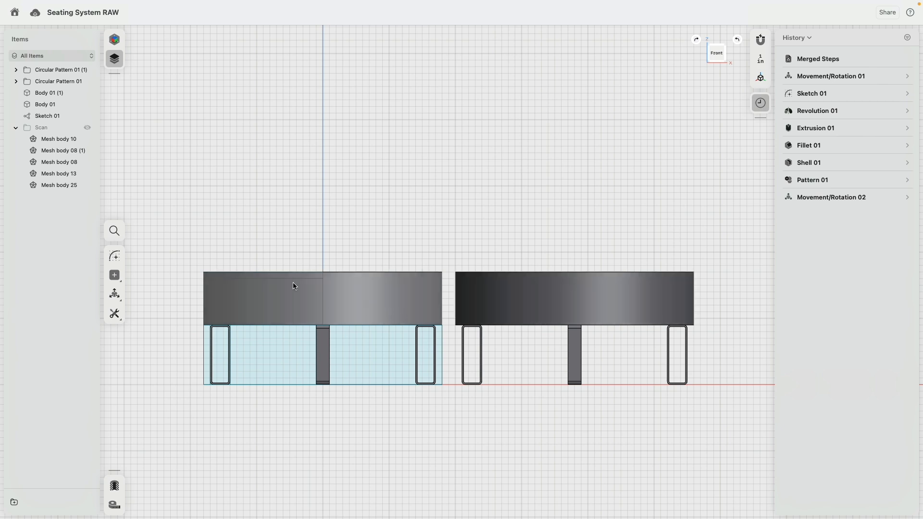
# - Hide the original cushion and extrude the thin top strip of the profile sketch 27" as a new body
pyautogui.moveTo(208, 212); pyautogui.dragTo(230, 263, button='right')
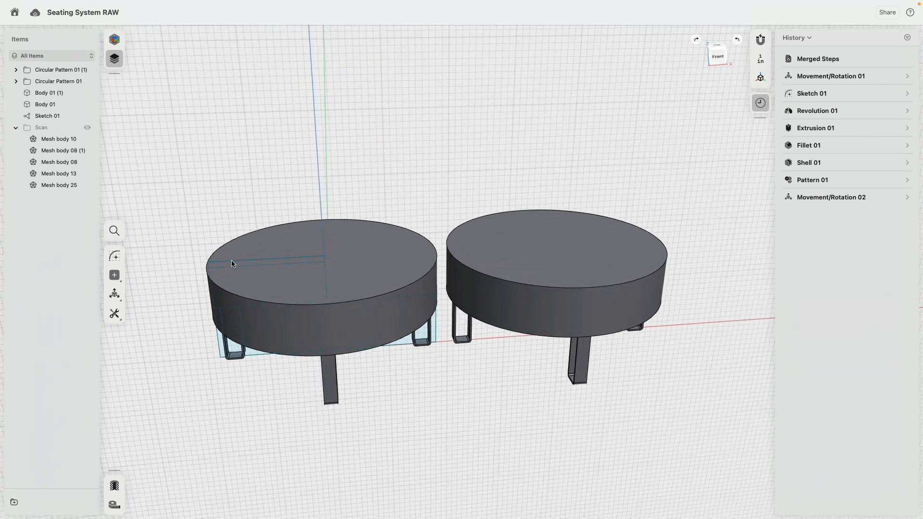
pyautogui.click(51, 116)
pyautogui.scroll(8, 209, 214)
pyautogui.moveTo(230, 146); pyautogui.dragTo(214, 146, button='middle')
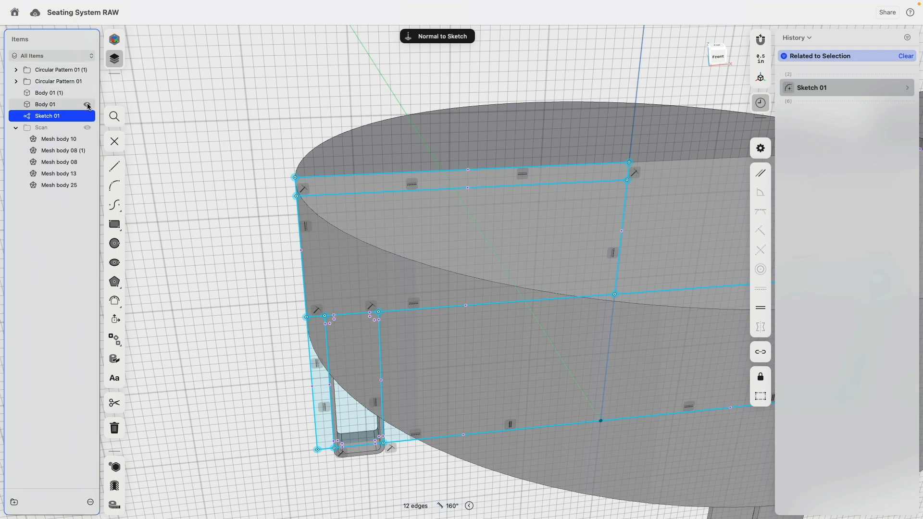
pyautogui.click(87, 104)
pyautogui.click(170, 150)
pyautogui.click(366, 185)
pyautogui.scroll(-8, 262, 117)
pyautogui.moveTo(262, 116)
pyautogui.mouseDown(button='right')
pyautogui.moveTo(292, 124)
pyautogui.moveTo(284, 119)
pyautogui.mouseUp(button='right')
pyautogui.moveTo(284, 119); pyautogui.dragTo(359, 169, button='middle')
pyautogui.moveTo(407, 231); pyautogui.dragTo(251, 175)
# - Make the strip's extrusion symmetric about the sketch plane and show the original round cushion again
pyautogui.click(908, 118)
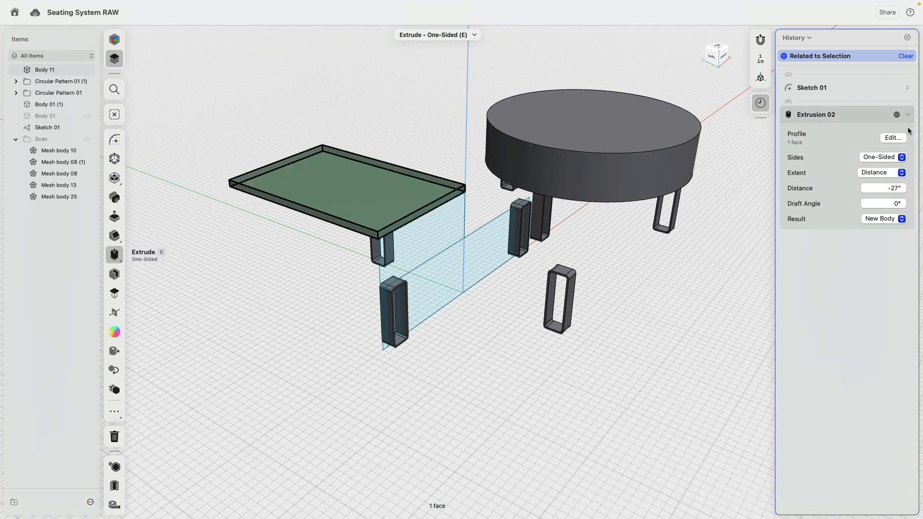
pyautogui.click(896, 158)
pyautogui.click(893, 169)
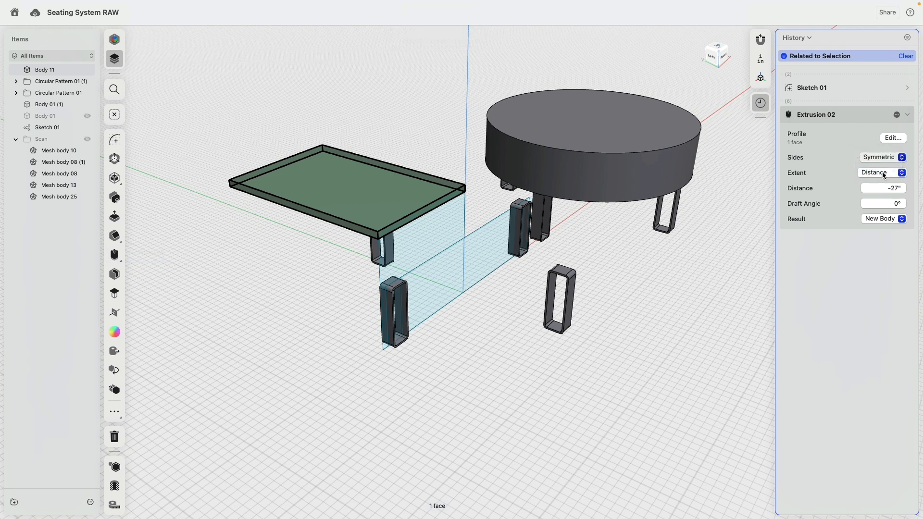
pyautogui.click(87, 116)
# - Offset the slab's long outer side face outward to a total width of 19", and offset its top face upward beyond the cushion
pyautogui.moveTo(462, 385); pyautogui.dragTo(447, 346, button='right')
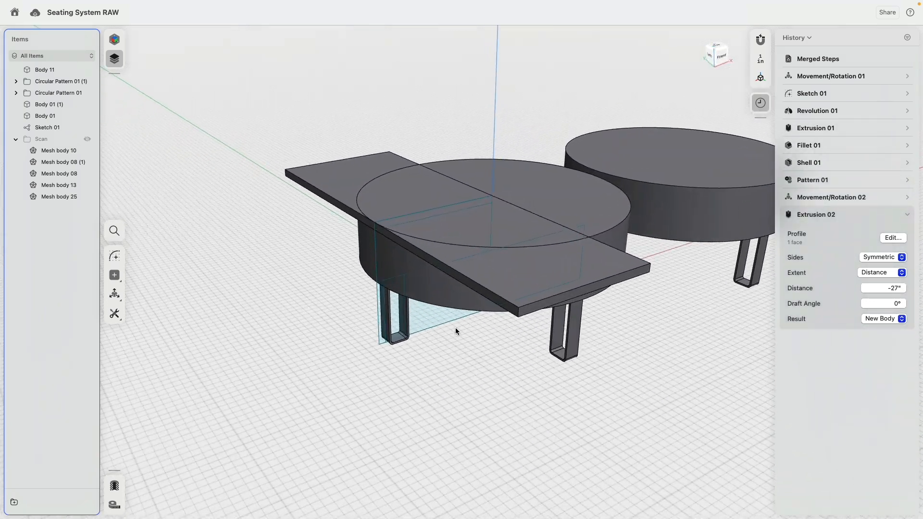
pyautogui.click(479, 294)
pyautogui.moveTo(476, 294); pyautogui.dragTo(468, 298)
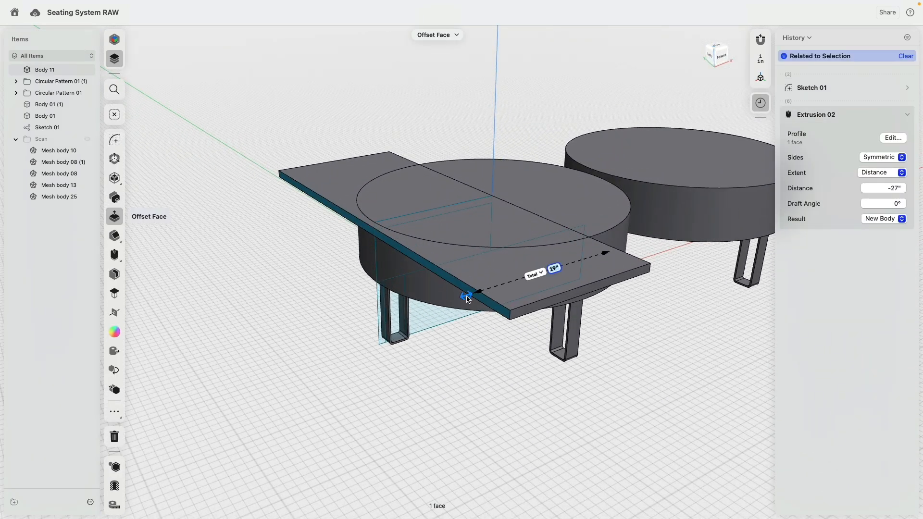
pyautogui.click(483, 387)
pyautogui.click(486, 269)
pyautogui.moveTo(488, 262); pyautogui.dragTo(487, 254)
pyautogui.click(551, 379)
pyautogui.moveTo(552, 380); pyautogui.dragTo(574, 354, button='right')
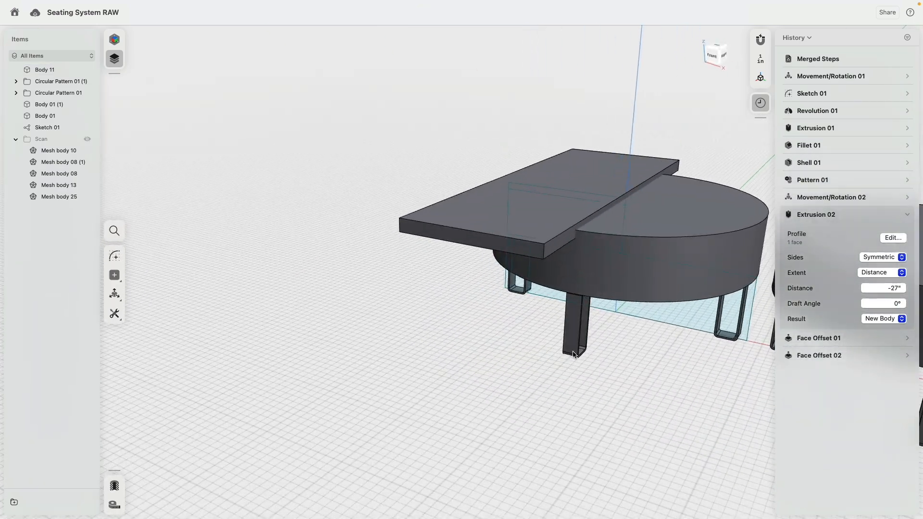
pyautogui.click(546, 214)
pyautogui.click(665, 214)
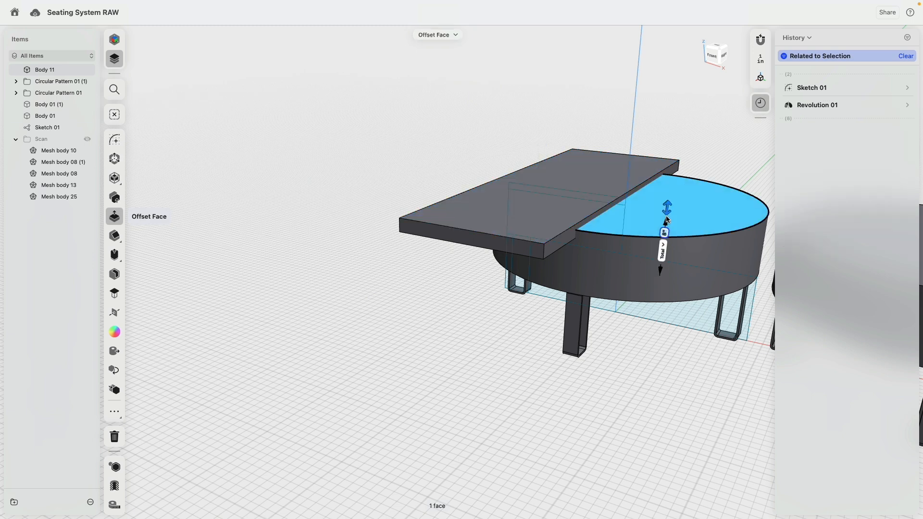
pyautogui.click(460, 397)
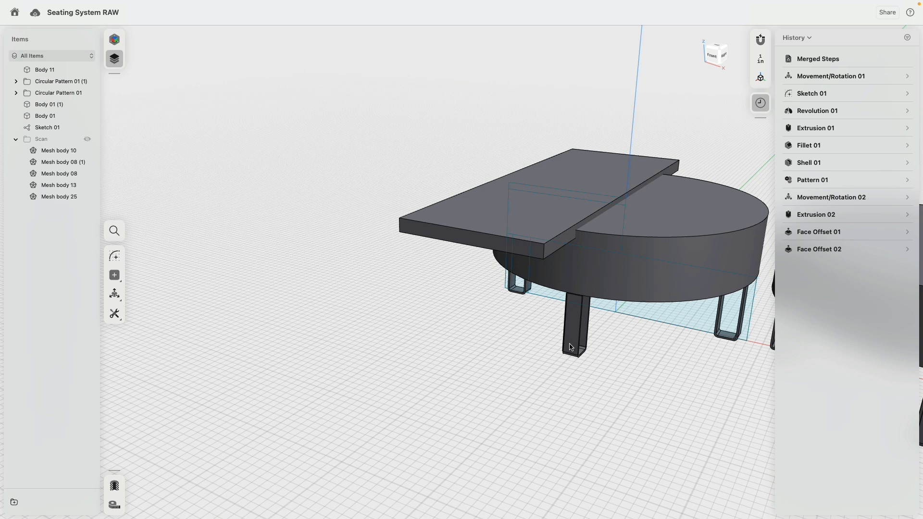
# - Intersect the original round cushion with the slab, keeping the original bodies
pyautogui.click(657, 271)
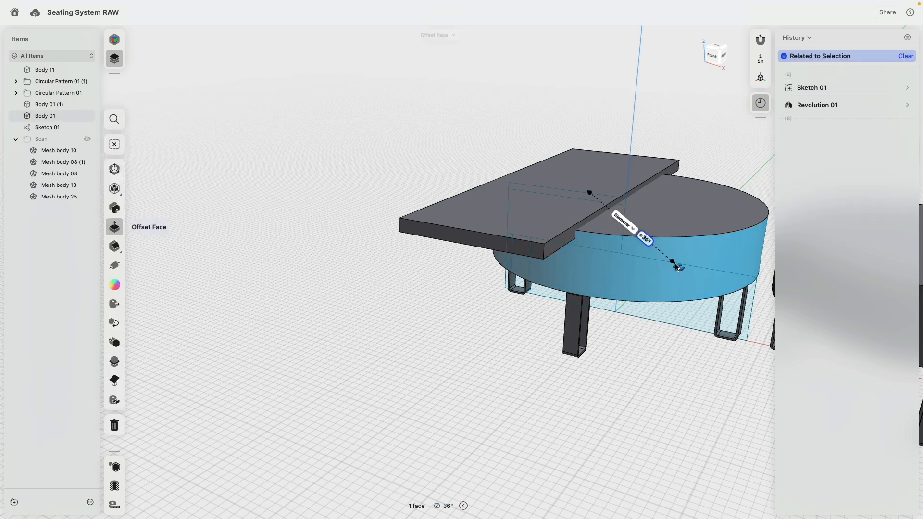
pyautogui.doubleClick(658, 273)
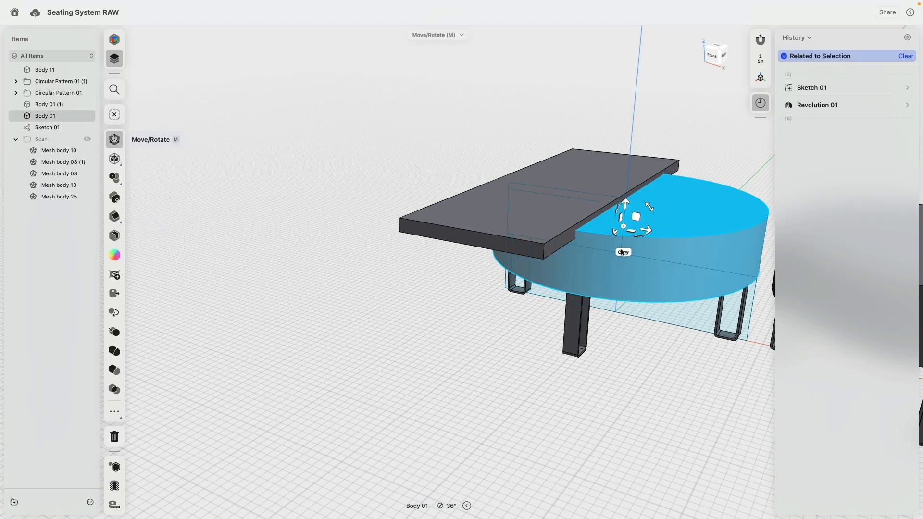
pyautogui.click(457, 212)
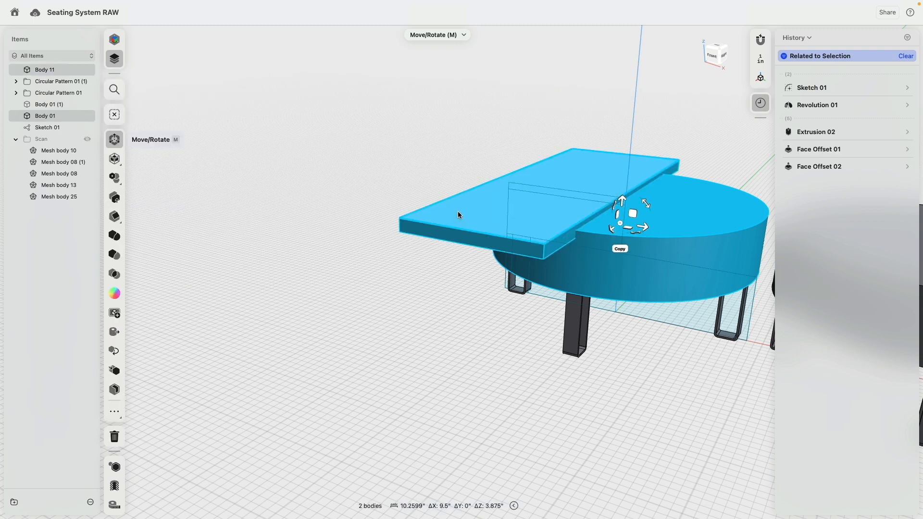
pyautogui.click(115, 275)
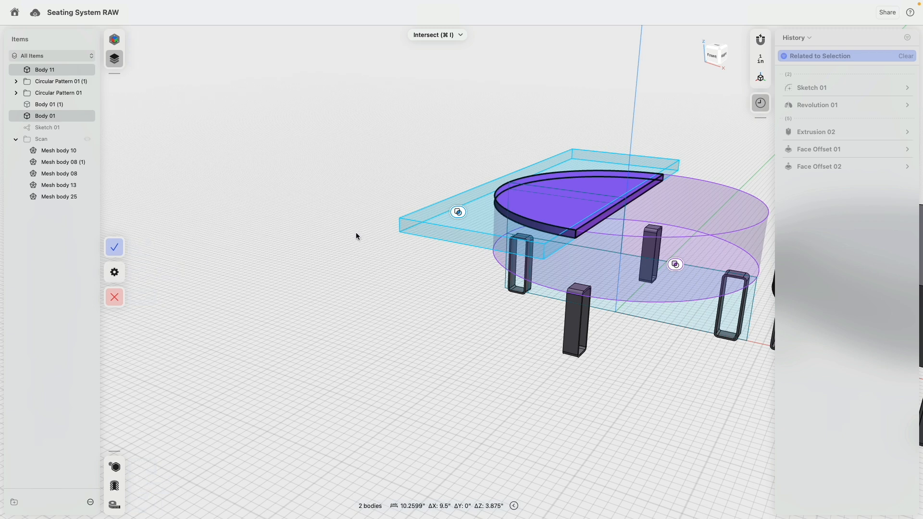
pyautogui.click(120, 274)
pyautogui.click(259, 272)
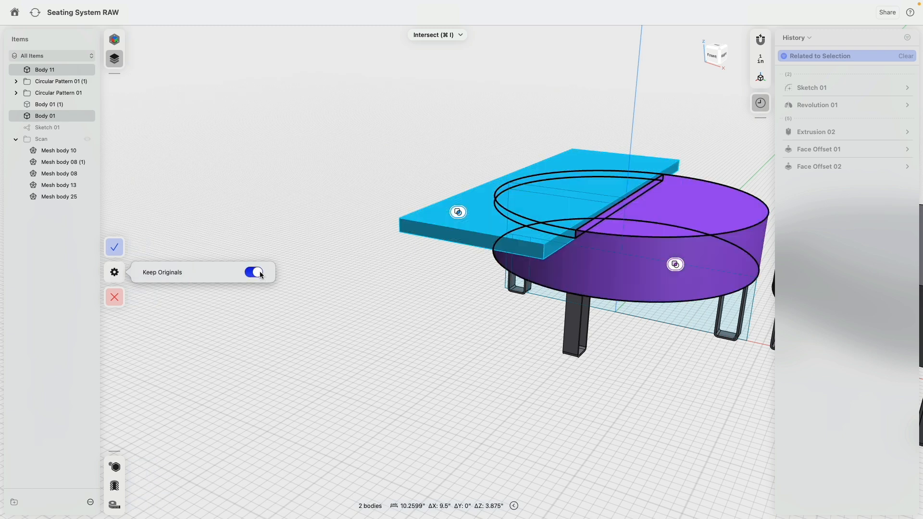
pyautogui.click(117, 247)
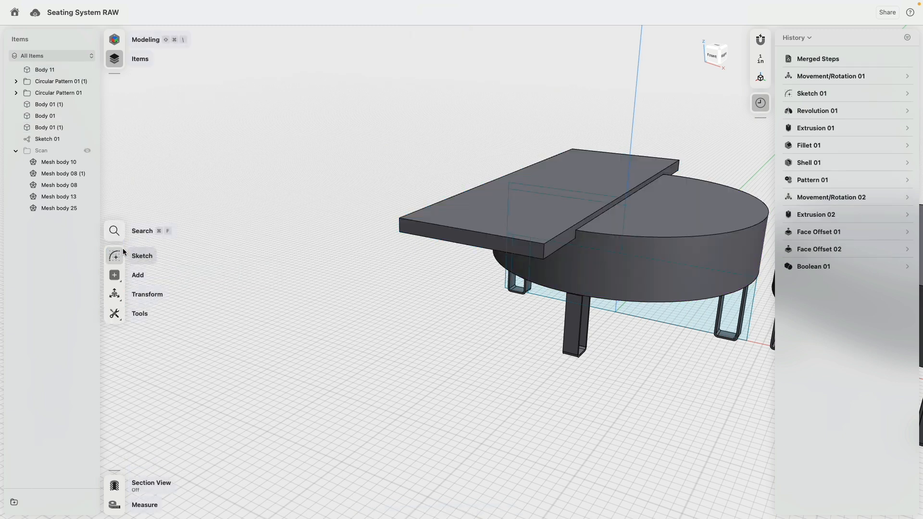
# - Delete the rectangular slab body
pyautogui.click(428, 222)
pyautogui.press('m')
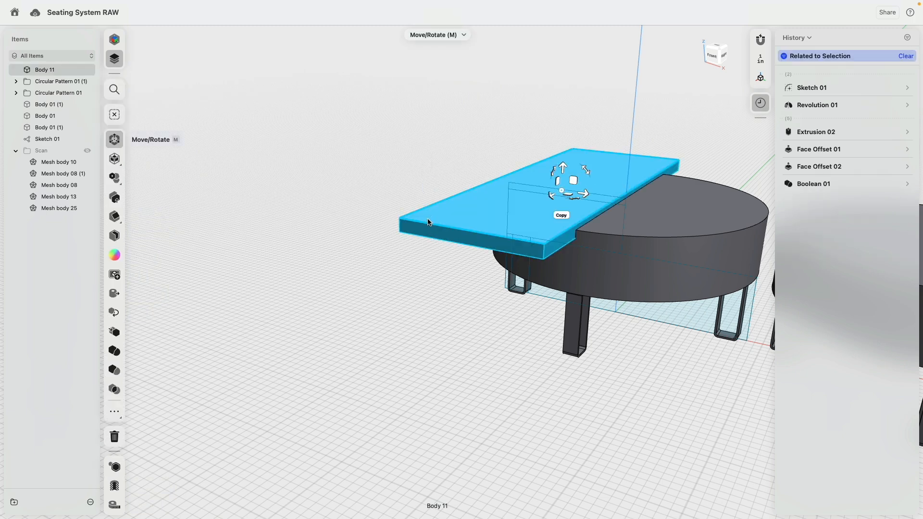
pyautogui.press('Delete')
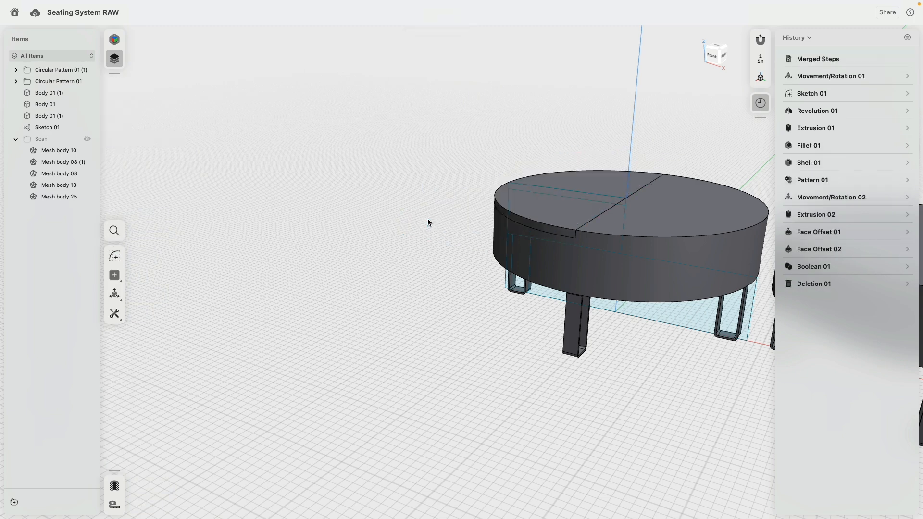
# - Subtract the half-round top piece from the original round cushion, keeping the originals of the removed bodies
pyautogui.click(690, 263)
pyautogui.press('m')
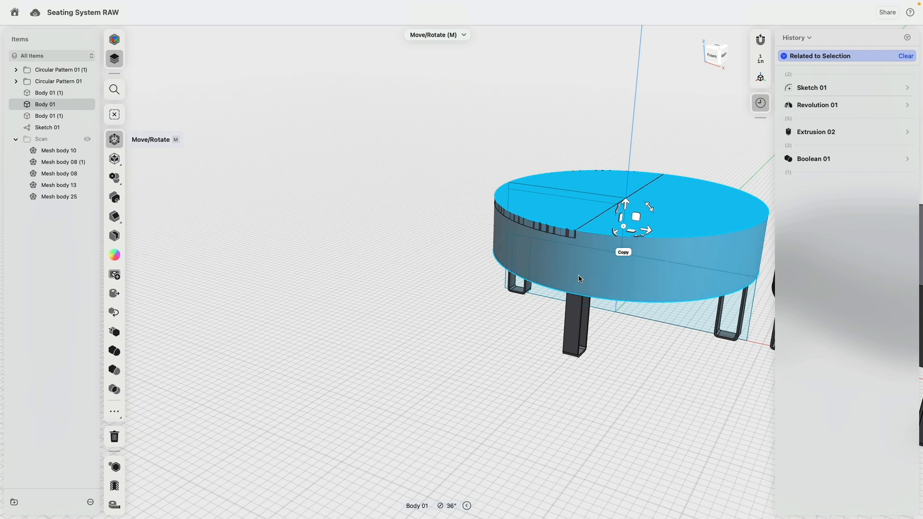
pyautogui.scroll(2, 578, 275)
pyautogui.moveTo(413, 334); pyautogui.dragTo(438, 340, button='right')
pyautogui.moveTo(439, 339); pyautogui.dragTo(329, 375, button='middle')
pyautogui.scroll(2, 365, 284)
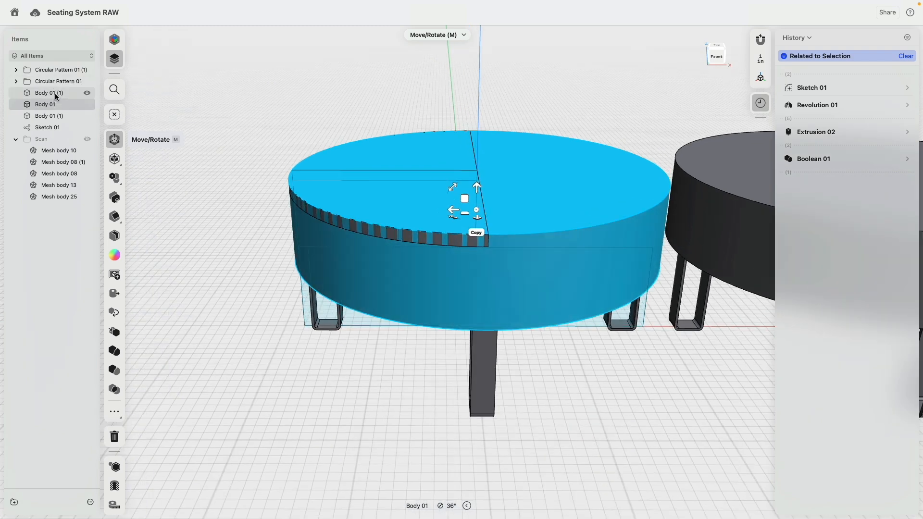
pyautogui.click(54, 117)
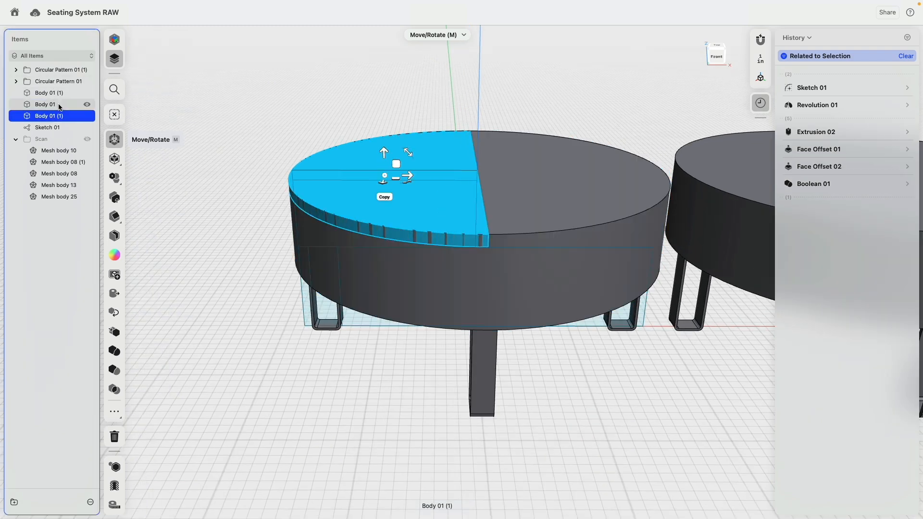
pyautogui.click(54, 93)
pyautogui.click(48, 104)
pyautogui.click(51, 116)
pyautogui.click(48, 104)
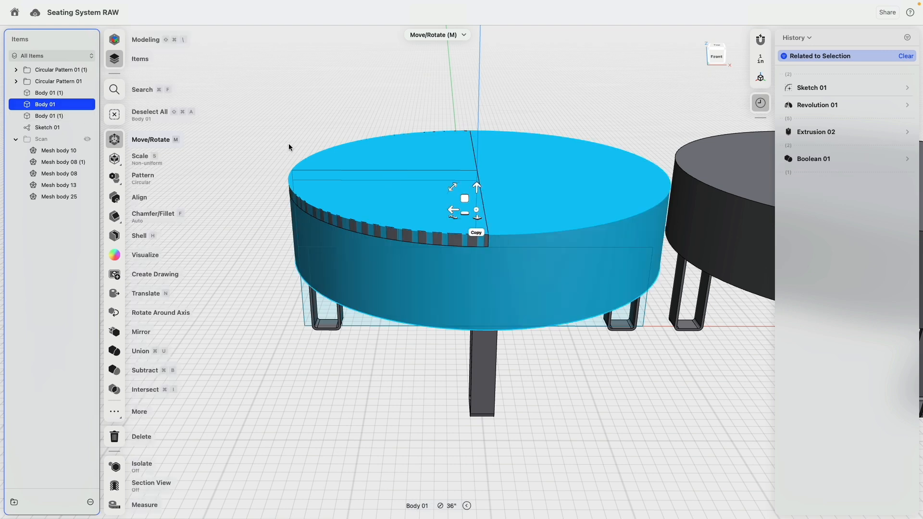
pyautogui.keyDown('shift'); pyautogui.click(56, 117); pyautogui.keyUp('shift')
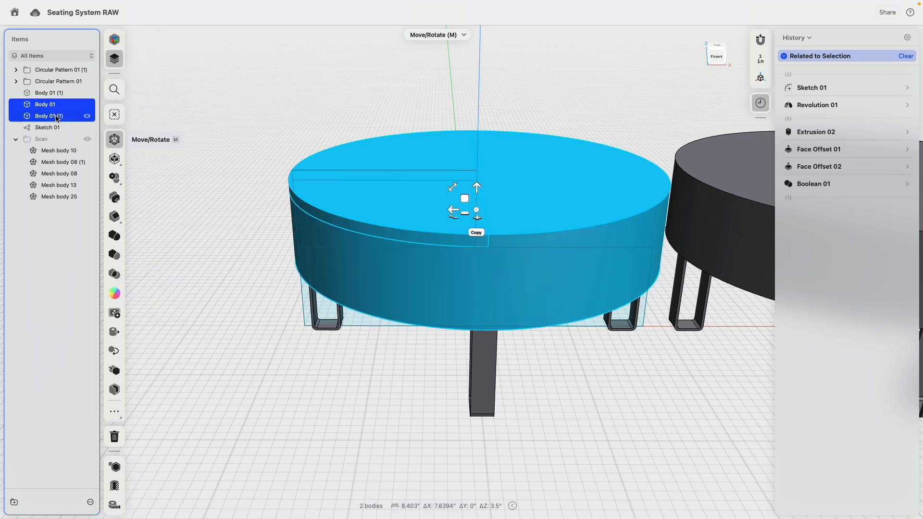
pyautogui.click(115, 254)
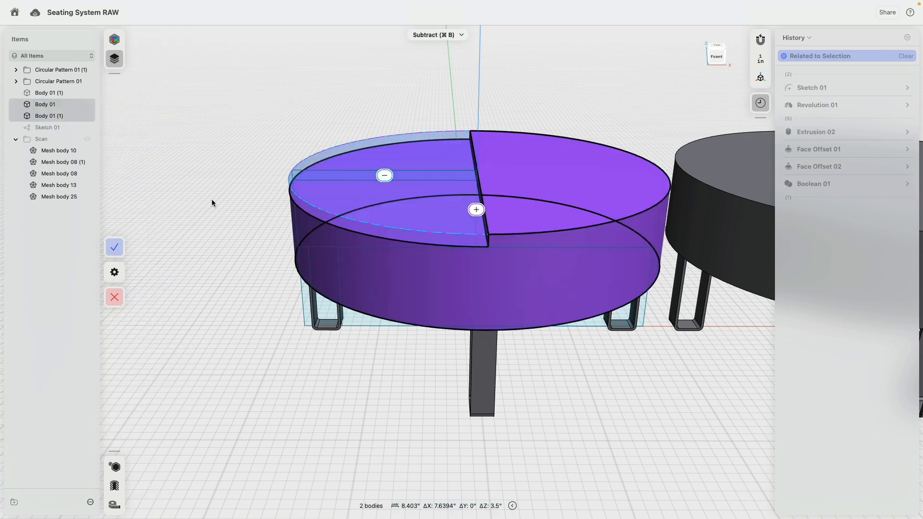
pyautogui.moveTo(212, 200); pyautogui.dragTo(227, 191, button='right')
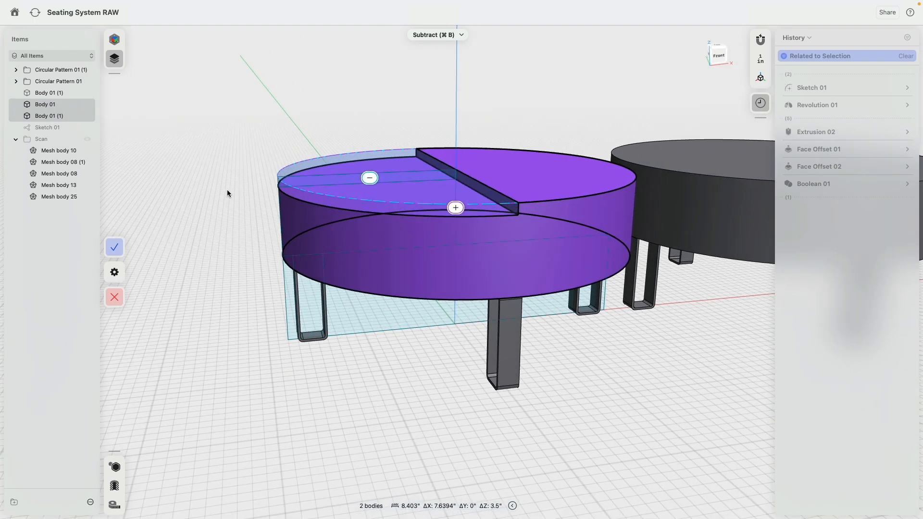
pyautogui.click(163, 275)
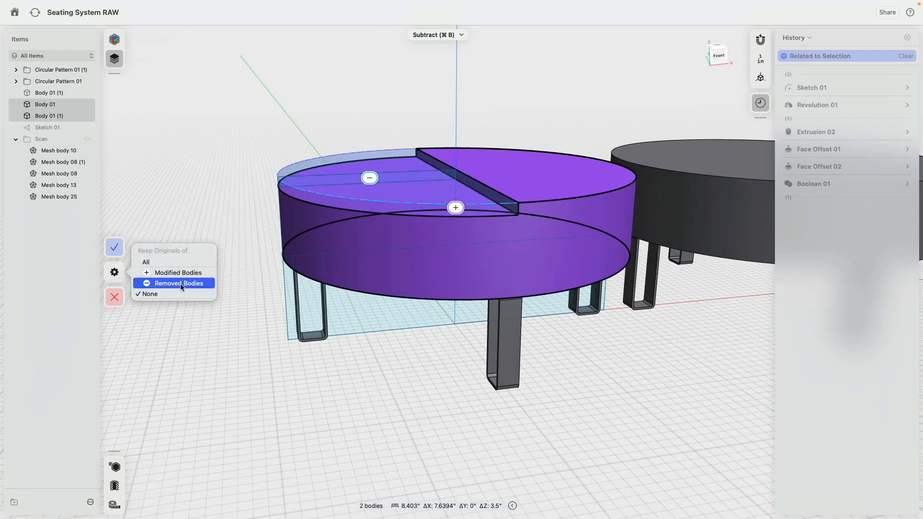
pyautogui.click(181, 283)
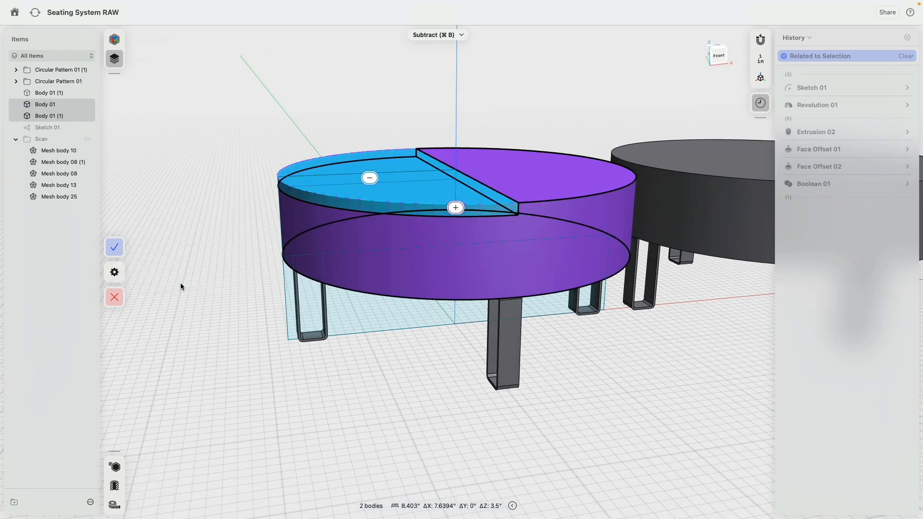
pyautogui.click(114, 247)
# - Isolate the half-round piece and the notched cushion one after the other to inspect each body, then restore the full view
pyautogui.click(295, 164)
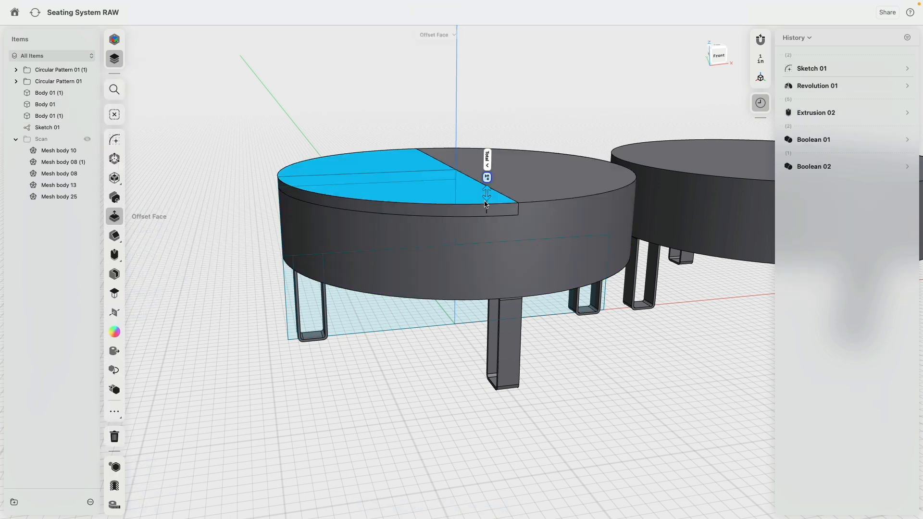
pyautogui.click(115, 466)
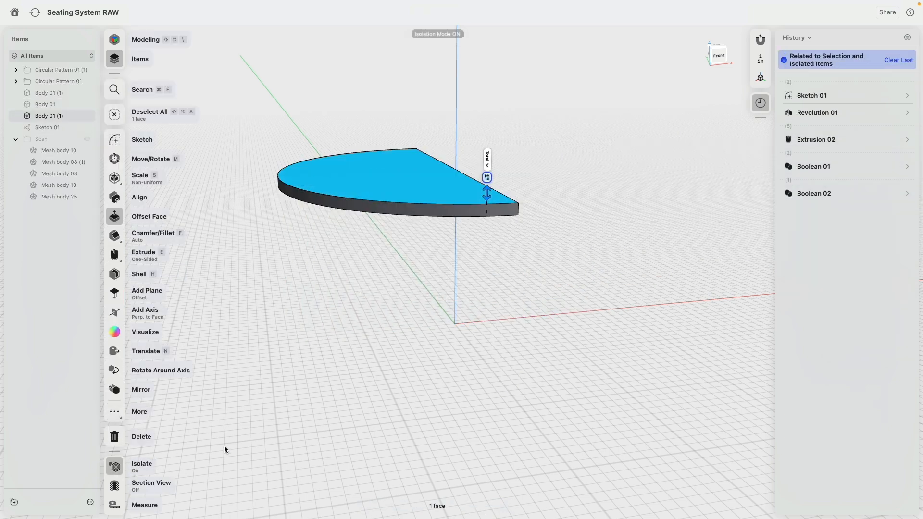
pyautogui.click(116, 466)
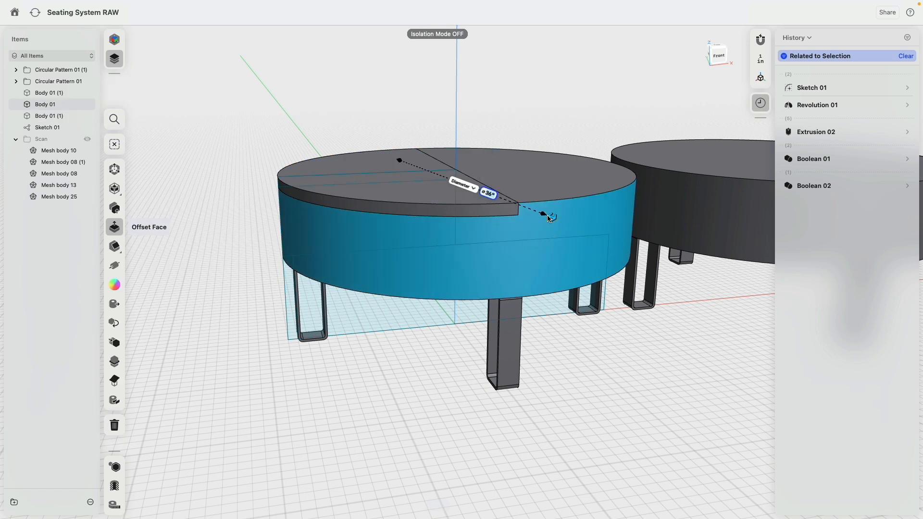
pyautogui.click(115, 465)
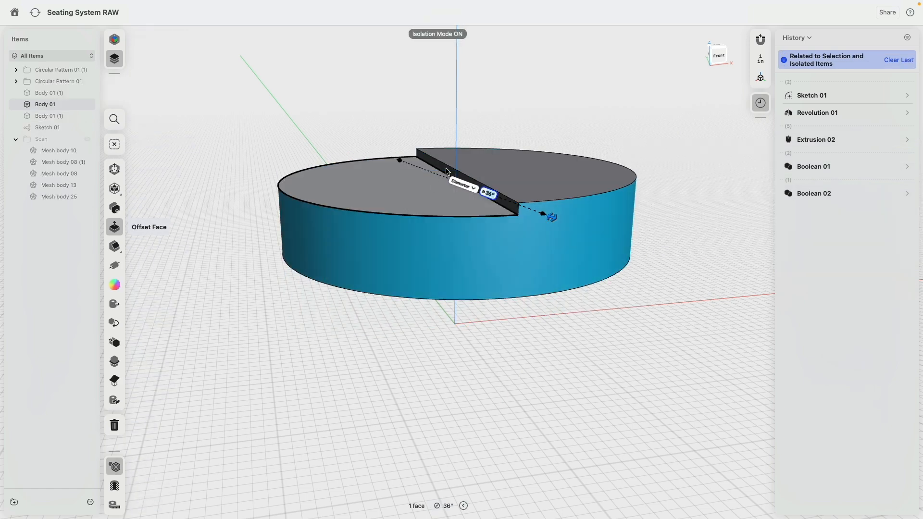
pyautogui.click(116, 466)
pyautogui.scroll(-3, 385, 378)
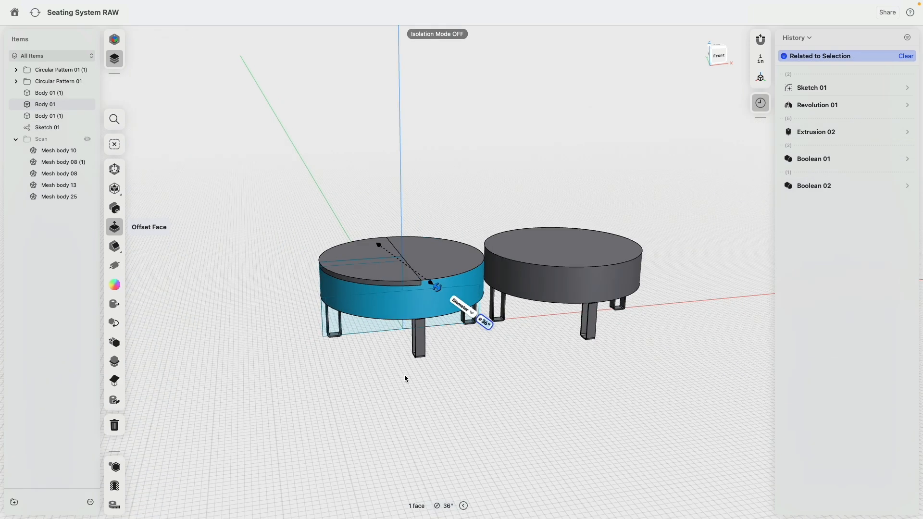
pyautogui.click(405, 373)
# - Hide Sketch 01 and show the Scan folder with all scanned seats
pyautogui.click(87, 128)
pyautogui.moveTo(317, 397); pyautogui.dragTo(301, 386, button='right')
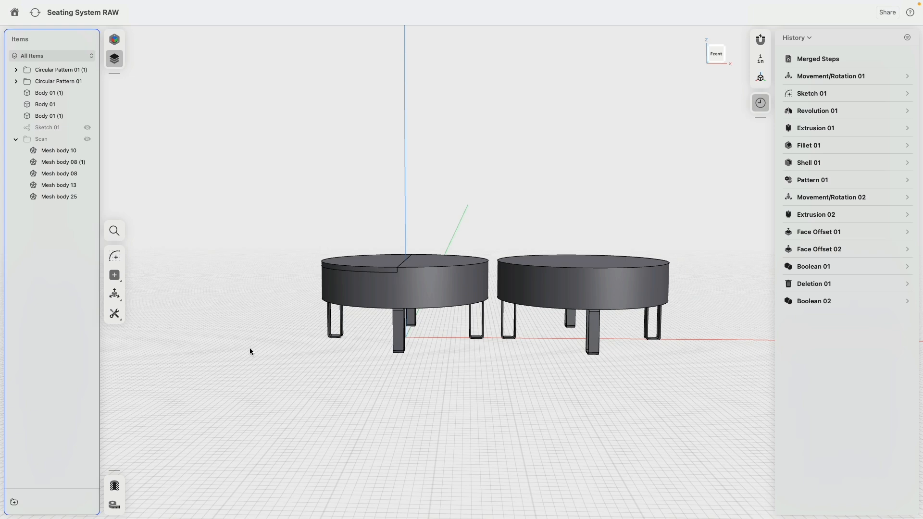
pyautogui.click(87, 140)
pyautogui.scroll(-5, 216, 260)
pyautogui.moveTo(215, 260); pyautogui.dragTo(212, 274, button='right')
pyautogui.scroll(-6, 212, 274)
pyautogui.moveTo(209, 279); pyautogui.dragTo(491, 212, button='middle')
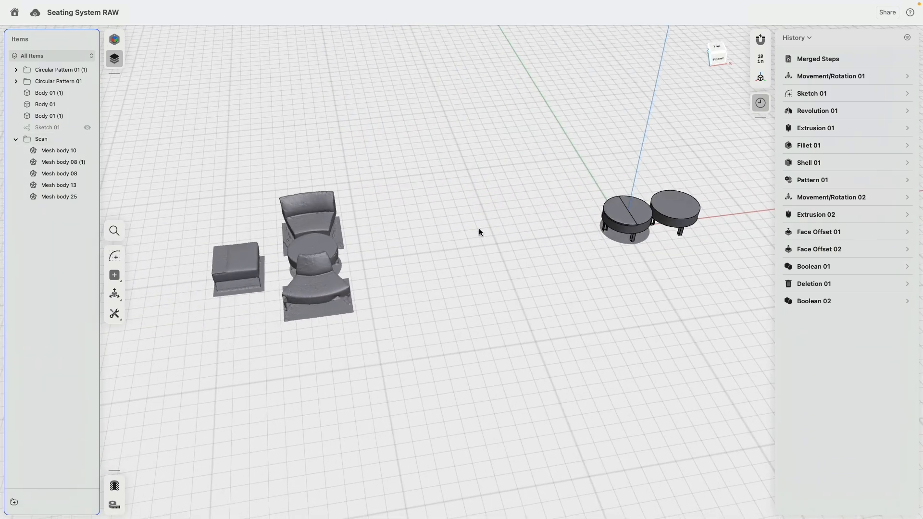
# - Place a copy of the wedge-shaped seat scan (Mesh body 25) beside the split round seat in the top view
pyautogui.click(298, 295)
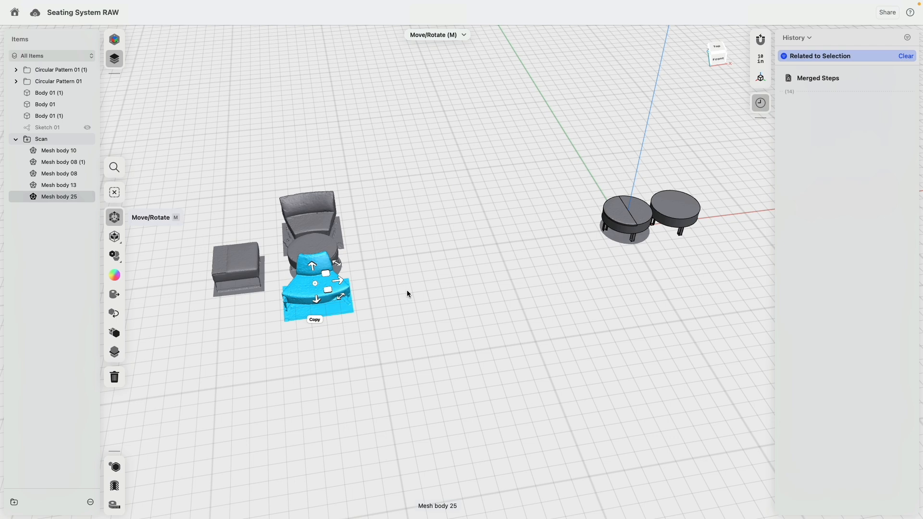
pyautogui.click(717, 47)
pyautogui.click(303, 327)
pyautogui.moveTo(313, 297); pyautogui.dragTo(568, 268)
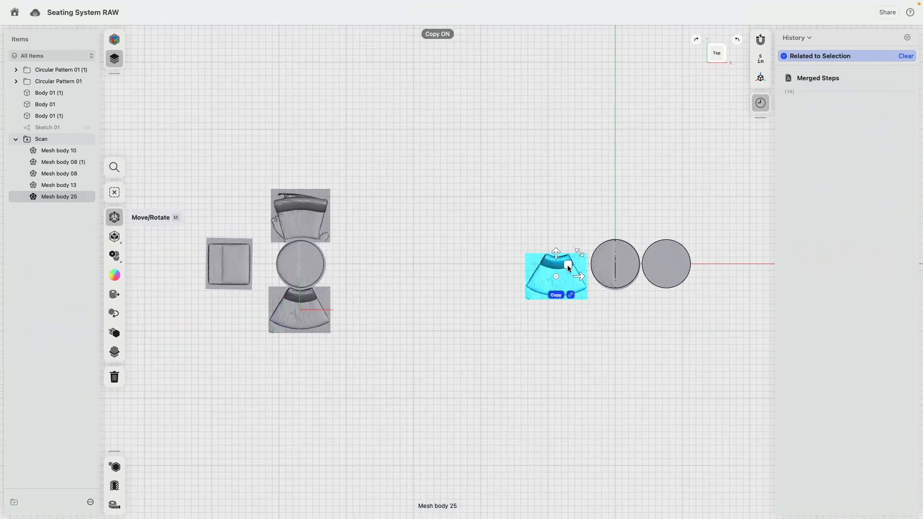
pyautogui.click(557, 295)
# - Reposition the copied wedge scan and rotate it about 120° clockwise so its backrest faces the round seat
pyautogui.scroll(10, 614, 262)
pyautogui.scroll(-2, 379, 267)
pyautogui.scroll(-2, 376, 268)
pyautogui.moveTo(343, 293); pyautogui.dragTo(345, 401)
pyautogui.moveTo(326, 356); pyautogui.dragTo(264, 396)
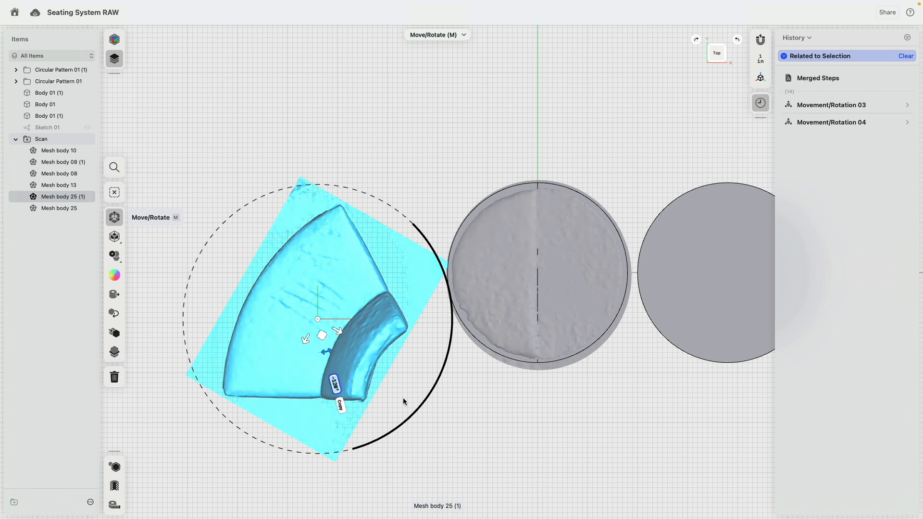
pyautogui.click(489, 423)
# - Move the copied wedge scan so its curved backrest meets the round seat's edge, and fine-tune its rotation and position
pyautogui.click(319, 339)
pyautogui.moveTo(329, 306)
pyautogui.mouseDown()
pyautogui.moveTo(390, 143)
pyautogui.moveTo(412, 177)
pyautogui.moveTo(394, 174)
pyautogui.moveTo(334, 123)
pyautogui.moveTo(408, 174)
pyautogui.moveTo(404, 189)
pyautogui.moveTo(421, 168)
pyautogui.mouseUp()
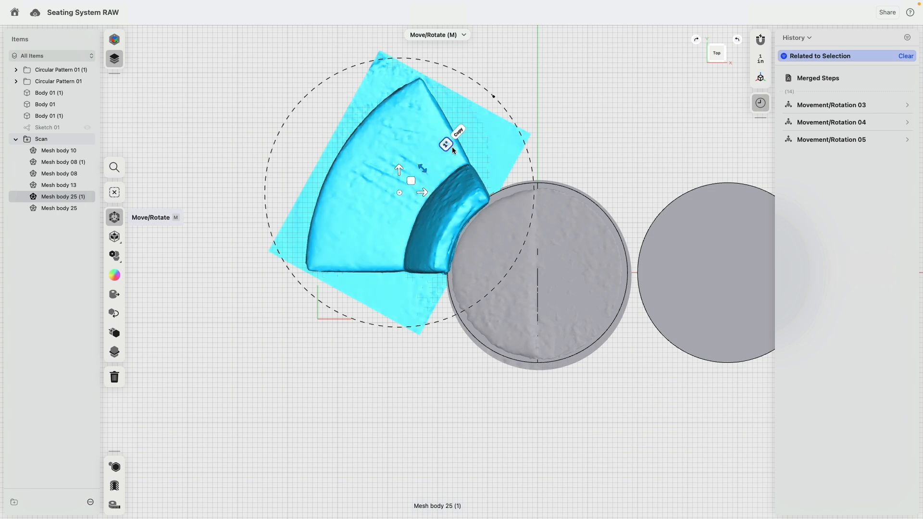
pyautogui.press('Return')
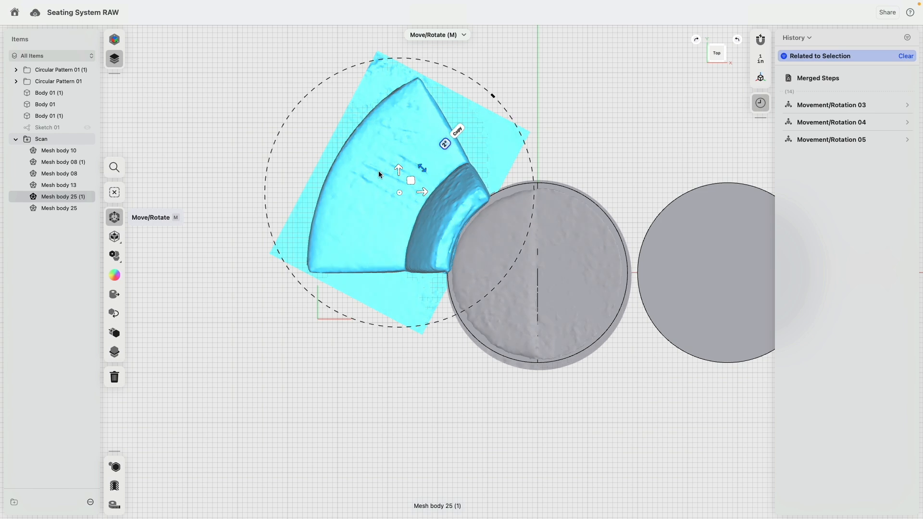
pyautogui.moveTo(411, 181); pyautogui.dragTo(413, 180)
pyautogui.click(401, 418)
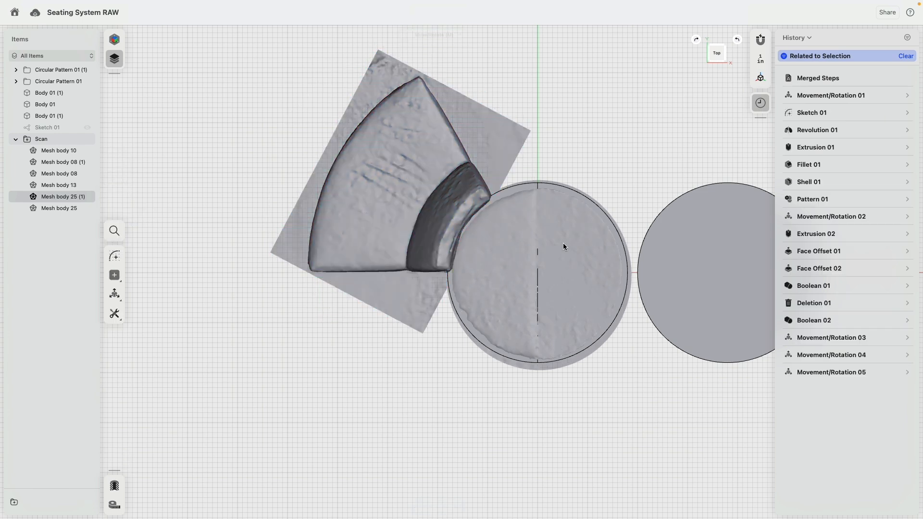
# - Group both circular patterns and the three cushion bodies in a new folder named "Round Unite"
pyautogui.click(715, 61)
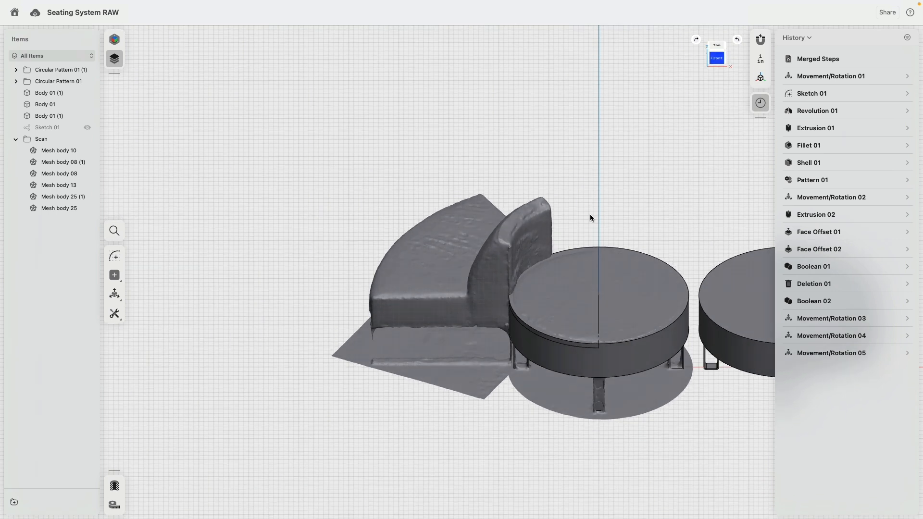
pyautogui.moveTo(640, 181); pyautogui.dragTo(541, 107, button='middle')
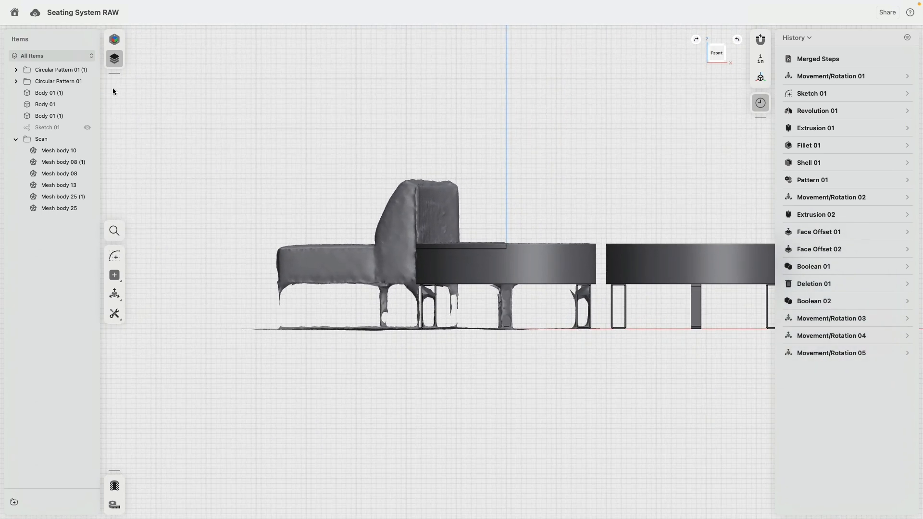
pyautogui.click(70, 116)
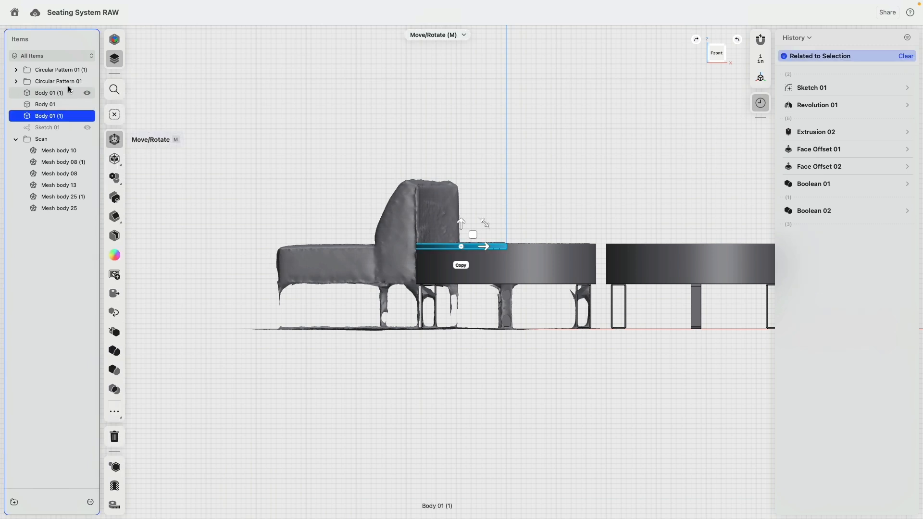
pyautogui.keyDown('shift'); pyautogui.click(70, 71); pyautogui.keyUp('shift')
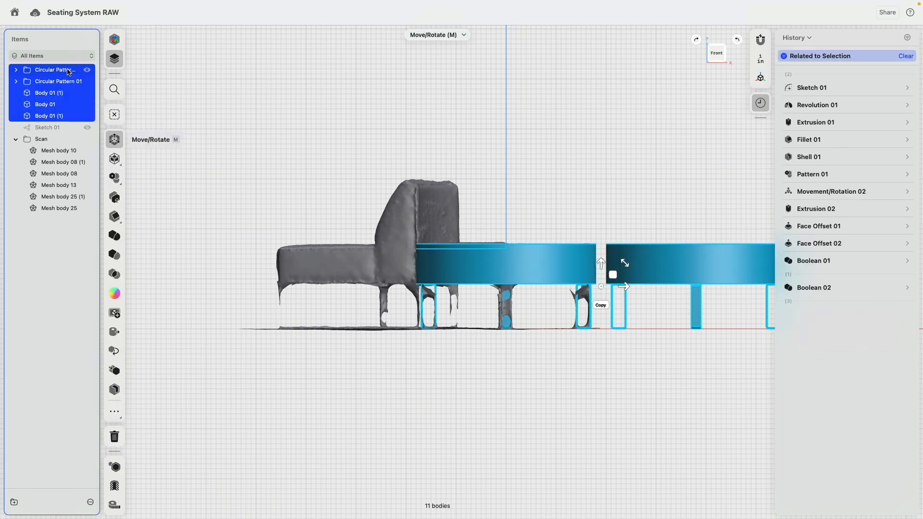
pyautogui.click(14, 502)
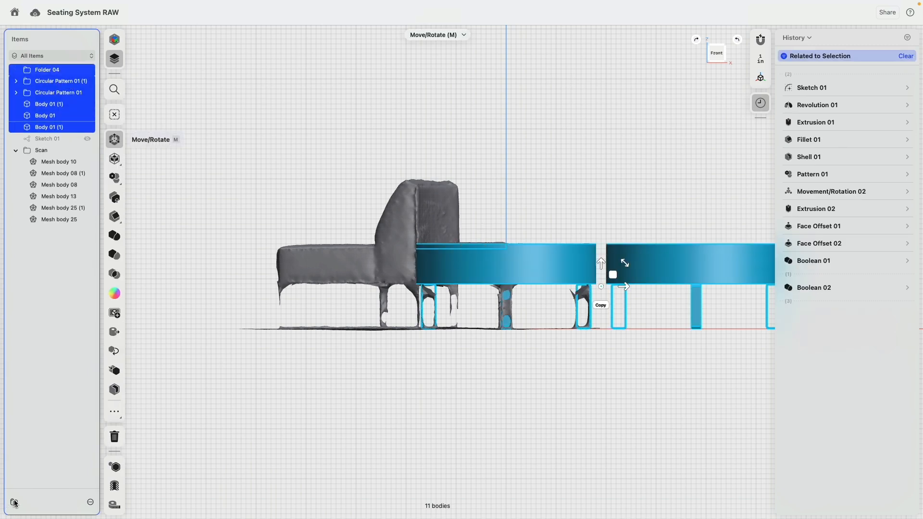
pyautogui.rightClick(45, 70)
pyautogui.click(54, 83)
pyautogui.write('Round Unite')
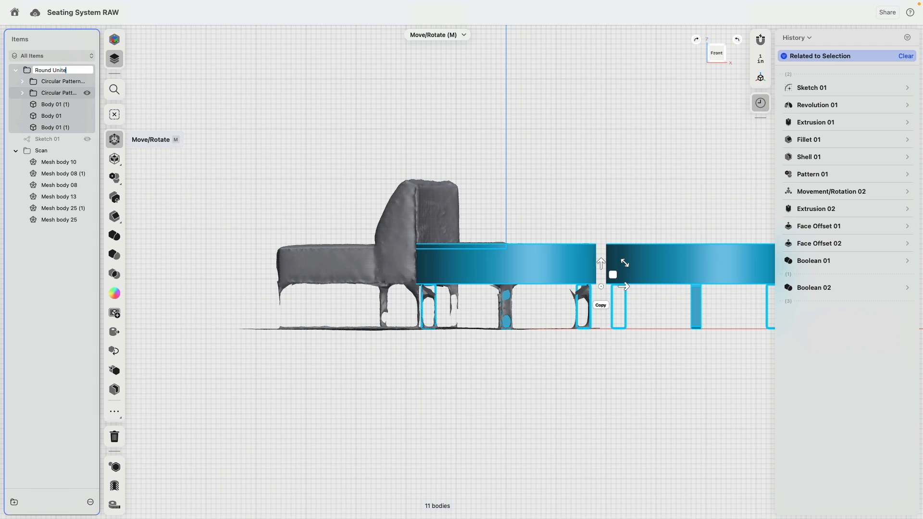
pyautogui.press('Return')
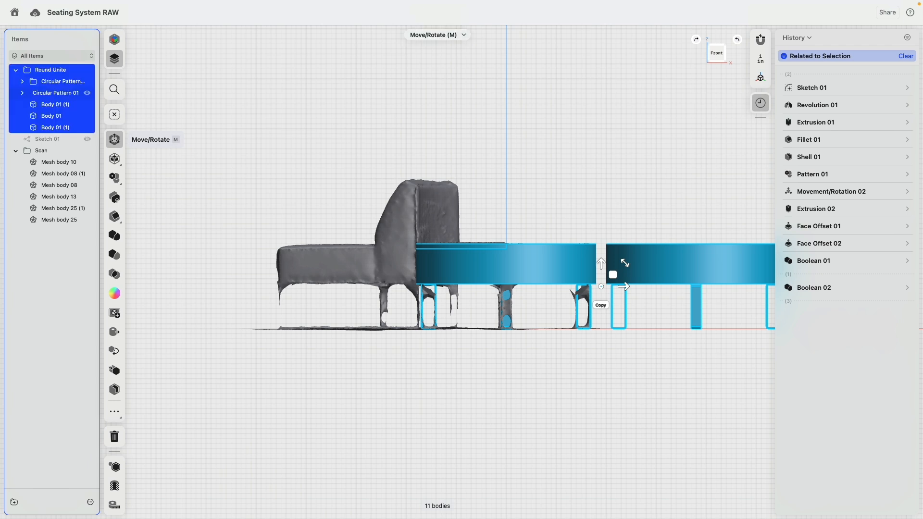
# - Hide the Round Unite folder and the round seat scan at the origin, and show Sketch 01
pyautogui.click(87, 71)
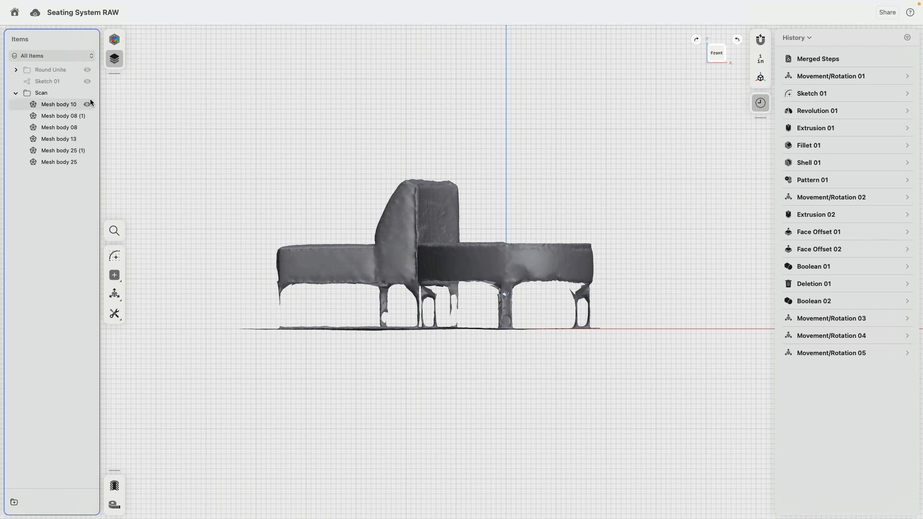
pyautogui.click(428, 263)
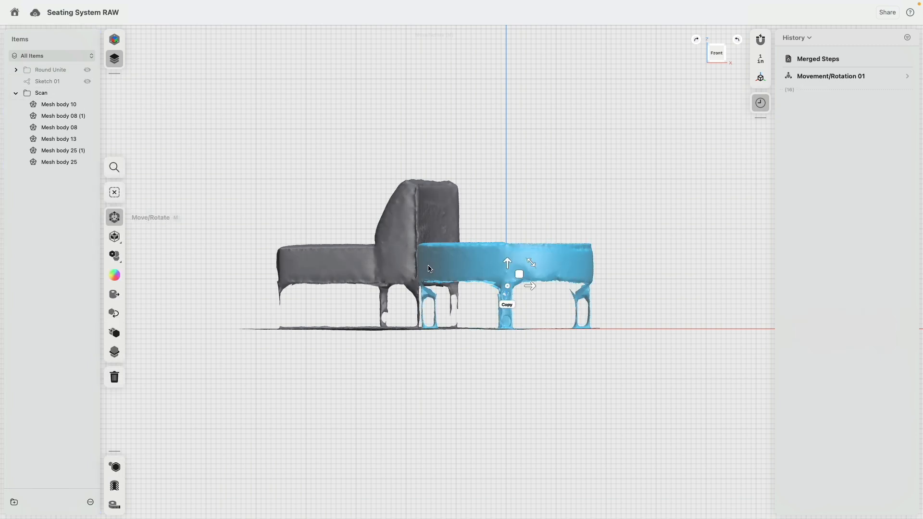
pyautogui.click(88, 117)
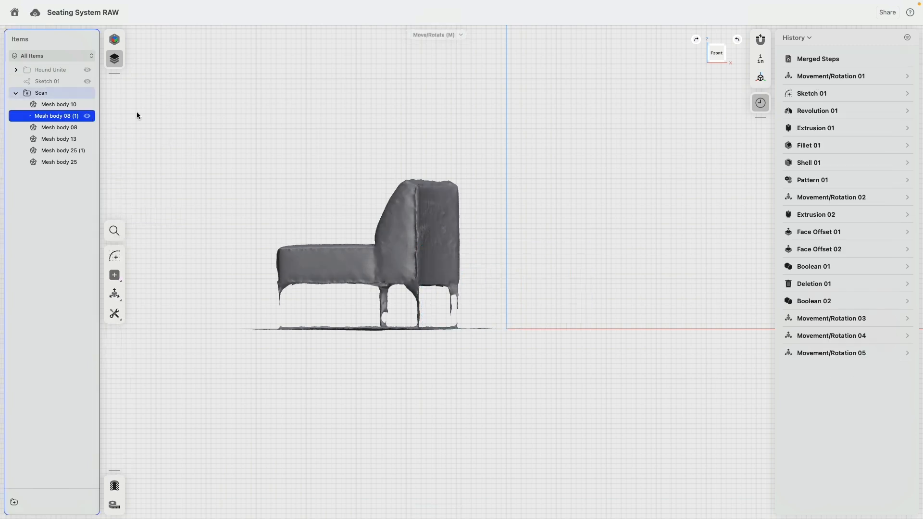
pyautogui.click(87, 82)
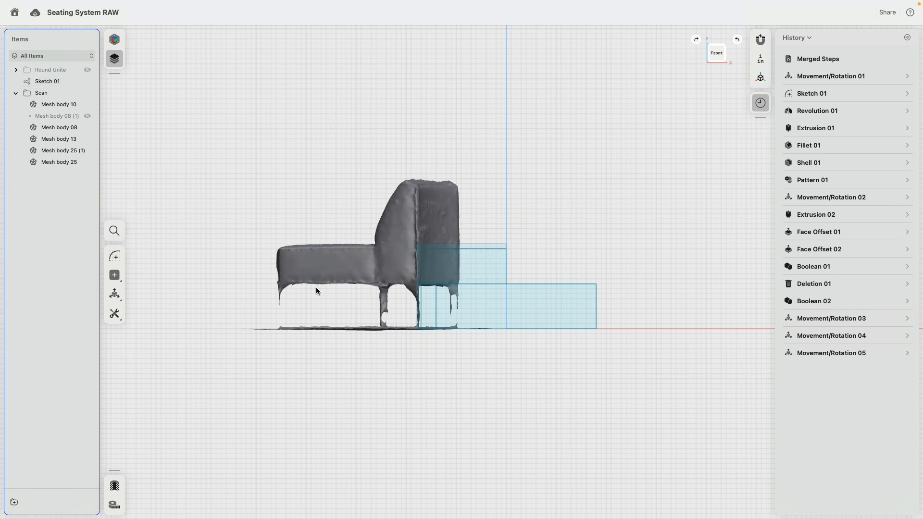
# - Open Sketch 01 for editing in the front view with nothing selected
pyautogui.click(531, 293)
pyautogui.click(535, 283)
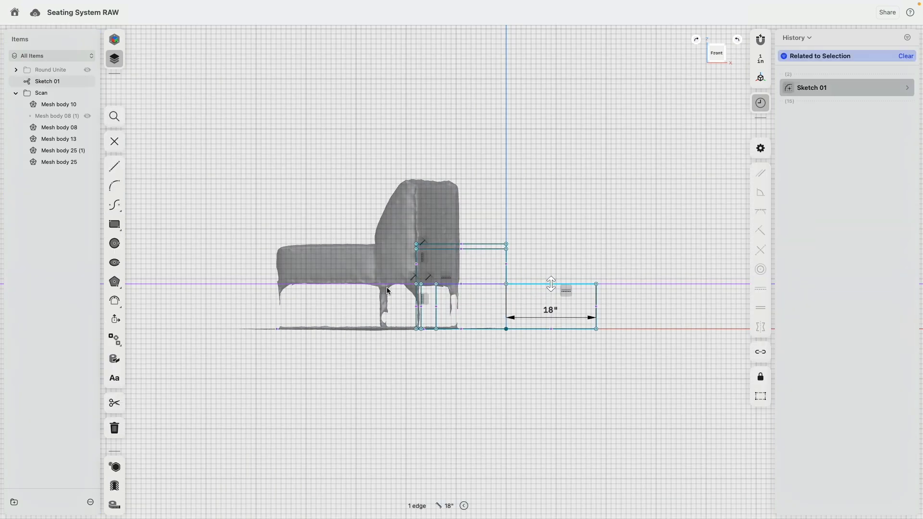
pyautogui.click(320, 157)
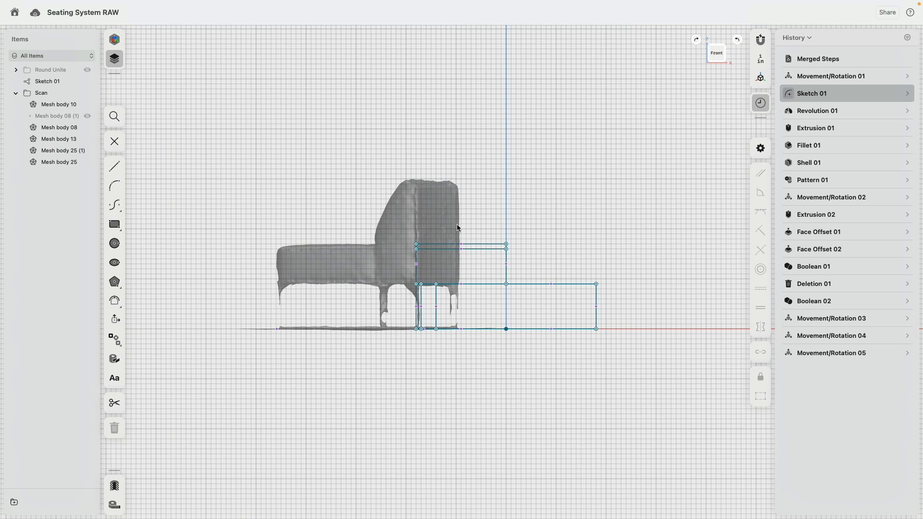
# - Leave Sketch 01 and start a new front sketch, outlining the seat cushion with a closed rectangle 20" wide and 7" high
pyautogui.click(497, 285)
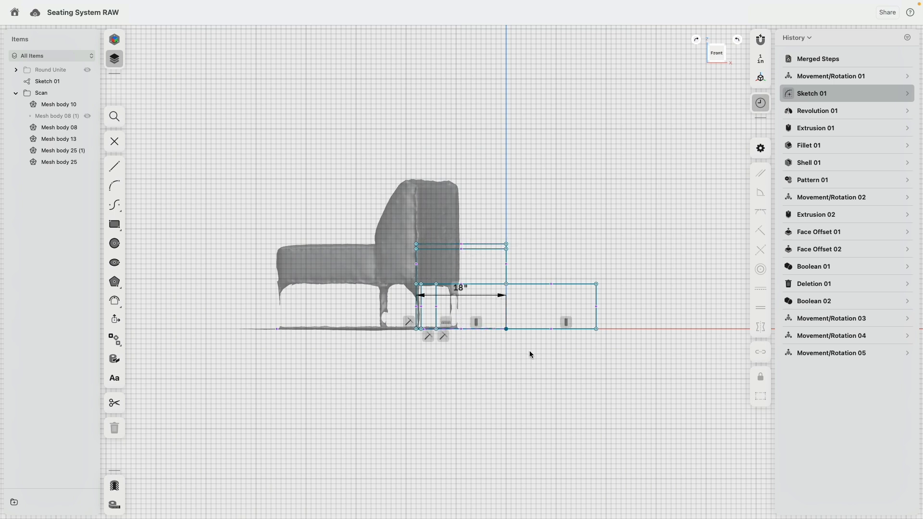
pyautogui.click(114, 141)
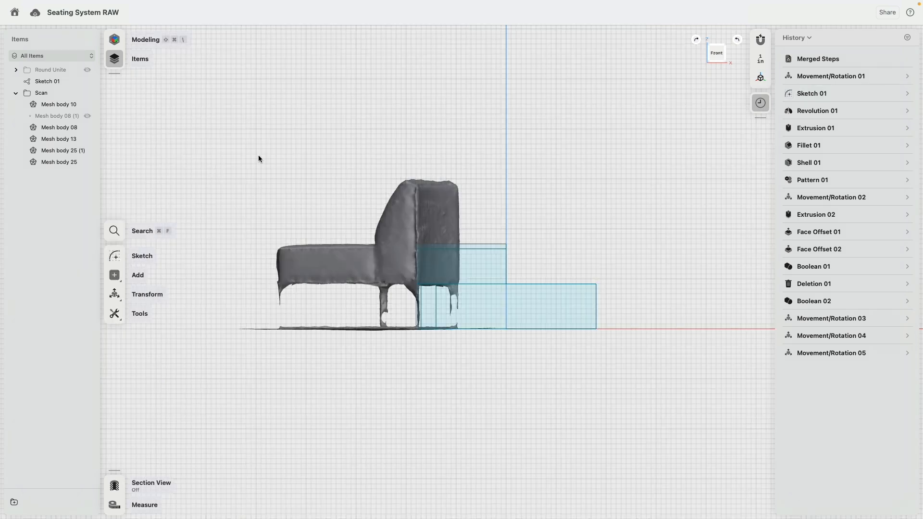
pyautogui.click(115, 258)
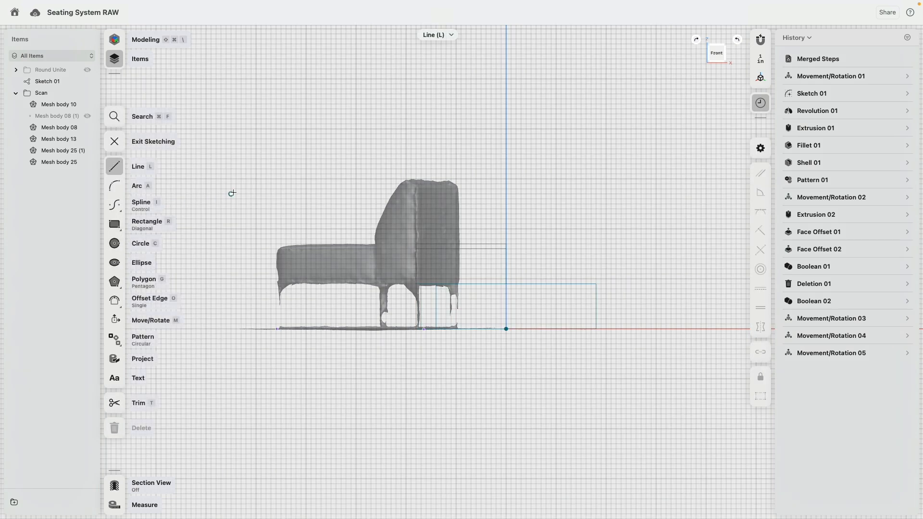
pyautogui.scroll(3, 304, 270)
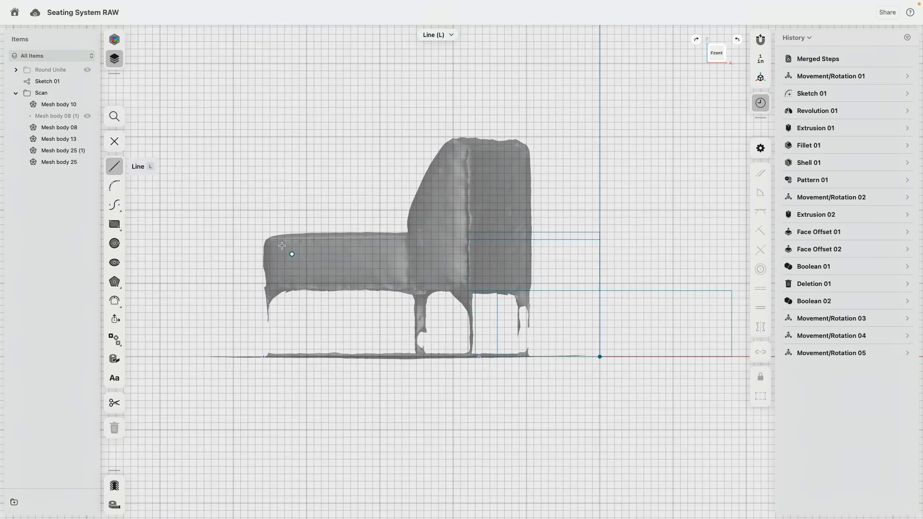
pyautogui.click(262, 232)
pyautogui.click(263, 283)
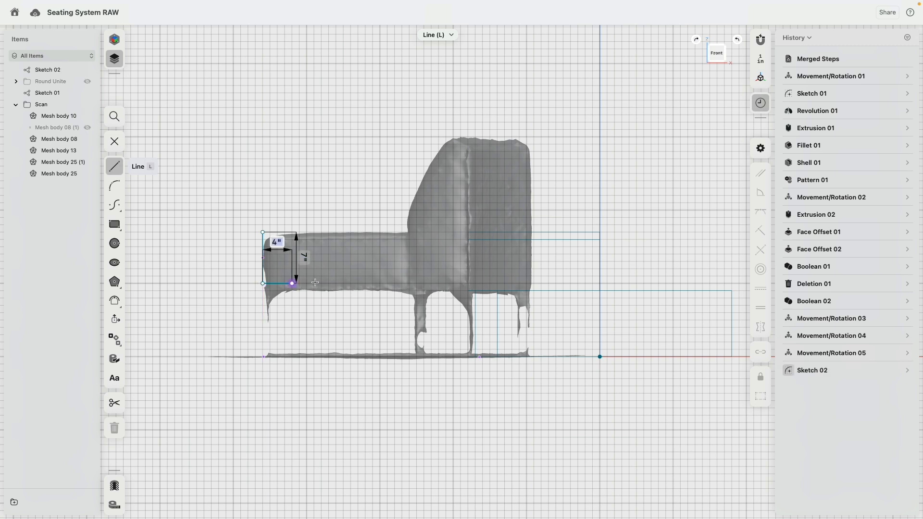
pyautogui.click(409, 284)
pyautogui.click(409, 232)
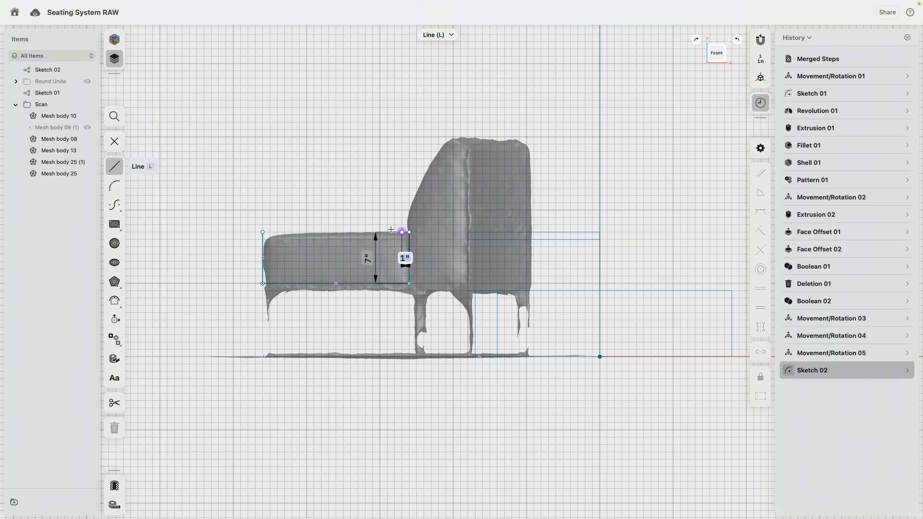
pyautogui.click(263, 232)
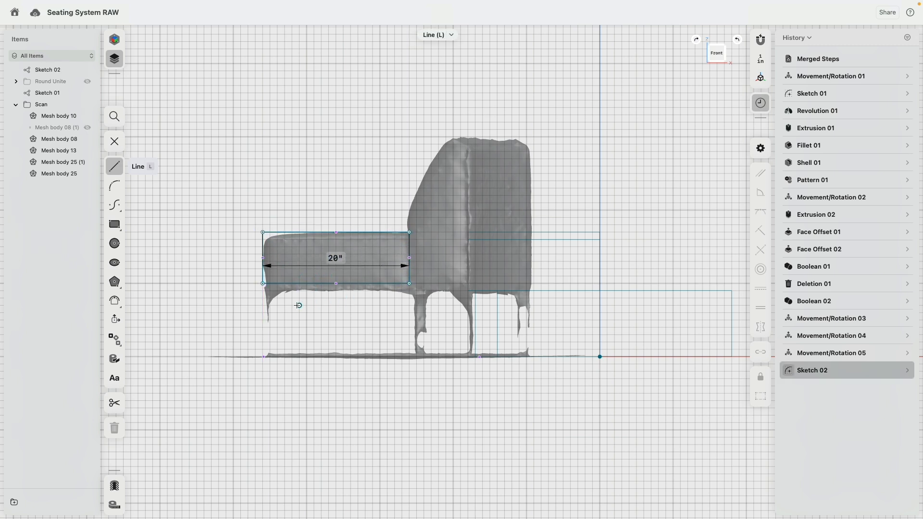
# - Draw the base outline below the cushion: 10" down to the floor, 19" along it, and a slanted line back up to the cushion's corner
pyautogui.scroll(3, 290, 317)
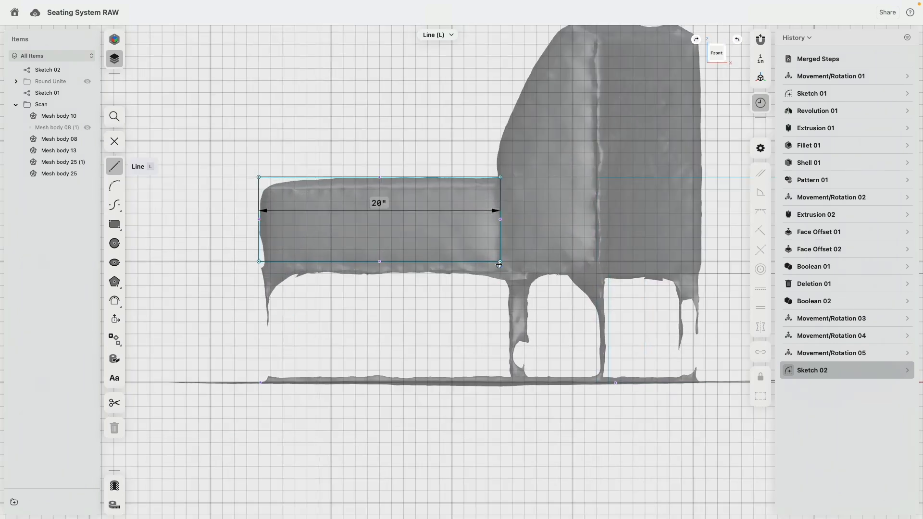
pyautogui.click(500, 262)
pyautogui.click(499, 382)
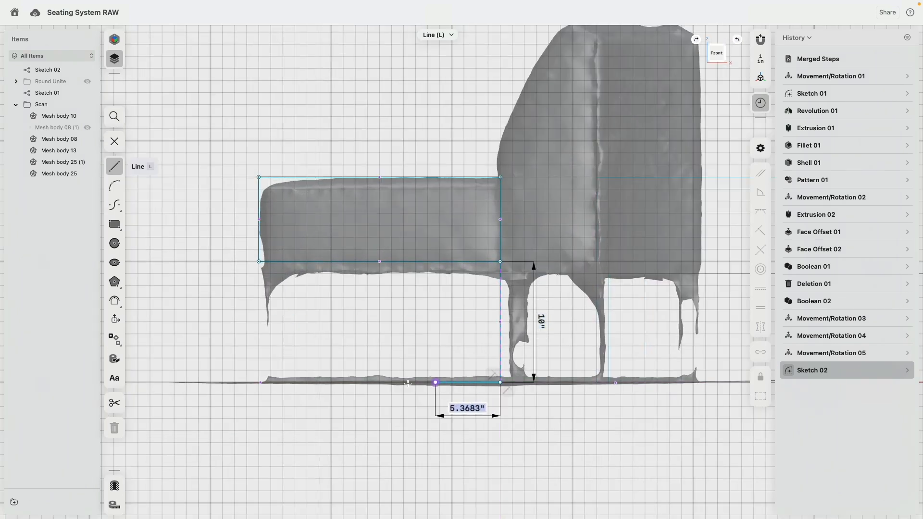
pyautogui.click(271, 382)
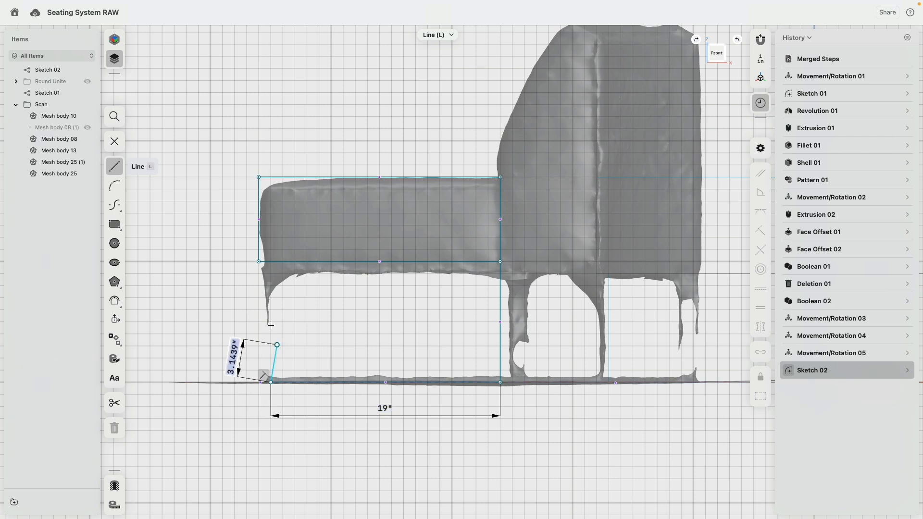
pyautogui.click(258, 262)
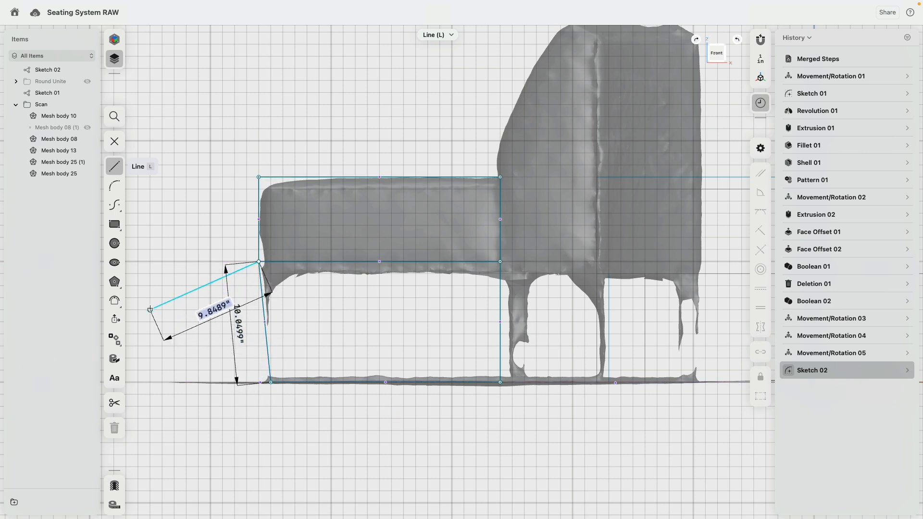
pyautogui.press('Escape')
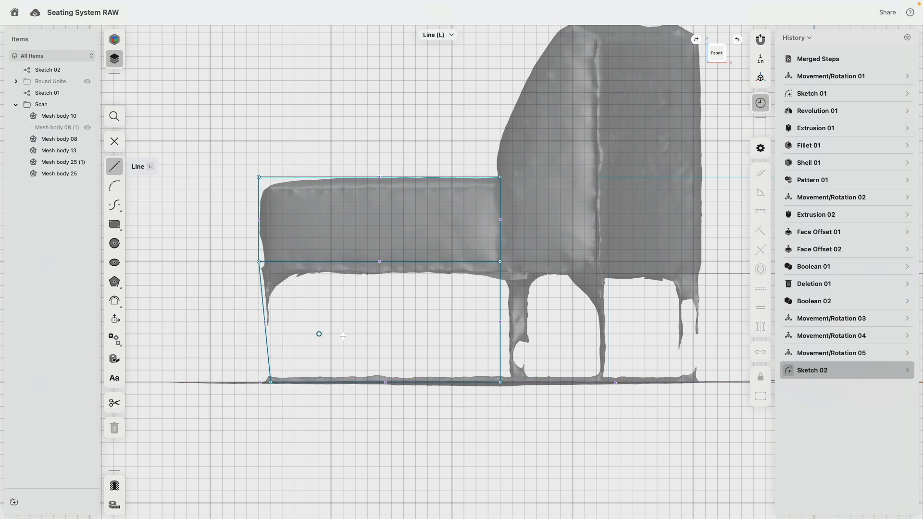
# - Add two vertical lines from the cushion's lower edge to the floor, one near each end of the base
pyautogui.click(487, 262)
pyautogui.click(488, 382)
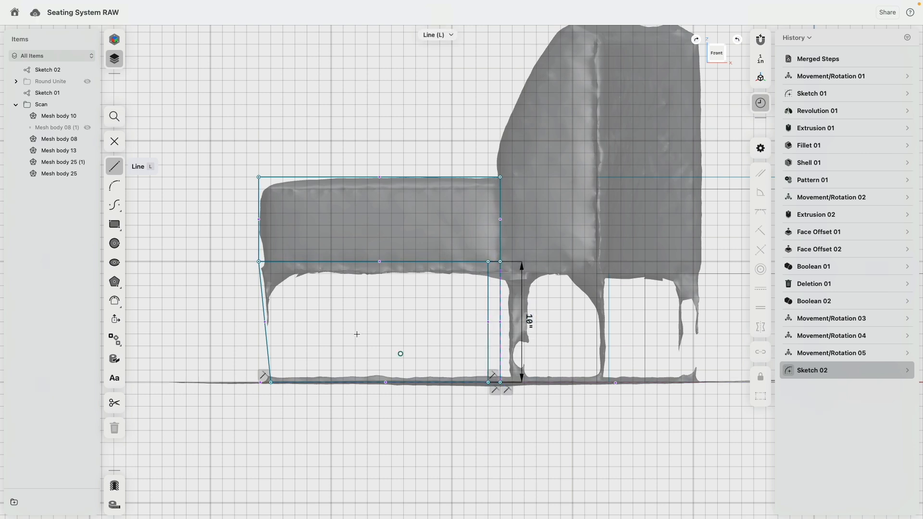
pyautogui.click(295, 261)
pyautogui.click(294, 382)
pyautogui.press('Escape')
pyautogui.scroll(-3, 380, 333)
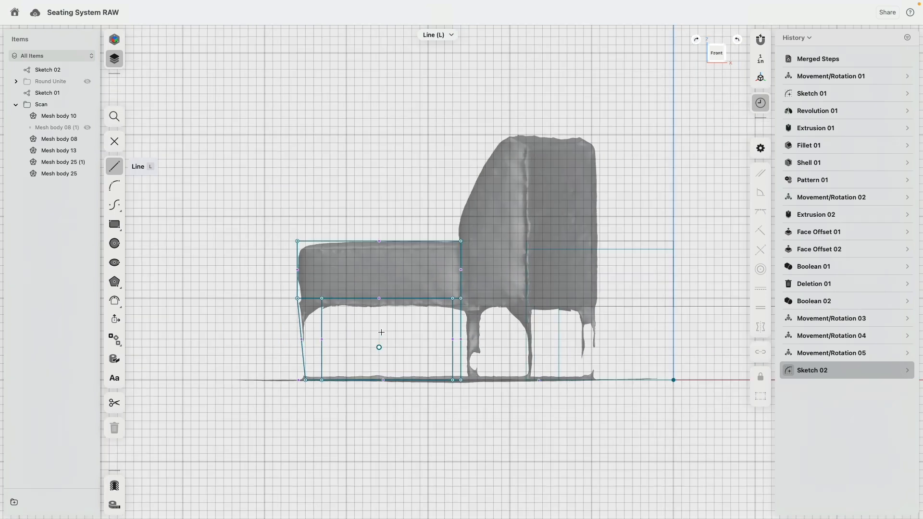
# - Hide the Scan folder and stretch the new profile's right edge until it meets the outline of Sketch 01
pyautogui.click(88, 105)
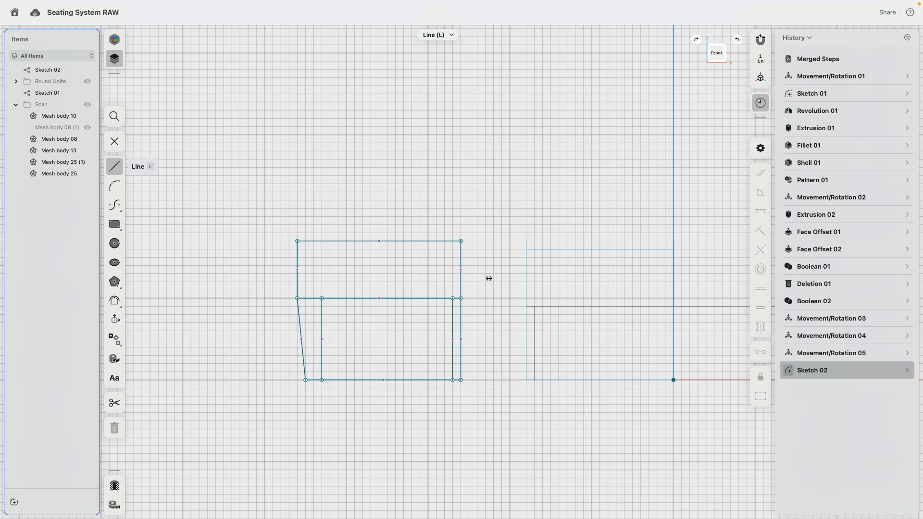
pyautogui.scroll(3, 488, 279)
pyautogui.press('Escape')
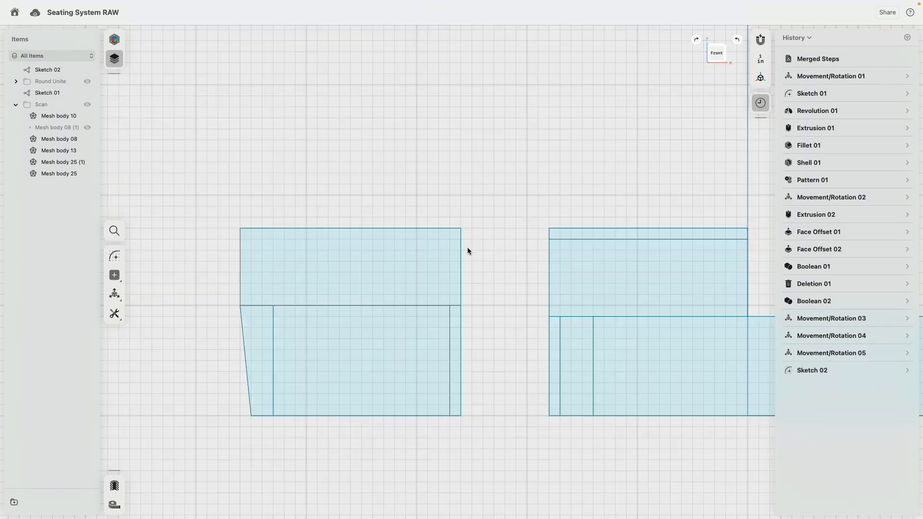
pyautogui.click(461, 246)
pyautogui.moveTo(463, 267); pyautogui.dragTo(553, 272)
pyautogui.click(480, 197)
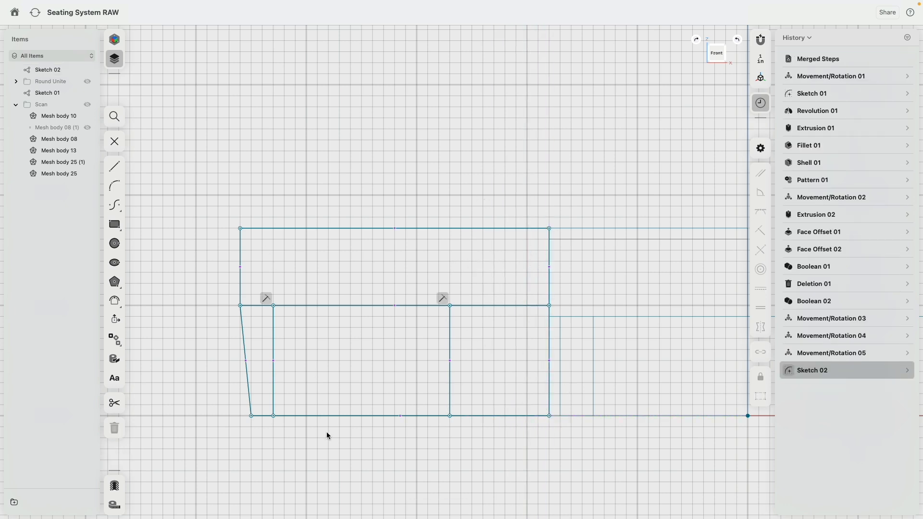
# - Constrain all Sketch 02 edges to horizontal or vertical, and align the cushion's lower line with the base height of Sketch 01
pyautogui.click(245, 352)
pyautogui.press('super+a')
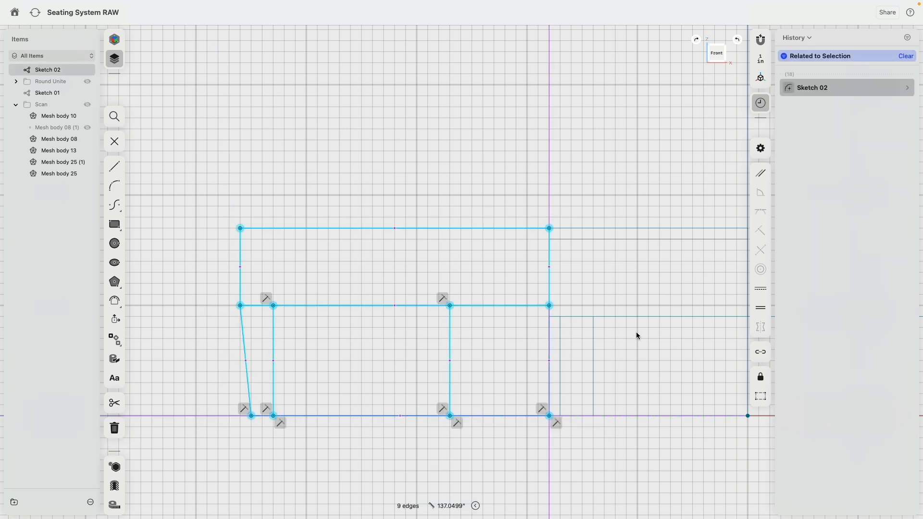
pyautogui.click(759, 289)
pyautogui.moveTo(561, 305)
pyautogui.mouseDown()
pyautogui.moveTo(521, 304)
pyautogui.moveTo(526, 283)
pyautogui.moveTo(505, 276)
pyautogui.moveTo(520, 309)
pyautogui.moveTo(549, 316)
pyautogui.mouseUp()
pyautogui.click(557, 187)
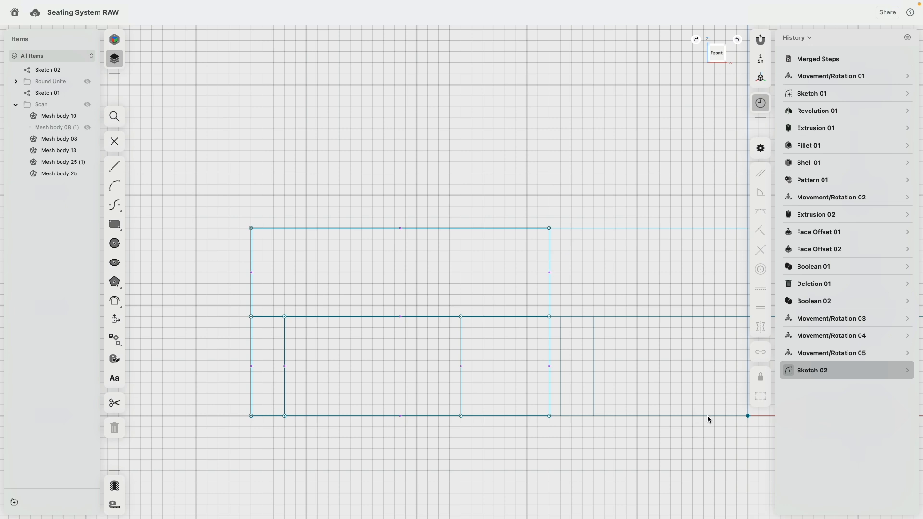
# - Lock the profile's lower right corner where it meets Sketch 01, test the constraints by moving the upper left corner, and undo that move
pyautogui.hscroll(5, 748, 418)
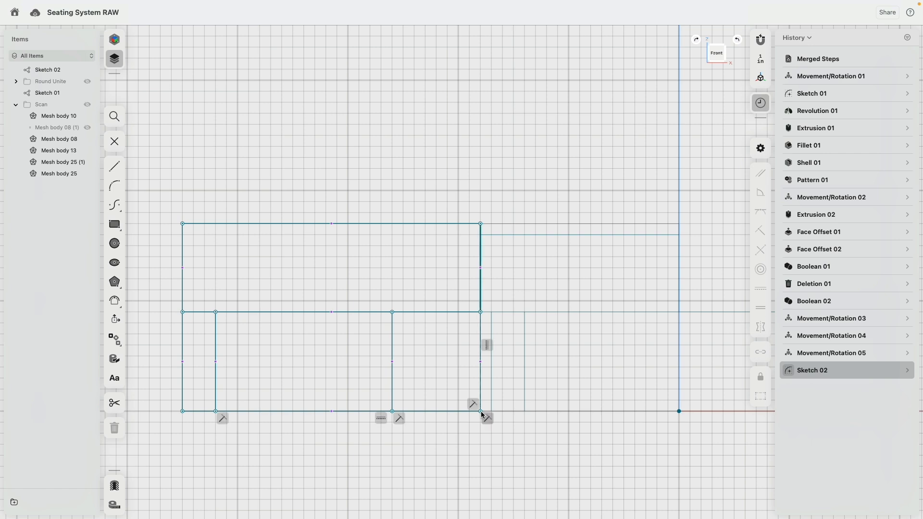
pyautogui.click(481, 411)
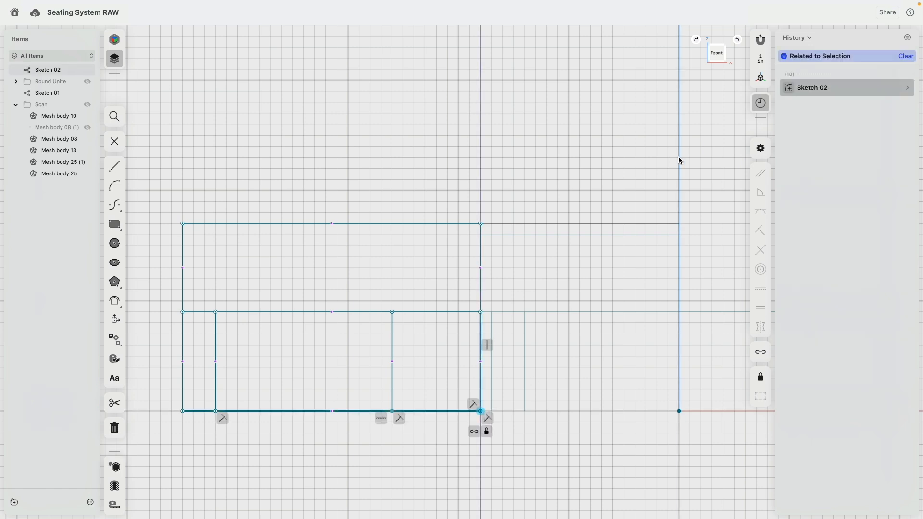
pyautogui.click(487, 431)
pyautogui.moveTo(182, 224)
pyautogui.mouseDown()
pyautogui.moveTo(126, 198)
pyautogui.moveTo(142, 198)
pyautogui.moveTo(202, 147)
pyautogui.moveTo(270, 181)
pyautogui.moveTo(180, 188)
pyautogui.moveTo(186, 225)
pyautogui.mouseUp()
pyautogui.press('super+z')
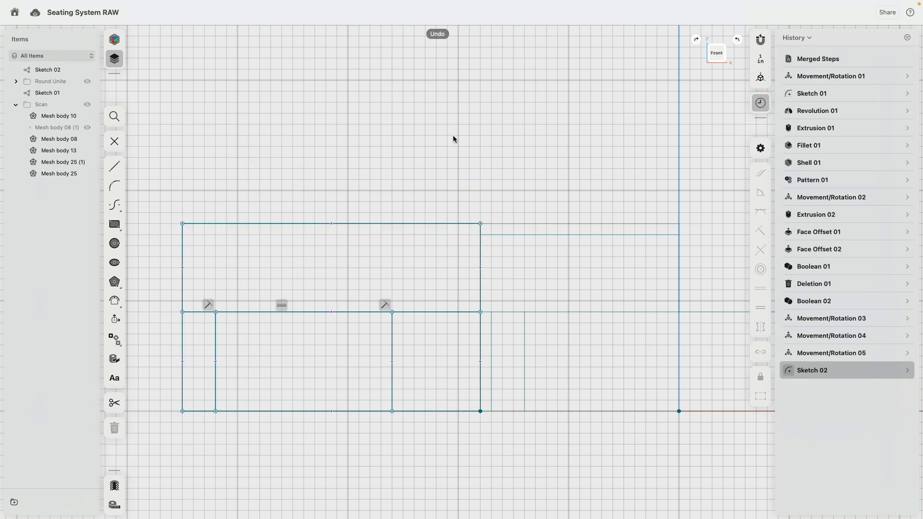
pyautogui.hscroll(-5, 419, 155)
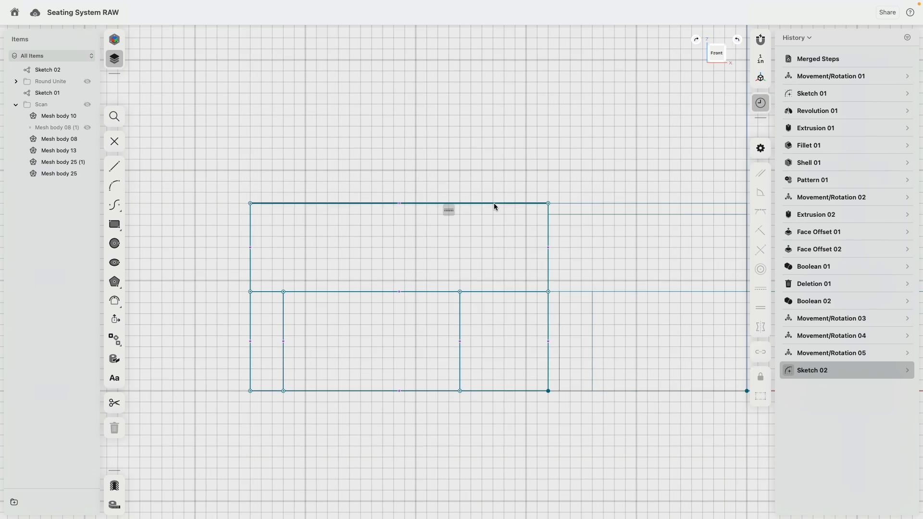
pyautogui.click(494, 203)
pyautogui.click(548, 173)
pyautogui.scroll(-2, 567, 159)
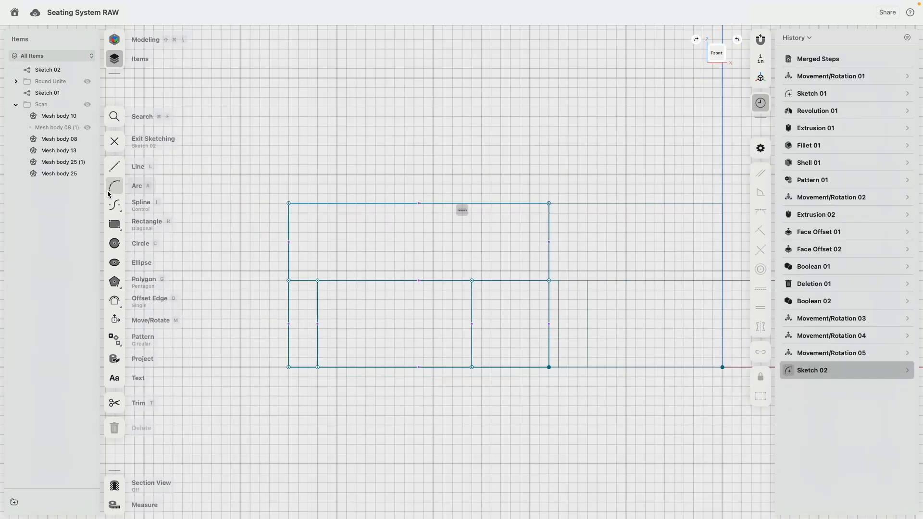
# - Show the scan to extend the profile's left edge to its outer side, hide the scan again, and set the top edge's length to 28"
pyautogui.click(87, 105)
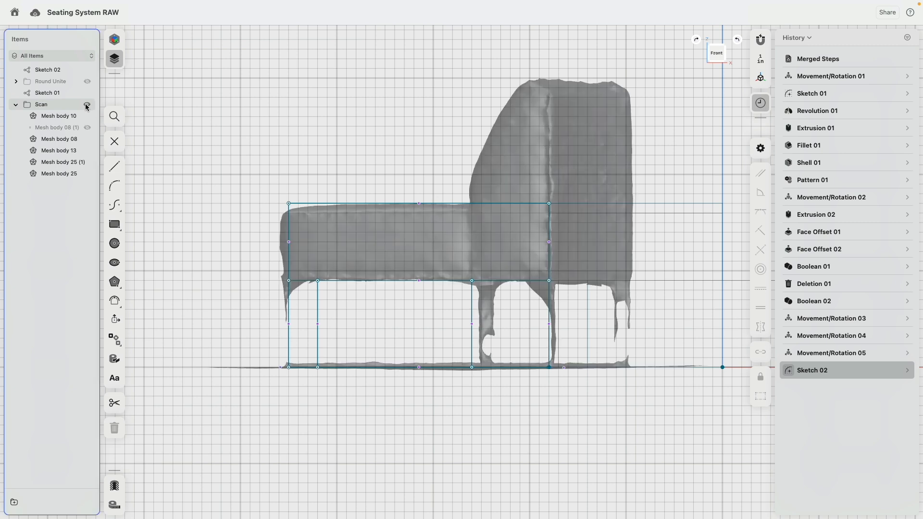
pyautogui.moveTo(288, 204); pyautogui.dragTo(280, 203)
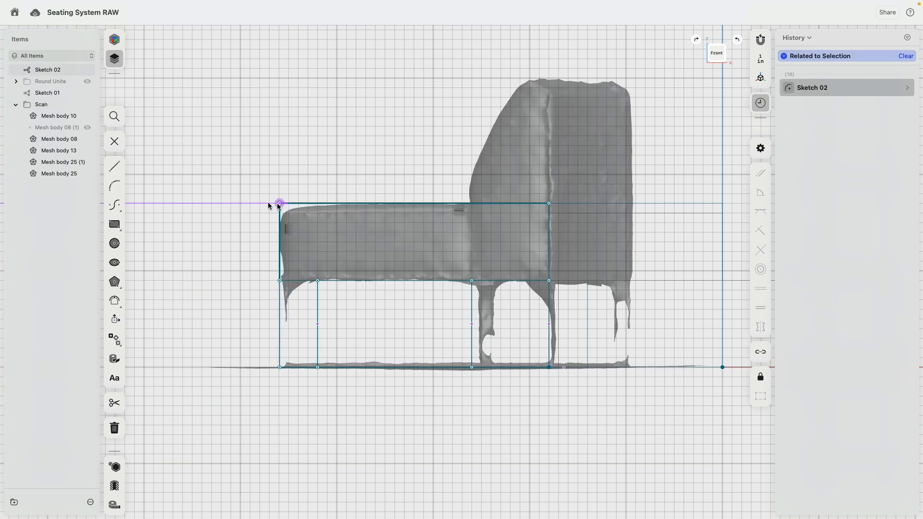
pyautogui.click(87, 105)
pyautogui.click(344, 204)
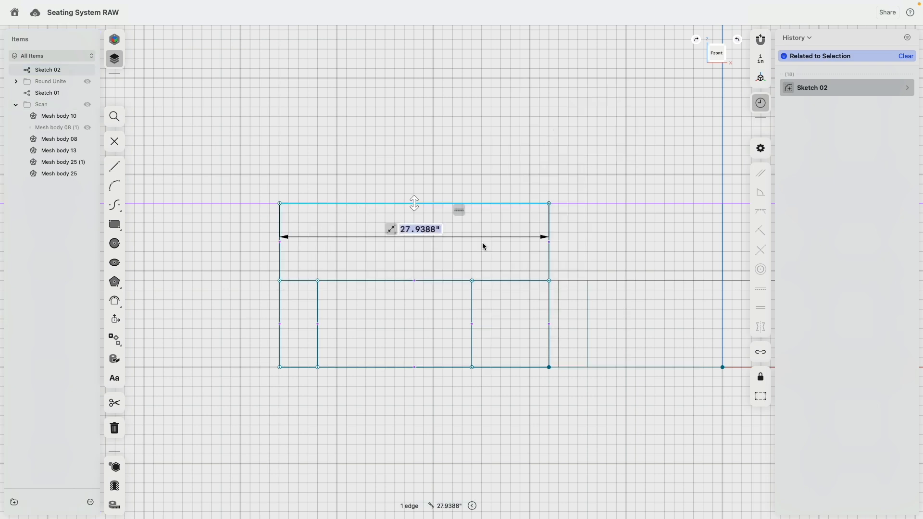
pyautogui.write('28')
pyautogui.press('Return')
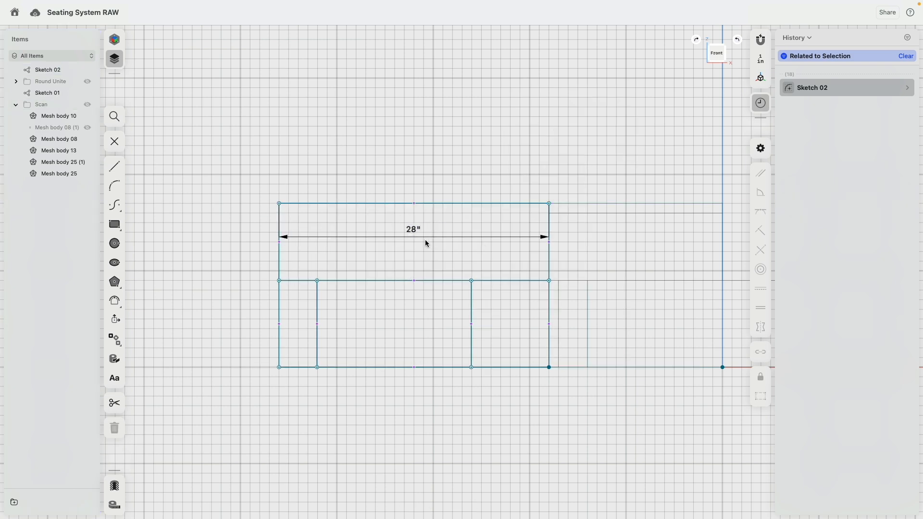
# - Dimension the profile's overall height between its upper and lower left corners, and set it to 17"
pyautogui.click(279, 204)
pyautogui.click(280, 368)
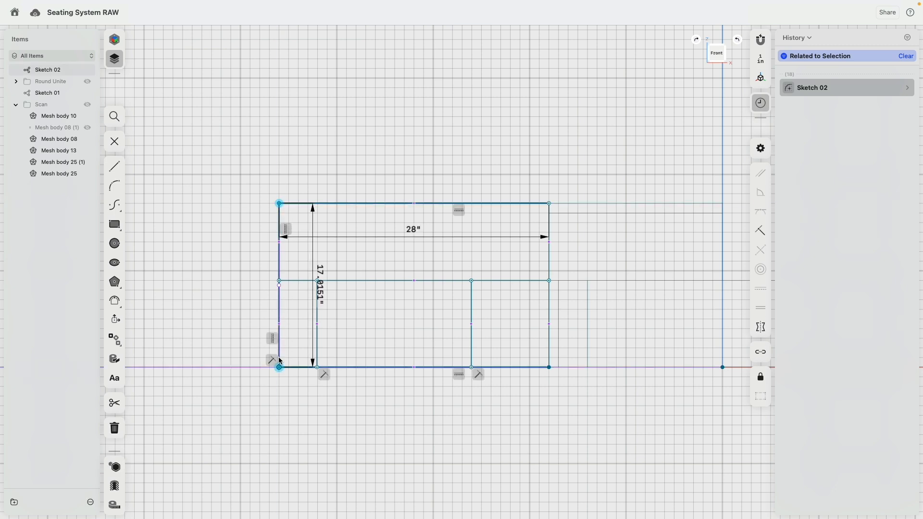
pyautogui.moveTo(321, 289); pyautogui.dragTo(196, 302)
pyautogui.click(197, 301)
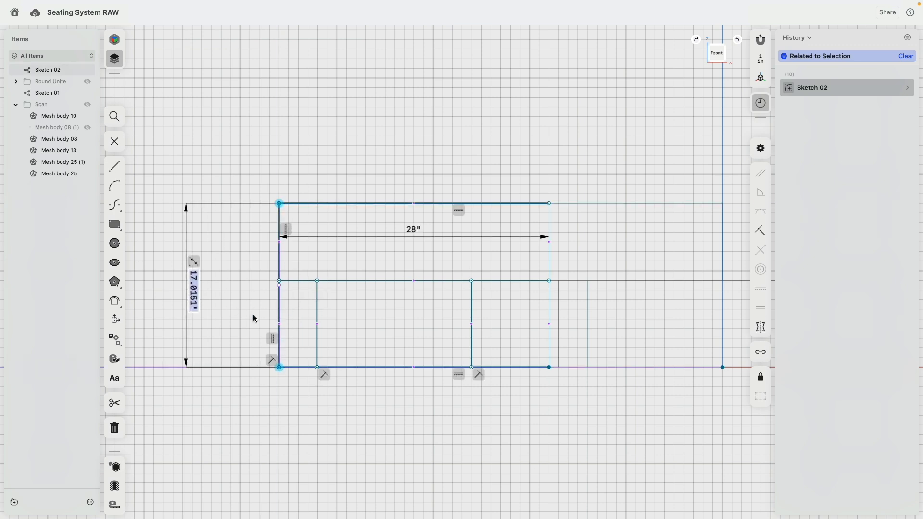
pyautogui.write('17')
pyautogui.press('Return')
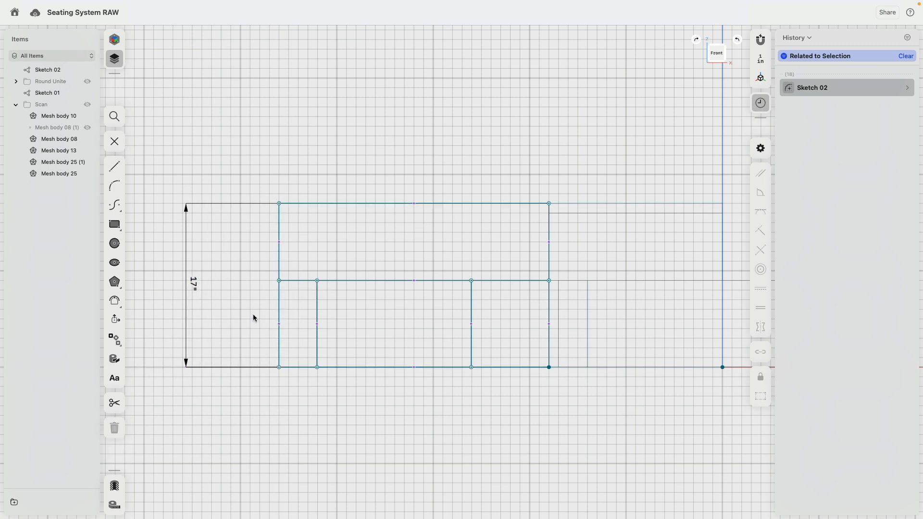
# - Move the base's left inner vertical line toward the left outer edge and set the distance between them to 1"
pyautogui.click(426, 305)
pyautogui.click(318, 362)
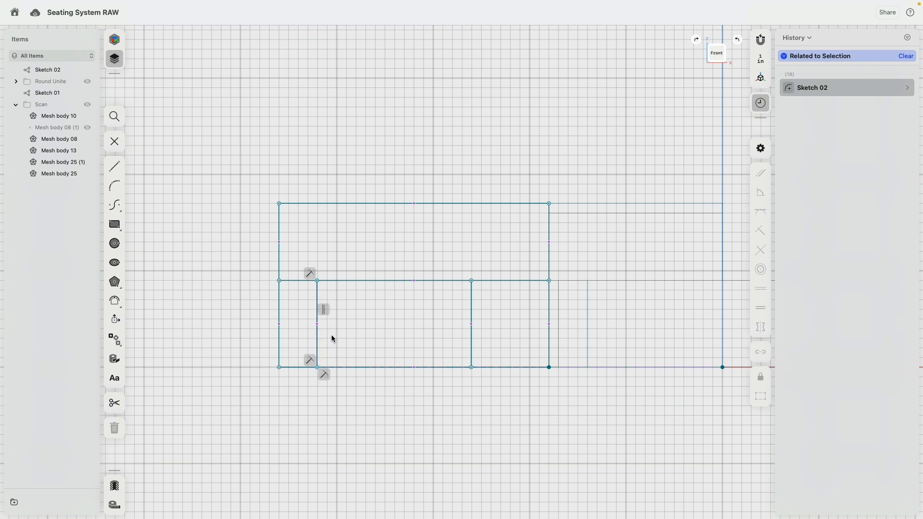
pyautogui.moveTo(317, 339); pyautogui.dragTo(289, 341)
pyautogui.click(272, 338)
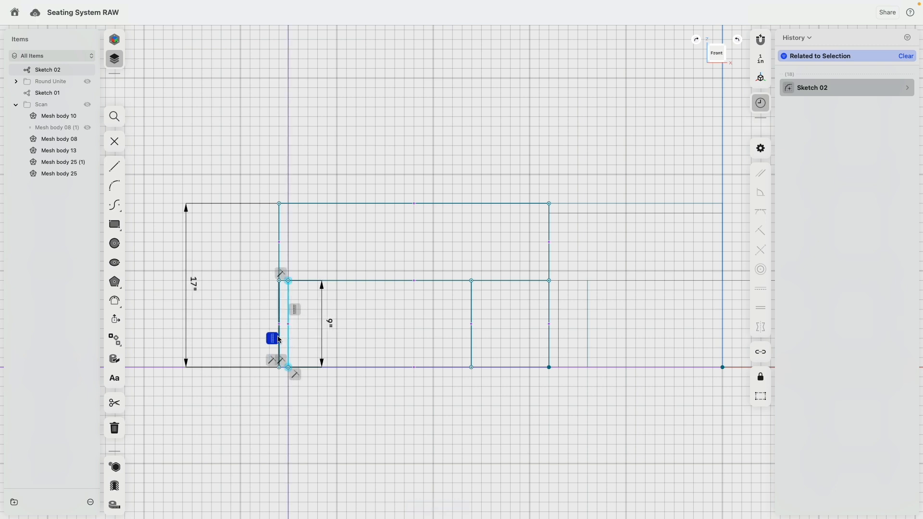
pyautogui.click(271, 302)
pyautogui.click(289, 294)
pyautogui.click(279, 293)
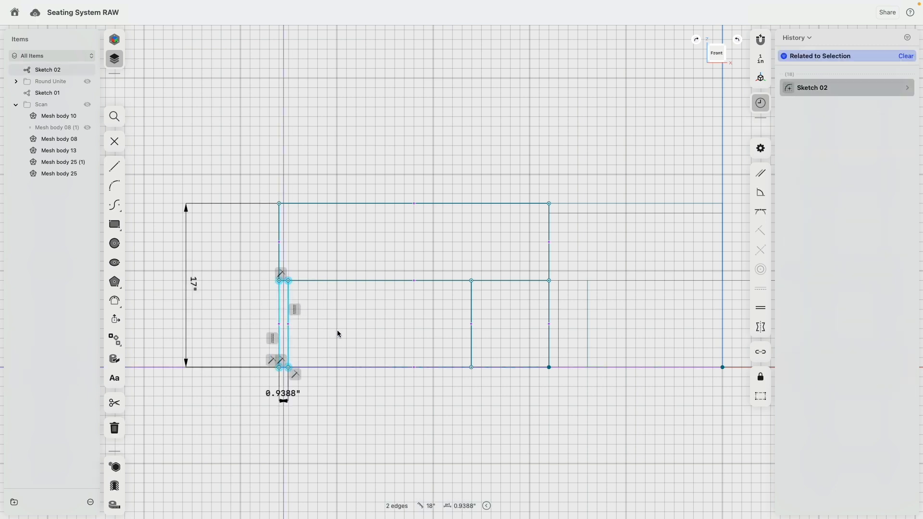
pyautogui.click(288, 394)
pyautogui.write('1')
pyautogui.press('Return')
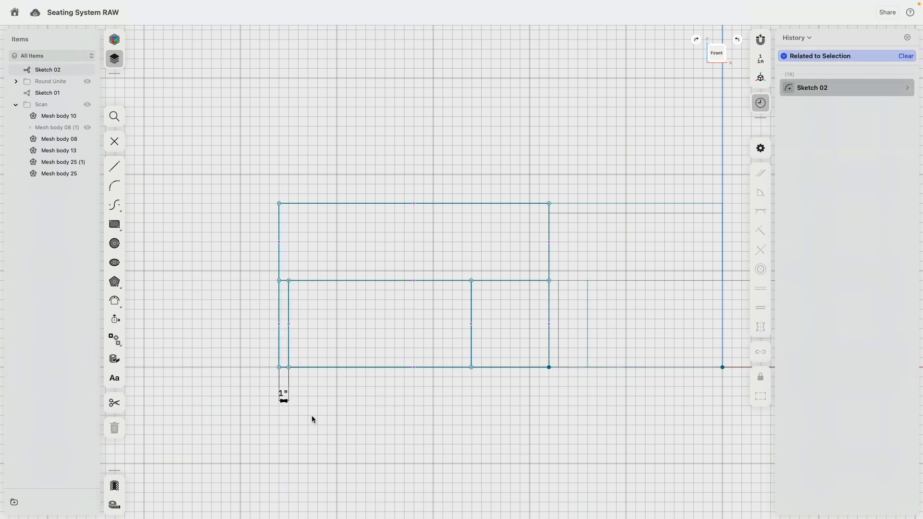
# - Set the distance between the base's right inner vertical line and the right outer edge to 1"
pyautogui.click(472, 327)
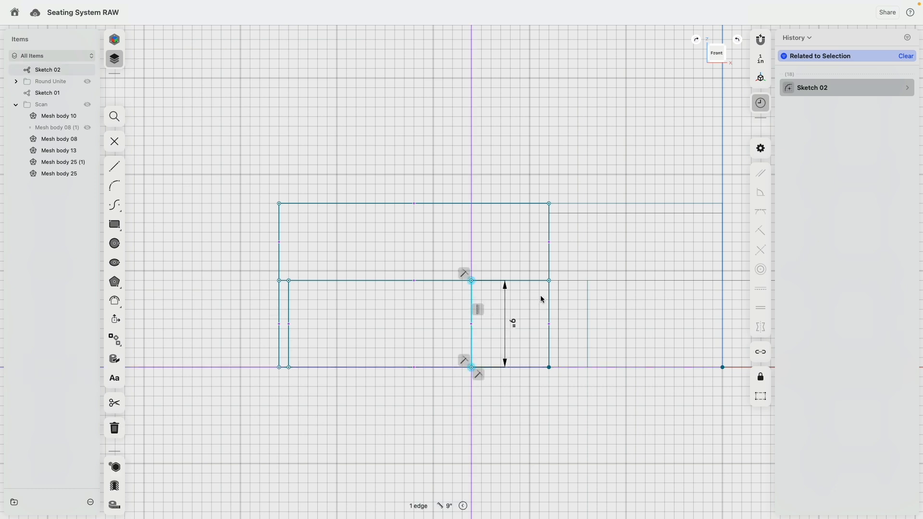
pyautogui.click(550, 307)
pyautogui.click(519, 240)
pyautogui.write('1')
pyautogui.press('Return')
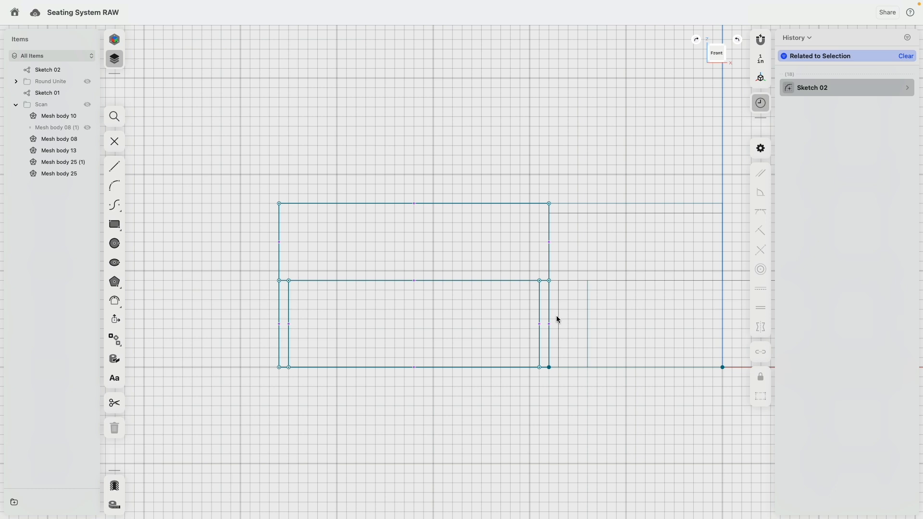
pyautogui.click(539, 307)
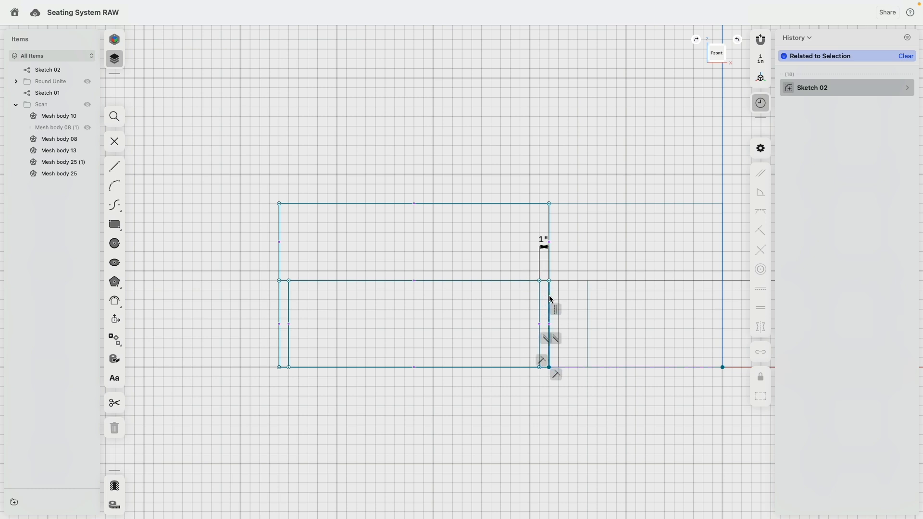
pyautogui.click(397, 393)
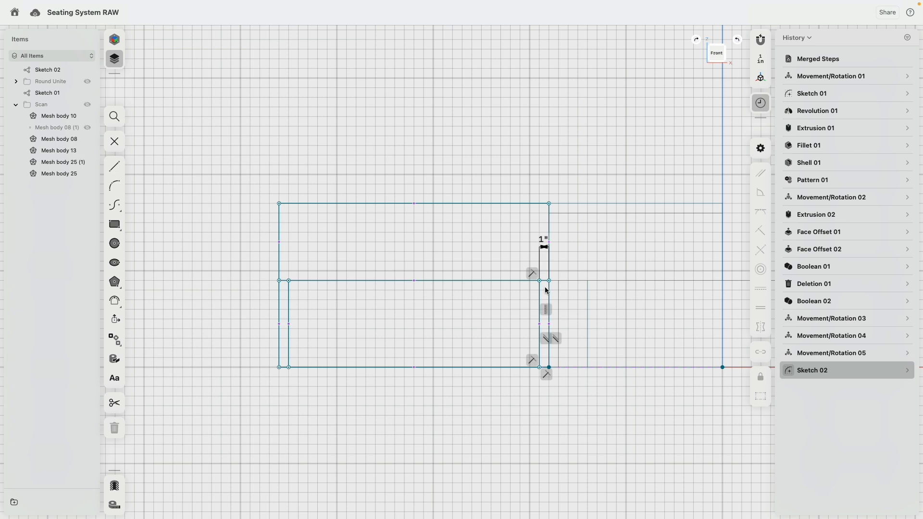
# - Try moving the horizontal dividing line by its junction on the right outer edge, and undo that move
pyautogui.moveTo(549, 279); pyautogui.dragTo(552, 284)
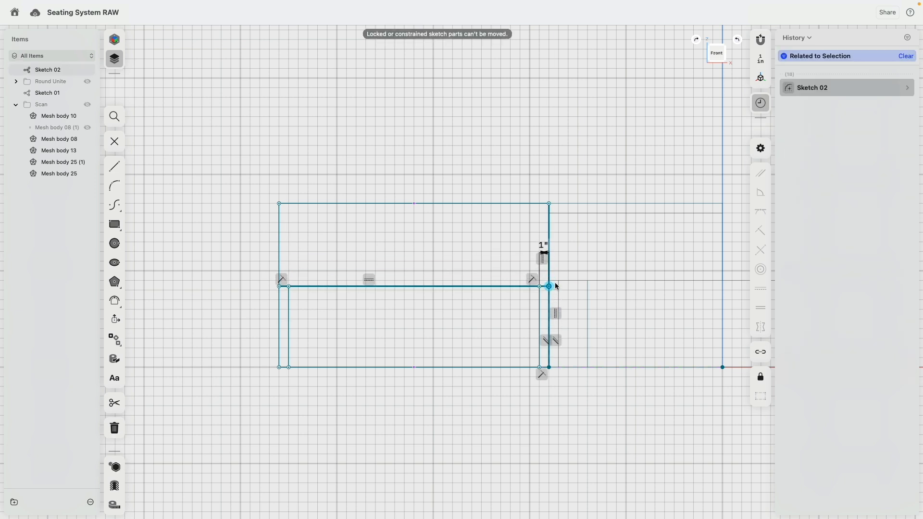
pyautogui.click(302, 248)
pyautogui.click(279, 239)
pyautogui.press('super+z')
# - Fix the left edge's upper segment at 8", place its dimension outside the profile, and test the constraints by trying to move the sketch corners
pyautogui.moveTo(320, 241); pyautogui.dragTo(258, 252)
pyautogui.click(279, 249)
pyautogui.moveTo(322, 249); pyautogui.dragTo(236, 262)
pyautogui.click(363, 429)
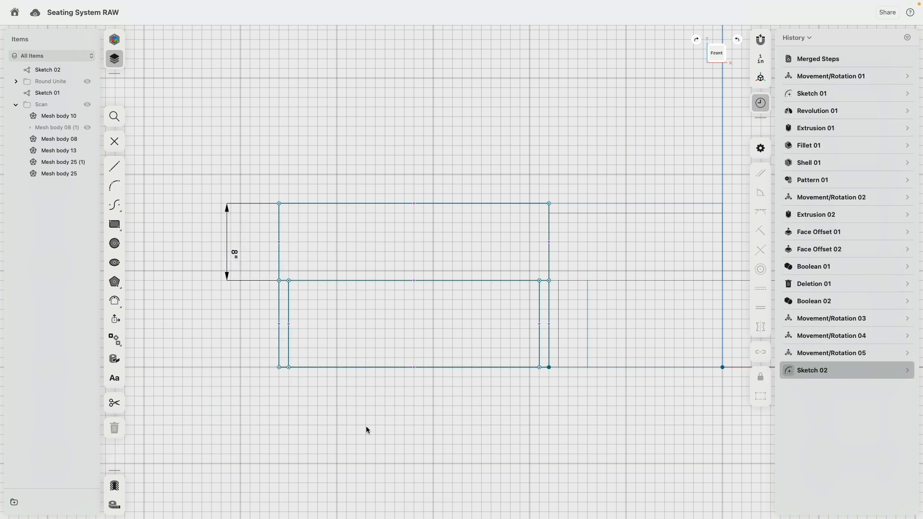
pyautogui.moveTo(549, 203)
pyautogui.mouseDown()
pyautogui.moveTo(481, 265)
pyautogui.moveTo(340, 267)
pyautogui.moveTo(289, 283)
pyautogui.mouseUp()
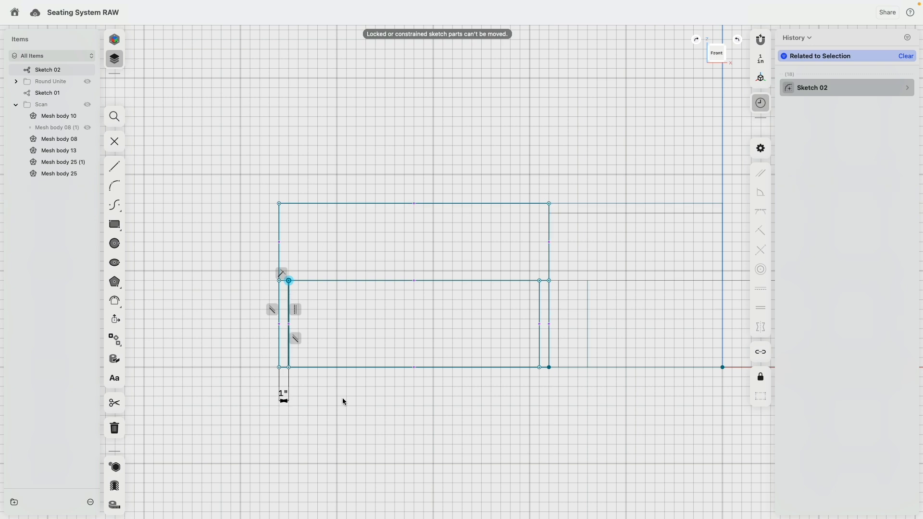
pyautogui.click(207, 316)
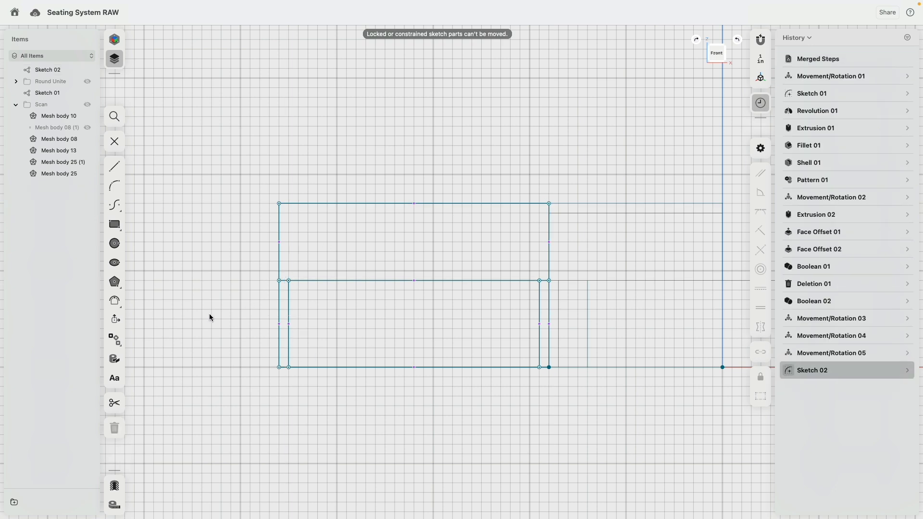
# - Show the scan and draw the backrest's rear line about 13" up from the profile's upper right corner, with a 2" top line toward the front
pyautogui.click(88, 105)
pyautogui.moveTo(301, 91); pyautogui.dragTo(194, 152, button='middle')
pyautogui.click(115, 166)
pyautogui.click(441, 266)
pyautogui.click(442, 140)
pyautogui.click(423, 140)
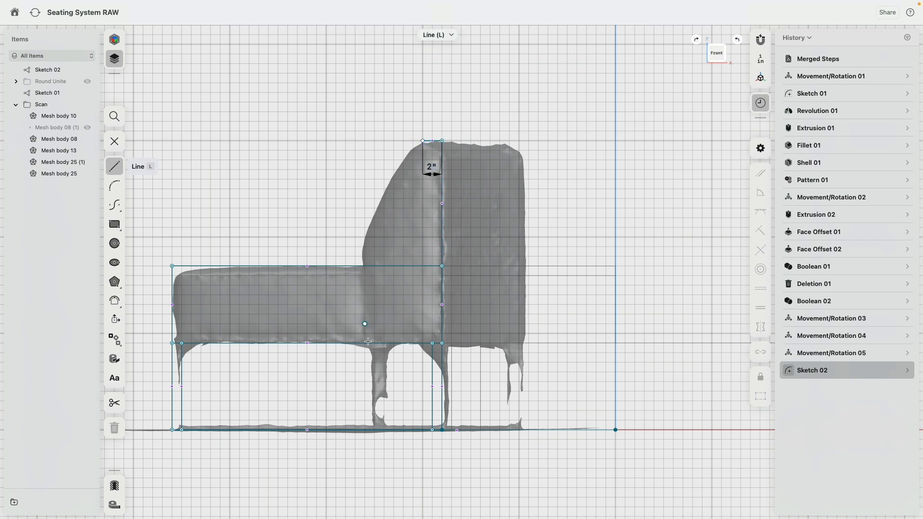
# - Draw a vertical line at the backrest's front from the seat's top edge down to the seat's bottom line
pyautogui.click(364, 266)
pyautogui.click(365, 342)
pyautogui.press('Escape')
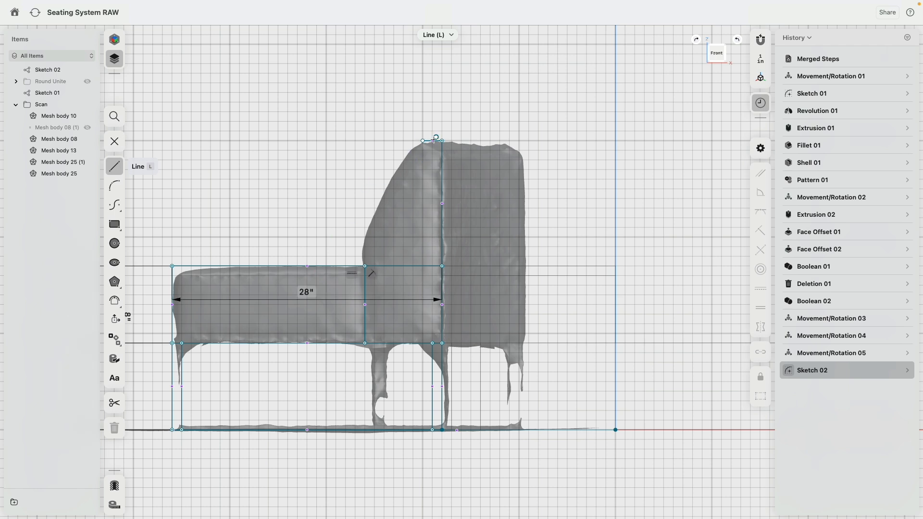
pyautogui.click(423, 140)
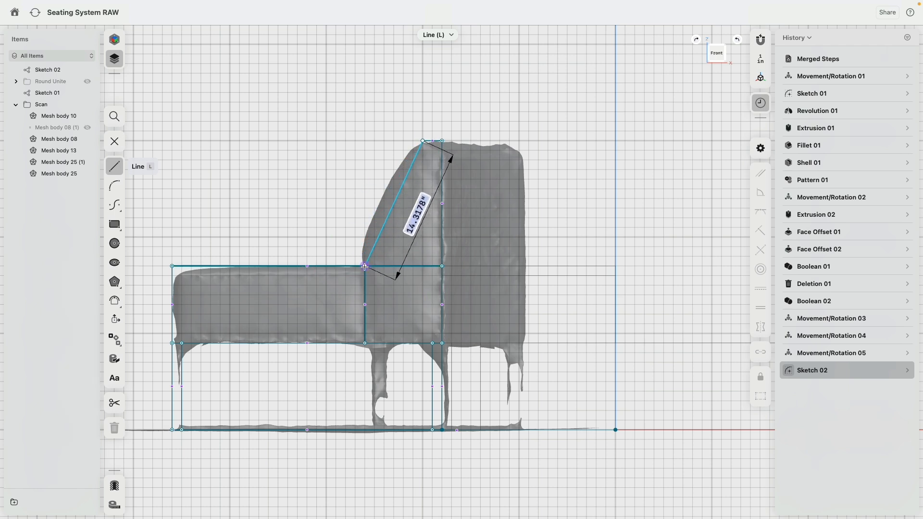
pyautogui.press('Escape')
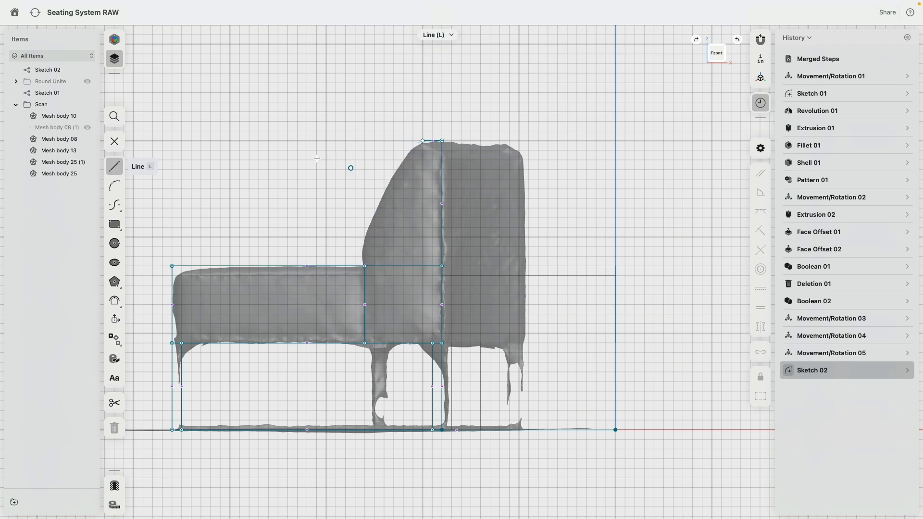
# - Draw a three-point arc along the backrest's curved front, from the top line's free end to the seat's top edge, spanning 45° with about 18.7" radius
pyautogui.press('a')
pyautogui.click(422, 140)
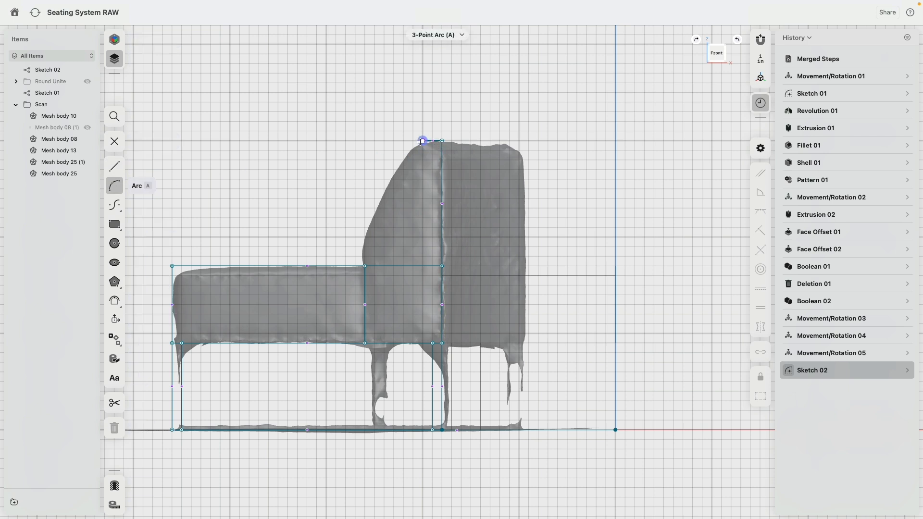
pyautogui.click(365, 266)
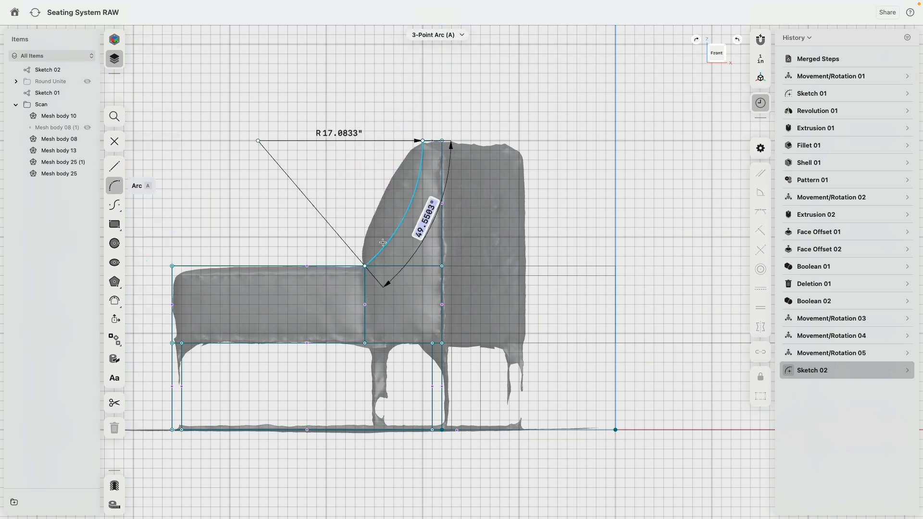
pyautogui.click(373, 226)
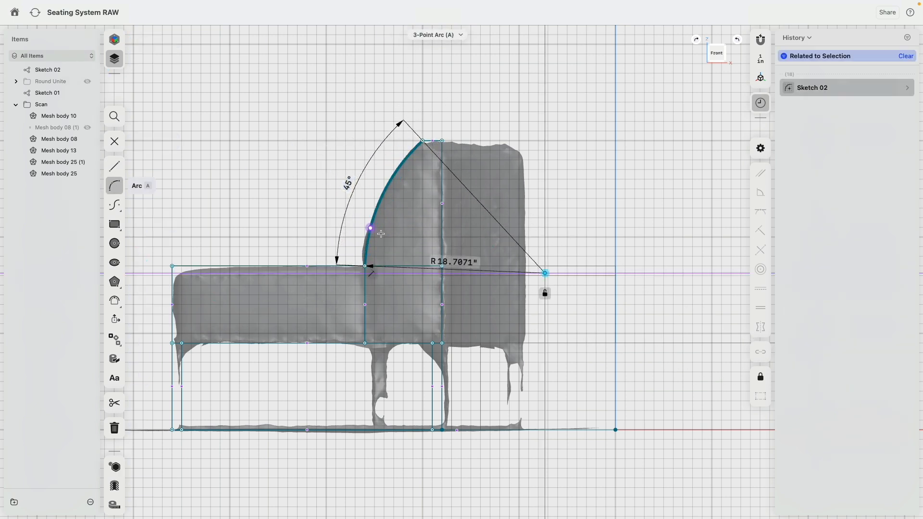
pyautogui.press('Escape')
# - Make the backrest arc tangent to the line below it and constrain that line to be vertical
pyautogui.click(374, 219)
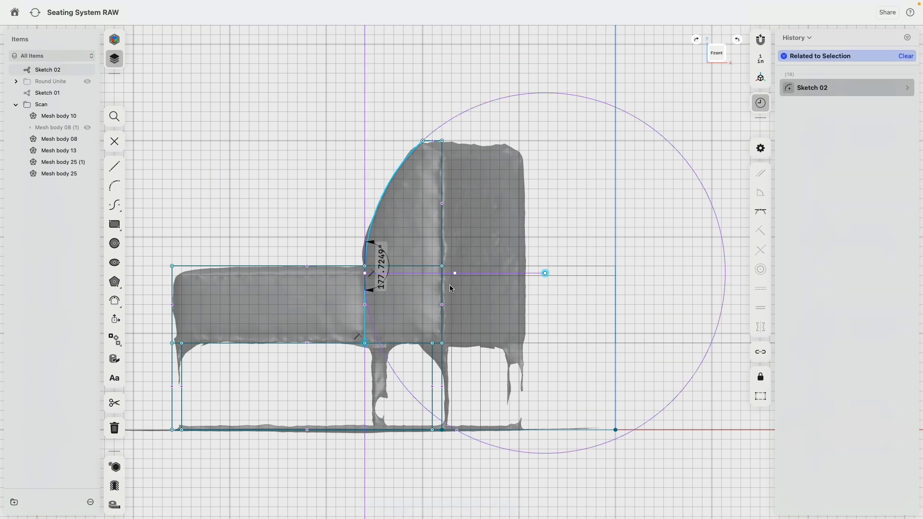
pyautogui.click(758, 215)
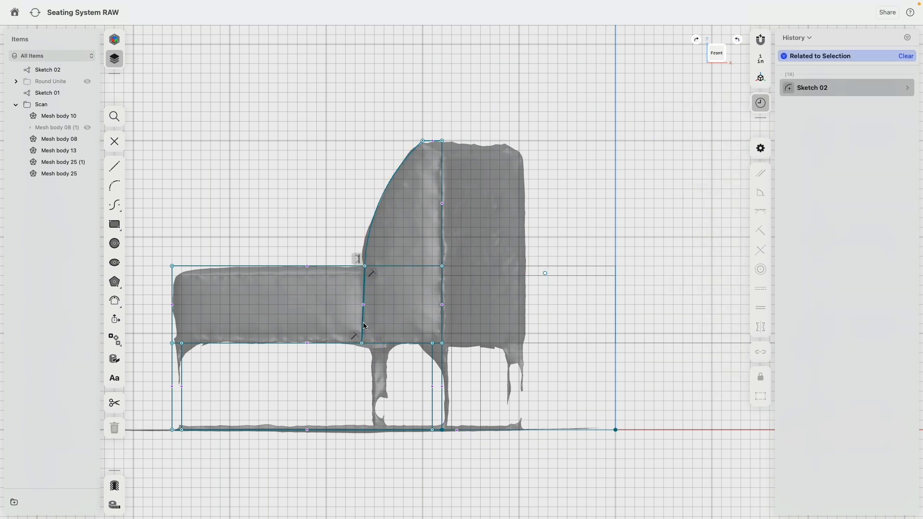
pyautogui.click(364, 320)
pyautogui.click(760, 289)
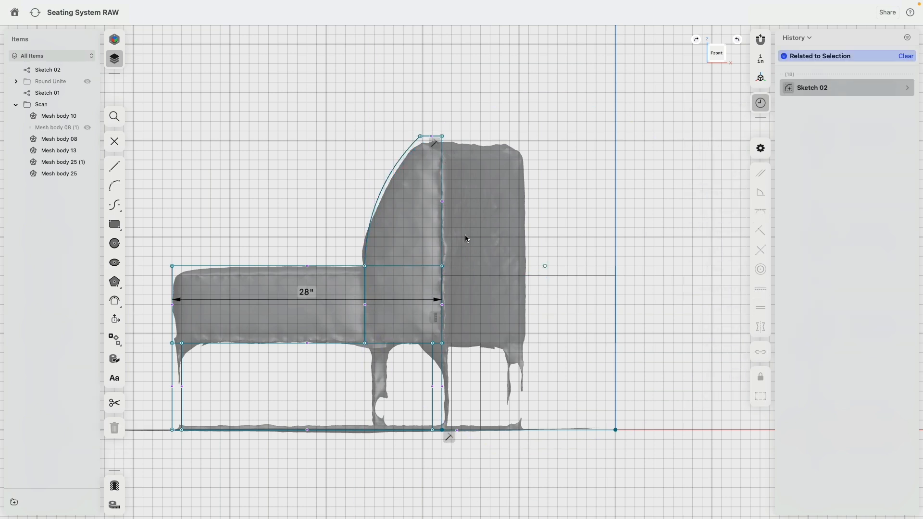
# - Constrain the backrest's short top line to be horizontal and its rear line to be vertical
pyautogui.click(434, 139)
pyautogui.click(760, 288)
pyautogui.click(441, 178)
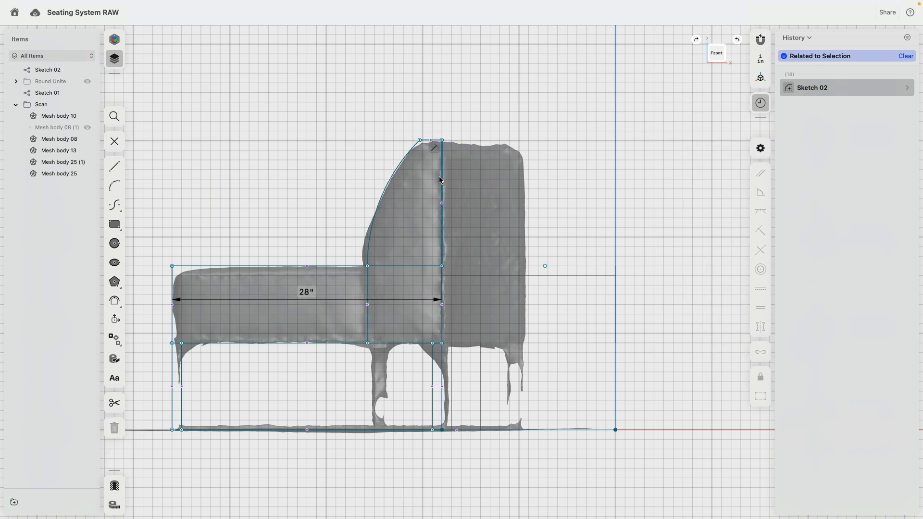
pyautogui.click(761, 289)
# - Set the backrest's rear line to 13", placing its dimension behind the backrest, and set the short top line to 2"
pyautogui.click(441, 164)
pyautogui.moveTo(398, 207); pyautogui.dragTo(550, 205)
pyautogui.write('13.064"')
pyautogui.press('Return')
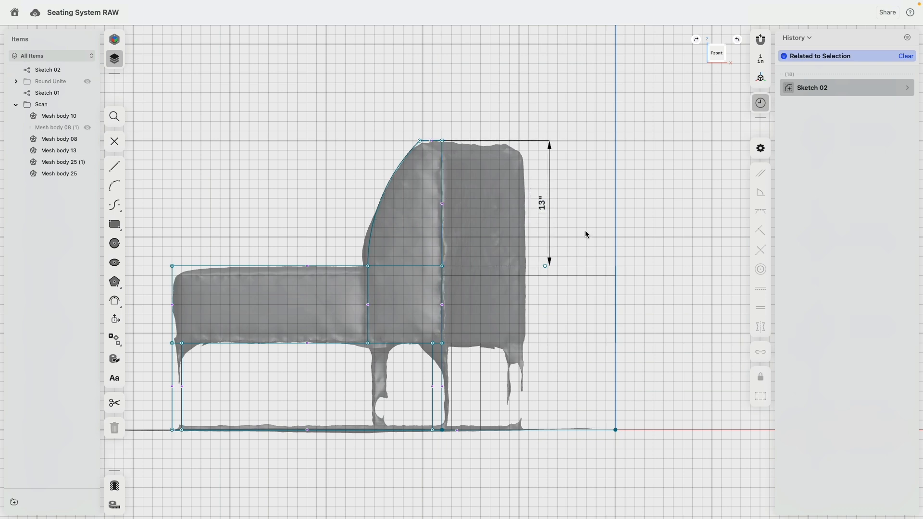
pyautogui.click(429, 142)
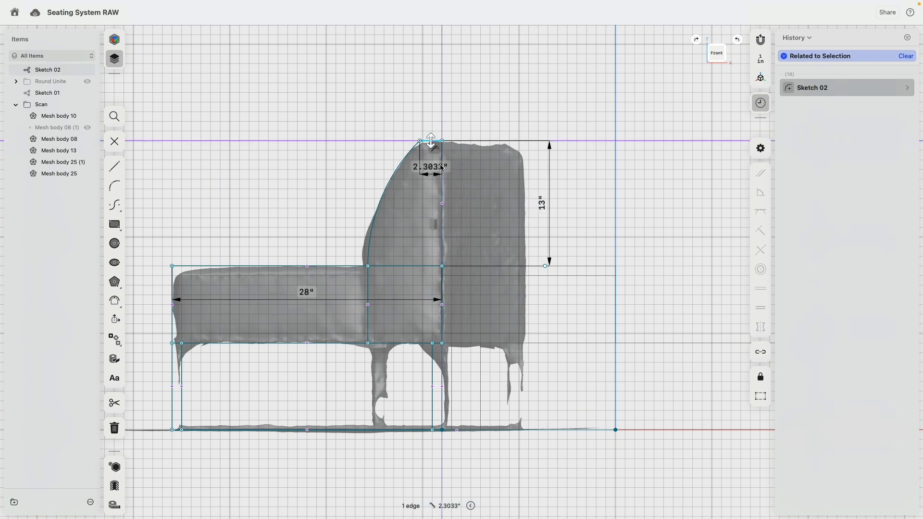
pyautogui.write('2')
pyautogui.press('Return')
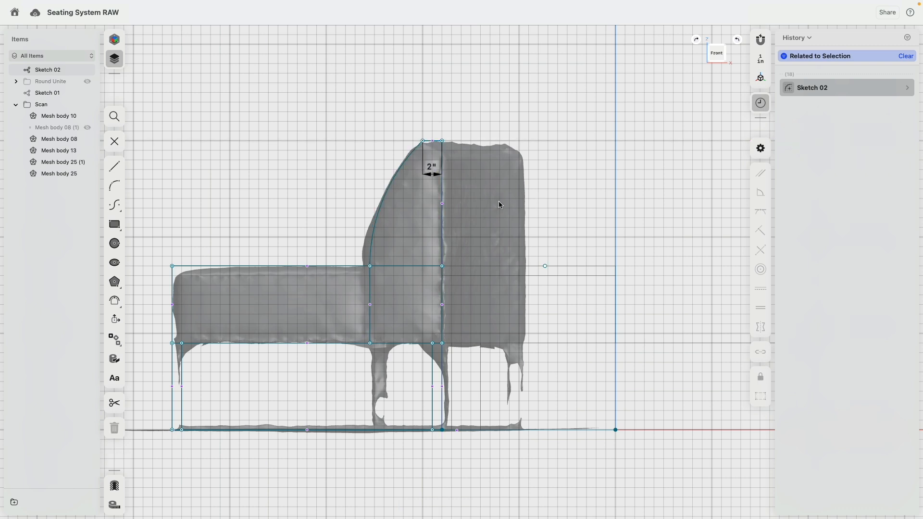
# - Set the distance between the vertical line below the arc and the seat's rear edge to 8"
pyautogui.click(372, 286)
pyautogui.click(443, 289)
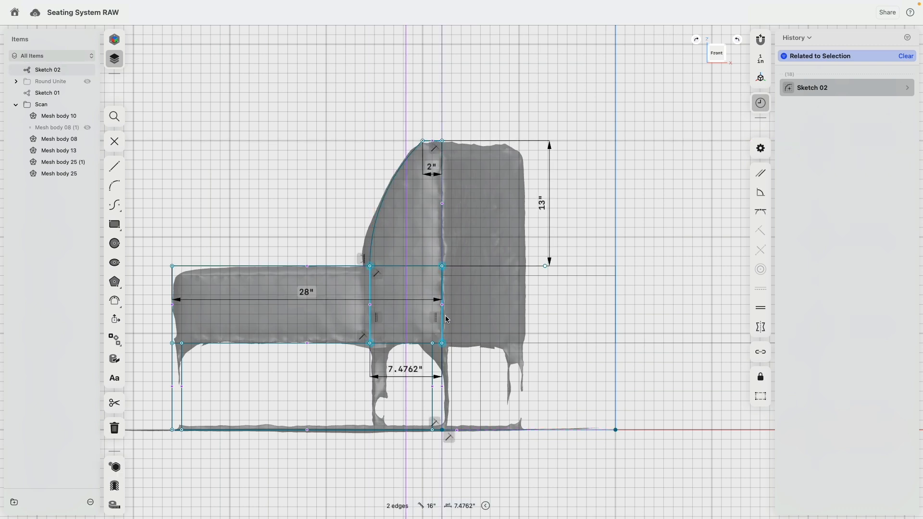
pyautogui.click(403, 370)
pyautogui.write('8')
pyautogui.press('Return')
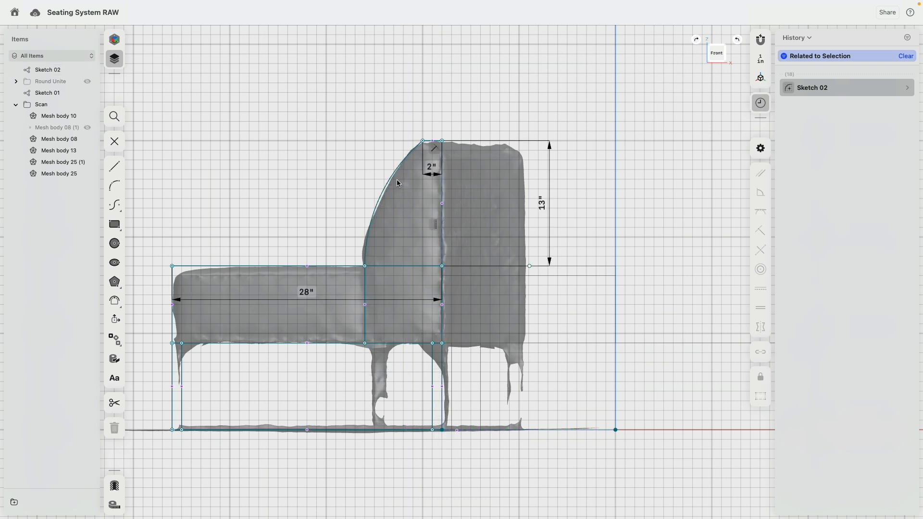
# - Try moving the backrest arc to test its constraints and inspect its radius and angle against the scan
pyautogui.click(374, 194)
pyautogui.moveTo(374, 193); pyautogui.dragTo(382, 198)
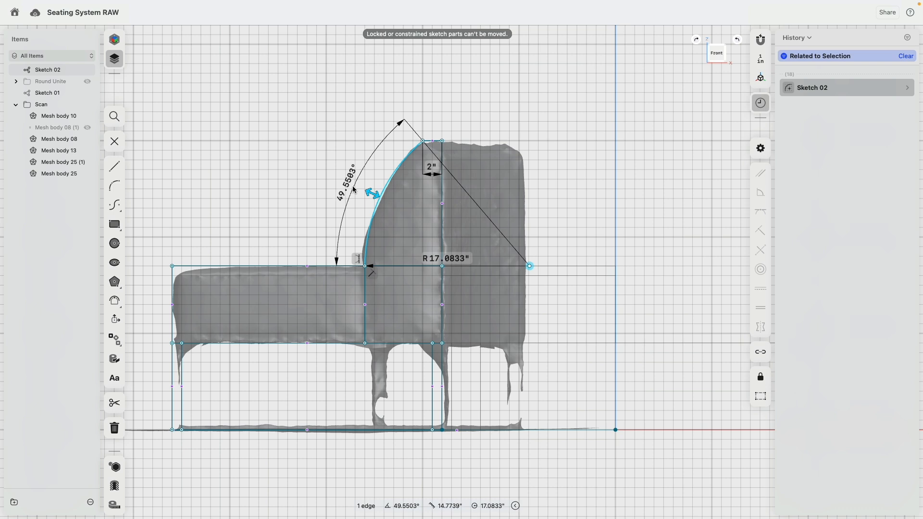
pyautogui.click(367, 289)
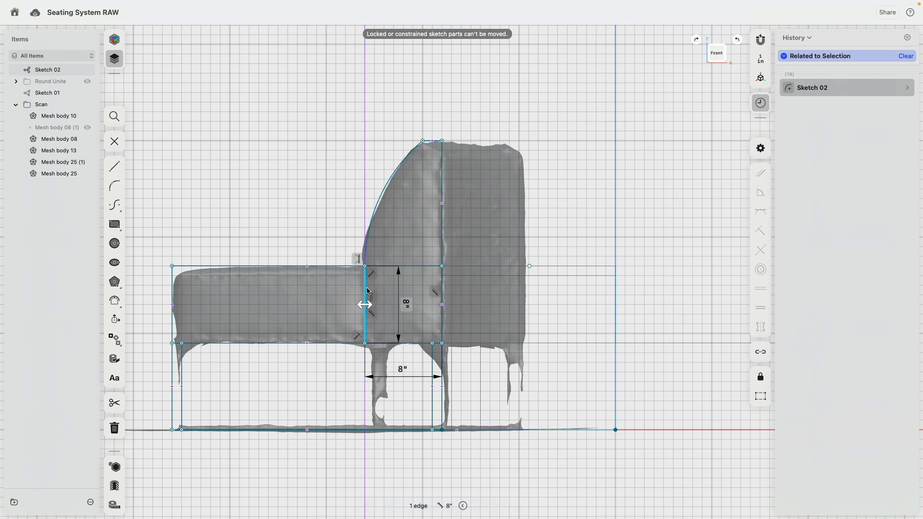
pyautogui.click(383, 203)
pyautogui.click(380, 199)
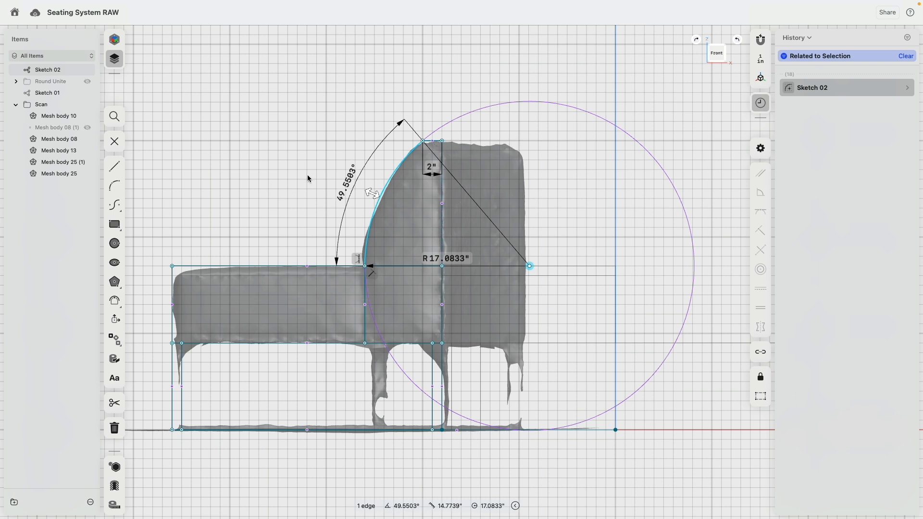
pyautogui.click(321, 169)
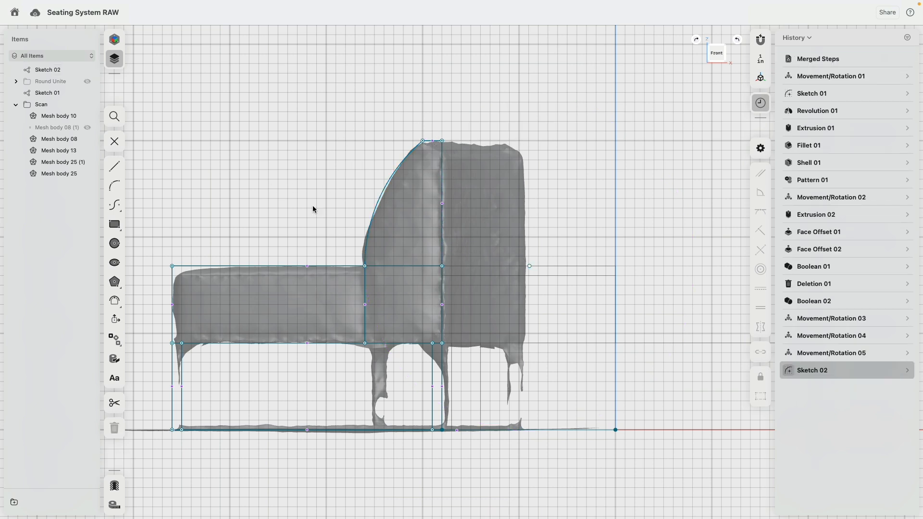
# - Hide the scan, check the closed profile regions in 3D, and exit sketch editing
pyautogui.click(87, 104)
pyautogui.moveTo(204, 182); pyautogui.dragTo(349, 160, button='middle')
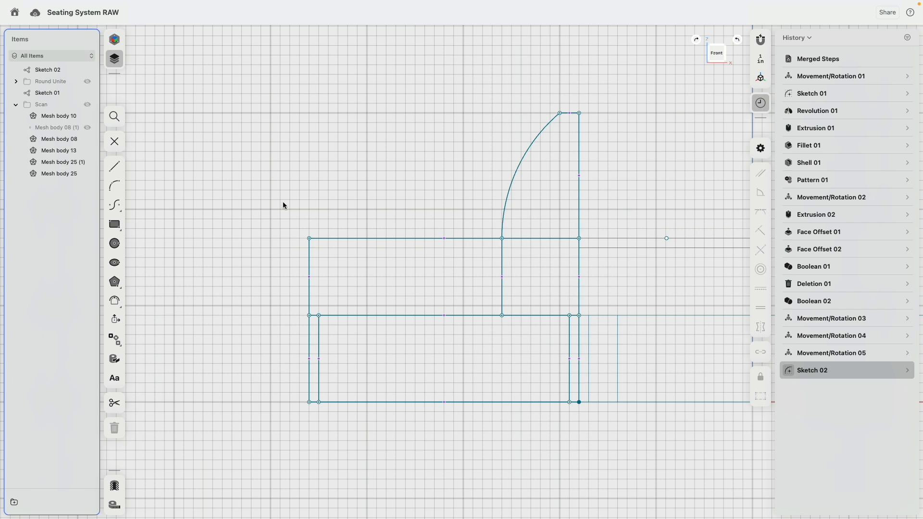
pyautogui.scroll(-5, 346, 173)
pyautogui.moveTo(415, 241); pyautogui.dragTo(404, 251, button='right')
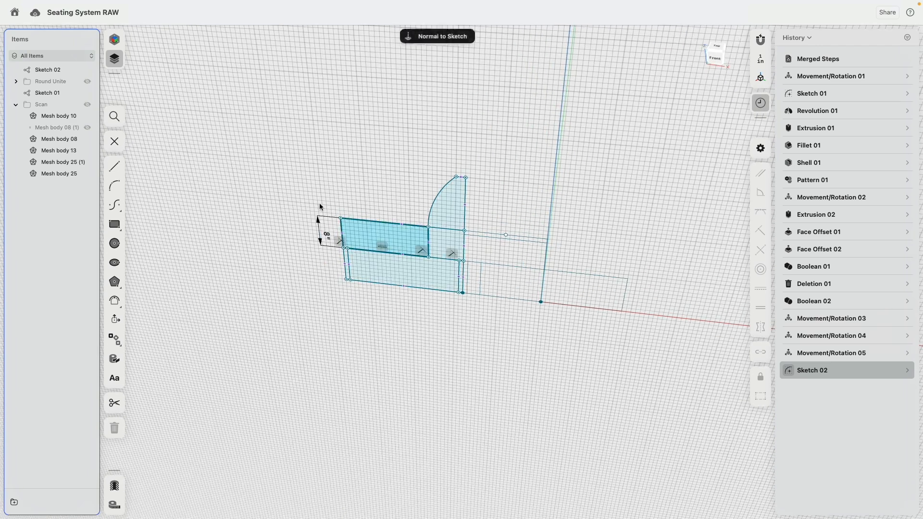
pyautogui.click(118, 144)
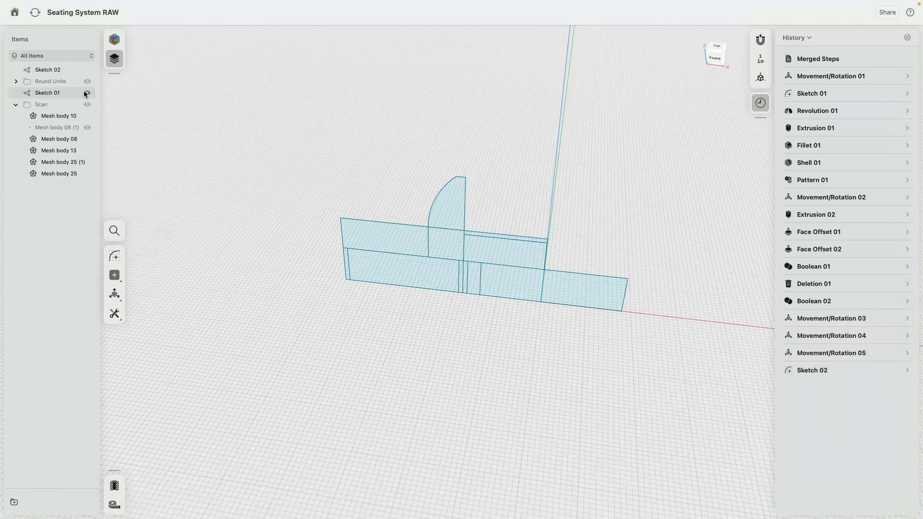
# - Rename Sketch 01 to "Round Table"
pyautogui.rightClick(63, 94)
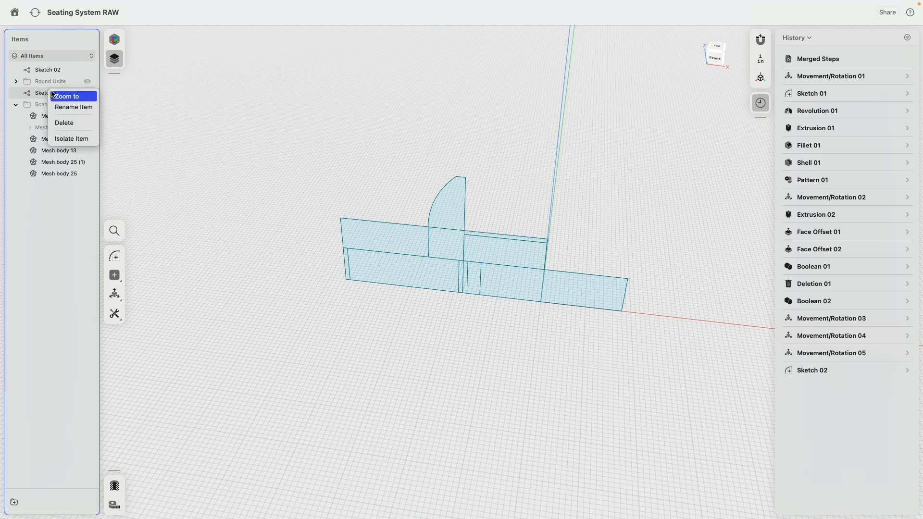
pyautogui.click(77, 109)
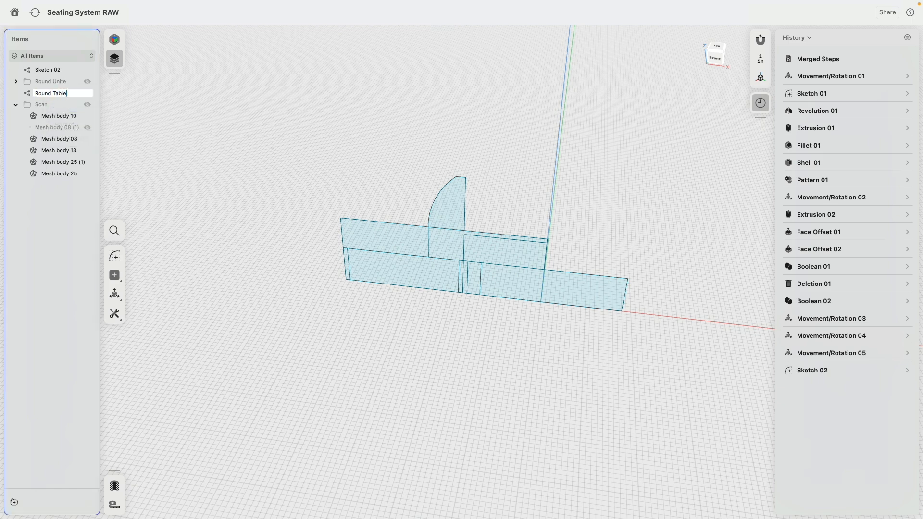
pyautogui.write('Round Table')
pyautogui.press('Return')
# - Rename Sketch 02 to "Pie Seat" and hide the Round Table sketch
pyautogui.rightClick(48, 71)
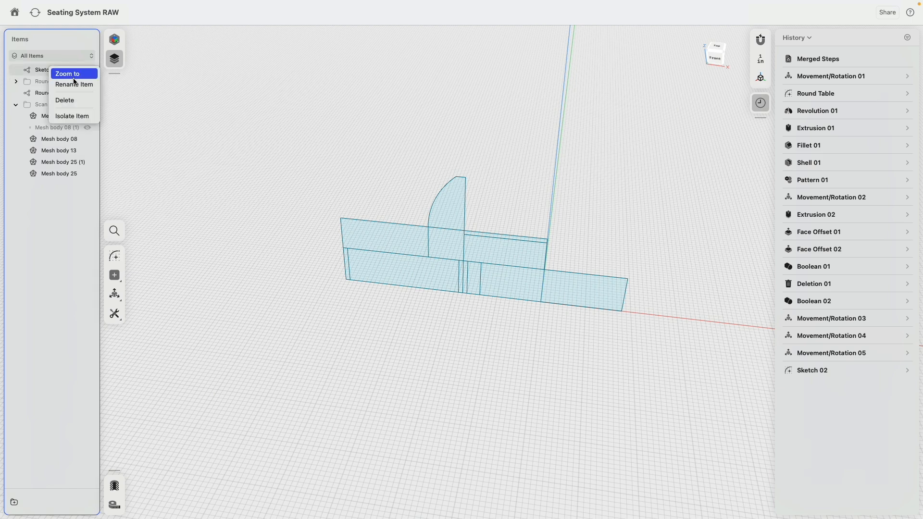
pyautogui.click(76, 83)
pyautogui.write('Pie')
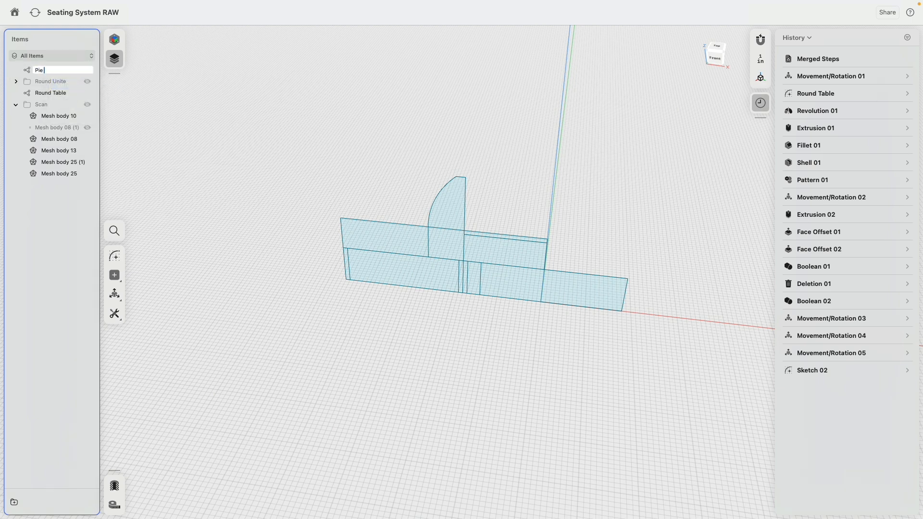
pyautogui.write(' Seat')
pyautogui.press('Return')
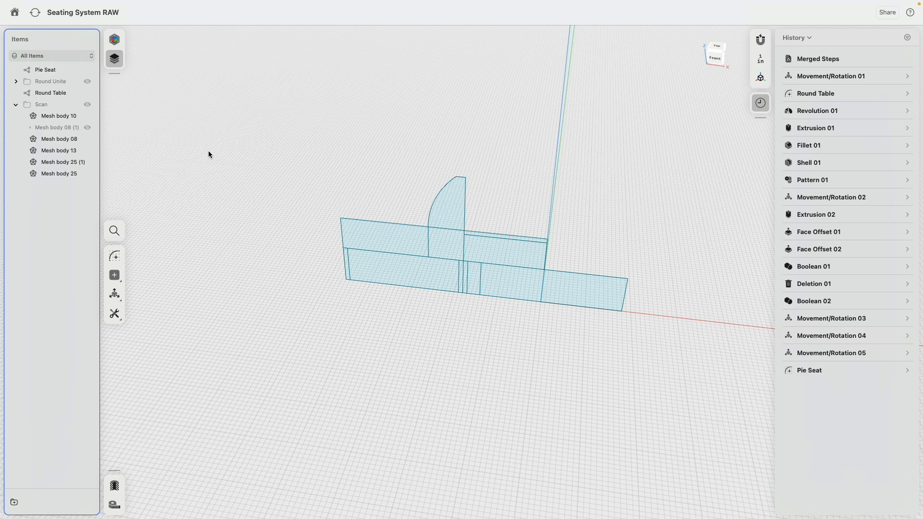
pyautogui.click(88, 94)
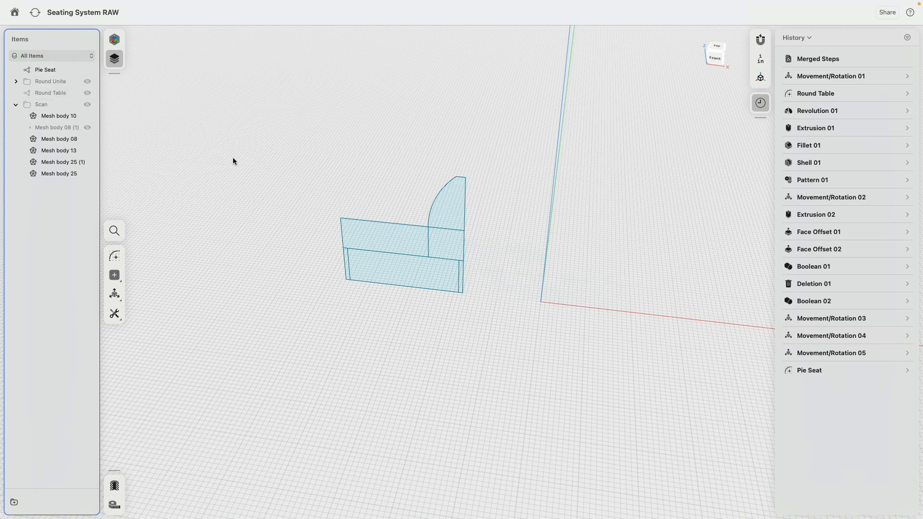
# - Try revolving the seat and backrest profile regions together around the vertical Z axis
pyautogui.moveTo(309, 178); pyautogui.dragTo(300, 176, button='right')
pyautogui.scroll(5, 351, 262)
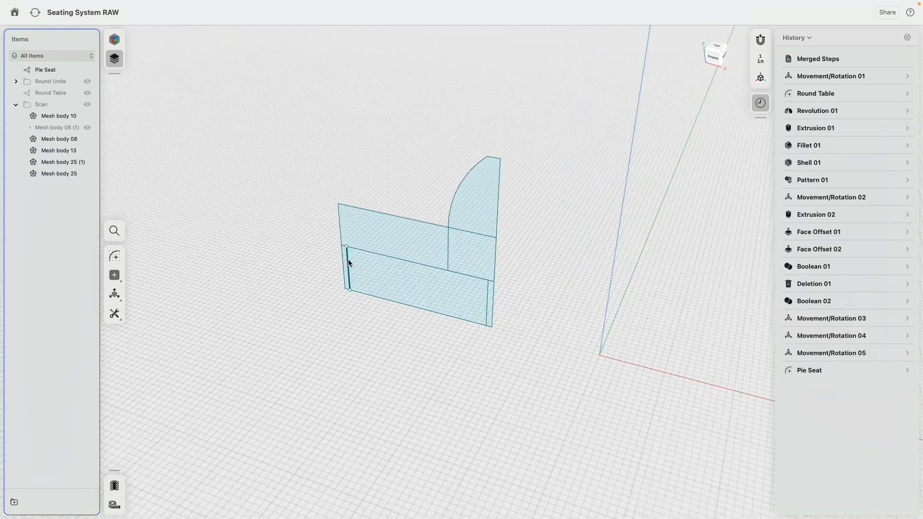
pyautogui.click(364, 235)
pyautogui.press('e')
pyautogui.click(495, 254)
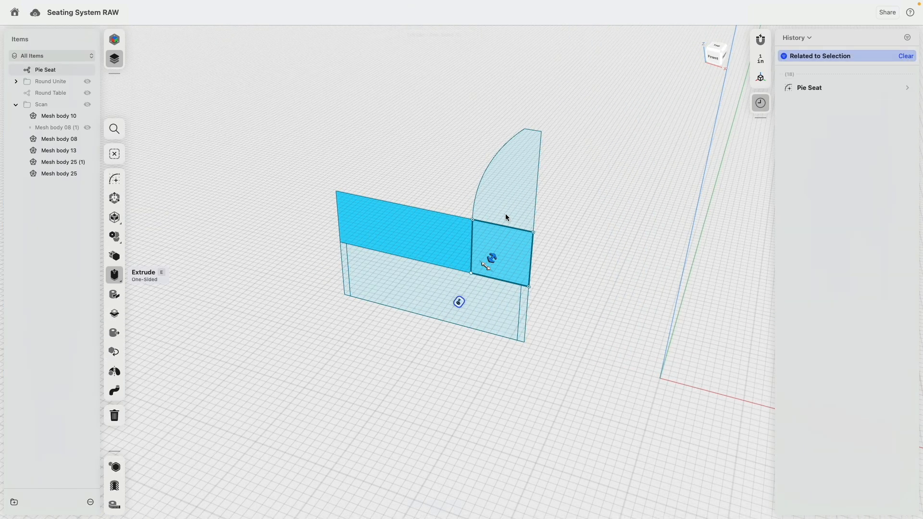
pyautogui.click(508, 204)
pyautogui.moveTo(589, 191); pyautogui.dragTo(523, 166, button='middle')
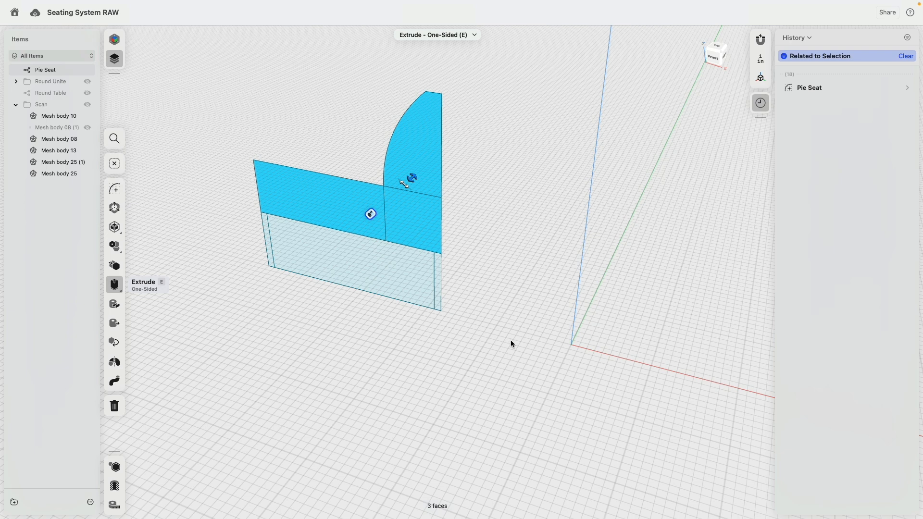
pyautogui.click(575, 326)
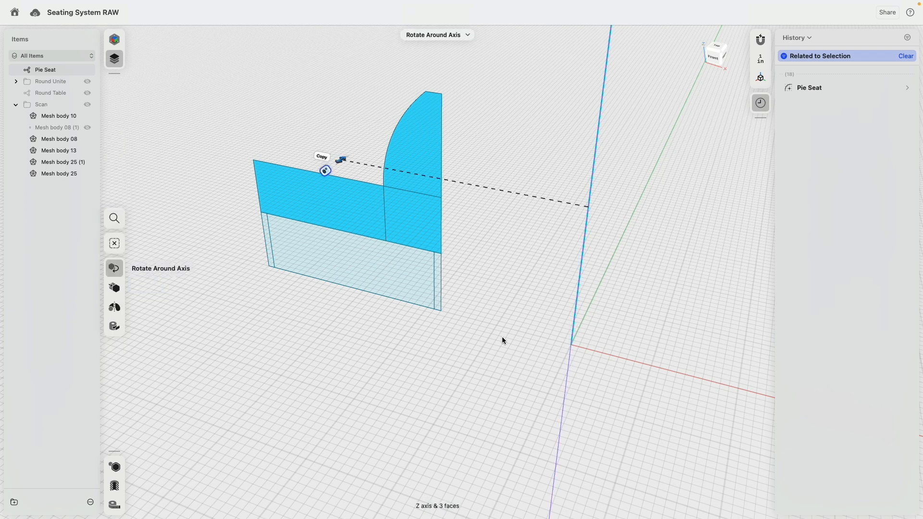
pyautogui.click(118, 306)
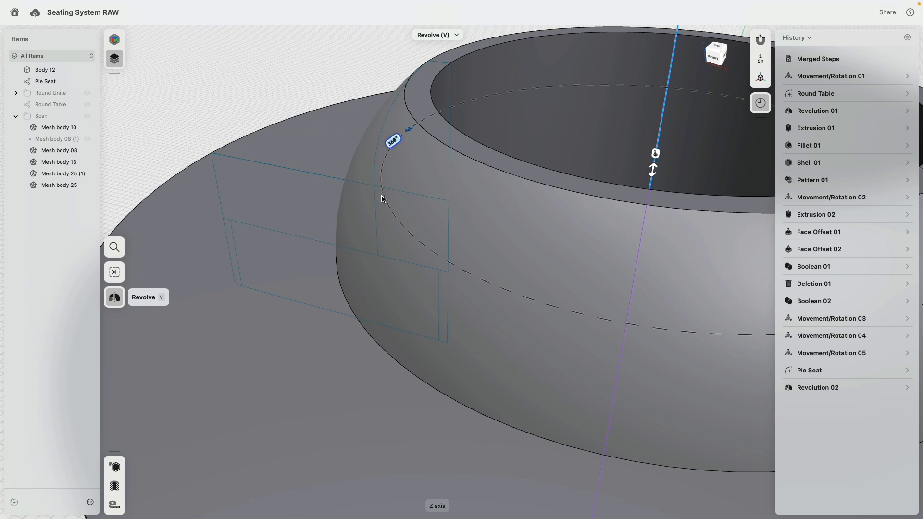
# - Try reducing the combined seat and backrest revolve to a partial wedge, and undo the whole revolve
pyautogui.scroll(-10, 382, 194)
pyautogui.moveTo(313, 156); pyautogui.dragTo(315, 192, button='right')
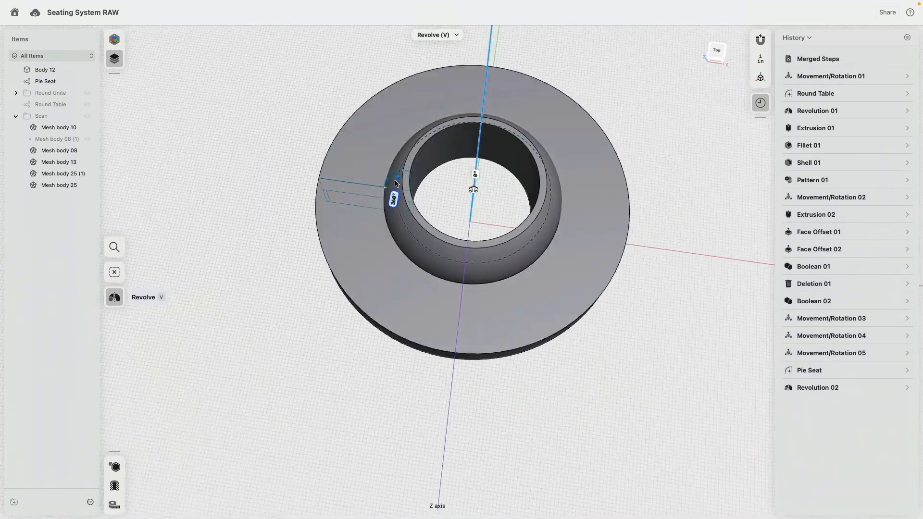
pyautogui.moveTo(400, 179); pyautogui.dragTo(446, 133)
pyautogui.click(375, 279)
pyautogui.moveTo(375, 279); pyautogui.dragTo(374, 228, button='right')
pyautogui.press('super+z')
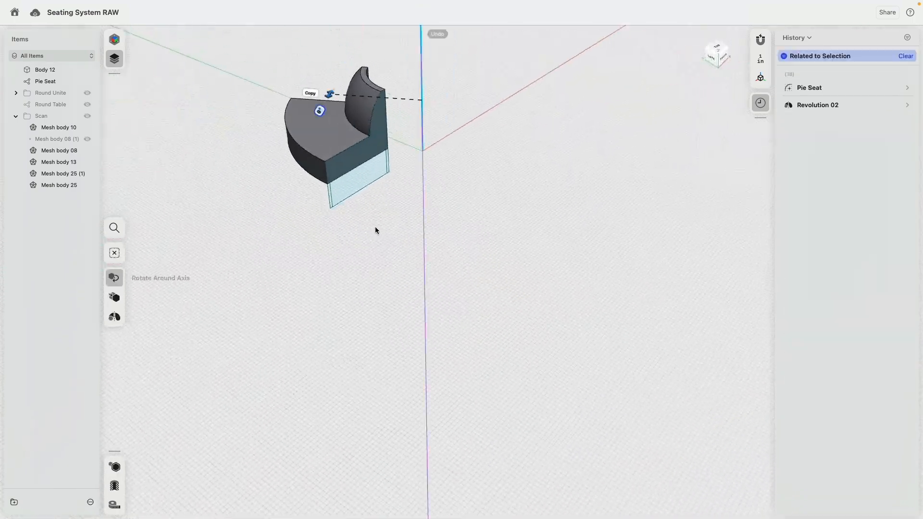
pyautogui.press('super+z')
# - Revolve only the front seat region of the profile around the Z axis into a partial wedge
pyautogui.scroll(4, 399, 166)
pyautogui.click(354, 154)
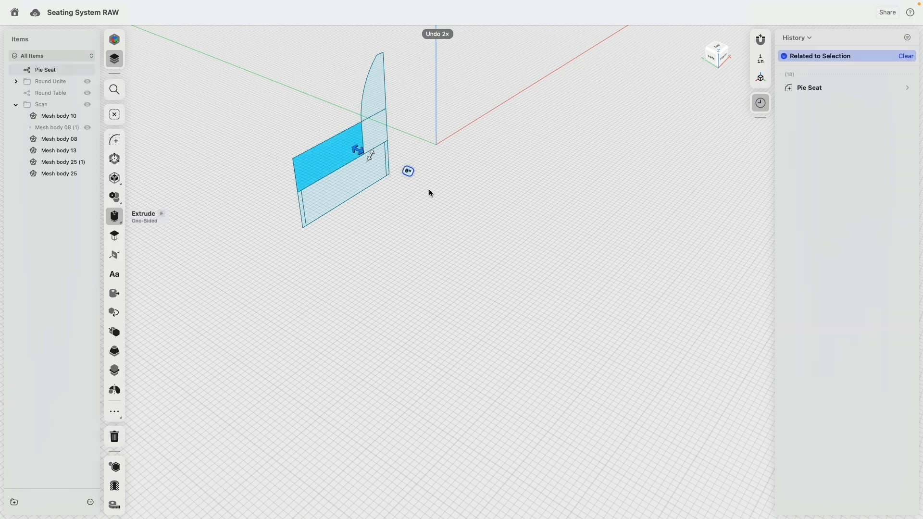
pyautogui.moveTo(429, 187); pyautogui.dragTo(420, 314, button='middle')
pyautogui.scroll(2, 431, 250)
pyautogui.click(435, 234)
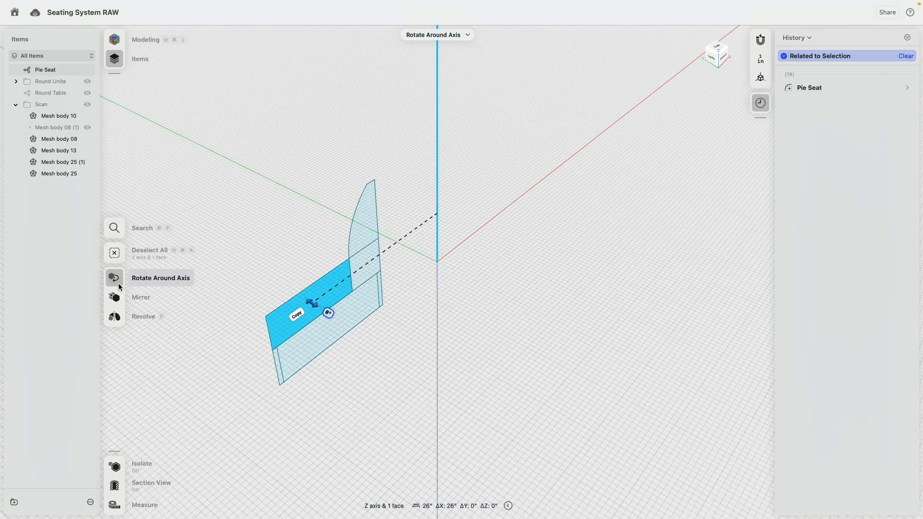
pyautogui.press('v')
pyautogui.moveTo(312, 304); pyautogui.dragTo(299, 202)
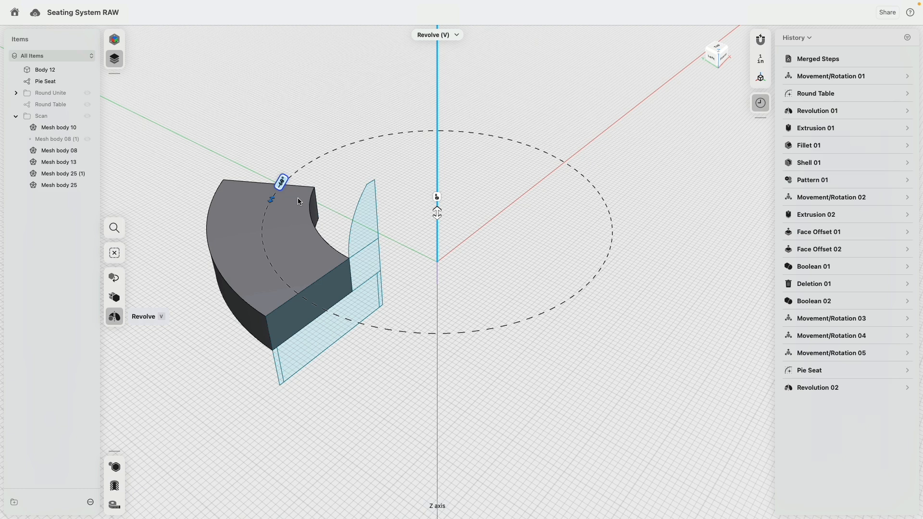
# - Revolve the two backrest regions around the Z axis as a separate body, spanning the same angle as the seat wedge
pyautogui.click(371, 239)
pyautogui.click(358, 238)
pyautogui.click(361, 271)
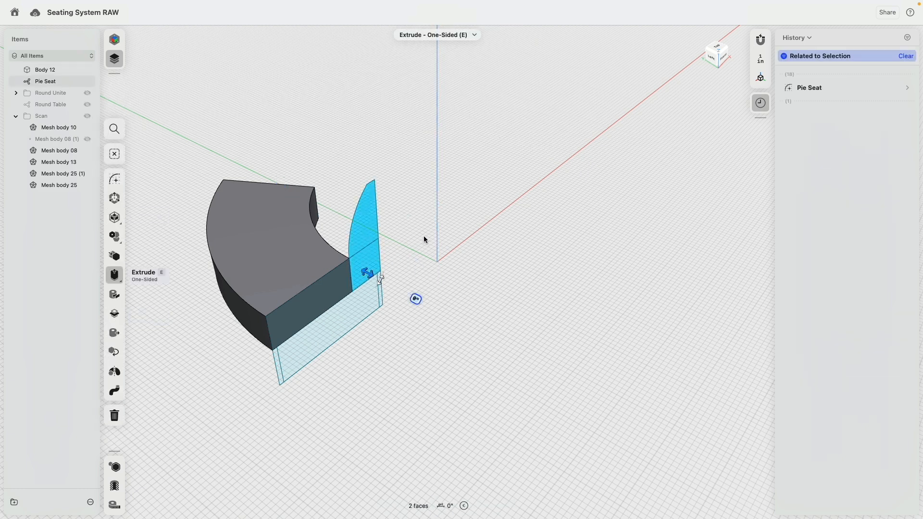
pyautogui.click(437, 232)
pyautogui.click(144, 307)
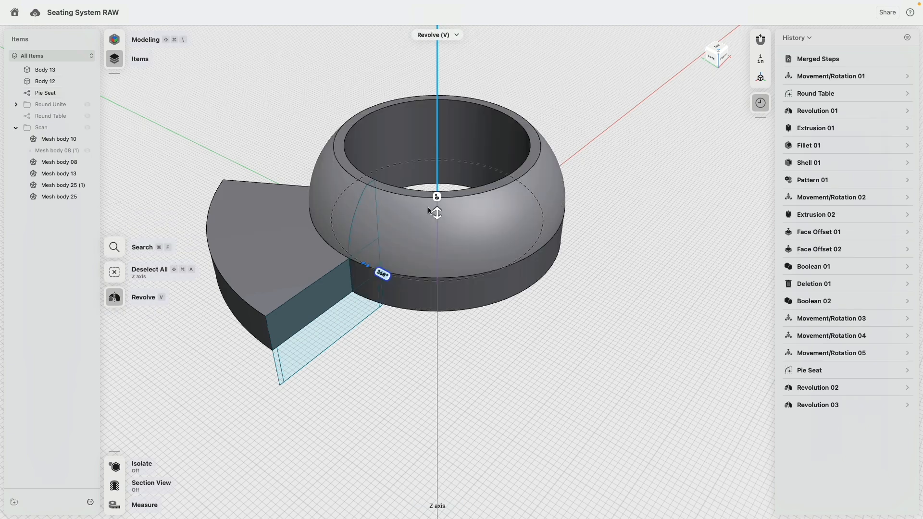
pyautogui.moveTo(361, 264); pyautogui.dragTo(330, 210)
pyautogui.click(381, 407)
# - Extrude the leg region beneath the seat's side profile about 2" inward as a separate block
pyautogui.moveTo(380, 408); pyautogui.dragTo(363, 394, button='right')
pyautogui.moveTo(362, 394); pyautogui.dragTo(397, 305, button='middle')
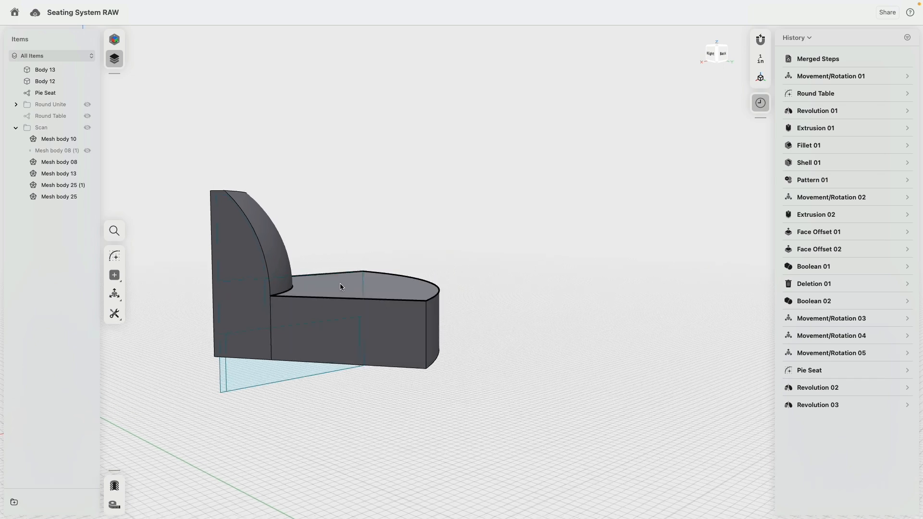
pyautogui.moveTo(452, 370); pyautogui.dragTo(580, 402, button='right')
pyautogui.click(483, 374)
pyautogui.moveTo(460, 383); pyautogui.dragTo(408, 385, button='right')
pyautogui.moveTo(485, 372); pyautogui.dragTo(500, 372)
pyautogui.click(615, 428)
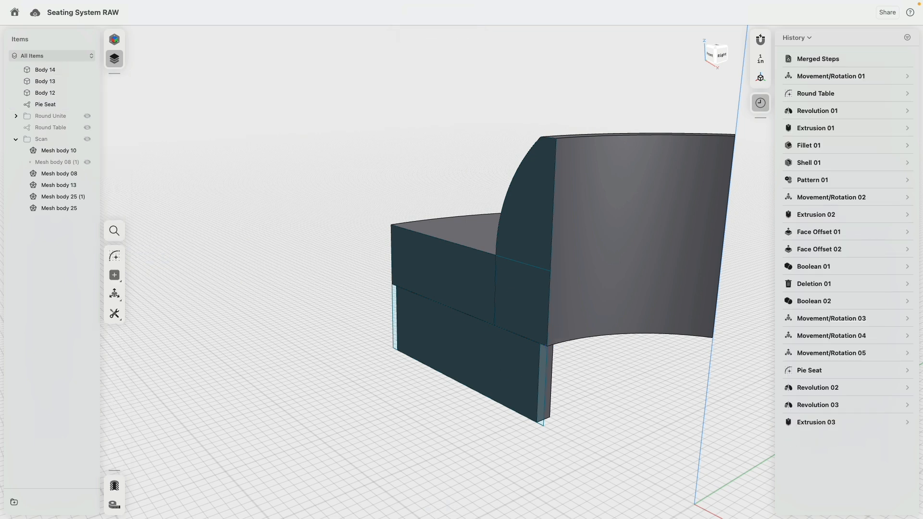
# - Isolate the extruded leg block and fillet its four short corner edges with a small radius
pyautogui.click(552, 386)
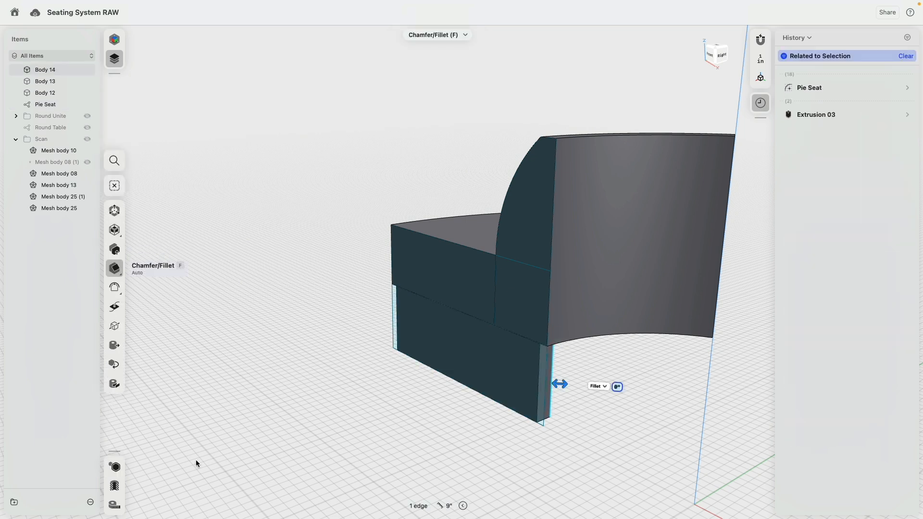
pyautogui.click(115, 466)
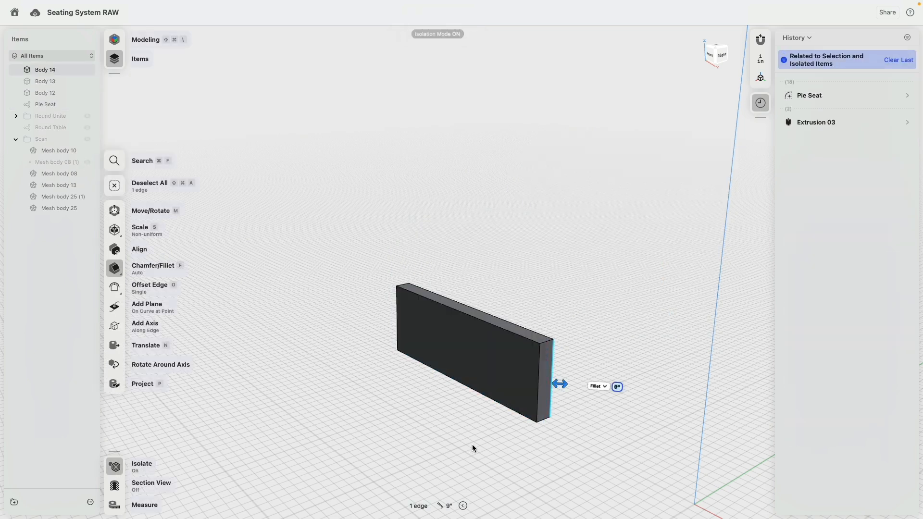
pyautogui.click(544, 419)
pyautogui.click(548, 341)
pyautogui.moveTo(378, 405); pyautogui.dragTo(469, 403, button='right')
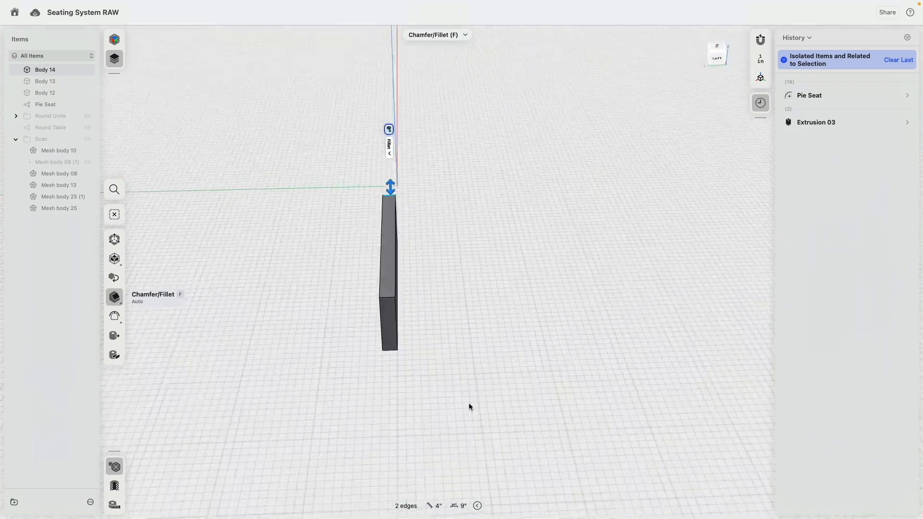
pyautogui.click(388, 298)
pyautogui.click(388, 350)
pyautogui.moveTo(380, 362); pyautogui.dragTo(435, 376, button='right')
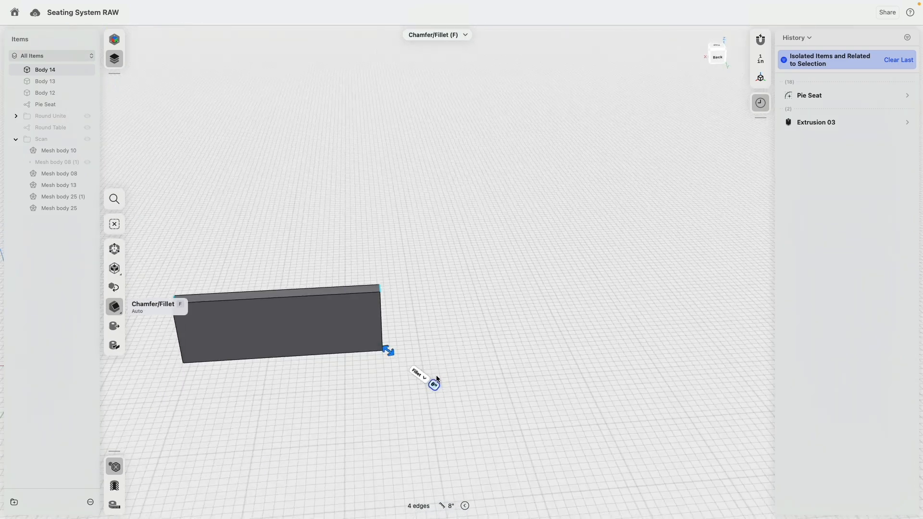
pyautogui.moveTo(392, 356)
pyautogui.mouseDown()
pyautogui.moveTo(398, 361)
pyautogui.moveTo(391, 355)
pyautogui.mouseUp()
# - Shell the leg block through its two large faces into an open rectangular frame, and end the isolation
pyautogui.click(322, 337)
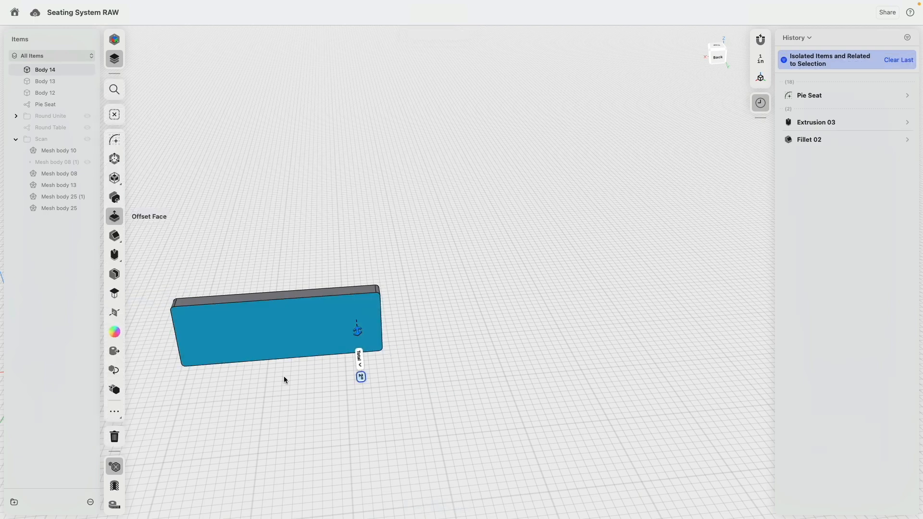
pyautogui.moveTo(283, 379); pyautogui.dragTo(346, 350, button='right')
pyautogui.click(345, 350)
pyautogui.click(114, 238)
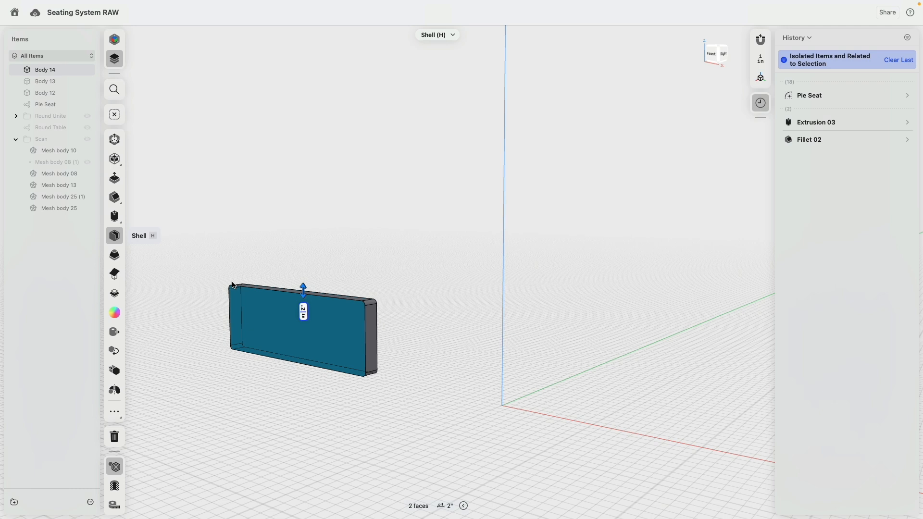
pyautogui.press('Return')
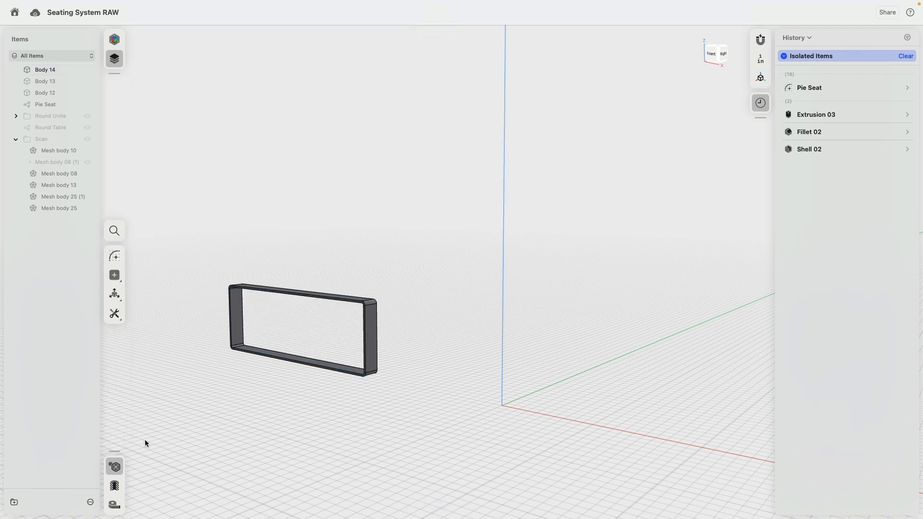
pyautogui.click(115, 466)
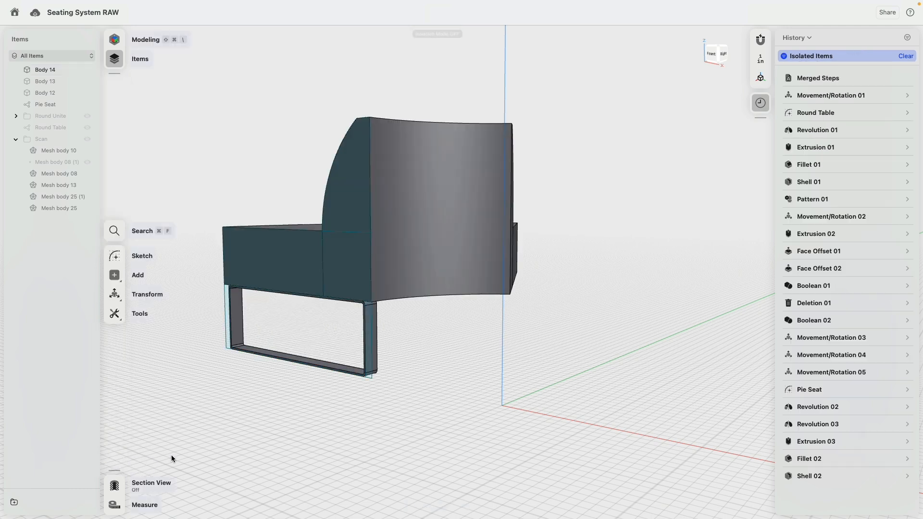
# - Copy the leg frame by rotating it 60° about the origin's vertical axis to the seat's opposite end
pyautogui.click(377, 353)
pyautogui.doubleClick(376, 320)
pyautogui.moveTo(413, 376); pyautogui.dragTo(439, 430, button='right')
pyautogui.moveTo(271, 331); pyautogui.dragTo(529, 419)
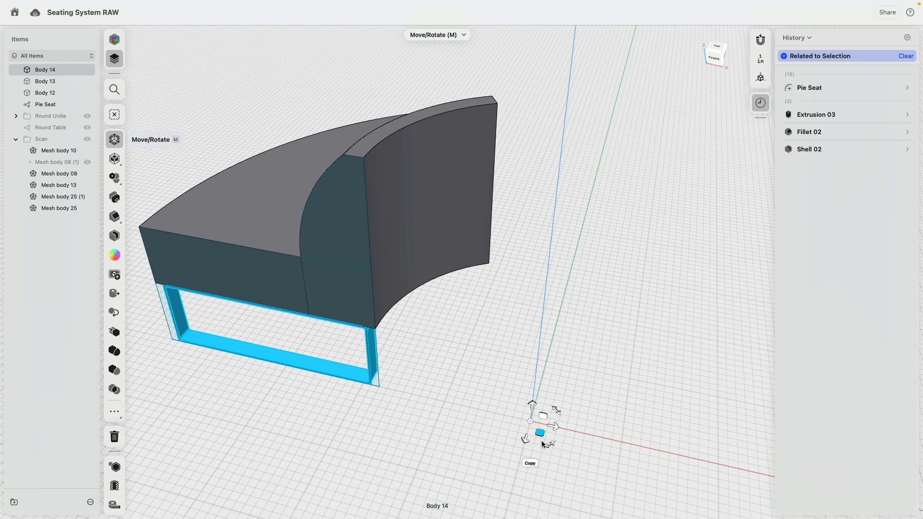
pyautogui.click(531, 463)
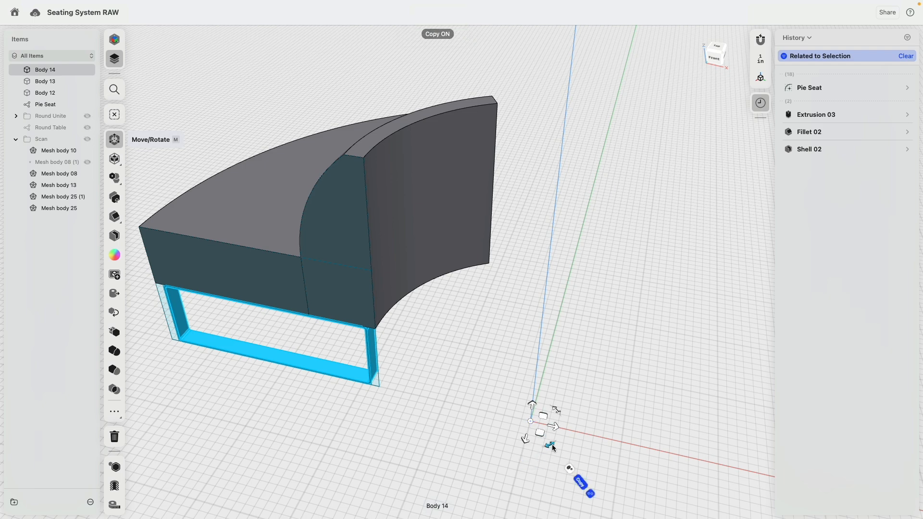
pyautogui.moveTo(552, 443); pyautogui.dragTo(512, 454)
pyautogui.moveTo(572, 331); pyautogui.dragTo(533, 331, button='right')
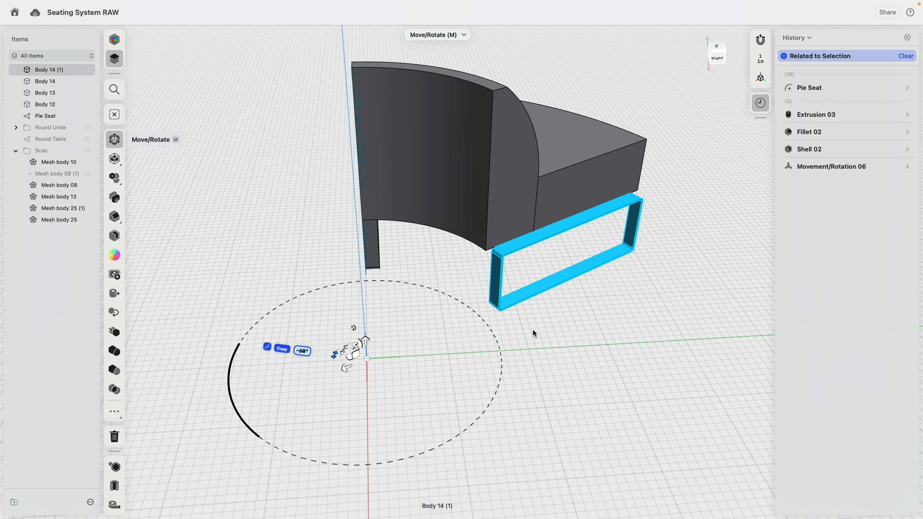
pyautogui.click(539, 334)
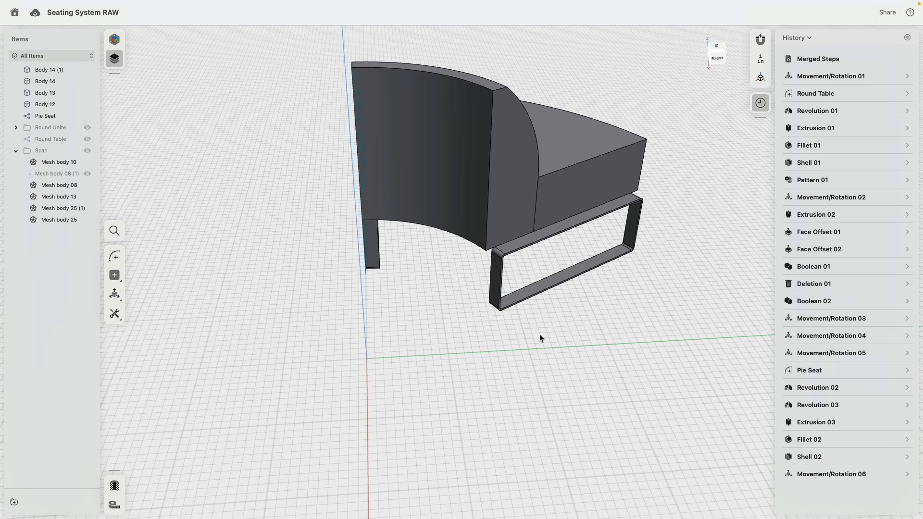
# - Check the copied leg's alignment under the seat, undo the copy, shell and corner fillets, and end the isolation
pyautogui.scroll(5, 584, 234)
pyautogui.scroll(-1, 549, 320)
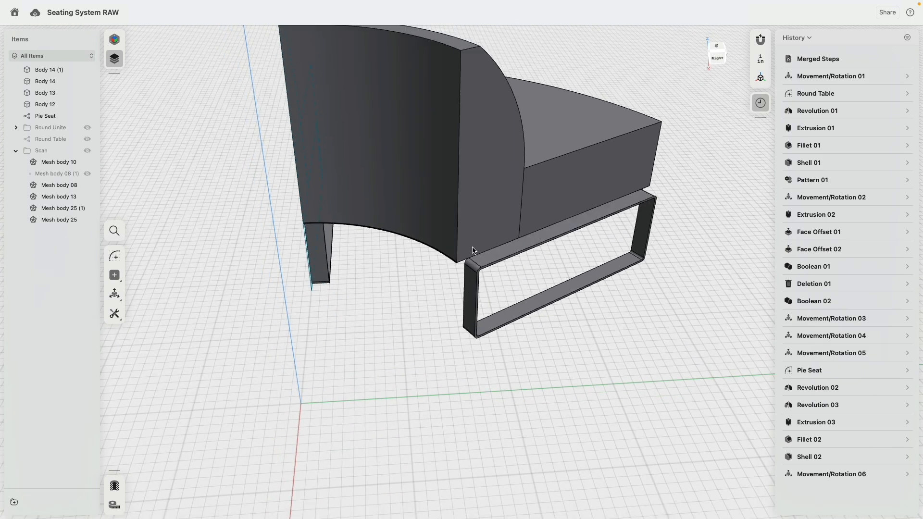
pyautogui.scroll(-5, 442, 364)
pyautogui.moveTo(395, 362); pyautogui.dragTo(430, 354, button='right')
pyautogui.press('super+z')
pyautogui.press('super+z')
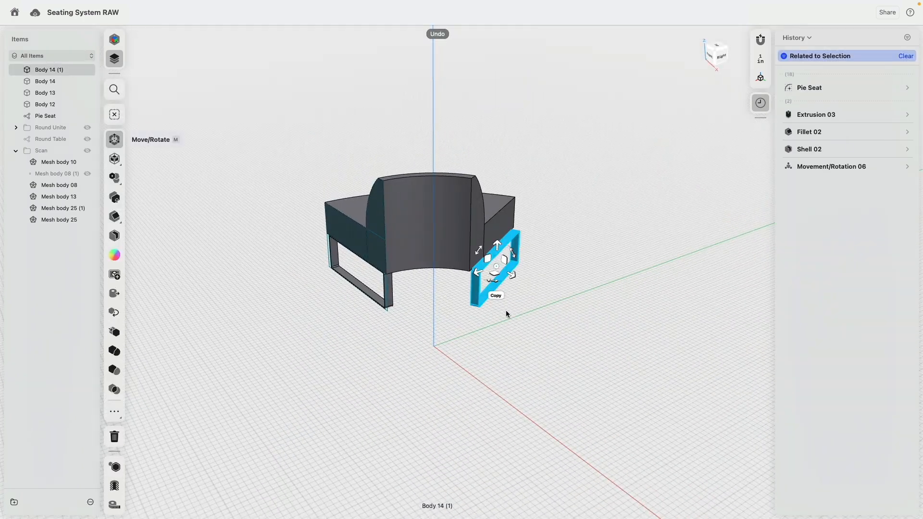
pyautogui.scroll(5, 481, 310)
pyautogui.moveTo(462, 310); pyautogui.dragTo(462, 318, button='right')
pyautogui.press('super+z')
pyautogui.press('super+z')
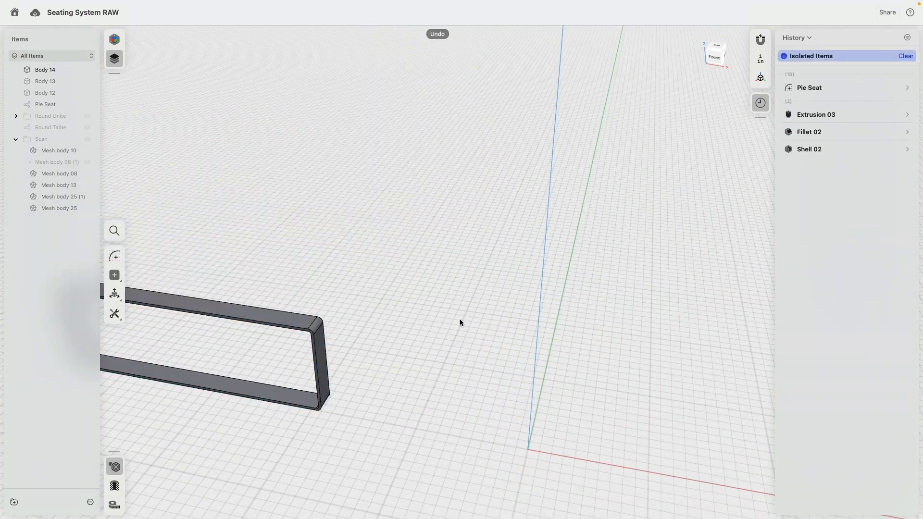
pyautogui.press('super+z')
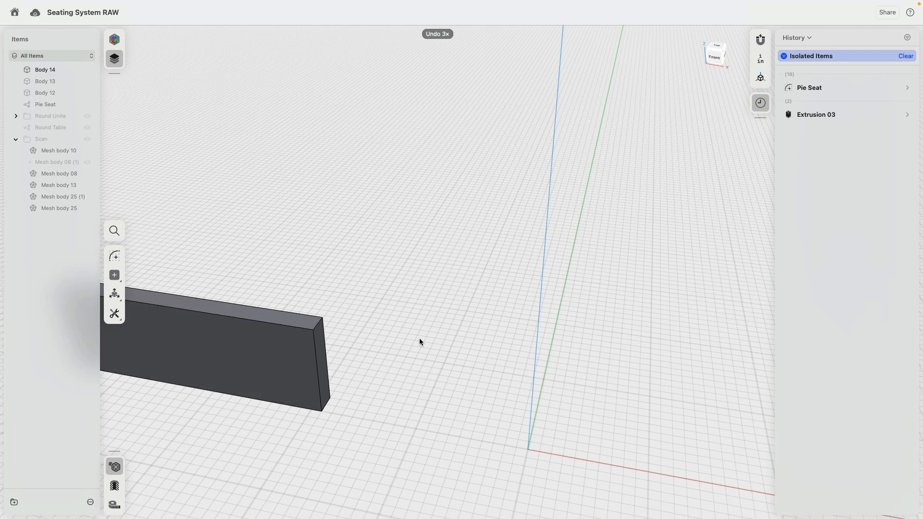
pyautogui.click(116, 467)
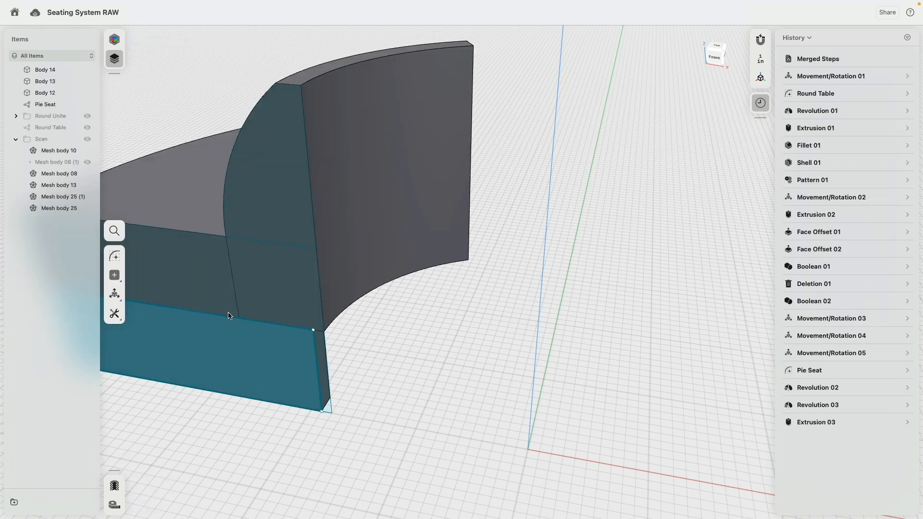
# - Hide the Pie Seat sketch and copy the leg block by rotating it about the origin's vertical axis to the seat's opposite end
pyautogui.click(87, 105)
pyautogui.moveTo(389, 335); pyautogui.dragTo(517, 316, button='middle')
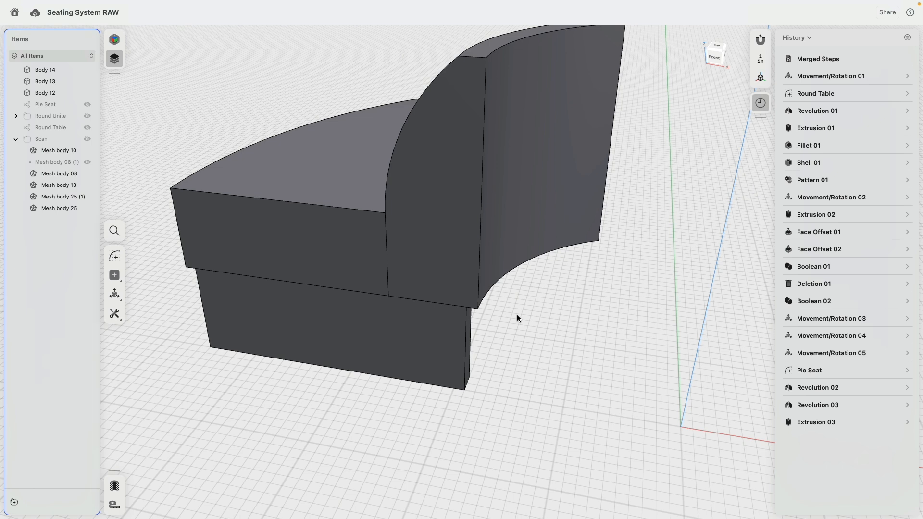
pyautogui.click(411, 363)
pyautogui.doubleClick(411, 363)
pyautogui.press('m')
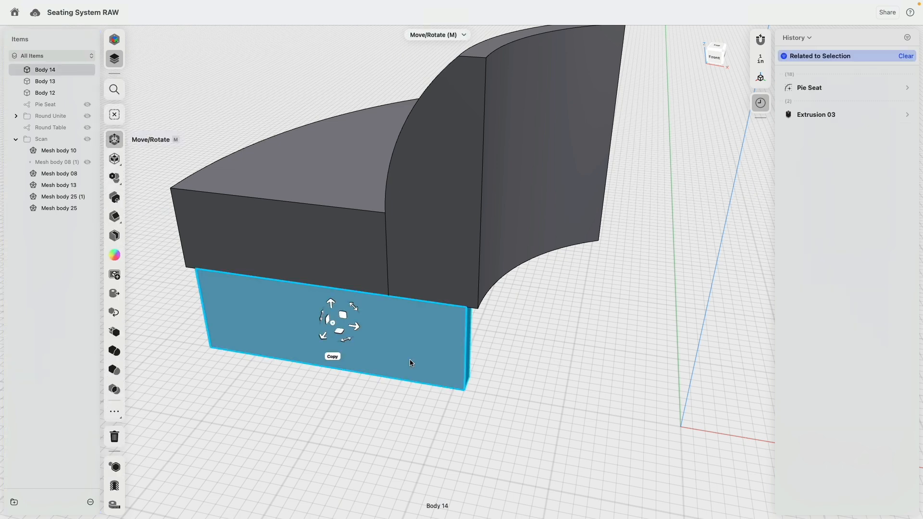
pyautogui.click(332, 356)
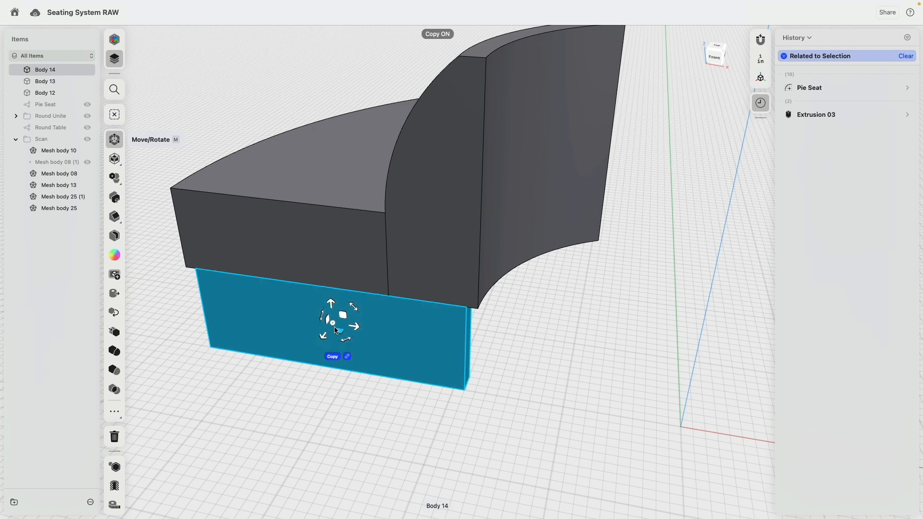
pyautogui.moveTo(532, 372); pyautogui.dragTo(681, 427)
pyautogui.moveTo(674, 376)
pyautogui.mouseDown(button='right')
pyautogui.moveTo(613, 373)
pyautogui.moveTo(596, 389)
pyautogui.mouseUp(button='right')
pyautogui.moveTo(417, 388); pyautogui.dragTo(393, 361)
pyautogui.click(670, 324)
# - Align the copied leg block's outer upper edge with the backrest's lower side edge, sliding it along that edge to a -10 in offset
pyautogui.moveTo(670, 324); pyautogui.dragTo(501, 366, button='middle')
pyautogui.click(442, 325)
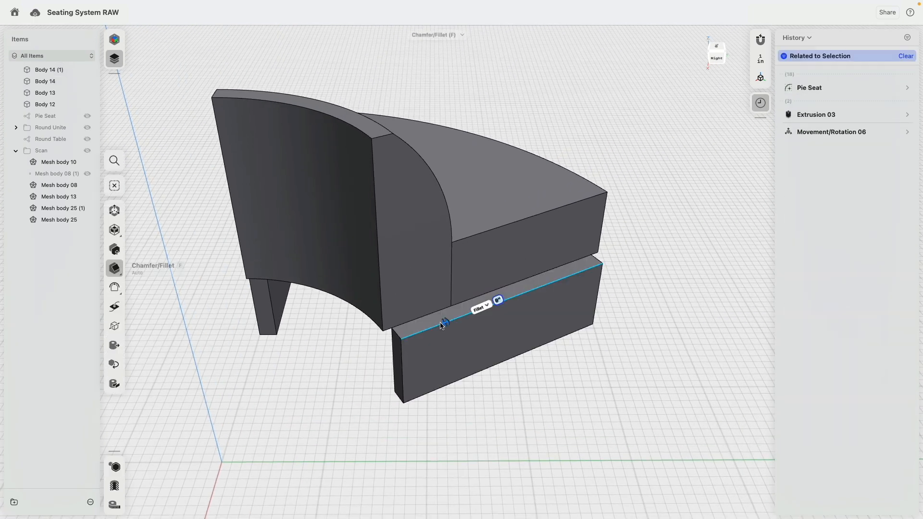
pyautogui.scroll(5, 379, 333)
pyautogui.click(378, 332)
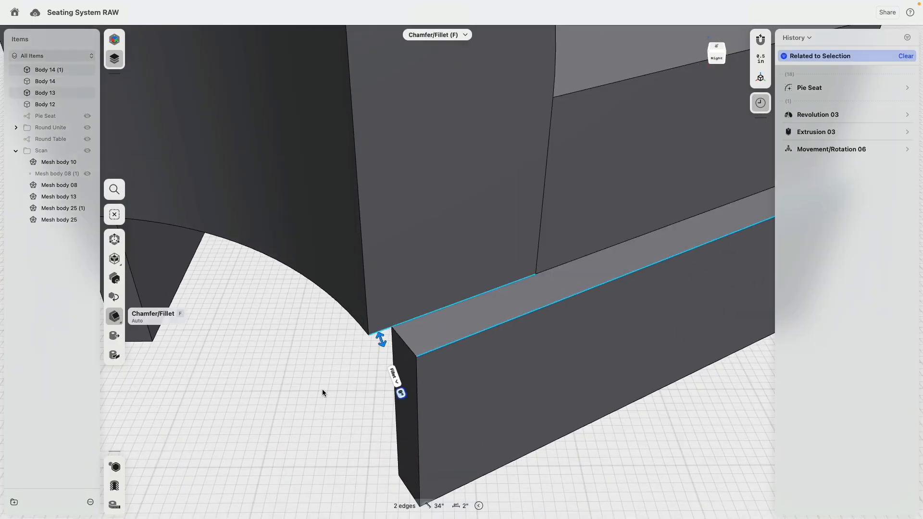
pyautogui.scroll(-5, 322, 390)
pyautogui.click(115, 280)
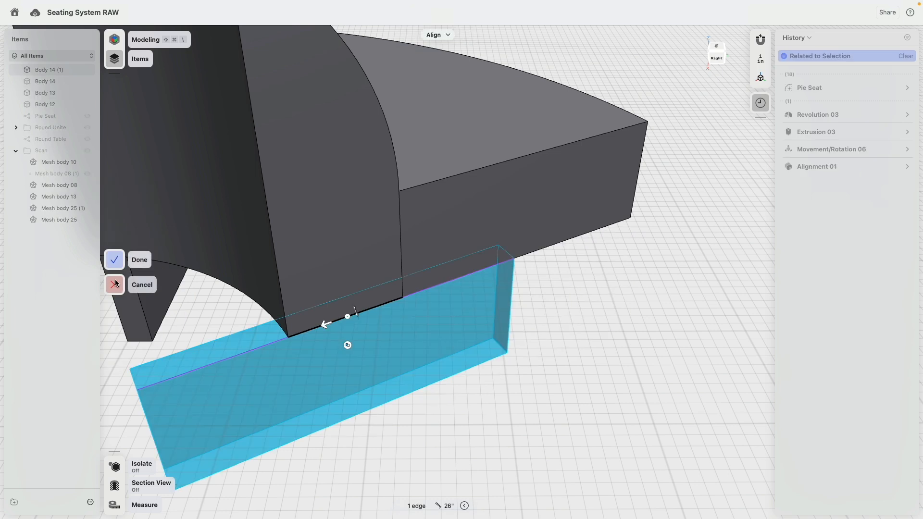
pyautogui.moveTo(444, 292); pyautogui.dragTo(449, 293)
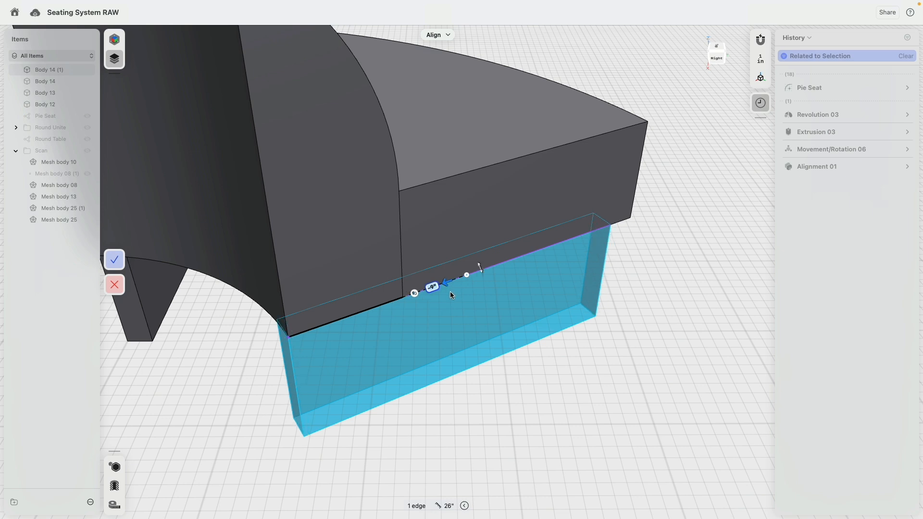
pyautogui.moveTo(449, 291); pyautogui.dragTo(460, 292)
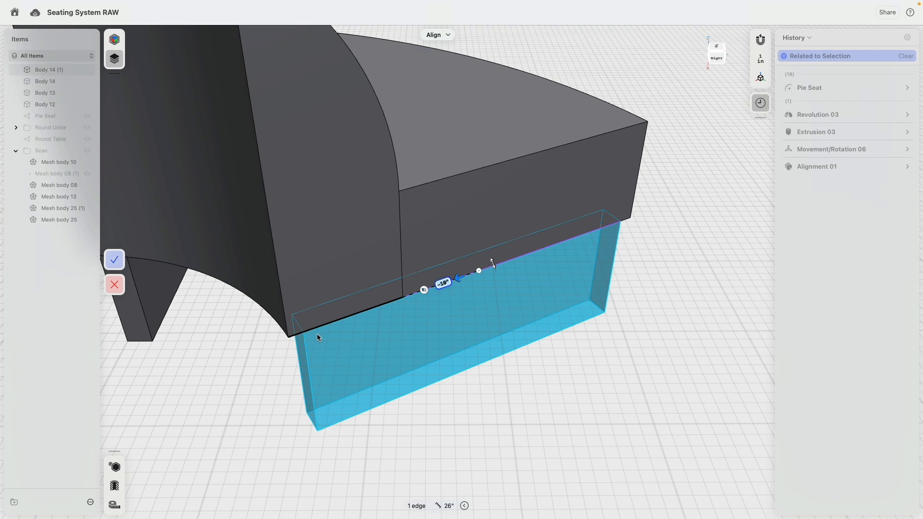
pyautogui.click(114, 261)
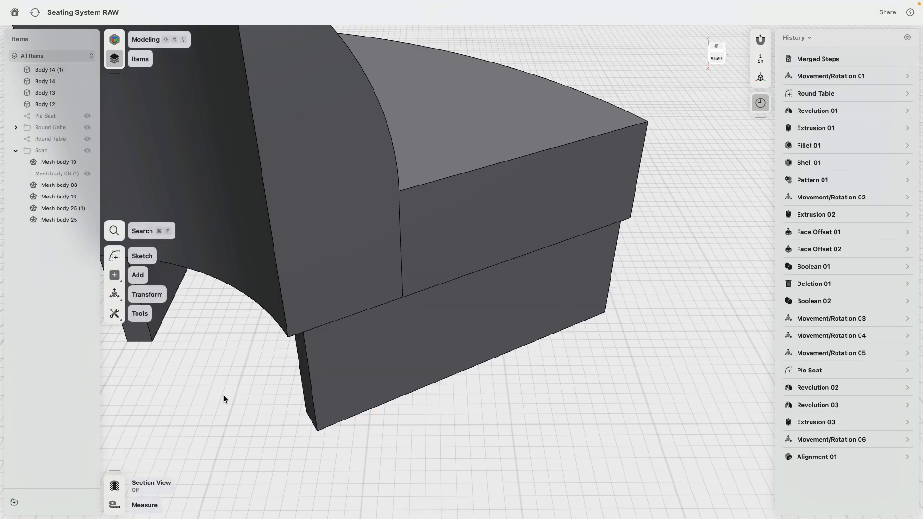
# - Isolate the two leg blocks from the seat and backrest
pyautogui.moveTo(271, 372)
pyautogui.mouseDown(button='right')
pyautogui.moveTo(288, 309)
pyautogui.moveTo(258, 322)
pyautogui.moveTo(241, 375)
pyautogui.moveTo(285, 378)
pyautogui.mouseUp(button='right')
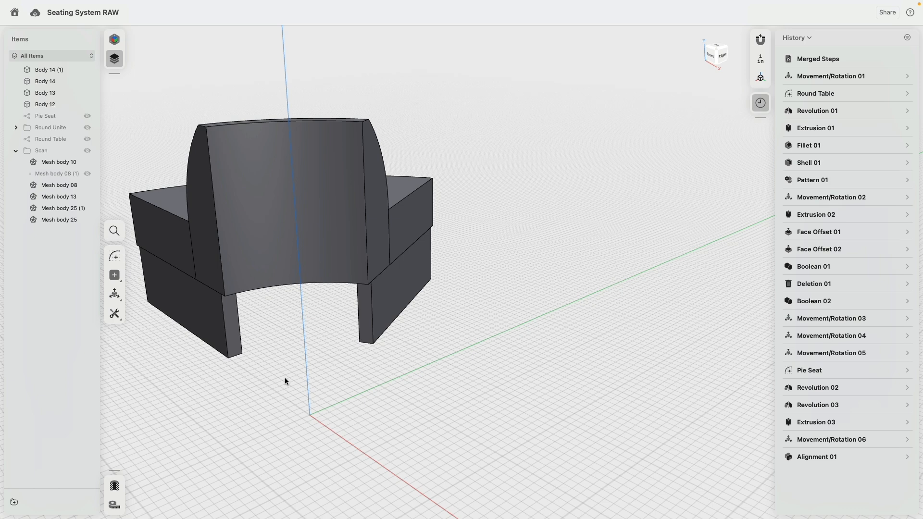
pyautogui.click(225, 327)
pyautogui.click(372, 318)
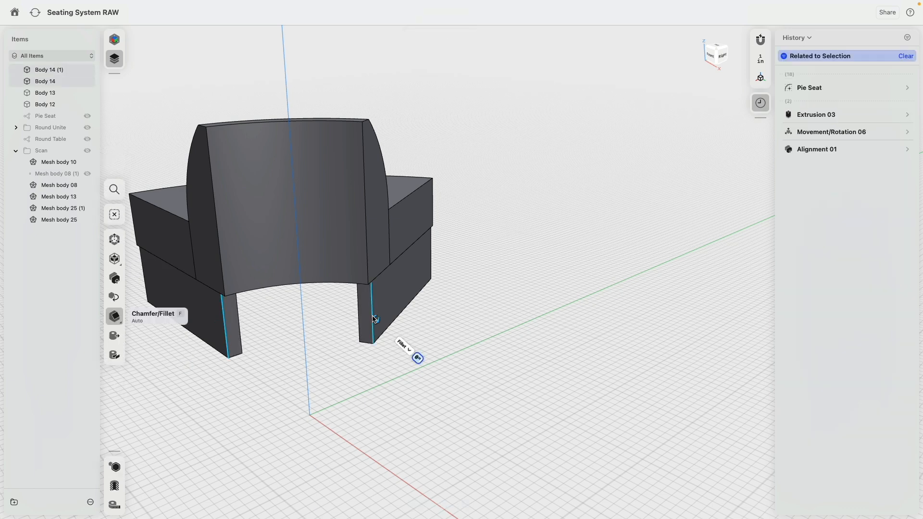
pyautogui.click(115, 468)
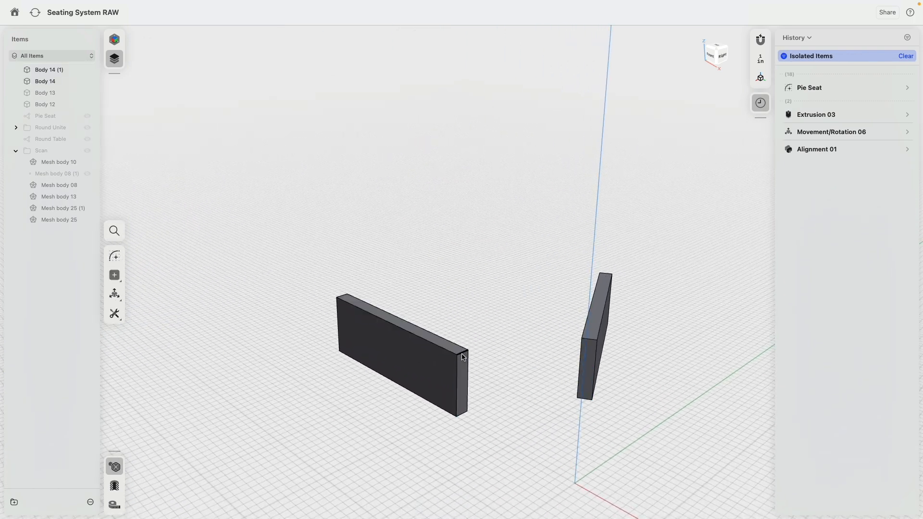
# - Fillet the eight short corner edges of both leg blocks with a 0.5 in radius
pyautogui.click(458, 354)
pyautogui.click(589, 400)
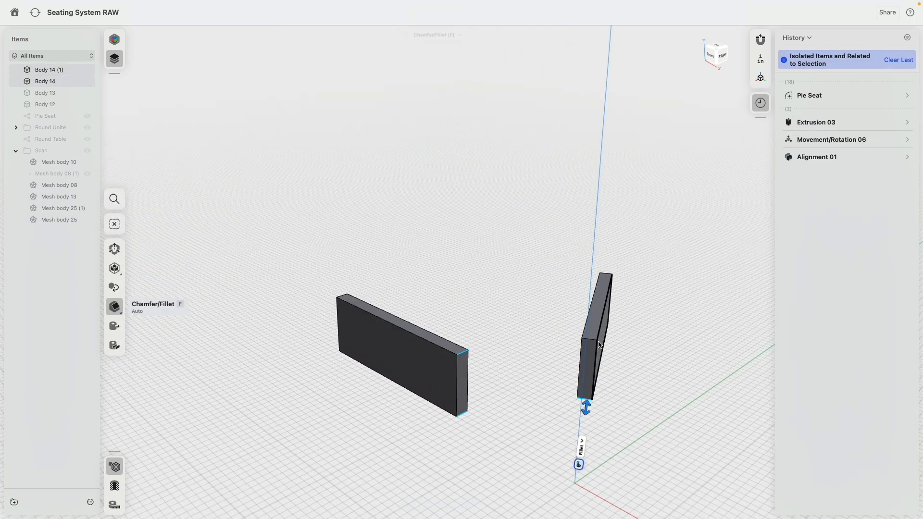
pyautogui.click(345, 295)
pyautogui.click(605, 274)
pyautogui.moveTo(389, 293); pyautogui.dragTo(521, 313, button='right')
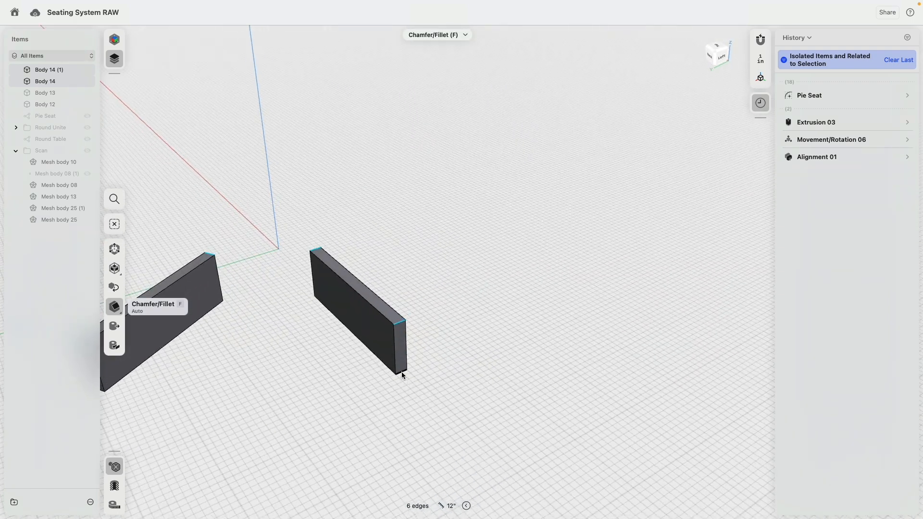
pyautogui.click(401, 372)
pyautogui.moveTo(331, 389); pyautogui.dragTo(429, 374, button='right')
pyautogui.click(428, 371)
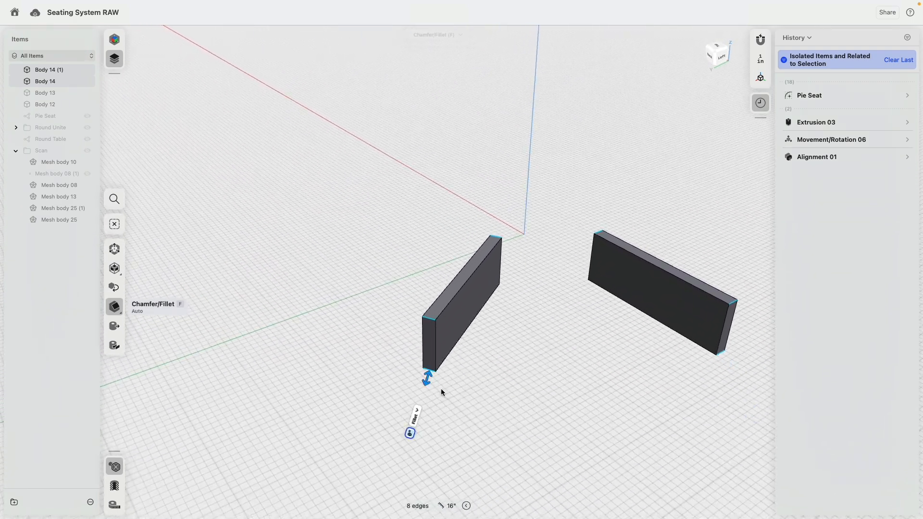
pyautogui.click(412, 436)
pyautogui.write('0.5')
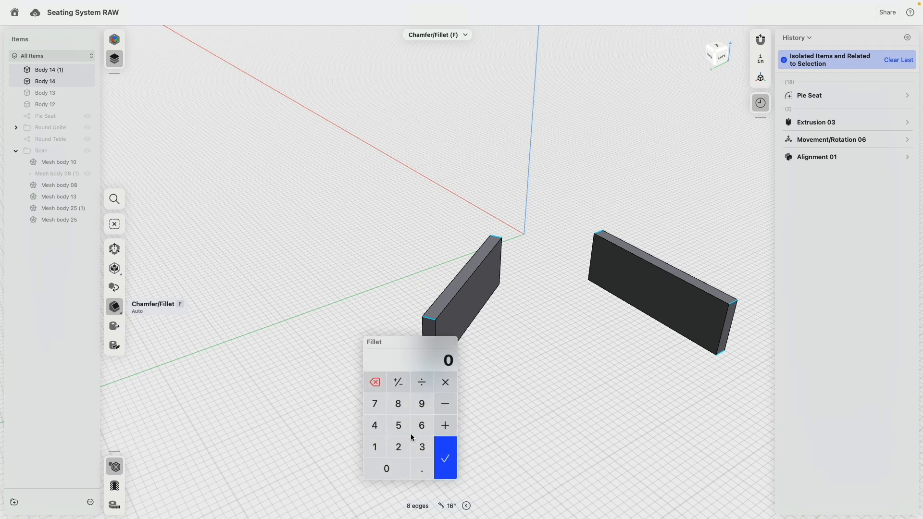
pyautogui.press('Return')
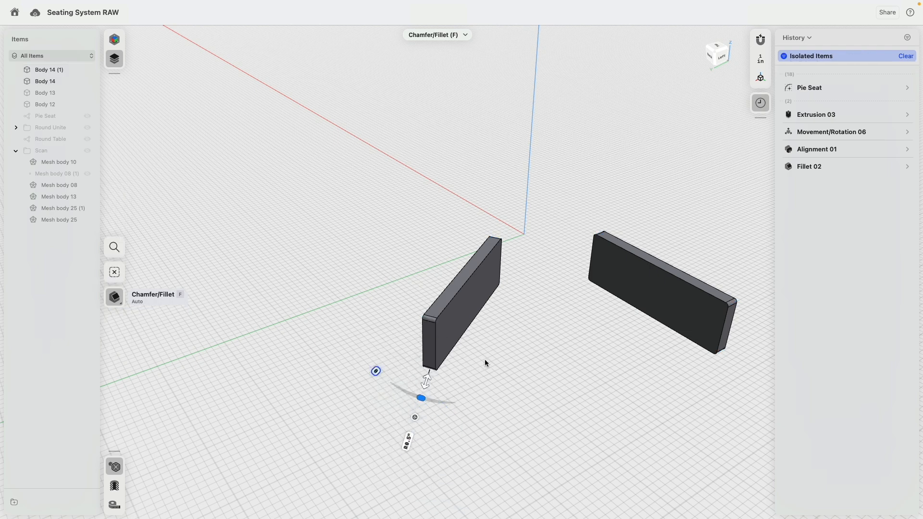
# - Shell both leg blocks through their large faces into open frames 0.25 in thick, and end the isolation
pyautogui.click(467, 312)
pyautogui.click(637, 290)
pyautogui.moveTo(560, 321); pyautogui.dragTo(489, 385, button='right')
pyautogui.click(679, 315)
pyautogui.click(560, 259)
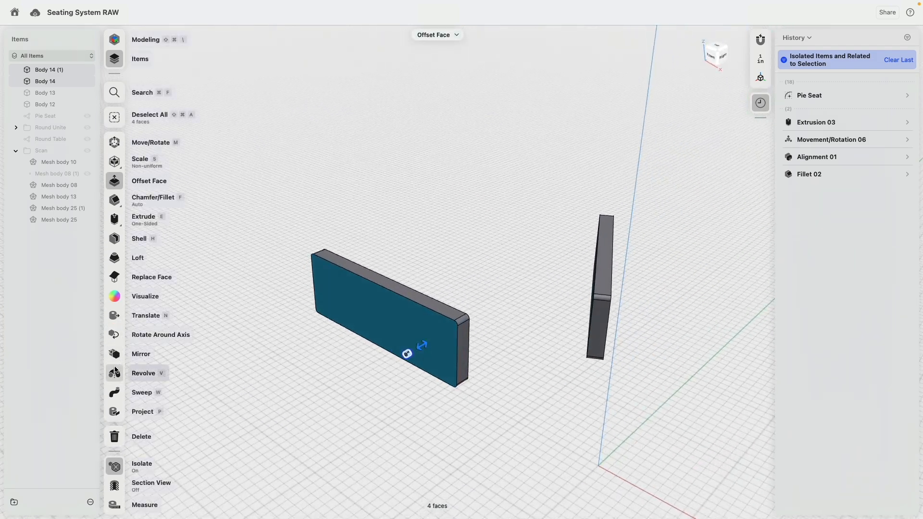
pyautogui.click(115, 240)
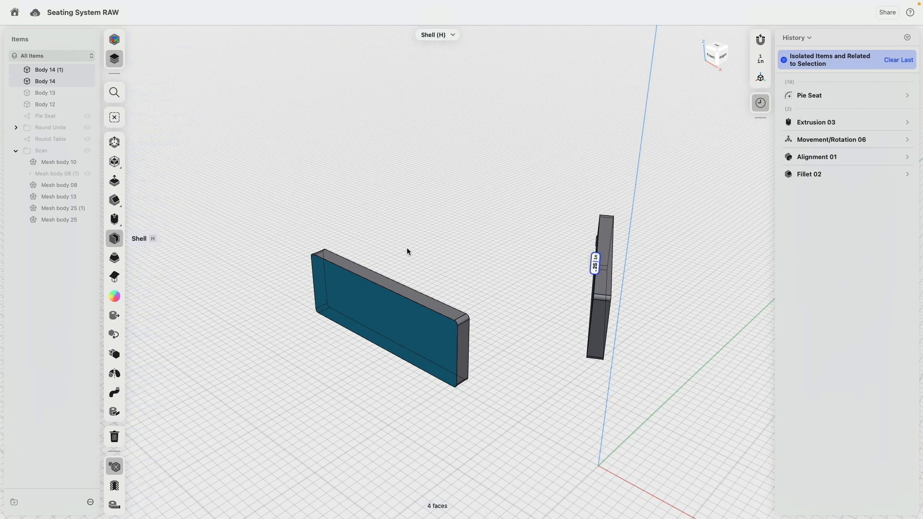
pyautogui.press('Return')
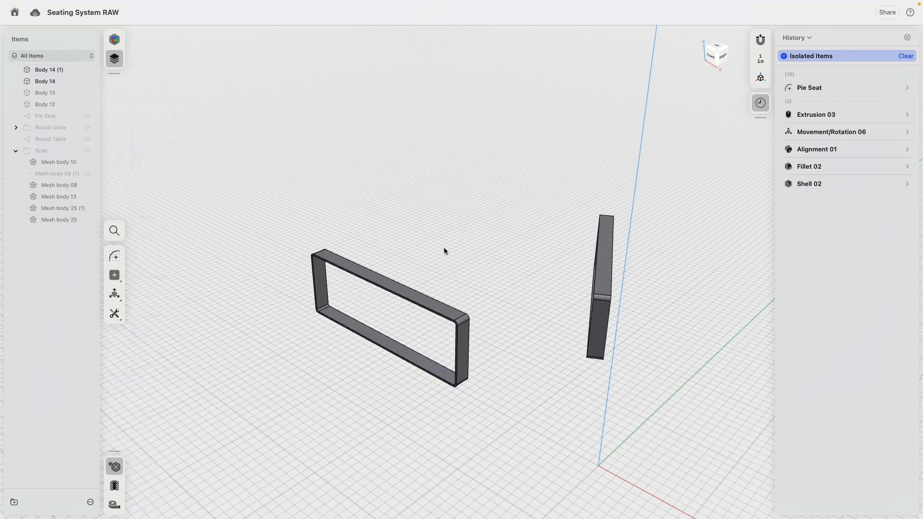
pyautogui.click(114, 468)
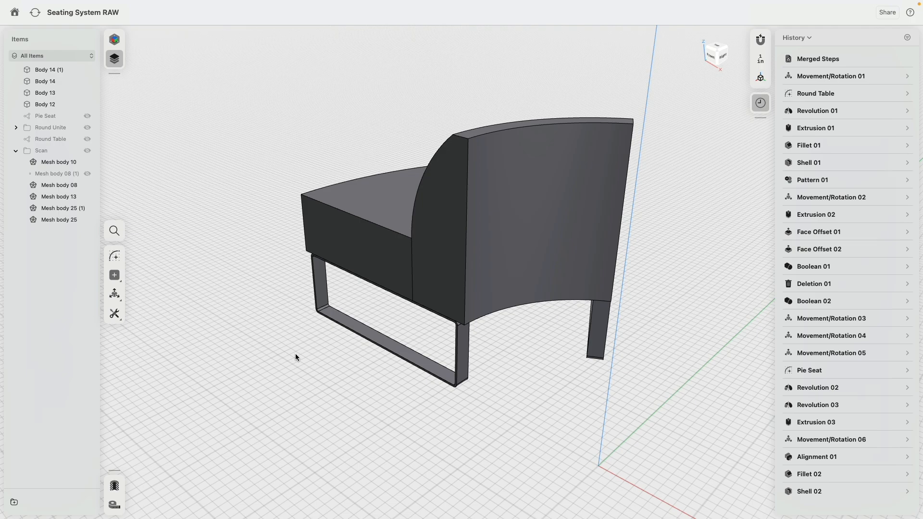
# - Move the original leg frame 0.5 in inward under the seat
pyautogui.moveTo(490, 409); pyautogui.dragTo(583, 413, button='right')
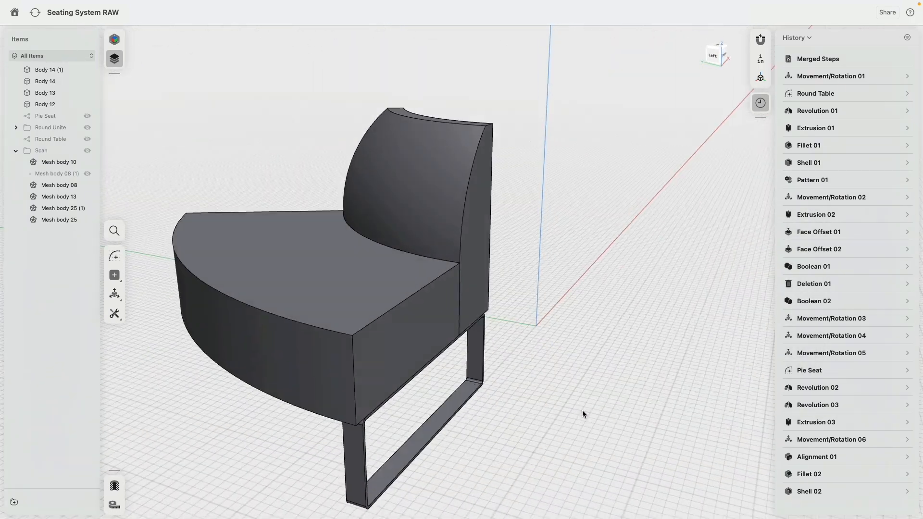
pyautogui.click(427, 415)
pyautogui.press('m')
pyautogui.moveTo(447, 395); pyautogui.dragTo(442, 393)
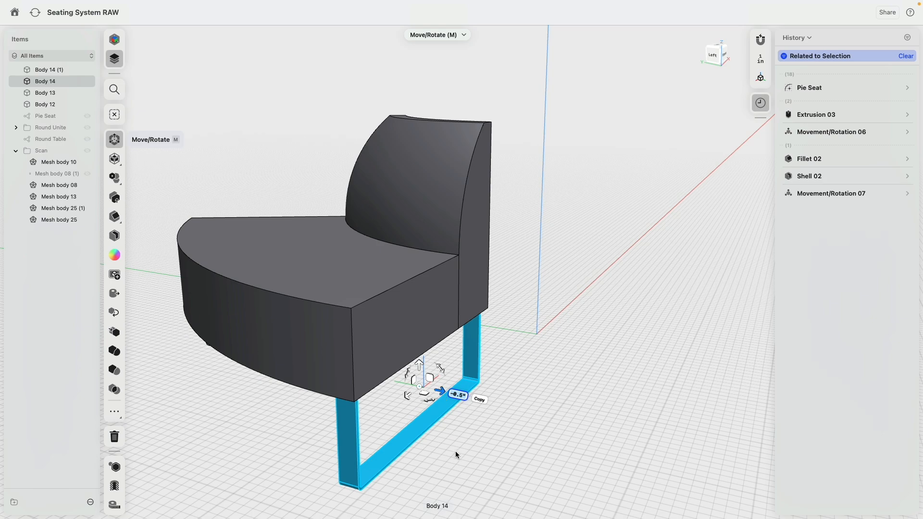
pyautogui.click(455, 451)
# - Move the copied leg frame slightly inward under the opposite end of the seat
pyautogui.scroll(-10, 463, 418)
pyautogui.scroll(5, 460, 416)
pyautogui.moveTo(458, 416); pyautogui.dragTo(562, 456, button='right')
pyautogui.scroll(4, 385, 419)
pyautogui.scroll(-5, 328, 396)
pyautogui.moveTo(328, 396); pyautogui.dragTo(363, 397, button='right')
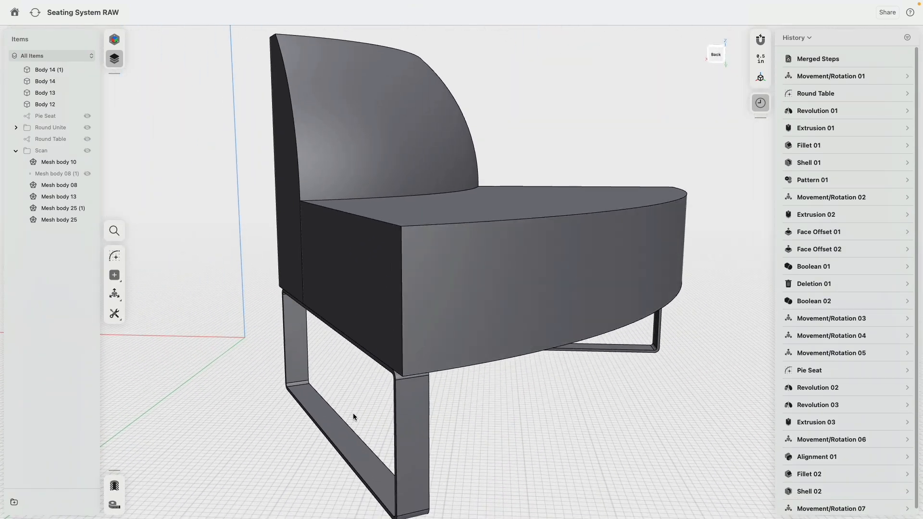
pyautogui.click(339, 429)
pyautogui.press('m')
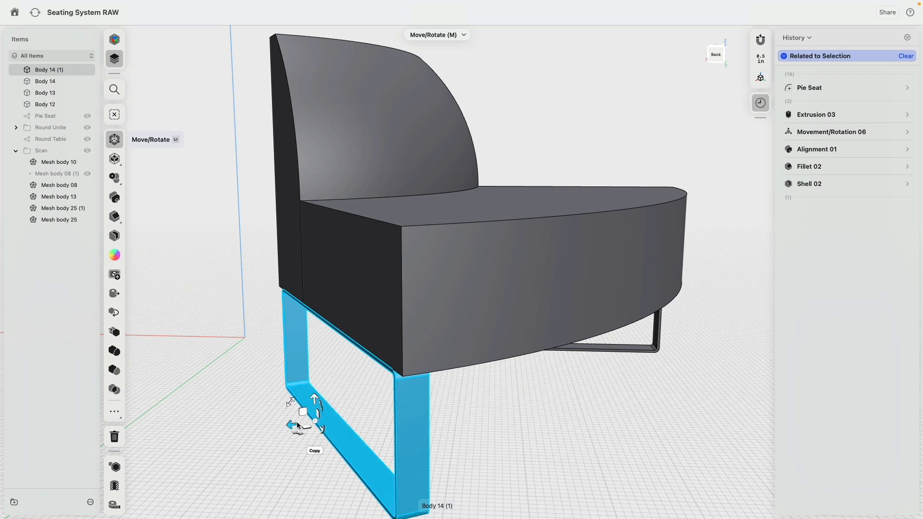
pyautogui.moveTo(295, 424); pyautogui.dragTo(301, 424)
pyautogui.click(282, 478)
# - Group the seat, backrest and both leg frames in a new folder, collapse it and hide it
pyautogui.moveTo(283, 465)
pyautogui.mouseDown(button='right')
pyautogui.moveTo(288, 414)
pyautogui.moveTo(317, 419)
pyautogui.moveTo(288, 405)
pyautogui.moveTo(270, 416)
pyautogui.moveTo(378, 451)
pyautogui.moveTo(406, 438)
pyautogui.moveTo(336, 447)
pyautogui.moveTo(279, 441)
pyautogui.moveTo(273, 458)
pyautogui.moveTo(288, 454)
pyautogui.mouseUp(button='right')
pyautogui.moveTo(490, 457); pyautogui.dragTo(97, 440, button='right')
pyautogui.moveTo(400, 235); pyautogui.dragTo(380, 244, button='right')
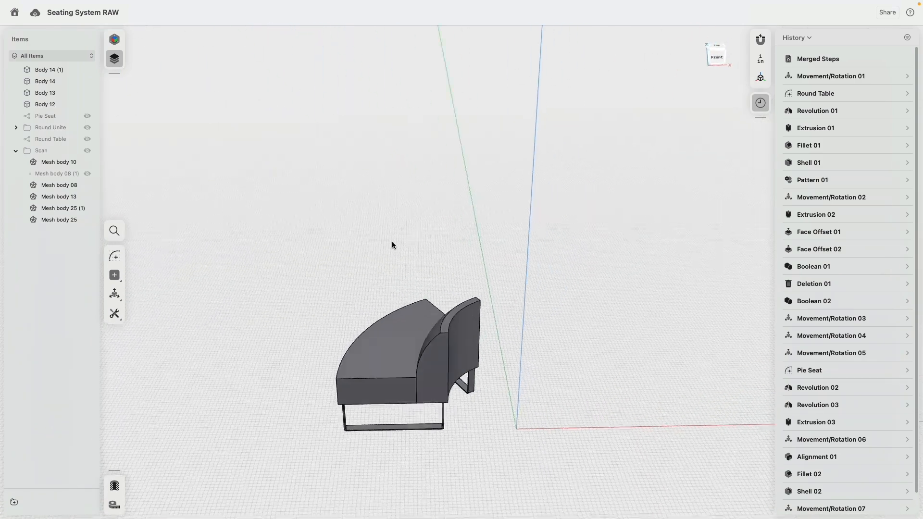
pyautogui.click(67, 104)
pyautogui.keyDown('shift'); pyautogui.click(61, 71); pyautogui.keyUp('shift')
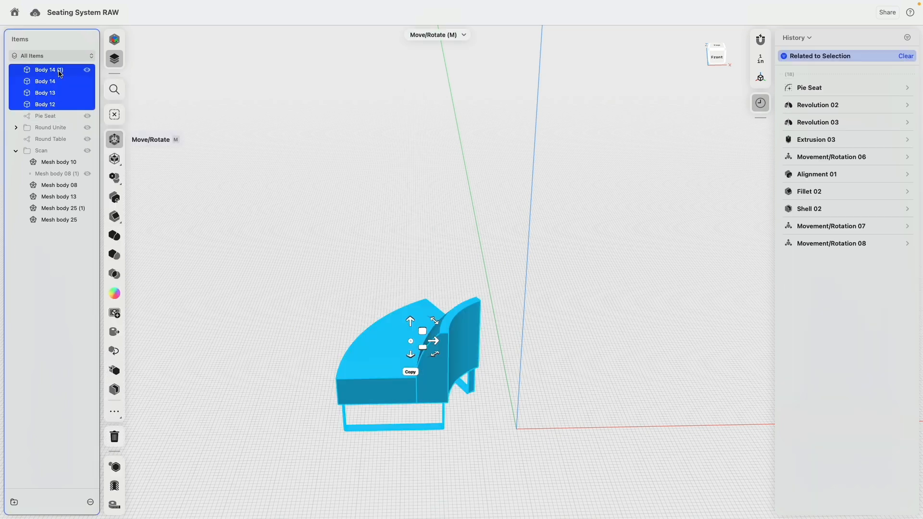
pyautogui.click(13, 503)
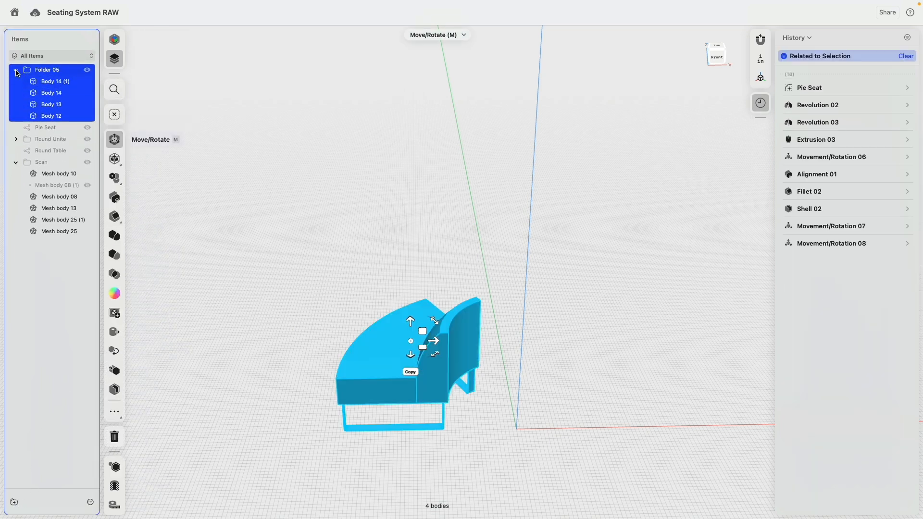
pyautogui.click(16, 70)
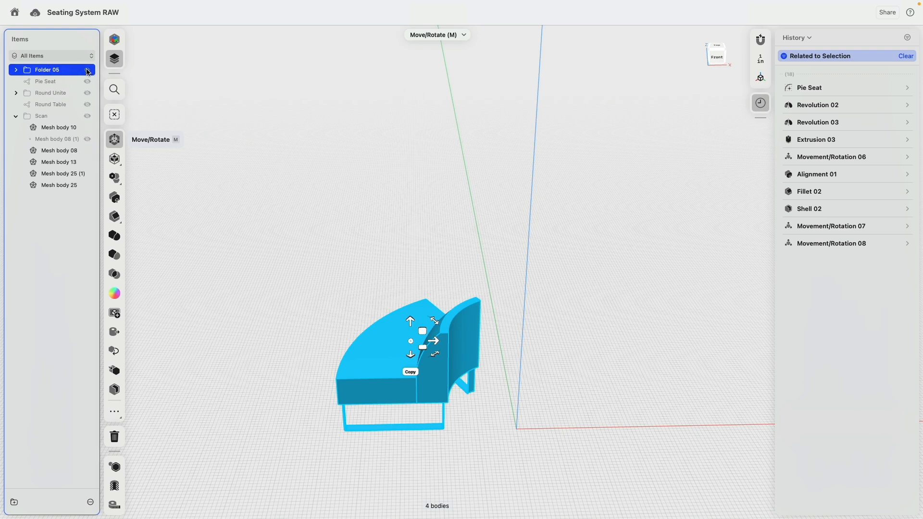
pyautogui.click(88, 71)
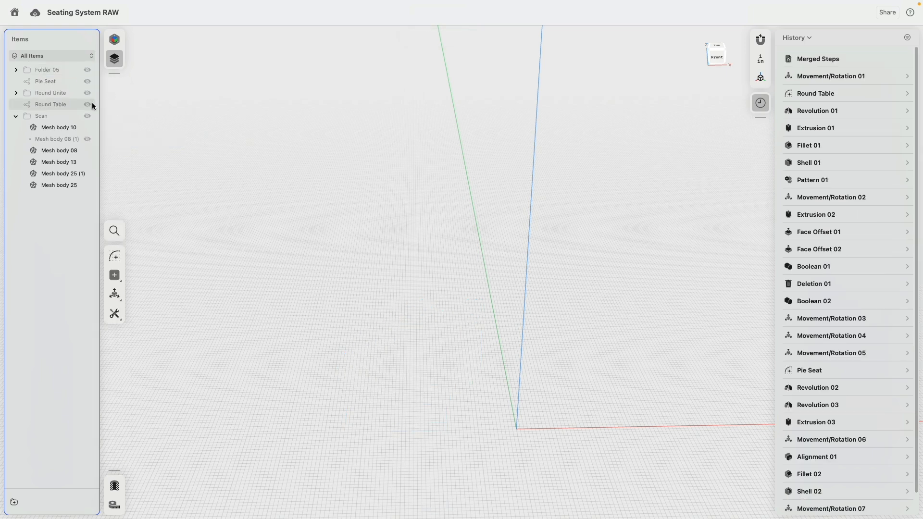
# - Show the Pie Seat sketch and open it for editing, viewed straight from the front
pyautogui.click(87, 81)
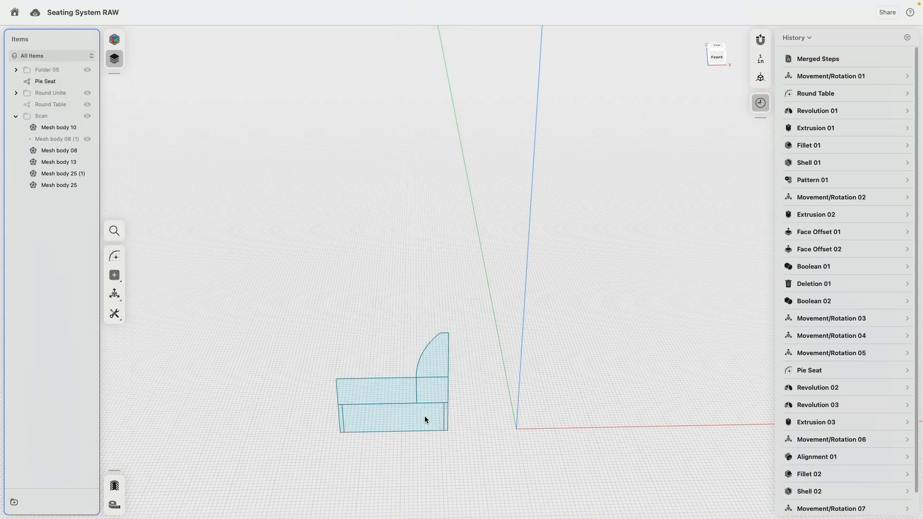
pyautogui.click(396, 378)
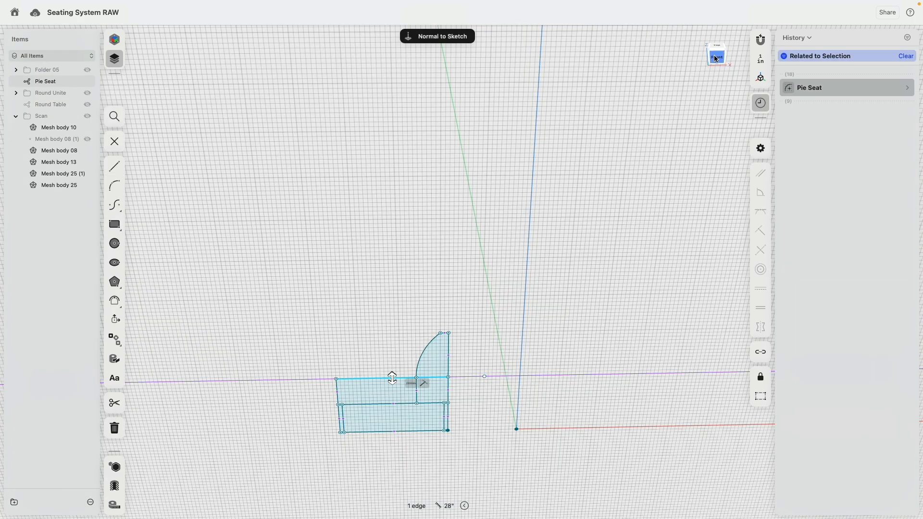
pyautogui.click(715, 58)
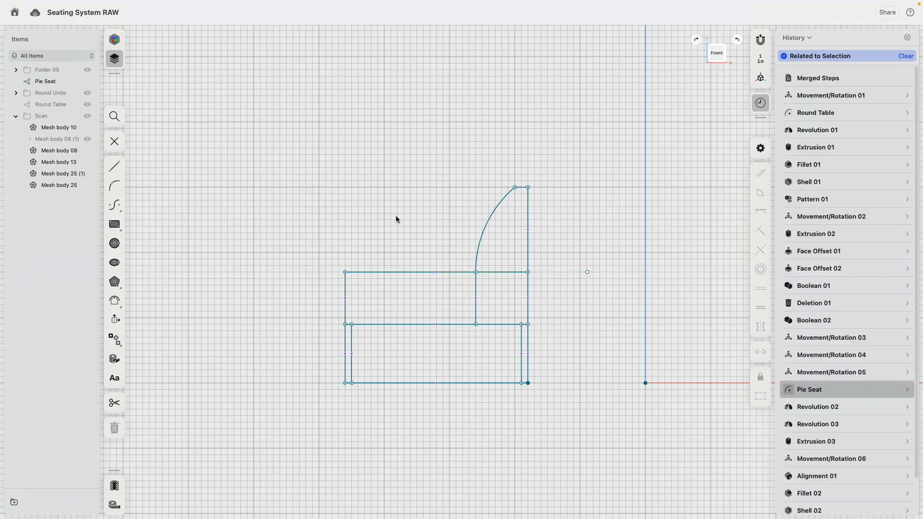
pyautogui.scroll(3, 397, 222)
pyautogui.moveTo(505, 291)
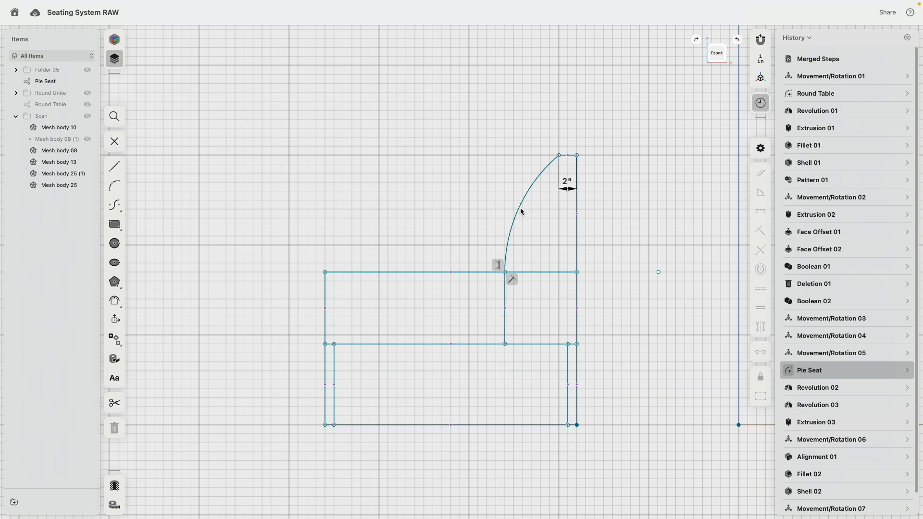
# - Draw a vertical divider in the seat block 7 in from its outer edge, and an 11 in upright with a 2 in cap above that edge
pyautogui.click(115, 167)
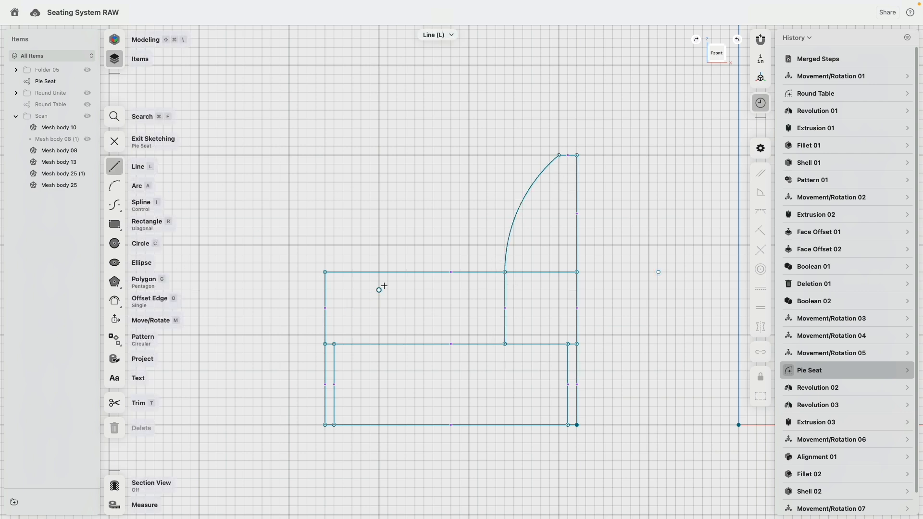
pyautogui.click(388, 272)
pyautogui.click(388, 344)
pyautogui.click(325, 272)
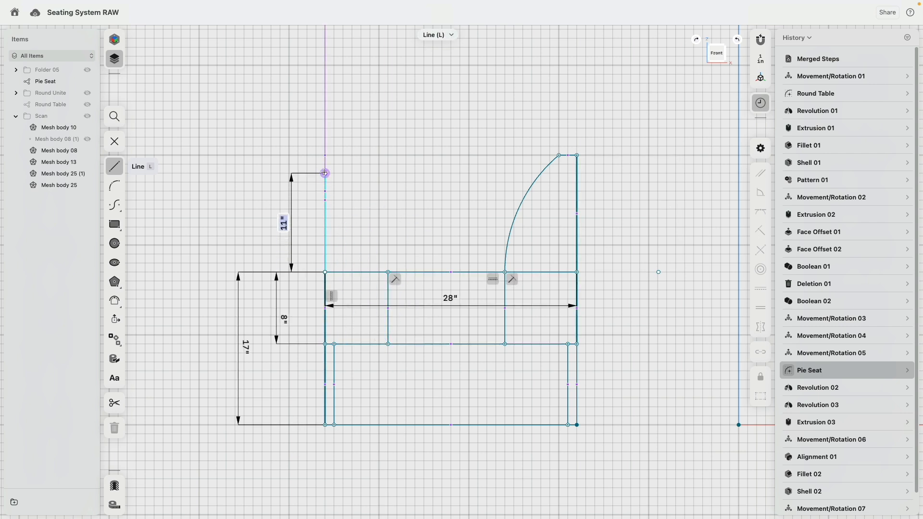
pyautogui.click(325, 173)
pyautogui.doubleClick(343, 173)
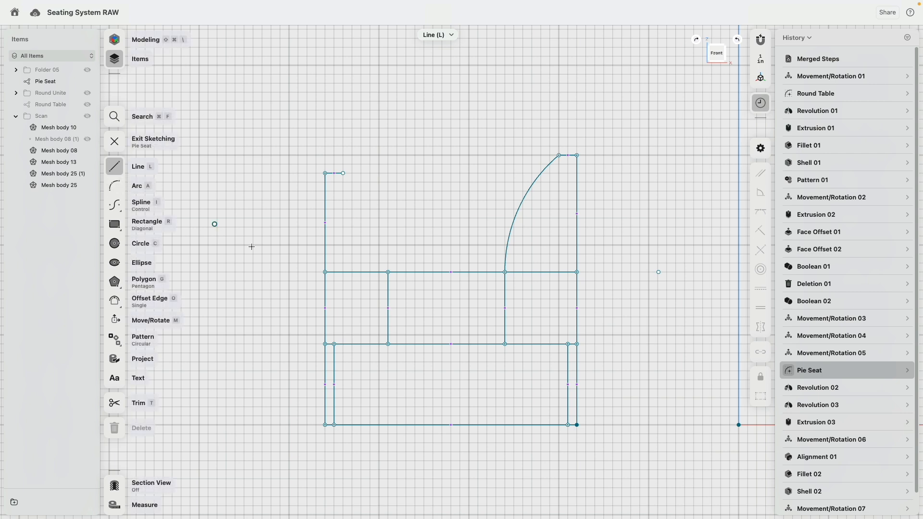
# - Apply the Horizontal/Vertical constraint to the new upright, its cap line and the new seat divider
pyautogui.click(325, 223)
pyautogui.click(387, 290)
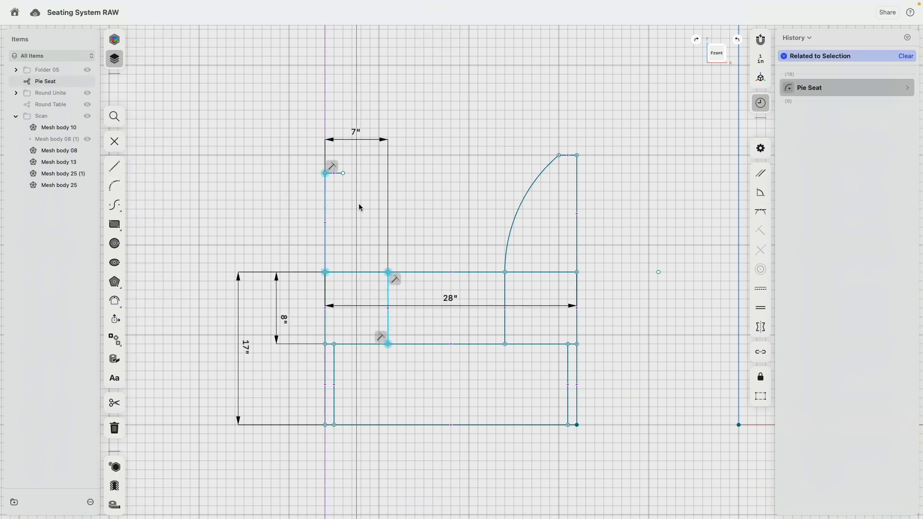
pyautogui.click(336, 173)
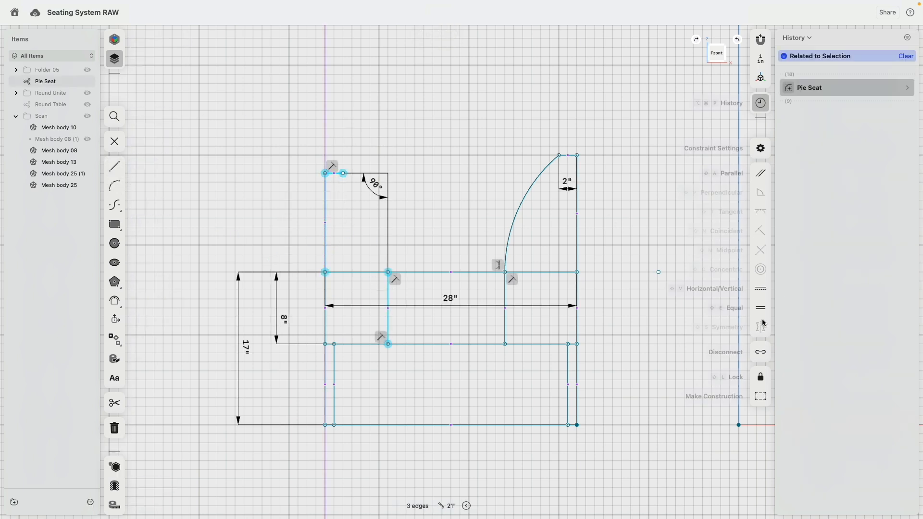
pyautogui.click(760, 290)
# - Connect the cap's free end to the new divider's upper end with a 3-point arc and make the arc tangent to the divider
pyautogui.click(114, 184)
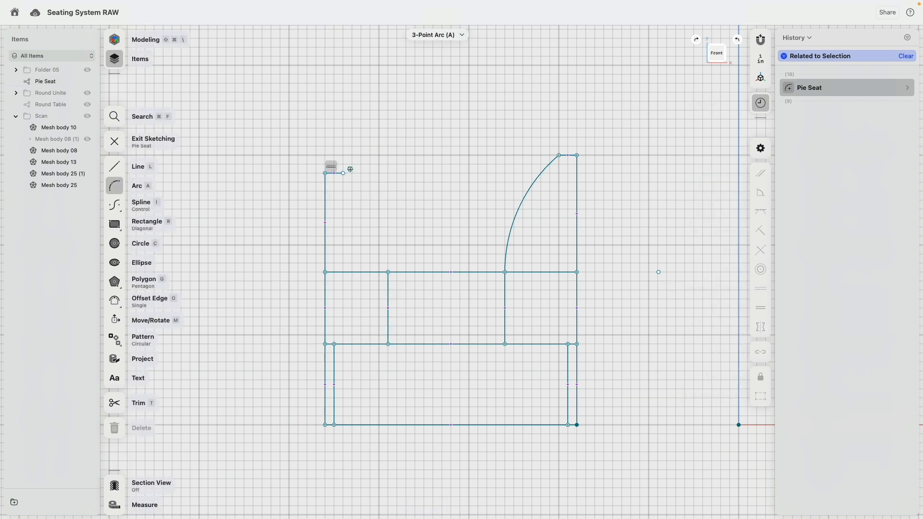
pyautogui.click(343, 173)
pyautogui.click(388, 273)
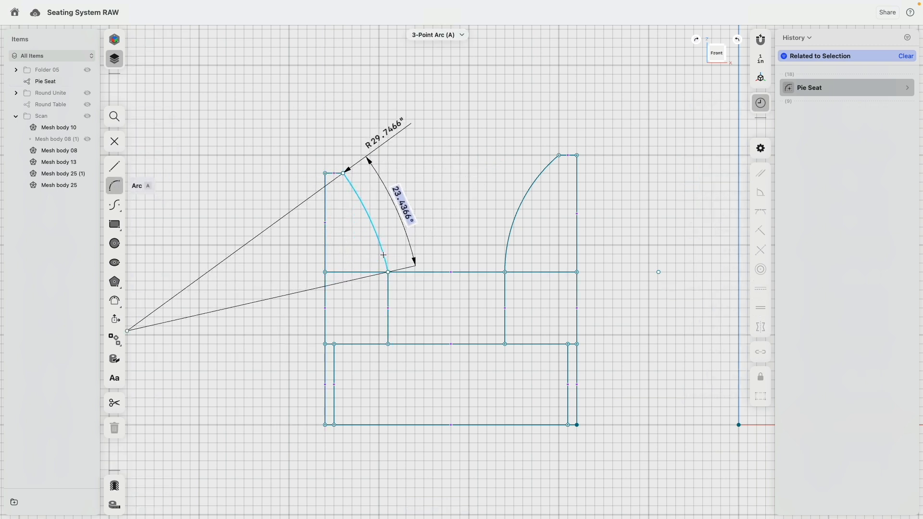
pyautogui.click(383, 253)
pyautogui.press('Escape')
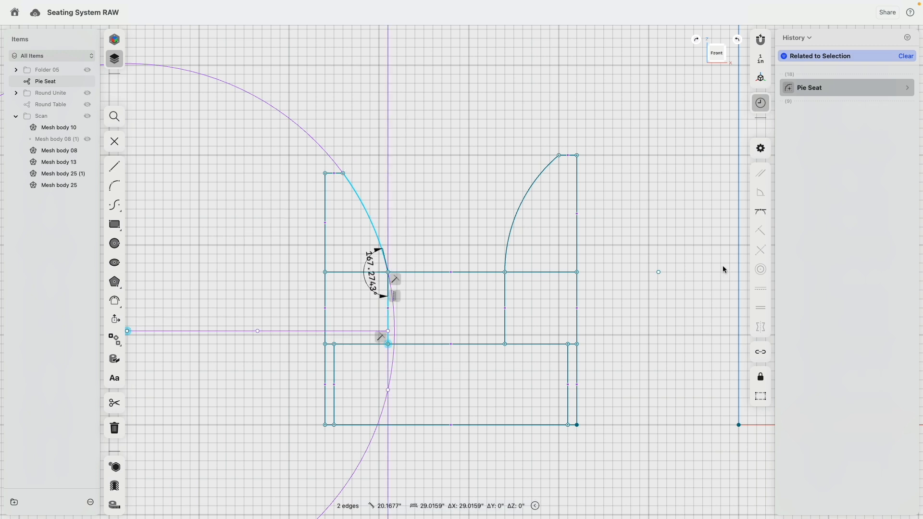
pyautogui.click(761, 212)
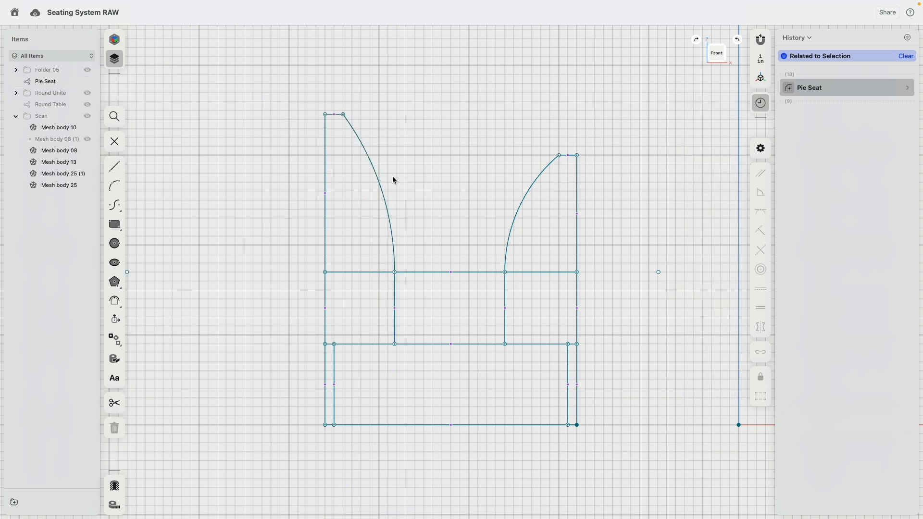
# - Make the two backrest arcs equal and pull the new profile's free cap endpoint back over the seat
pyautogui.click(381, 183)
pyautogui.click(519, 210)
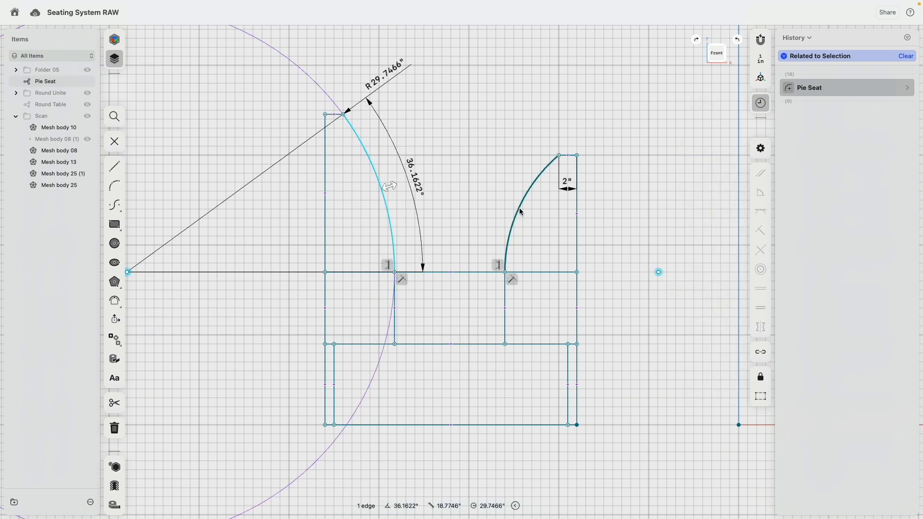
pyautogui.click(761, 310)
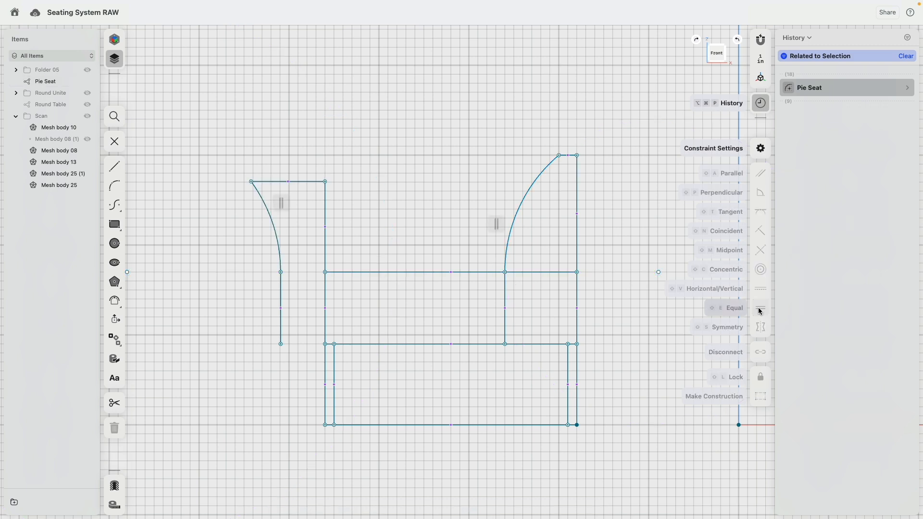
pyautogui.moveTo(251, 185); pyautogui.dragTo(358, 183)
# - Apply Equal constraints between the two backrests' cap lines and between their outer uprights
pyautogui.click(349, 182)
pyautogui.click(569, 156)
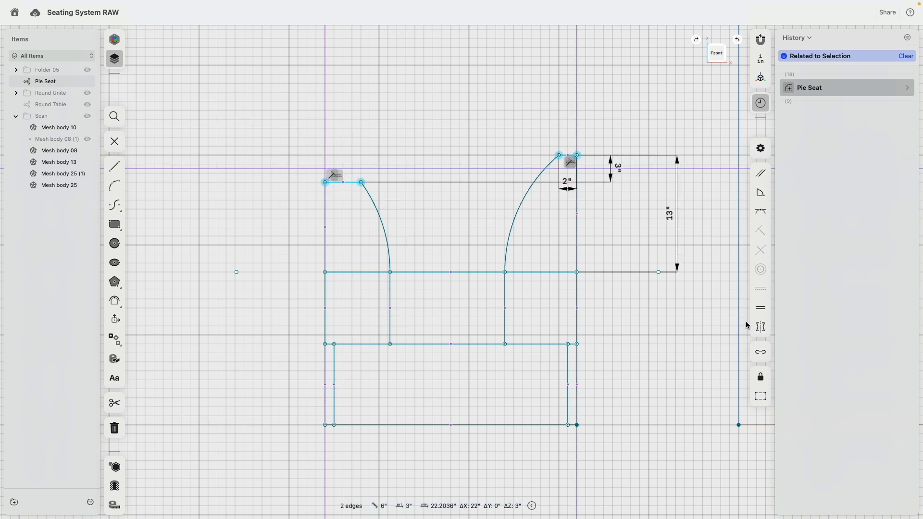
pyautogui.click(761, 308)
pyautogui.click(327, 239)
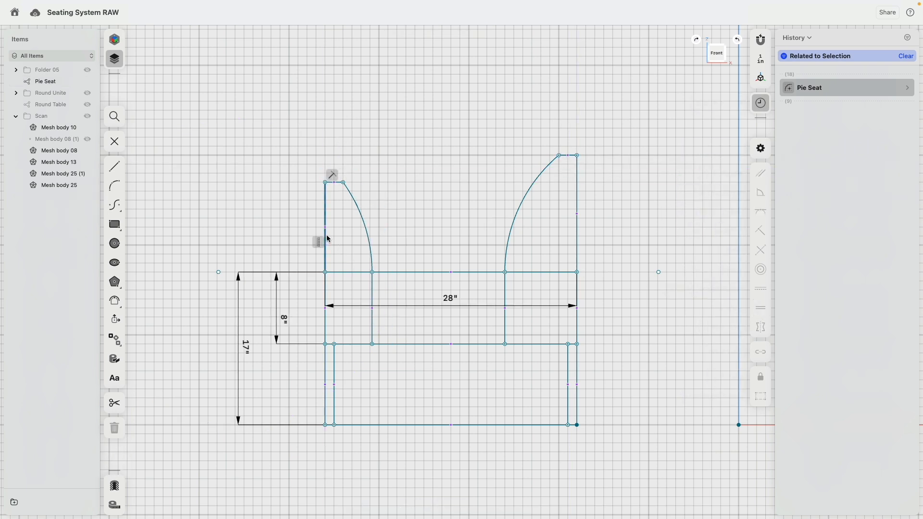
pyautogui.click(578, 227)
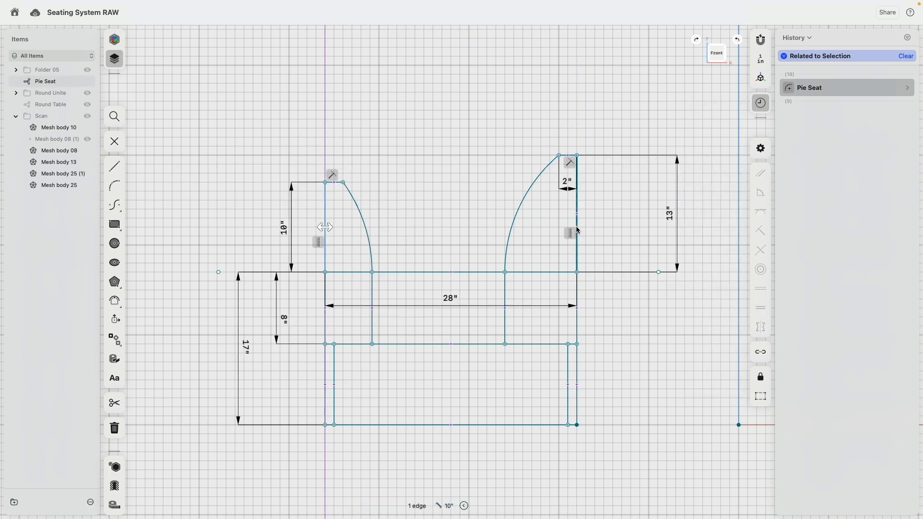
pyautogui.click(761, 308)
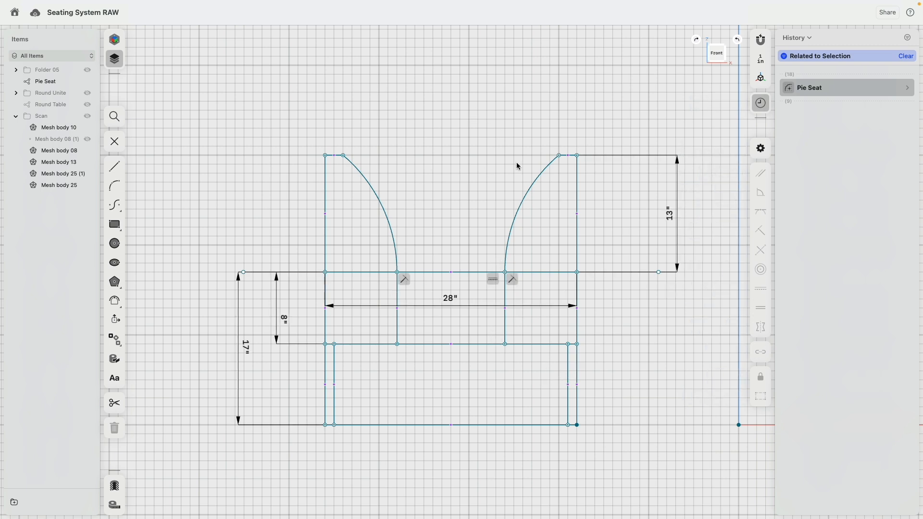
pyautogui.click(347, 161)
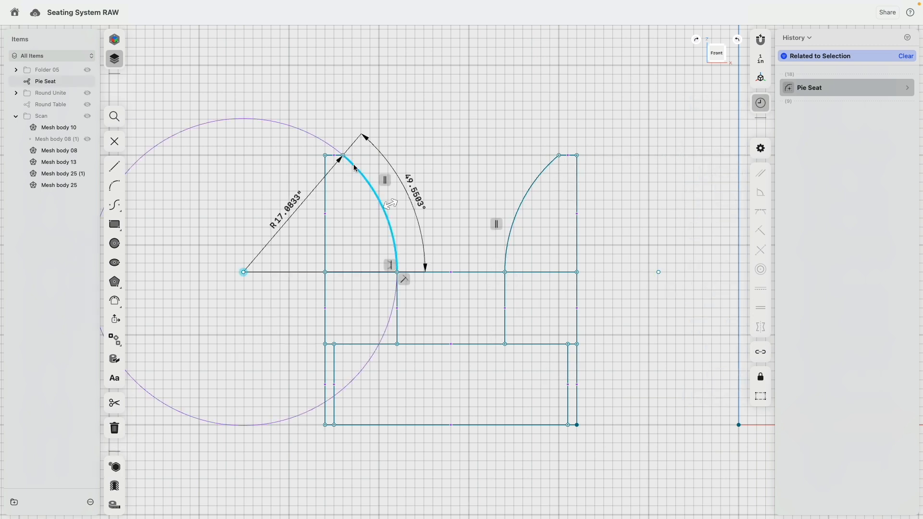
pyautogui.click(335, 156)
pyautogui.click(325, 168)
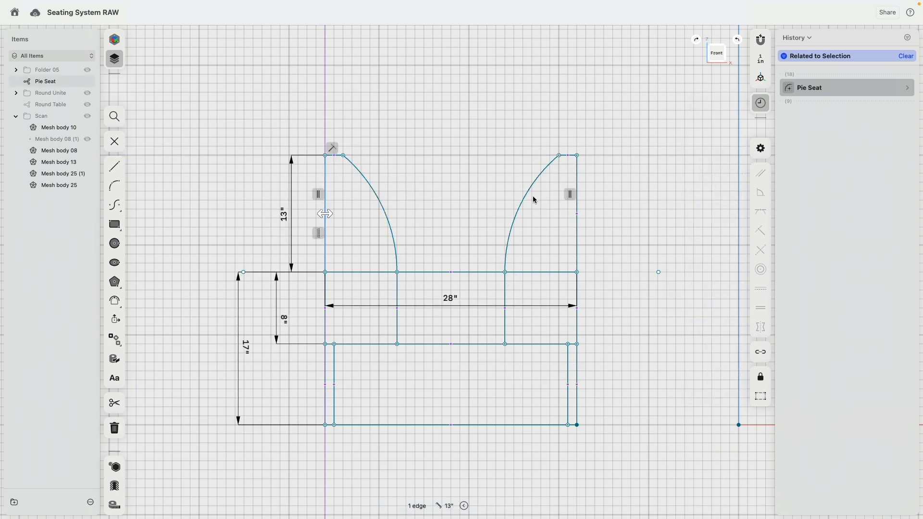
pyautogui.click(529, 186)
pyautogui.click(631, 135)
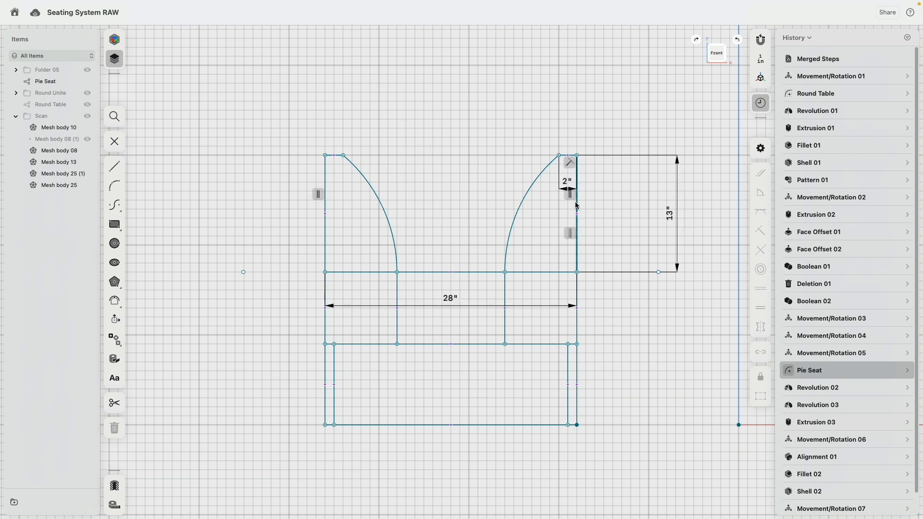
# - Test the linked backrest profiles by setting the backrest height to 10 in and returning it to 13 in
pyautogui.click(669, 218)
pyautogui.write('10')
pyautogui.press('Return')
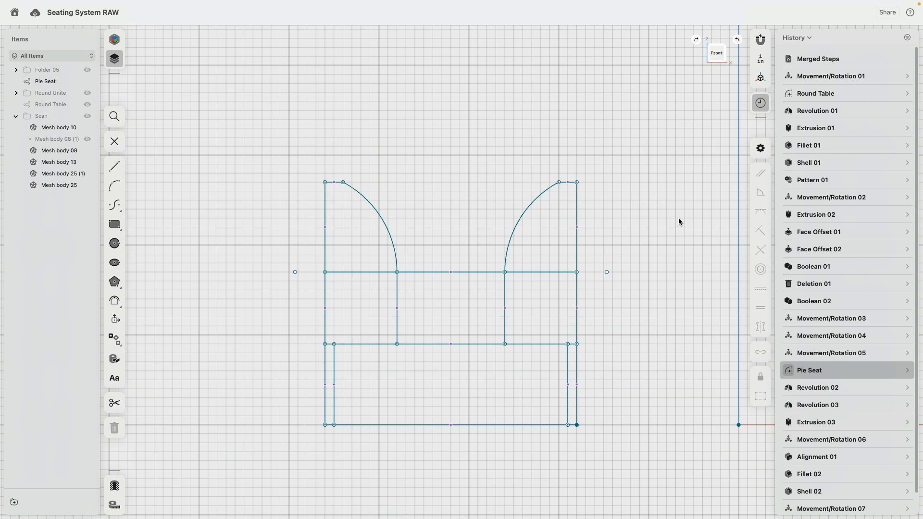
pyautogui.click(669, 222)
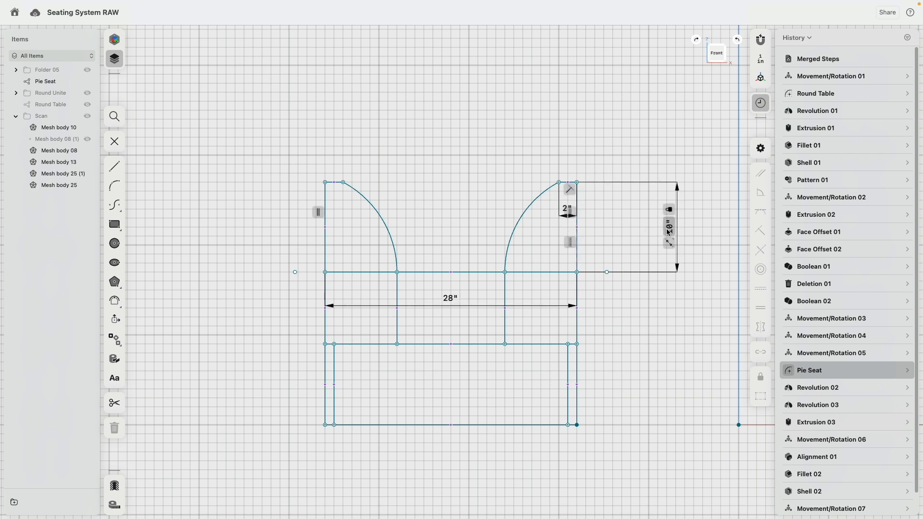
pyautogui.write('13')
pyautogui.press('Return')
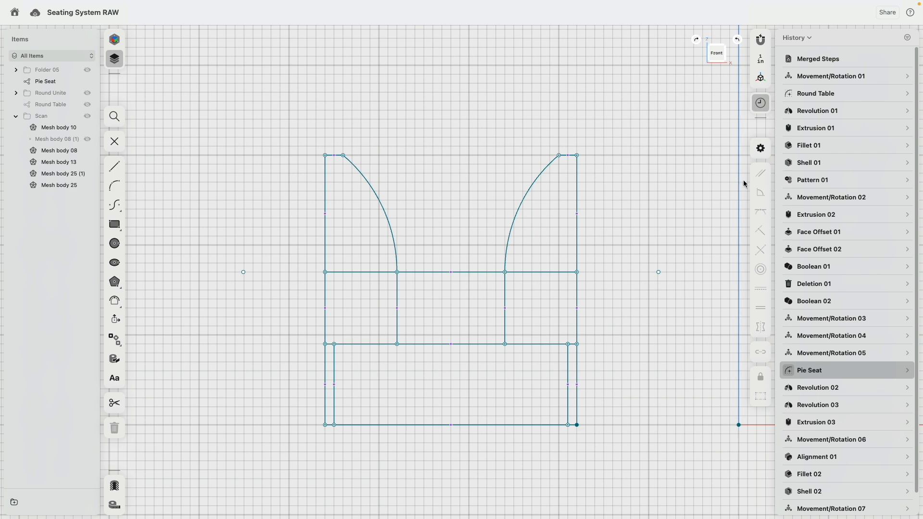
# - Finish editing the Pie Seat sketch and return to the 3D model
pyautogui.click(577, 376)
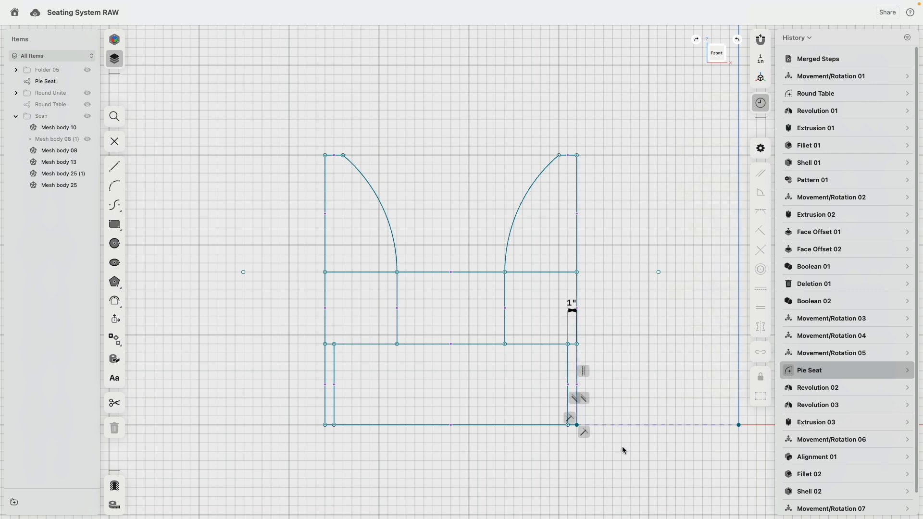
pyautogui.click(658, 419)
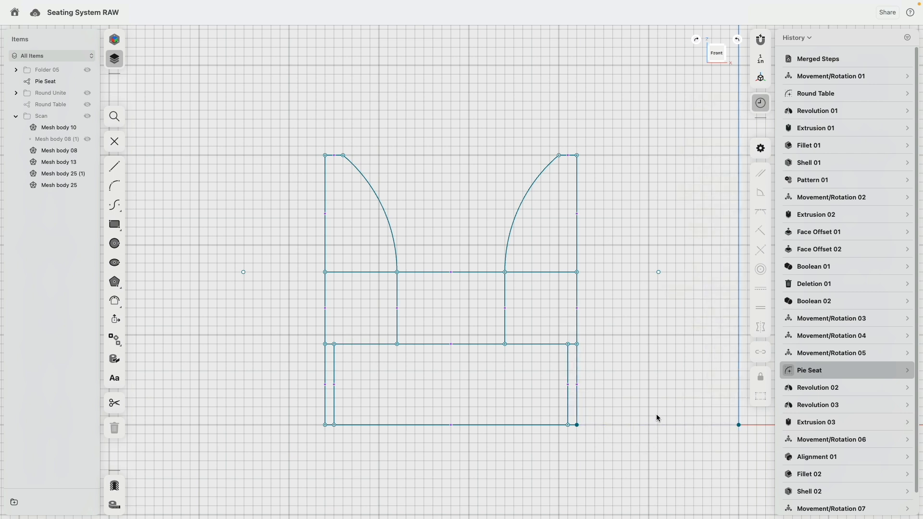
pyautogui.click(114, 143)
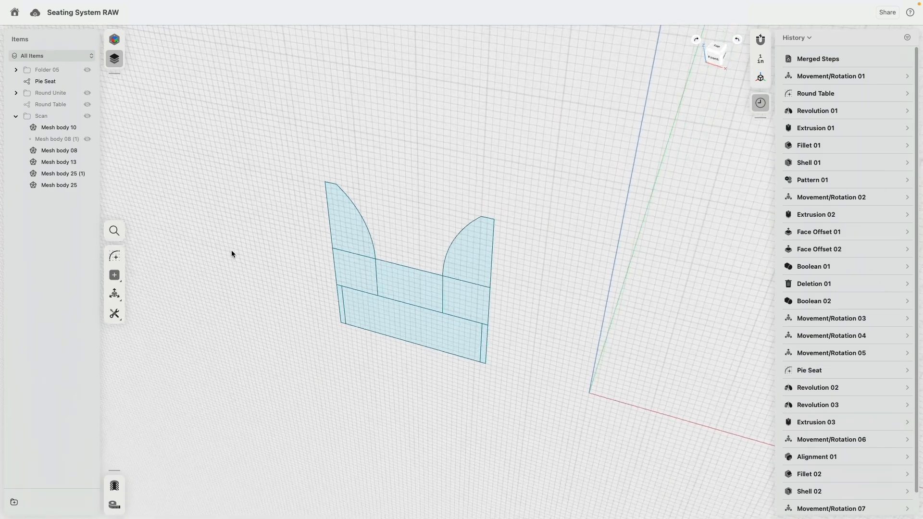
# - Revolve the middle and inner seat profiles 60° around the Z axis into a curved seat body
pyautogui.click(406, 278)
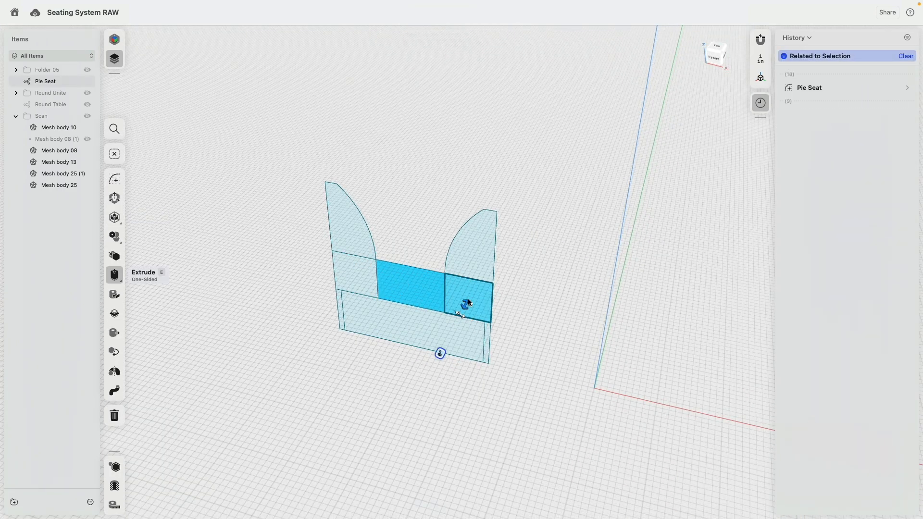
pyautogui.click(600, 342)
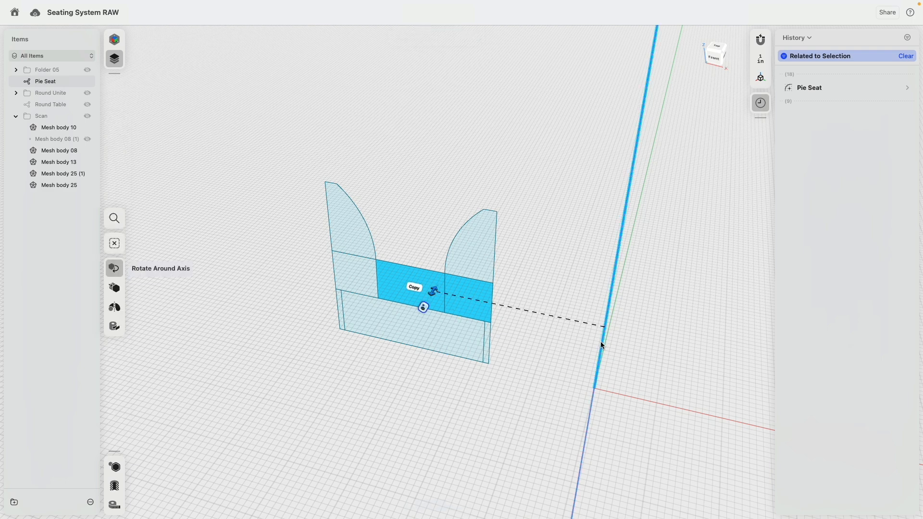
pyautogui.click(115, 308)
pyautogui.moveTo(459, 315); pyautogui.dragTo(470, 417)
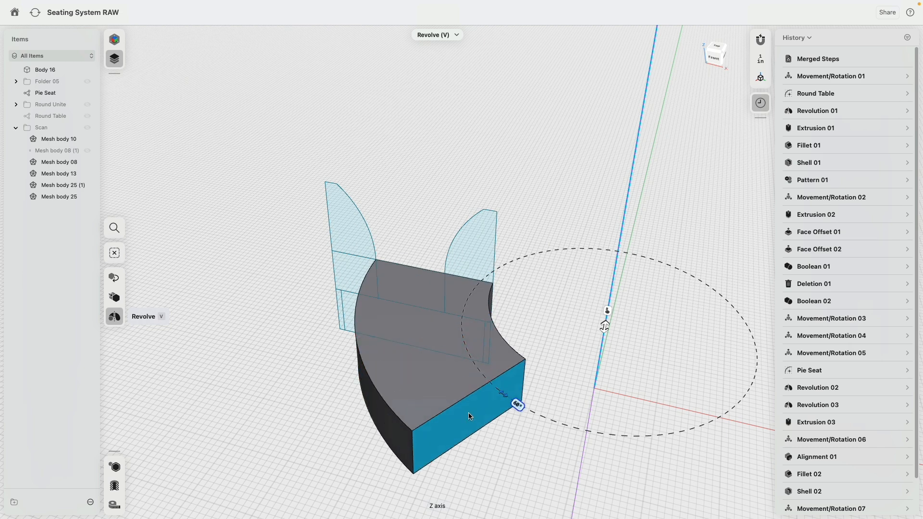
pyautogui.click(276, 354)
# - Revolve the two outer backrest profiles 60° around the Z axis into a separate curved backrest body
pyautogui.click(348, 268)
pyautogui.click(347, 224)
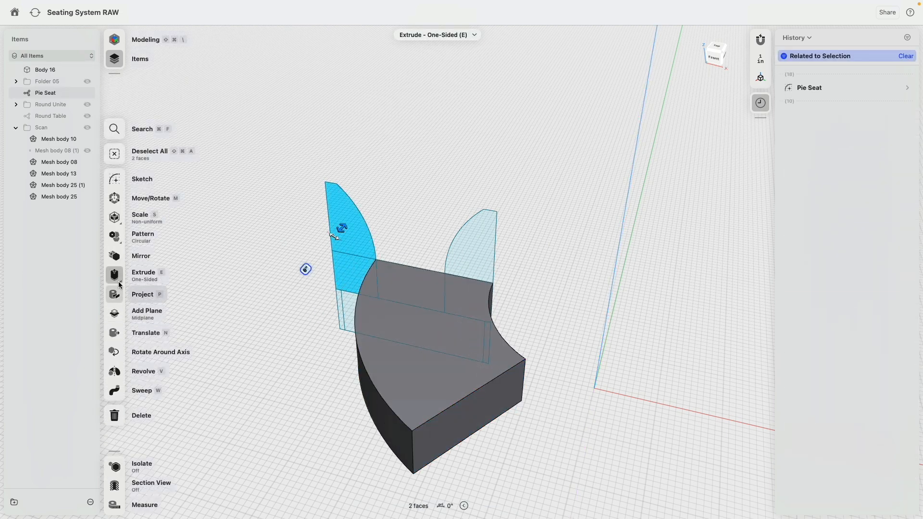
pyautogui.click(113, 373)
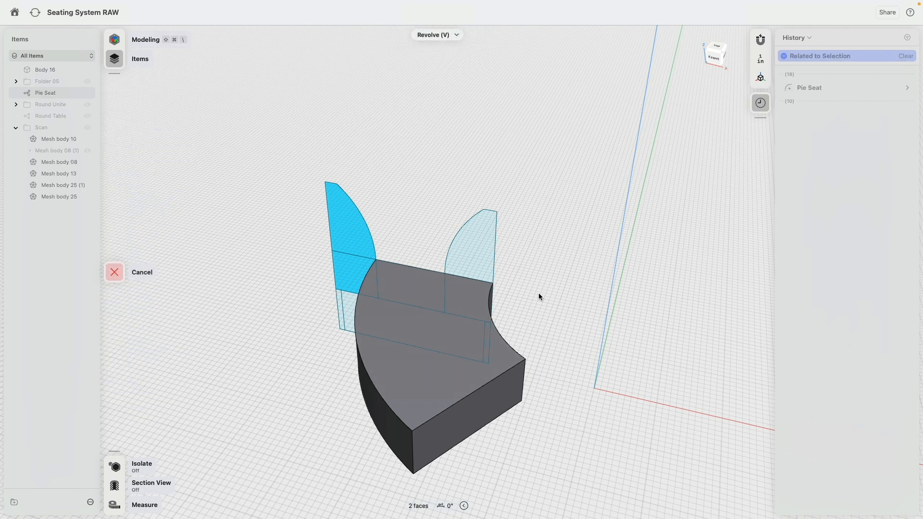
pyautogui.click(610, 296)
pyautogui.moveTo(352, 226); pyautogui.dragTo(358, 419)
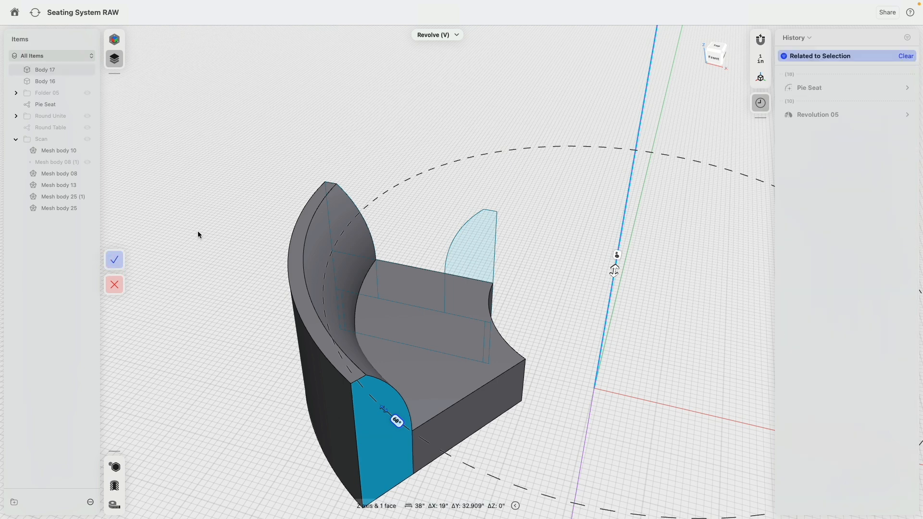
pyautogui.click(114, 259)
# - Group the new curved backrest and seat bodies into a new folder
pyautogui.scroll(-5, 232, 248)
pyautogui.moveTo(196, 180); pyautogui.dragTo(141, 170, button='right')
pyautogui.doubleClick(262, 273)
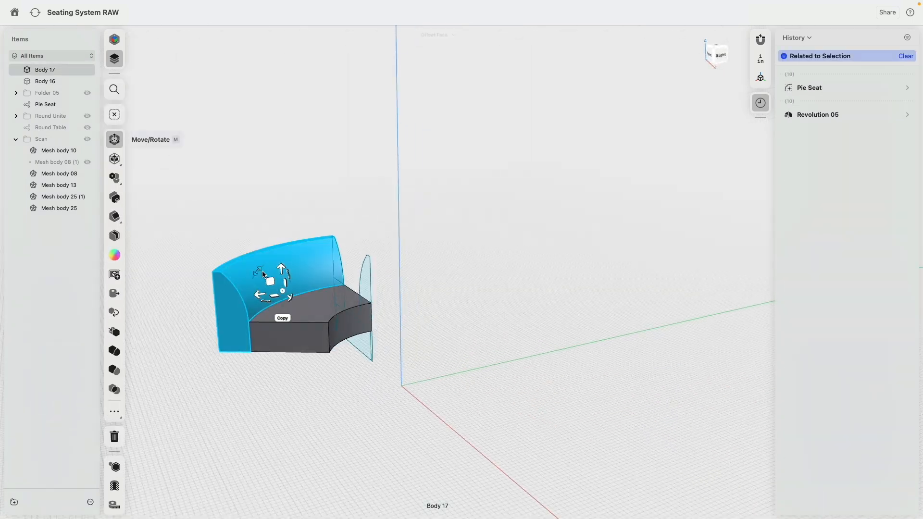
pyautogui.click(271, 333)
pyautogui.click(14, 503)
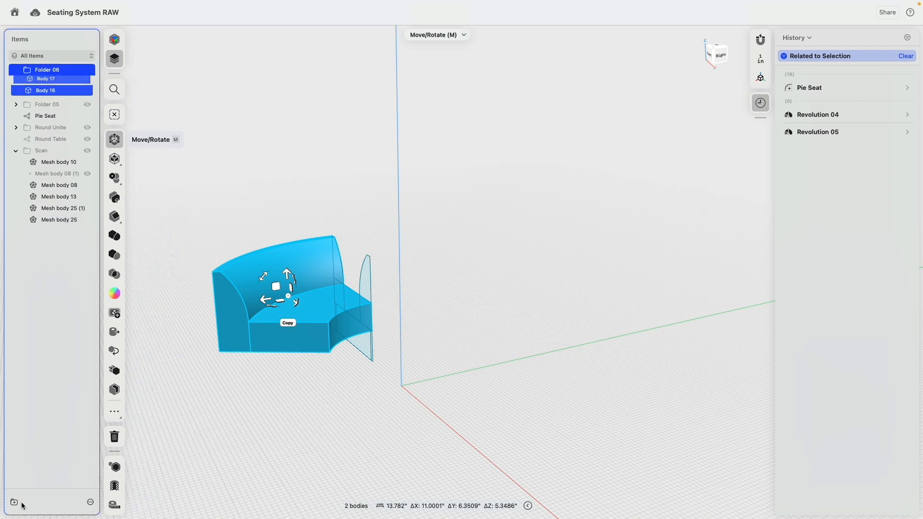
pyautogui.click(179, 89)
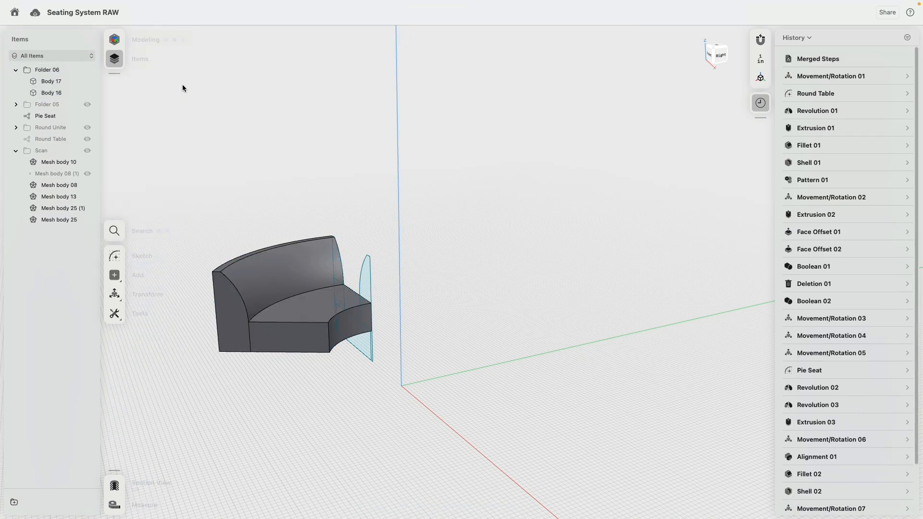
# - Show Folder 05 and mirror the first seat's two leg frames across the XZ plane, keeping the originals
pyautogui.click(87, 104)
pyautogui.scroll(5, 402, 324)
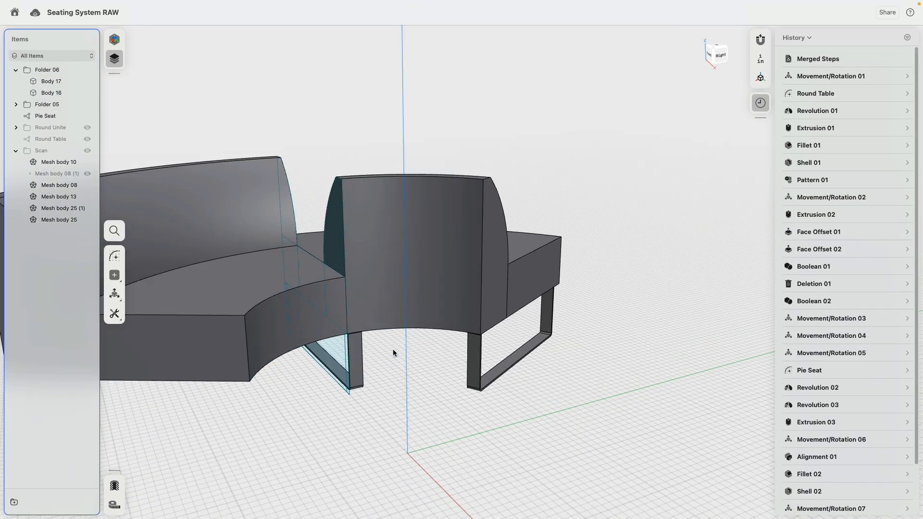
pyautogui.click(364, 357)
pyautogui.doubleClick(358, 355)
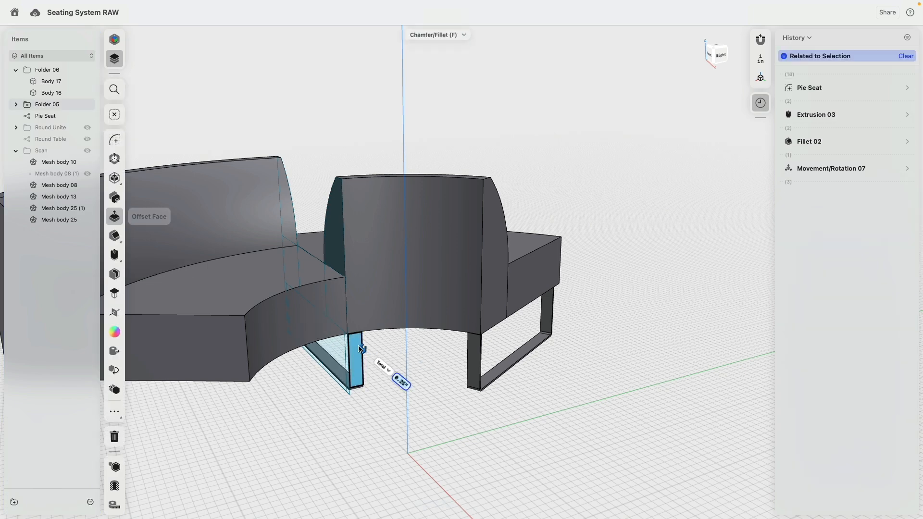
pyautogui.click(471, 361)
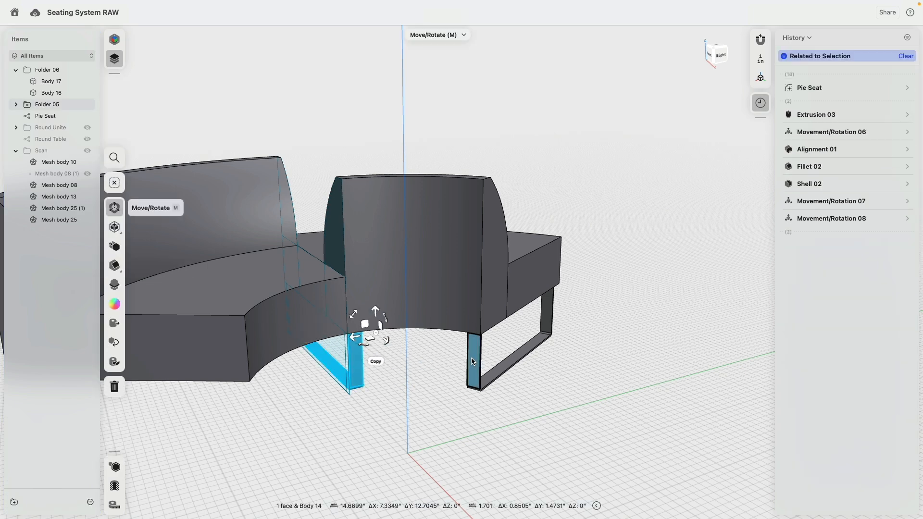
pyautogui.keyDown('shift'); pyautogui.doubleClick(472, 362); pyautogui.keyUp('shift')
pyautogui.scroll(-3, 417, 372)
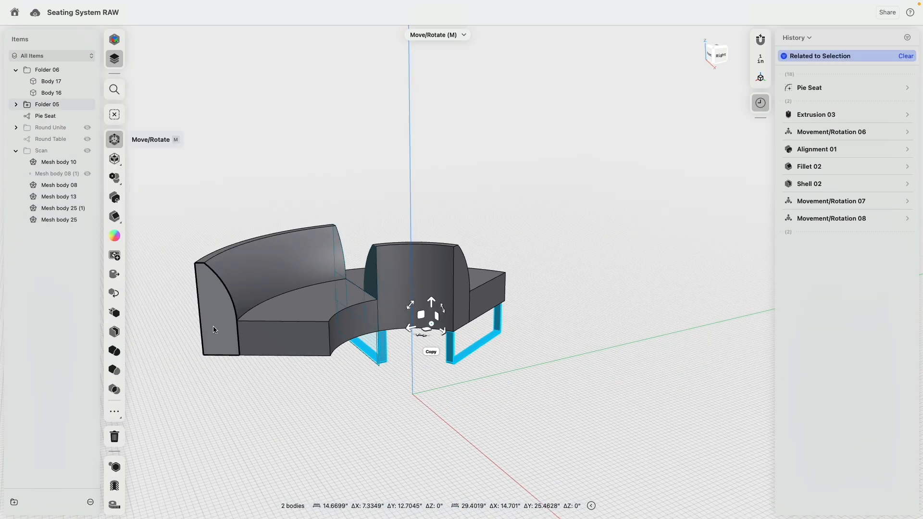
pyautogui.click(114, 316)
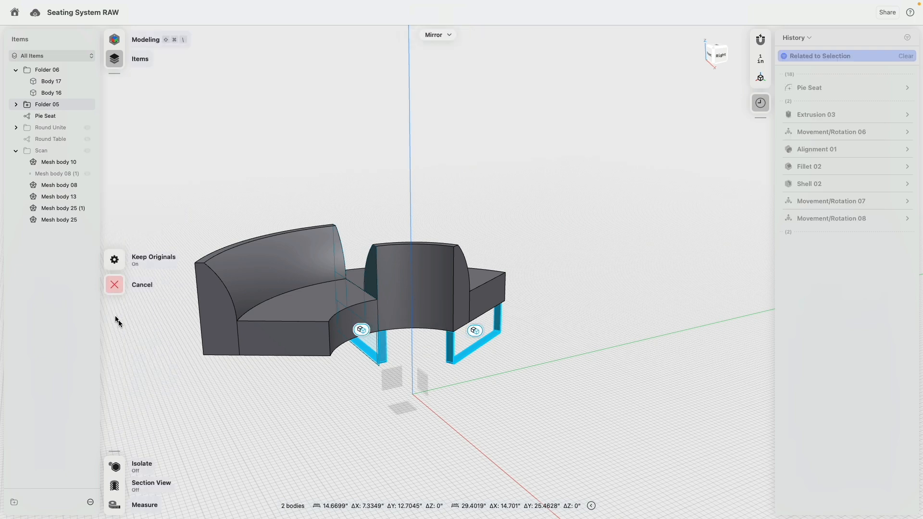
pyautogui.click(423, 379)
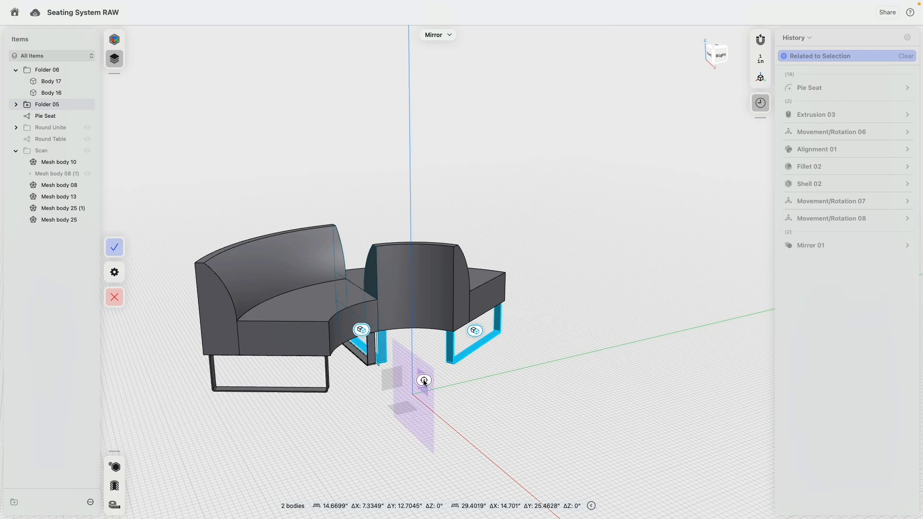
pyautogui.click(114, 249)
pyautogui.moveTo(398, 453)
pyautogui.mouseDown(button='right')
pyautogui.moveTo(408, 379)
pyautogui.moveTo(492, 405)
pyautogui.moveTo(468, 388)
pyautogui.moveTo(464, 371)
pyautogui.moveTo(399, 453)
pyautogui.moveTo(414, 452)
pyautogui.mouseUp(button='right')
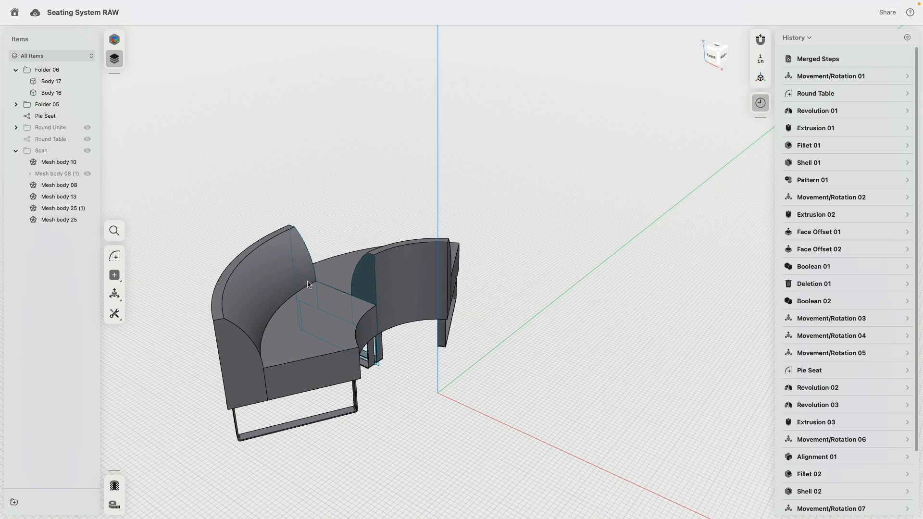
# - Move the two mirrored leg frames from Folder 05 into Folder 06
pyautogui.moveTo(387, 386); pyautogui.dragTo(309, 363, button='right')
pyautogui.click(309, 363)
pyautogui.press('m')
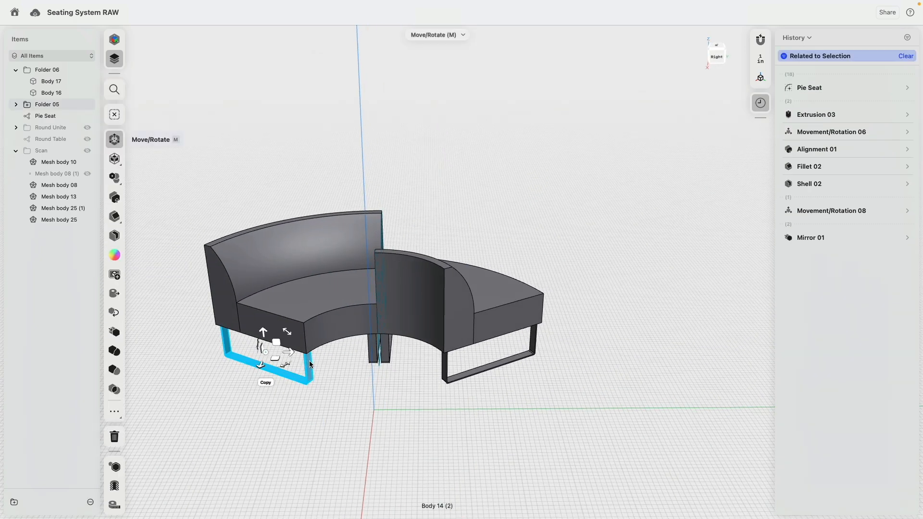
pyautogui.scroll(5, 371, 357)
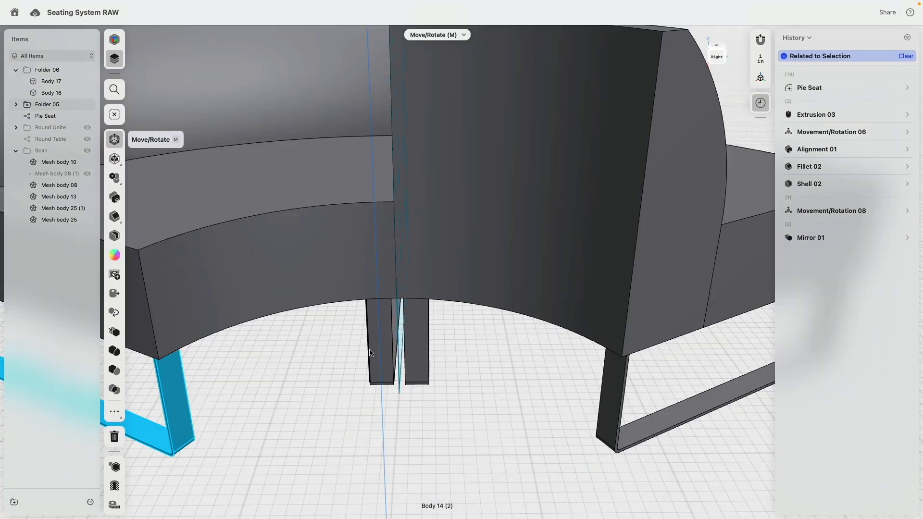
pyautogui.click(370, 352)
pyautogui.scroll(-5, 222, 397)
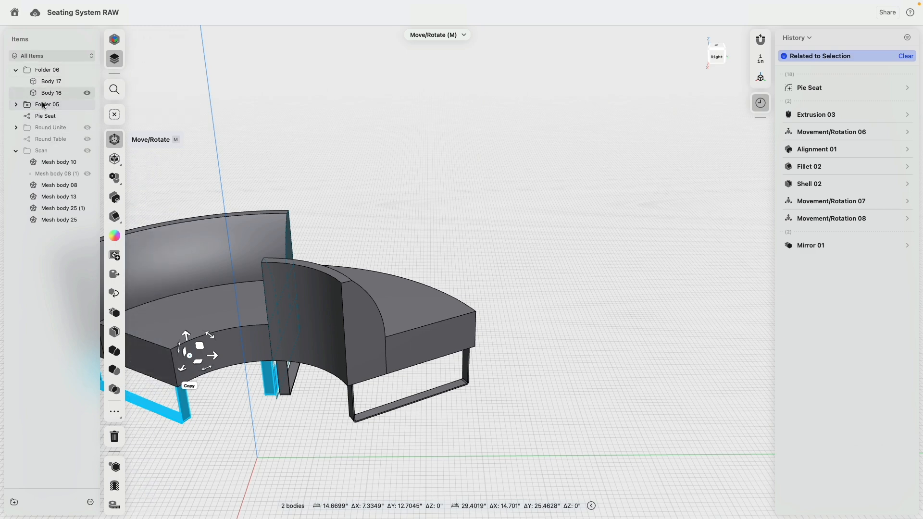
pyautogui.click(13, 104)
pyautogui.moveTo(62, 116); pyautogui.dragTo(54, 72)
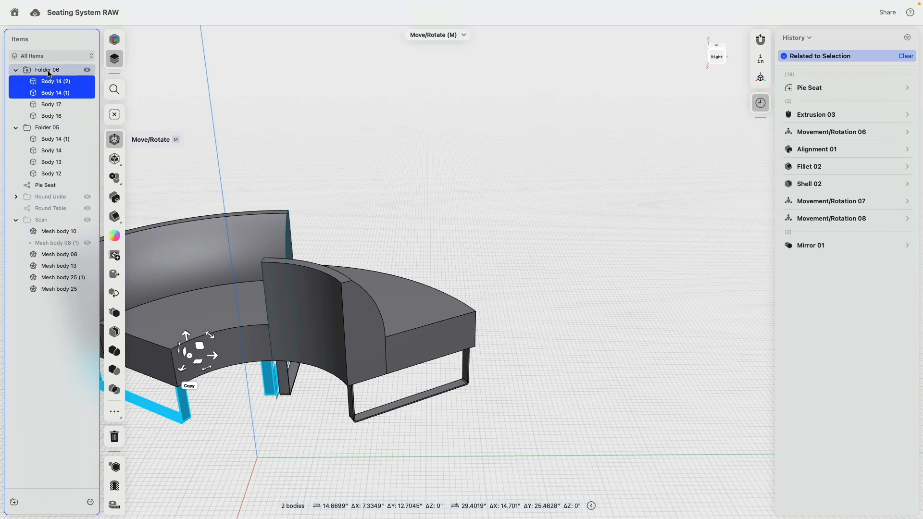
# - Rename Folder 05 as Pie Seat Inside
pyautogui.click(52, 129)
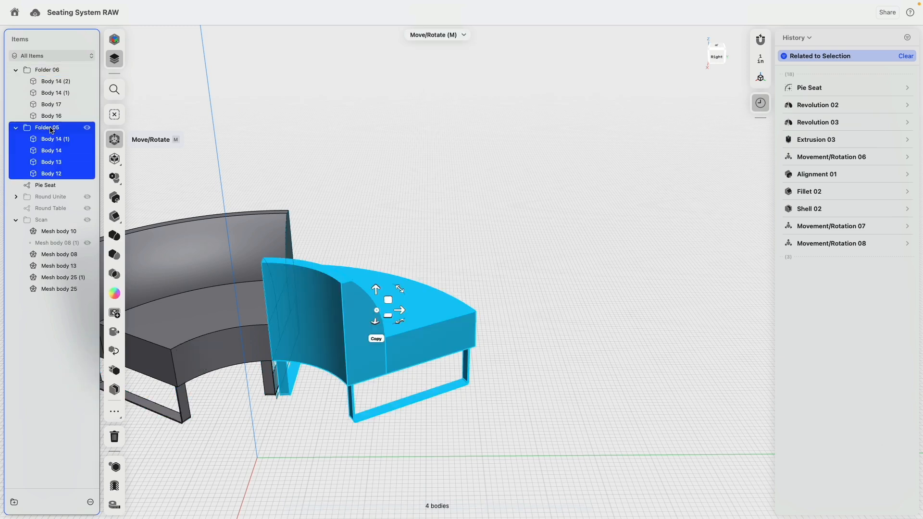
pyautogui.rightClick(52, 130)
pyautogui.click(139, 142)
pyautogui.write('Pie Steat Inide')
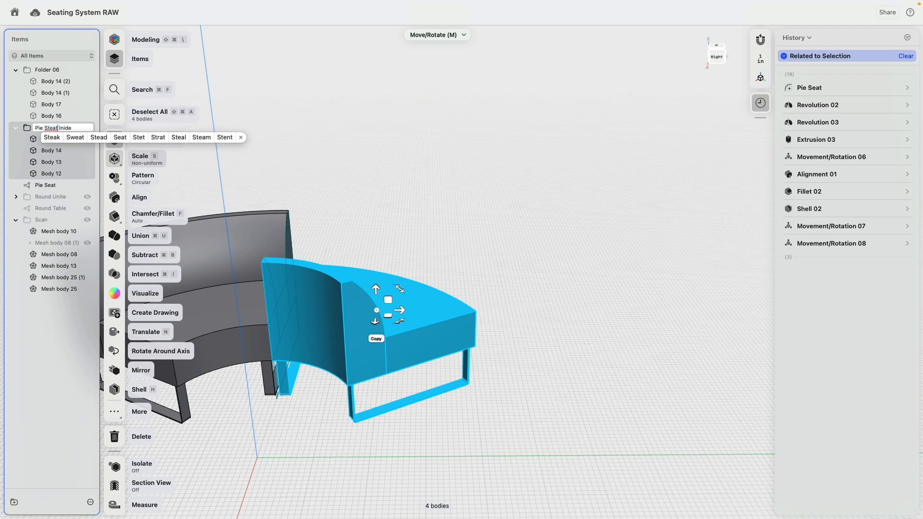
pyautogui.press('Left')
pyautogui.press('Left')
pyautogui.press('Left')
pyautogui.press('BackSpace')
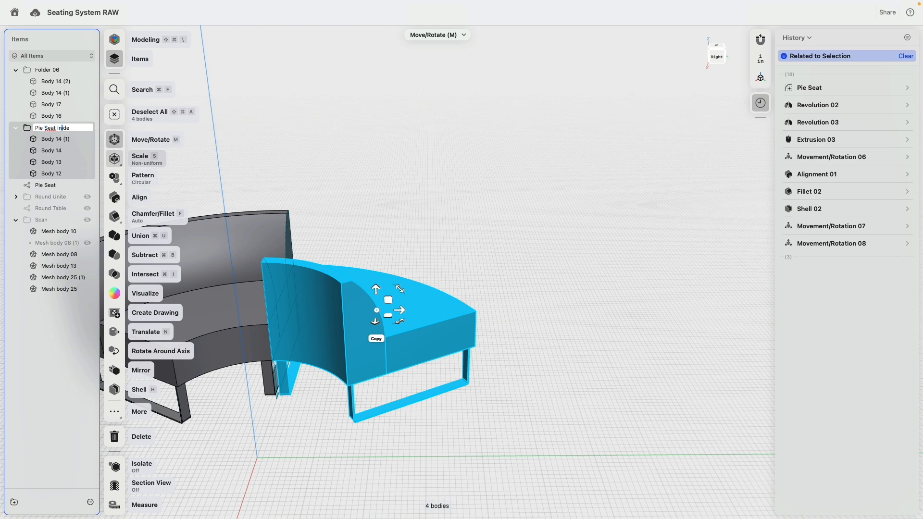
pyautogui.write('s')
pyautogui.press('Return')
# - Rename Folder 06 as Pie Seat Outside
pyautogui.click(50, 71)
pyautogui.rightClick(50, 71)
pyautogui.click(78, 85)
pyautogui.write('Pie ')
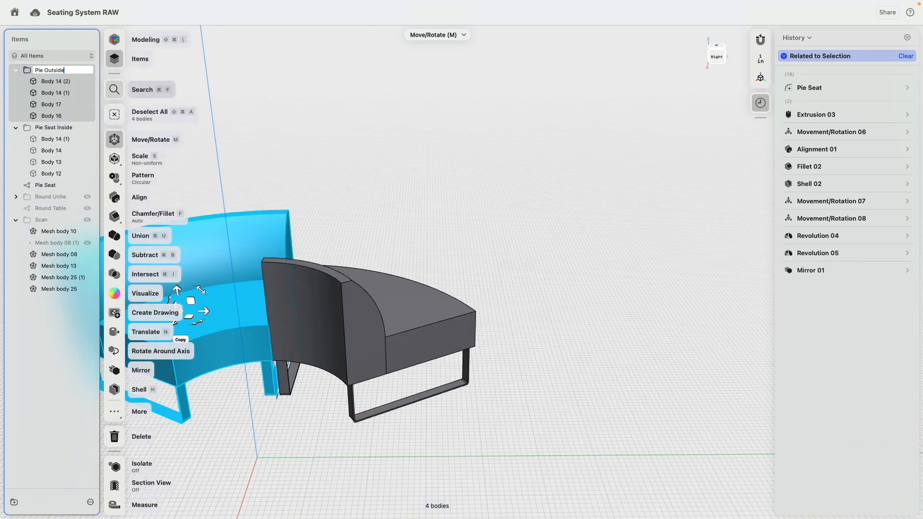
pyautogui.write('Seat')
pyautogui.press('Return')
pyautogui.click(503, 226)
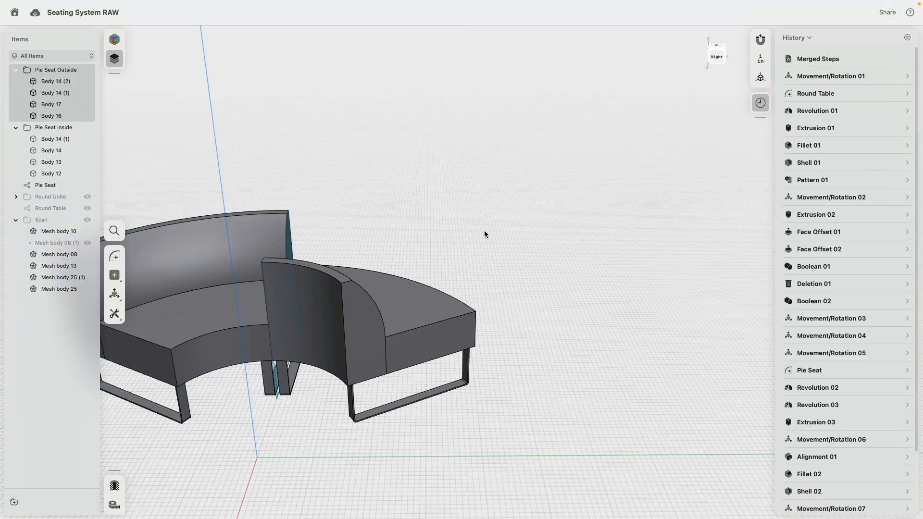
# - Show the Round Table sketch and hide the Pie Seat Outside and Pie Seat Inside folders
pyautogui.moveTo(382, 178); pyautogui.dragTo(524, 159, button='right')
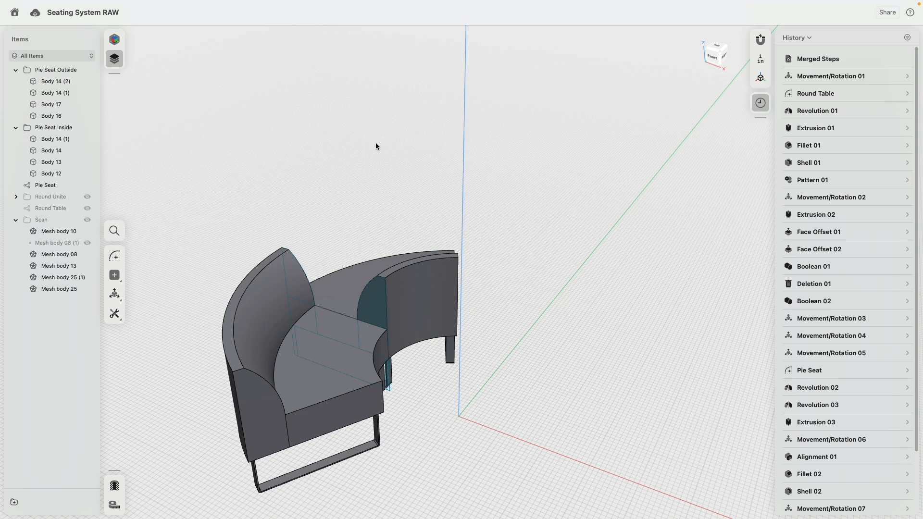
pyautogui.click(88, 210)
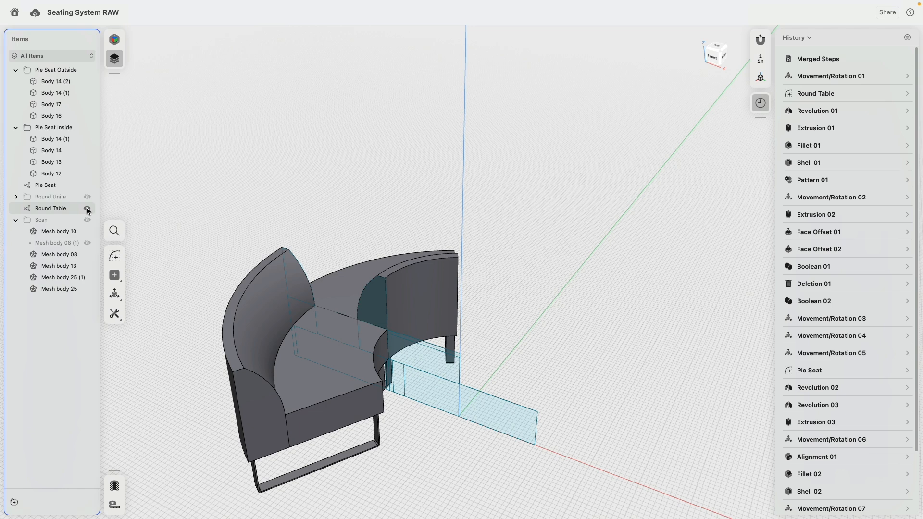
pyautogui.click(87, 69)
pyautogui.click(87, 127)
pyautogui.moveTo(303, 398)
pyautogui.mouseDown(button='right')
pyautogui.moveTo(325, 391)
pyautogui.moveTo(327, 372)
pyautogui.moveTo(337, 385)
pyautogui.mouseUp(button='right')
pyautogui.click(396, 355)
pyautogui.scroll(6, 397, 353)
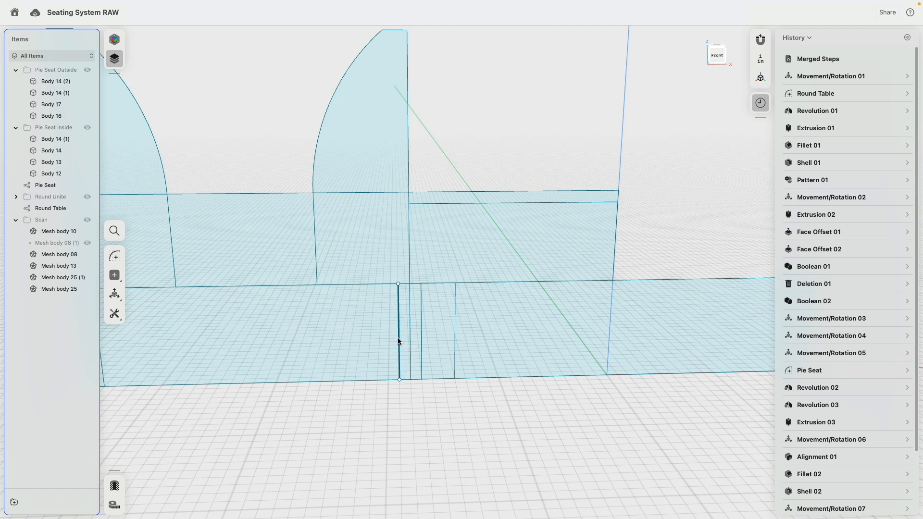
pyautogui.scroll(-6, 415, 440)
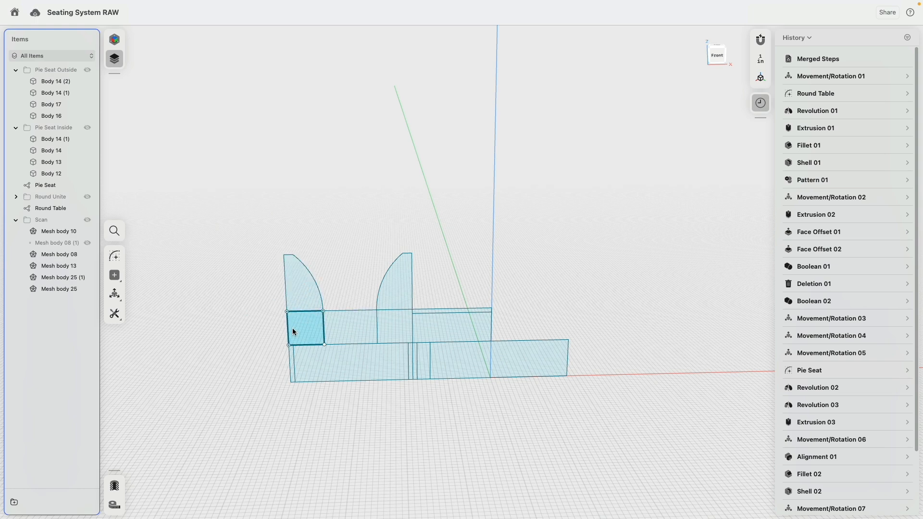
# - Add a horizontal line to the Pie Seat sketch across the outer backrest section, just below the seat's top line, and finish the sketch
pyautogui.doubleClick(350, 312)
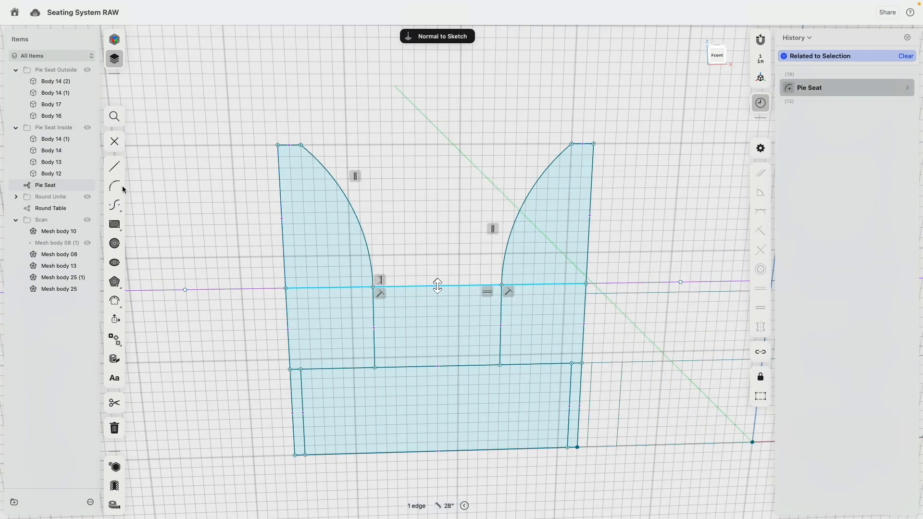
pyautogui.click(114, 167)
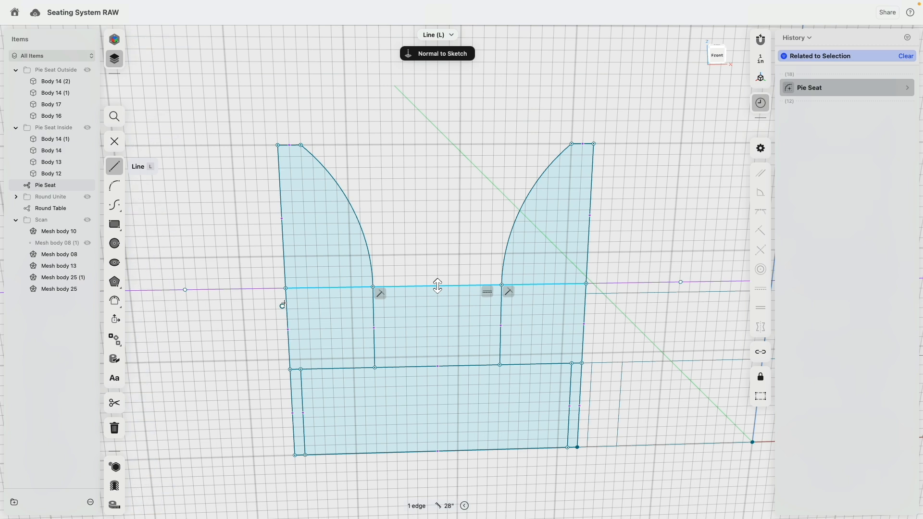
pyautogui.click(286, 298)
pyautogui.click(373, 297)
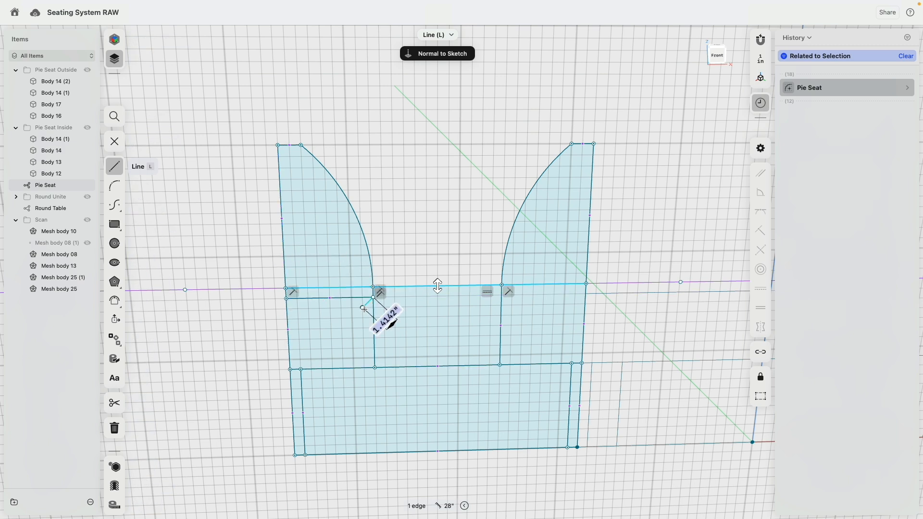
pyautogui.click(500, 295)
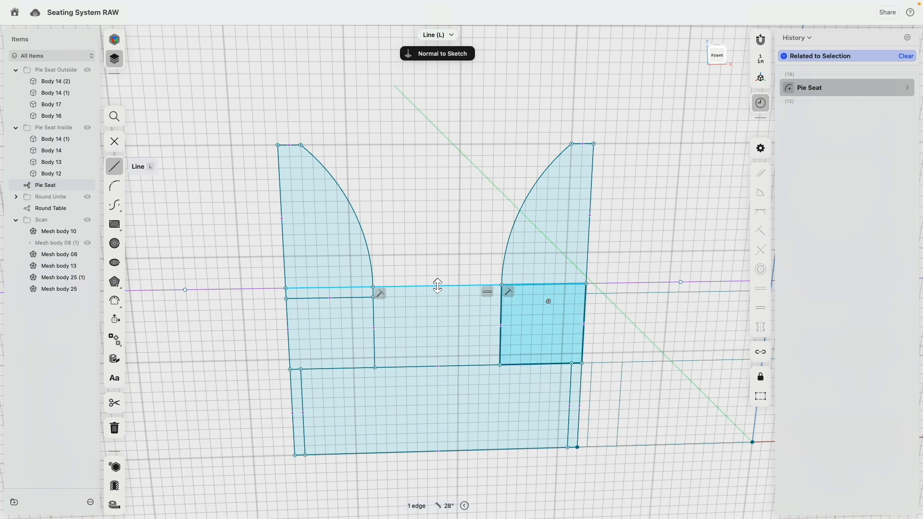
pyautogui.click(116, 145)
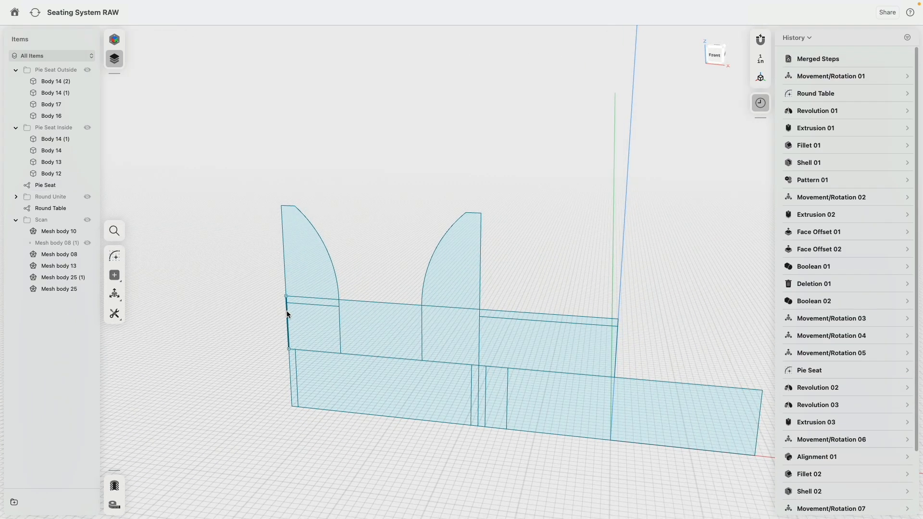
pyautogui.click(310, 319)
pyautogui.click(387, 322)
pyautogui.click(436, 313)
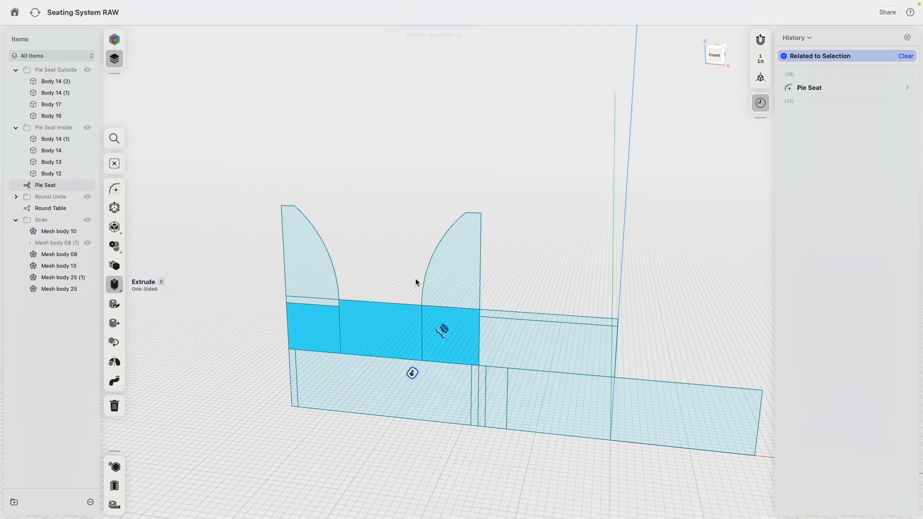
pyautogui.press('e')
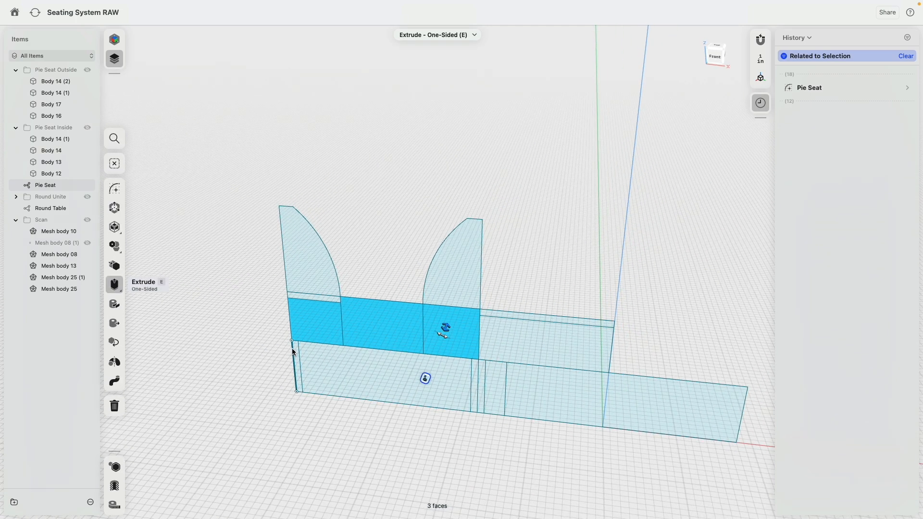
pyautogui.click(328, 395)
pyautogui.press('m')
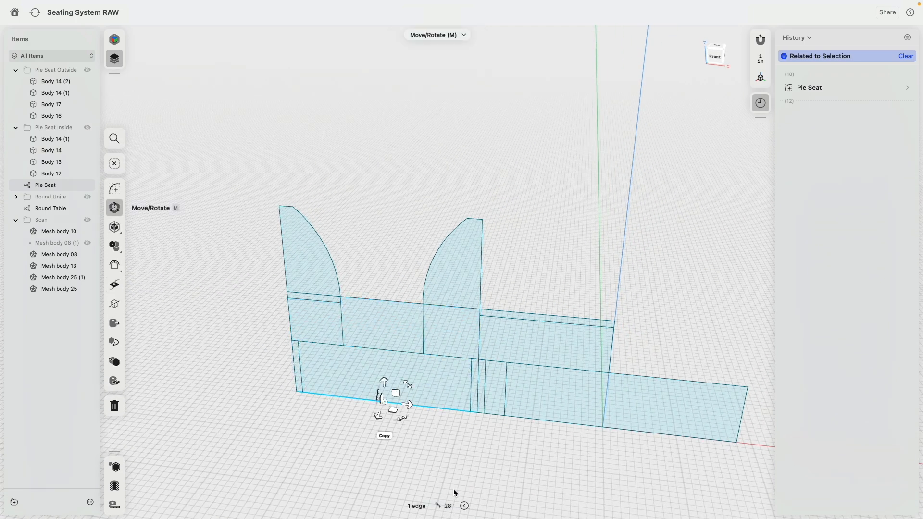
# - Extrude the three adjoining seat profiles, excluding the thin strip below the outer backrest, into a straight seat block
pyautogui.click(378, 321)
pyautogui.click(327, 320)
pyautogui.press('e')
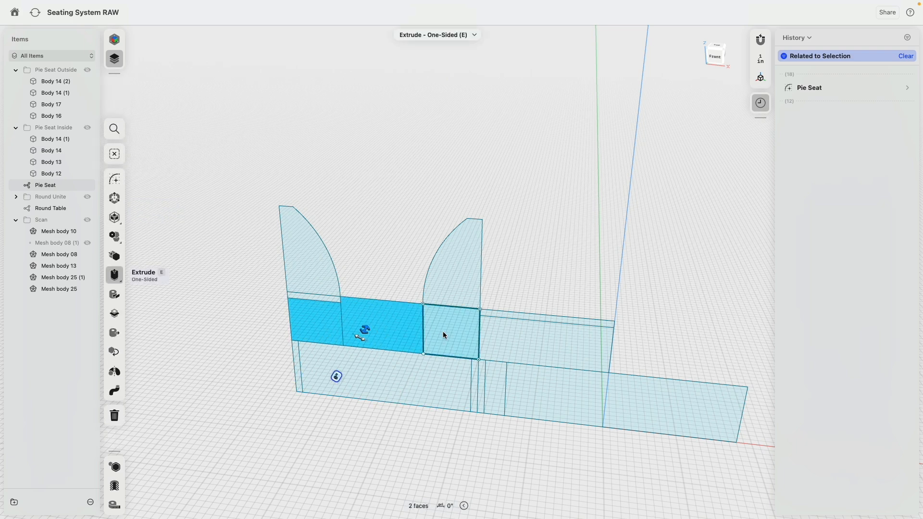
pyautogui.click(442, 330)
pyautogui.moveTo(443, 331); pyautogui.dragTo(363, 377, button='middle')
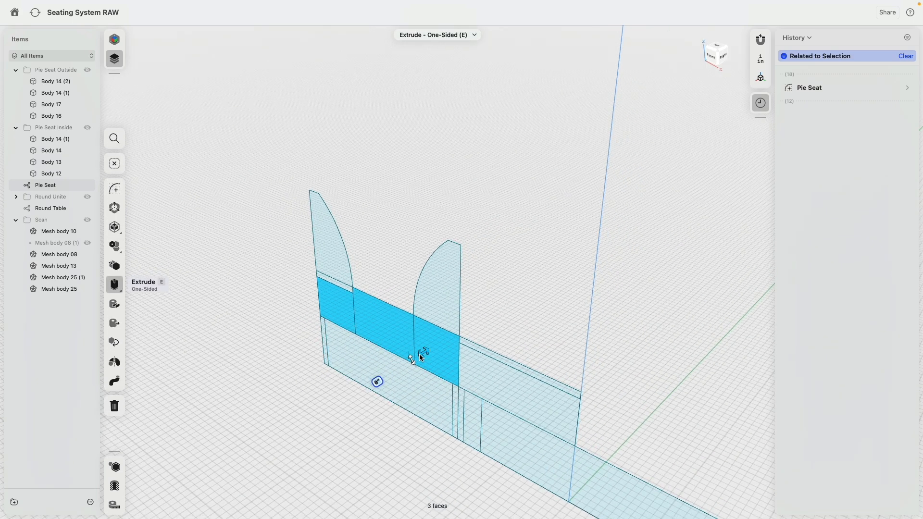
pyautogui.moveTo(416, 363); pyautogui.dragTo(273, 479)
pyautogui.press('Escape')
# - Extrude the thin strip below the outer backrest flush with the end of the seat block as a separate body
pyautogui.scroll(5, 321, 279)
pyautogui.click(334, 285)
pyautogui.scroll(-3, 405, 150)
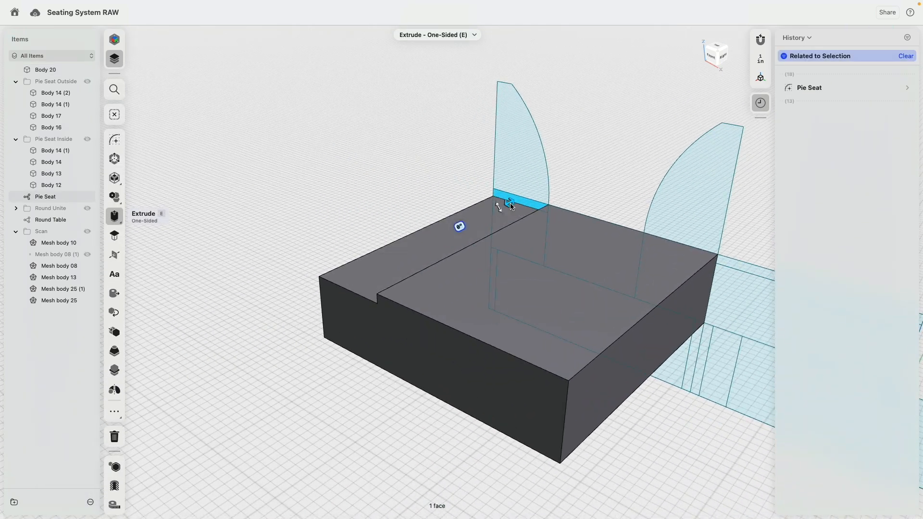
pyautogui.moveTo(509, 207); pyautogui.dragTo(363, 309)
pyautogui.click(906, 134)
pyautogui.click(295, 160)
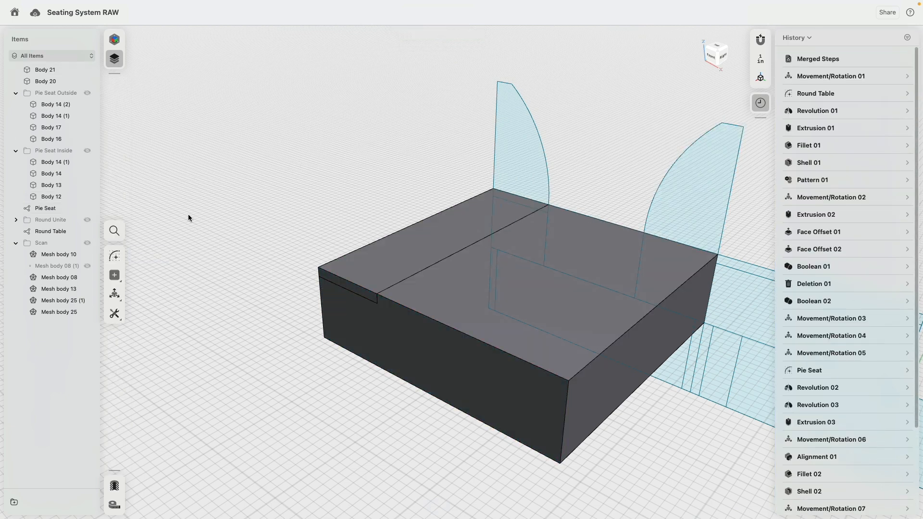
pyautogui.click(86, 94)
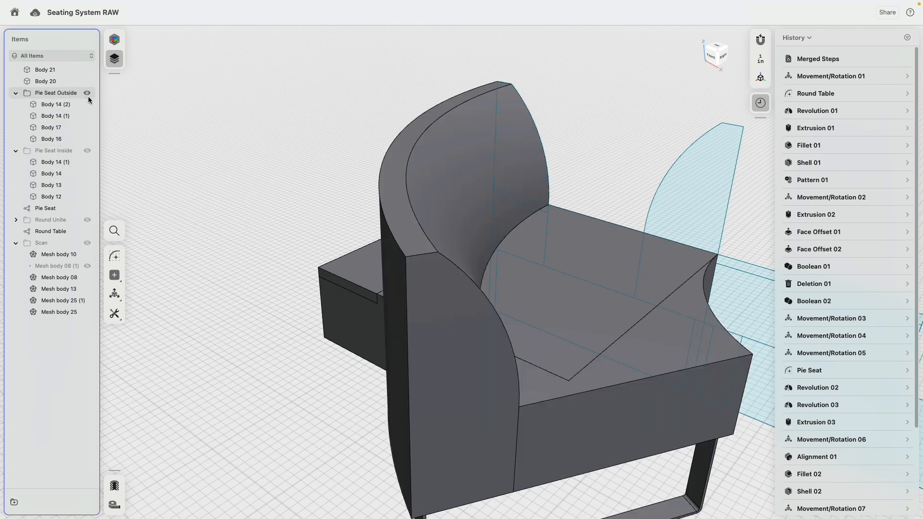
pyautogui.moveTo(243, 259); pyautogui.dragTo(582, 150, button='right')
pyautogui.click(380, 325)
pyautogui.moveTo(302, 313); pyautogui.dragTo(318, 278, button='right')
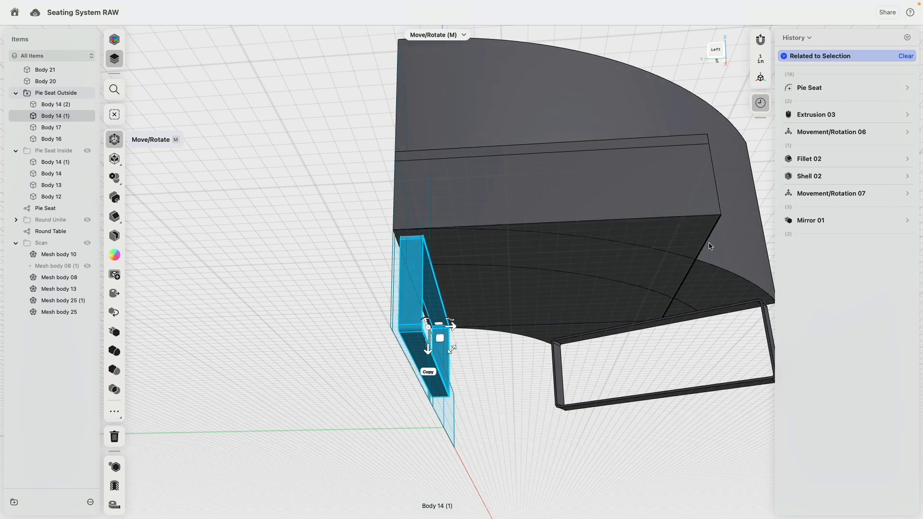
pyautogui.moveTo(250, 279); pyautogui.dragTo(273, 282, button='right')
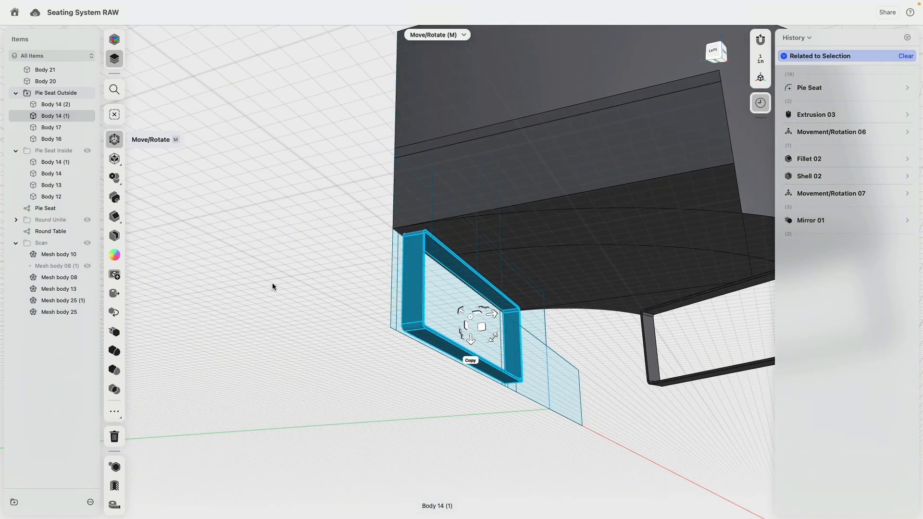
pyautogui.click(270, 283)
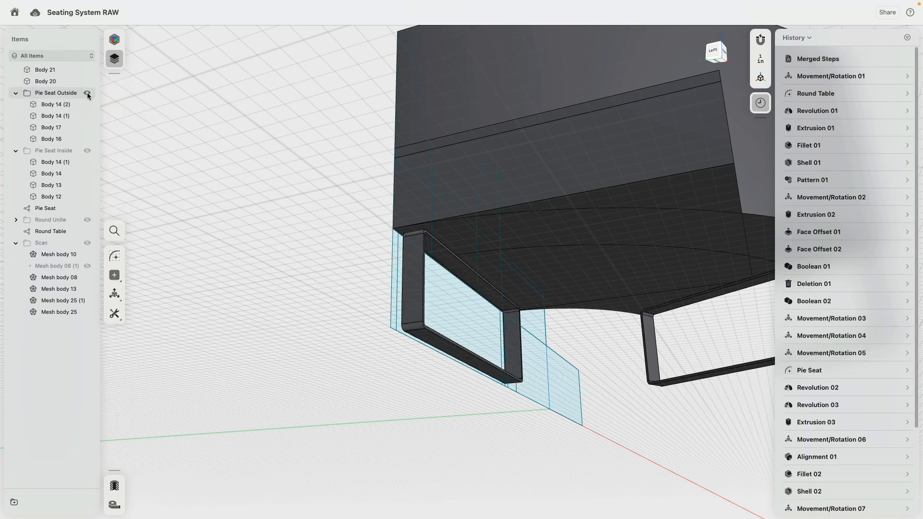
pyautogui.click(87, 93)
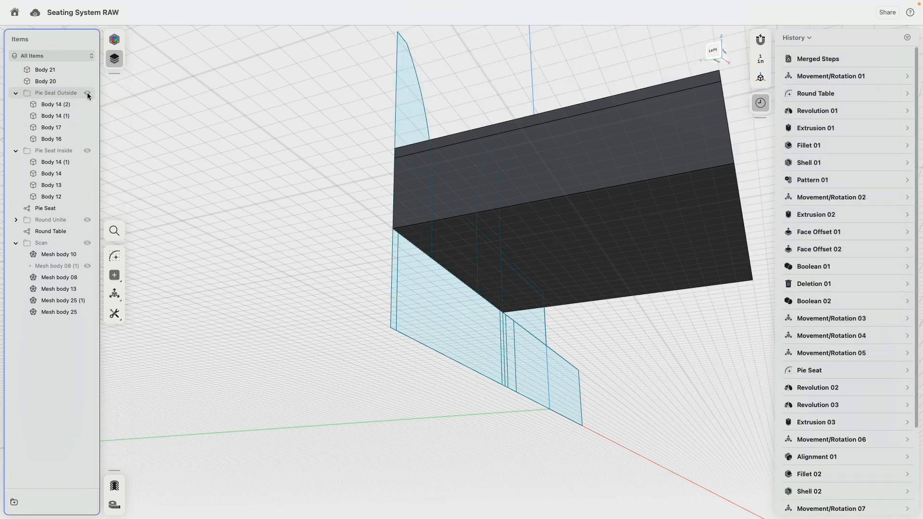
# - Show the Pie Seat Inside folder and mirror its leg frame across the shared end plane under the straight seat block, keeping the original
pyautogui.click(87, 151)
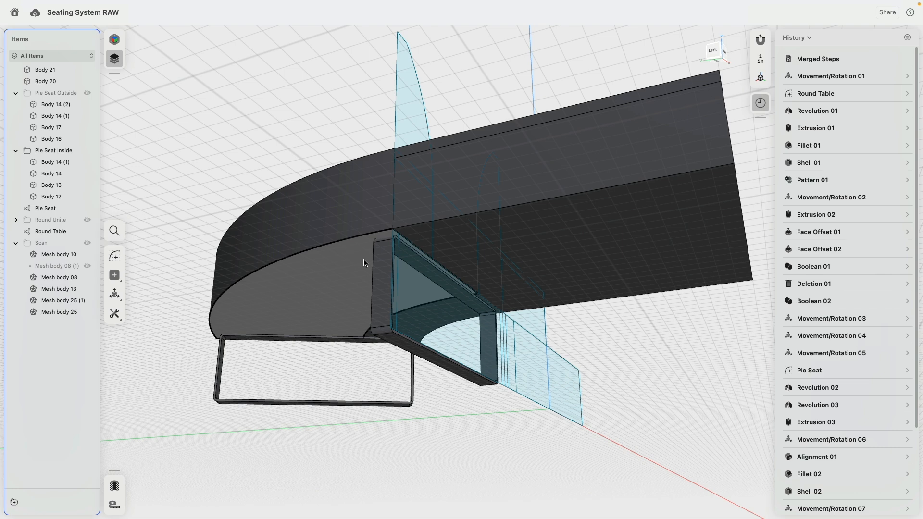
pyautogui.click(383, 265)
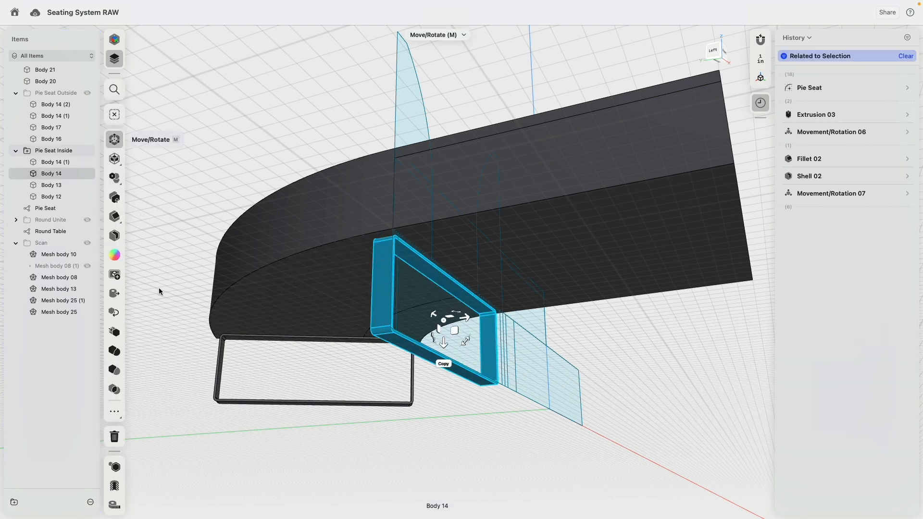
pyautogui.click(116, 332)
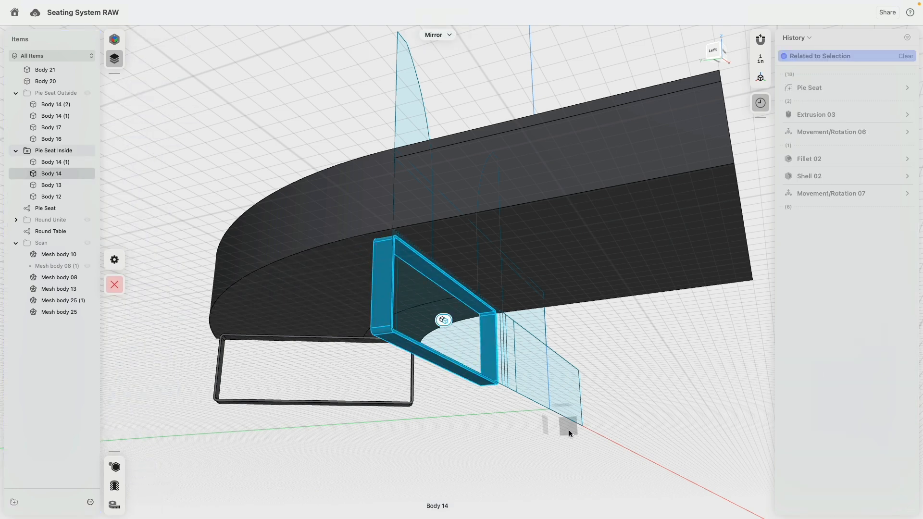
pyautogui.click(544, 425)
pyautogui.click(114, 243)
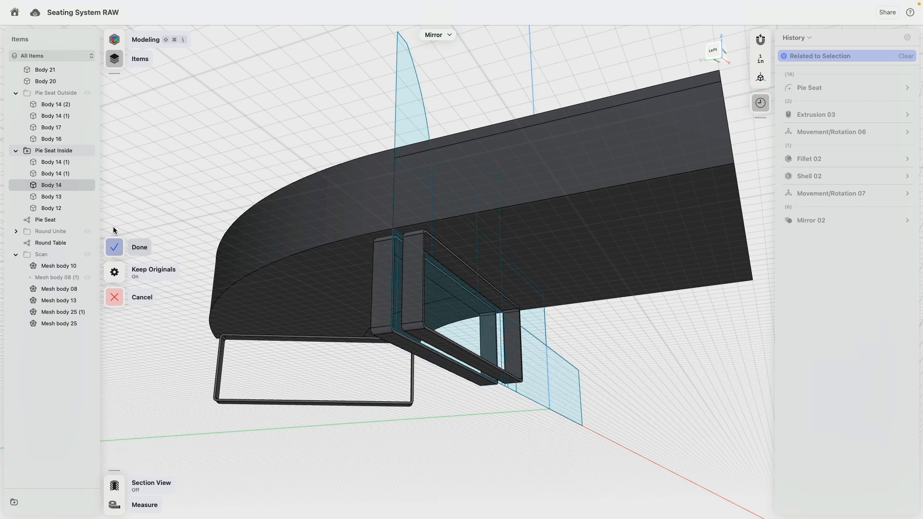
# - Group the mirrored leg frame with the two straight seat bodies in a new folder
pyautogui.click(62, 187)
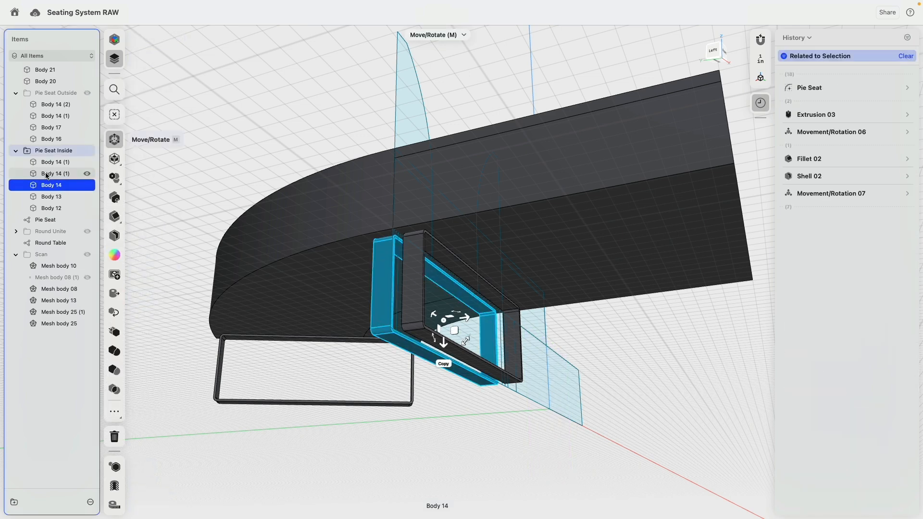
pyautogui.click(50, 175)
pyautogui.moveTo(51, 173); pyautogui.dragTo(46, 70)
# - Hide the Pie Seat Inside folder and the Round Table and Pie Seat sketches
pyautogui.click(87, 140)
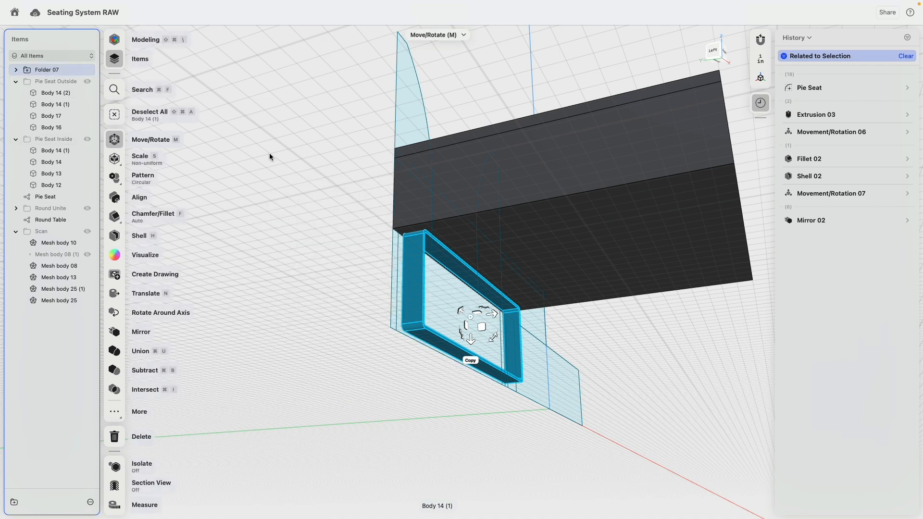
pyautogui.click(88, 220)
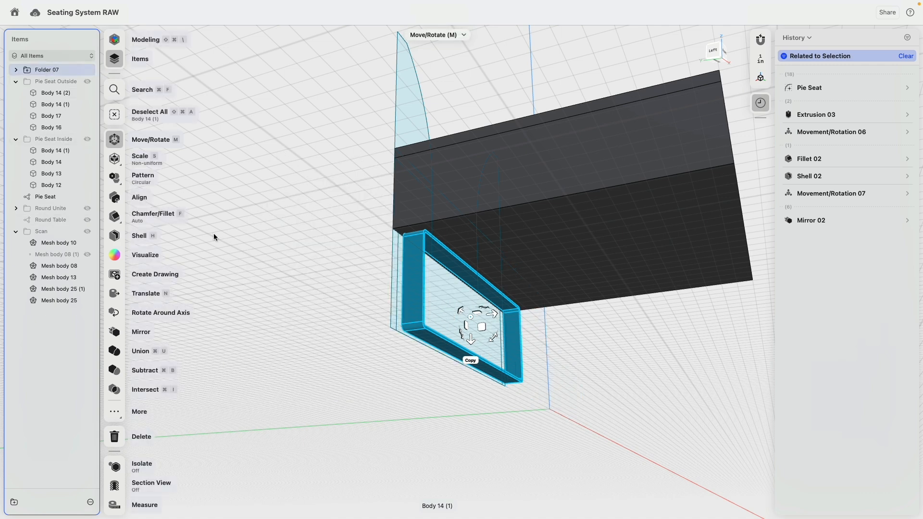
pyautogui.click(87, 197)
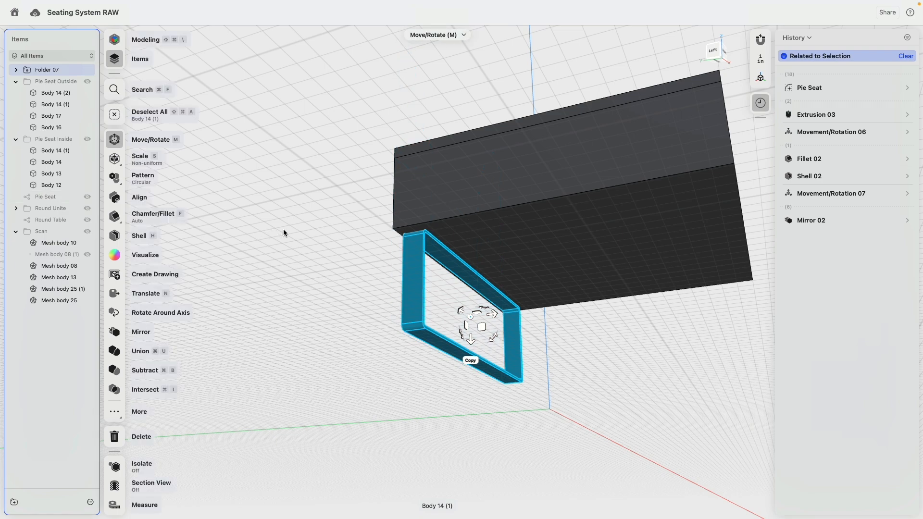
# - Copy the leg frame 23" along the straight seat block to its opposite end
pyautogui.moveTo(276, 231); pyautogui.dragTo(319, 237, button='right')
pyautogui.scroll(3, 231, 243)
pyautogui.scroll(5, 232, 243)
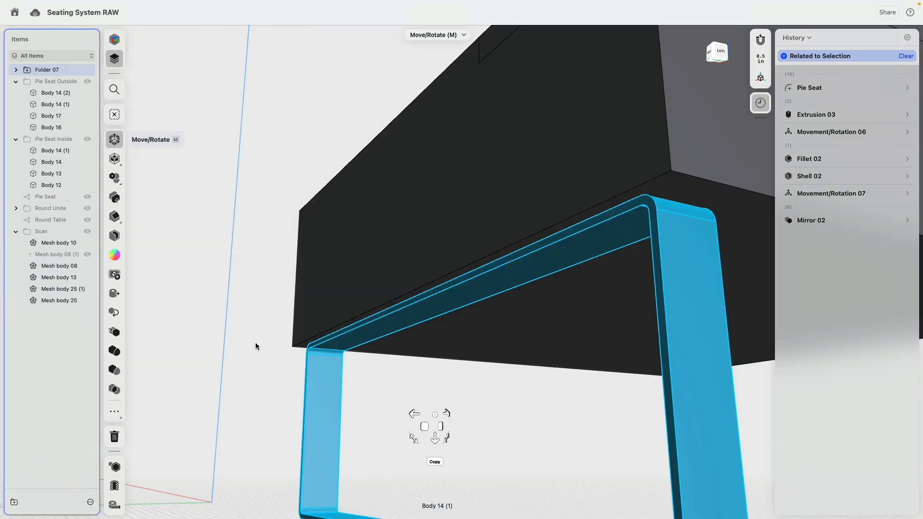
pyautogui.click(267, 347)
pyautogui.scroll(-3, 270, 348)
pyautogui.click(316, 394)
pyautogui.doubleClick(315, 394)
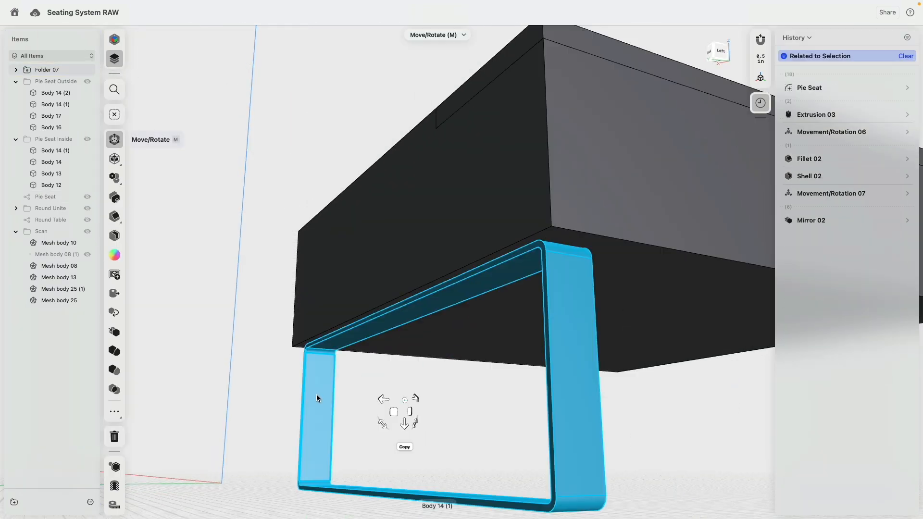
pyautogui.scroll(-5, 396, 378)
pyautogui.moveTo(417, 373); pyautogui.dragTo(396, 371, button='right')
pyautogui.click(311, 412)
pyautogui.moveTo(335, 366); pyautogui.dragTo(594, 360)
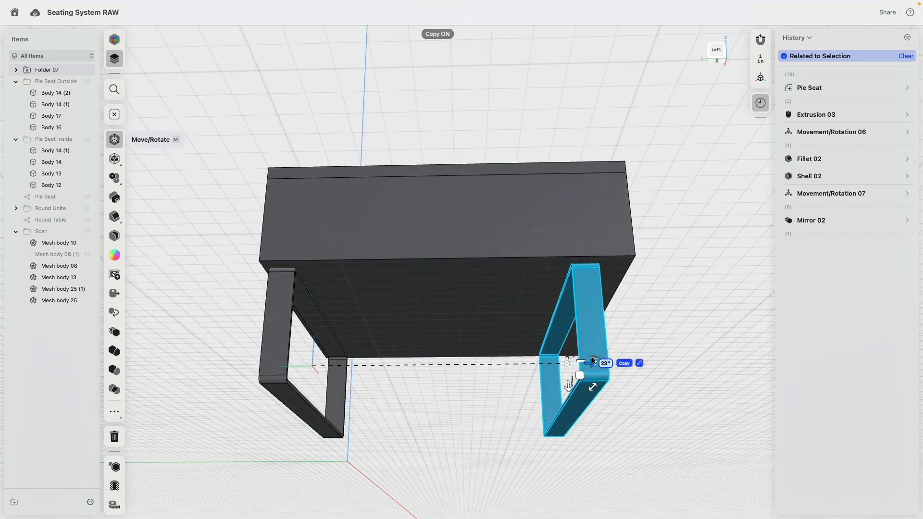
pyautogui.click(674, 293)
# - Align the copied leg frame's top outer edge with the lower end edge of the straight seat block
pyautogui.moveTo(685, 294); pyautogui.dragTo(640, 291, button='right')
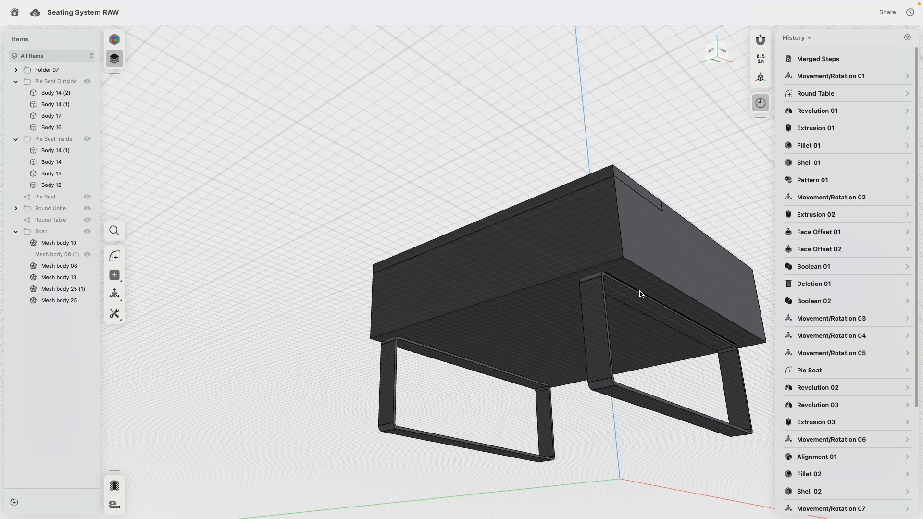
pyautogui.moveTo(394, 305); pyautogui.dragTo(652, 354, button='right')
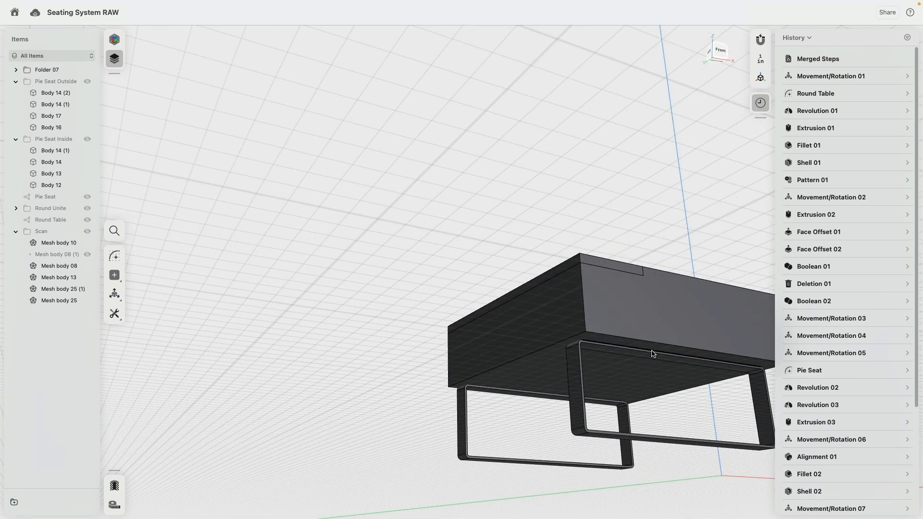
pyautogui.click(653, 354)
pyautogui.click(627, 339)
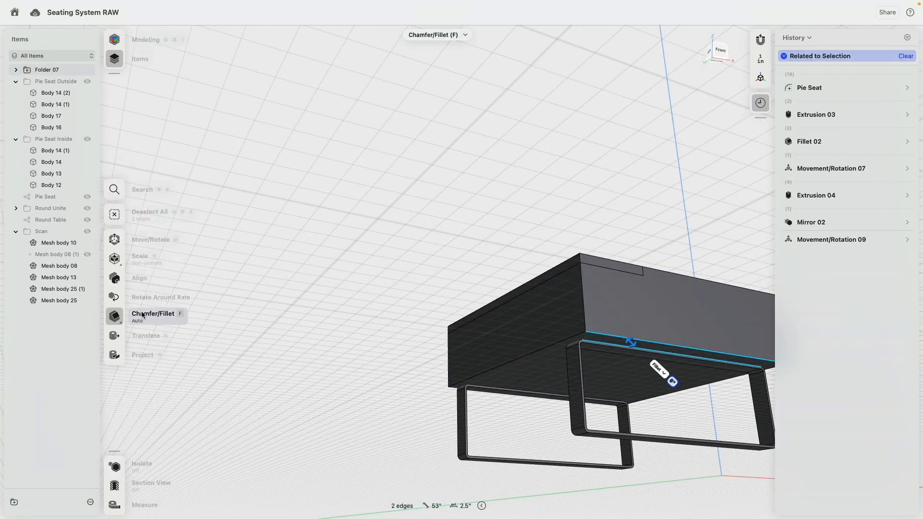
pyautogui.click(117, 279)
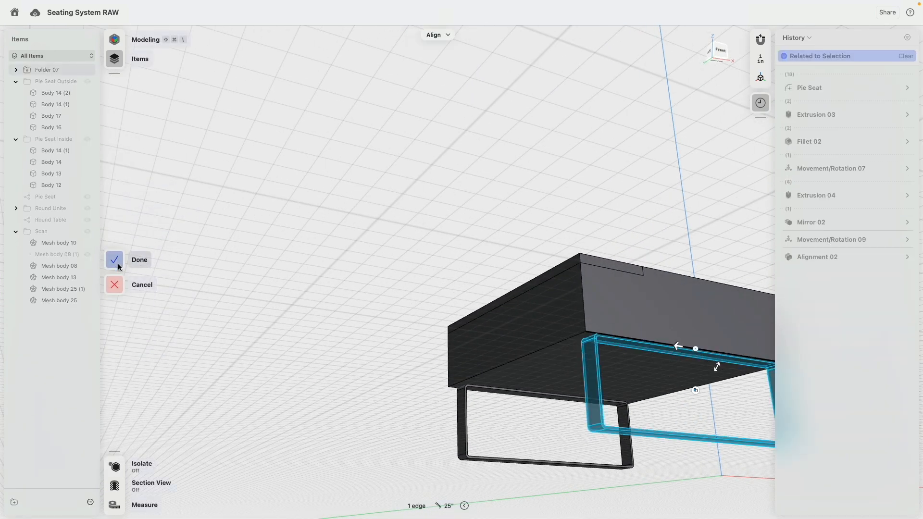
pyautogui.click(118, 262)
# - Move the copied leg frame 0.5" inward from the end of the straight seat block
pyautogui.scroll(3, 671, 354)
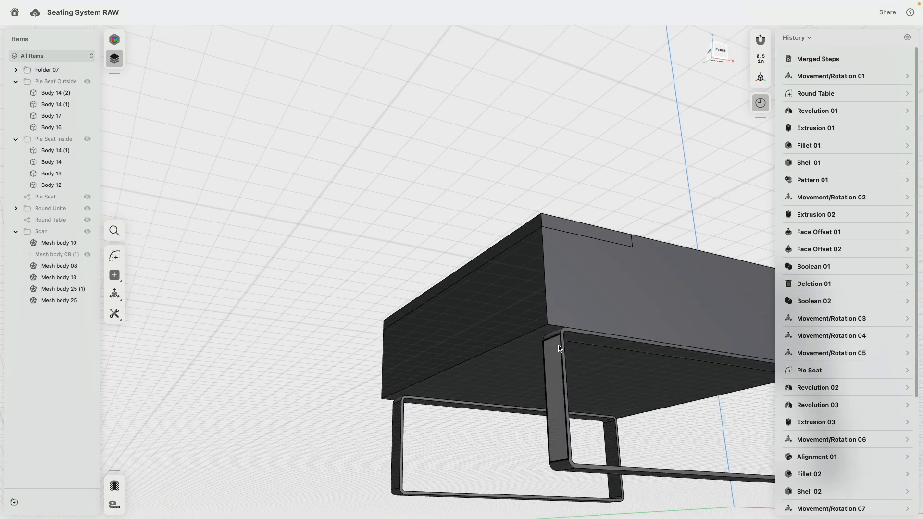
pyautogui.doubleClick(560, 348)
pyautogui.moveTo(570, 348); pyautogui.dragTo(671, 354, button='right')
pyautogui.moveTo(695, 413); pyautogui.dragTo(688, 414)
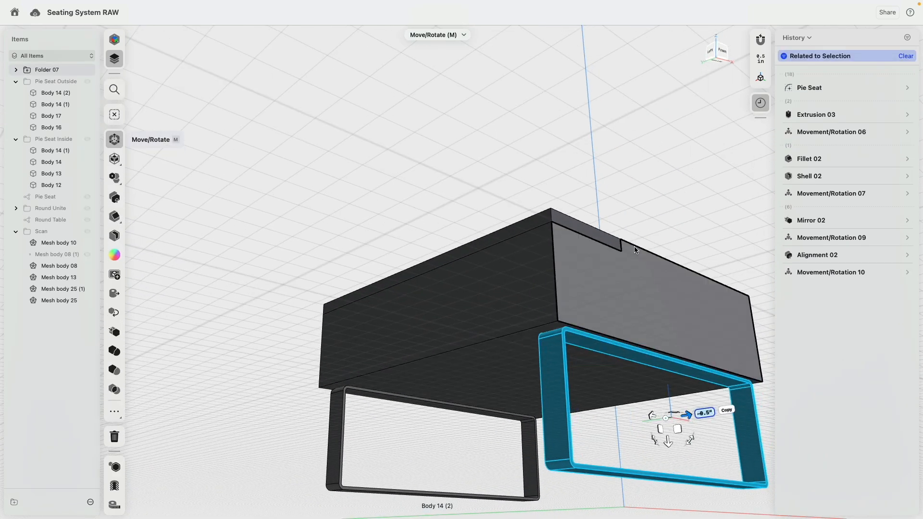
pyautogui.click(660, 195)
# - Rename the folder holding the straight seat bodies and legs as Square Unite
pyautogui.scroll(-3, 659, 195)
pyautogui.moveTo(629, 145); pyautogui.dragTo(591, 170, button='right')
pyautogui.moveTo(457, 296); pyautogui.dragTo(283, 304, button='middle')
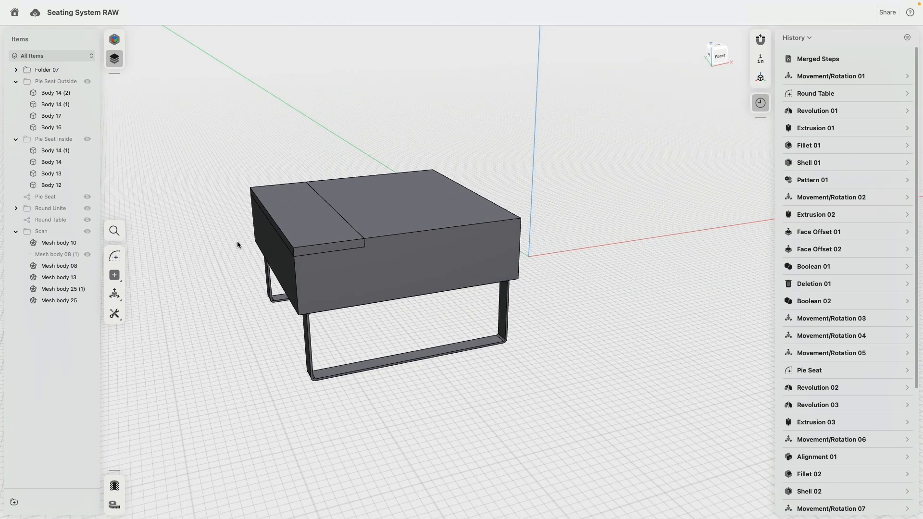
pyautogui.click(45, 70)
pyautogui.rightClick(45, 70)
pyautogui.click(68, 86)
pyautogui.write('Square Unite')
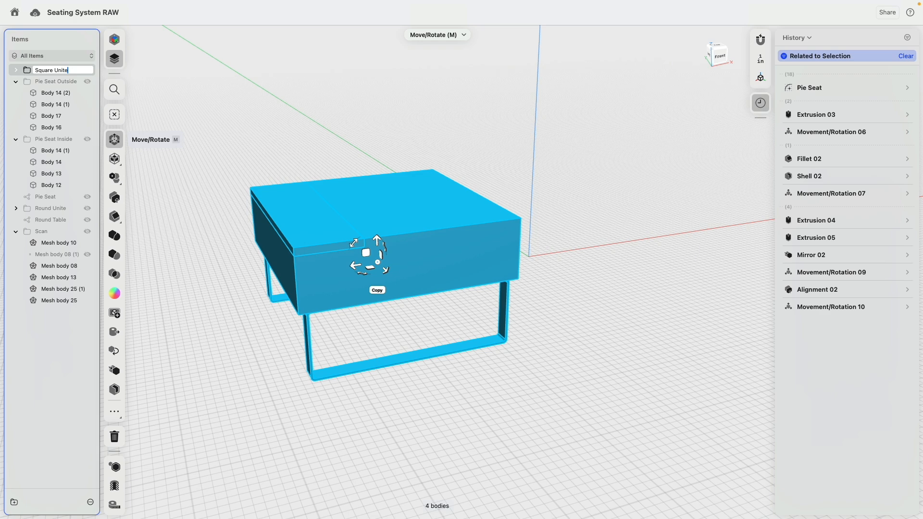
# - Name the folder "Square Unite" and expand it to list its bodies
pyautogui.press('Return')
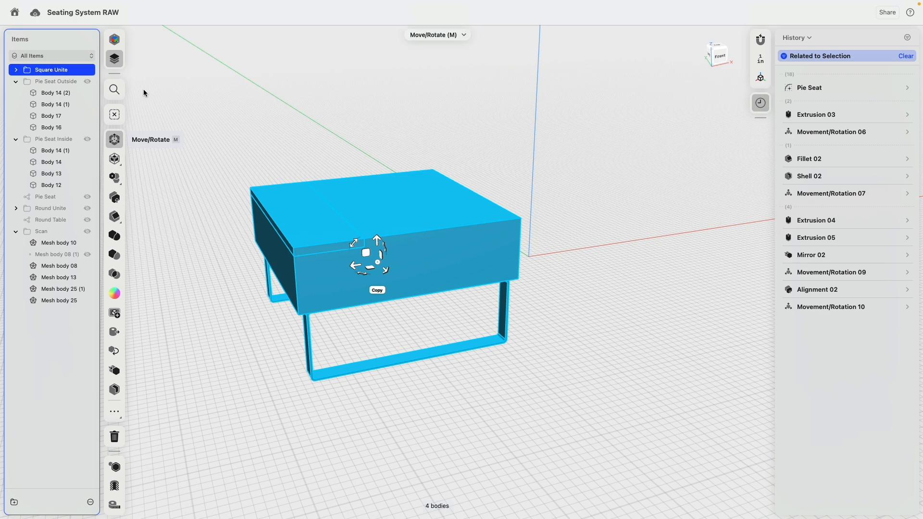
pyautogui.click(16, 70)
pyautogui.click(308, 86)
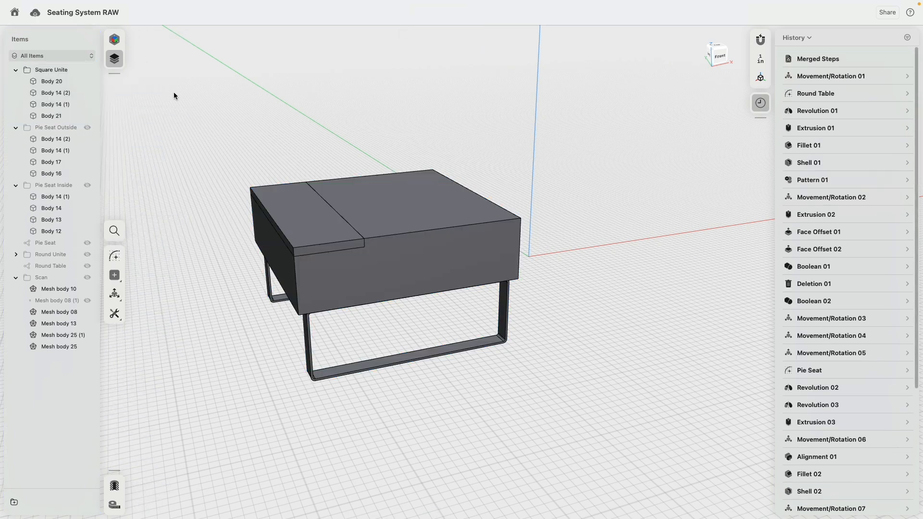
# - Group Body 20 and Body 21, the seat block and its top panel, into a new folder inside Square Unite
pyautogui.click(304, 195)
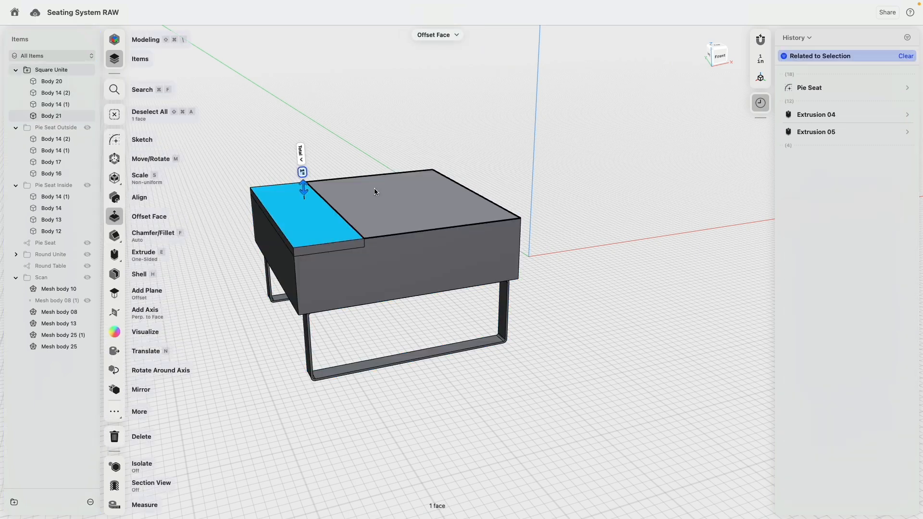
pyautogui.click(351, 154)
pyautogui.click(66, 112)
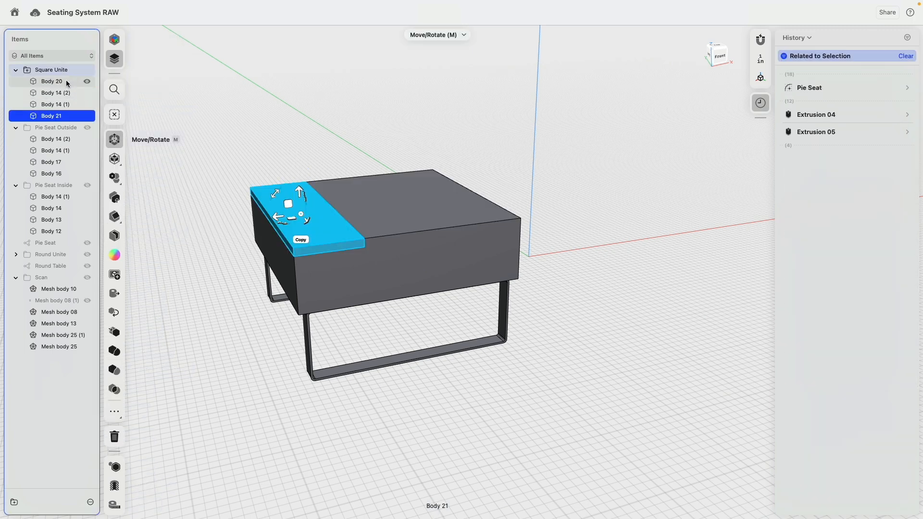
pyautogui.keyDown('super'); pyautogui.click(66, 81); pyautogui.keyUp('super')
pyautogui.rightClick(48, 83)
pyautogui.click(75, 88)
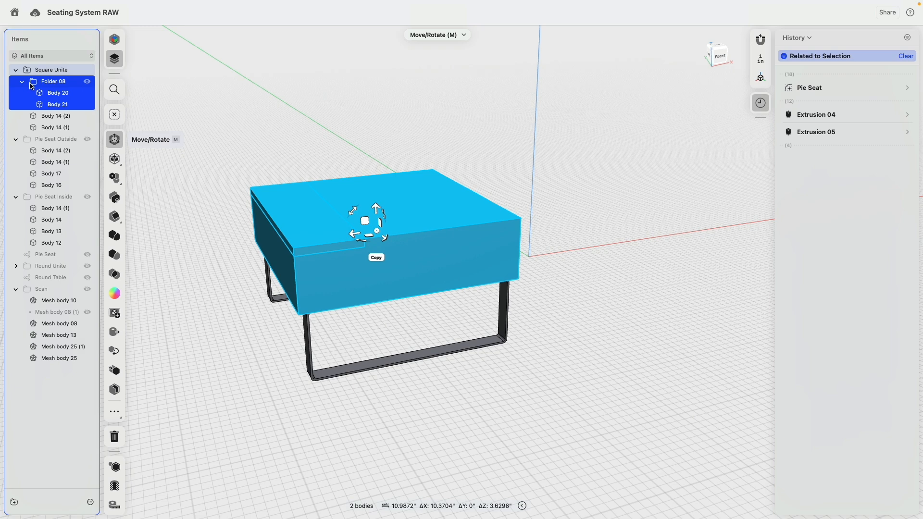
pyautogui.doubleClick(52, 82)
pyautogui.rightClick(55, 81)
pyautogui.click(58, 417)
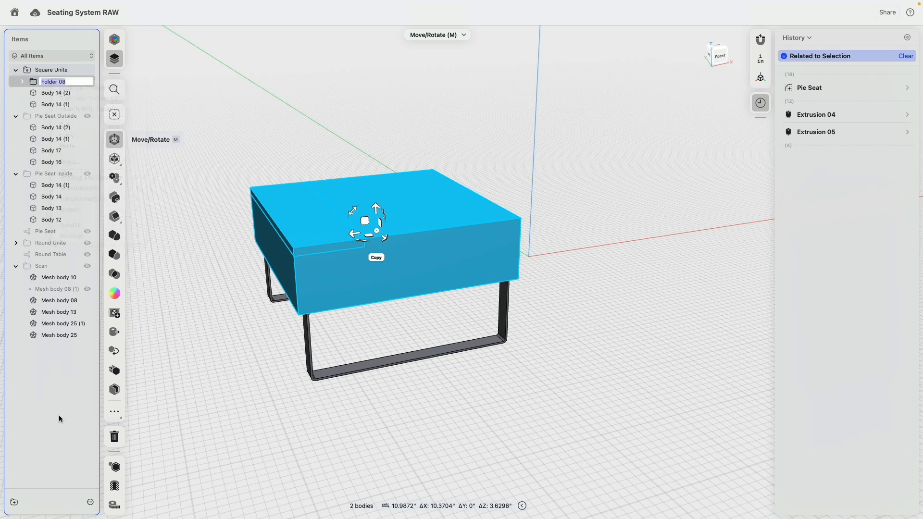
pyautogui.click(79, 379)
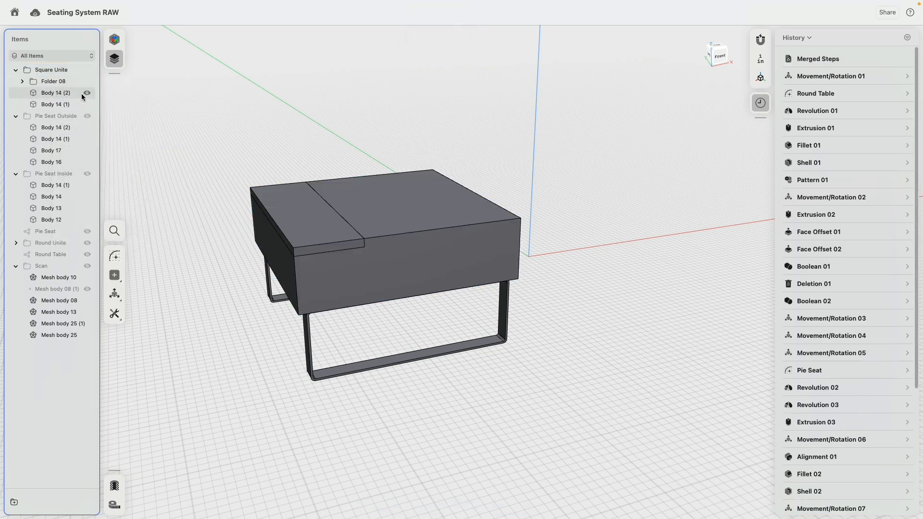
# - Hide Folder 08 with the seat block and show the Pie Seat sketch
pyautogui.click(87, 81)
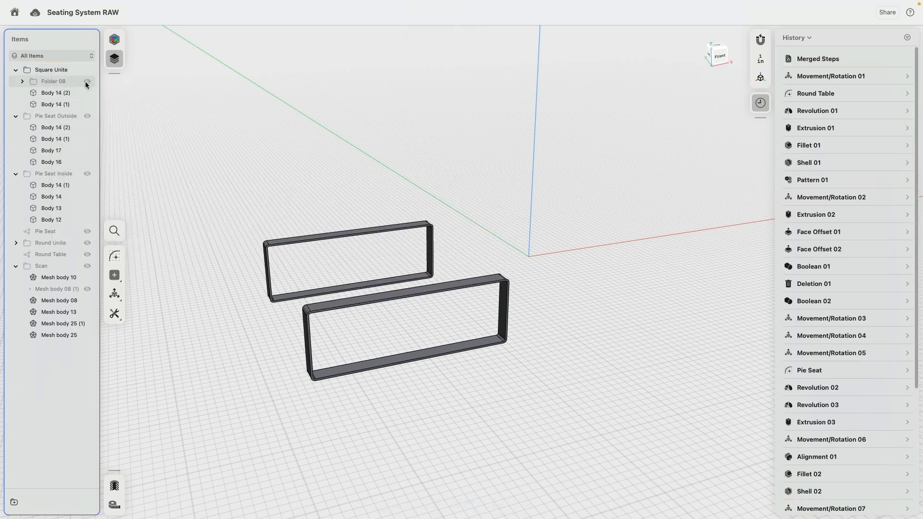
pyautogui.click(87, 231)
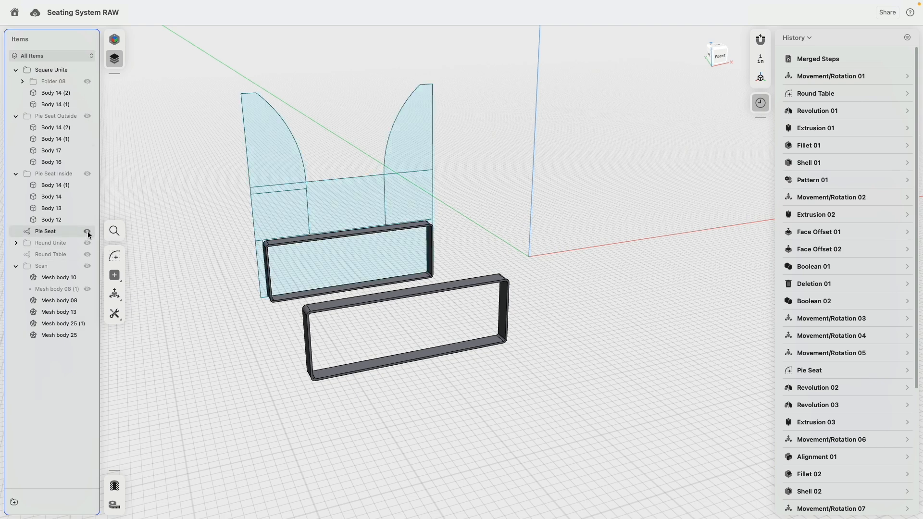
# - Extrude the four sketch faces of the seat band above the leg frame by 26 inches to form a solid seat block
pyautogui.click(289, 217)
pyautogui.click(294, 187)
pyautogui.click(336, 192)
pyautogui.click(402, 195)
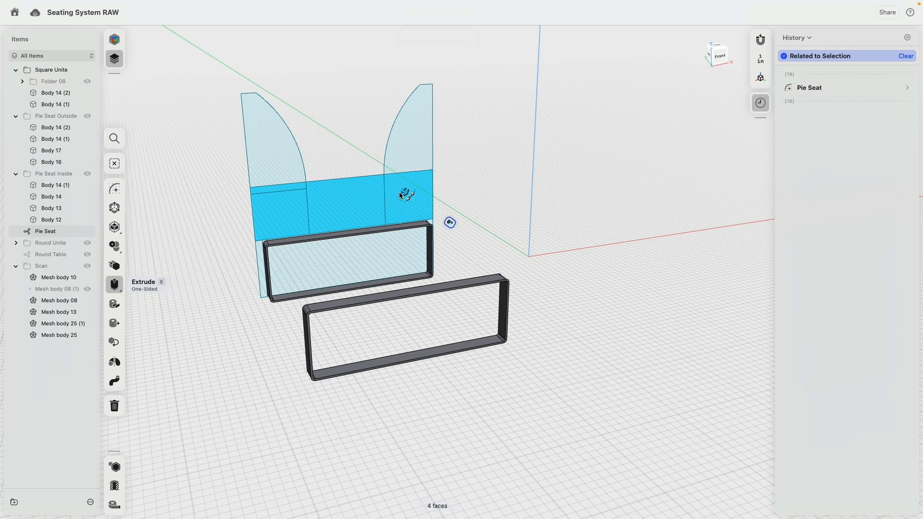
pyautogui.moveTo(335, 225); pyautogui.dragTo(381, 211, button='right')
pyautogui.moveTo(382, 187); pyautogui.dragTo(537, 218)
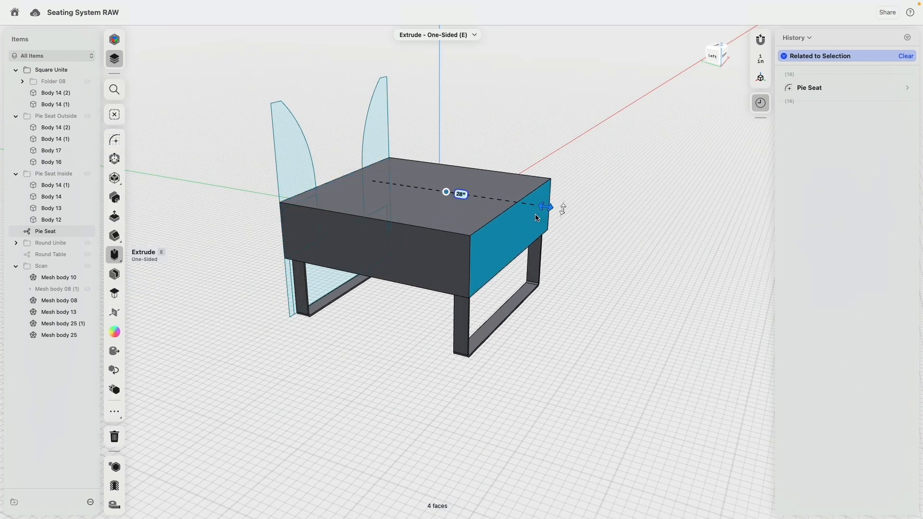
# - Move the new seat block into the Square Unite folder
pyautogui.click(591, 362)
pyautogui.moveTo(591, 363); pyautogui.dragTo(644, 348, button='right')
pyautogui.moveTo(638, 349); pyautogui.dragTo(564, 355, button='right')
pyautogui.moveTo(50, 69); pyautogui.dragTo(53, 80)
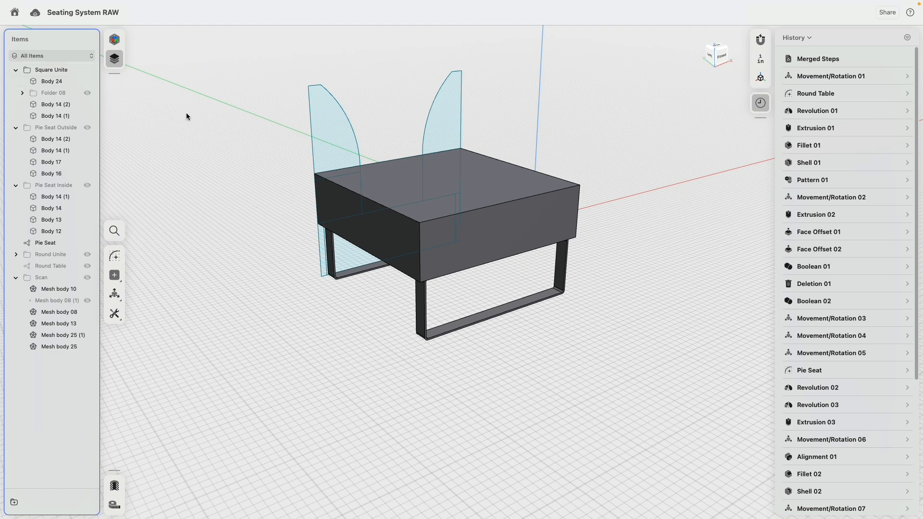
# - Copy the two leg frames of the square unit in place
pyautogui.click(80, 106)
pyautogui.click(60, 115)
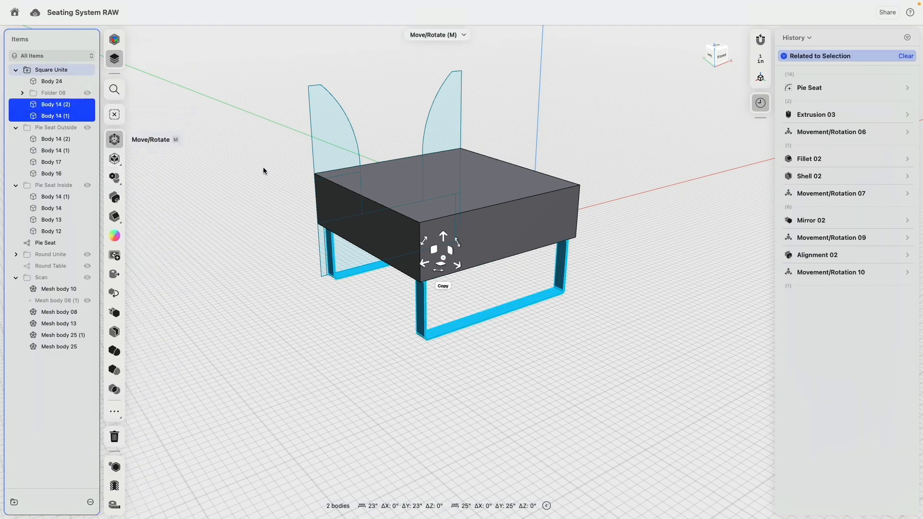
pyautogui.click(443, 286)
pyautogui.moveTo(447, 241); pyautogui.dragTo(444, 234)
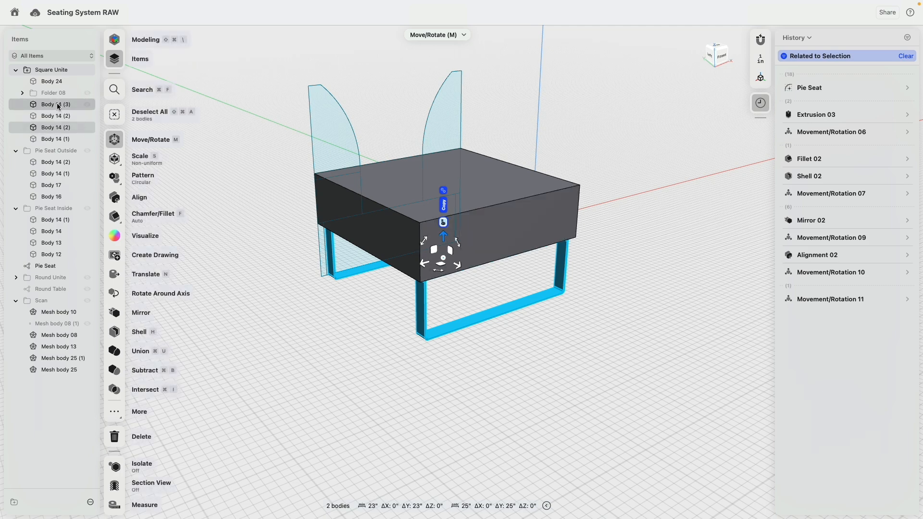
# - Move one pair of leg frames, Body 14 (3) and Body 14 (2), into Folder 08
pyautogui.moveTo(59, 104); pyautogui.dragTo(63, 98)
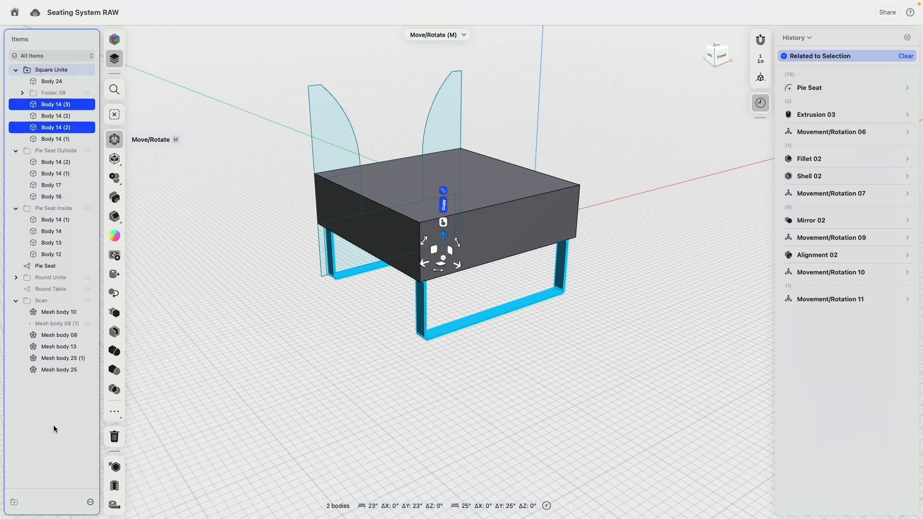
pyautogui.click(275, 344)
pyautogui.click(66, 105)
pyautogui.keyDown('super'); pyautogui.click(66, 127); pyautogui.keyUp('super')
pyautogui.moveTo(36, 100); pyautogui.dragTo(57, 94)
# - Group the new seat block with the remaining two leg frames in a new folder named "Without"
pyautogui.click(55, 107)
pyautogui.keyDown('super'); pyautogui.click(54, 112); pyautogui.keyUp('super')
pyautogui.click(53, 82)
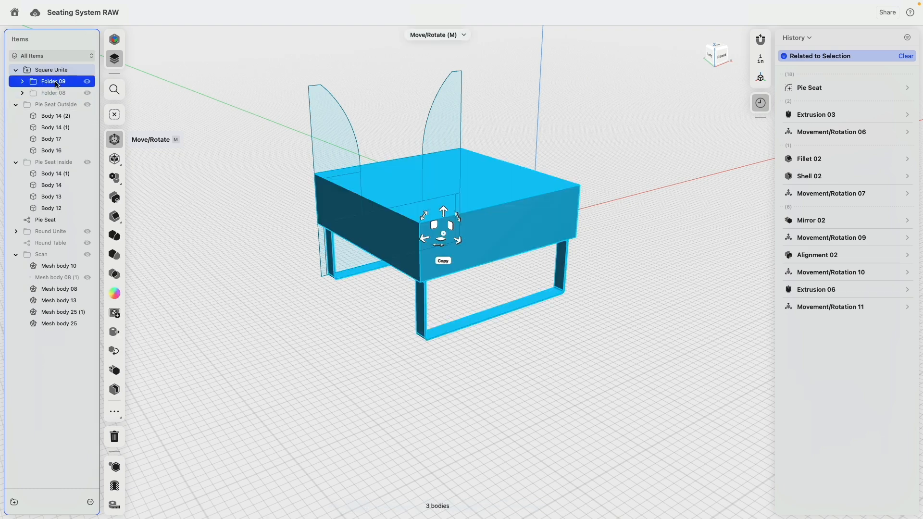
pyautogui.rightClick(57, 82)
pyautogui.click(89, 98)
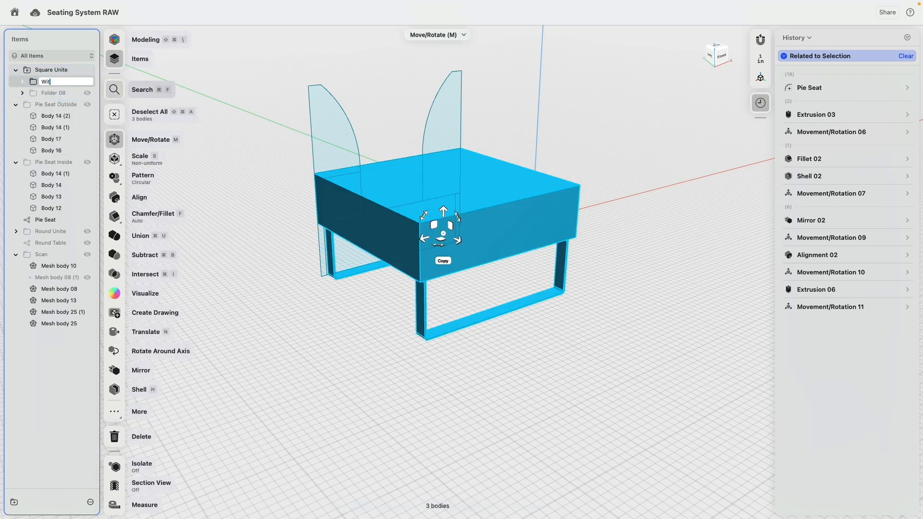
pyautogui.press('Return')
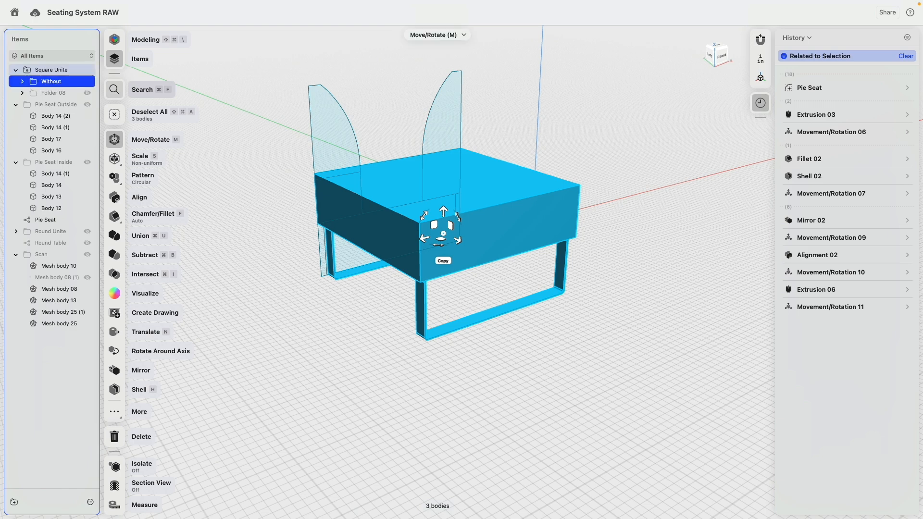
# - Rename Folder 08 as "With Wood"
pyautogui.click(58, 93)
pyautogui.rightClick(58, 97)
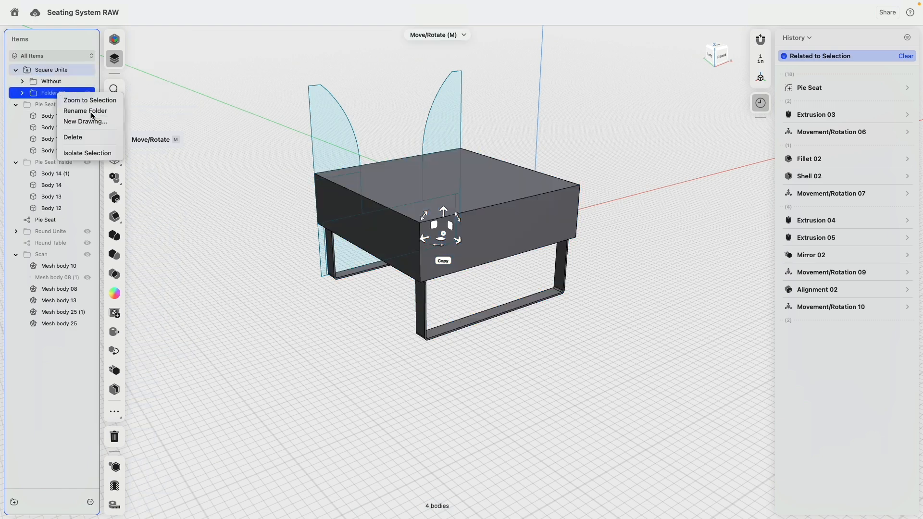
pyautogui.click(91, 110)
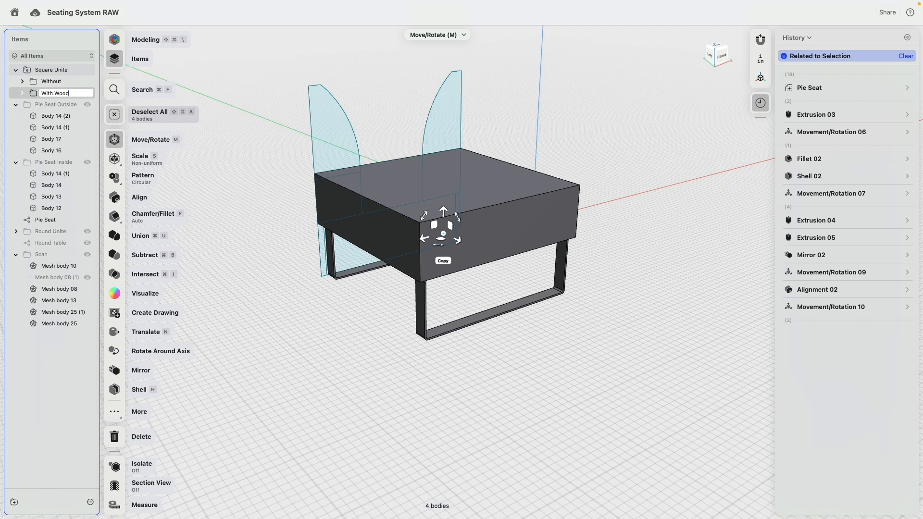
pyautogui.press('Return')
pyautogui.click(144, 114)
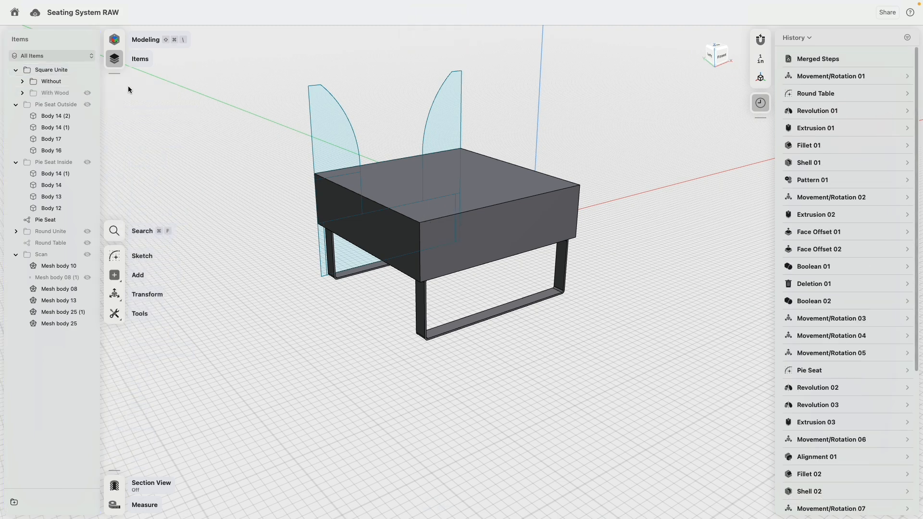
# - Compare the With Wood and Without versions, leave both folders hidden, and collapse the Square Unite folder
pyautogui.click(87, 82)
pyautogui.click(87, 93)
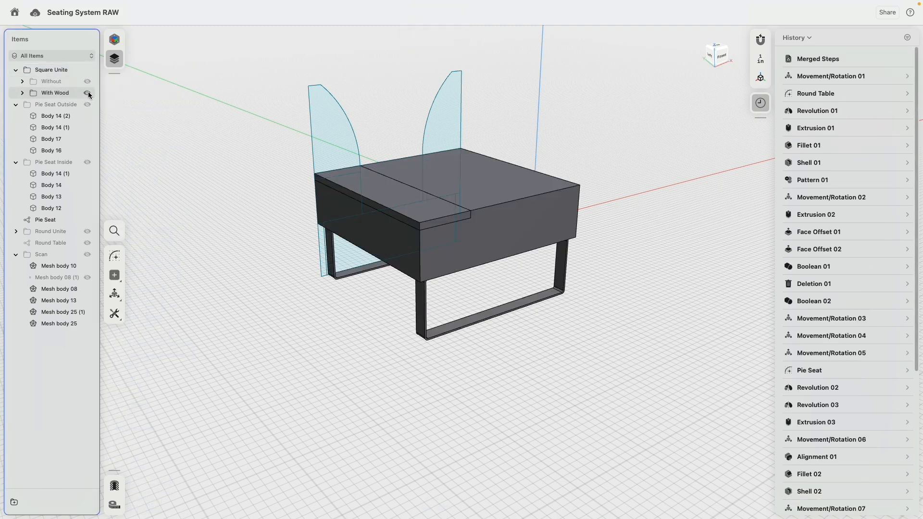
pyautogui.click(88, 93)
pyautogui.click(87, 82)
pyautogui.click(87, 81)
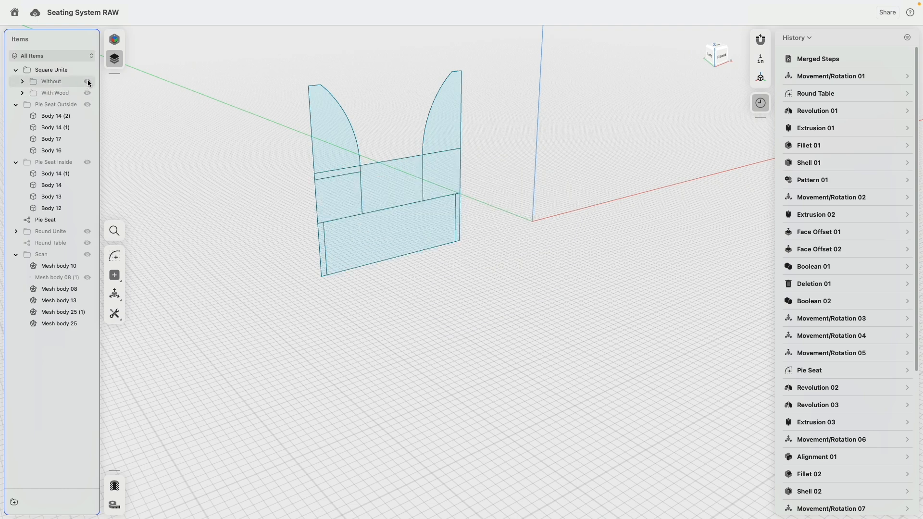
pyautogui.click(64, 70)
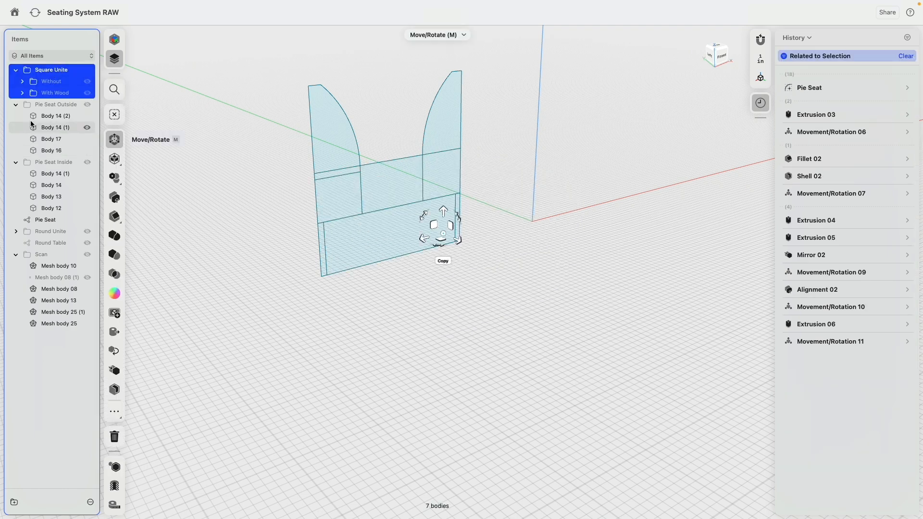
pyautogui.click(16, 71)
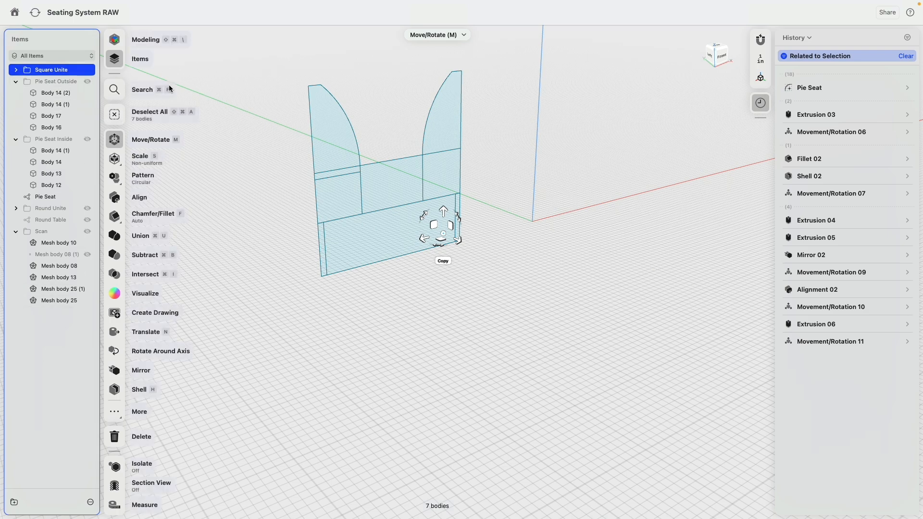
# - Preview the Pie Seat Outside model, hide it again, and collapse both pie seat folders
pyautogui.click(87, 81)
pyautogui.moveTo(295, 255); pyautogui.dragTo(243, 251, button='right')
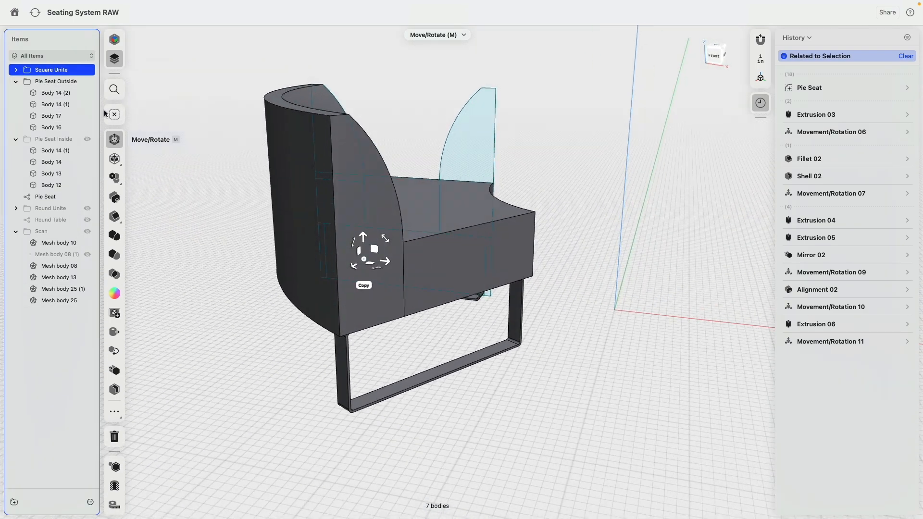
pyautogui.click(16, 82)
pyautogui.click(87, 81)
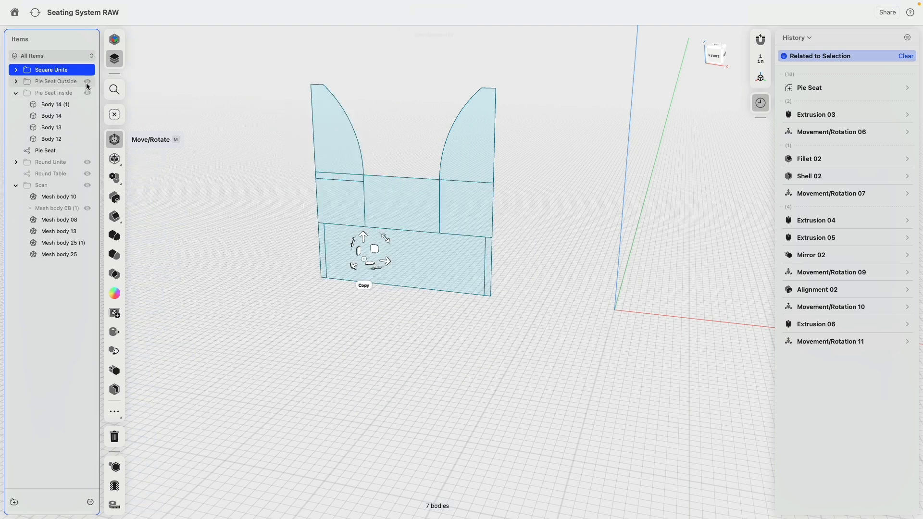
pyautogui.click(16, 92)
# - Expand the Round Unite folder and make the round unit visible
pyautogui.click(16, 116)
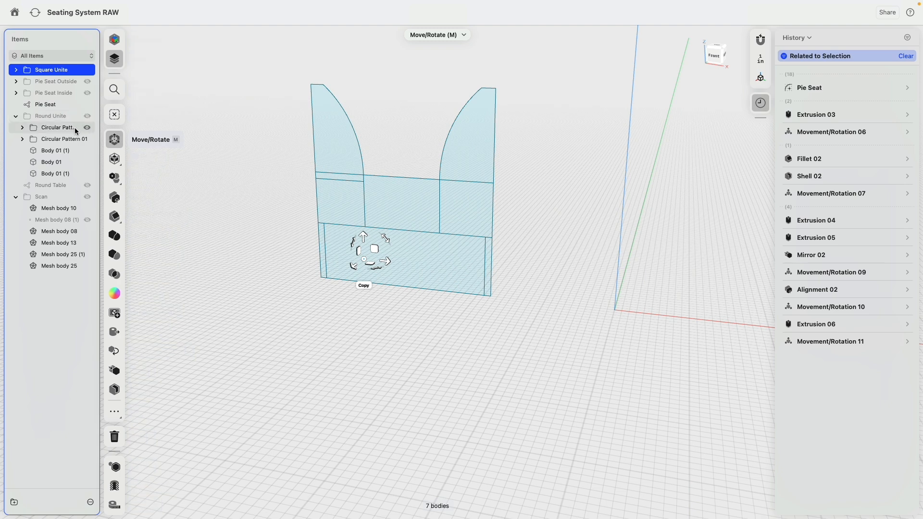
pyautogui.click(72, 127)
pyautogui.click(87, 116)
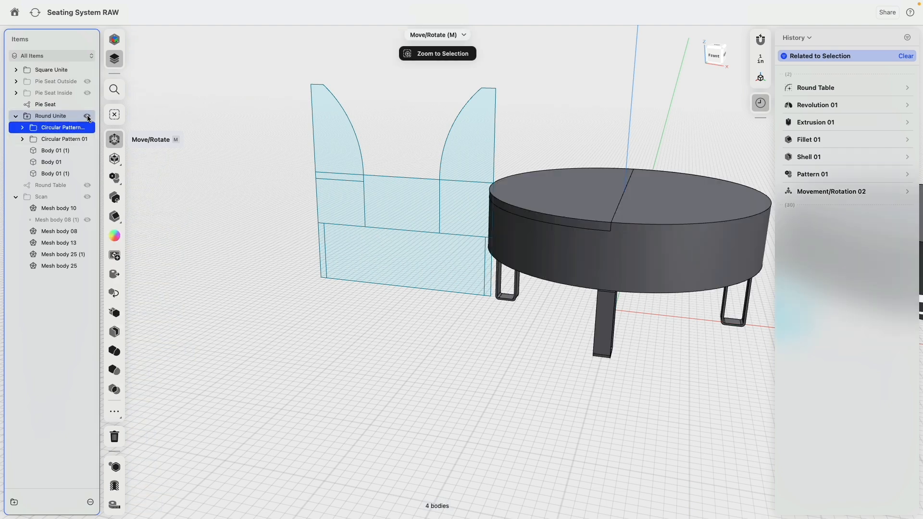
# - Identify the round unit's leg pattern folders and hide both Circular Pattern folders
pyautogui.click(63, 151)
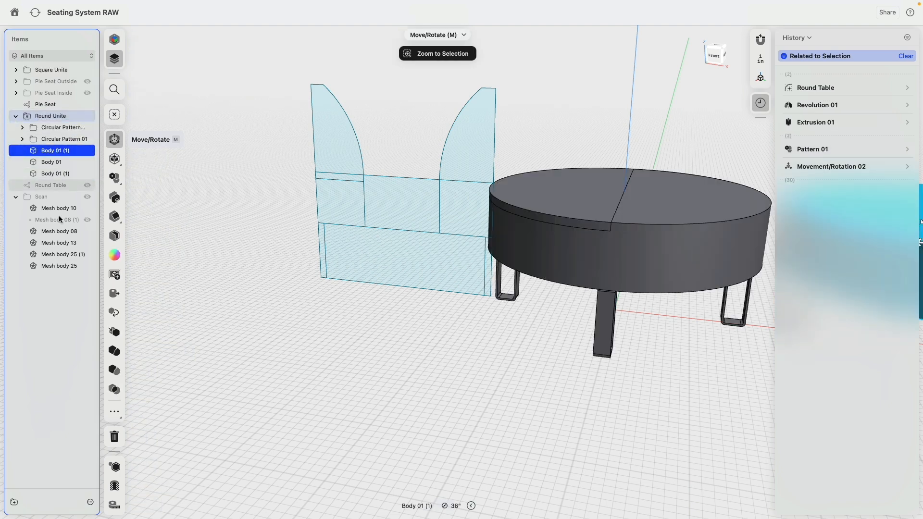
pyautogui.click(46, 139)
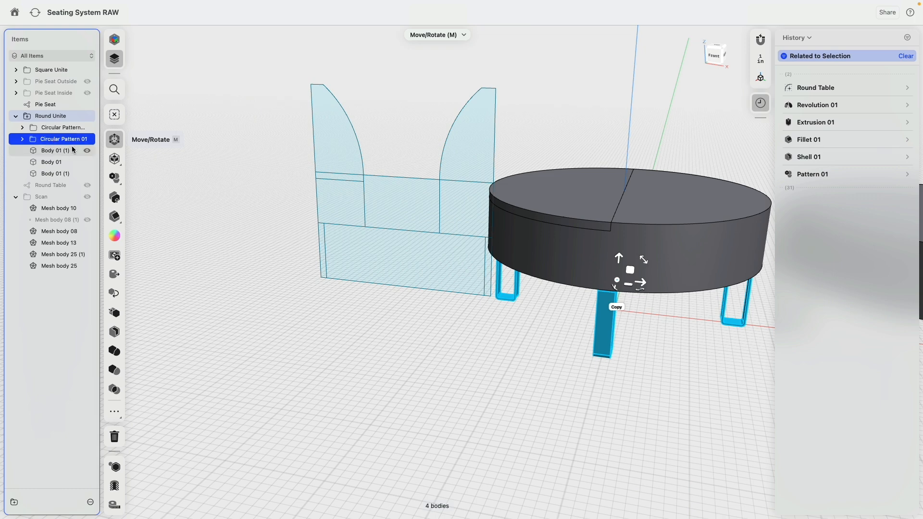
pyautogui.click(24, 128)
pyautogui.click(23, 129)
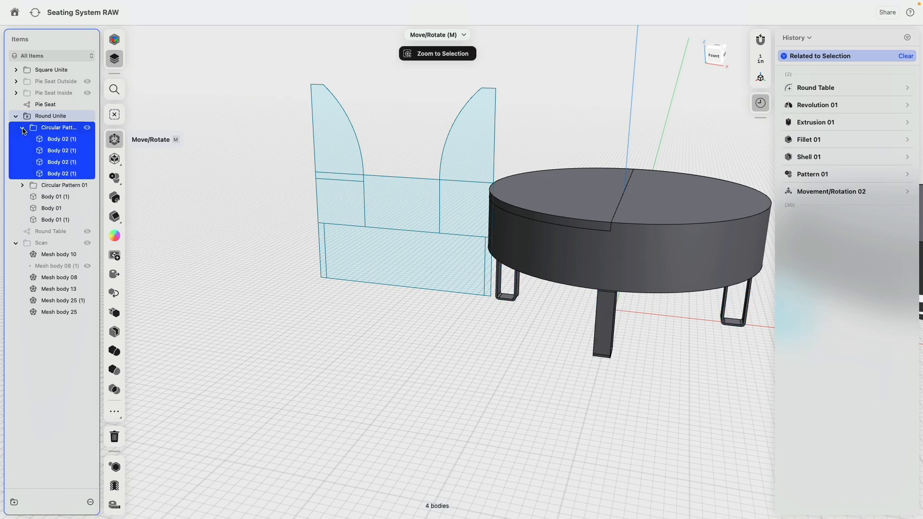
pyautogui.click(62, 377)
pyautogui.click(87, 127)
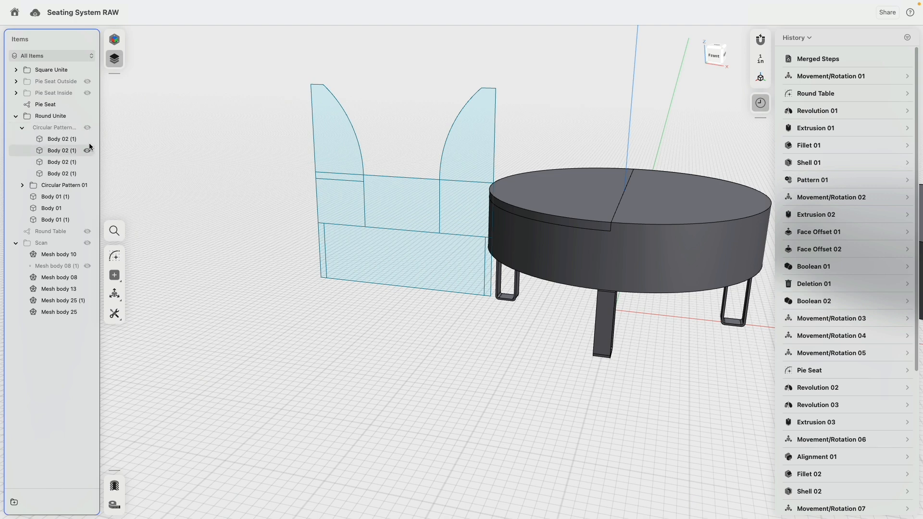
pyautogui.click(88, 185)
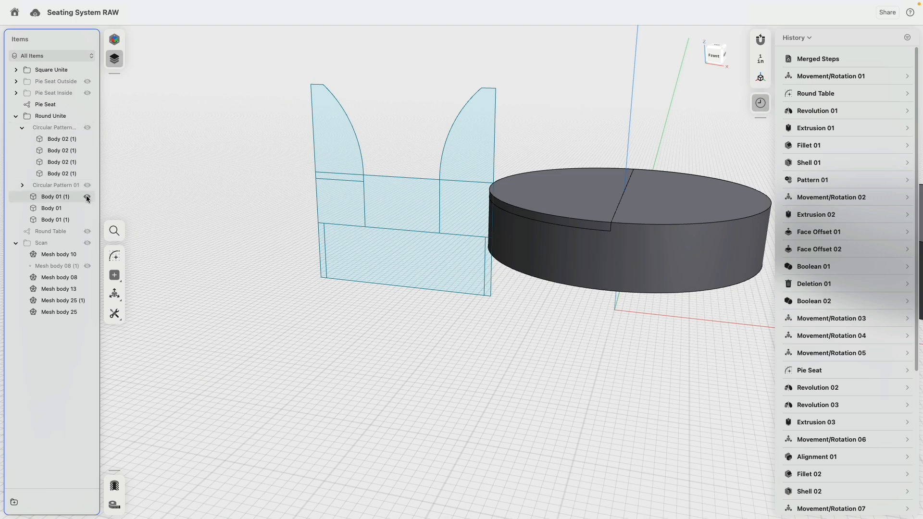
# - Identify which round seat each of the three Body 01 items in the Round Unite folder belongs to
pyautogui.click(72, 208)
pyautogui.press('m')
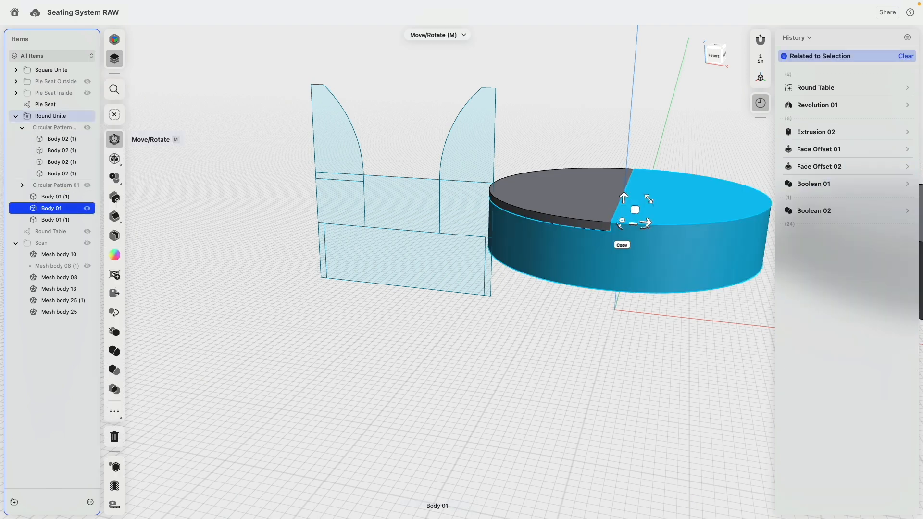
pyautogui.click(66, 221)
pyautogui.click(65, 208)
pyautogui.click(64, 197)
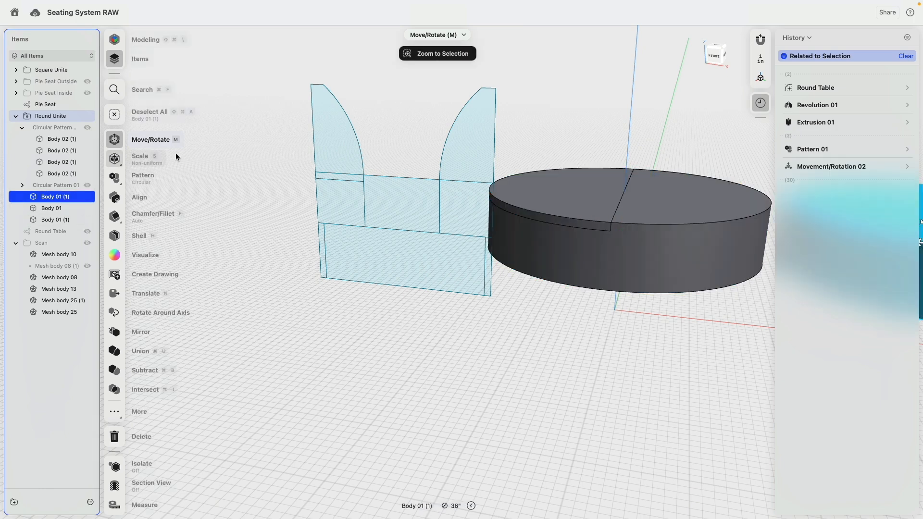
pyautogui.click(174, 154)
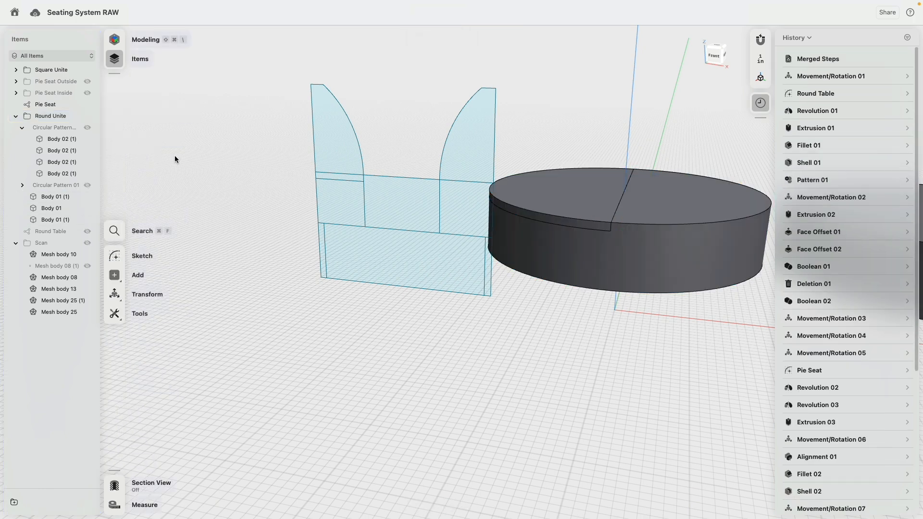
pyautogui.click(51, 196)
pyautogui.moveTo(270, 326); pyautogui.dragTo(331, 328, button='right')
pyautogui.moveTo(498, 297); pyautogui.dragTo(255, 314, button='middle')
# - Show both Circular Pattern folders and identify which round unit each set of legs belongs to
pyautogui.click(87, 185)
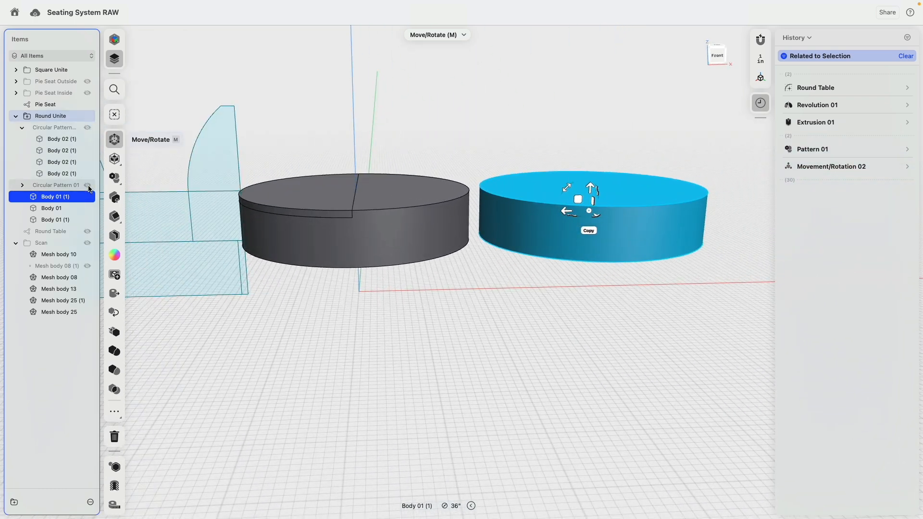
pyautogui.click(87, 128)
pyautogui.click(387, 354)
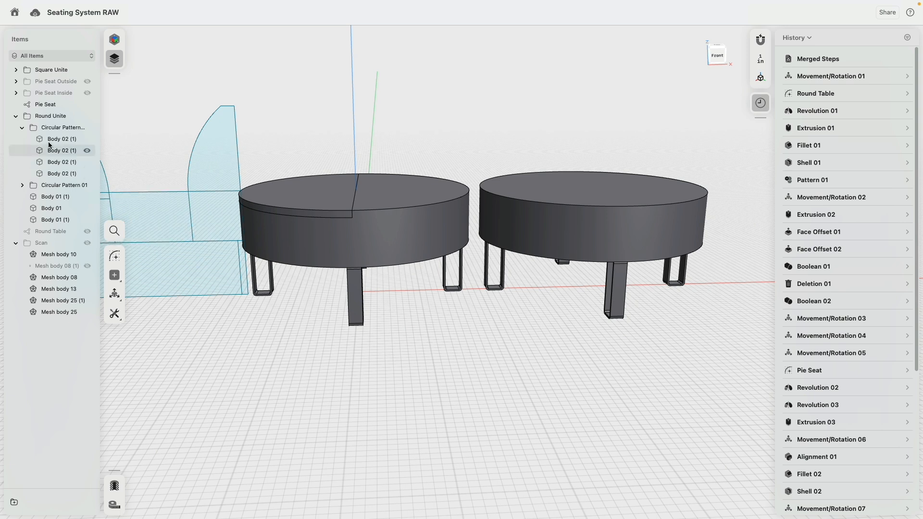
pyautogui.click(22, 127)
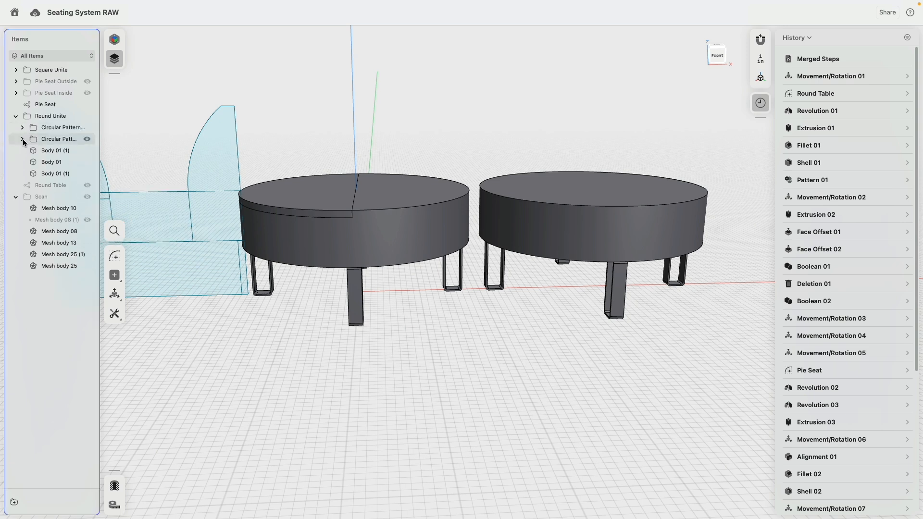
pyautogui.click(68, 140)
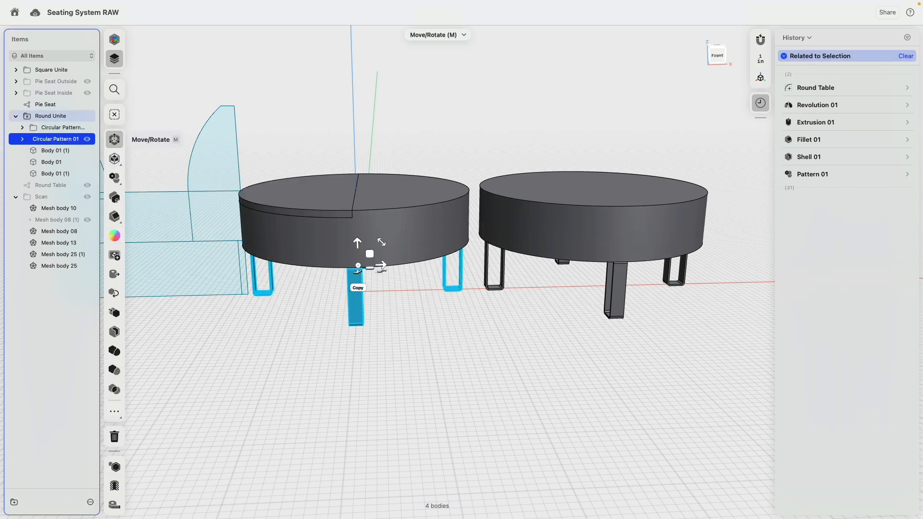
pyautogui.click(30, 399)
pyautogui.click(56, 128)
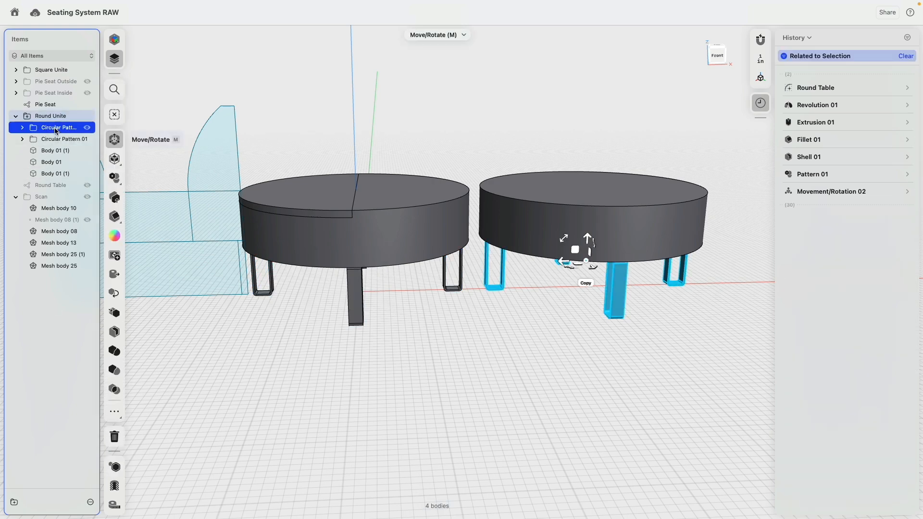
pyautogui.click(361, 404)
# - Move the one-piece round seat body into the Circular Pattern folder that holds its own legs
pyautogui.click(512, 235)
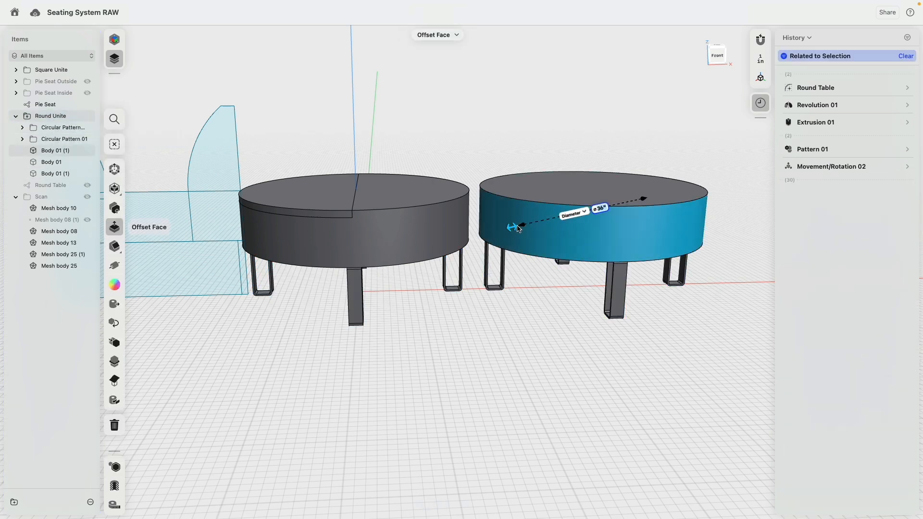
pyautogui.moveTo(68, 149); pyautogui.dragTo(63, 130)
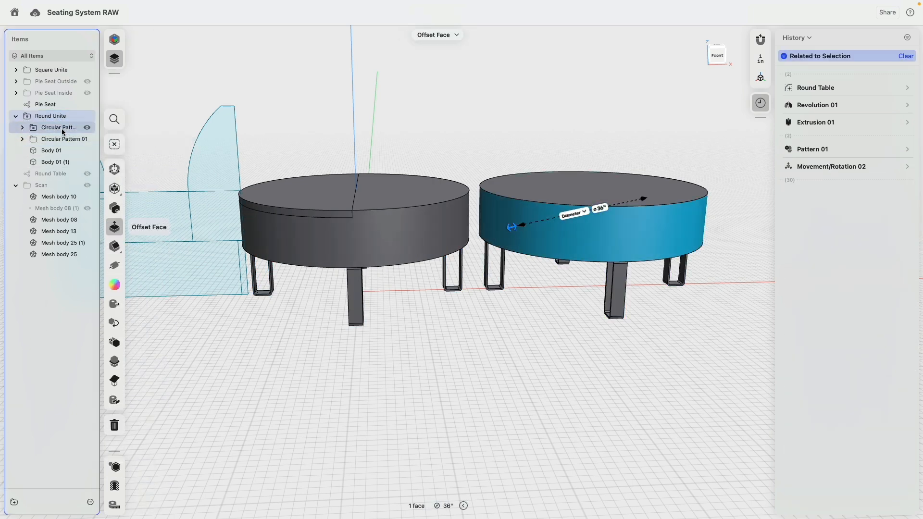
pyautogui.click(61, 129)
# - Rename the folder holding the one-piece round unit as Without, matching the Square Unite folder's naming
pyautogui.click(16, 71)
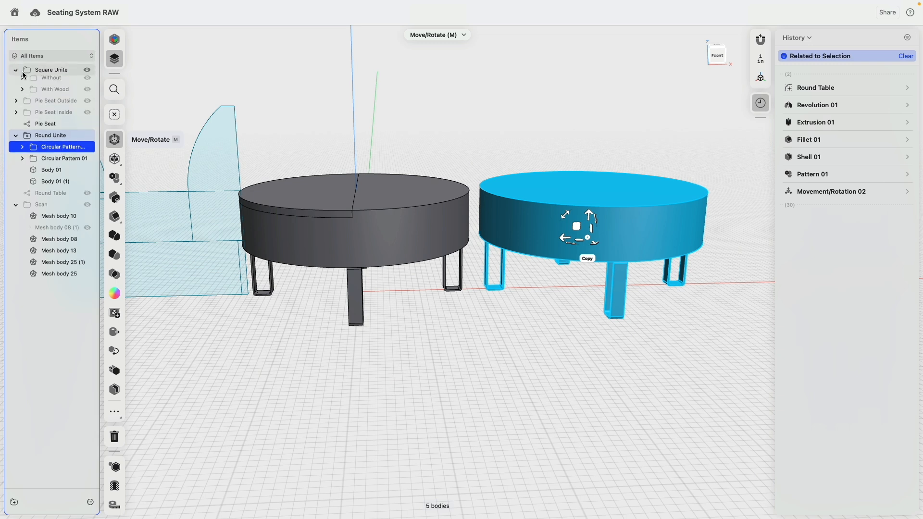
pyautogui.rightClick(65, 152)
pyautogui.click(92, 167)
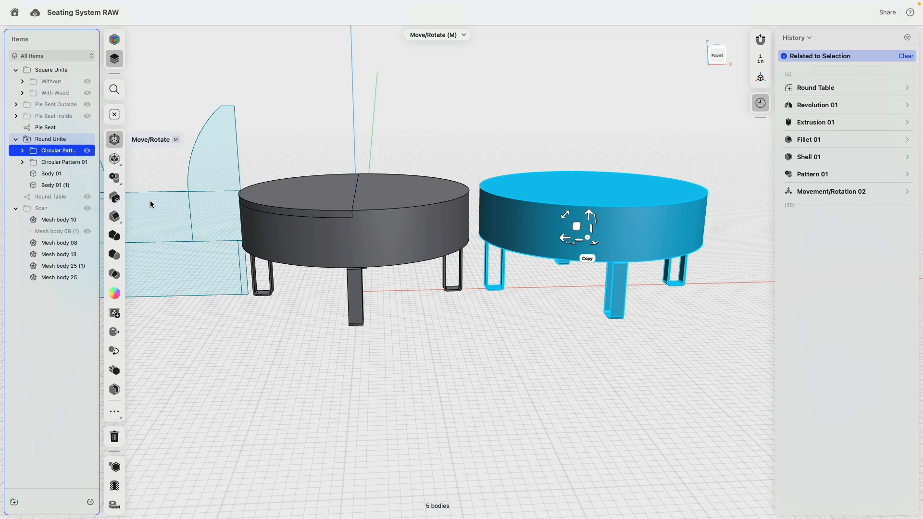
pyautogui.write('Without')
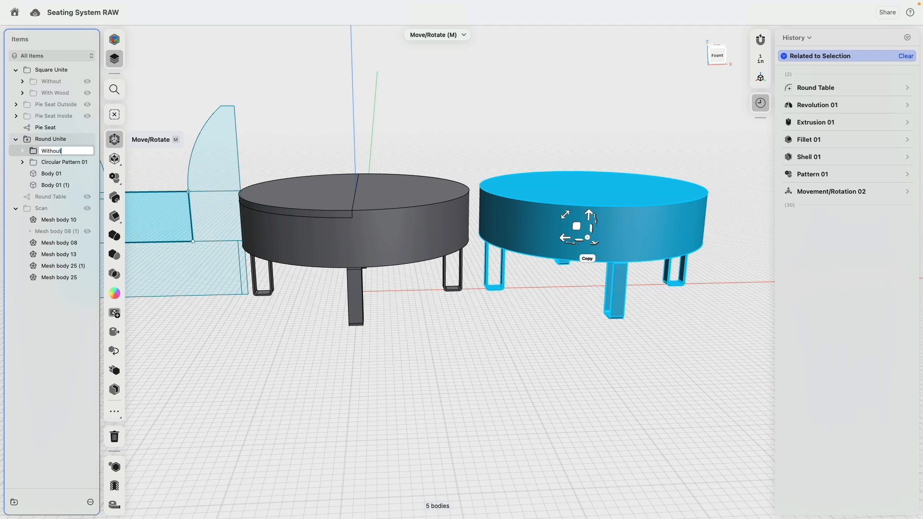
pyautogui.press('Return')
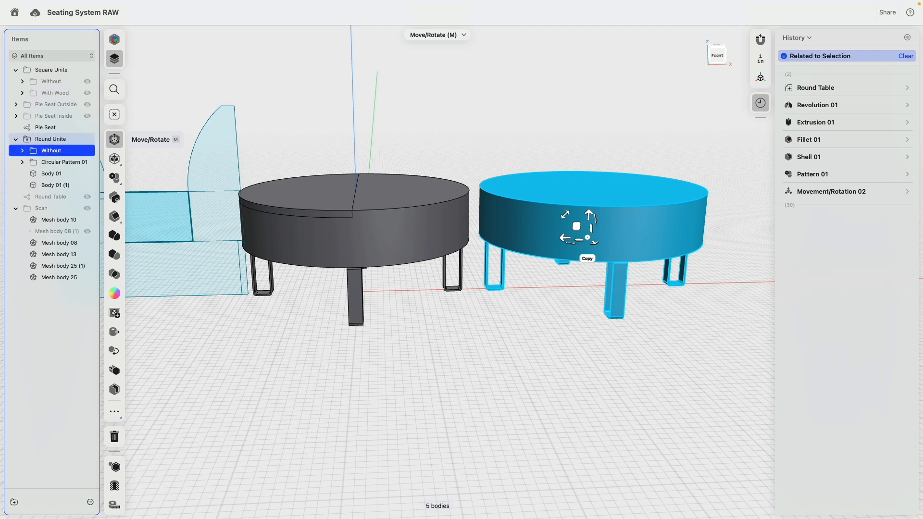
# - Move the split round unit's two remaining bodies, Body 01 and Body 01 (1), into the Circular Pattern 01 folder
pyautogui.click(51, 174)
pyautogui.keyDown('shift'); pyautogui.click(53, 185); pyautogui.keyUp('shift')
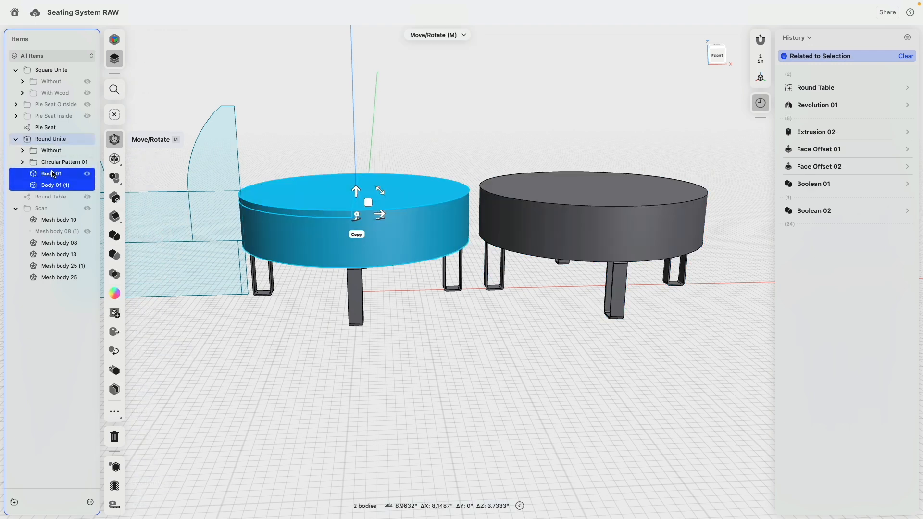
pyautogui.moveTo(54, 183); pyautogui.dragTo(64, 163)
# - Rename the Circular Pattern 01 folder as With Wood Board
pyautogui.click(65, 163)
pyautogui.rightClick(63, 162)
pyautogui.click(86, 176)
pyautogui.write('With Wood Board')
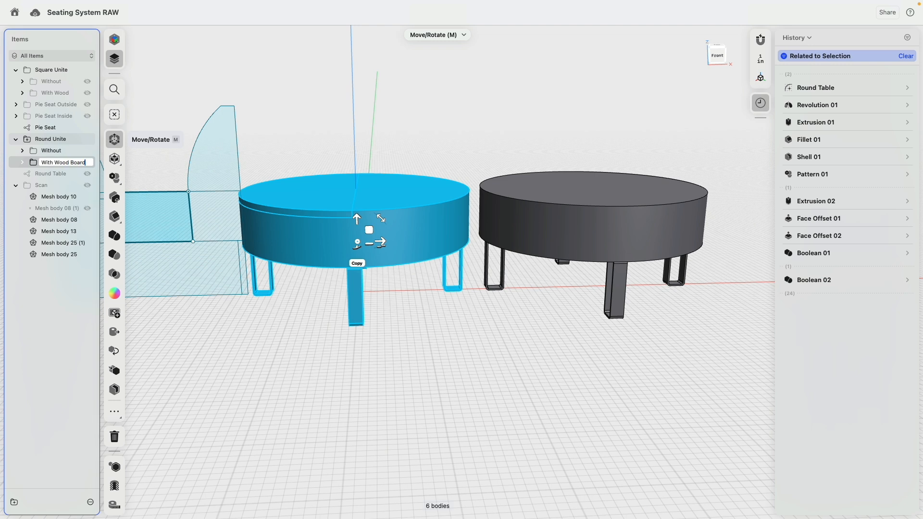
pyautogui.press('Return')
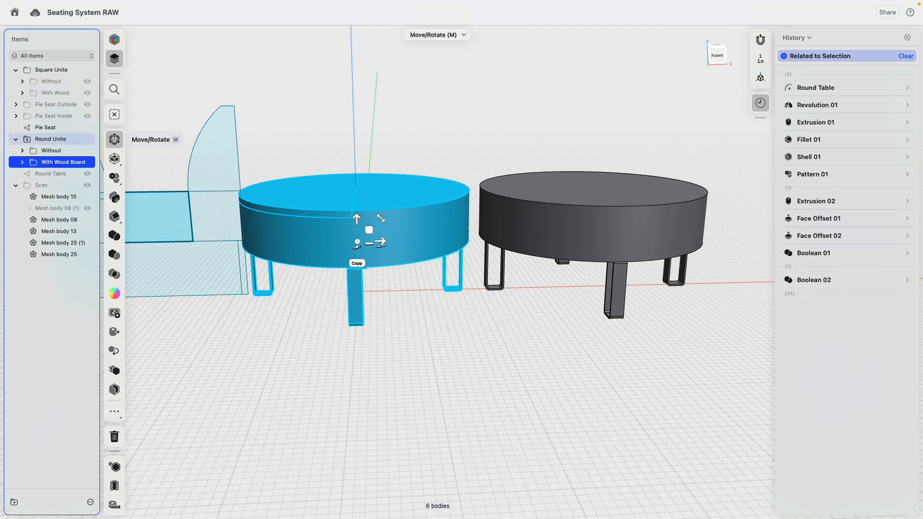
# - Rename the Square Unite's With Wood folder as With Wood Board
pyautogui.click(53, 93)
pyautogui.rightClick(58, 95)
pyautogui.click(80, 110)
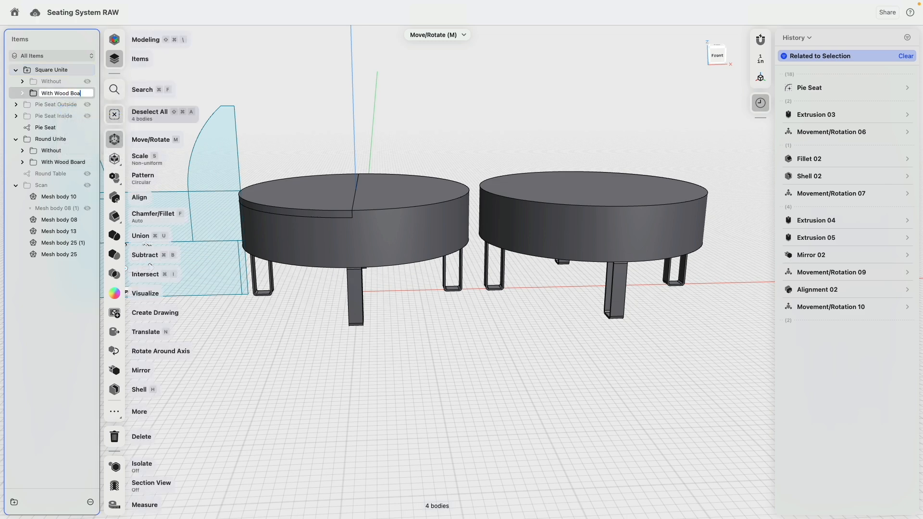
pyautogui.press('Return')
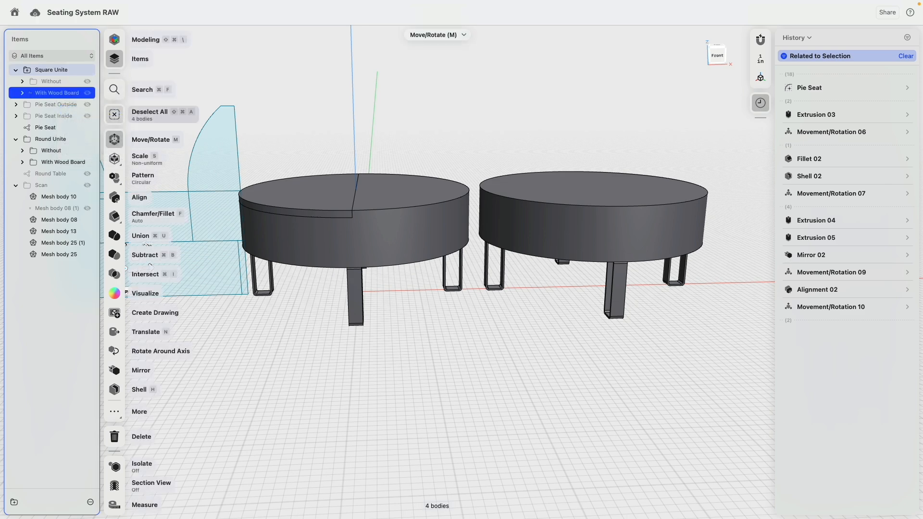
pyautogui.click(334, 354)
pyautogui.scroll(-3, 258, 320)
# - Group the Round Table and Pie Seat sketches in one folder and name it Sketches
pyautogui.moveTo(228, 344); pyautogui.dragTo(327, 333, button='middle')
pyautogui.moveTo(42, 174); pyautogui.dragTo(45, 128)
pyautogui.rightClick(51, 127)
pyautogui.click(86, 141)
pyautogui.write('Sketches')
pyautogui.press('Return')
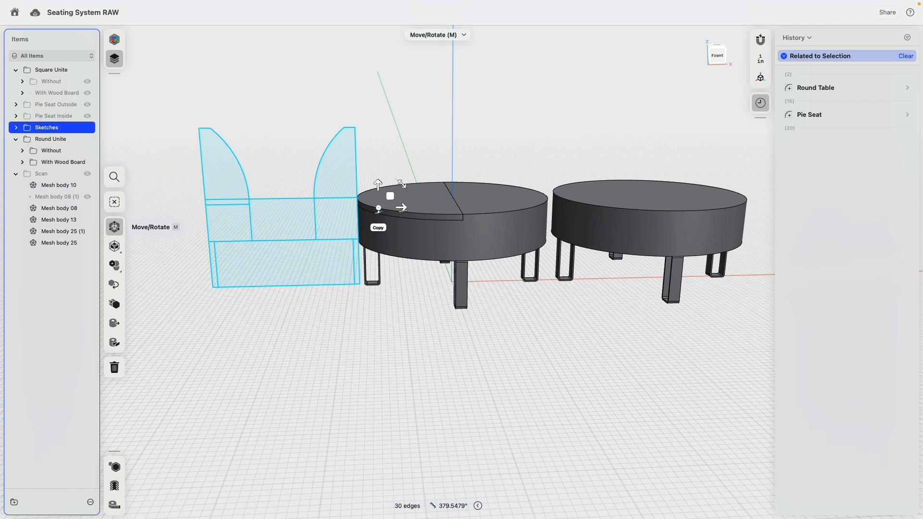
# - Collapse the Round Unite folder and move the Sketches folder between it and the Scan folder
pyautogui.click(16, 139)
pyautogui.moveTo(40, 130); pyautogui.dragTo(22, 144)
pyautogui.click(16, 150)
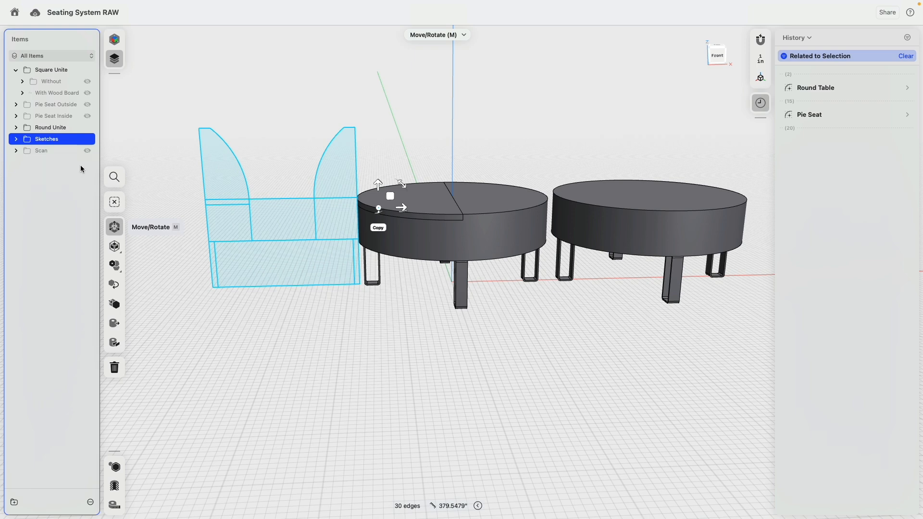
pyautogui.click(16, 150)
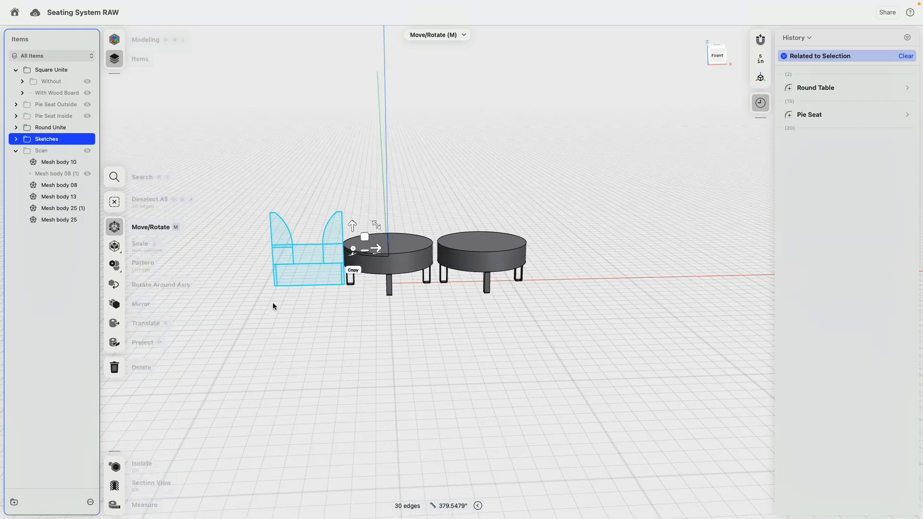
# - Hide the Round Unite and Sketches folders
pyautogui.click(87, 127)
pyautogui.click(201, 175)
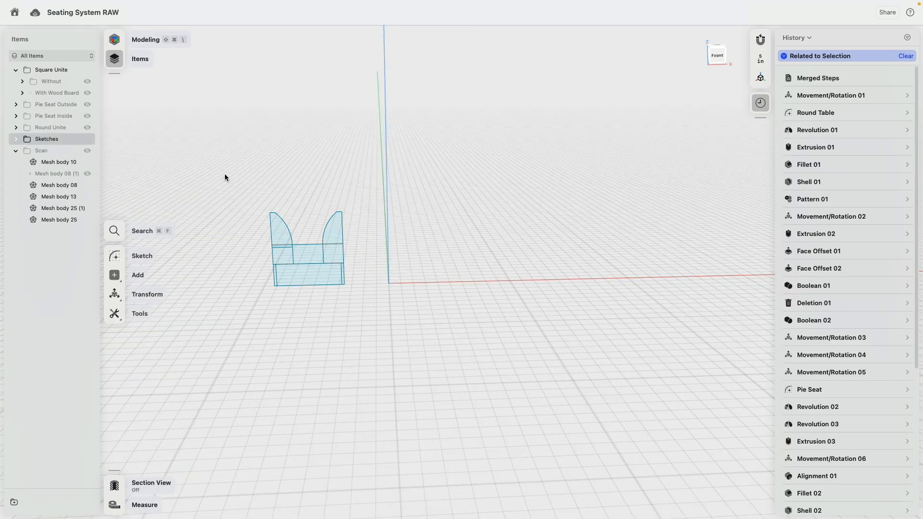
pyautogui.click(87, 139)
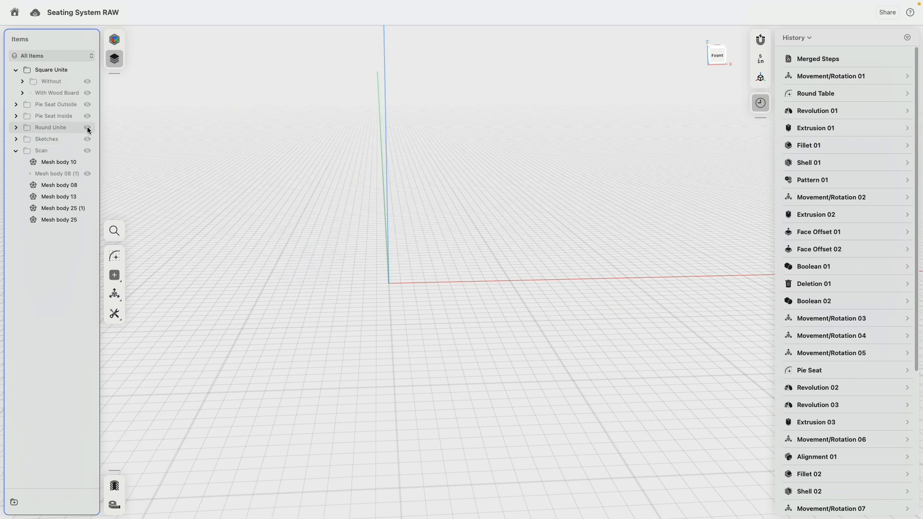
# - Show the Round Unite folder, both pie seat folders and the Square Unite's two version folders
pyautogui.click(87, 127)
pyautogui.click(88, 116)
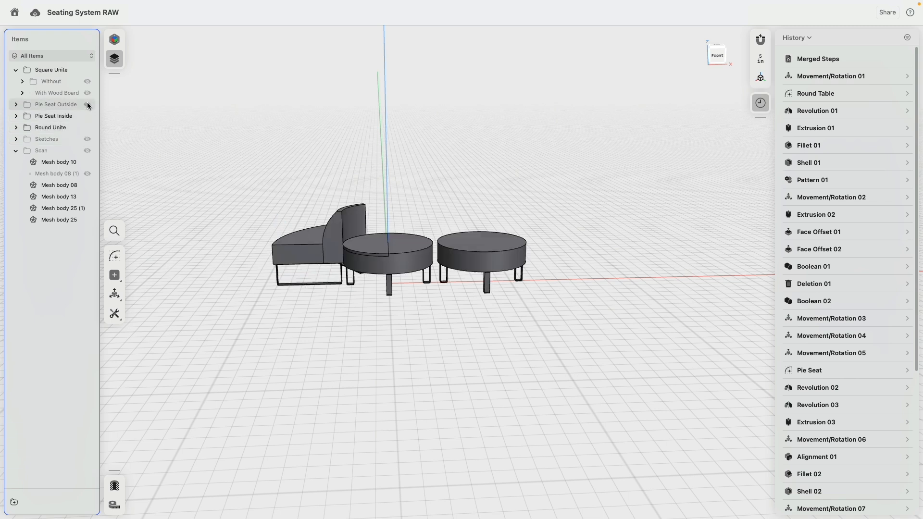
pyautogui.click(87, 104)
pyautogui.click(87, 93)
pyautogui.click(89, 85)
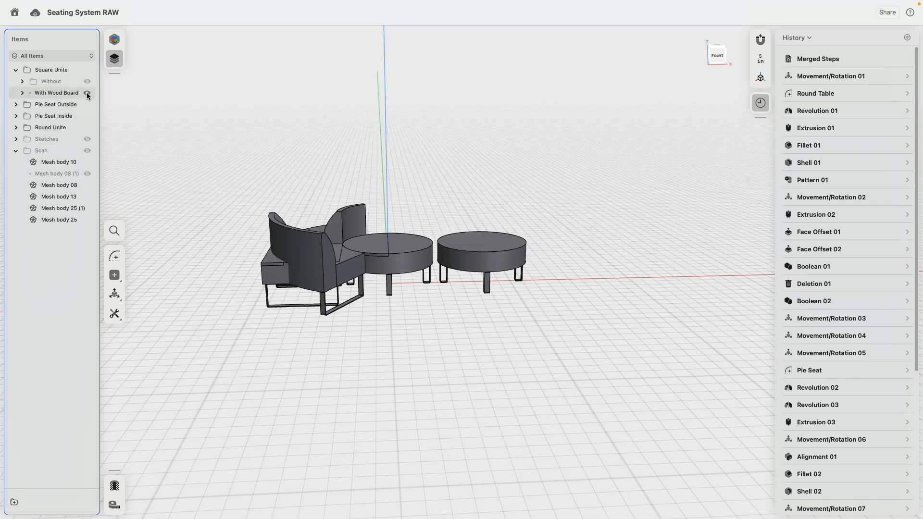
pyautogui.moveTo(271, 143); pyautogui.dragTo(267, 180, button='right')
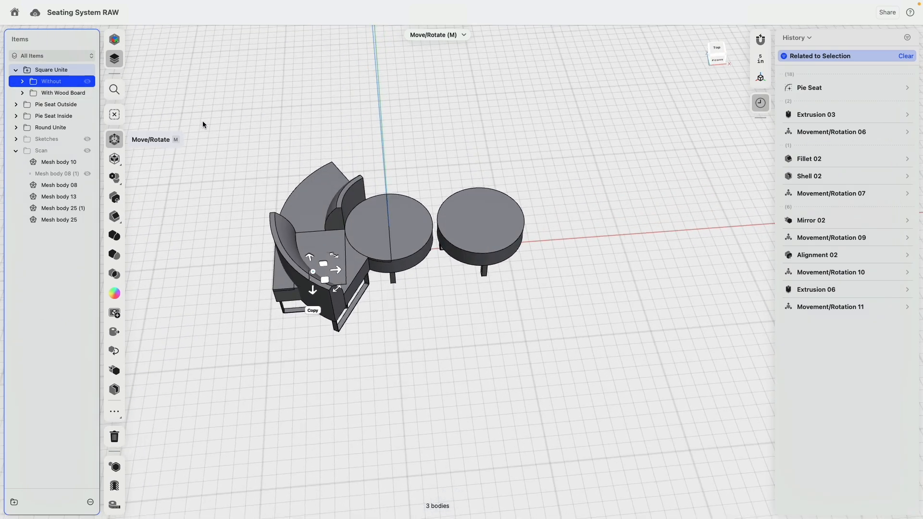
pyautogui.press('Escape')
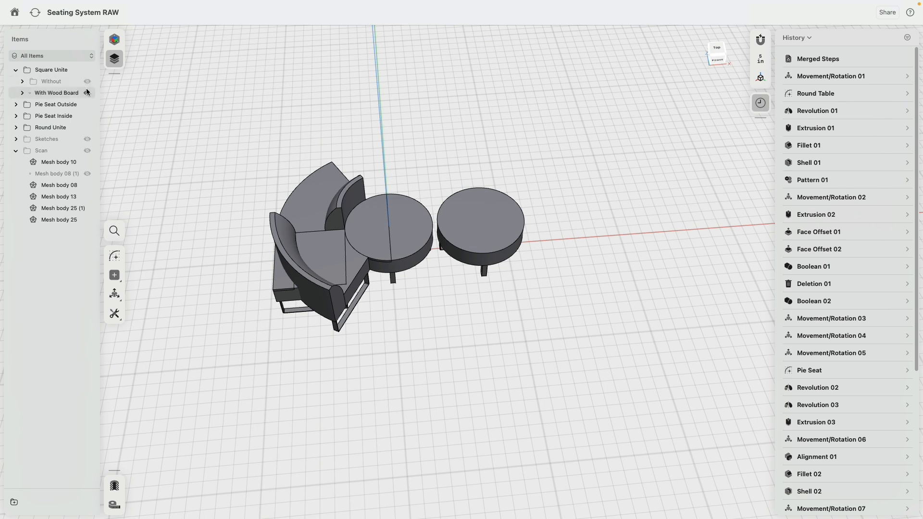
# - Expand the Round Unite, Pie Seat Inside and Pie Seat Outside folders
pyautogui.click(16, 128)
pyautogui.click(16, 116)
pyautogui.click(16, 105)
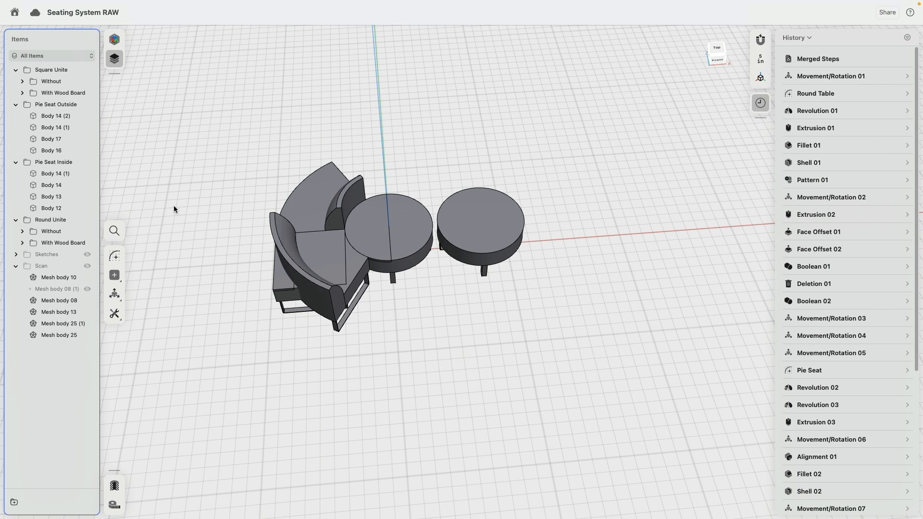
# - Move the Square Unite's With Wood Board version 35 in sideways, clear of the Without version
pyautogui.click(54, 94)
pyautogui.moveTo(326, 335); pyautogui.dragTo(379, 342, button='right')
pyautogui.moveTo(291, 355); pyautogui.dragTo(385, 355)
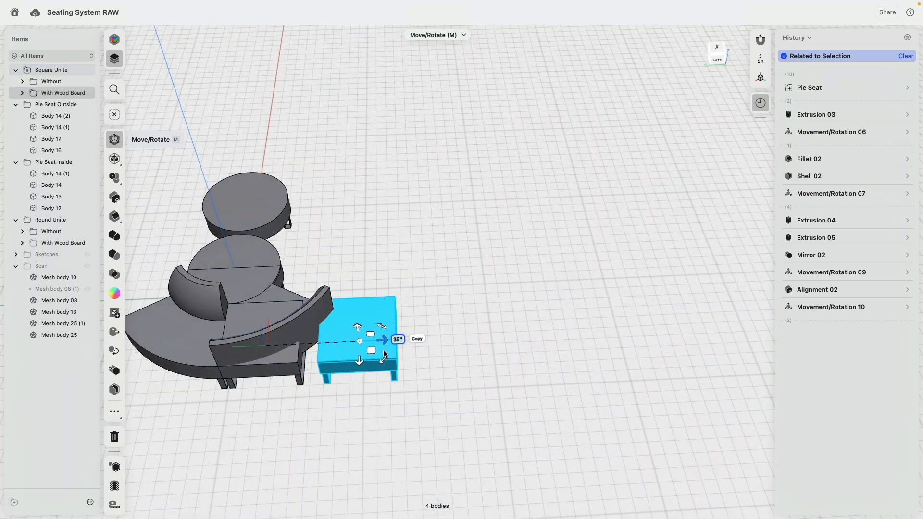
pyautogui.click(171, 96)
# - Move the whole Square Unite group 43 in away from the pie seats
pyautogui.click(53, 70)
pyautogui.moveTo(468, 236); pyautogui.dragTo(407, 260, button='right')
pyautogui.moveTo(350, 235); pyautogui.dragTo(256, 280)
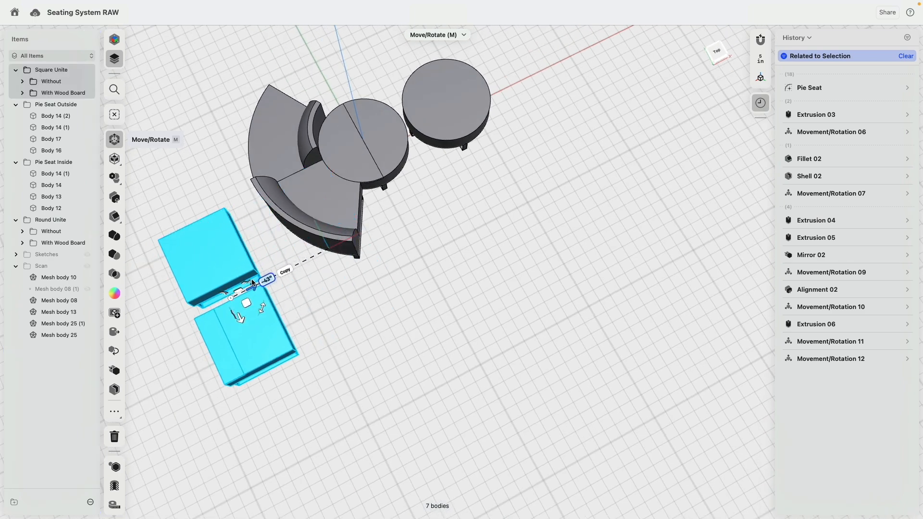
pyautogui.click(410, 337)
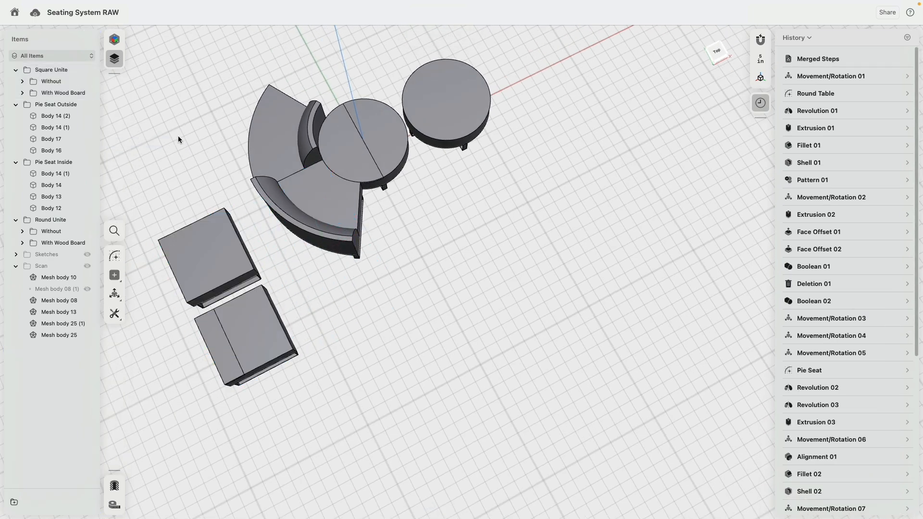
# - Move the Pie Seat Outside group's four bodies diagonally away from the round units in the top view
pyautogui.click(68, 163)
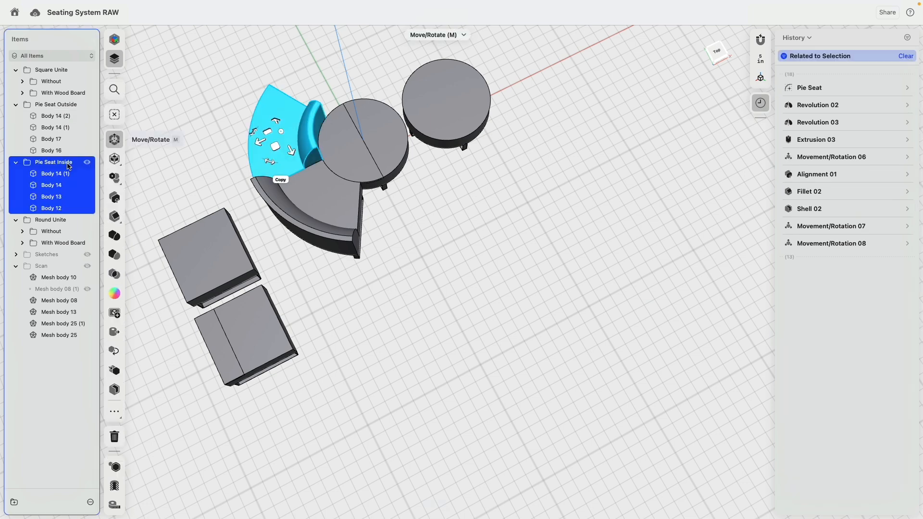
pyautogui.click(67, 104)
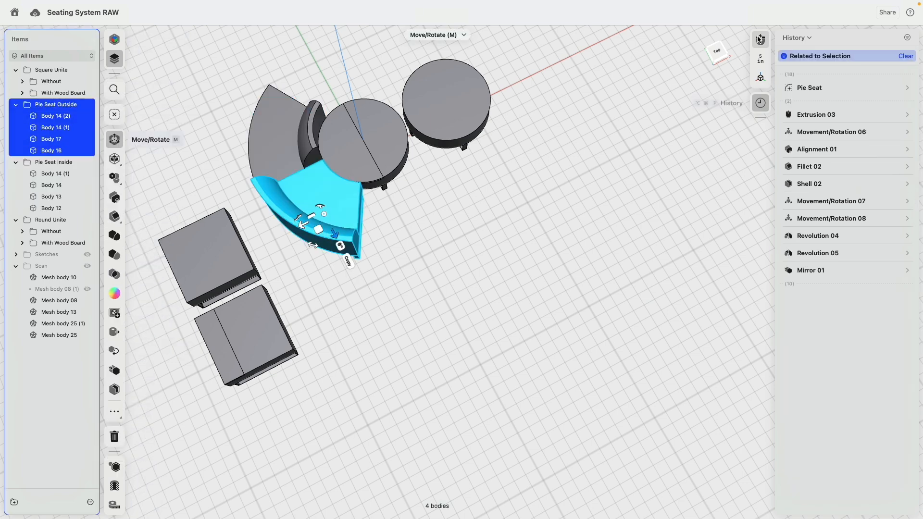
pyautogui.click(718, 51)
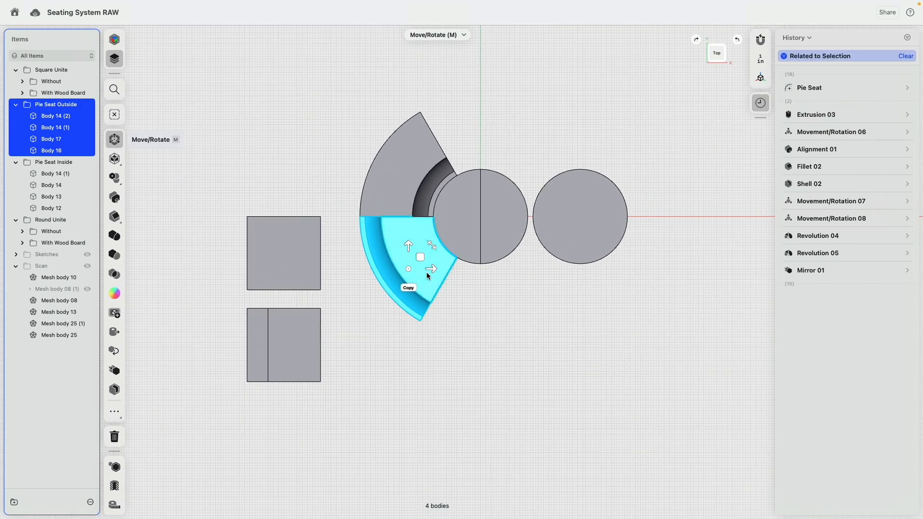
pyautogui.moveTo(419, 258); pyautogui.dragTo(394, 283)
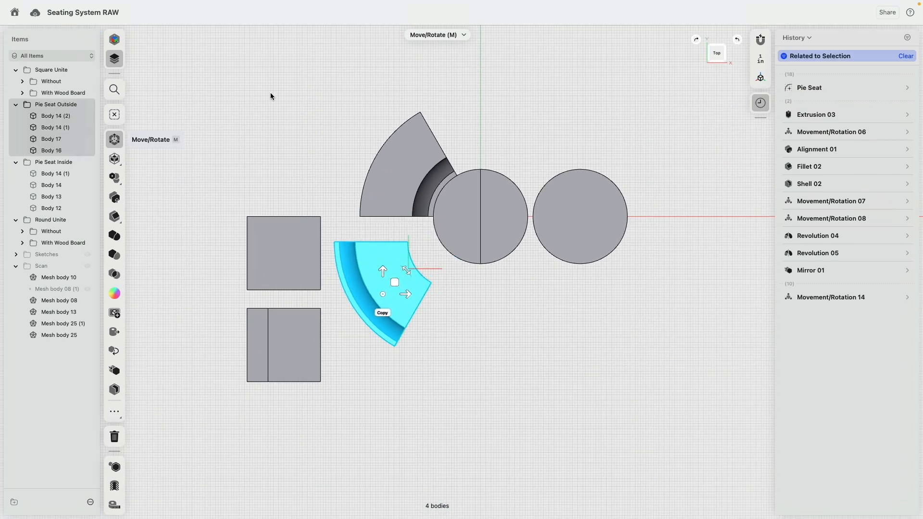
pyautogui.click(259, 124)
# - Move the Pie Seat Inside group clear of the round unit, away from the other pie seat
pyautogui.click(54, 162)
pyautogui.moveTo(394, 137); pyautogui.dragTo(387, 115)
pyautogui.click(414, 223)
pyautogui.moveTo(492, 329); pyautogui.dragTo(483, 249, button='right')
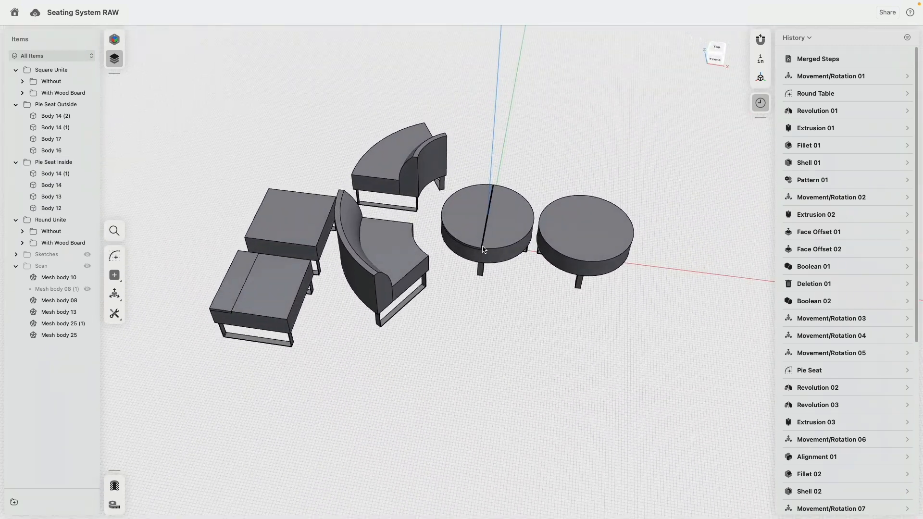
# - Try fillet radii of 0.5, 0.1 and 1 in on the top edge of the undivided round unit
pyautogui.scroll(-10, 793, 248)
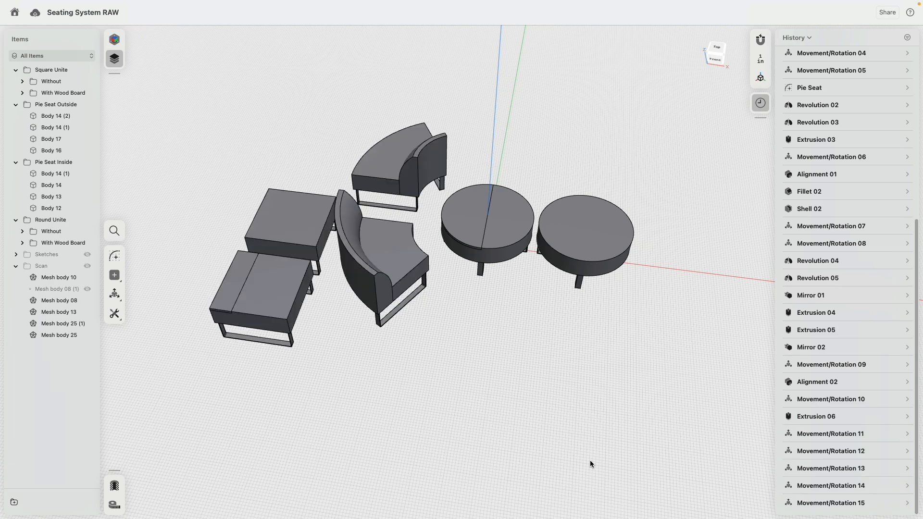
pyautogui.scroll(5, 660, 214)
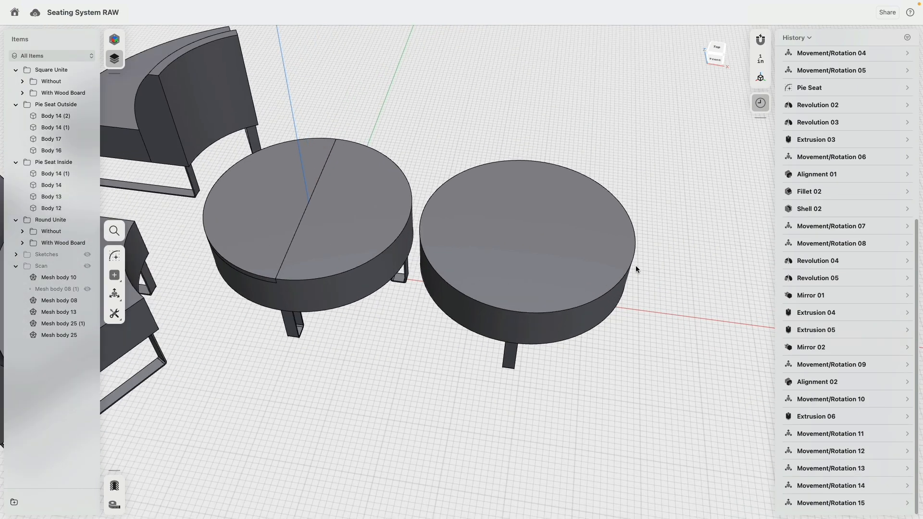
pyautogui.click(630, 266)
pyautogui.moveTo(626, 373); pyautogui.dragTo(598, 369, button='right')
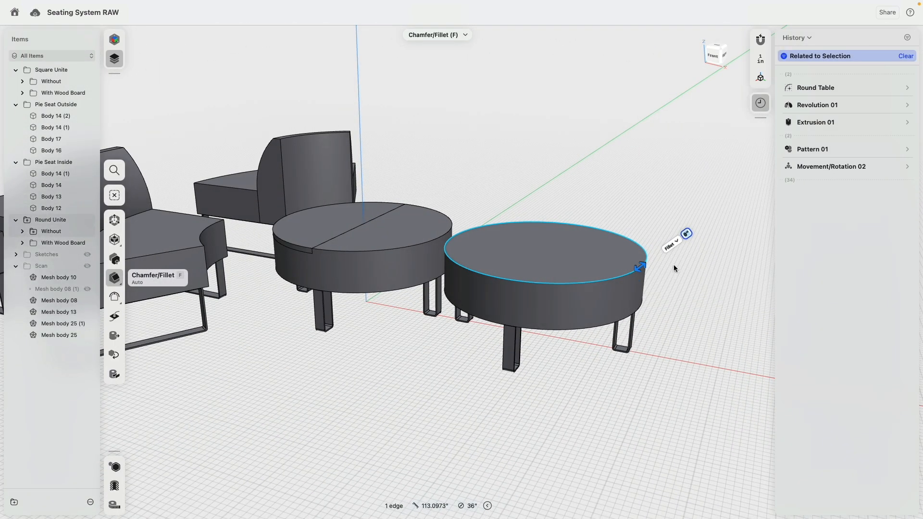
pyautogui.write('0.5')
pyautogui.press('Return')
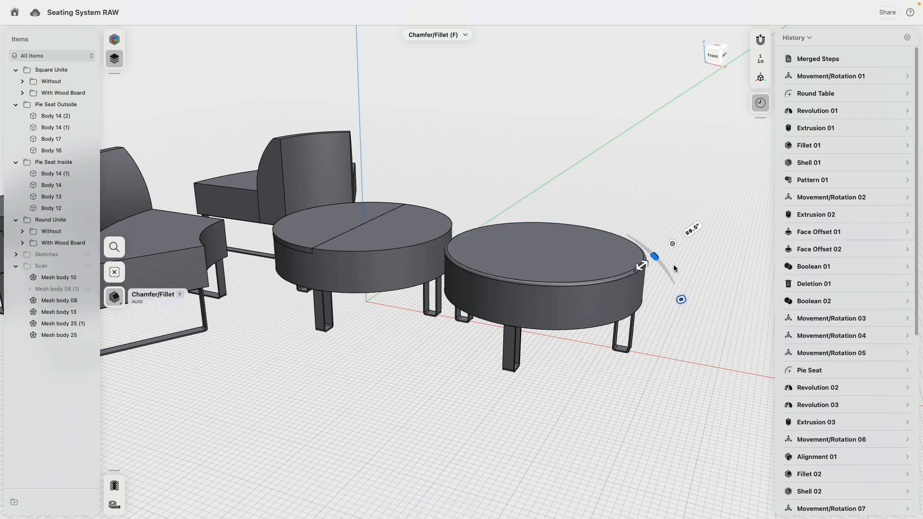
pyautogui.click(693, 231)
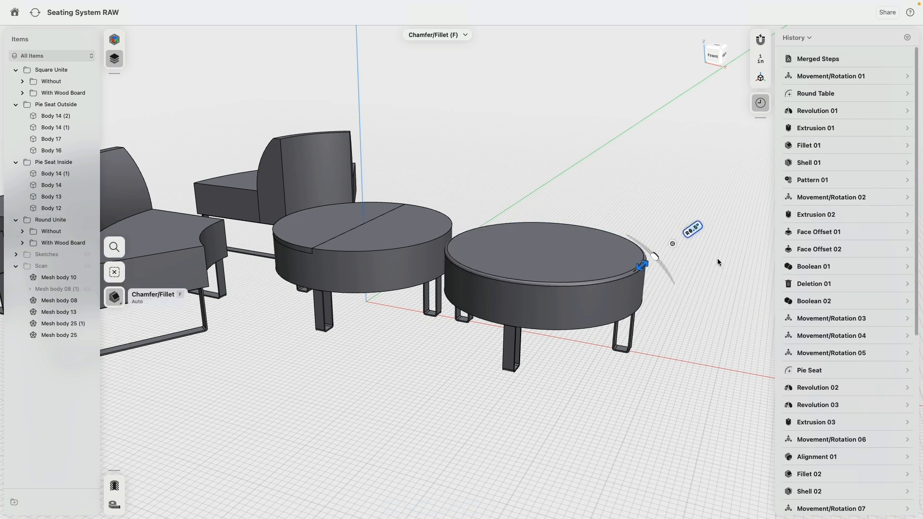
pyautogui.write('0.1')
pyautogui.press('Return')
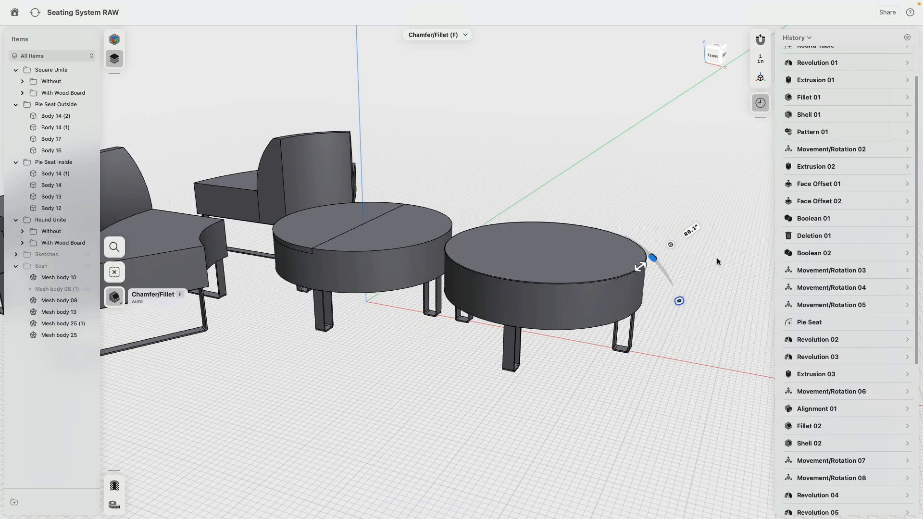
pyautogui.write('1')
pyautogui.press('Return')
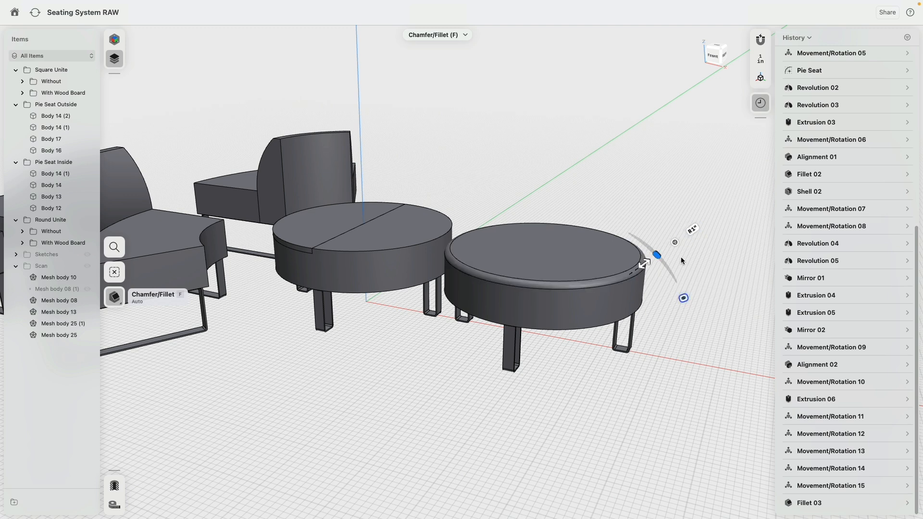
# - Try a 1 in fillet on the split round unit's curved cushion edge, and undo the fillets on both round units
pyautogui.click(311, 370)
pyautogui.moveTo(311, 371); pyautogui.dragTo(451, 399, button='middle')
pyautogui.click(488, 286)
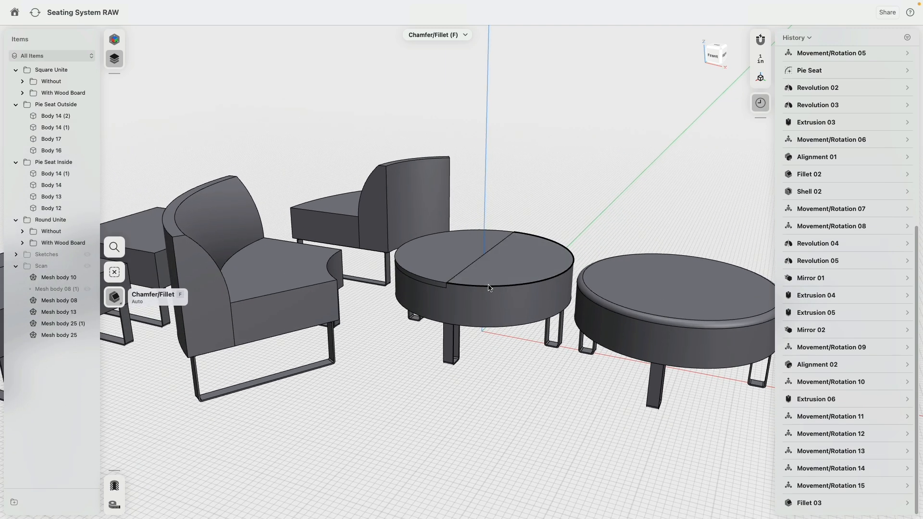
pyautogui.scroll(6, 465, 273)
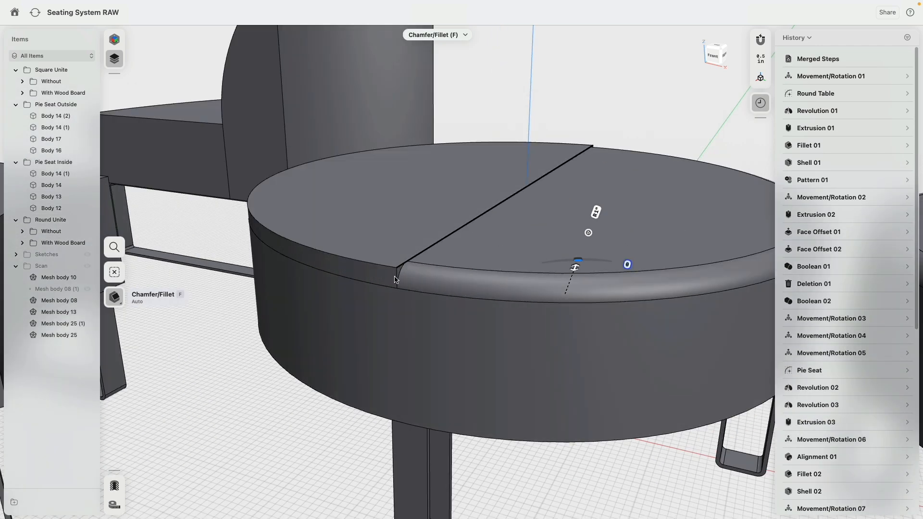
pyautogui.scroll(-10, 407, 339)
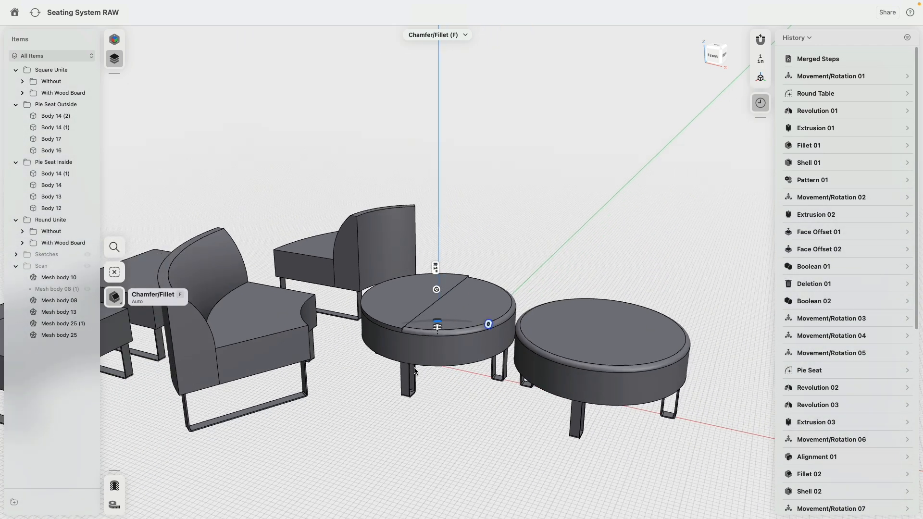
pyautogui.scroll(5, 482, 469)
pyautogui.scroll(-4, 556, 416)
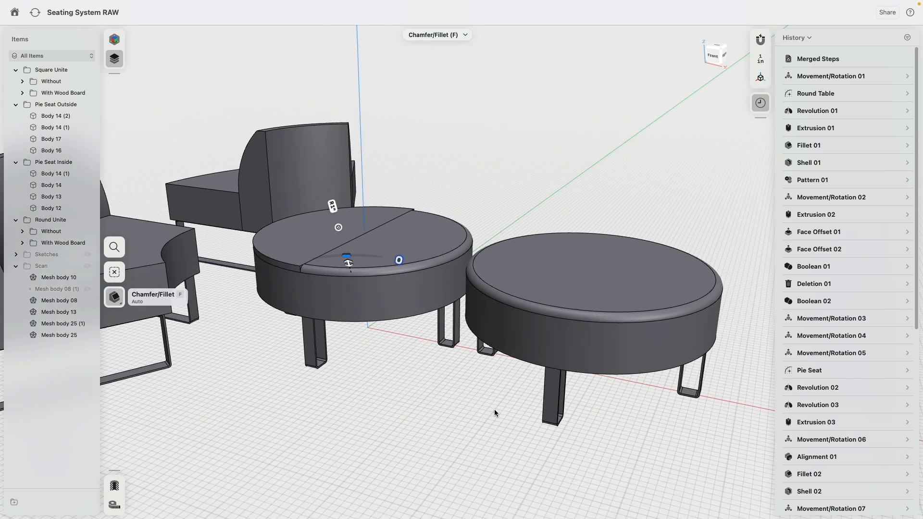
pyautogui.press('super+z')
pyautogui.press('super+z')
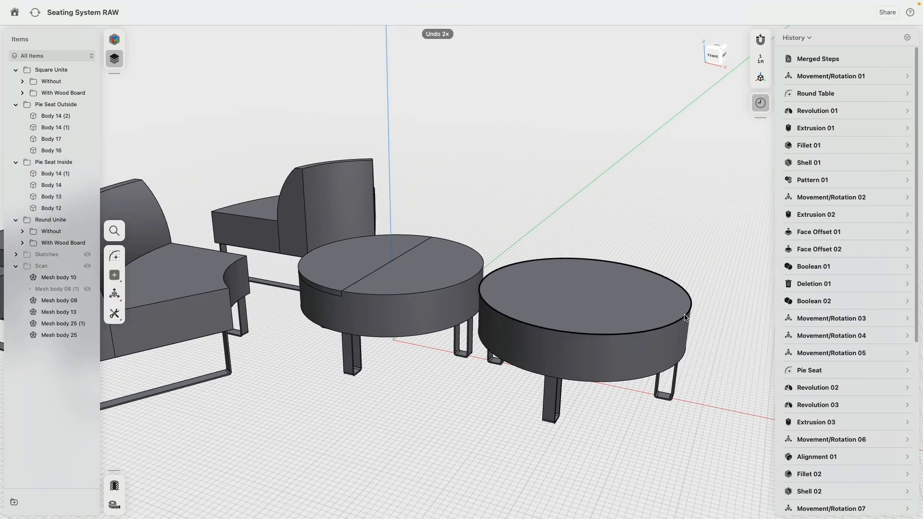
# - Fillet the undivided round unit's top edge and the split round unit's curved cushion edge with a 0.75 in radius
pyautogui.click(691, 318)
pyautogui.write('.75')
pyautogui.press('Return')
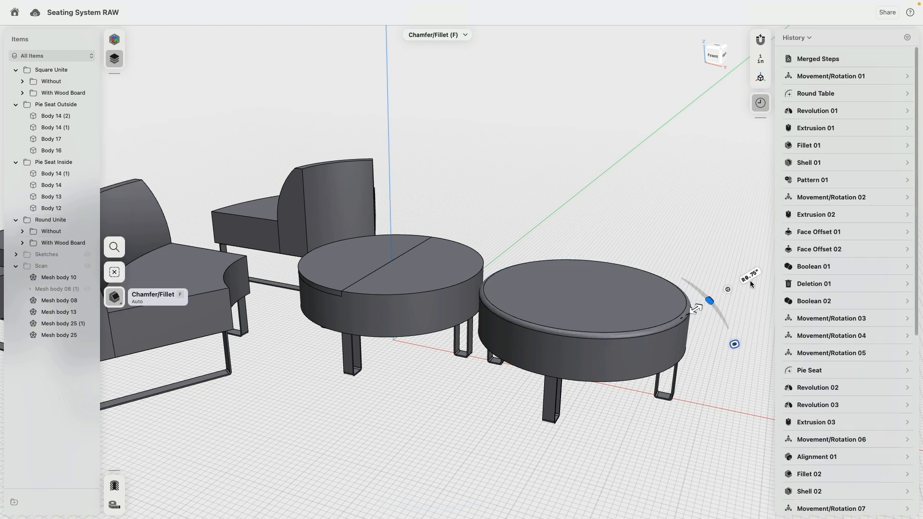
pyautogui.click(435, 291)
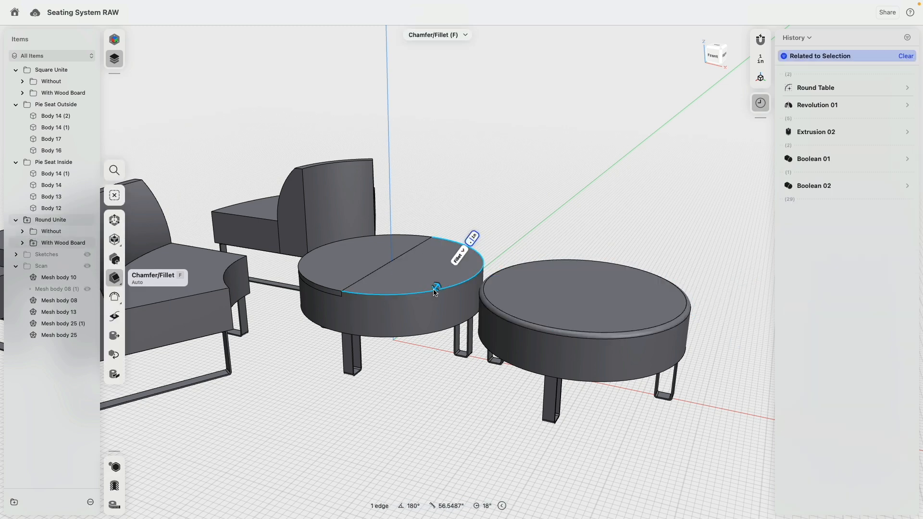
pyautogui.press('Return')
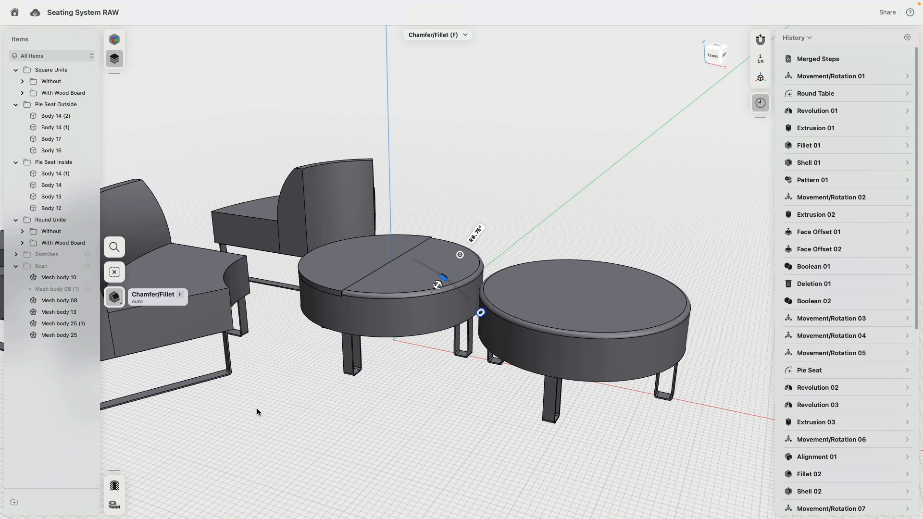
# - Fillet the two vertical edges at the ends of Pie Seat Outside's concave seat front with a 1 in radius
pyautogui.moveTo(253, 408); pyautogui.dragTo(379, 423, button='middle')
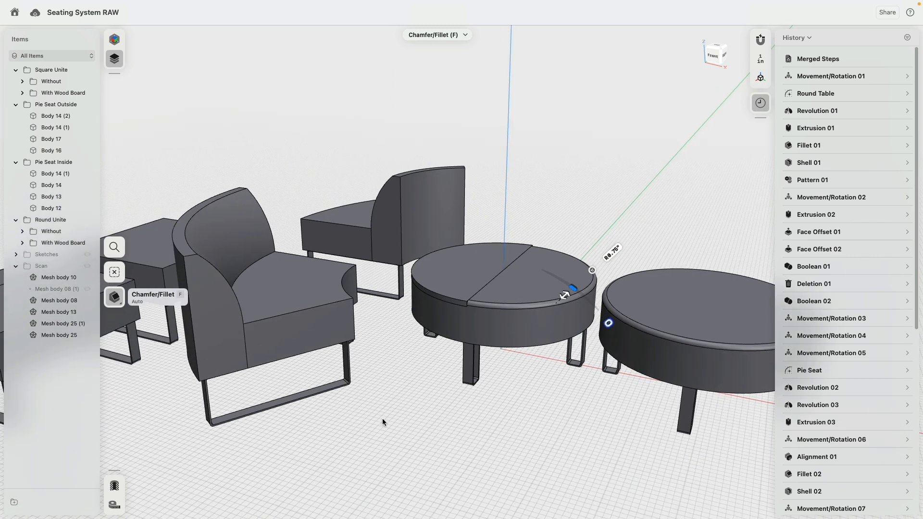
pyautogui.click(358, 279)
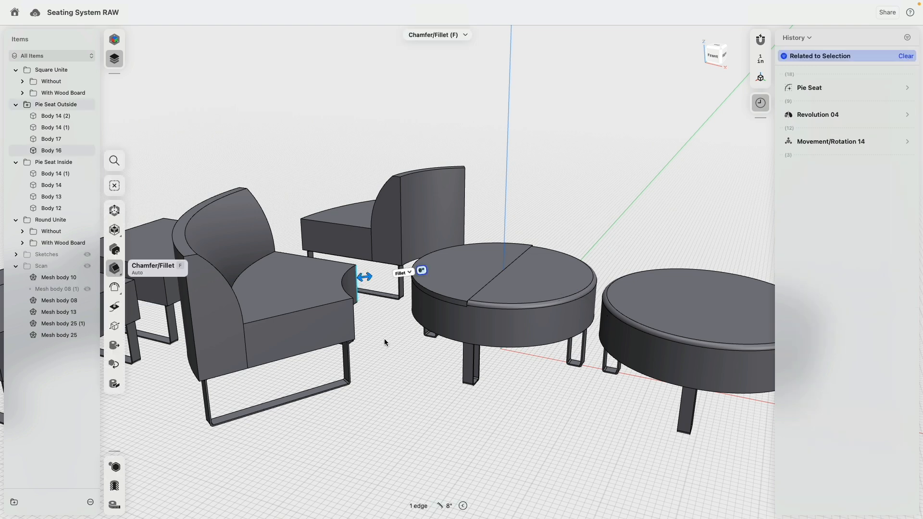
pyautogui.moveTo(396, 350); pyautogui.dragTo(354, 320, button='right')
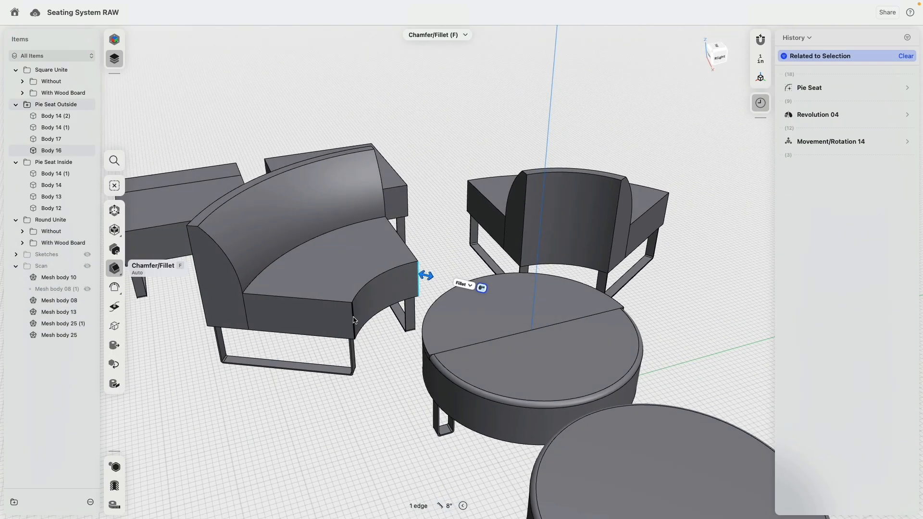
pyautogui.click(354, 321)
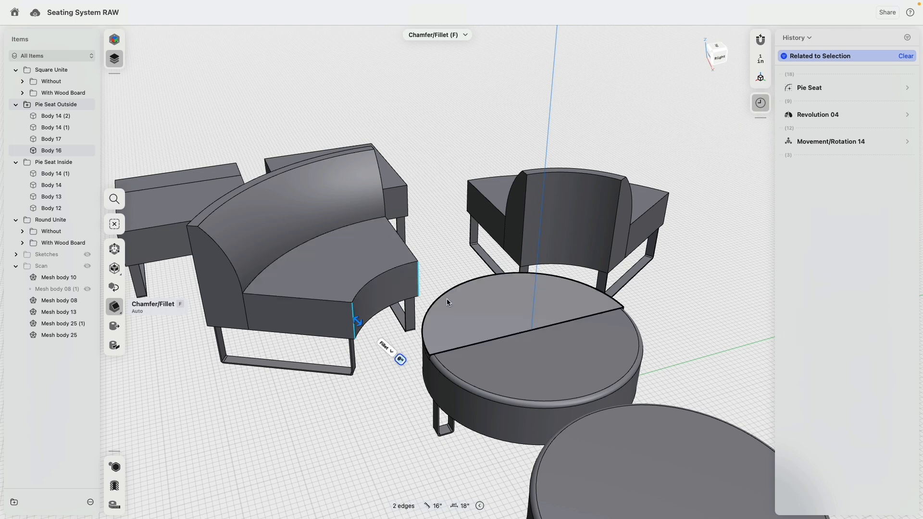
pyautogui.write('1')
pyautogui.press('Return')
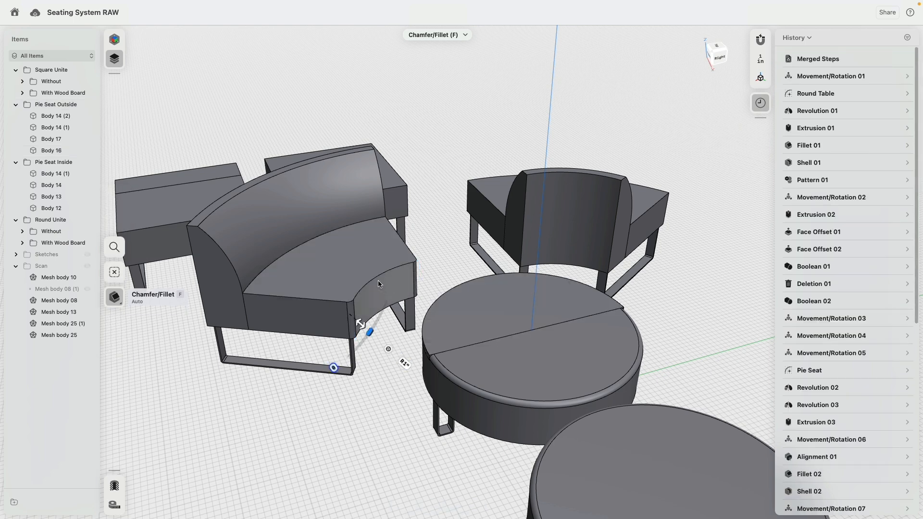
# - Try a 0.75 in fillet on the top edge of Pie Seat Outside's concave seat front and undo it
pyautogui.click(400, 290)
pyautogui.write('.7')
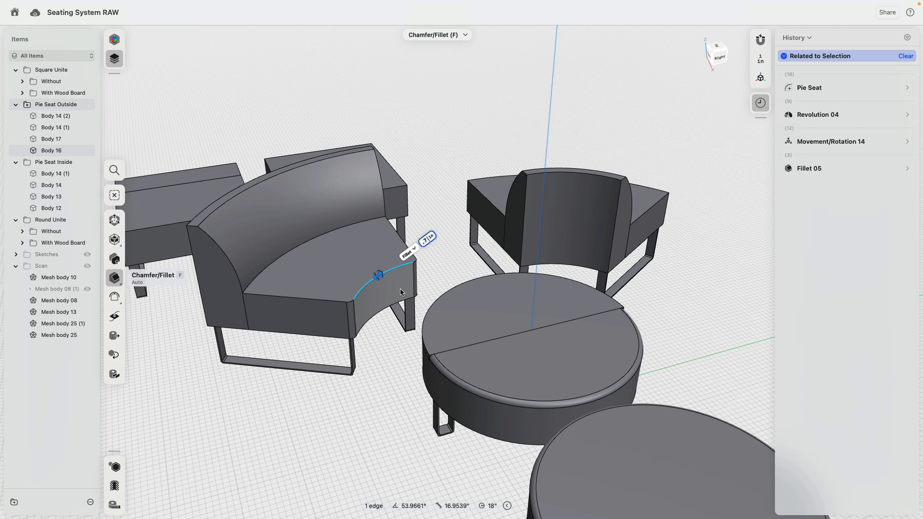
pyautogui.write('5')
pyautogui.press('Return')
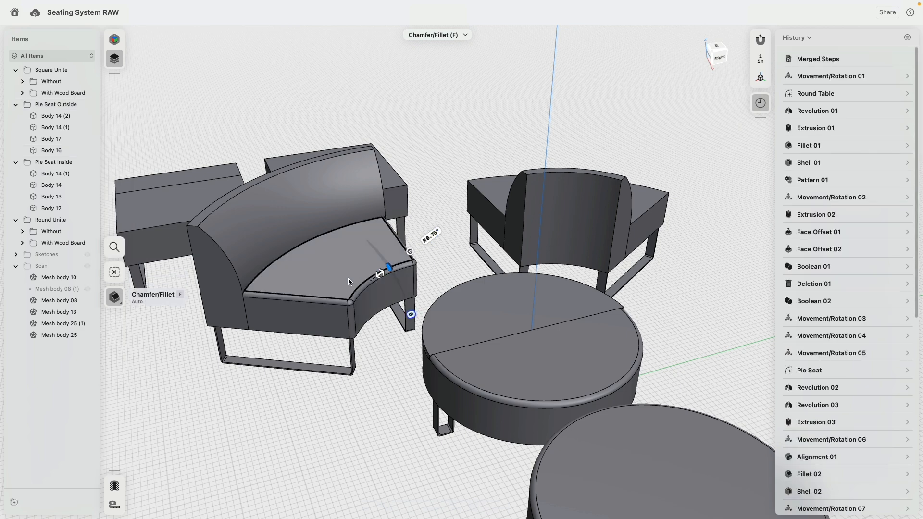
pyautogui.scroll(5, 204, 352)
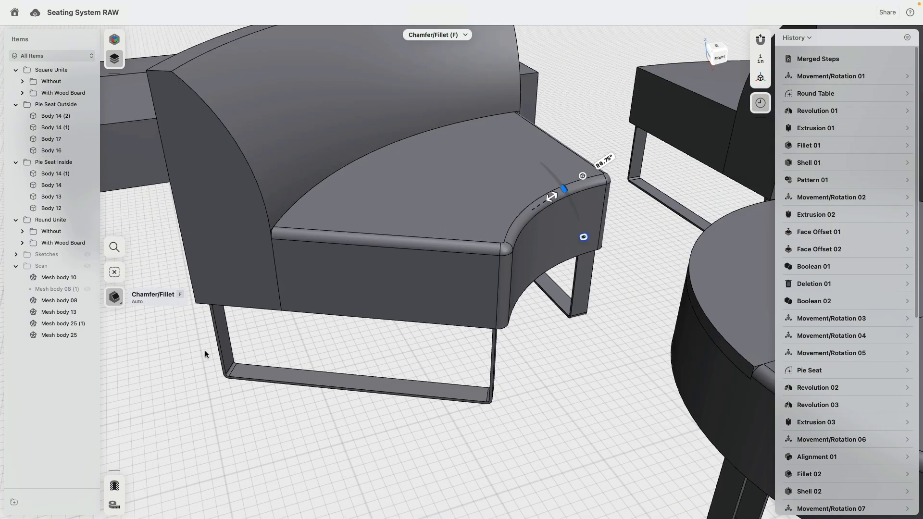
pyautogui.scroll(-3, 208, 354)
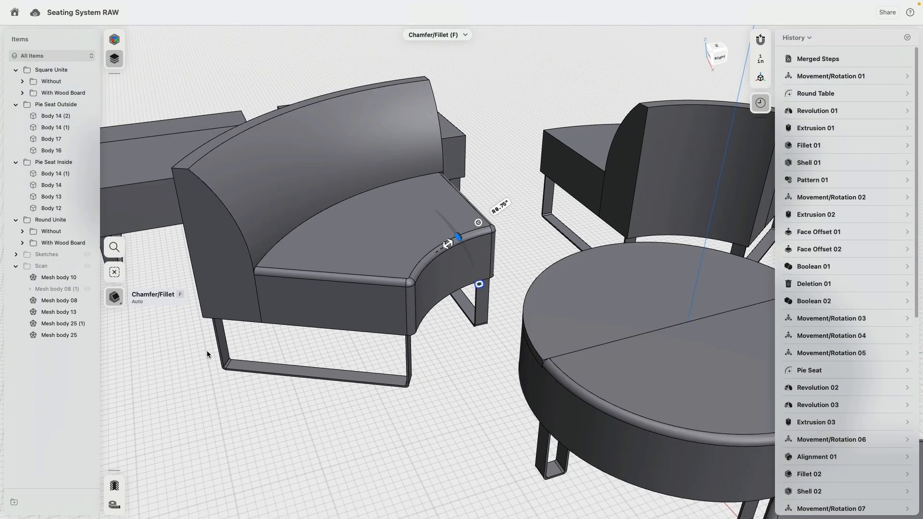
pyautogui.press('super+z')
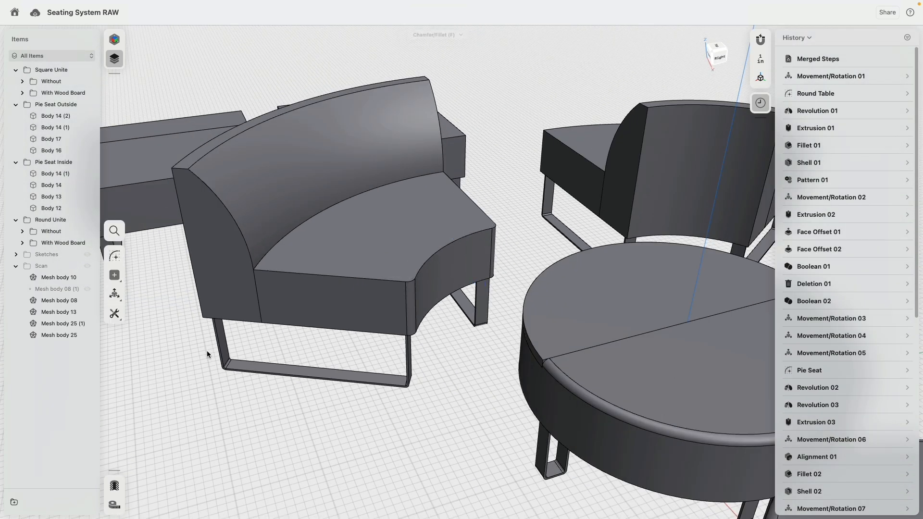
# - Reopen the edge selection of Pie Seat Outside's 1 in fillet and add the two vertical outer corner edges of Pie Seat Inside's seat
pyautogui.scroll(-5, 375, 330)
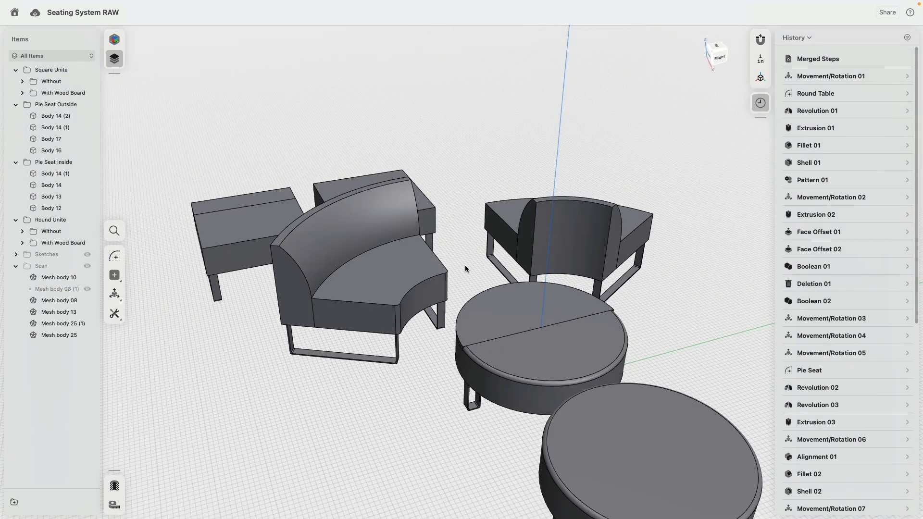
pyautogui.click(398, 319)
pyautogui.click(425, 370)
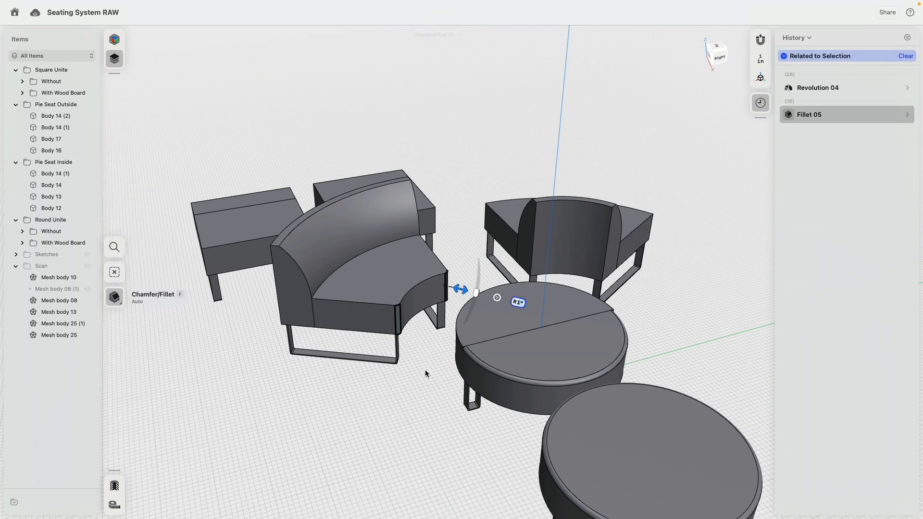
pyautogui.click(908, 115)
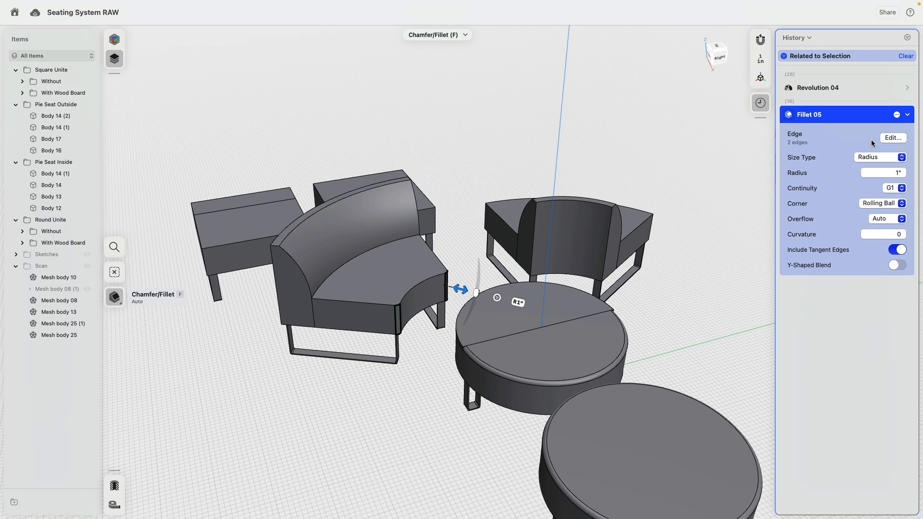
pyautogui.click(893, 138)
pyautogui.moveTo(433, 158); pyautogui.dragTo(599, 158, button='right')
pyautogui.click(267, 394)
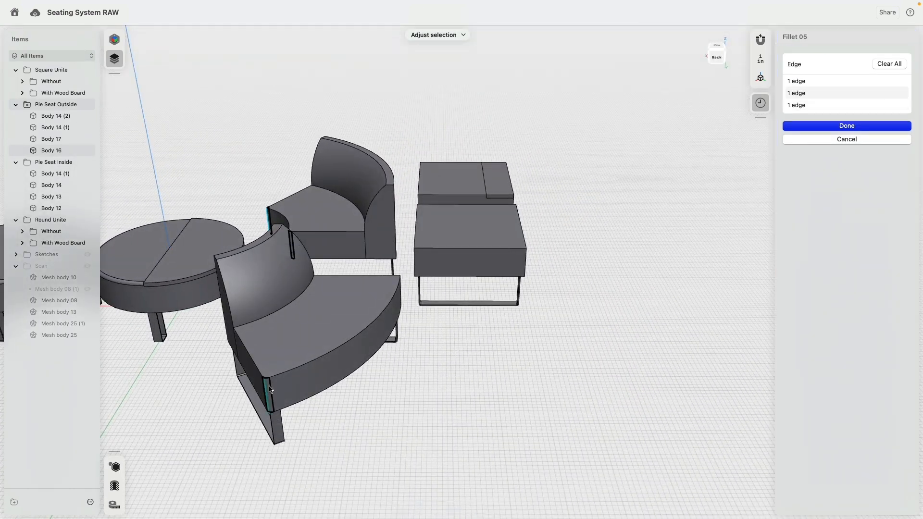
pyautogui.click(402, 293)
pyautogui.moveTo(533, 302); pyautogui.dragTo(483, 383, button='right')
pyautogui.moveTo(482, 380); pyautogui.dragTo(444, 391, button='middle')
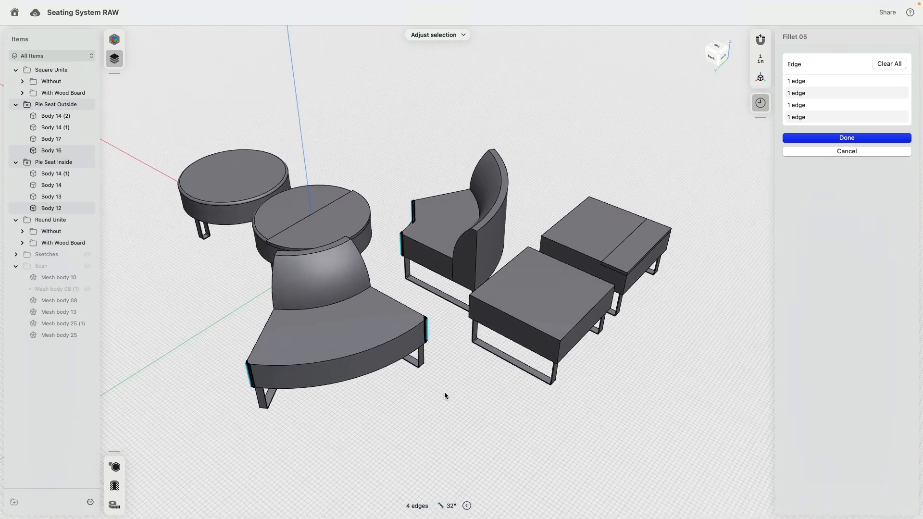
# - Add the vertical corner edges of both square units' cushions to the same 1 in fillet selection
pyautogui.click(469, 308)
pyautogui.click(560, 349)
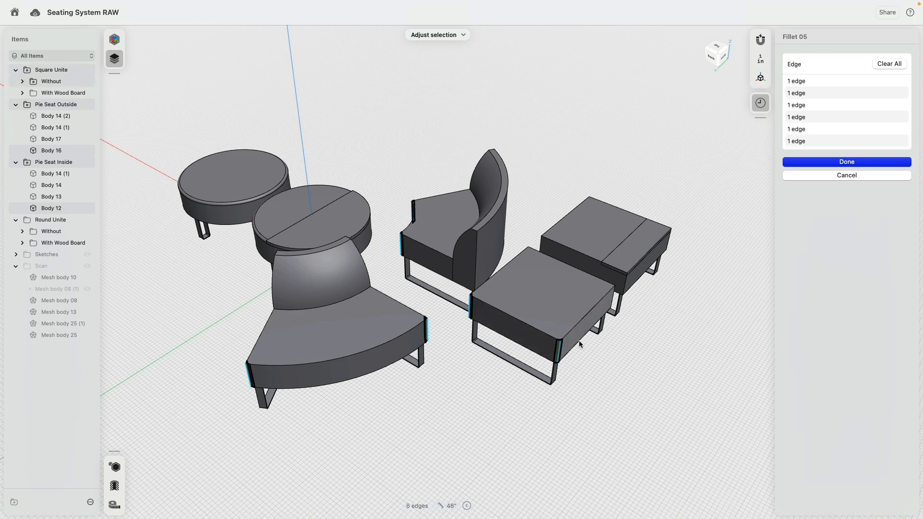
pyautogui.click(626, 285)
pyautogui.moveTo(626, 289); pyautogui.dragTo(606, 276, button='right')
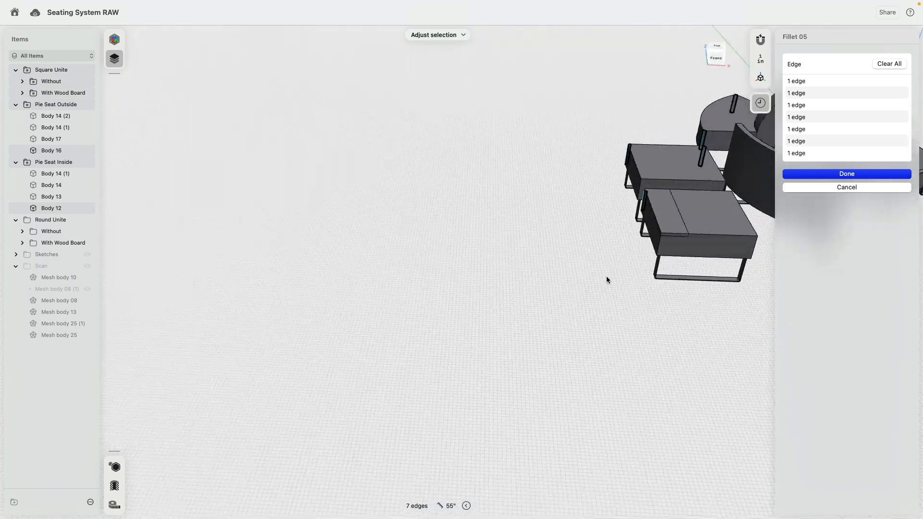
pyautogui.click(661, 248)
pyautogui.moveTo(661, 249); pyautogui.dragTo(539, 285, button='right')
pyautogui.click(539, 284)
pyautogui.click(645, 252)
pyautogui.moveTo(645, 251); pyautogui.dragTo(390, 354, button='right')
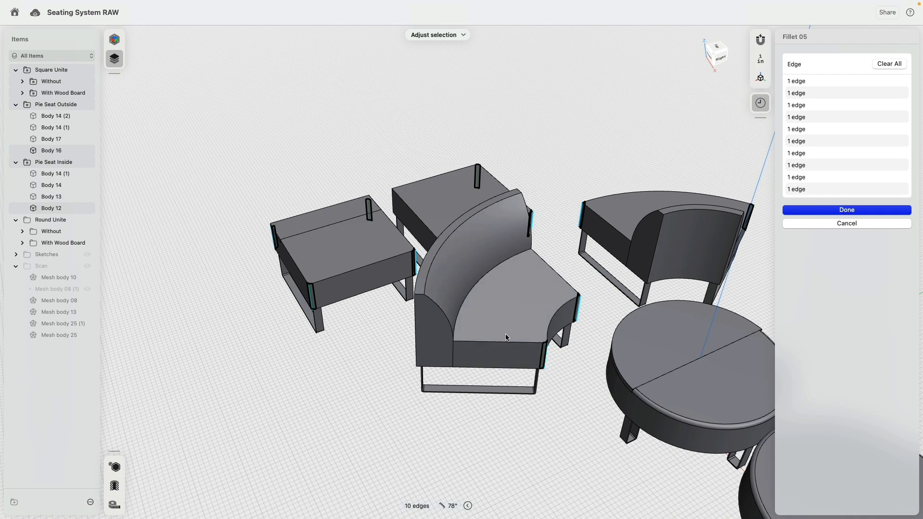
# - Add the two vertical rear edges of Pie Seat Outside's backrest to the fillet selection and accept the edited selection
pyautogui.click(417, 346)
pyautogui.moveTo(362, 366); pyautogui.dragTo(464, 361, button='right')
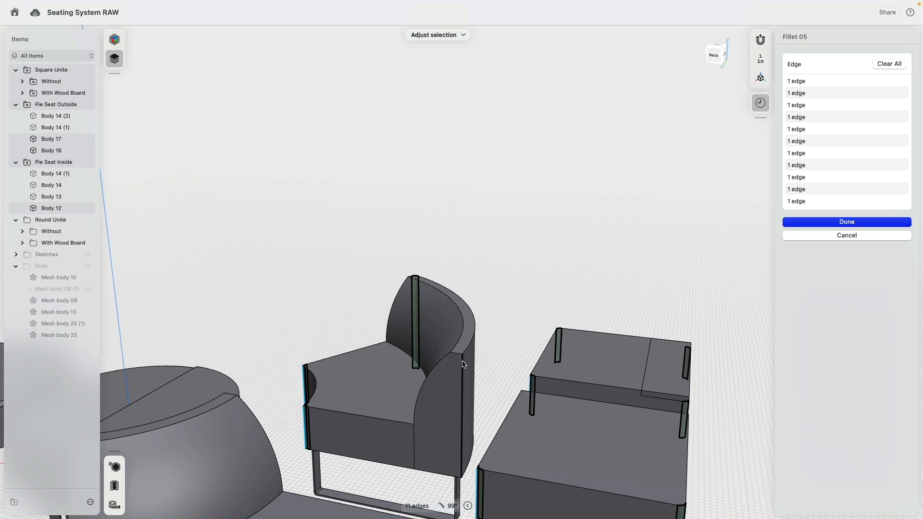
pyautogui.click(463, 361)
pyautogui.moveTo(622, 252); pyautogui.dragTo(603, 269, button='right')
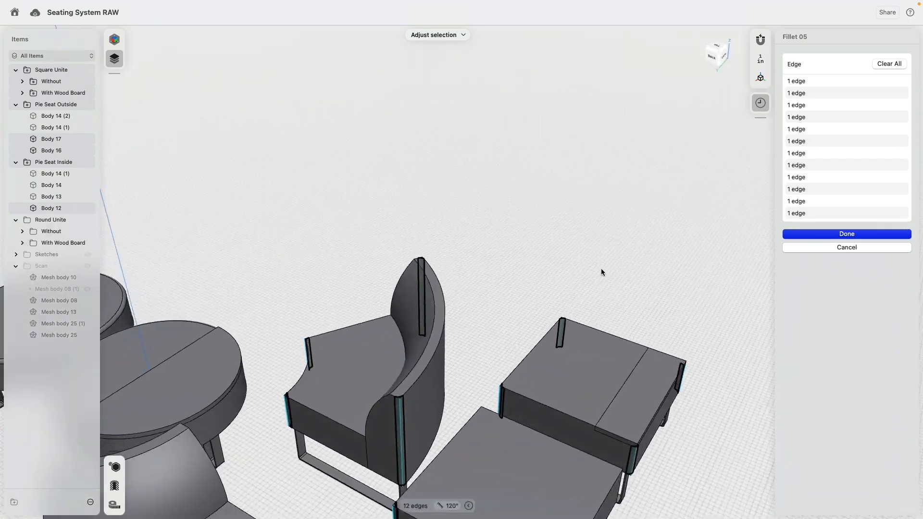
pyautogui.click(835, 236)
pyautogui.click(483, 284)
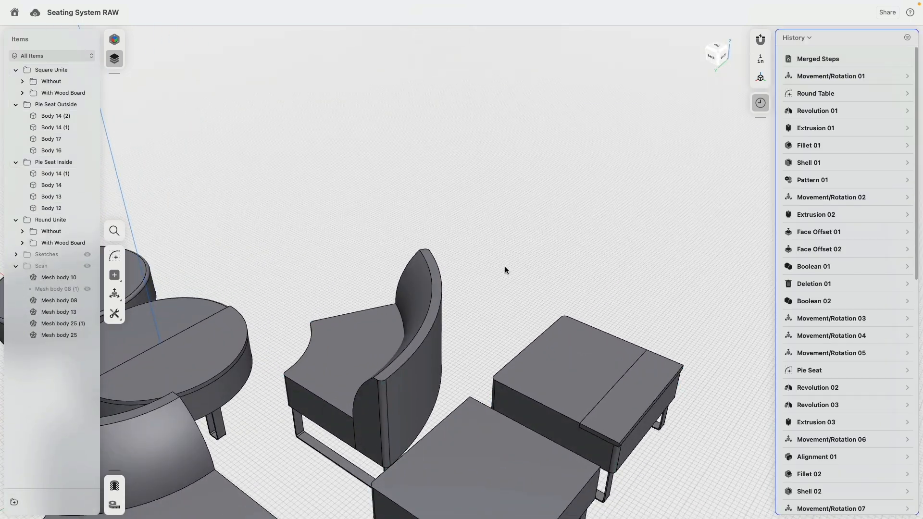
# - Fillet the bottom edge of the undivided round unit's cushion with a 0.25 in radius
pyautogui.moveTo(506, 267); pyautogui.dragTo(635, 100, button='middle')
pyautogui.scroll(-2, 470, 375)
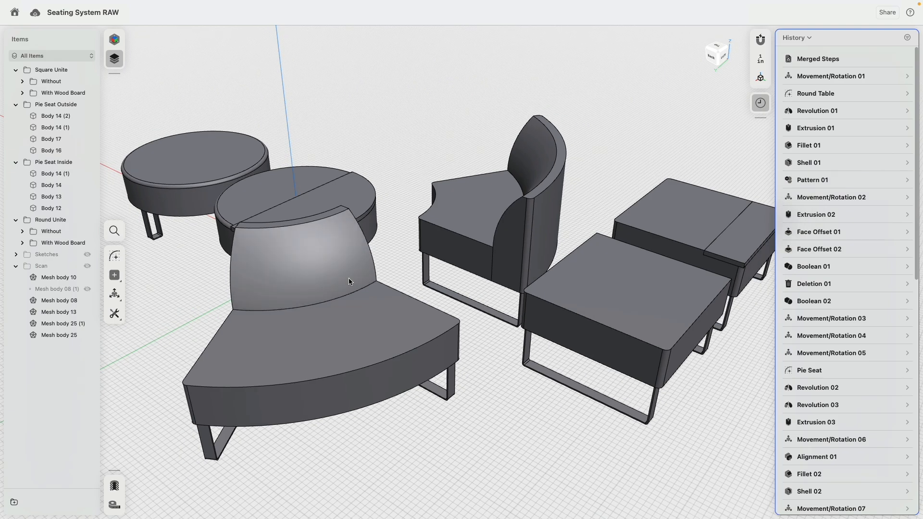
pyautogui.moveTo(335, 276); pyautogui.dragTo(494, 272, button='right')
pyautogui.moveTo(323, 347); pyautogui.dragTo(470, 174, button='middle')
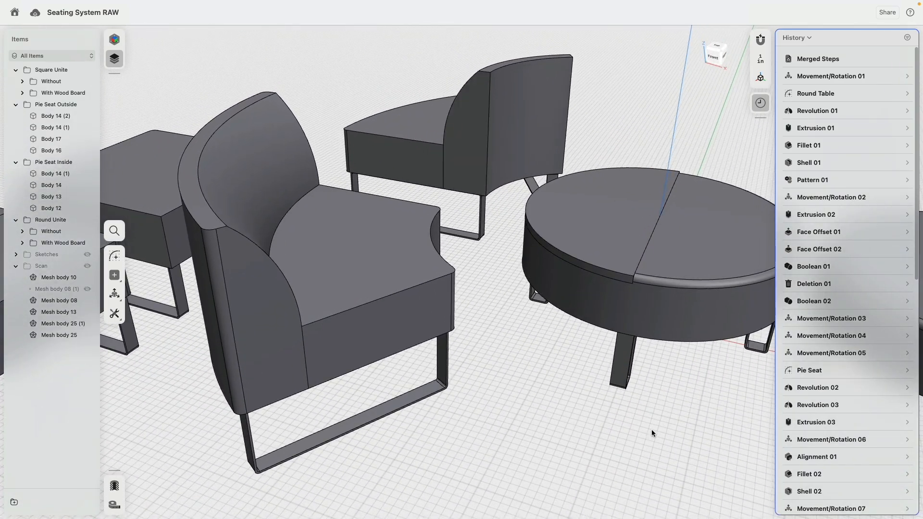
pyautogui.moveTo(674, 424); pyautogui.dragTo(310, 377, button='middle')
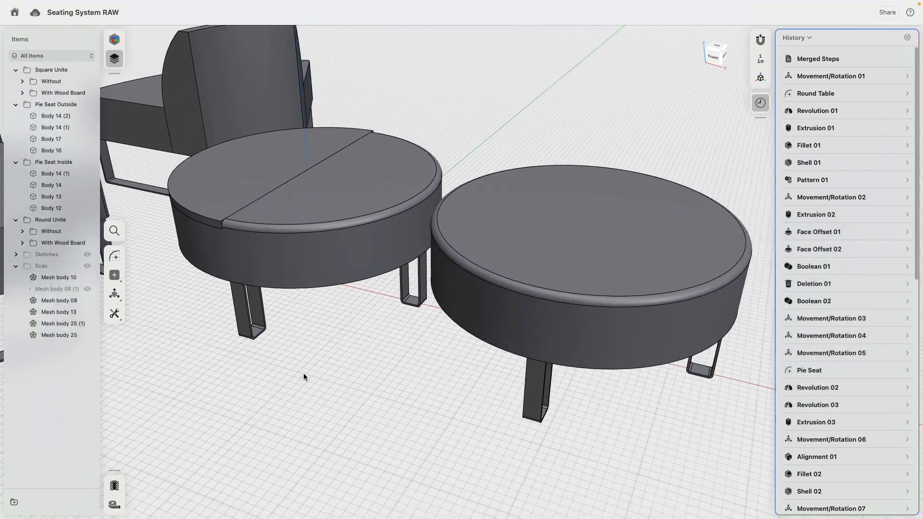
pyautogui.click(611, 362)
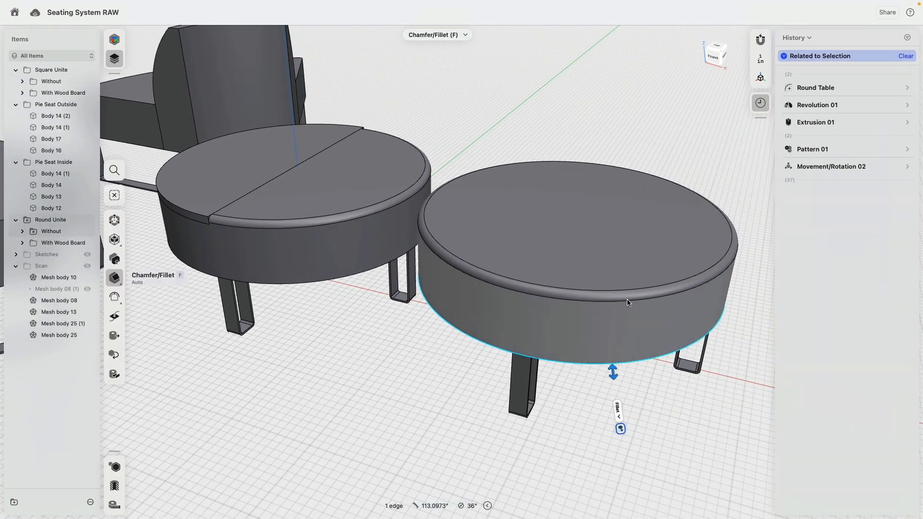
pyautogui.click(630, 296)
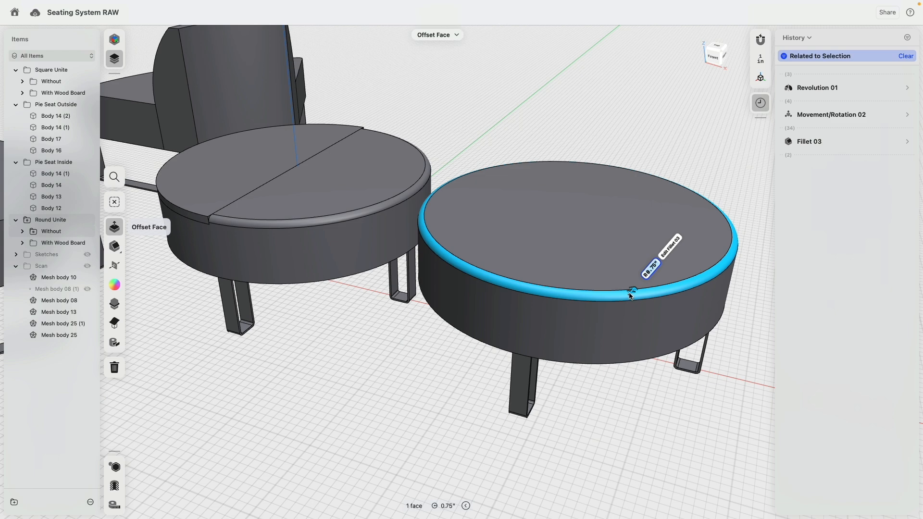
pyautogui.click(640, 363)
pyautogui.write('.25')
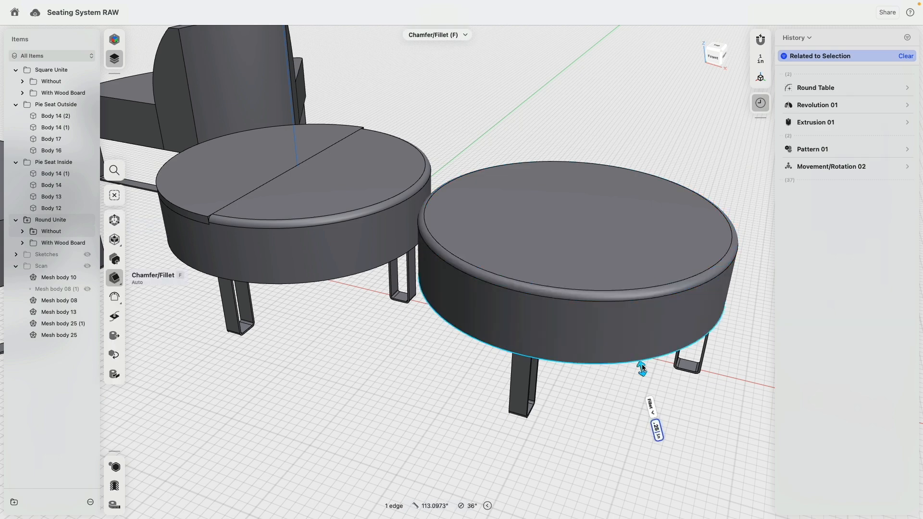
pyautogui.press('Return')
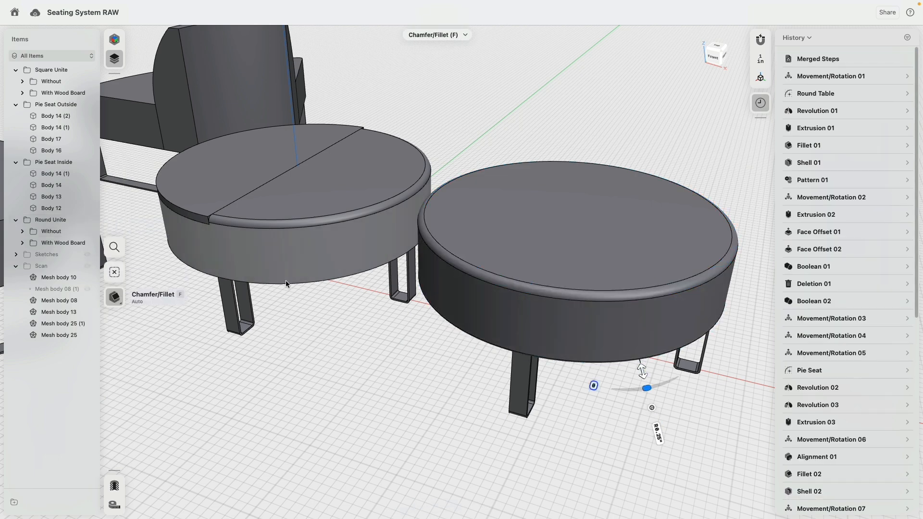
# - Isolate the split round unit's cushion and fillet the straight inner edge at the foot of its step with a 0.25 in radius
pyautogui.click(285, 282)
pyautogui.moveTo(199, 340); pyautogui.dragTo(471, 398, button='middle')
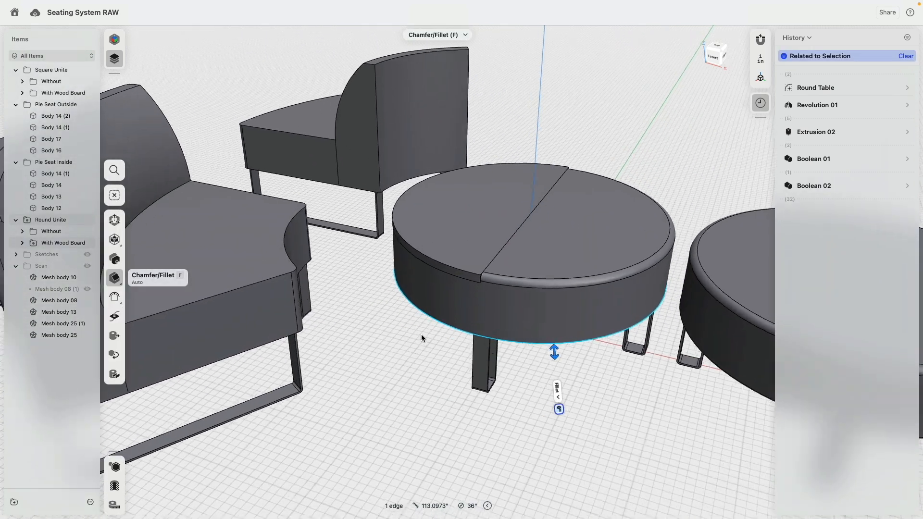
pyautogui.scroll(3, 421, 337)
pyautogui.click(449, 290)
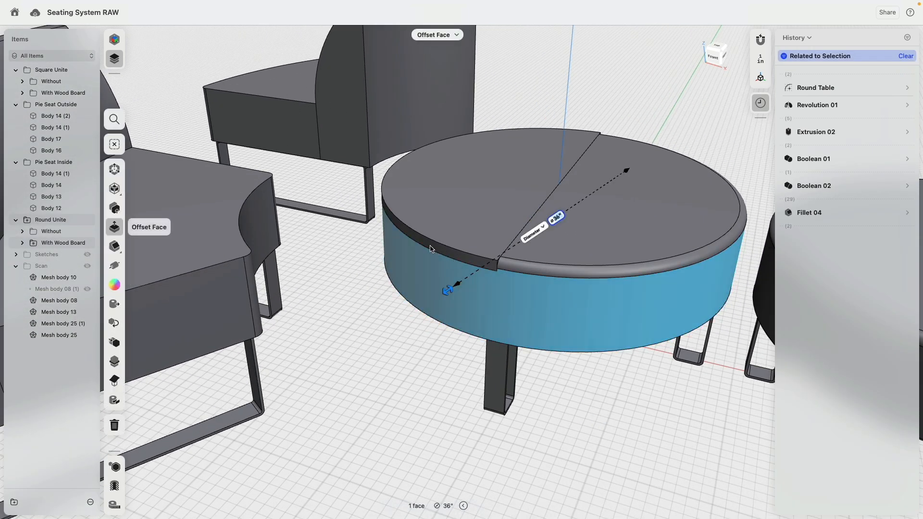
pyautogui.click(114, 466)
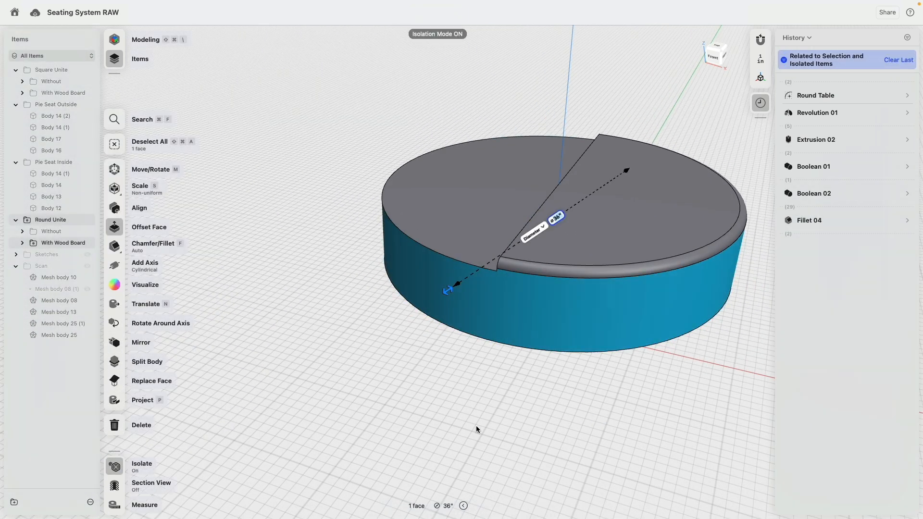
pyautogui.moveTo(506, 345); pyautogui.dragTo(480, 230, button='right')
pyautogui.click(480, 230)
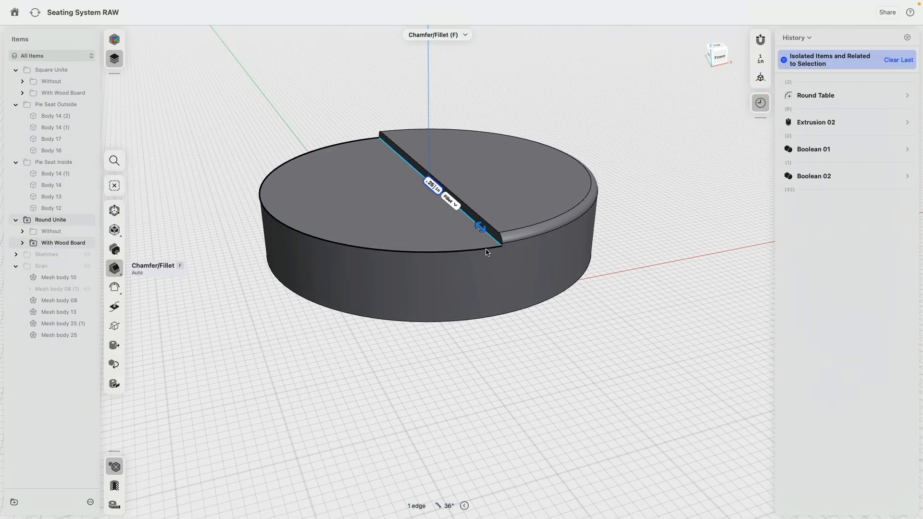
pyautogui.press('Return')
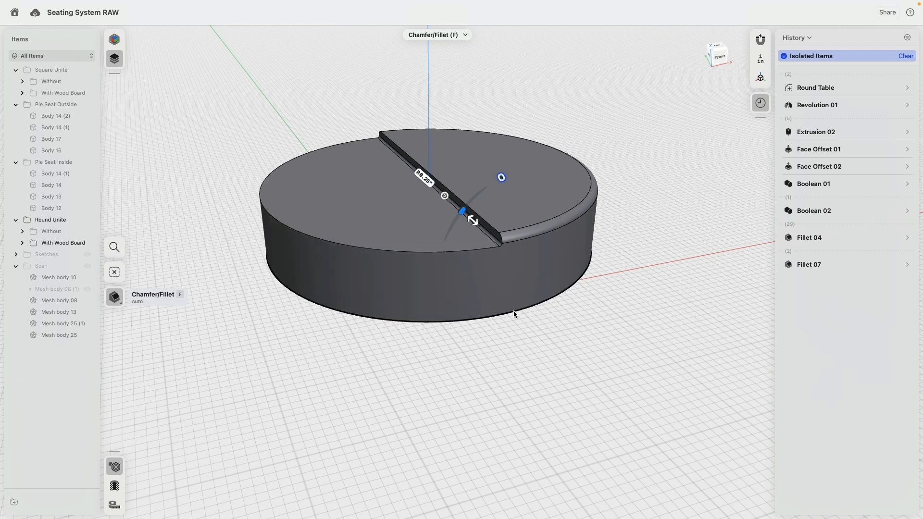
# - Fillet the split cushion's bottom edge and its recessed half's curved top edge with a 0.25 in radius, and end the isolation
pyautogui.click(513, 311)
pyautogui.click(480, 250)
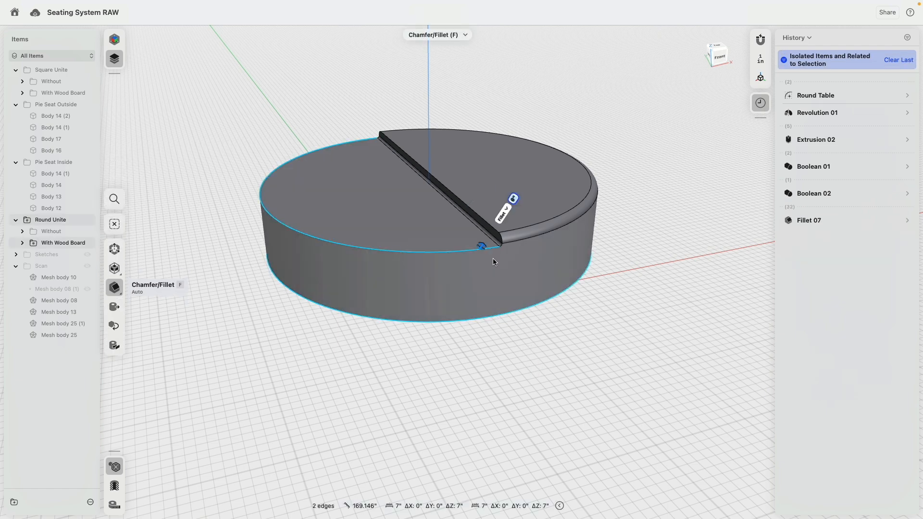
pyautogui.write('.25')
pyautogui.press('Return')
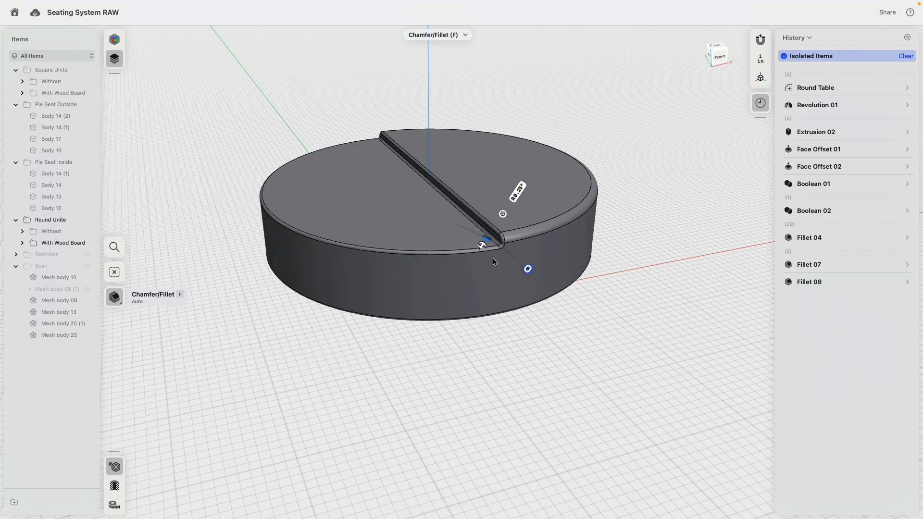
pyautogui.click(578, 400)
pyautogui.moveTo(578, 400)
pyautogui.mouseDown(button='right')
pyautogui.moveTo(575, 327)
pyautogui.moveTo(585, 400)
pyautogui.mouseUp(button='right')
pyautogui.scroll(5, 505, 250)
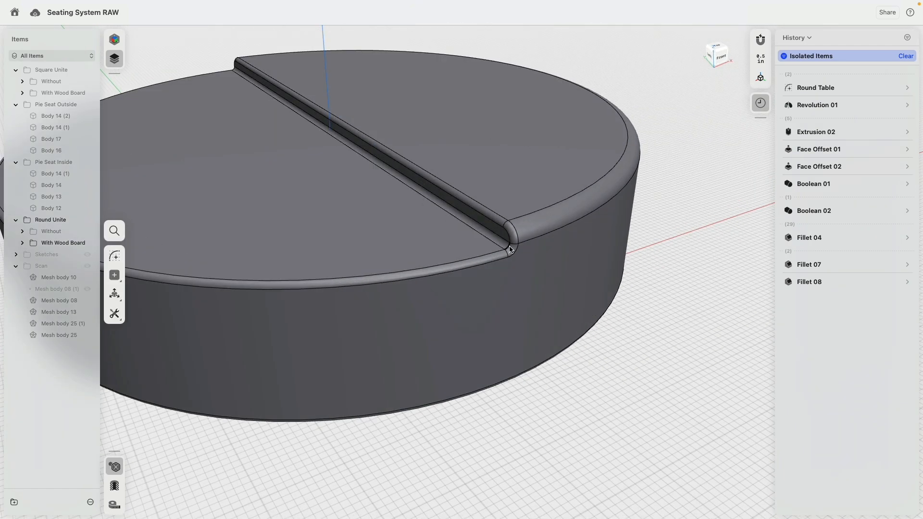
pyautogui.click(512, 248)
pyautogui.click(645, 396)
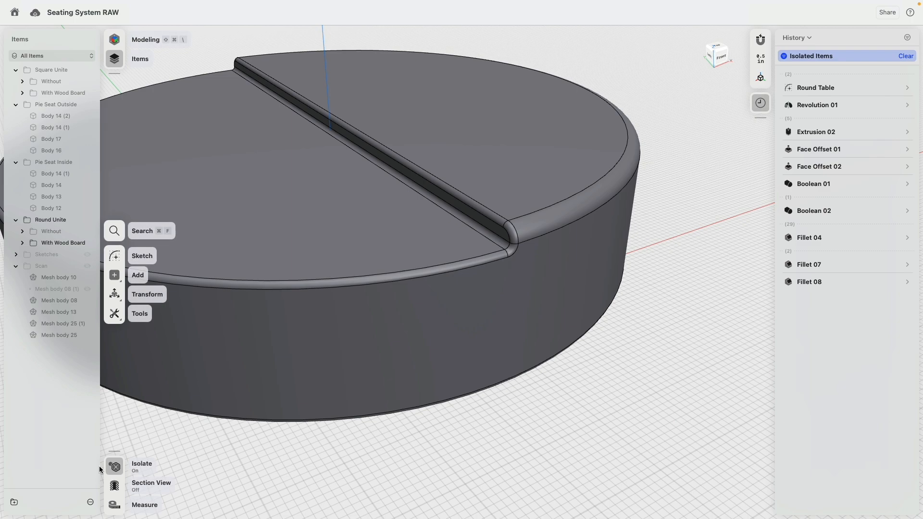
pyautogui.click(115, 468)
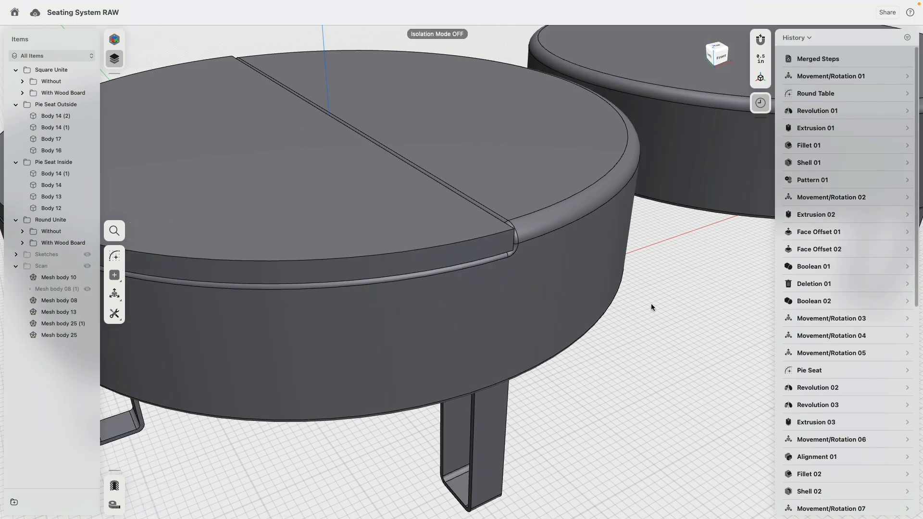
# - Offset the curved side face of the split round unit's half-round wood board slightly inward
pyautogui.scroll(5, 590, 307)
pyautogui.moveTo(588, 308); pyautogui.dragTo(652, 307, button='right')
pyautogui.click(560, 288)
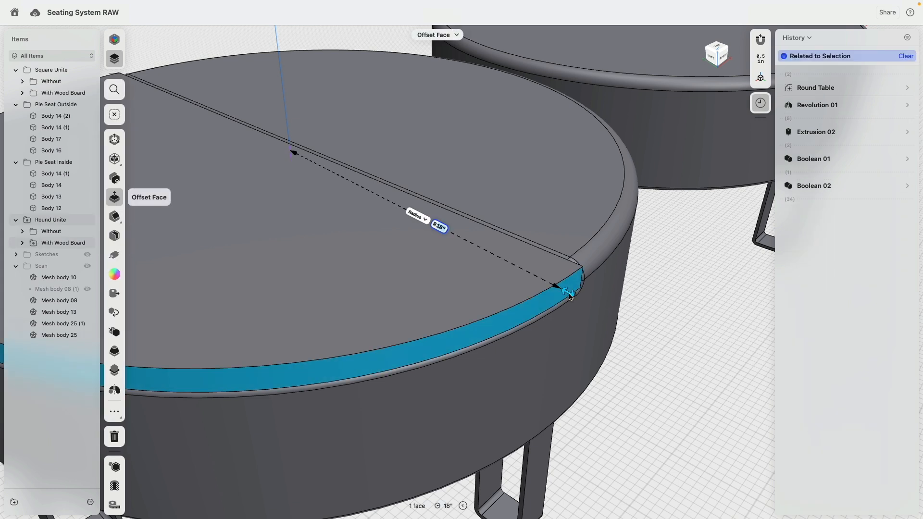
pyautogui.moveTo(570, 297); pyautogui.dragTo(565, 294)
pyautogui.click(657, 330)
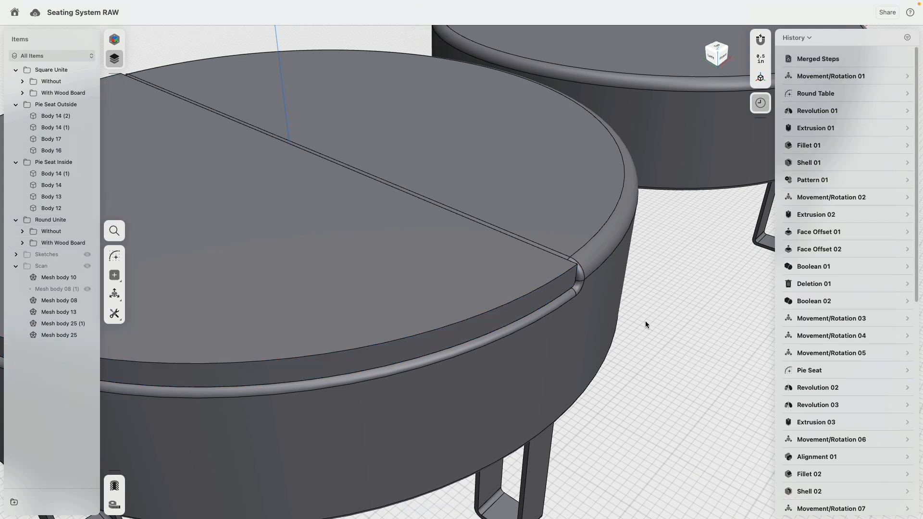
# - Fillet all edges of the half-round wood board in isolation with a 0.1 in radius, and show the other units again
pyautogui.click(541, 282)
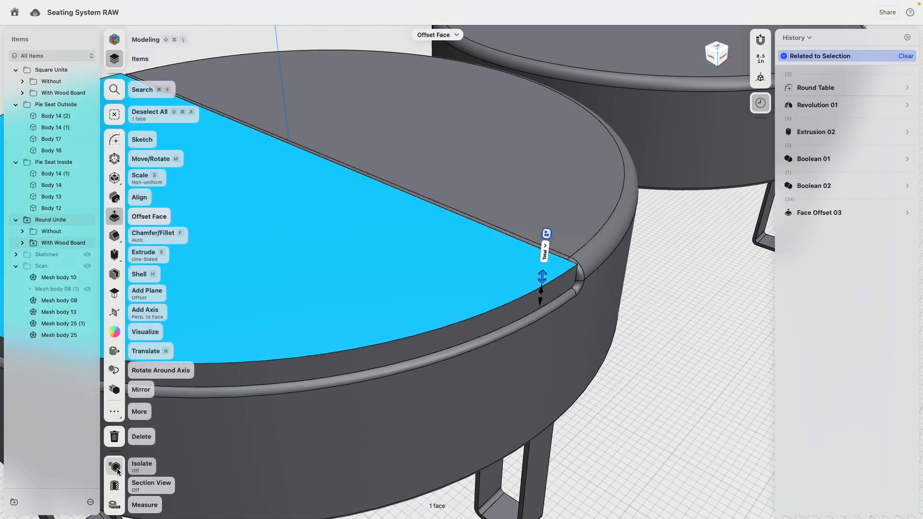
pyautogui.click(115, 467)
pyautogui.scroll(-5, 612, 246)
pyautogui.moveTo(611, 246); pyautogui.dragTo(591, 231, button='right')
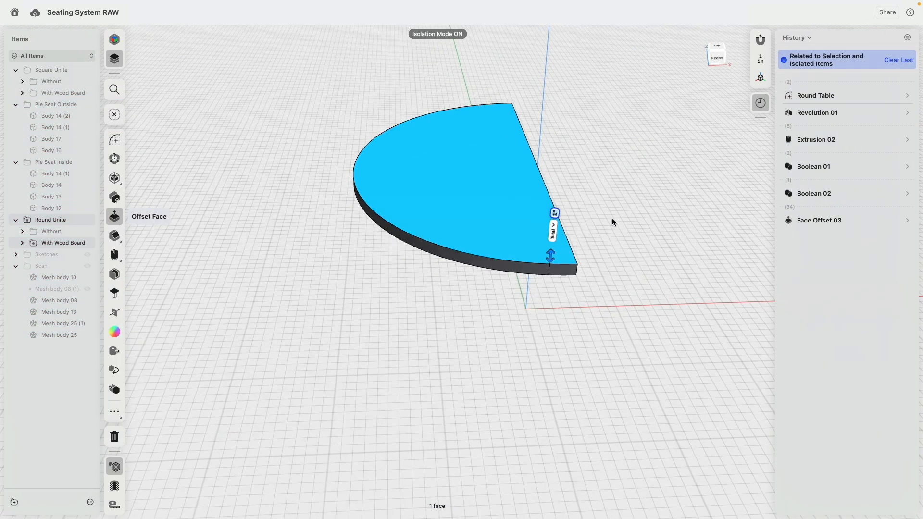
pyautogui.click(363, 108)
pyautogui.moveTo(286, 55); pyautogui.dragTo(629, 302)
pyautogui.press('f')
pyautogui.press('e')
pyautogui.write('0.1')
pyautogui.press('Tab')
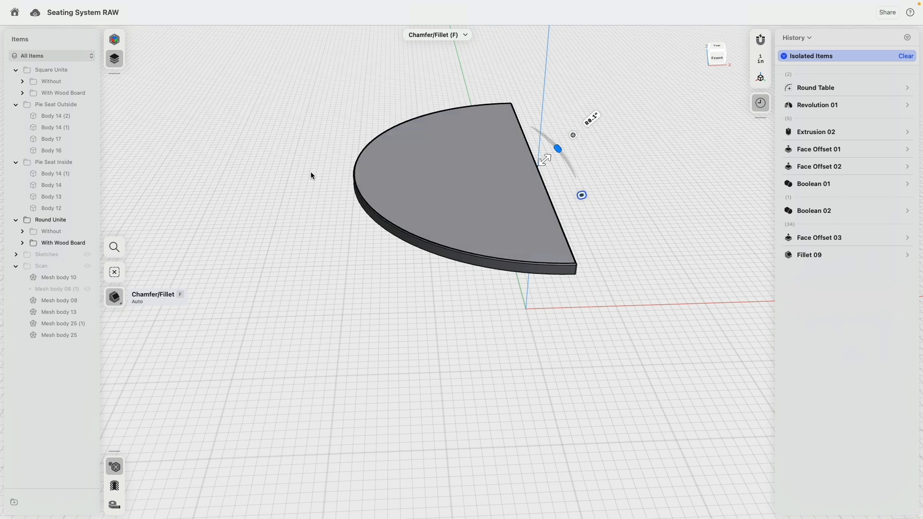
pyautogui.click(238, 404)
pyautogui.click(116, 467)
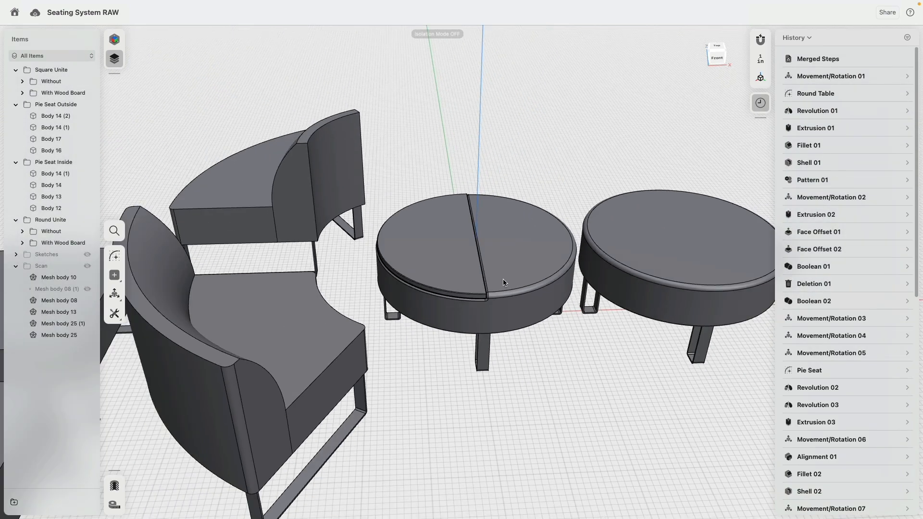
pyautogui.moveTo(429, 390); pyautogui.dragTo(340, 344, button='middle')
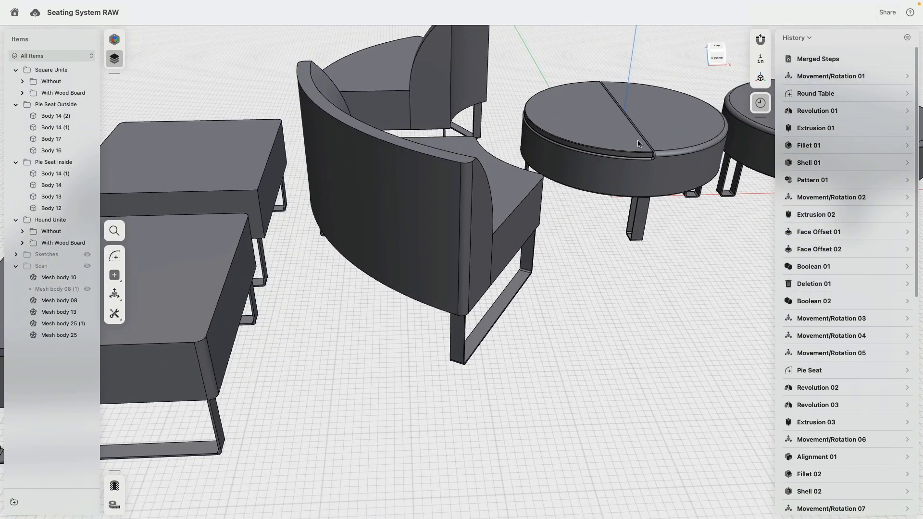
# - Check the radius of the rounded cushion edge beneath the wood board on the split round unit
pyautogui.scroll(10, 681, 113)
pyautogui.click(568, 314)
pyautogui.click(520, 315)
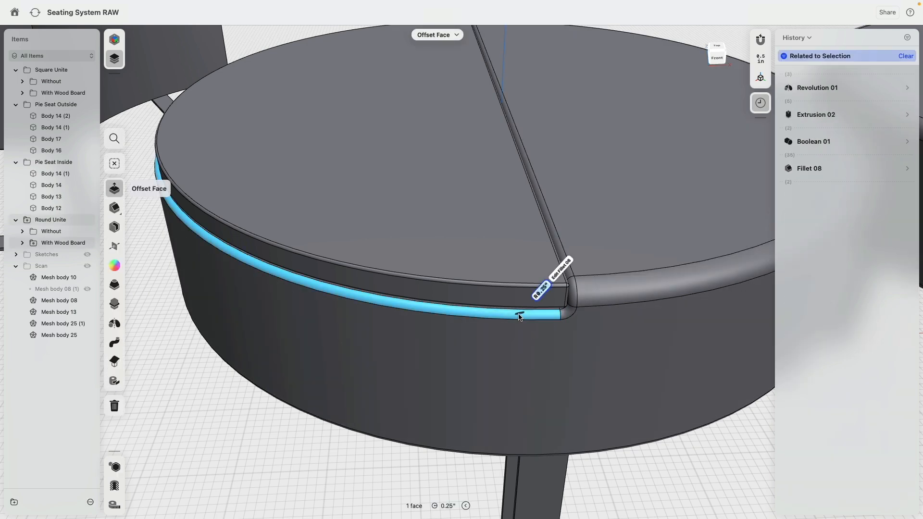
pyautogui.click(275, 442)
pyautogui.scroll(-8, 279, 430)
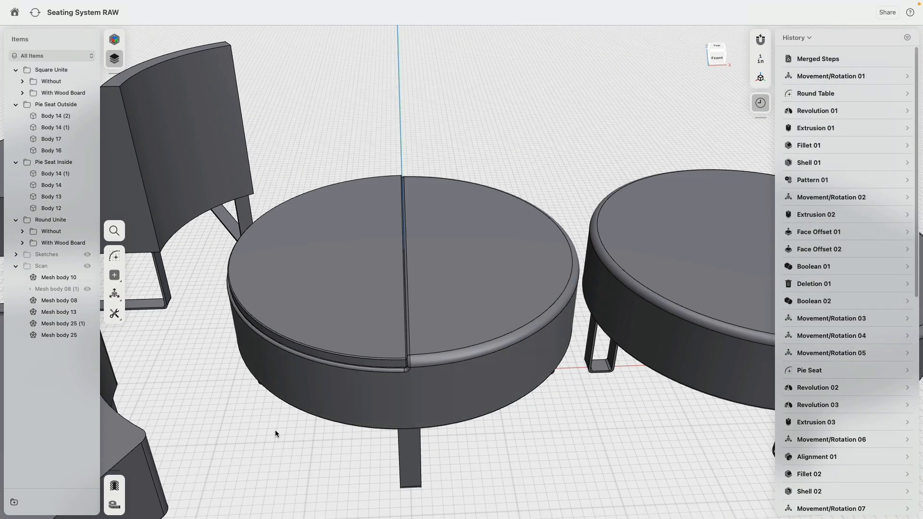
pyautogui.moveTo(279, 431); pyautogui.dragTo(472, 307, button='middle')
pyautogui.scroll(4, 472, 308)
pyautogui.scroll(-5, 472, 306)
pyautogui.moveTo(295, 301); pyautogui.dragTo(574, 180, button='middle')
pyautogui.scroll(5, 470, 241)
pyautogui.scroll(-5, 468, 245)
pyautogui.click(430, 354)
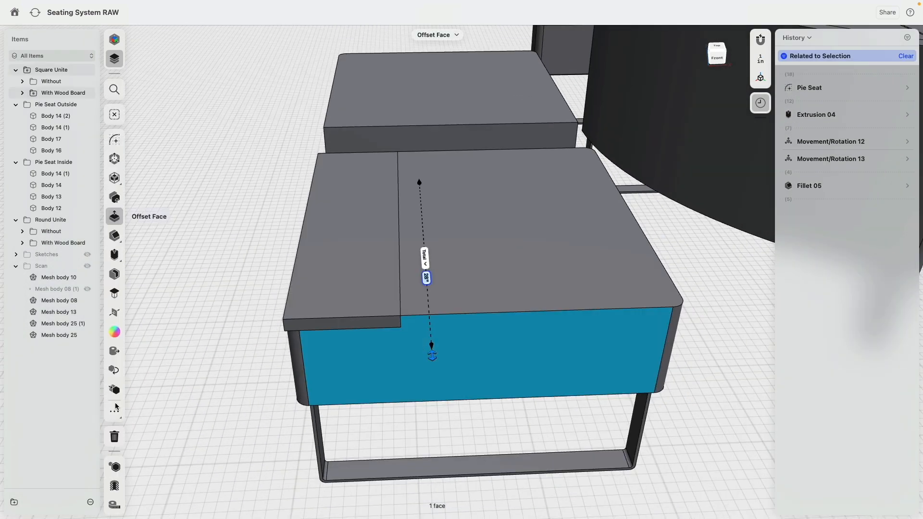
pyautogui.click(115, 470)
pyautogui.click(240, 392)
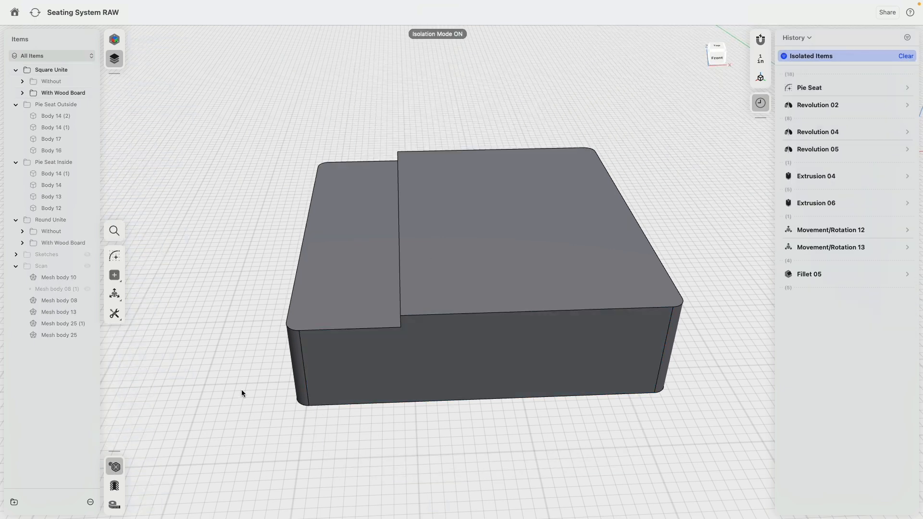
pyautogui.moveTo(240, 392); pyautogui.dragTo(278, 376, button='right')
pyautogui.hscroll(3, 278, 376)
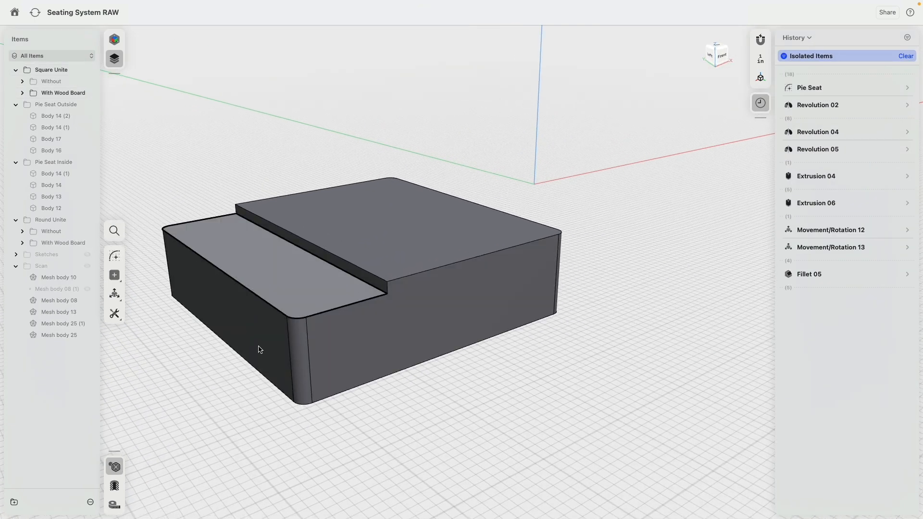
pyautogui.click(116, 465)
# - Isolate both square cushions together with the plain round cushion, and check the radius of the round cushion's bottom edge fillet
pyautogui.click(348, 255)
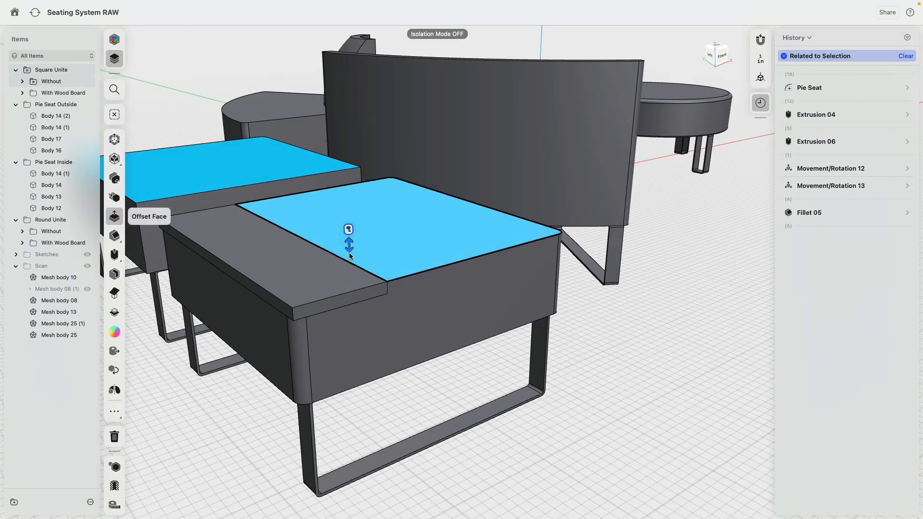
pyautogui.scroll(-3, 436, 287)
pyautogui.click(628, 144)
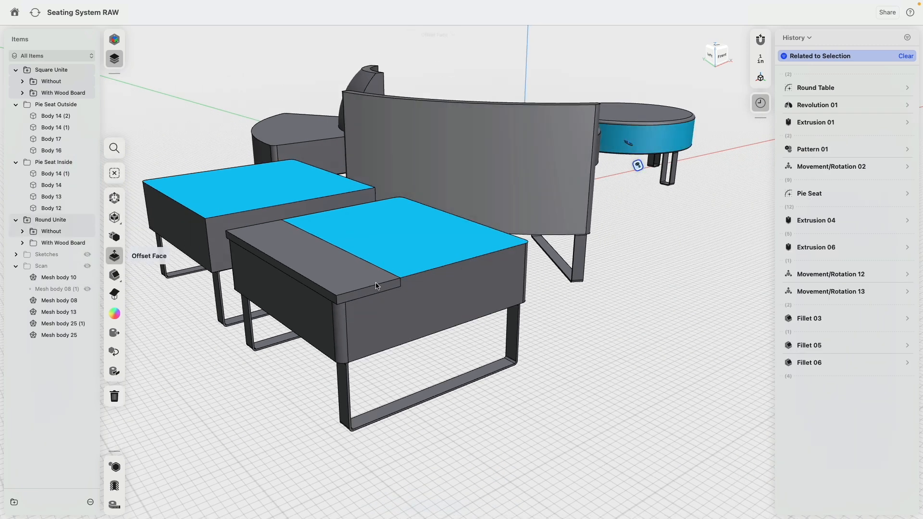
pyautogui.click(116, 467)
pyautogui.click(624, 195)
pyautogui.scroll(5, 627, 215)
pyautogui.click(600, 237)
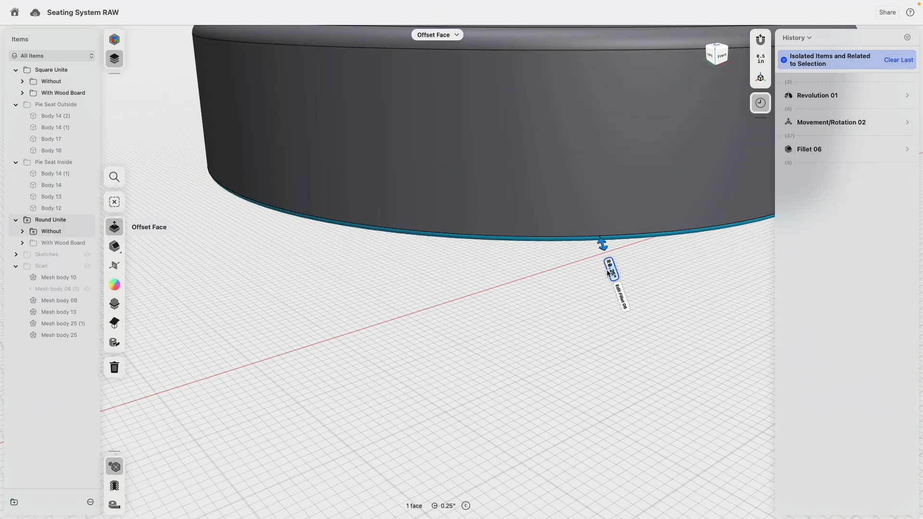
pyautogui.scroll(-4, 538, 333)
pyautogui.click(522, 348)
pyautogui.scroll(-5, 521, 349)
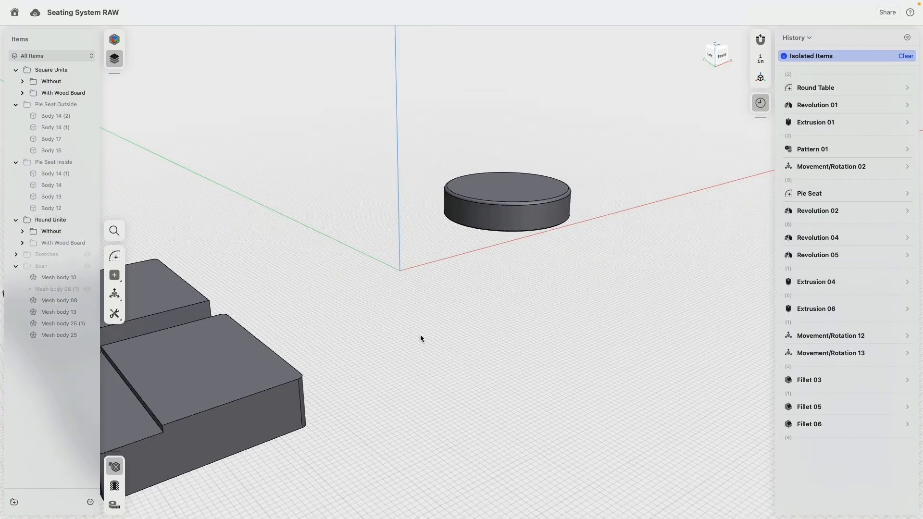
pyautogui.moveTo(384, 363); pyautogui.dragTo(613, 249, button='middle')
pyautogui.click(428, 351)
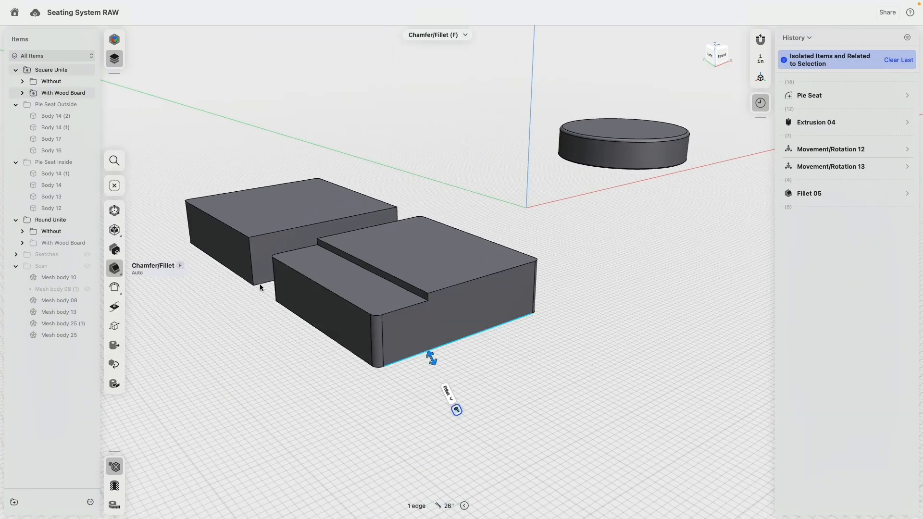
pyautogui.click(262, 283)
pyautogui.moveTo(227, 324); pyautogui.dragTo(452, 405, button='right')
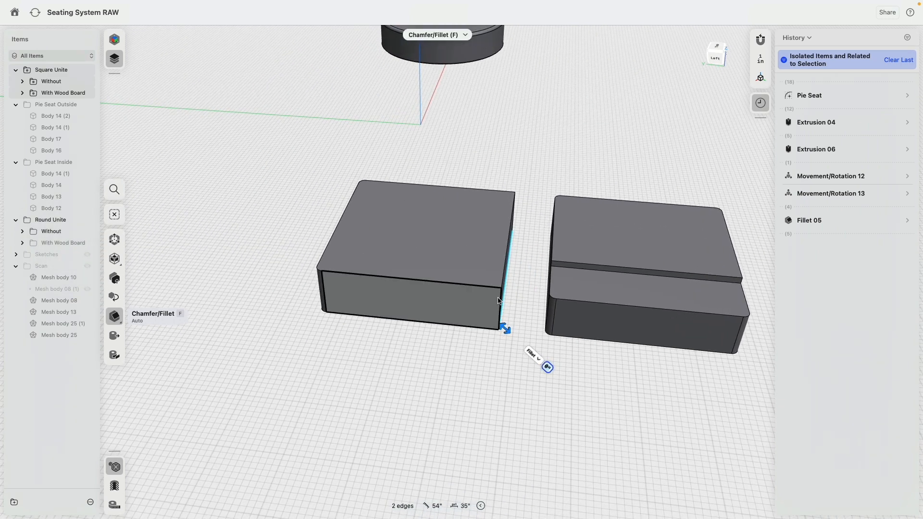
pyautogui.click(561, 411)
# - Add the two unrounded vertical corner edges of the plain square cushion to the existing 1 in corner fillet
pyautogui.moveTo(340, 373); pyautogui.dragTo(387, 371, button='right')
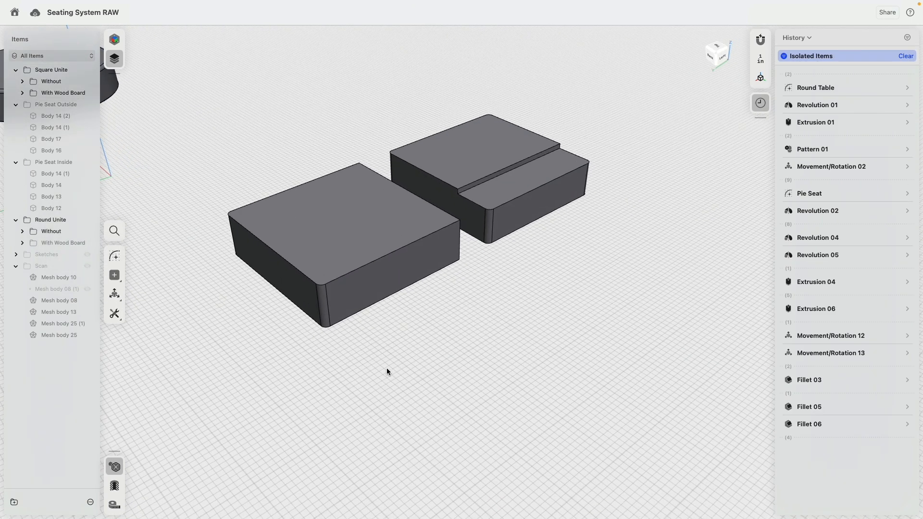
pyautogui.click(323, 309)
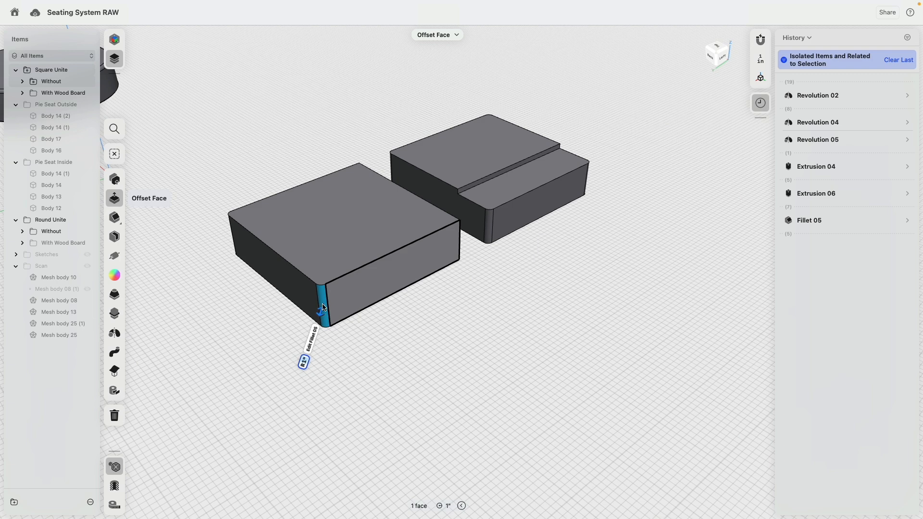
pyautogui.click(315, 342)
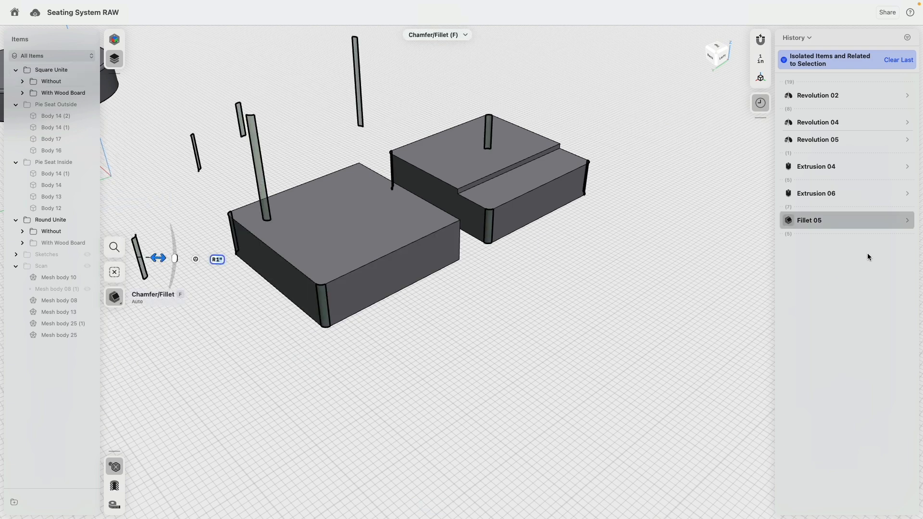
pyautogui.click(908, 221)
pyautogui.click(898, 246)
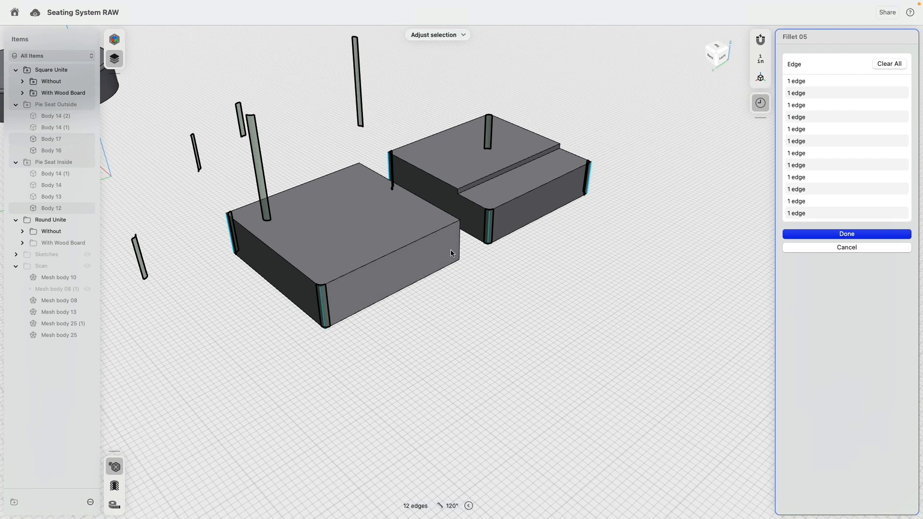
pyautogui.click(459, 241)
pyautogui.moveTo(342, 143); pyautogui.dragTo(374, 238, button='right')
pyautogui.click(356, 153)
pyautogui.moveTo(356, 153); pyautogui.dragTo(544, 287, button='right')
pyautogui.click(842, 258)
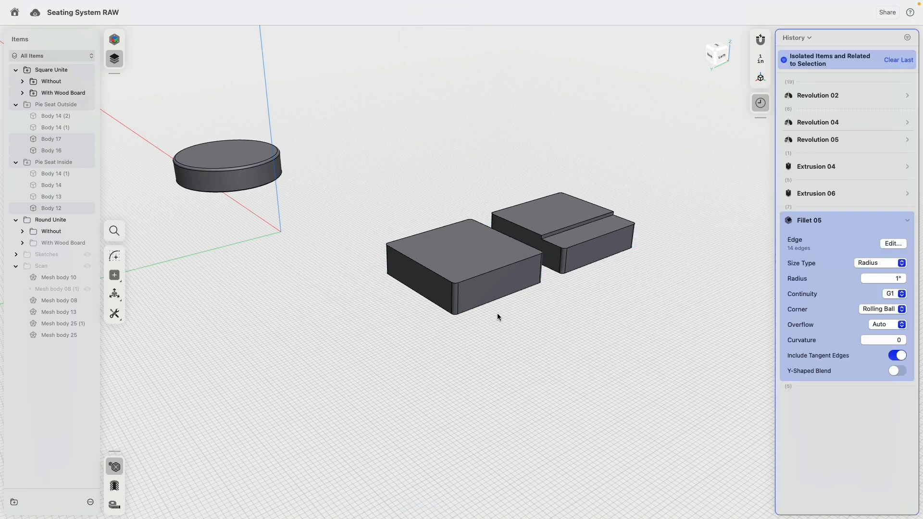
pyautogui.click(879, 405)
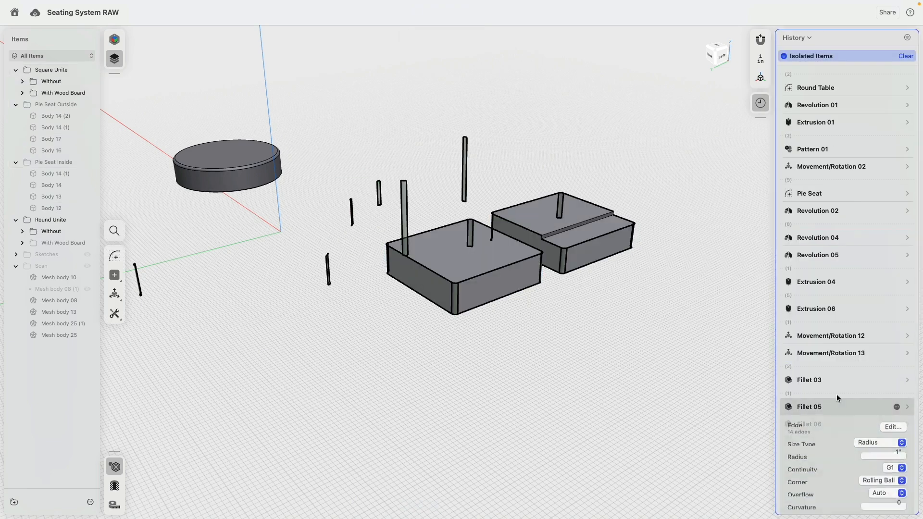
# - Fillet the bottom edges of both square cushions and the inner edge at the foot of the split cushion's step with a 0.25 in radius
pyautogui.scroll(8, 662, 247)
pyautogui.moveTo(670, 328); pyautogui.dragTo(585, 325, button='right')
pyautogui.click(414, 166)
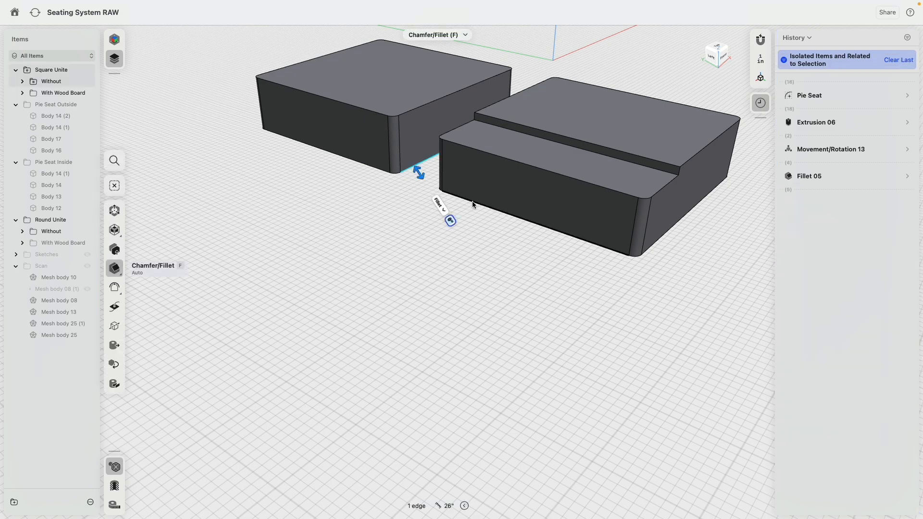
pyautogui.click(490, 207)
pyautogui.scroll(4, 535, 279)
pyautogui.scroll(-2, 518, 279)
pyautogui.moveTo(508, 277); pyautogui.dragTo(406, 333, button='middle')
pyautogui.click(540, 233)
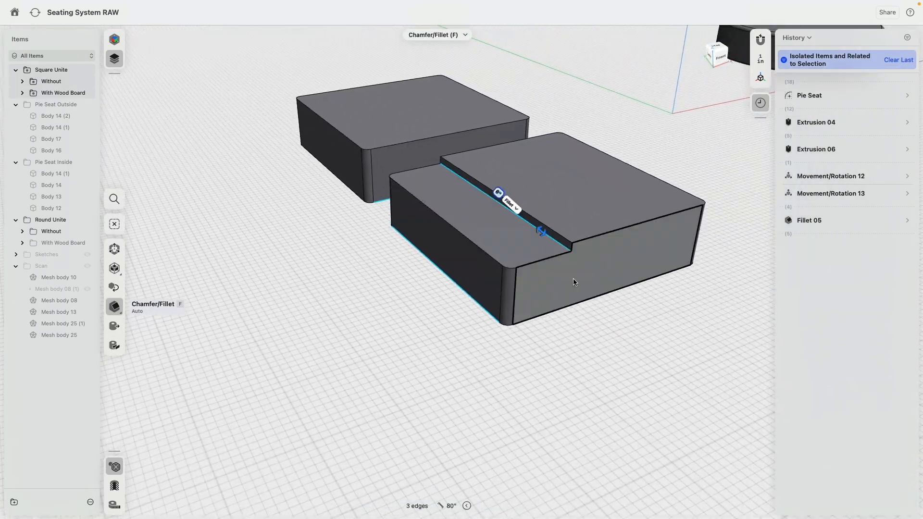
pyautogui.write('.25')
pyautogui.press('Return')
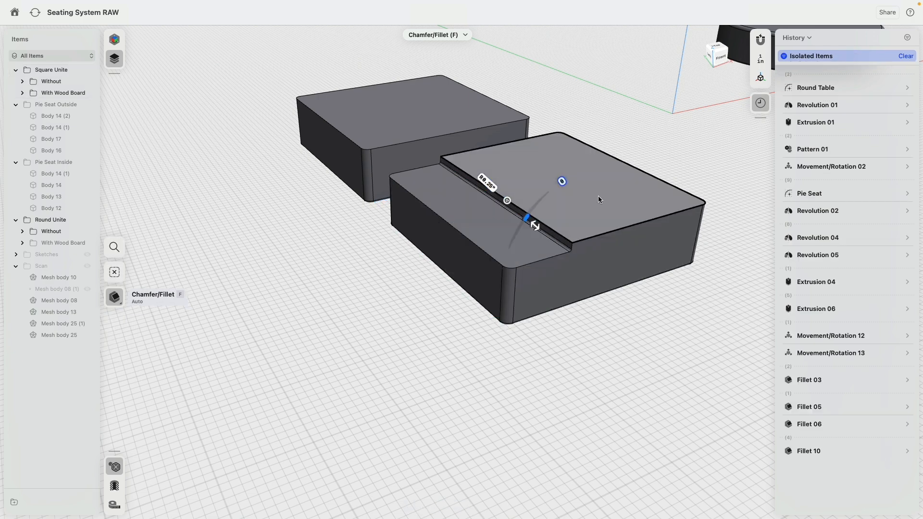
# - End the isolation and examine how the step's edges are rounded on the split round unit's cushion
pyautogui.scroll(4, 596, 197)
pyautogui.scroll(-3, 555, 247)
pyautogui.scroll(-5, 556, 249)
pyautogui.moveTo(556, 249); pyautogui.dragTo(144, 408, button='middle')
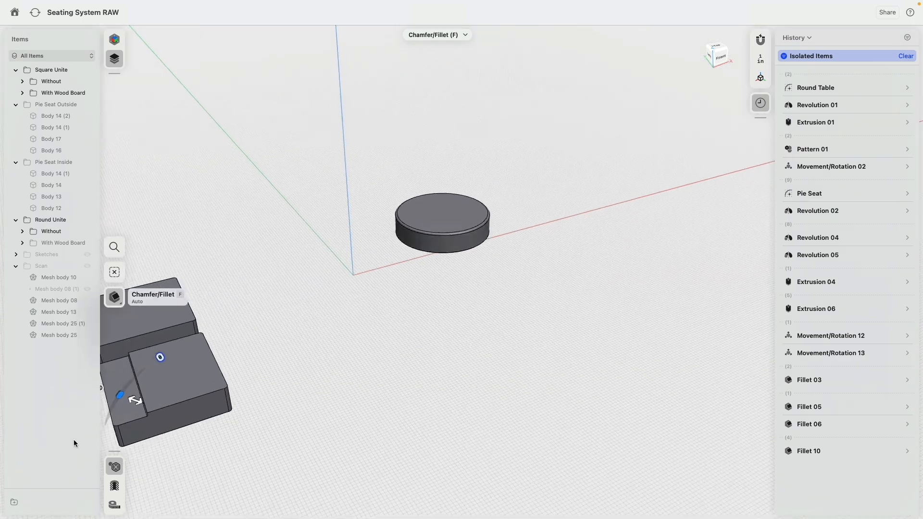
pyautogui.click(114, 466)
pyautogui.scroll(6, 445, 186)
pyautogui.scroll(5, 491, 179)
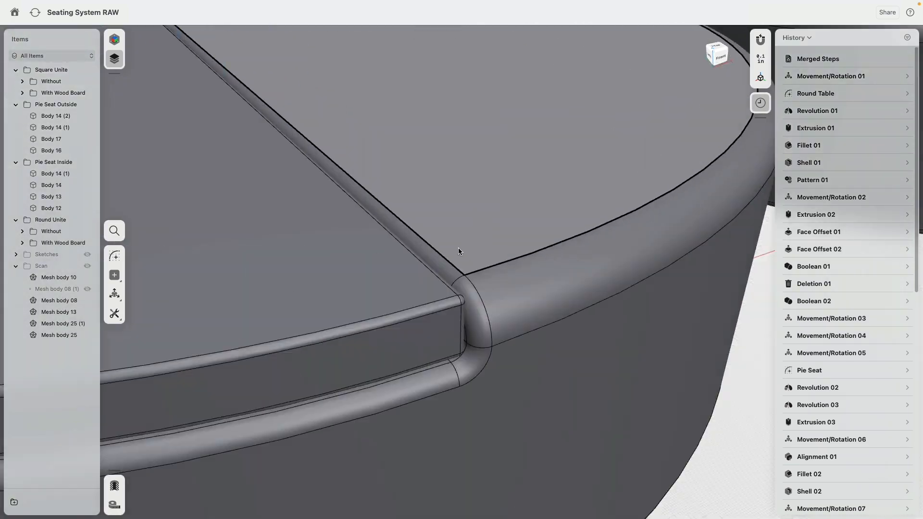
pyautogui.scroll(-7, 472, 294)
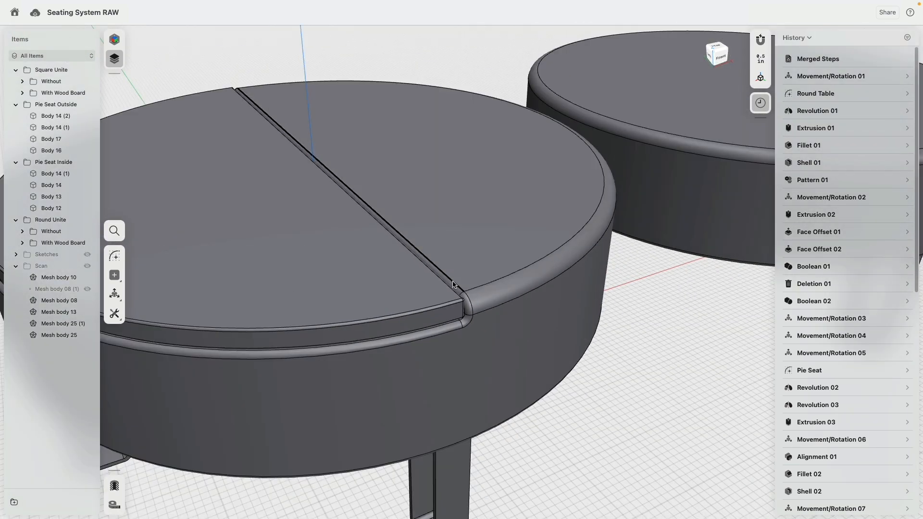
pyautogui.scroll(-5, 427, 280)
pyautogui.scroll(8, 486, 235)
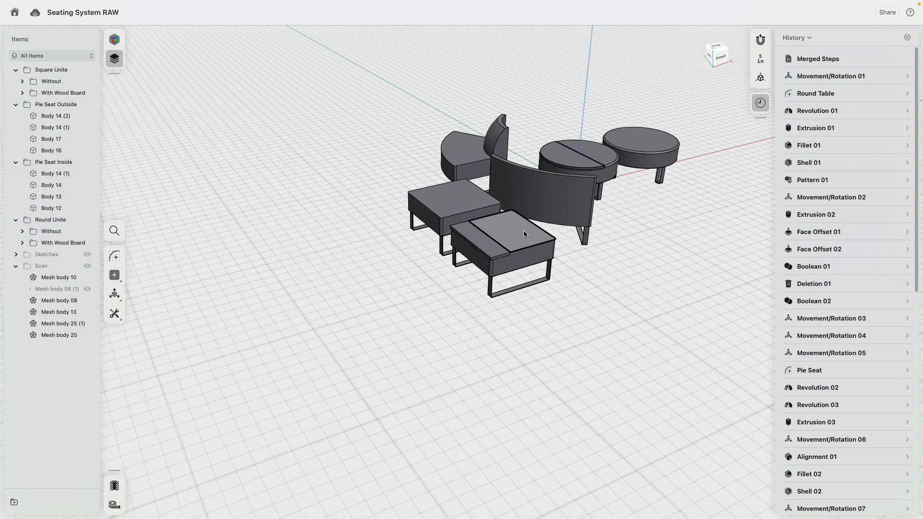
# - Isolate the cushions of the plain and split square units and clear the face selection
pyautogui.click(367, 323)
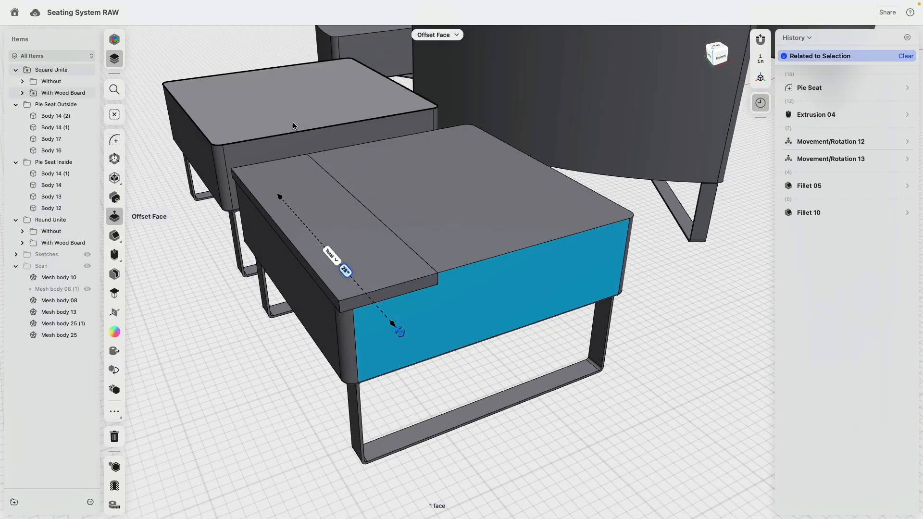
pyautogui.click(293, 123)
pyautogui.click(116, 466)
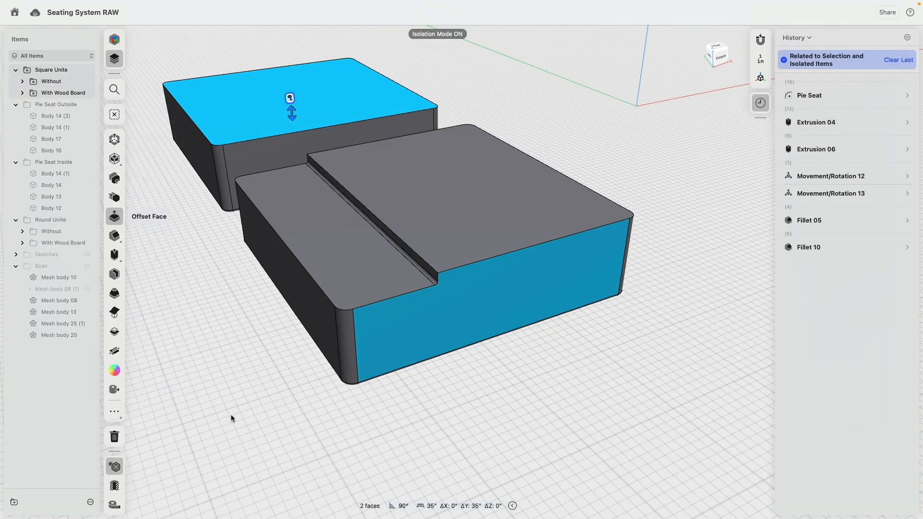
pyautogui.click(231, 418)
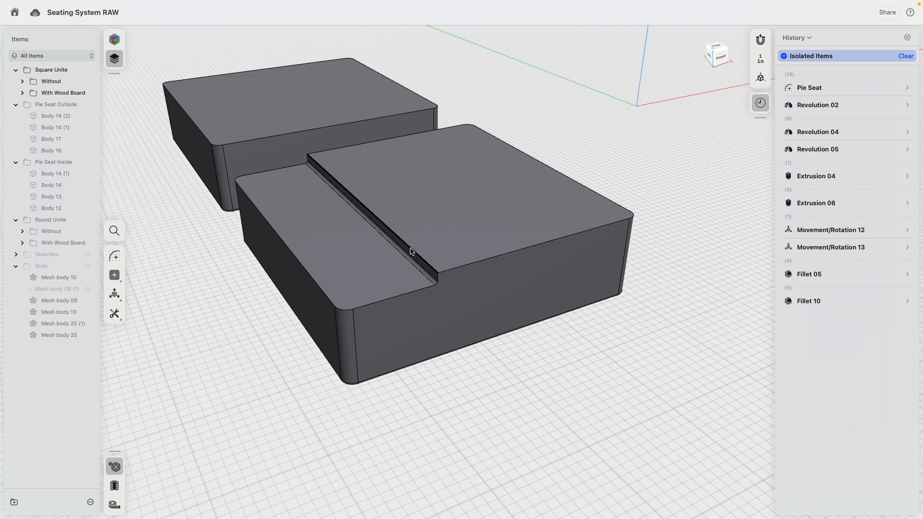
# - Add the upper edge of the split square cushion's step to the existing 0.25 in bottom edge fillet
pyautogui.click(905, 302)
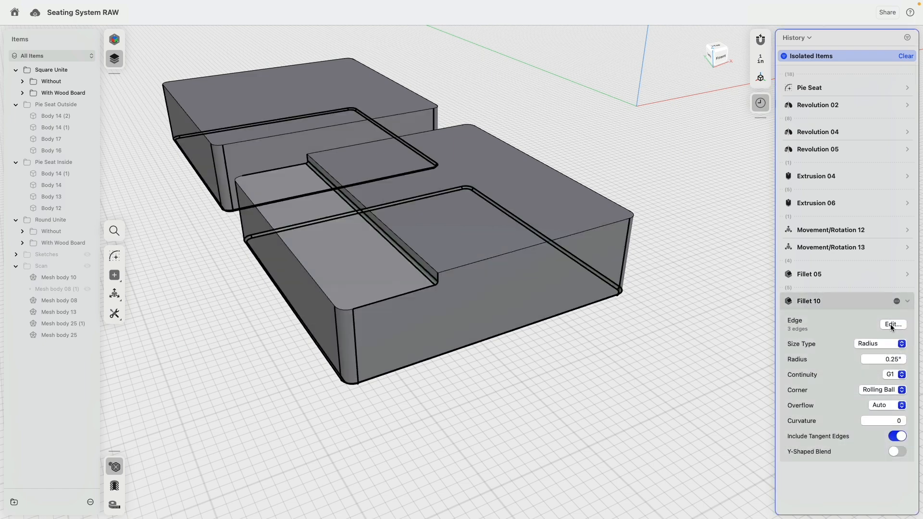
pyautogui.click(893, 327)
pyautogui.click(429, 270)
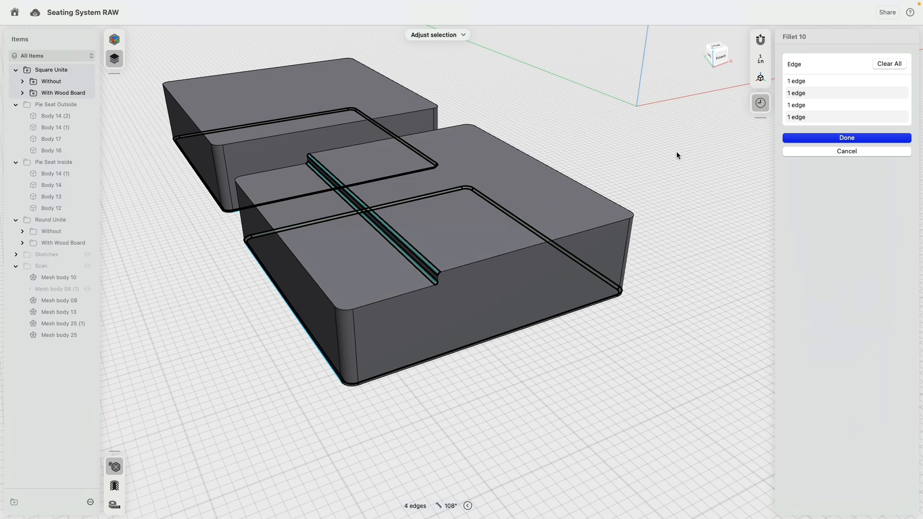
pyautogui.click(793, 138)
# - Fillet the top outer edges of both square cushions with a 0.5 in radius
pyautogui.scroll(10, 390, 286)
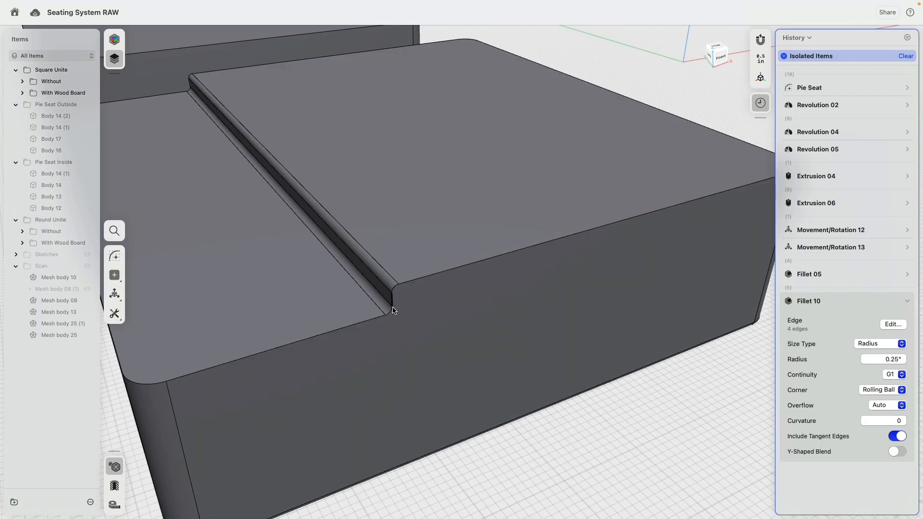
pyautogui.click(420, 280)
pyautogui.scroll(-8, 345, 294)
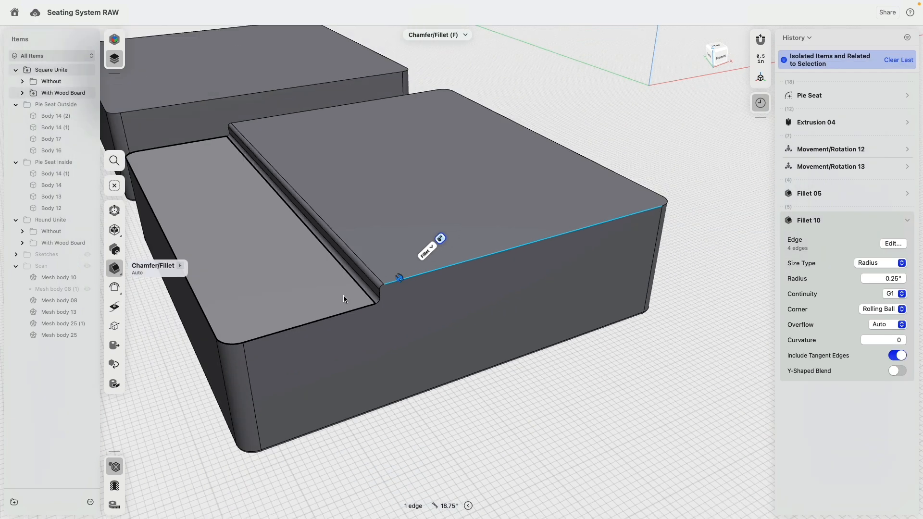
pyautogui.click(226, 167)
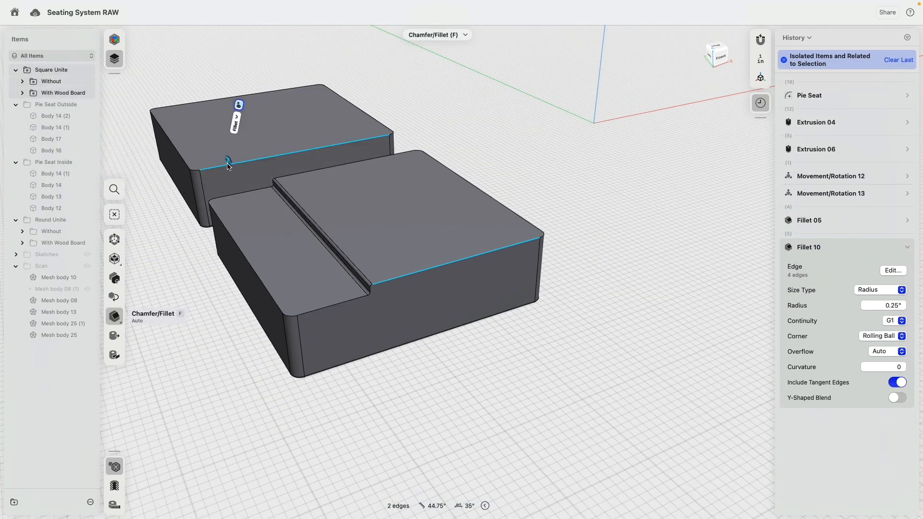
pyautogui.press('Return')
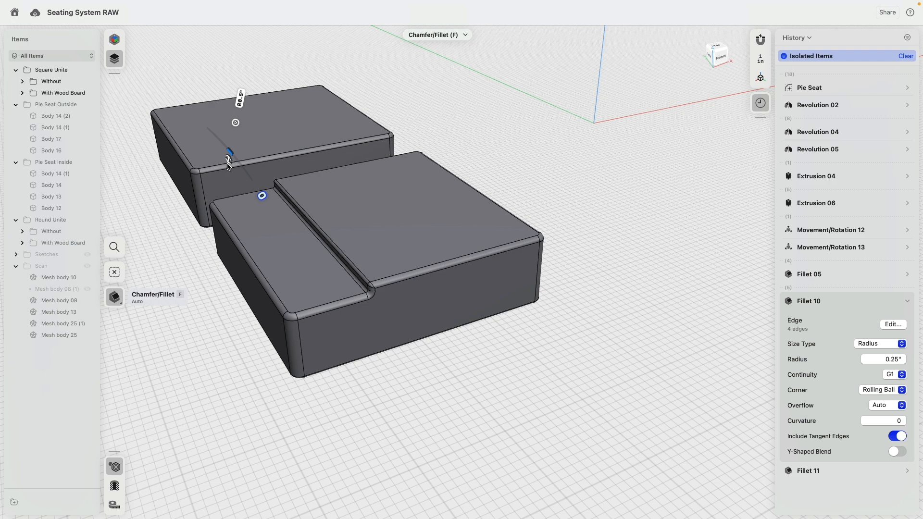
# - End the isolation of the square cushions to show the whole seating system again
pyautogui.scroll(-5, 567, 327)
pyautogui.moveTo(581, 322); pyautogui.dragTo(626, 269, button='right')
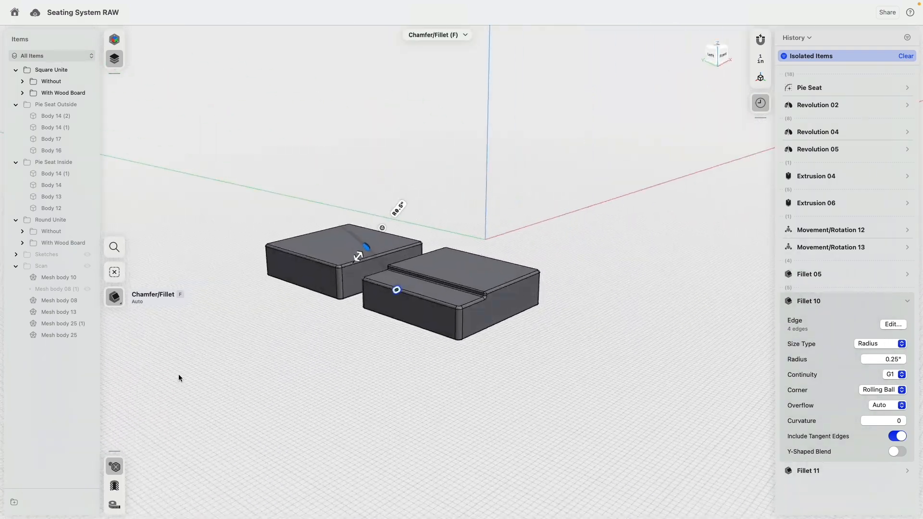
pyautogui.click(116, 468)
pyautogui.scroll(5, 607, 178)
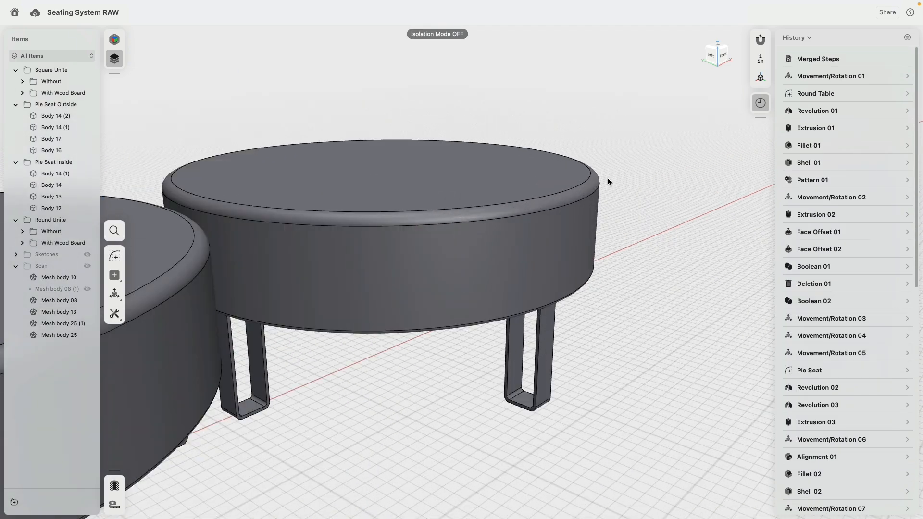
# - Examine the rounded top edge on the plain round unit's cushion and clear the selection
pyautogui.click(596, 184)
pyautogui.scroll(-5, 622, 252)
pyautogui.scroll(-5, 616, 289)
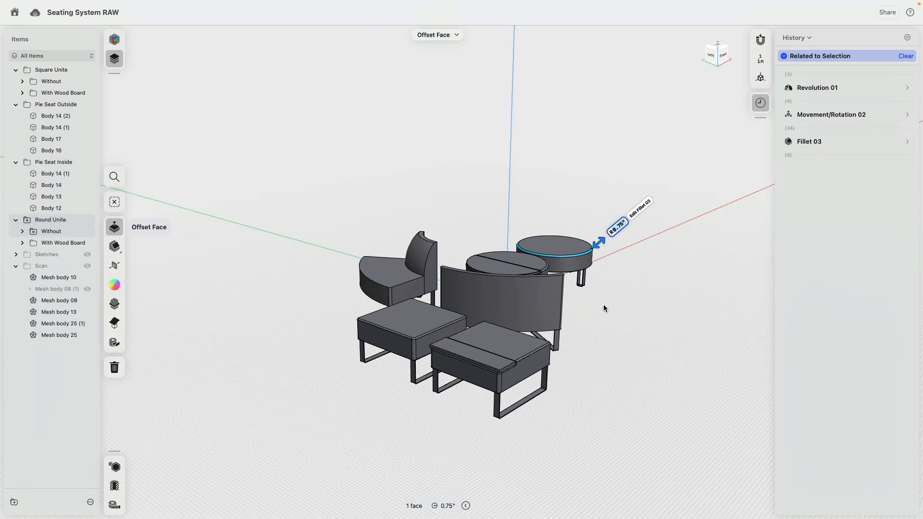
pyautogui.scroll(5, 504, 331)
pyautogui.moveTo(690, 301); pyautogui.dragTo(652, 288, button='right')
pyautogui.scroll(-3, 653, 288)
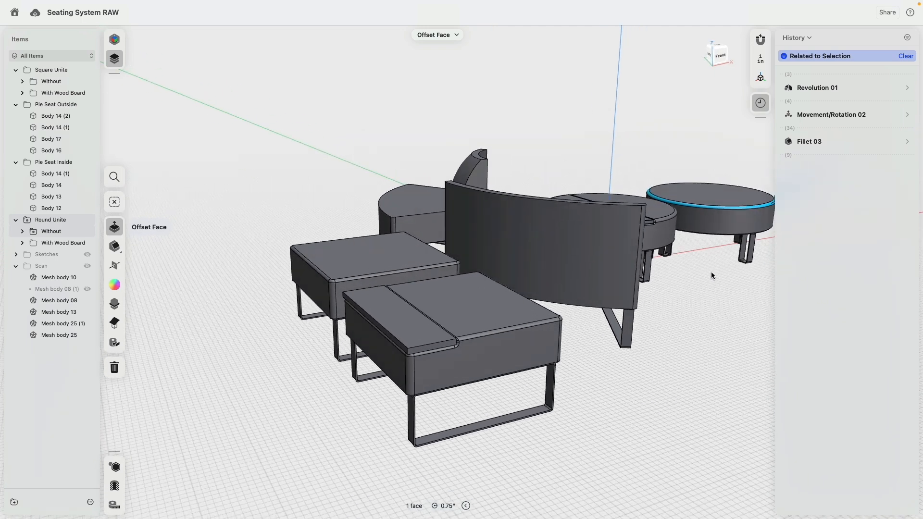
pyautogui.moveTo(710, 272); pyautogui.dragTo(514, 324, button='middle')
pyautogui.scroll(5, 590, 243)
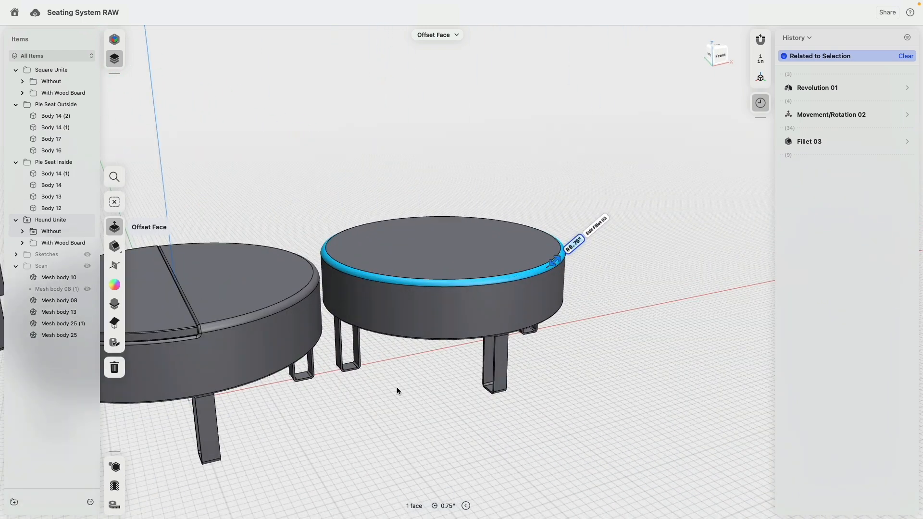
pyautogui.scroll(-5, 315, 434)
pyautogui.click(316, 434)
# - Offset the two end faces and the outer long side face of the square unit's wood board inward by 0.5 in
pyautogui.moveTo(327, 428); pyautogui.dragTo(659, 245, button='middle')
pyautogui.scroll(2, 260, 328)
pyautogui.moveTo(259, 330); pyautogui.dragTo(285, 306, button='right')
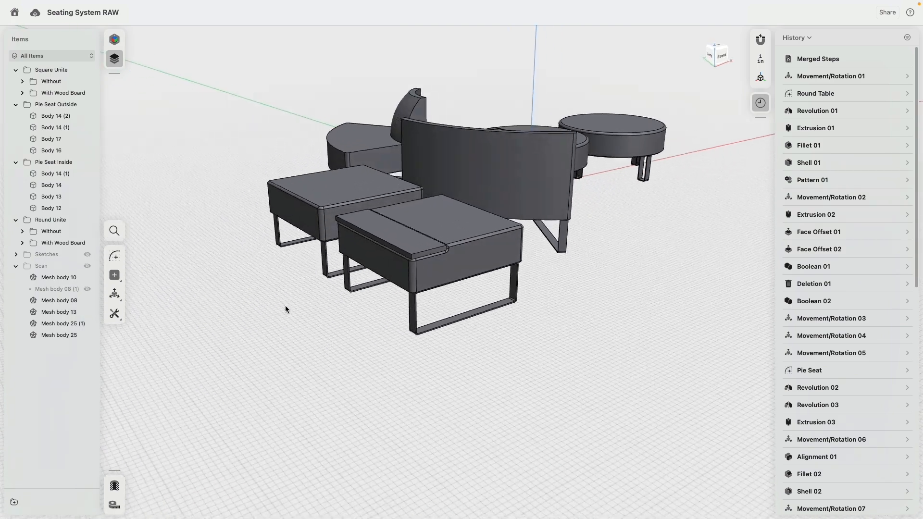
pyautogui.scroll(5, 436, 210)
pyautogui.click(402, 330)
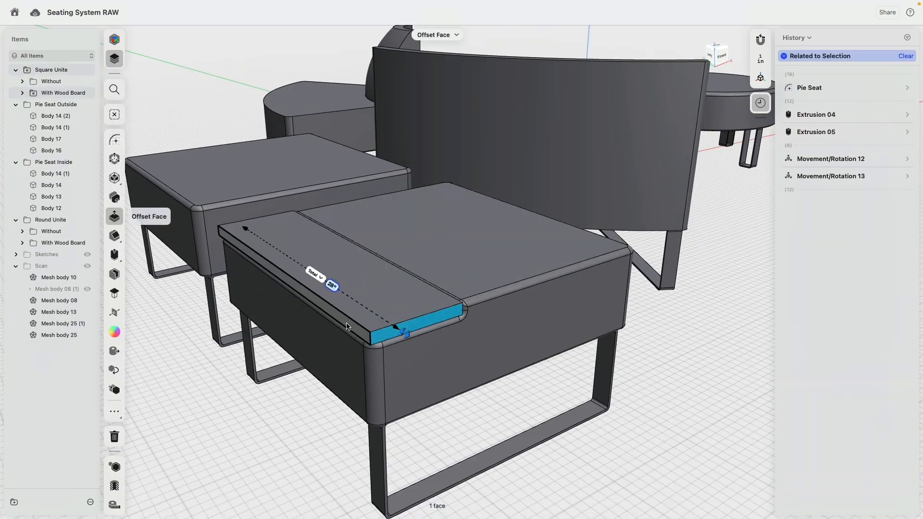
pyautogui.click(326, 325)
pyautogui.scroll(10, 359, 321)
pyautogui.moveTo(404, 330); pyautogui.dragTo(430, 321, button='right')
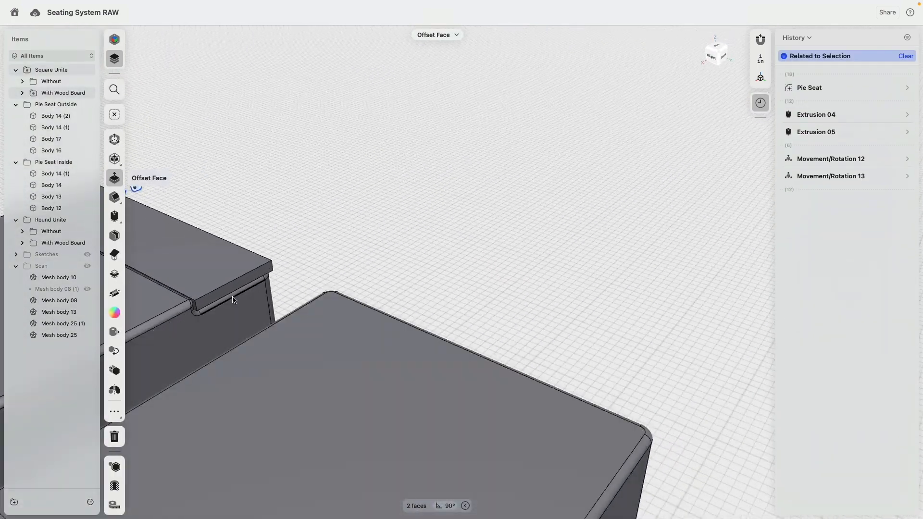
pyautogui.click(235, 286)
pyautogui.moveTo(240, 197); pyautogui.dragTo(409, 303, button='middle')
pyautogui.scroll(5, 409, 302)
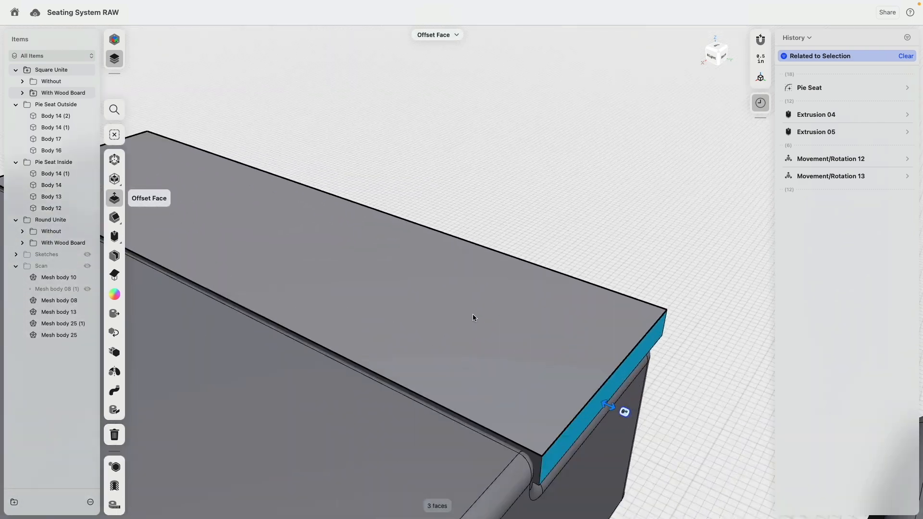
pyautogui.moveTo(608, 406); pyautogui.dragTo(594, 403)
pyautogui.moveTo(658, 305); pyautogui.dragTo(569, 301, button='right')
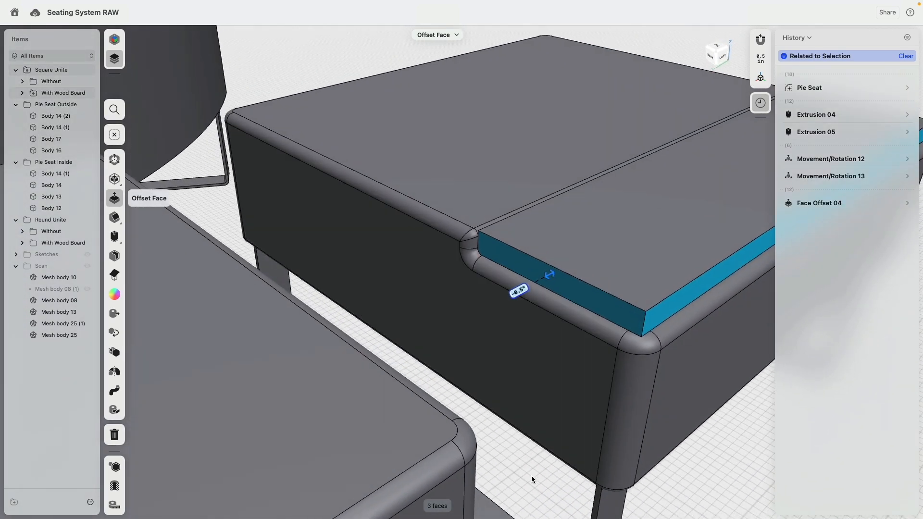
# - Isolate the square unit's wood board, fillet all its edges with a 0.1 in radius, and end the isolation
pyautogui.click(529, 468)
pyautogui.click(615, 283)
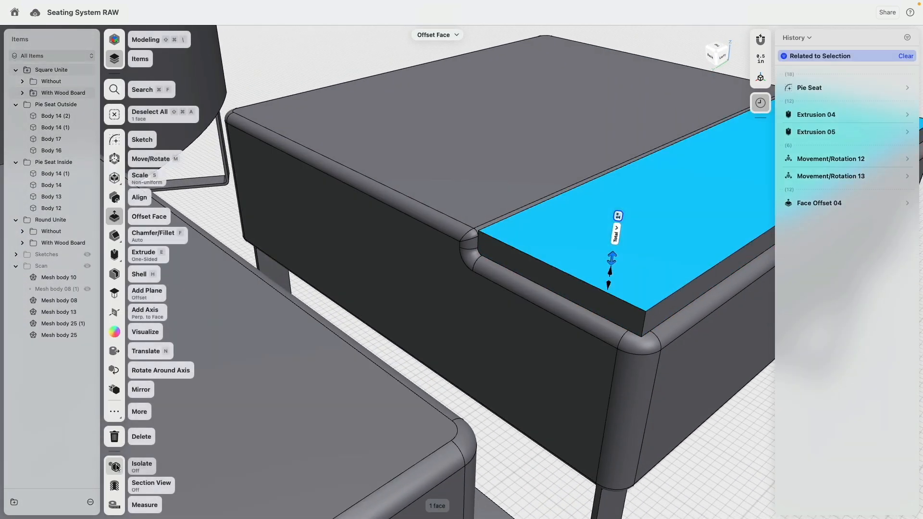
pyautogui.click(139, 463)
pyautogui.click(402, 220)
pyautogui.scroll(-5, 417, 123)
pyautogui.moveTo(401, 96); pyautogui.dragTo(737, 371)
pyautogui.press('Tab')
pyautogui.press('Tab')
pyautogui.press('Tab')
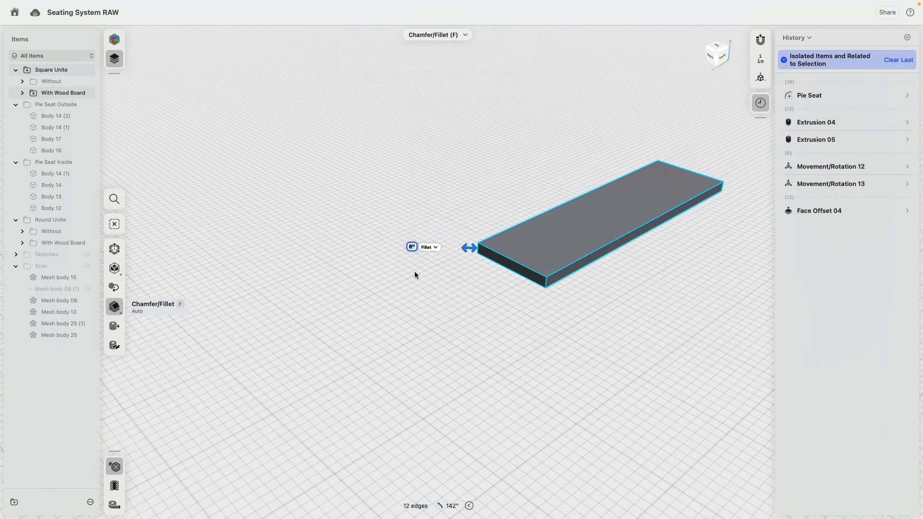
pyautogui.write('0.1')
pyautogui.press('Return')
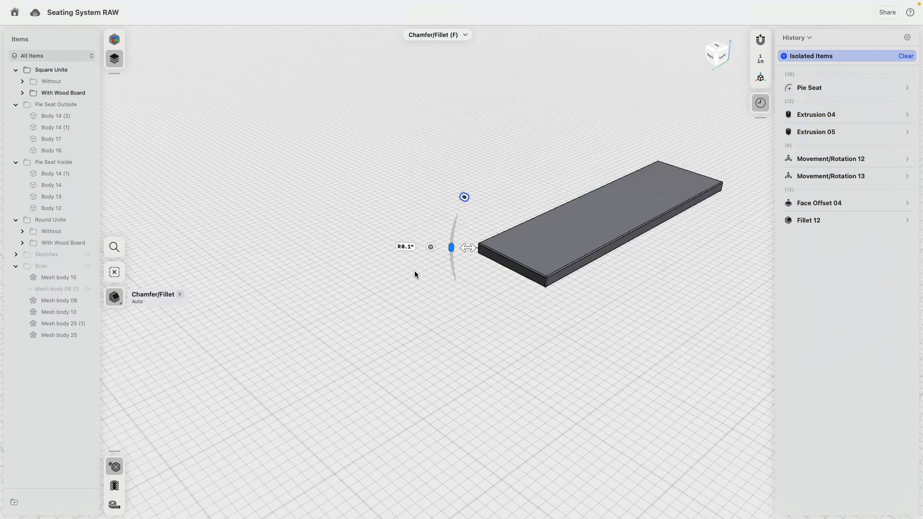
pyautogui.press('Escape')
pyautogui.click(115, 467)
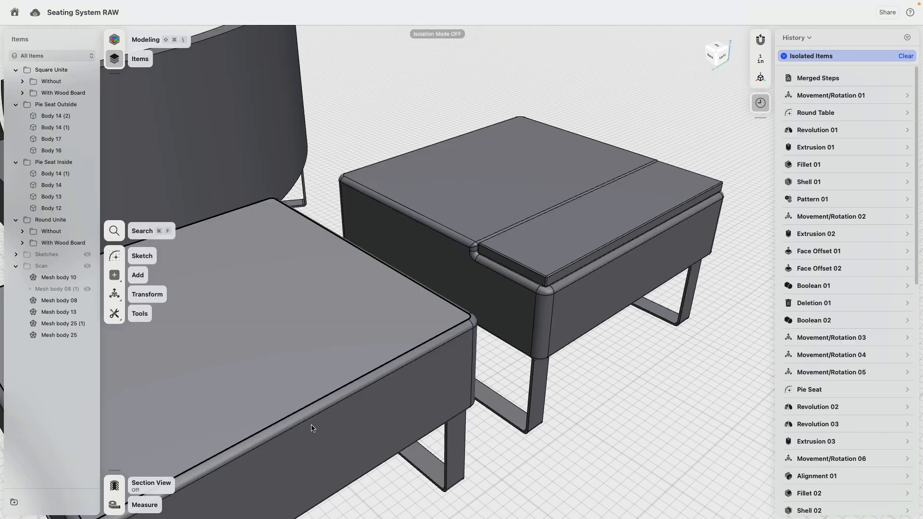
# - Suppress the wood board's side face offset to compare its fit on the cushion, and unsuppress it again
pyautogui.scroll(10, 419, 330)
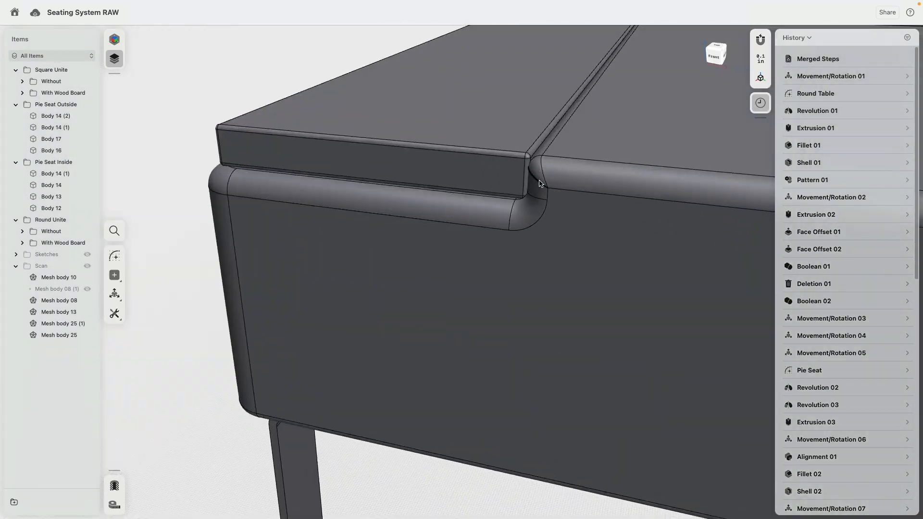
pyautogui.moveTo(539, 183); pyautogui.dragTo(525, 193, button='right')
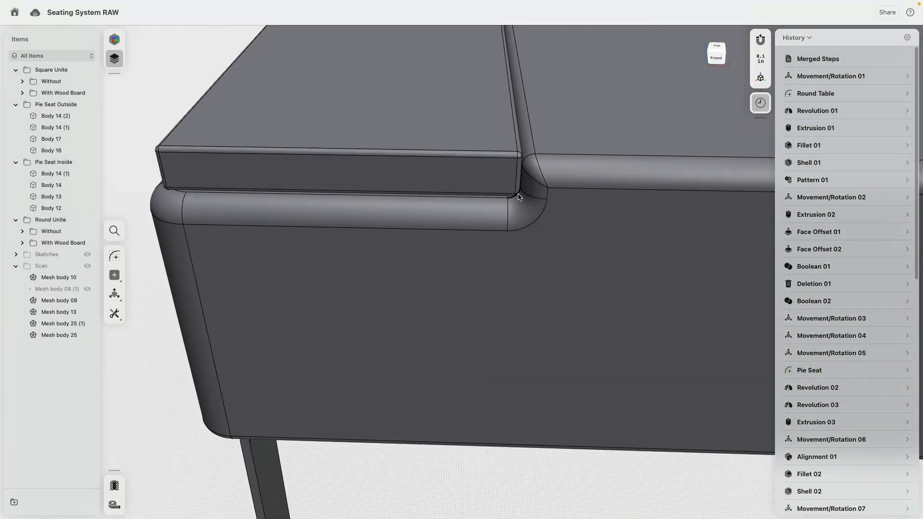
pyautogui.scroll(-4, 490, 229)
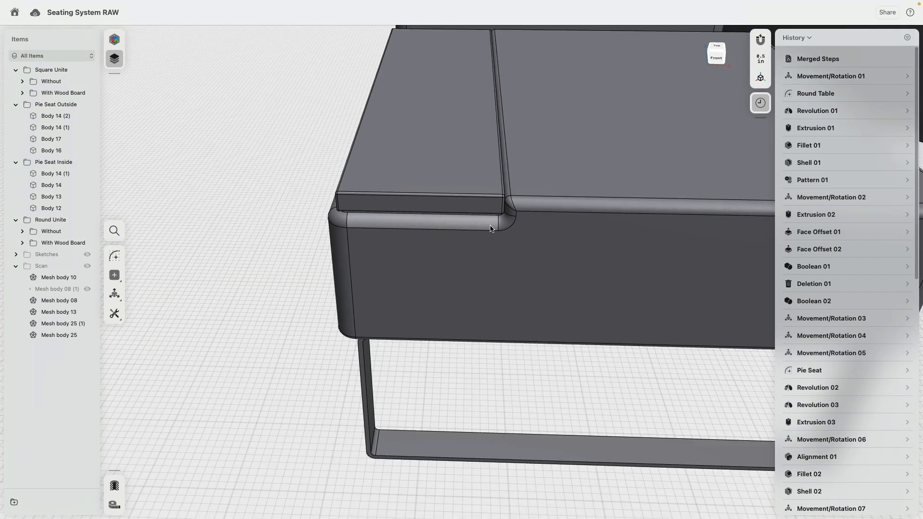
pyautogui.scroll(-5, 491, 229)
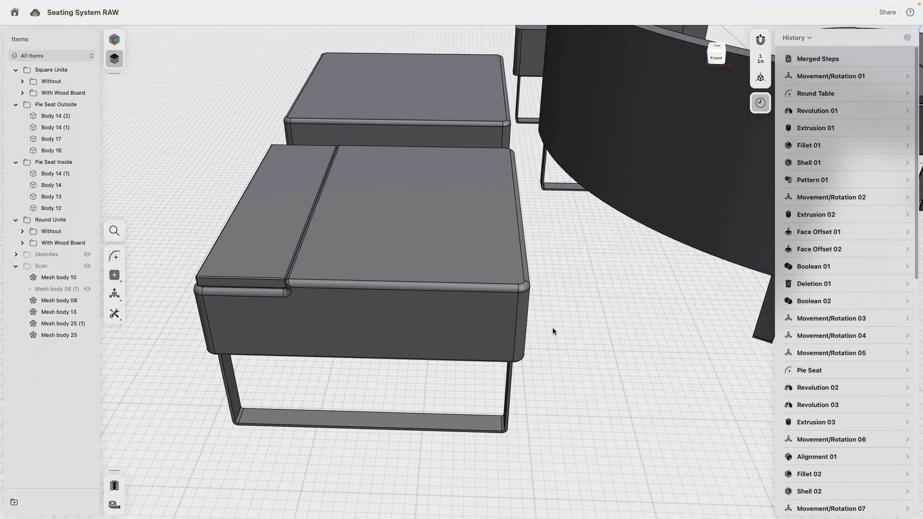
pyautogui.moveTo(556, 367); pyautogui.dragTo(583, 345, button='right')
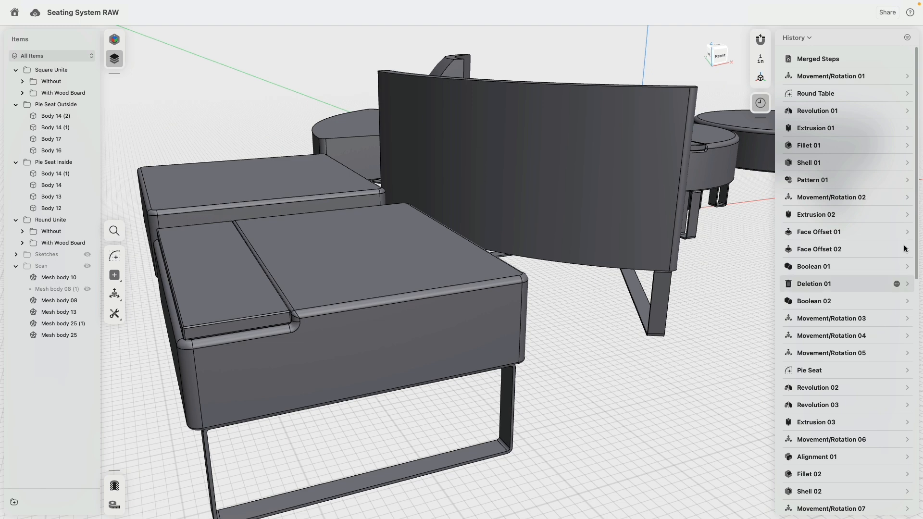
pyautogui.scroll(-15, 896, 200)
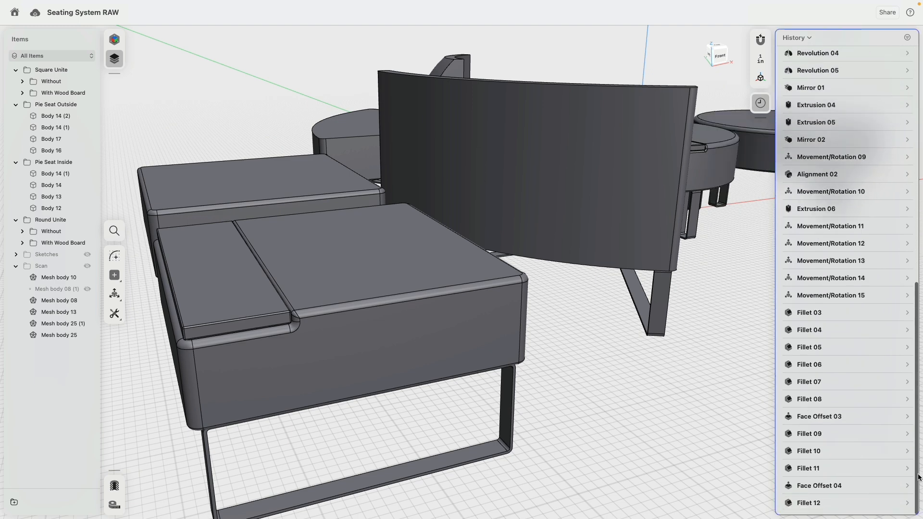
pyautogui.rightClick(830, 486)
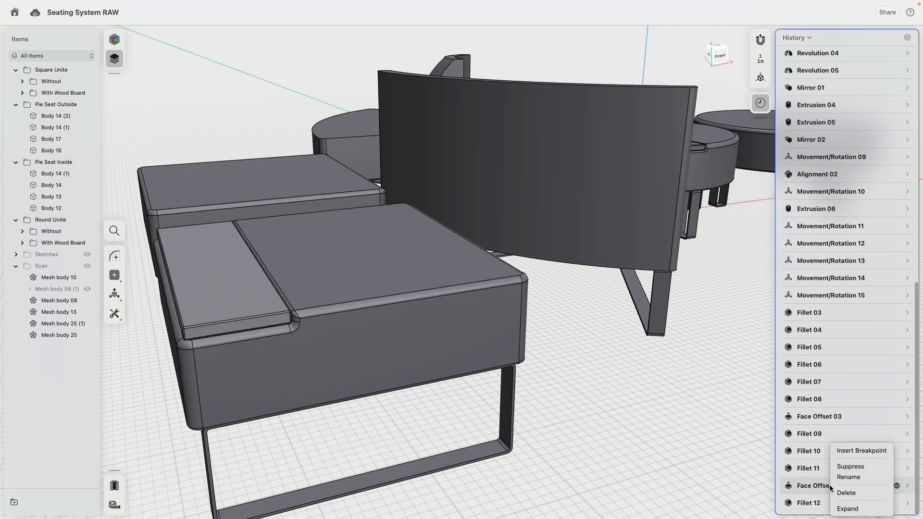
pyautogui.click(853, 467)
pyautogui.moveTo(408, 431); pyautogui.dragTo(380, 432, button='right')
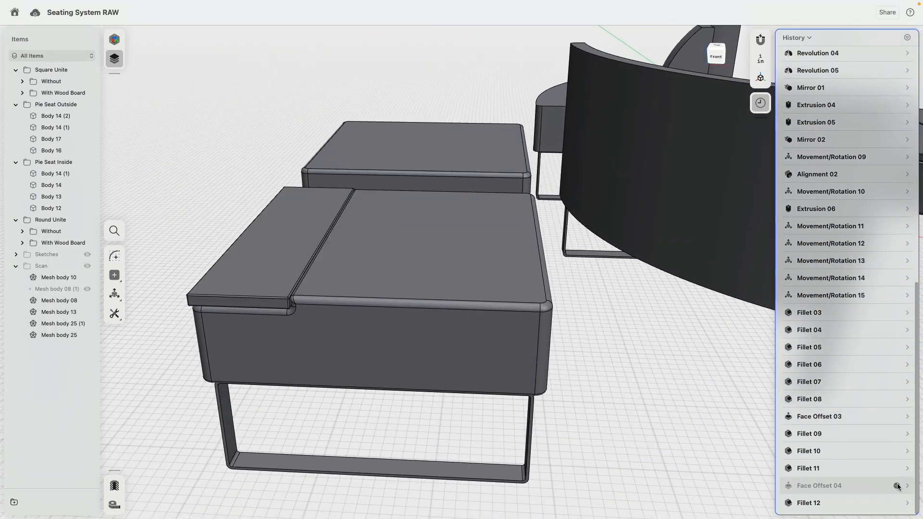
pyautogui.rightClick(823, 487)
pyautogui.click(849, 466)
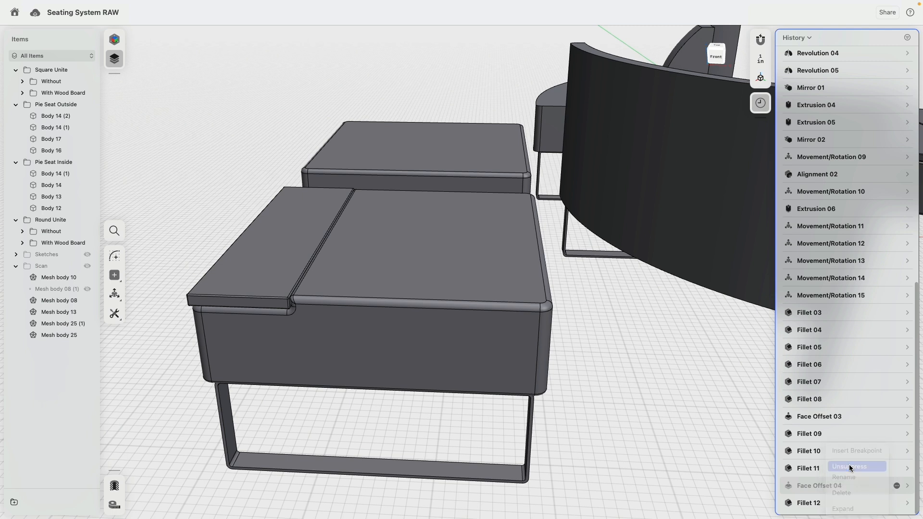
# - Set the offset distance of the wood board's side faces to -0.25 in
pyautogui.click(908, 487)
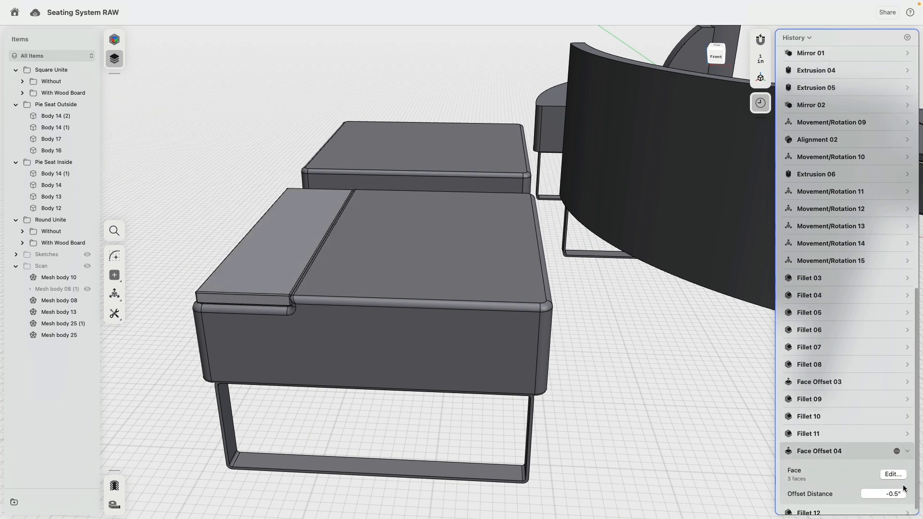
pyautogui.click(897, 482)
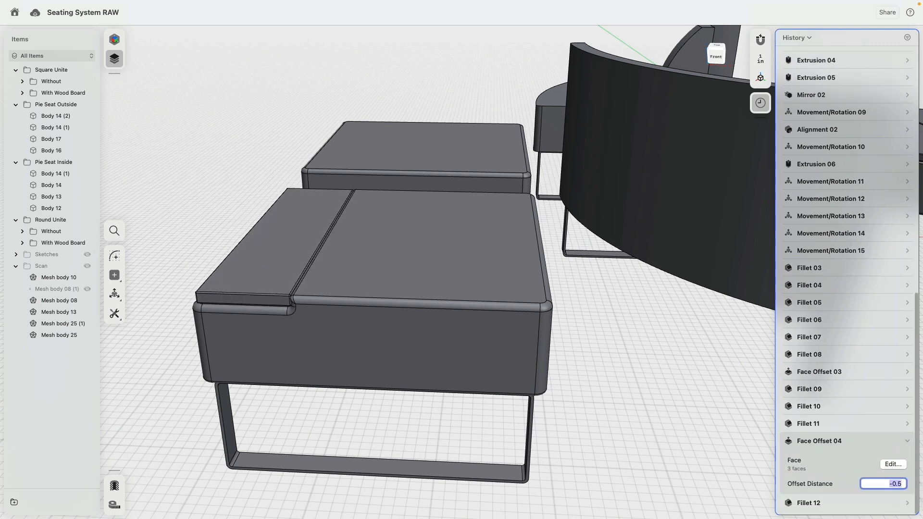
pyautogui.write('-0.25')
pyautogui.press('Return')
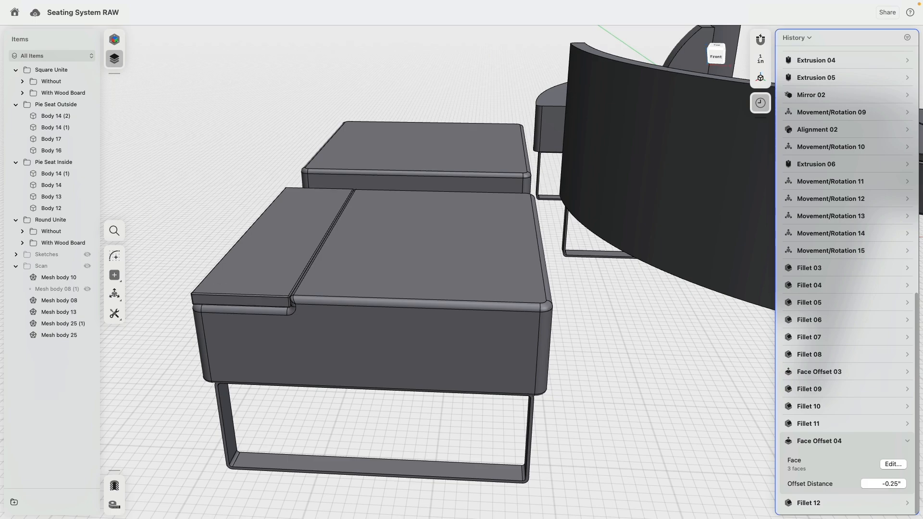
pyautogui.moveTo(294, 321); pyautogui.dragTo(347, 380, button='right')
pyautogui.scroll(5, 346, 379)
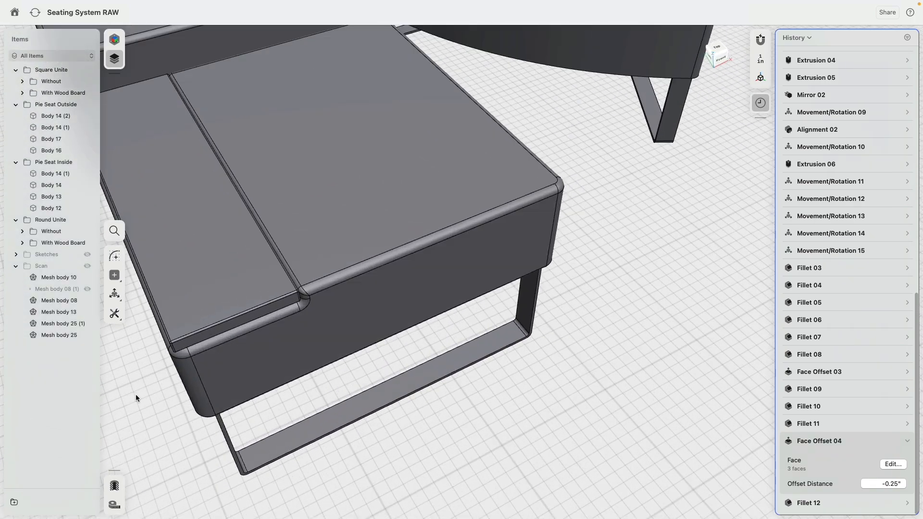
# - Delete the all-edge fillet of the square unit's wood board from the history
pyautogui.moveTo(153, 393); pyautogui.dragTo(422, 320, button='right')
pyautogui.click(422, 317)
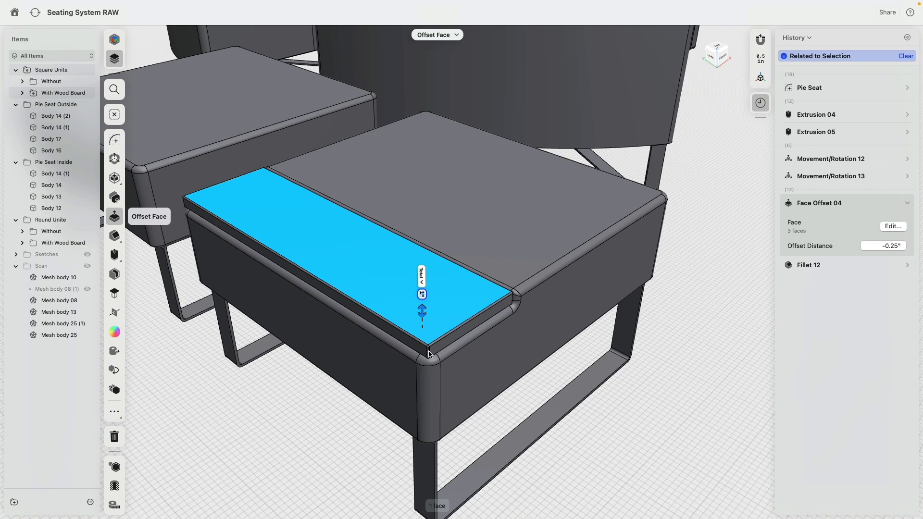
pyautogui.press('Escape')
pyautogui.scroll(5, 435, 359)
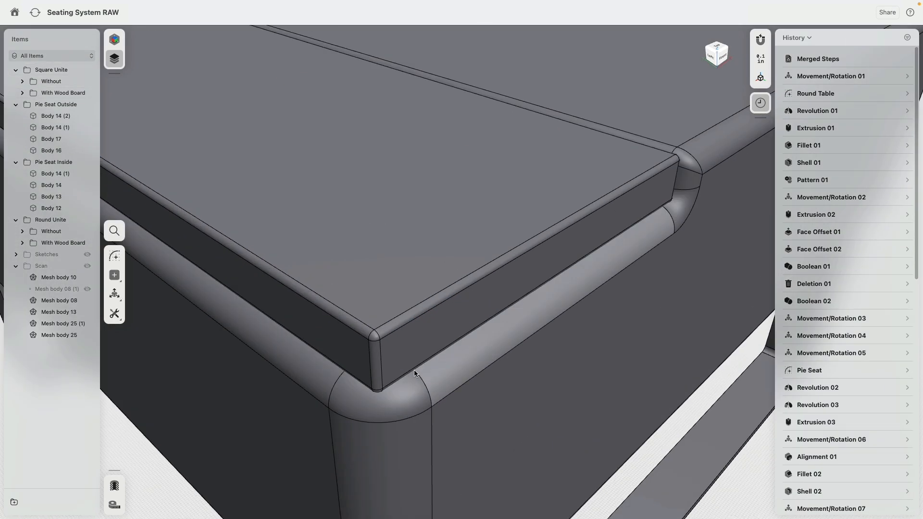
pyautogui.click(377, 354)
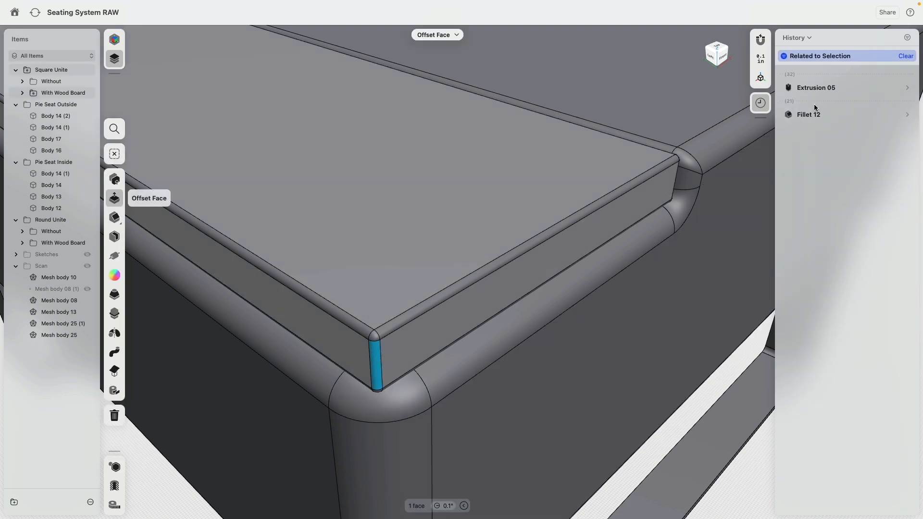
pyautogui.rightClick(815, 117)
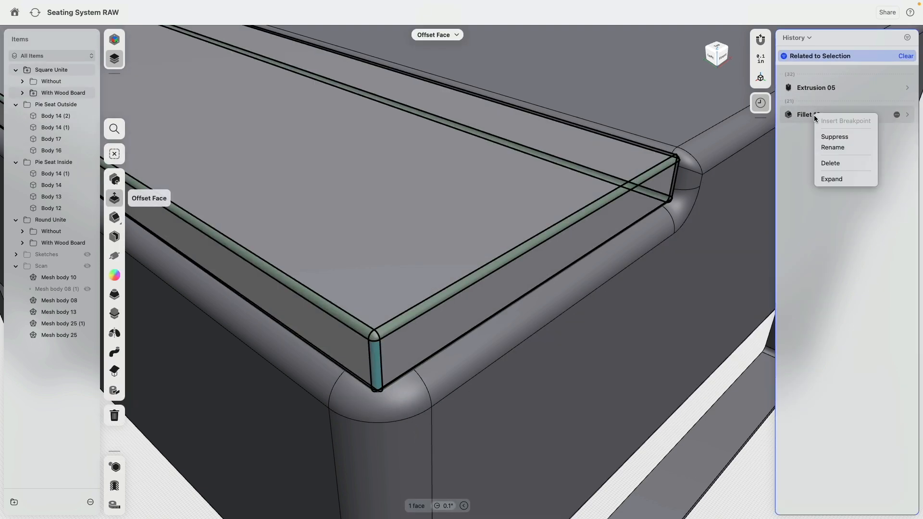
pyautogui.click(830, 164)
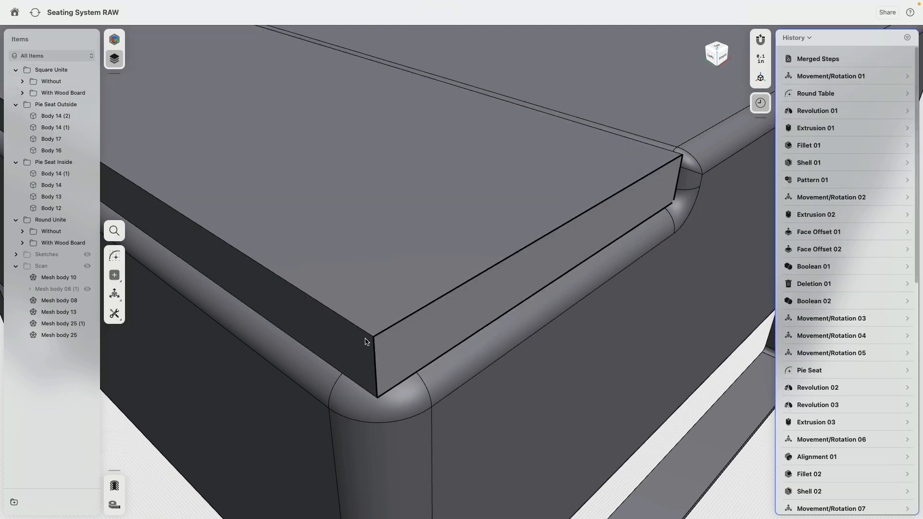
# - Fillet the two outer vertical corner edges of the square unit's wood board with a 0.75 in radius, matching the cushion corners
pyautogui.scroll(-5, 369, 344)
pyautogui.click(369, 344)
pyautogui.moveTo(308, 312); pyautogui.dragTo(350, 309, button='right')
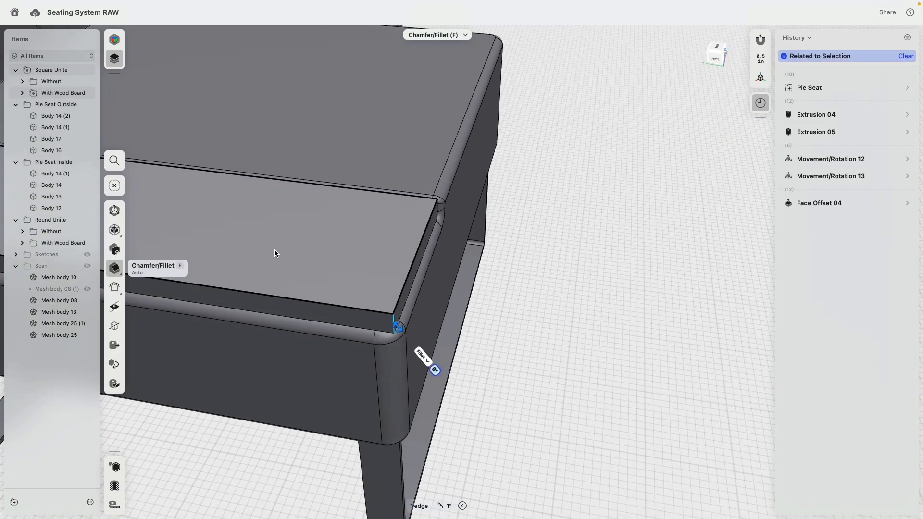
pyautogui.moveTo(273, 251); pyautogui.dragTo(368, 235, button='right')
pyautogui.moveTo(269, 229); pyautogui.dragTo(309, 219, button='right')
pyautogui.moveTo(309, 219); pyautogui.dragTo(491, 188, button='middle')
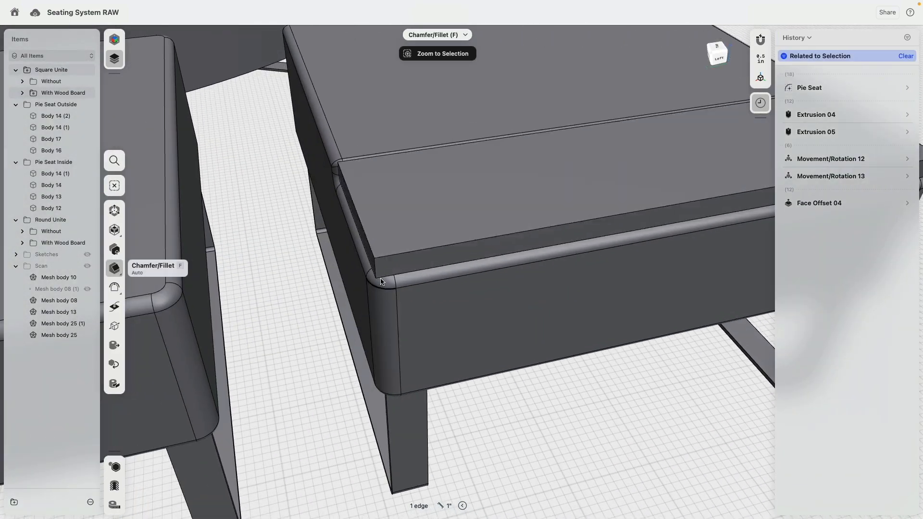
pyautogui.click(375, 270)
pyautogui.click(717, 47)
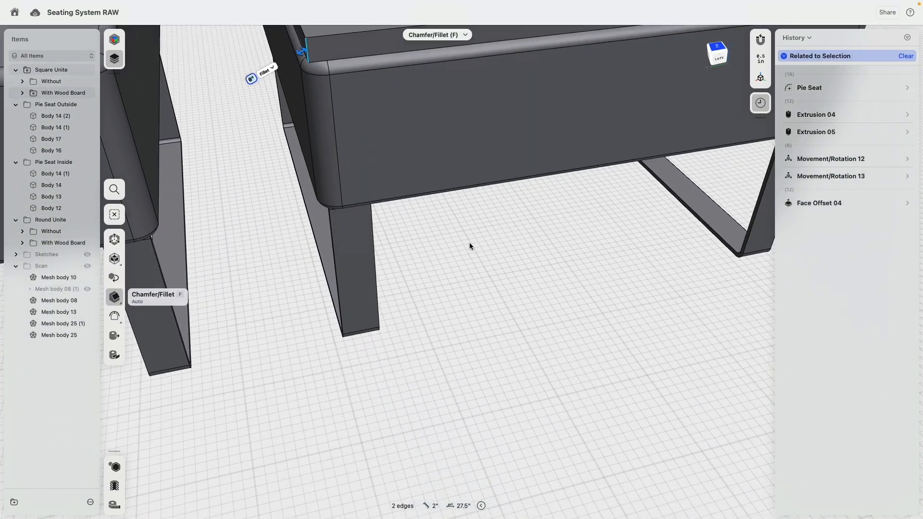
pyautogui.scroll(8, 379, 71)
pyautogui.moveTo(324, 128); pyautogui.dragTo(284, 94)
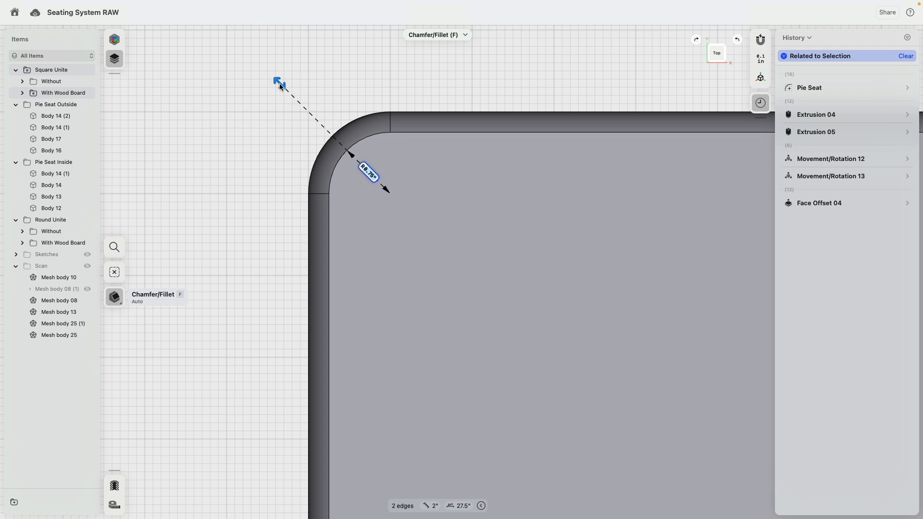
pyautogui.moveTo(279, 84); pyautogui.dragTo(280, 84)
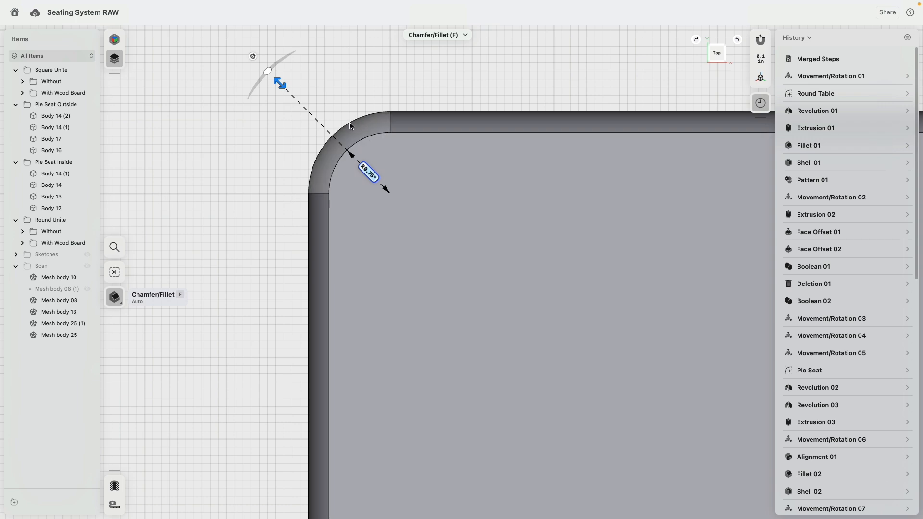
# - Isolate the square unit's wood board, fillet all its edges with a 0.1 in radius, and end the isolation
pyautogui.click(230, 345)
pyautogui.scroll(-3, 337, 312)
pyautogui.moveTo(337, 313); pyautogui.dragTo(442, 257, button='right')
pyautogui.scroll(-5, 416, 298)
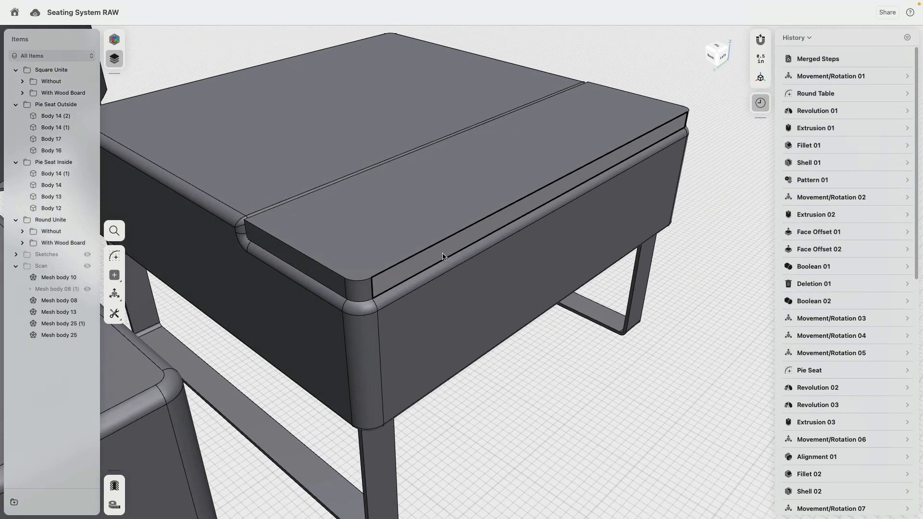
pyautogui.click(393, 235)
pyautogui.click(114, 466)
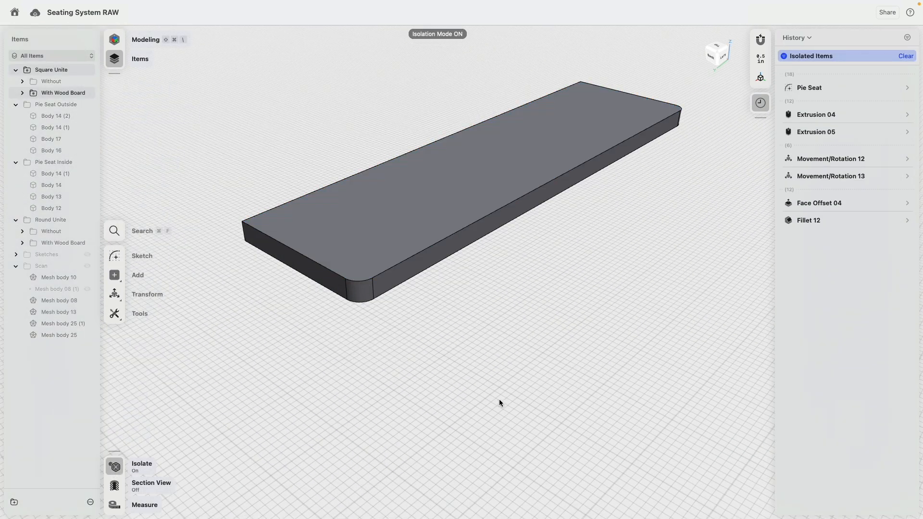
pyautogui.scroll(-3, 500, 402)
pyautogui.moveTo(300, 125); pyautogui.dragTo(629, 357)
pyautogui.press('f')
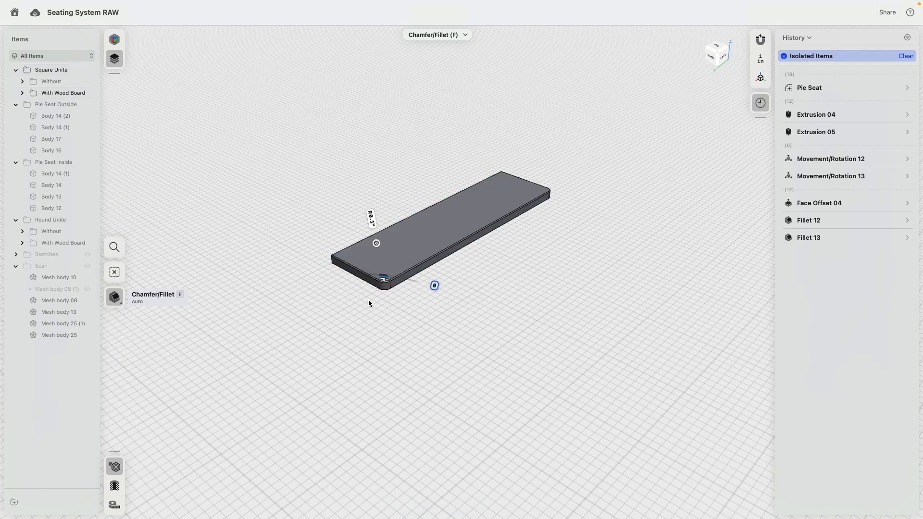
pyautogui.click(235, 423)
pyautogui.click(115, 466)
# - Isolate the seat cushions and backrests of both the outside and inside pie seats, leaving out their legs
pyautogui.moveTo(615, 357); pyautogui.dragTo(464, 342, button='right')
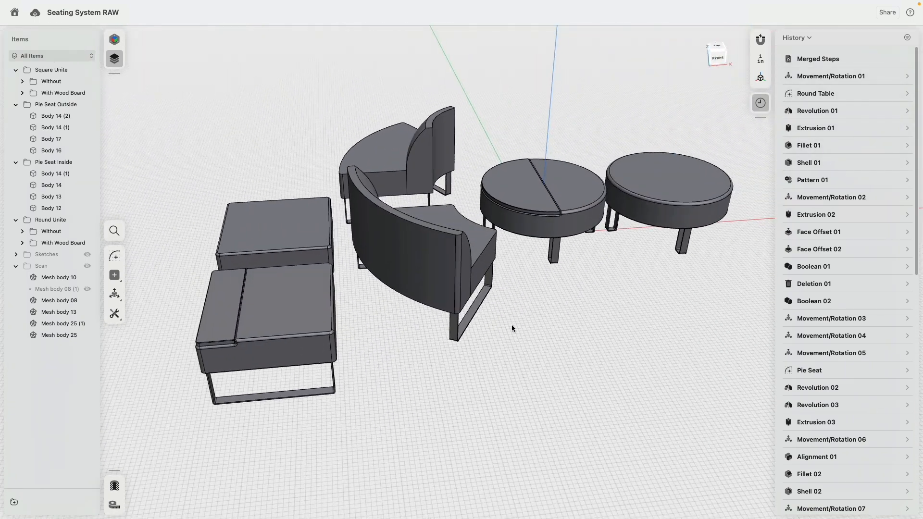
pyautogui.moveTo(519, 309); pyautogui.dragTo(532, 346, button='right')
pyautogui.click(414, 240)
pyautogui.click(457, 276)
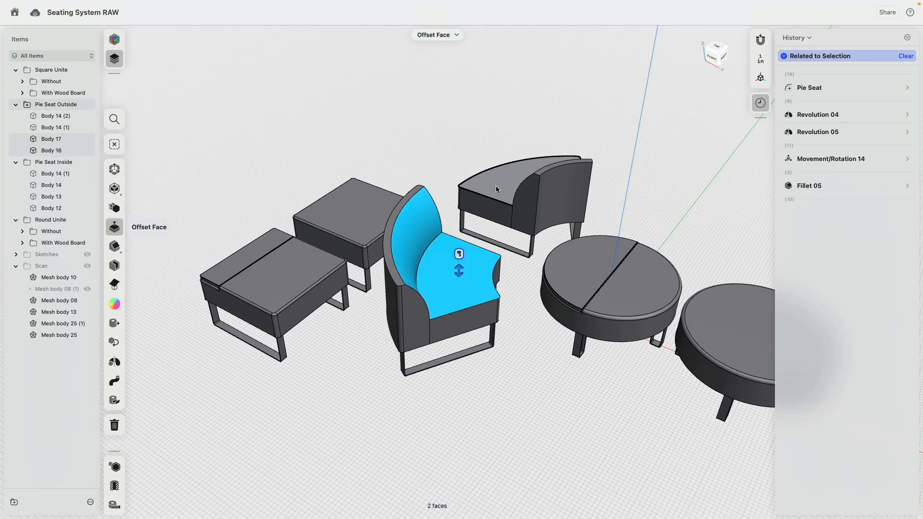
pyautogui.click(499, 185)
pyautogui.click(529, 205)
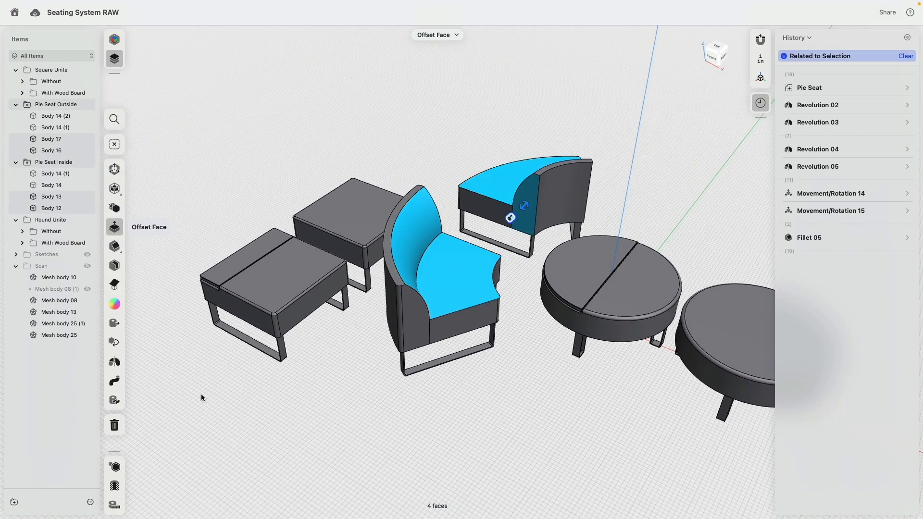
pyautogui.click(116, 469)
pyautogui.click(517, 380)
pyautogui.scroll(4, 496, 258)
pyautogui.moveTo(567, 280); pyautogui.dragTo(527, 278, button='right')
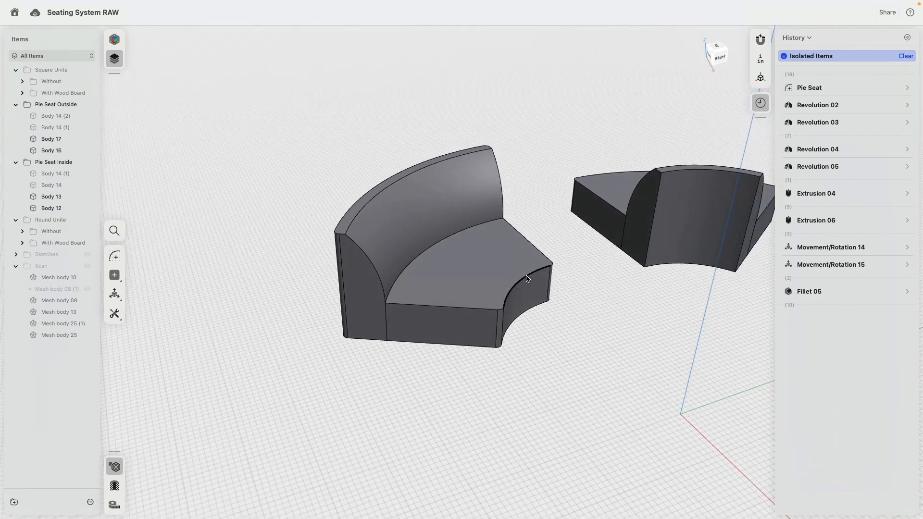
pyautogui.click(520, 313)
pyautogui.moveTo(422, 379); pyautogui.dragTo(363, 370, button='right')
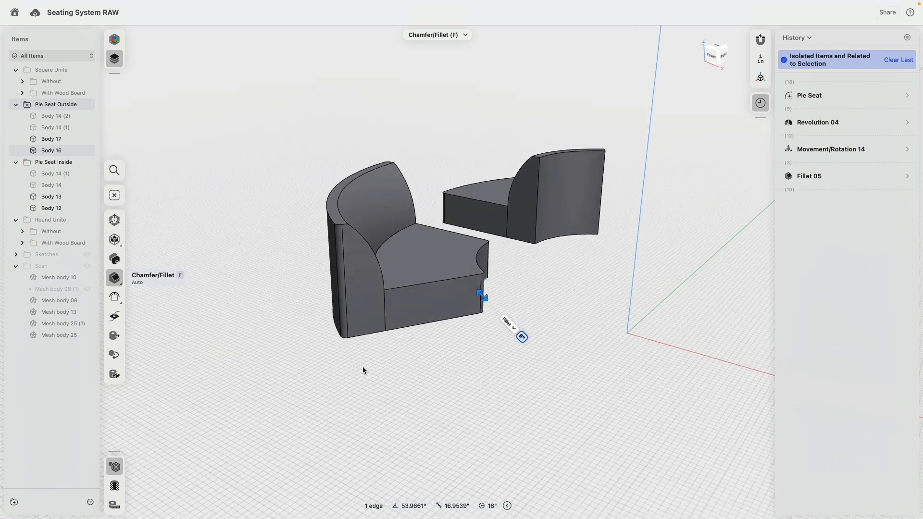
pyautogui.click(367, 336)
# - Add the two vertical rear edges of the inside pie seat's backrest to the existing 1 in corner fillet
pyautogui.moveTo(496, 235); pyautogui.dragTo(723, 166, button='right')
pyautogui.rightClick(691, 202)
pyautogui.click(663, 219)
pyautogui.click(662, 220)
pyautogui.moveTo(722, 166); pyautogui.dragTo(605, 263, button='middle')
pyautogui.scroll(5, 596, 263)
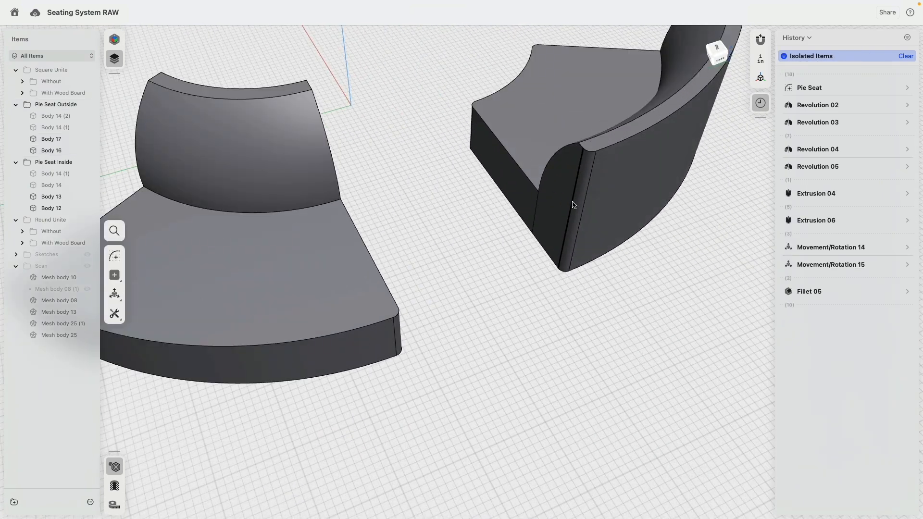
pyautogui.click(580, 198)
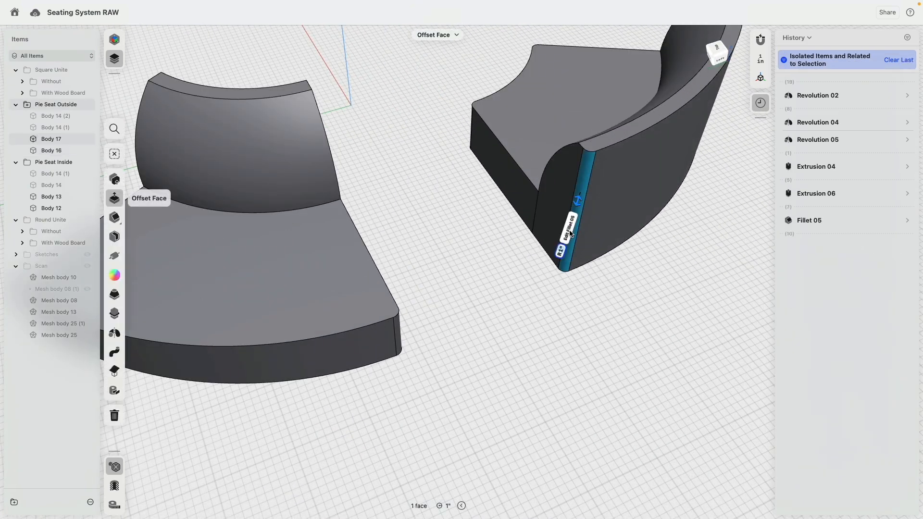
pyautogui.click(907, 221)
pyautogui.click(897, 245)
pyautogui.moveTo(304, 253); pyautogui.dragTo(409, 247, button='right')
pyautogui.click(409, 246)
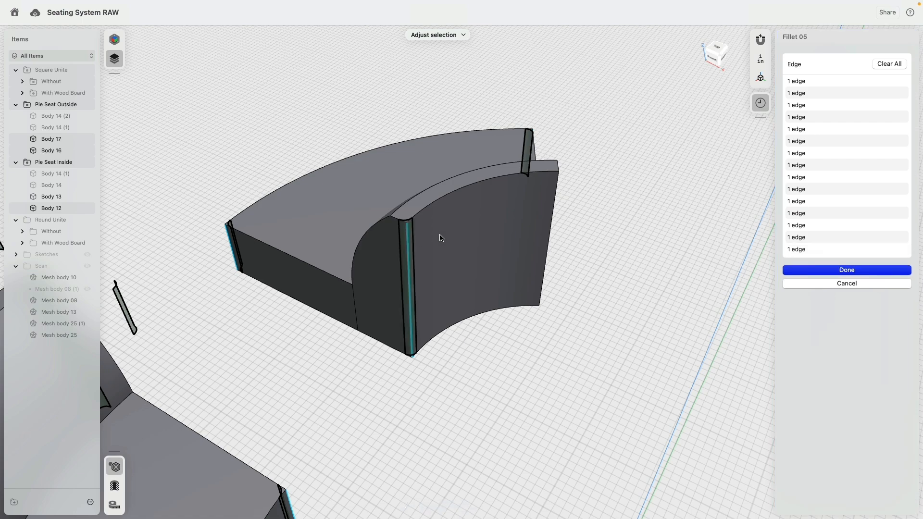
pyautogui.click(554, 202)
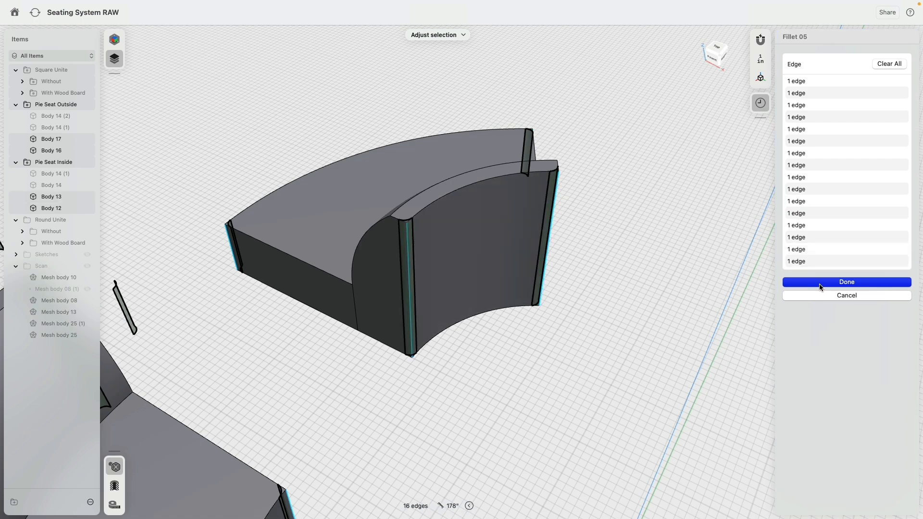
pyautogui.click(820, 287)
# - Fillet the bottom edges of both pie seats' cushions and backrests with a 0.25 in radius
pyautogui.moveTo(280, 342); pyautogui.dragTo(347, 333, button='right')
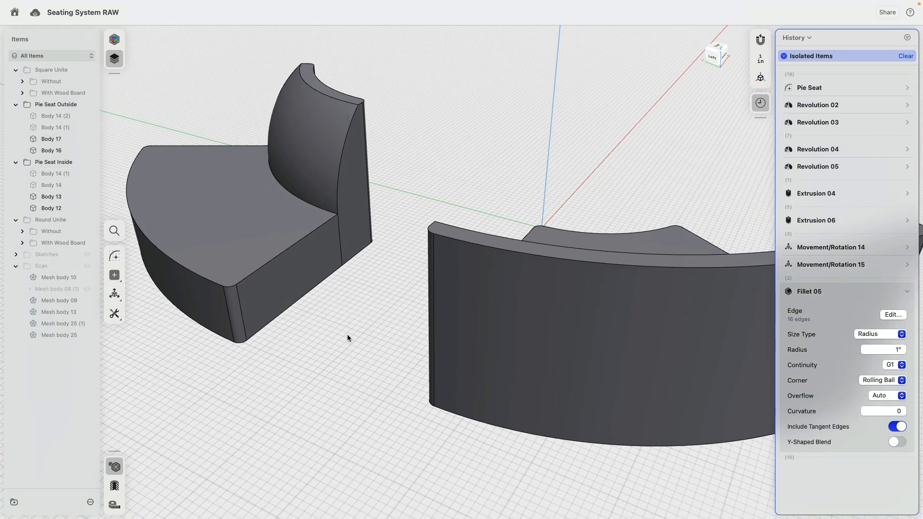
pyautogui.click(354, 257)
pyautogui.click(320, 283)
pyautogui.moveTo(320, 283); pyautogui.dragTo(457, 201, button='right')
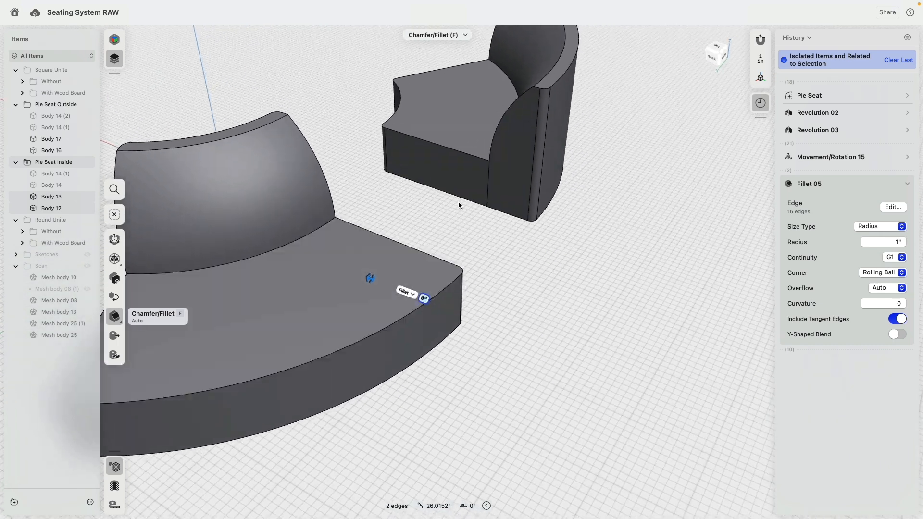
pyautogui.click(460, 201)
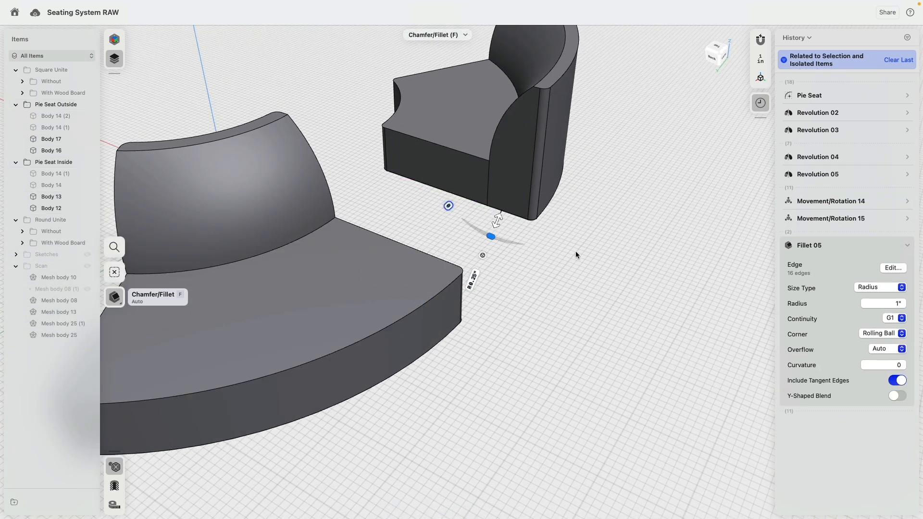
# - Fillet the exposed top edges of both pie seat cushions with a 0.75 in radius
pyautogui.moveTo(550, 333); pyautogui.dragTo(492, 252, button='right')
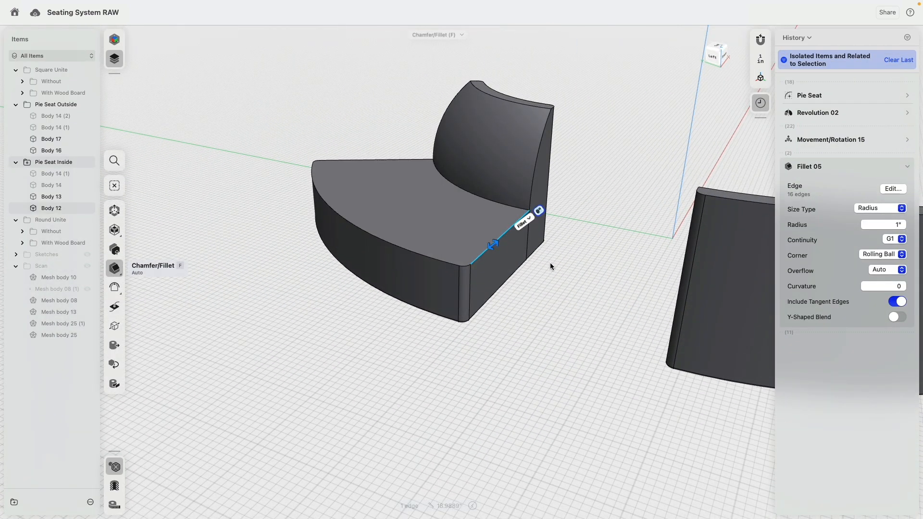
pyautogui.moveTo(546, 263); pyautogui.dragTo(614, 264, button='right')
pyautogui.click(622, 161)
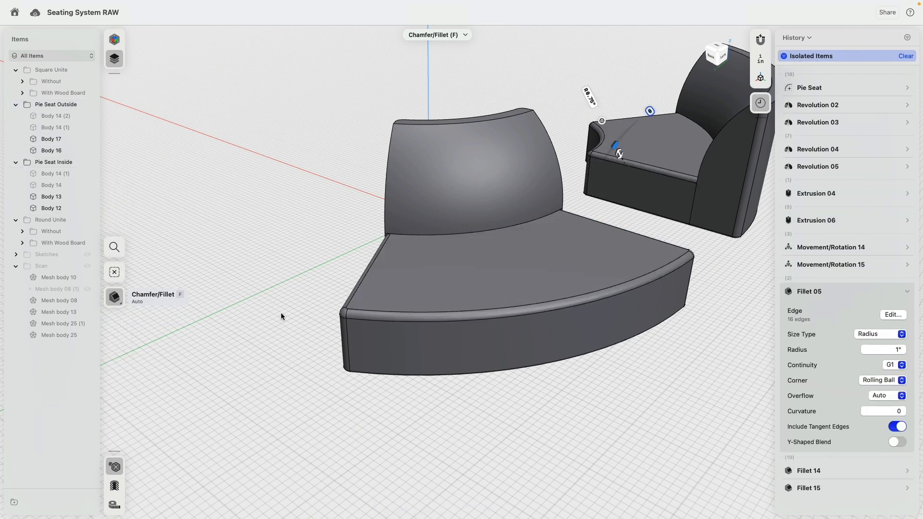
# - Fillet the front top edges of both pie seat backrests with a 0.75 in radius
pyautogui.click(508, 116)
pyautogui.moveTo(519, 93); pyautogui.dragTo(375, 245, button='middle')
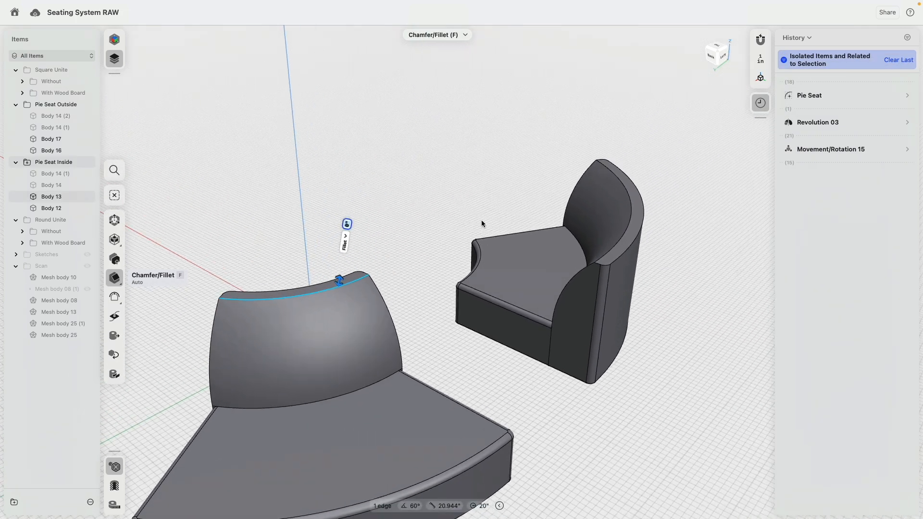
pyautogui.click(612, 252)
pyautogui.scroll(5, 609, 246)
pyautogui.moveTo(588, 273); pyautogui.dragTo(580, 255)
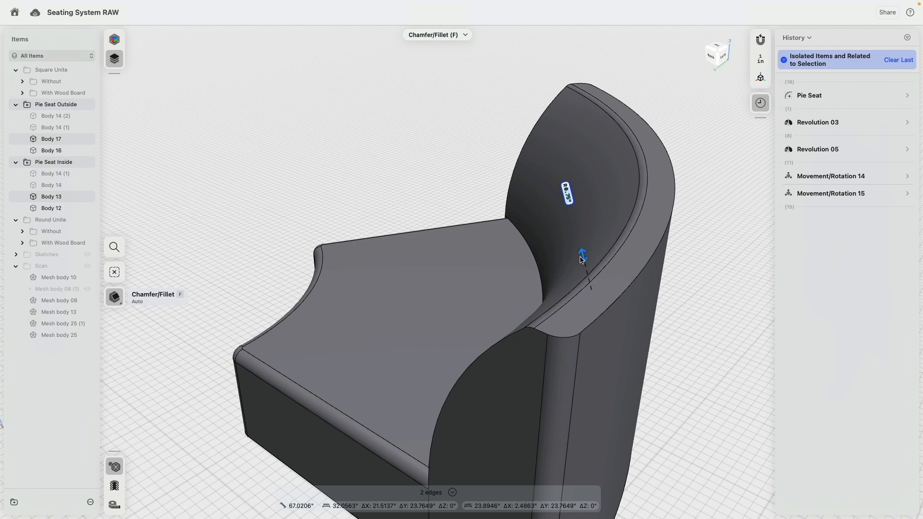
pyautogui.moveTo(580, 260); pyautogui.dragTo(580, 260)
pyautogui.scroll(-5, 413, 264)
# - Fillet the rear top edges of both pie seat backrests with a 0.25 in radius
pyautogui.moveTo(310, 270); pyautogui.dragTo(458, 310, button='right')
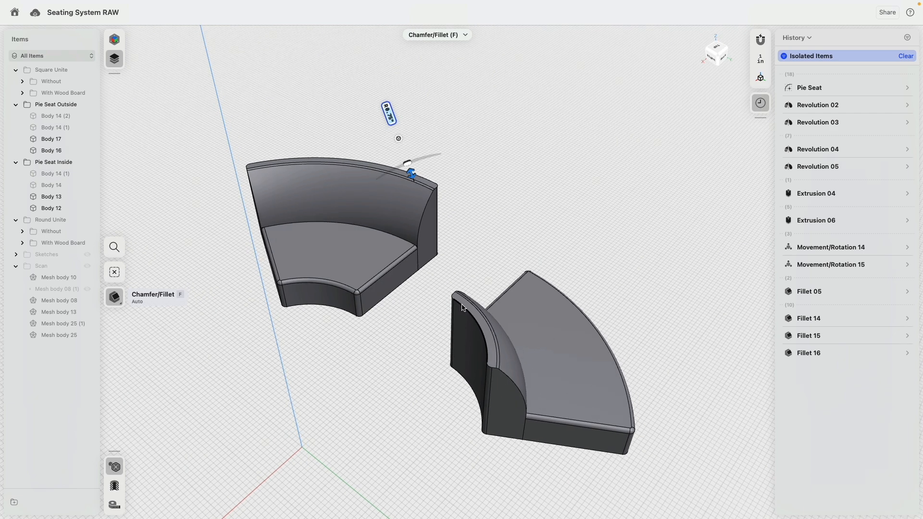
pyautogui.click(462, 308)
pyautogui.click(356, 162)
pyautogui.write('0.25')
pyautogui.press('Return')
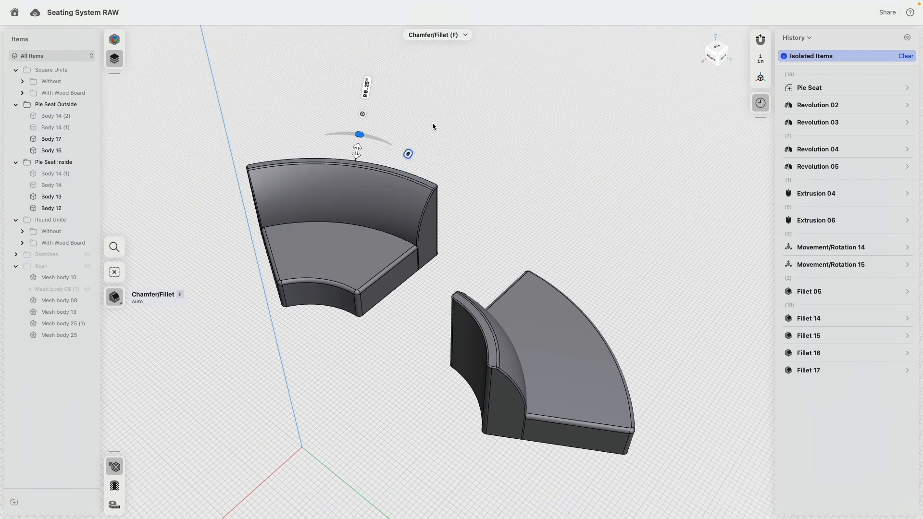
pyautogui.moveTo(487, 419)
pyautogui.mouseDown(button='right')
pyautogui.moveTo(489, 324)
pyautogui.moveTo(430, 388)
pyautogui.moveTo(447, 404)
pyautogui.moveTo(482, 406)
pyautogui.mouseUp(button='right')
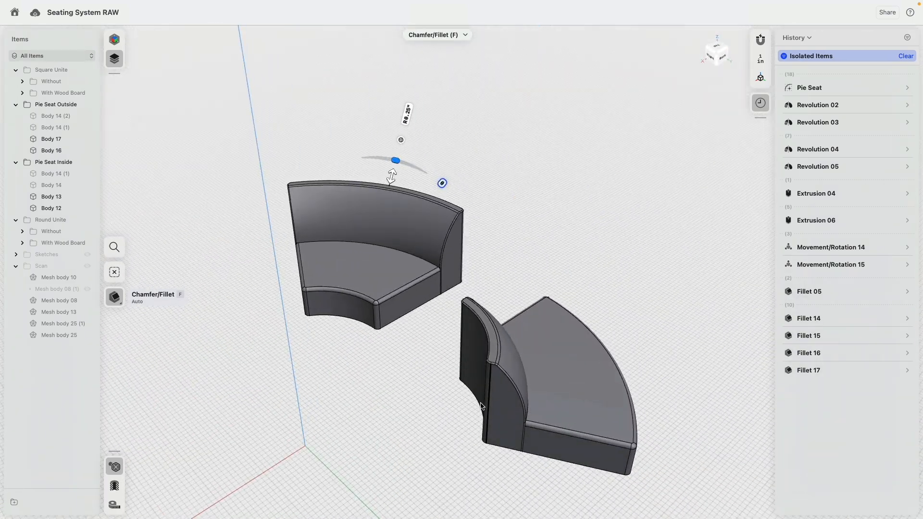
pyautogui.click(398, 418)
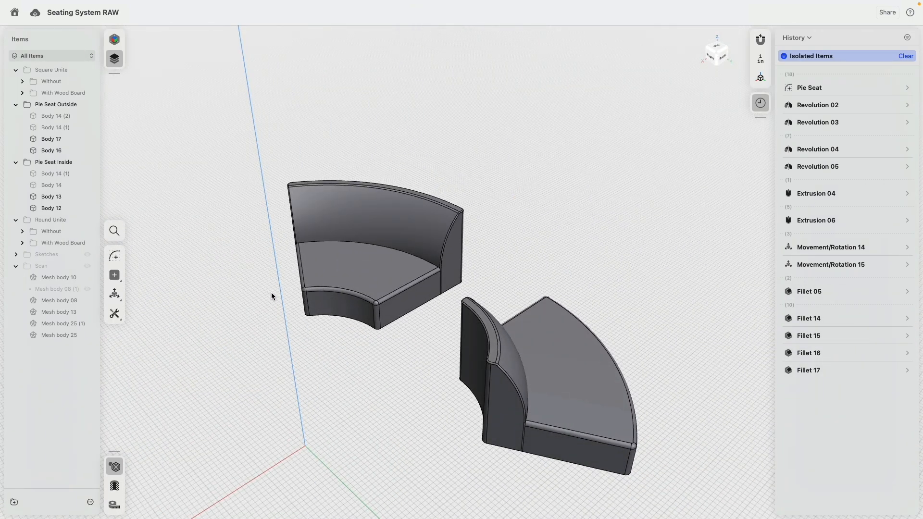
# - Set the radius of the fillet along the backrests' front top edges to 2 in
pyautogui.scroll(5, 457, 368)
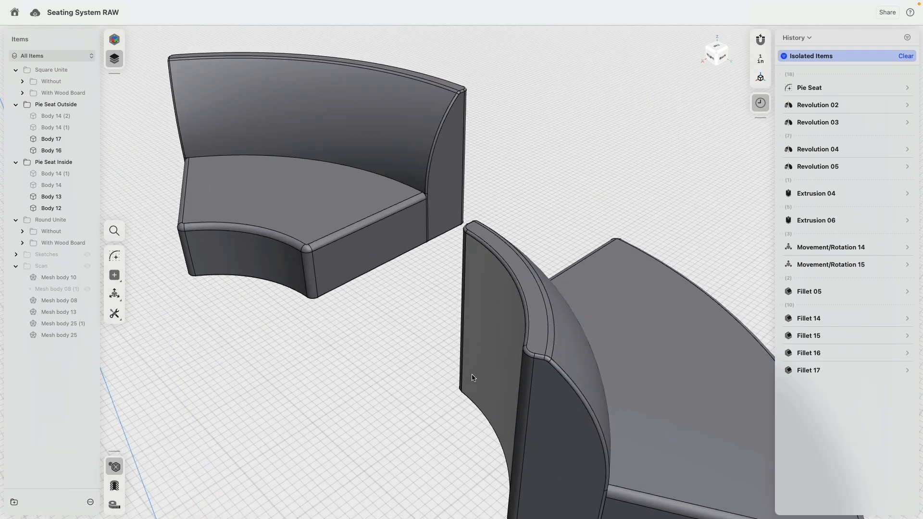
pyautogui.moveTo(482, 376); pyautogui.dragTo(573, 319, button='right')
pyautogui.click(571, 319)
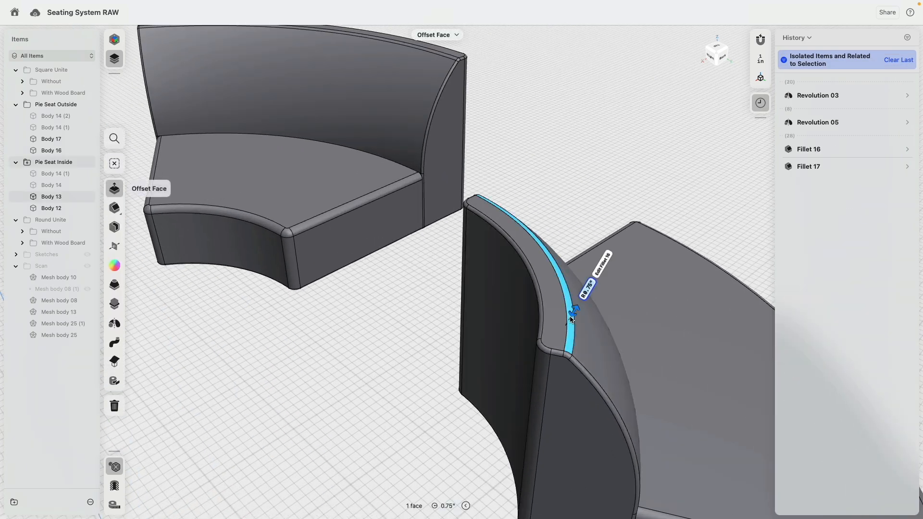
pyautogui.press('f')
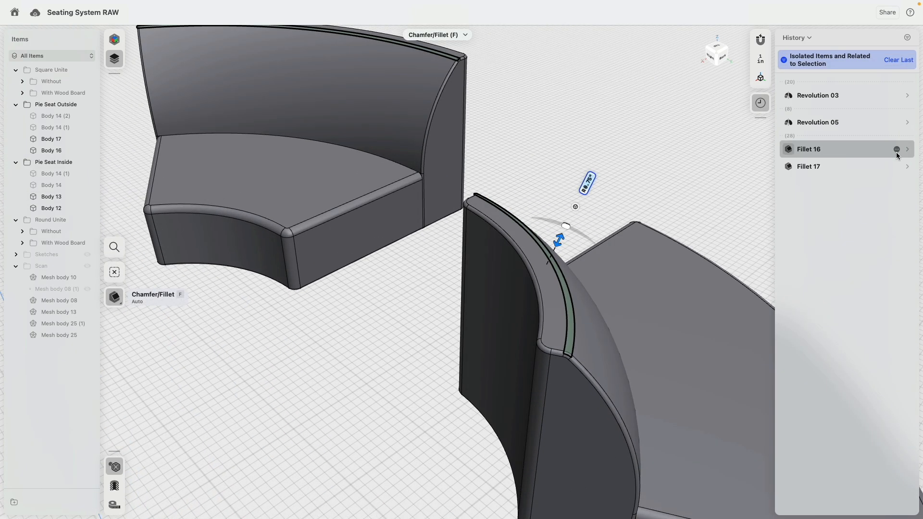
pyautogui.click(897, 153)
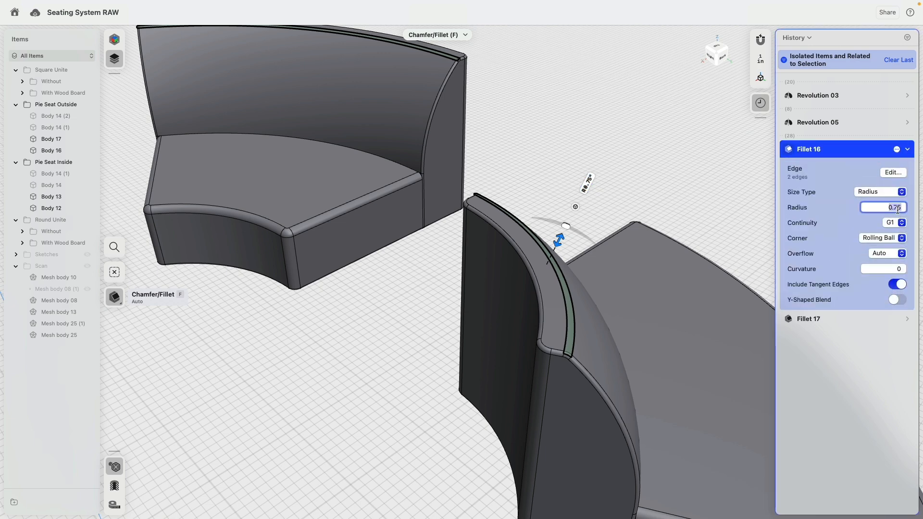
pyautogui.write('2')
pyautogui.press('Return')
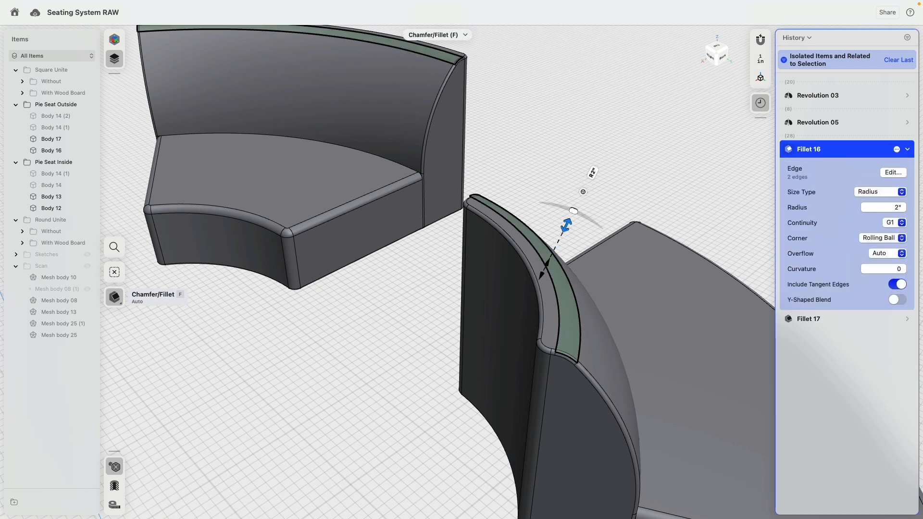
pyautogui.click(406, 338)
pyautogui.scroll(-4, 404, 334)
pyautogui.moveTo(405, 334); pyautogui.dragTo(376, 313, button='right')
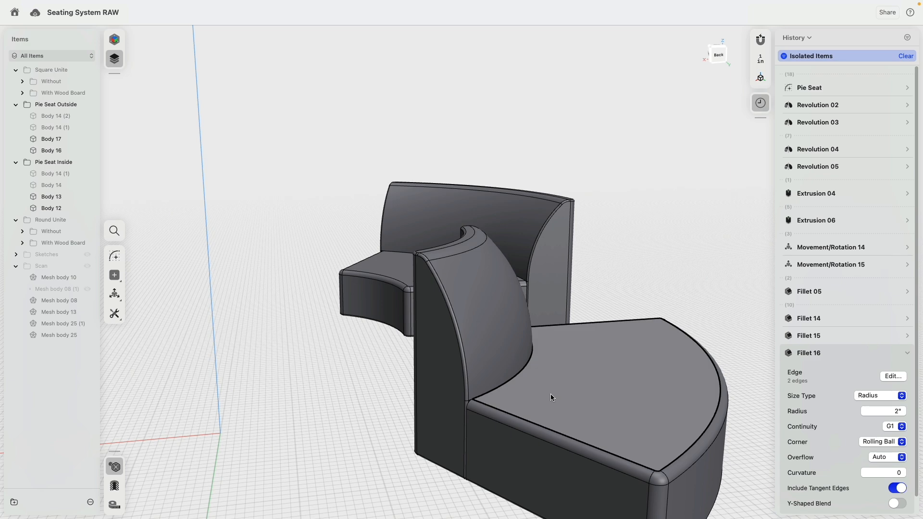
# - End the current isolation and isolate only the two pie seat cushions, without their backrests
pyautogui.click(116, 467)
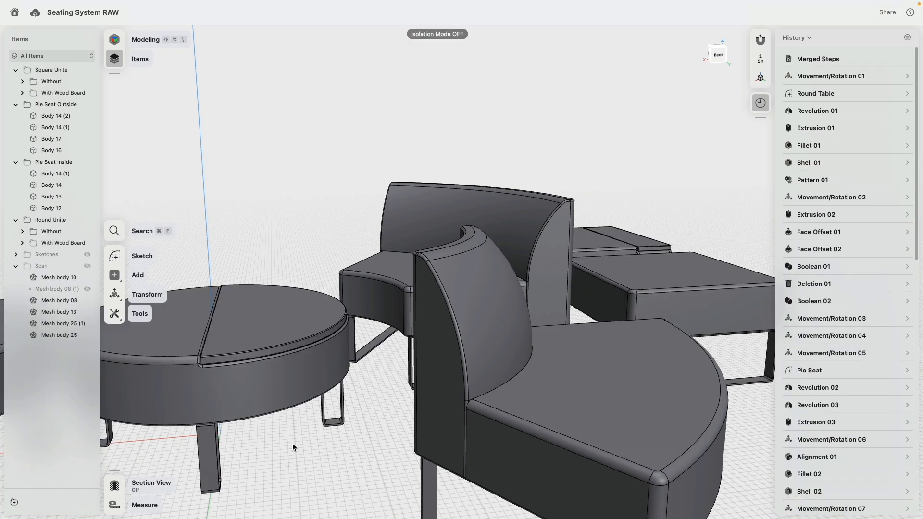
pyautogui.click(592, 406)
pyautogui.click(379, 278)
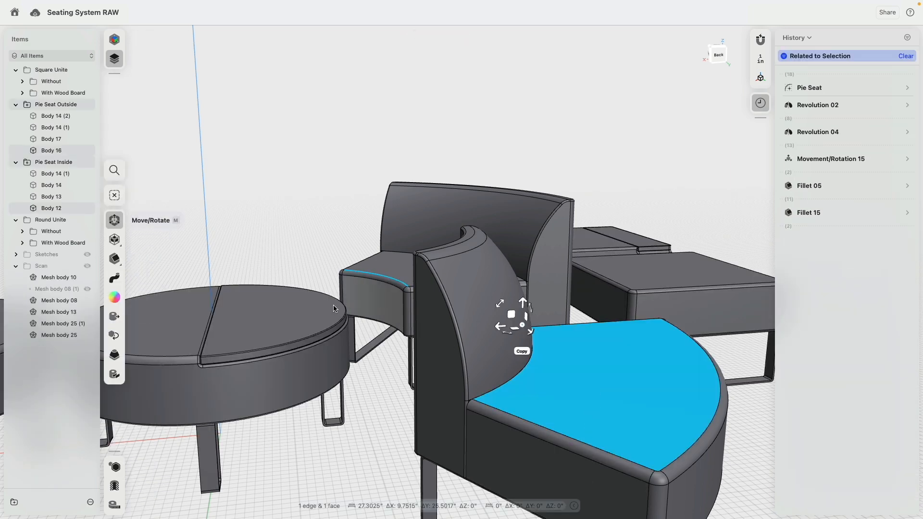
pyautogui.click(116, 467)
pyautogui.click(404, 433)
# - Fillet the cushions' curved top edges along the backrest side with a 0.5 in radius, and bring back all the units
pyautogui.moveTo(403, 404); pyautogui.dragTo(517, 370, button='right')
pyautogui.click(515, 371)
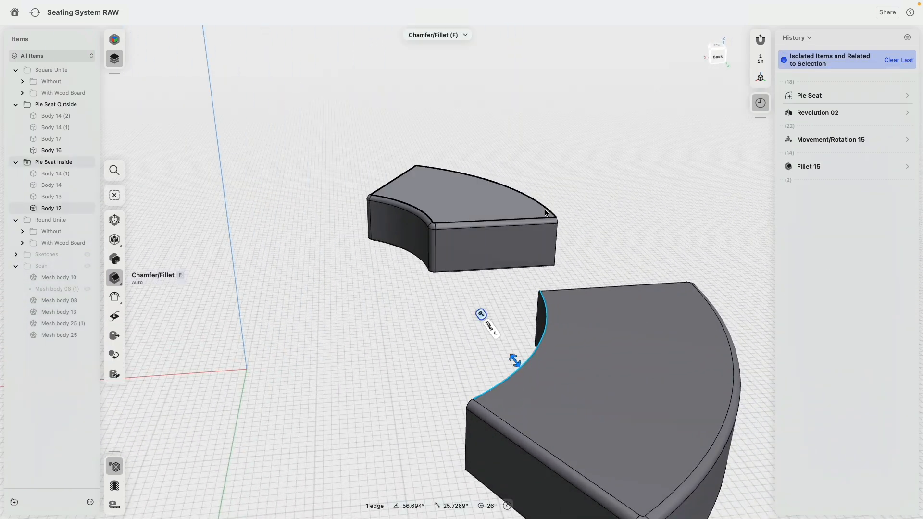
pyautogui.click(522, 207)
pyautogui.click(598, 174)
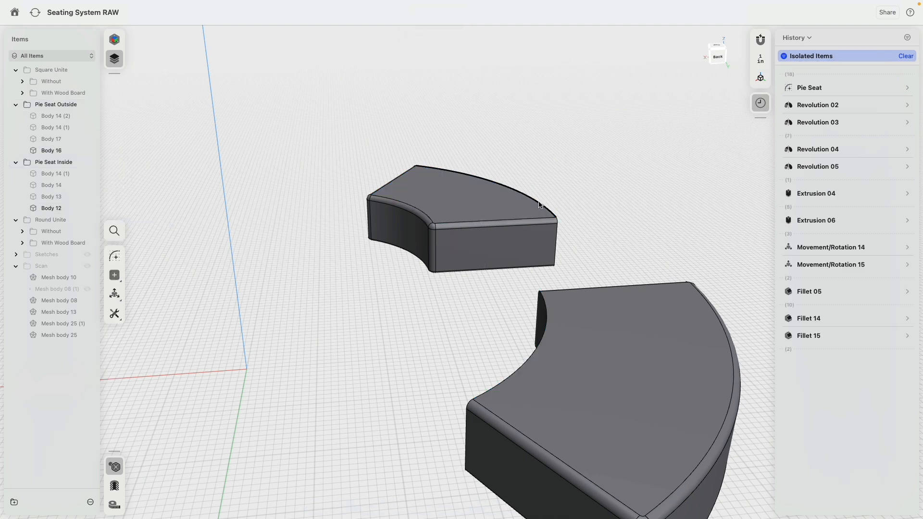
pyautogui.click(538, 215)
pyautogui.click(544, 319)
pyautogui.write('.5')
pyautogui.press('Return')
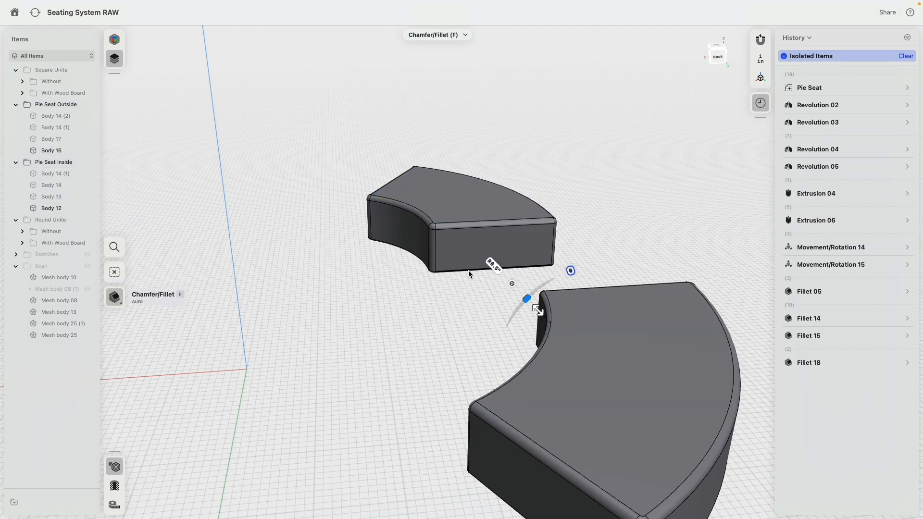
pyautogui.click(115, 466)
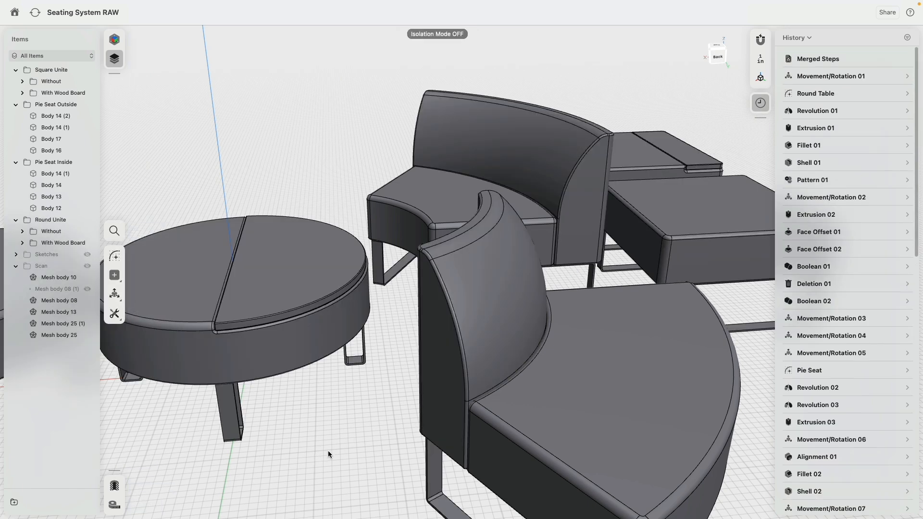
# - Change the radius of the last fillet, on the pie seat cushions' backrest-side edges, to 0.25 in
pyautogui.hscroll(-10, 358, 446)
pyautogui.scroll(-8, 355, 440)
pyautogui.scroll(8, 354, 434)
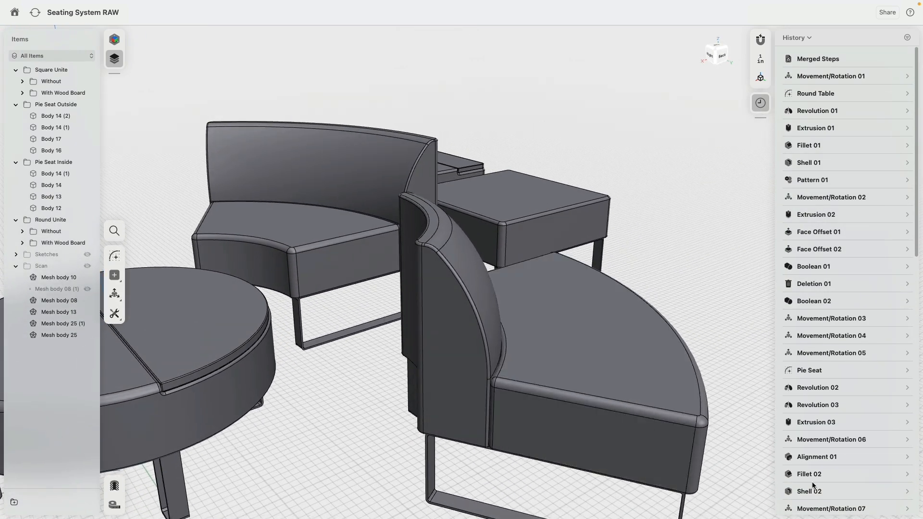
pyautogui.scroll(-5, 875, 423)
pyautogui.scroll(-10, 875, 421)
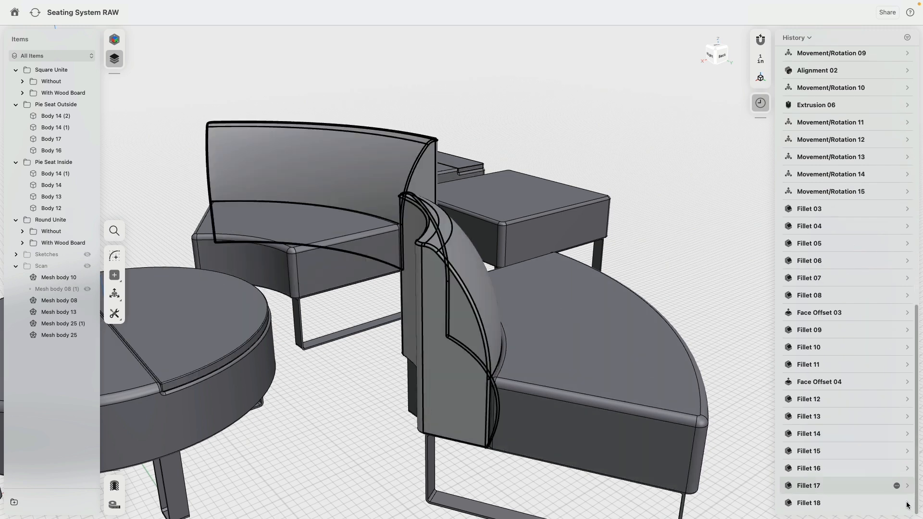
pyautogui.click(907, 503)
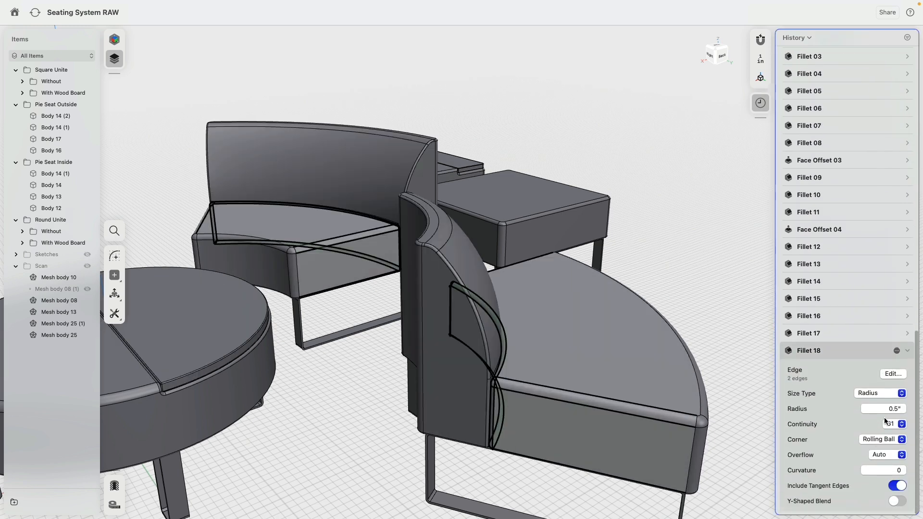
pyautogui.write('.2')
pyautogui.press('Return')
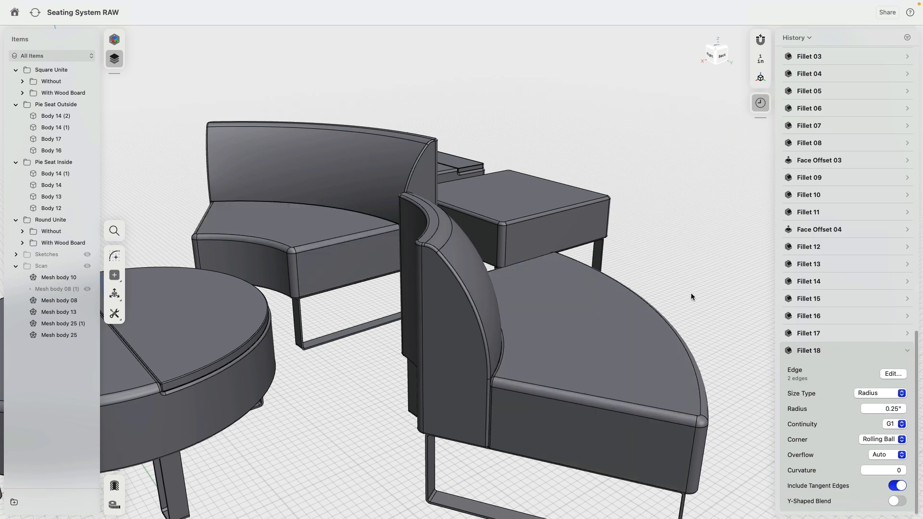
# - Look over the refined seating units and view the whole set from the top
pyautogui.moveTo(698, 302); pyautogui.dragTo(489, 275, button='right')
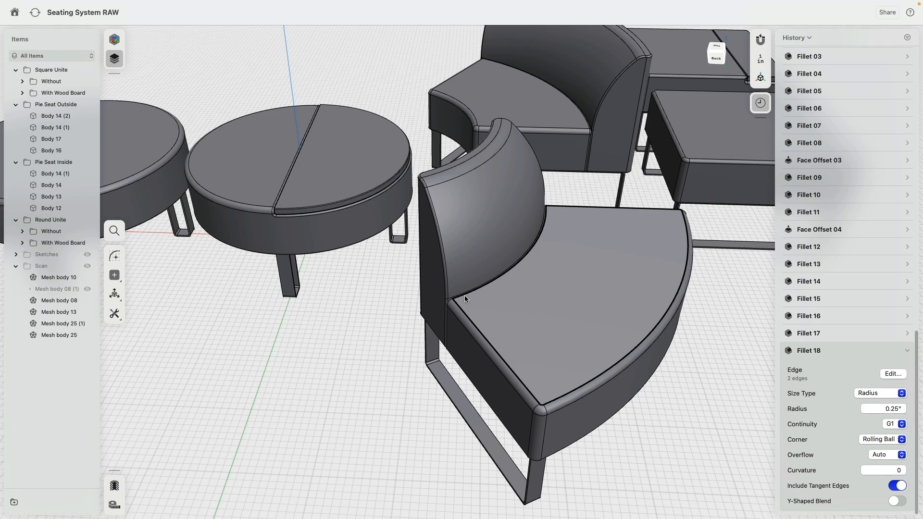
pyautogui.scroll(-10, 318, 348)
pyautogui.moveTo(318, 348); pyautogui.dragTo(413, 344, button='right')
pyautogui.moveTo(398, 385); pyautogui.dragTo(680, 243, button='right')
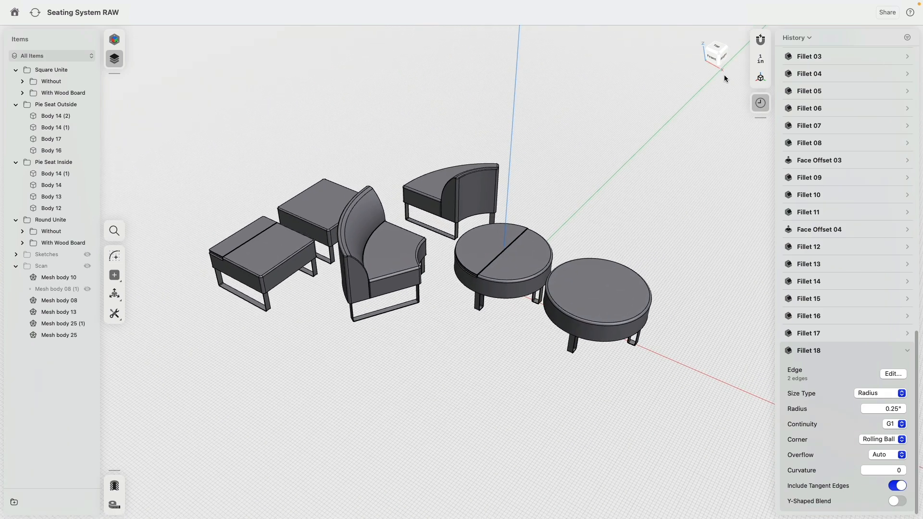
pyautogui.click(716, 47)
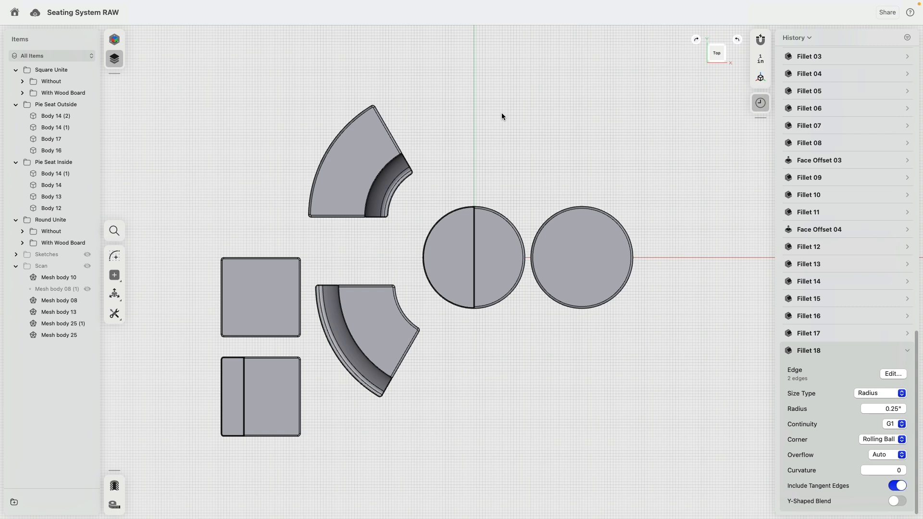
pyautogui.scroll(-3, 483, 370)
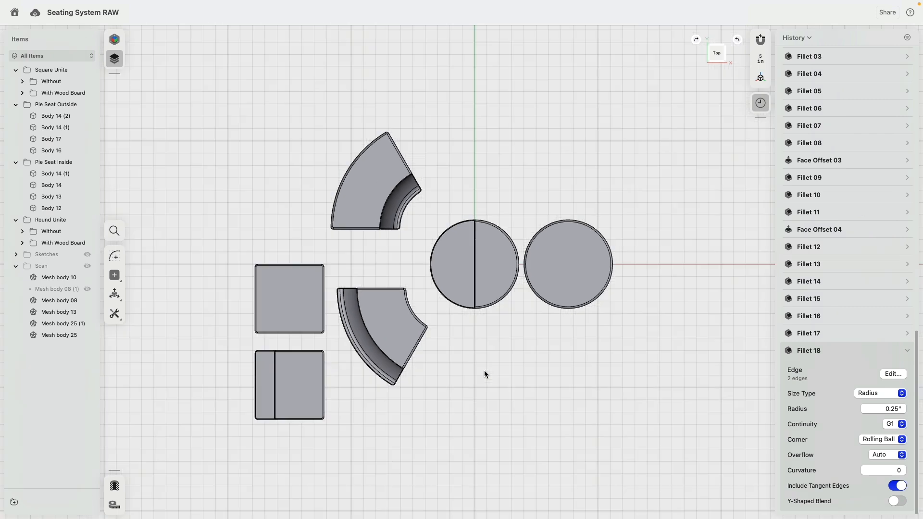
pyautogui.moveTo(645, 310); pyautogui.dragTo(540, 254, button='middle')
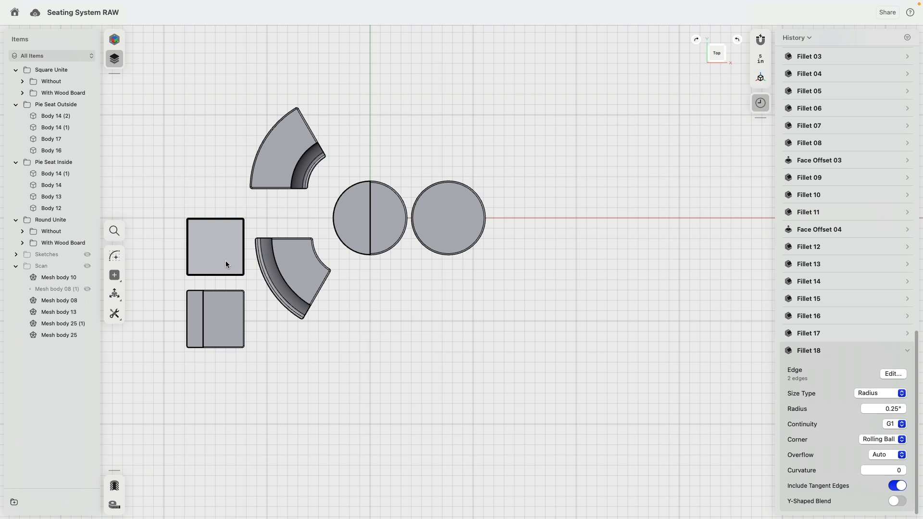
# - Collapse the Pie Seat Outside, Pie Seat Inside and Round Unite folders, and close the last fillet's settings
pyautogui.click(16, 104)
pyautogui.click(16, 116)
pyautogui.click(16, 127)
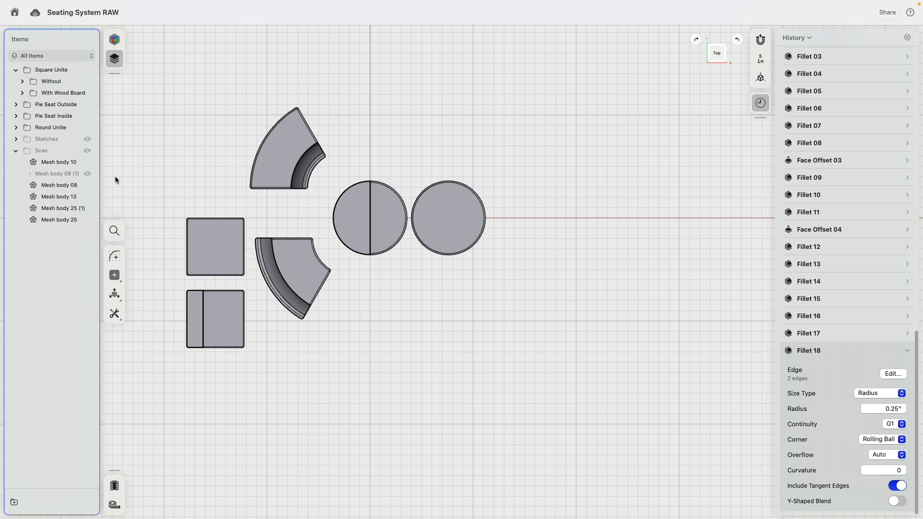
pyautogui.moveTo(393, 309); pyautogui.dragTo(481, 327, button='middle')
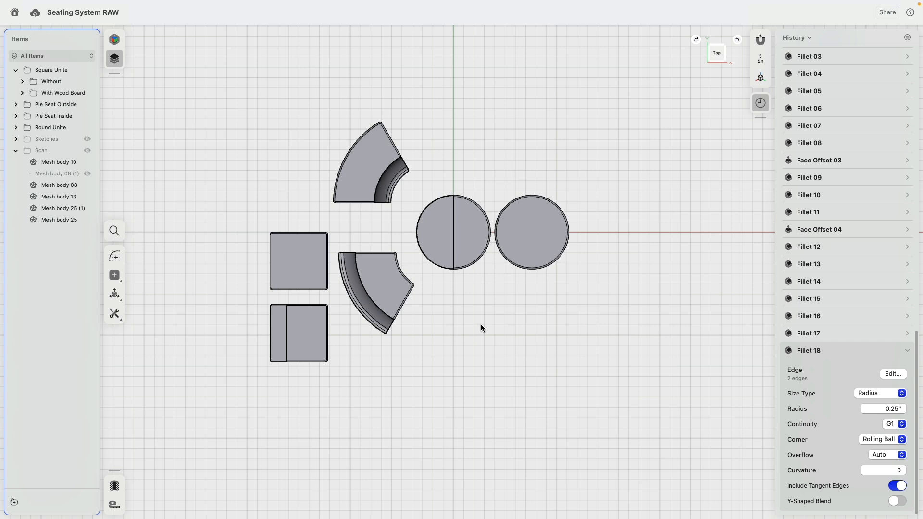
pyautogui.click(907, 351)
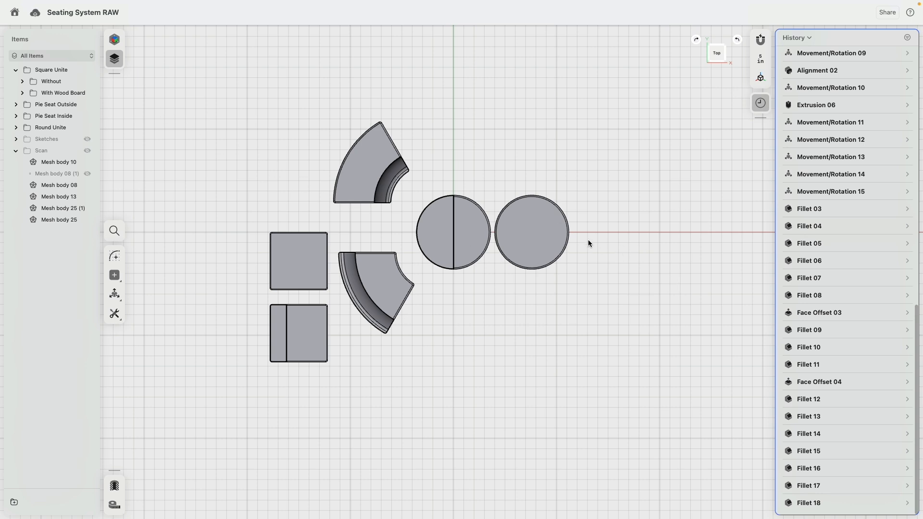
pyautogui.scroll(2, 592, 241)
pyautogui.moveTo(620, 228); pyautogui.dragTo(631, 188, button='middle')
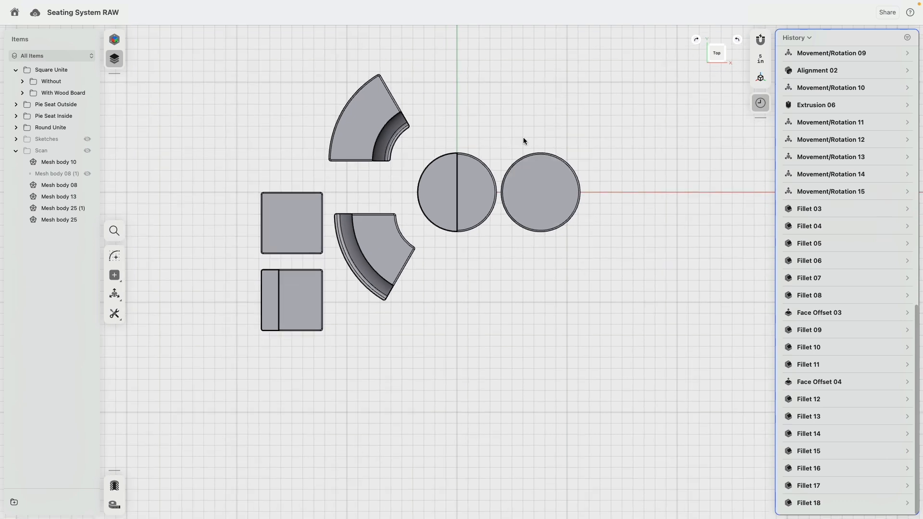
# - Expand the Round Unite folder and place a copy of its With Wood Board unit 200 in away along the red axis
pyautogui.click(16, 127)
pyautogui.click(16, 116)
pyautogui.click(16, 117)
pyautogui.click(17, 105)
pyautogui.click(16, 105)
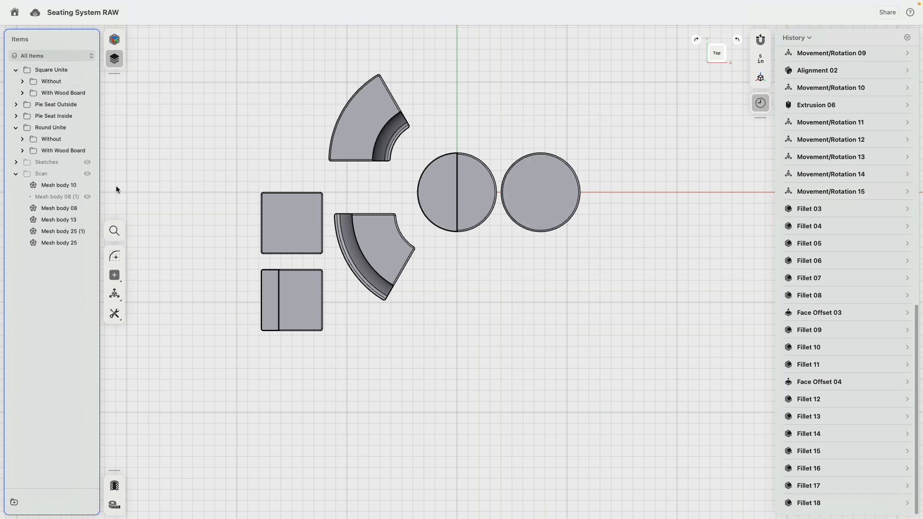
pyautogui.click(61, 139)
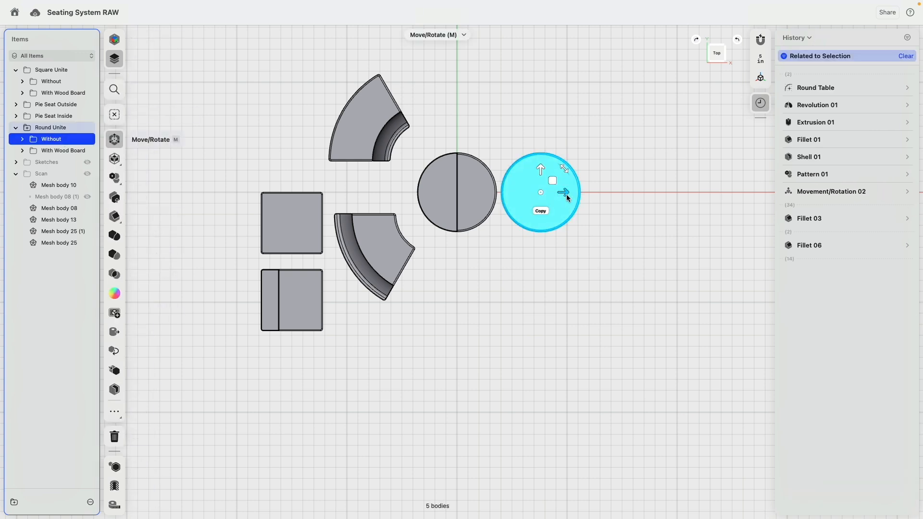
pyautogui.scroll(-5, 437, 319)
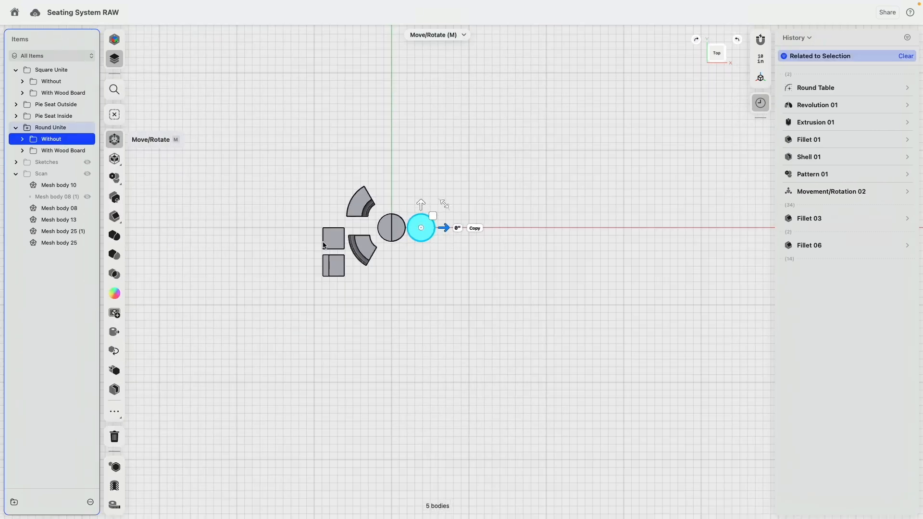
pyautogui.click(63, 150)
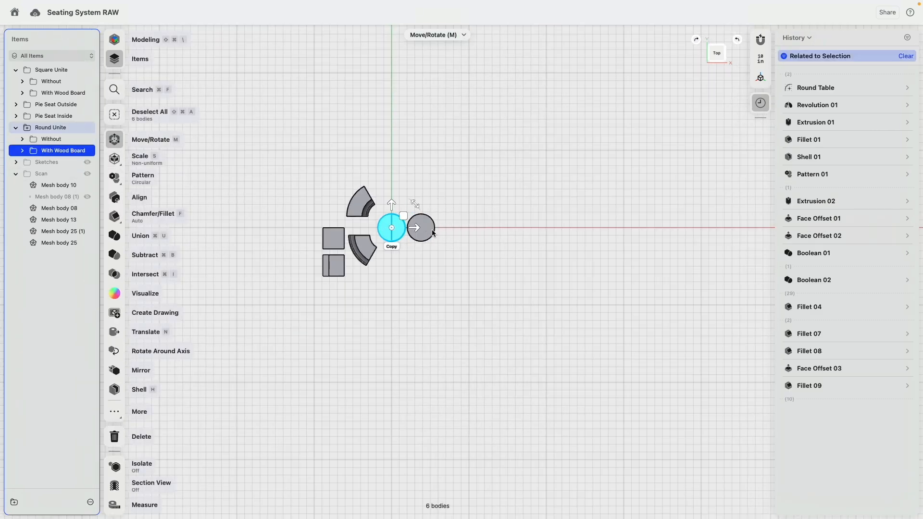
pyautogui.click(391, 247)
pyautogui.moveTo(414, 228); pyautogui.dragTo(568, 232)
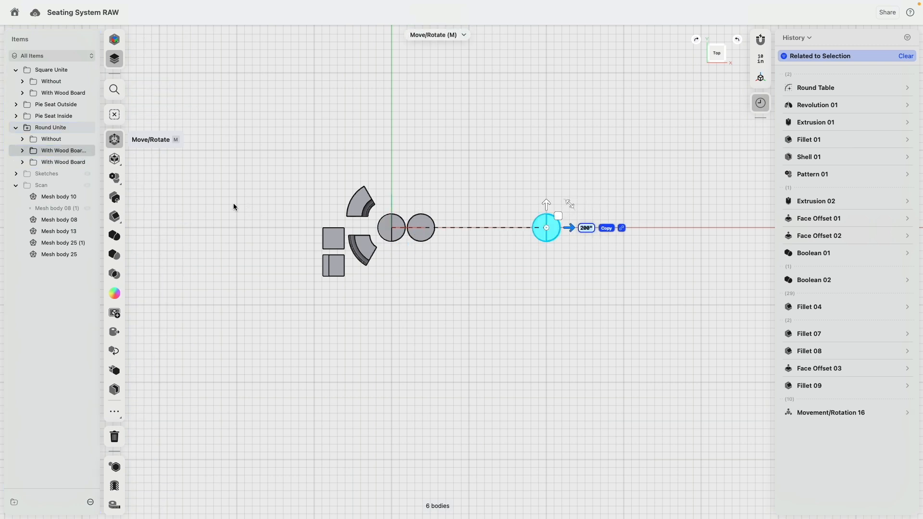
# - Move the copied With Wood Board folder out of Round Unite to the top level, and collapse the Square Unite folder
pyautogui.click(79, 147)
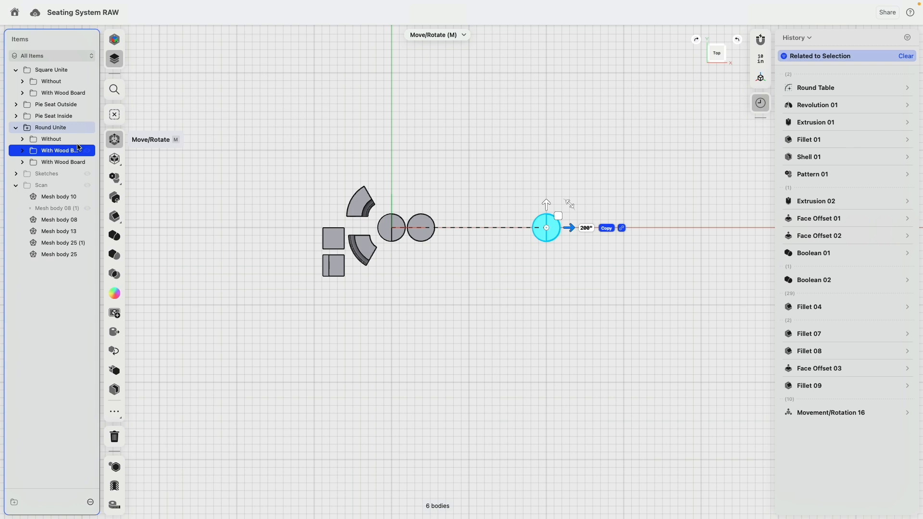
pyautogui.doubleClick(53, 151)
pyautogui.moveTo(84, 151); pyautogui.dragTo(65, 64)
pyautogui.click(43, 327)
pyautogui.click(16, 81)
# - Create a folder named Assembly and move the copied With Wood Board (1) folder into it
pyautogui.click(14, 502)
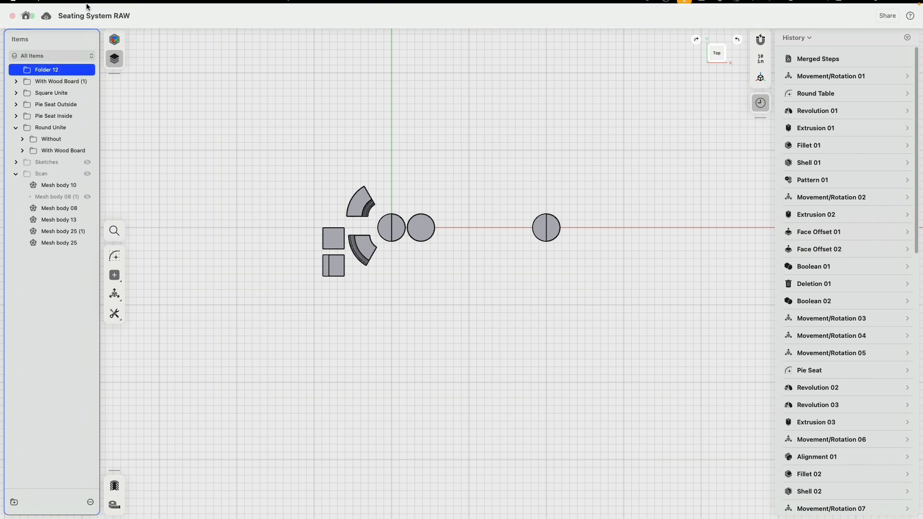
pyautogui.rightClick(47, 70)
pyautogui.click(71, 76)
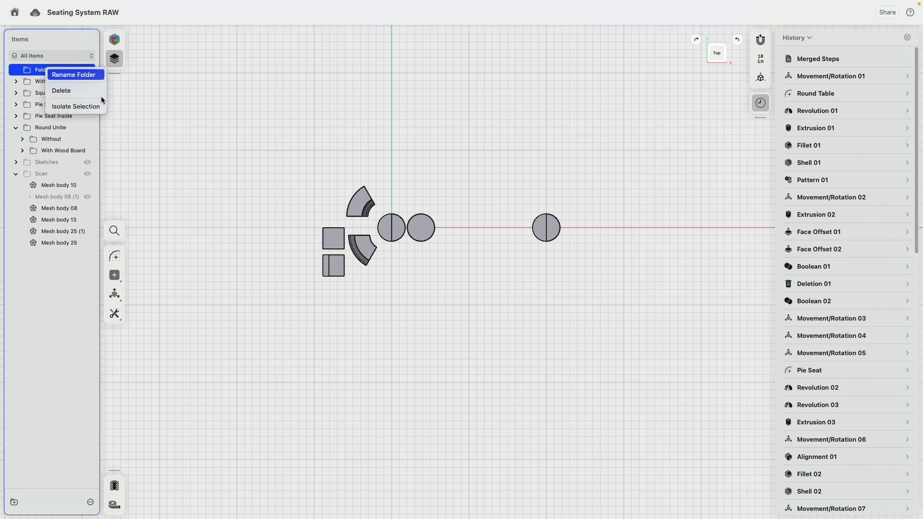
pyautogui.write('Assembly')
pyautogui.press('Return')
pyautogui.moveTo(53, 85); pyautogui.dragTo(48, 71)
pyautogui.click(87, 70)
pyautogui.click(87, 70)
# - Copy the Pie Seat Inside unit along the red axis, placing the duplicate near the copied round unit
pyautogui.scroll(3, 445, 235)
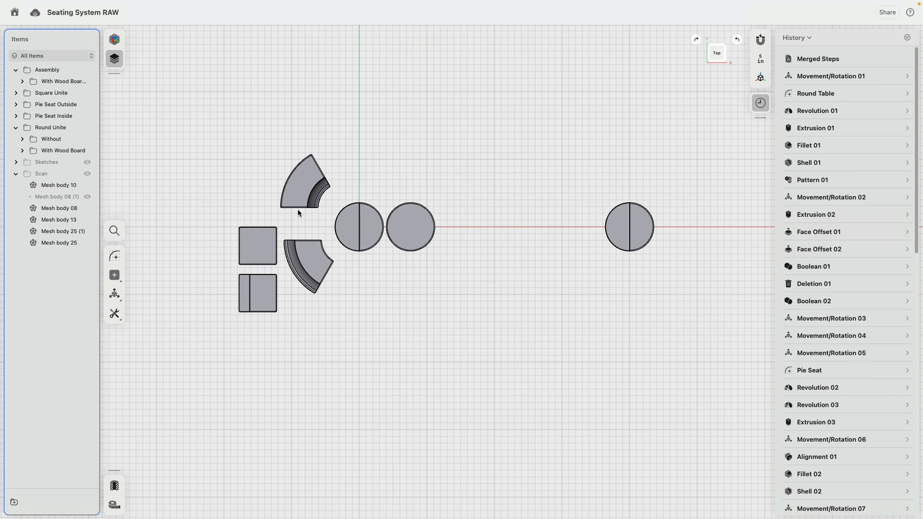
pyautogui.click(294, 179)
pyautogui.click(55, 116)
pyautogui.press('m')
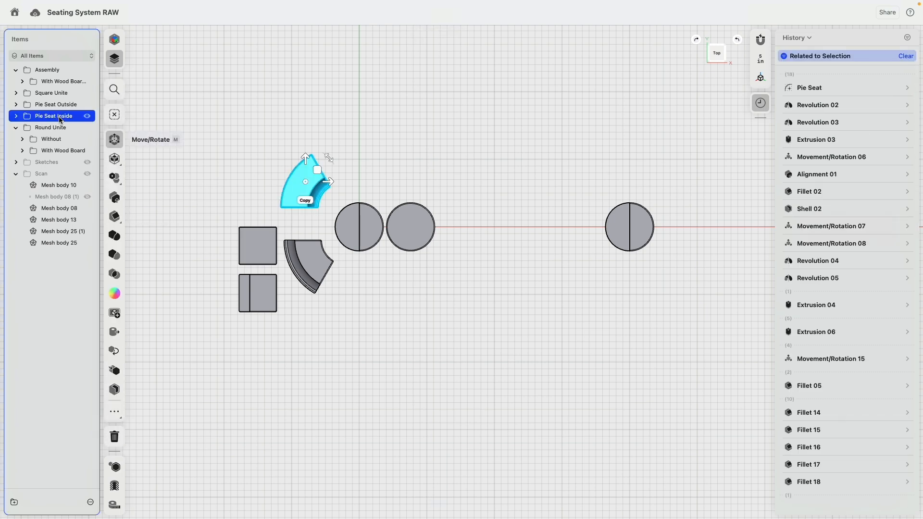
pyautogui.click(306, 201)
pyautogui.moveTo(328, 182); pyautogui.dragTo(602, 182)
pyautogui.click(403, 136)
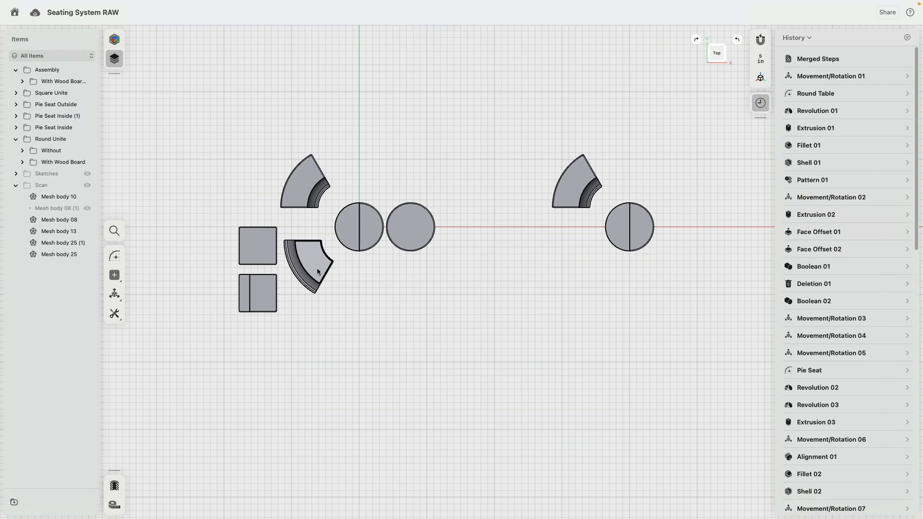
# - Move the duplicated Pie Seat Inside (1) folder into the Assembly folder
pyautogui.click(64, 115)
pyautogui.press('m')
pyautogui.moveTo(63, 116); pyautogui.dragTo(52, 73)
# - Copy the Pie Seat Outside unit to below the duplicated inside pie seat, and move its new folder into Assembly
pyautogui.click(58, 104)
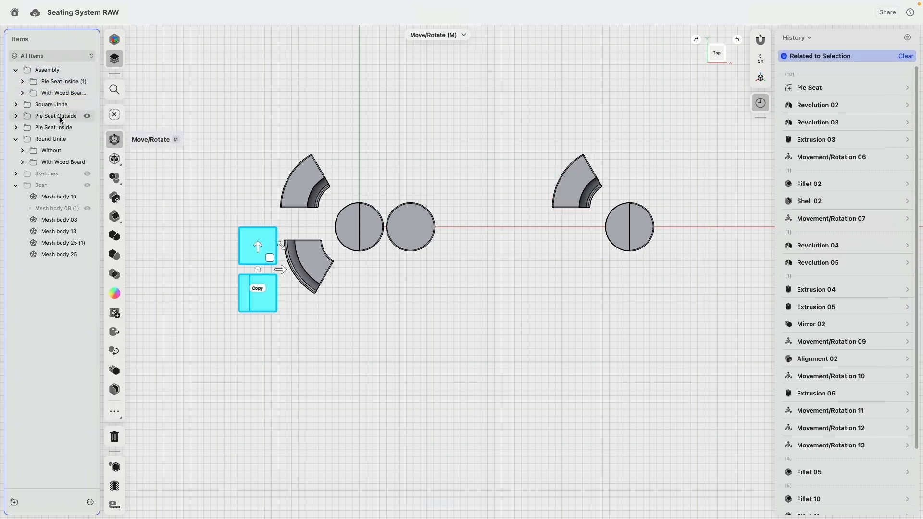
pyautogui.click(59, 119)
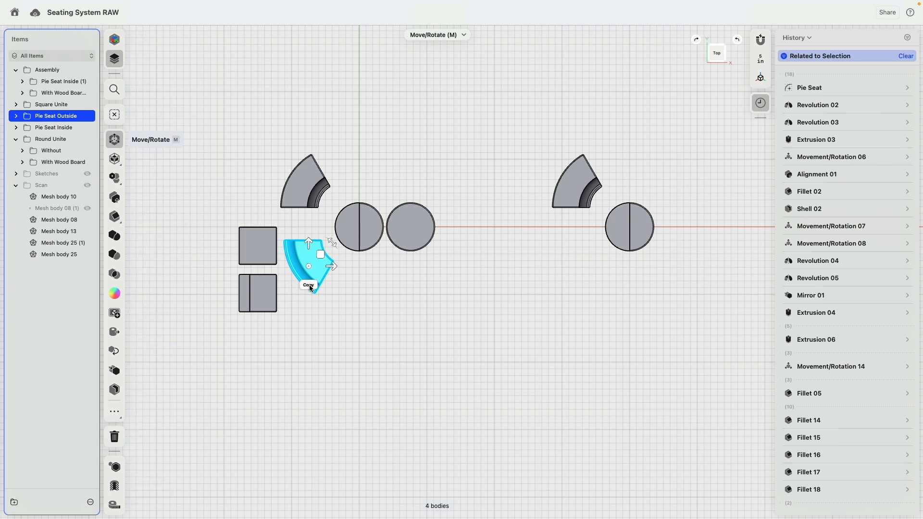
pyautogui.click(321, 255)
pyautogui.moveTo(323, 253); pyautogui.dragTo(596, 254)
pyautogui.click(221, 144)
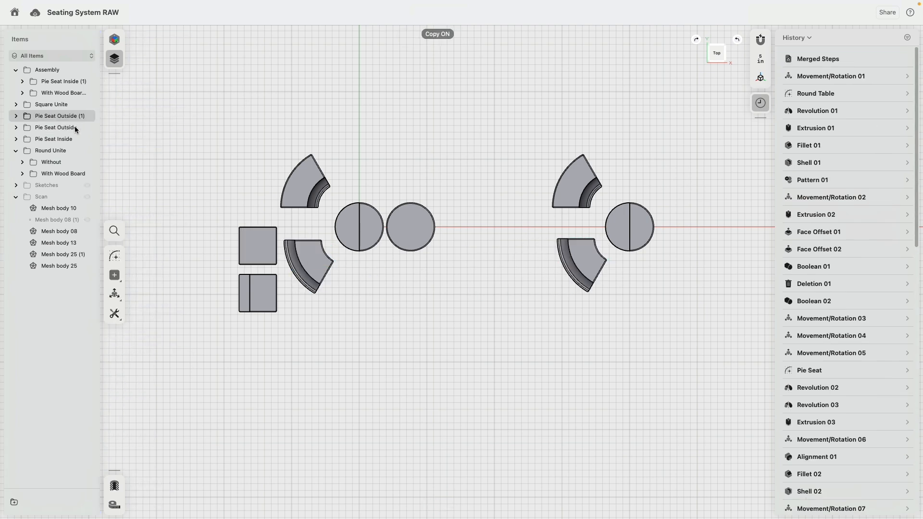
pyautogui.moveTo(70, 116); pyautogui.dragTo(48, 71)
pyautogui.click(301, 93)
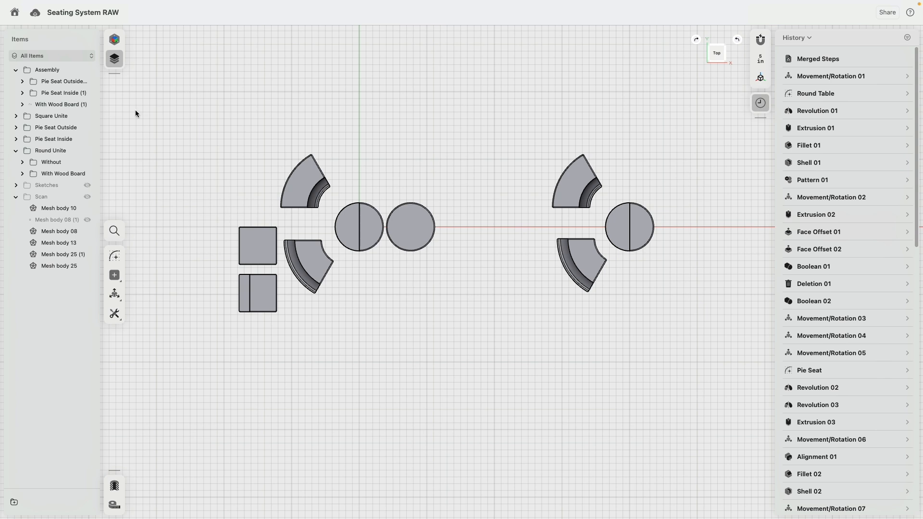
# - Select the square, pie seat and round unit folders one by one to check which bodies each contains
pyautogui.click(42, 117)
pyautogui.click(48, 128)
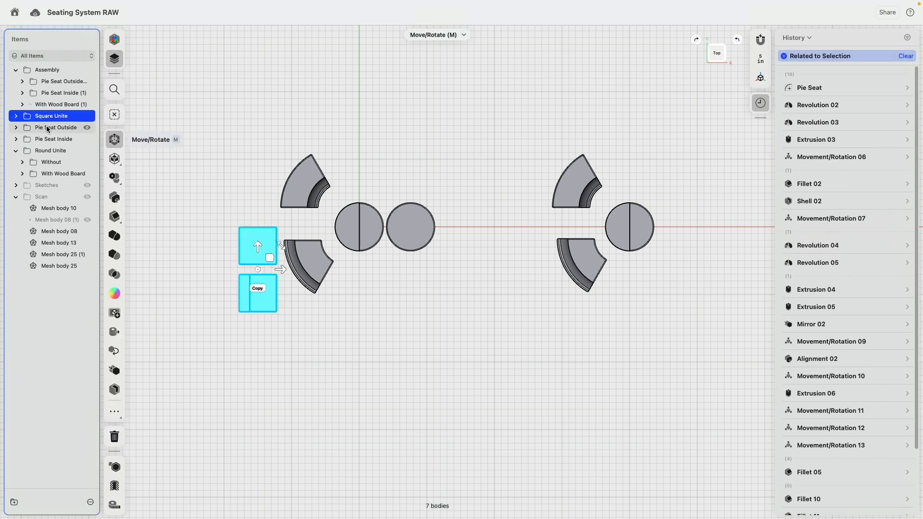
pyautogui.click(250, 109)
pyautogui.click(50, 138)
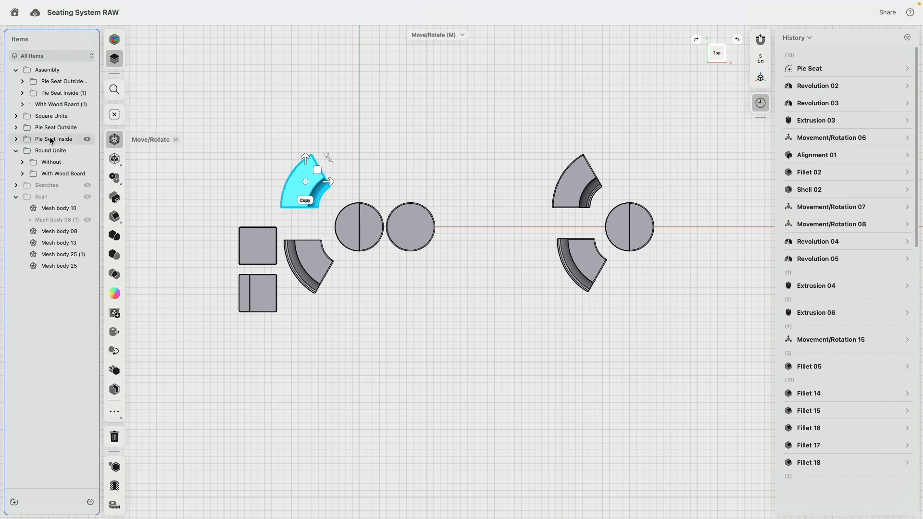
pyautogui.click(58, 127)
pyautogui.click(59, 161)
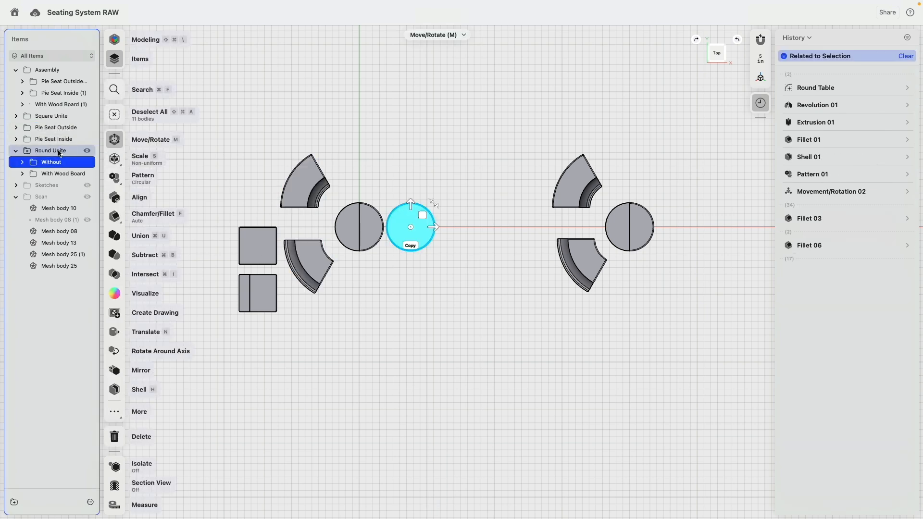
pyautogui.click(60, 151)
pyautogui.click(60, 117)
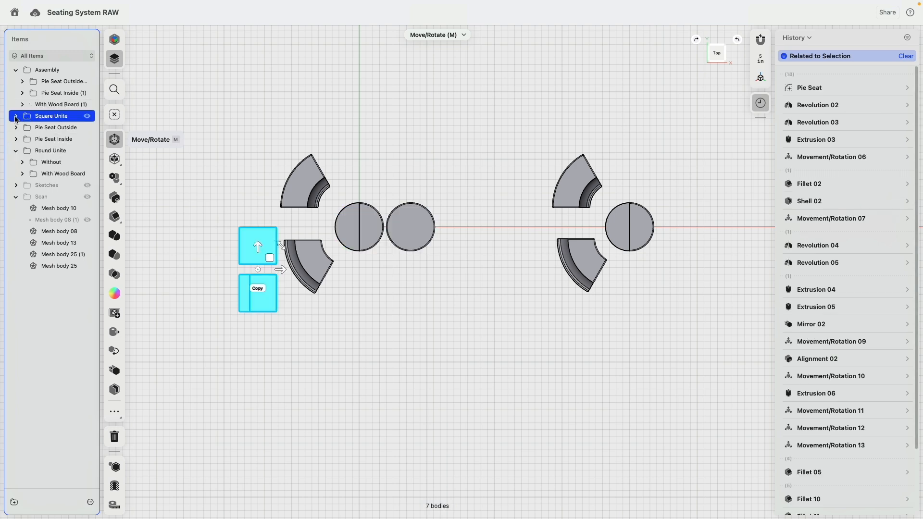
# - Expand the Square Unite folder and copy its With Wood Board unit along the red axis toward the duplicated pie seats
pyautogui.click(16, 119)
pyautogui.click(248, 112)
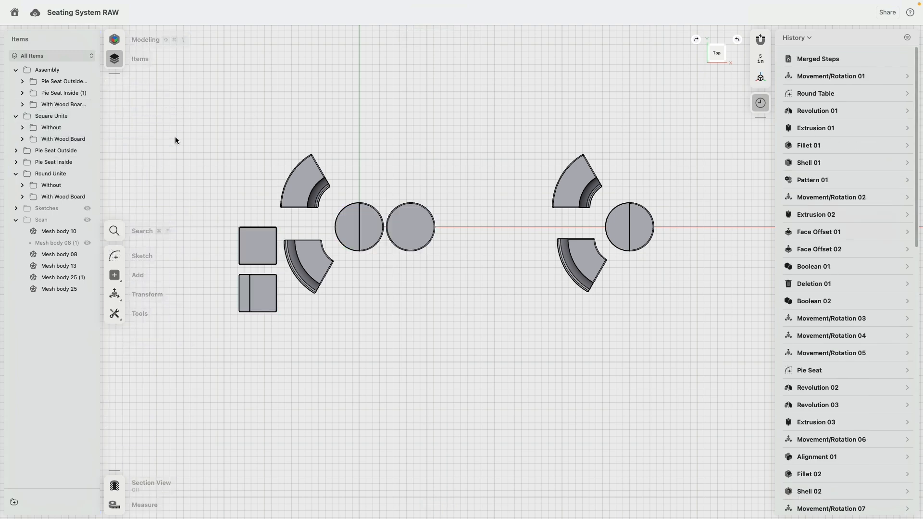
pyautogui.click(68, 140)
pyautogui.moveTo(280, 295); pyautogui.dragTo(491, 294)
pyautogui.click(408, 299)
# - Copy the Square Unite folder's Without unit along the red axis, near the copied With Wood Board unit
pyautogui.click(261, 257)
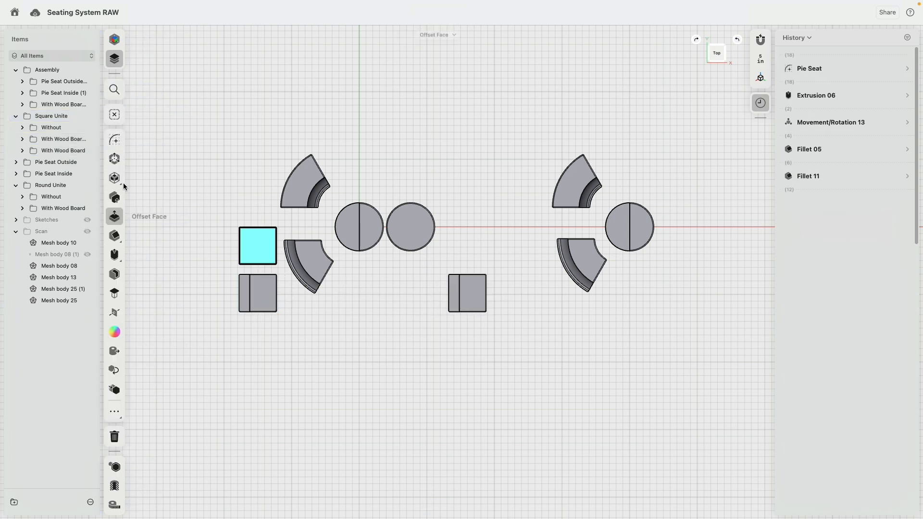
pyautogui.click(67, 139)
pyautogui.click(56, 127)
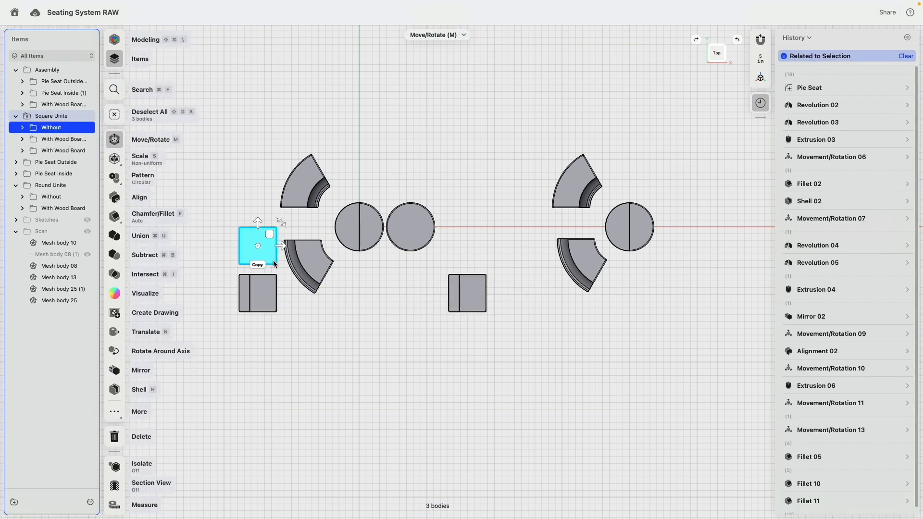
pyautogui.click(258, 265)
pyautogui.moveTo(266, 260); pyautogui.dragTo(503, 260)
pyautogui.click(468, 169)
# - Move the copied Without (1) and With Wood Board (1) square unit folders from Square Unite into the Assembly folder
pyautogui.click(62, 150)
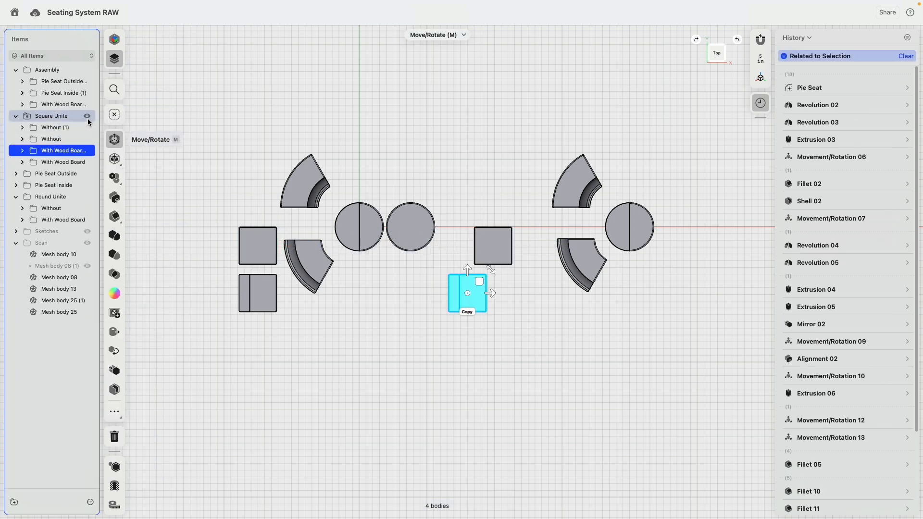
pyautogui.moveTo(100, 122); pyautogui.dragTo(142, 122)
pyautogui.keyDown('super'); pyautogui.click(57, 127); pyautogui.keyUp('super')
pyautogui.moveTo(56, 128); pyautogui.dragTo(62, 72)
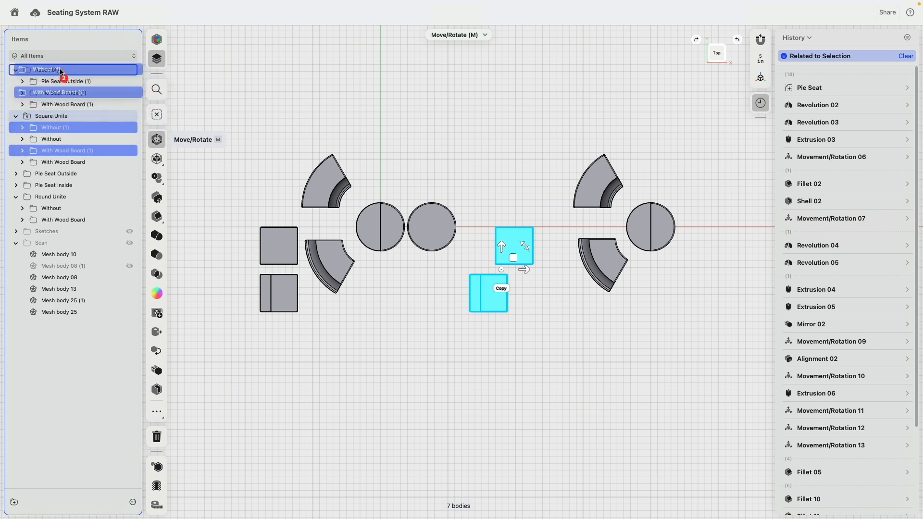
pyautogui.click(399, 114)
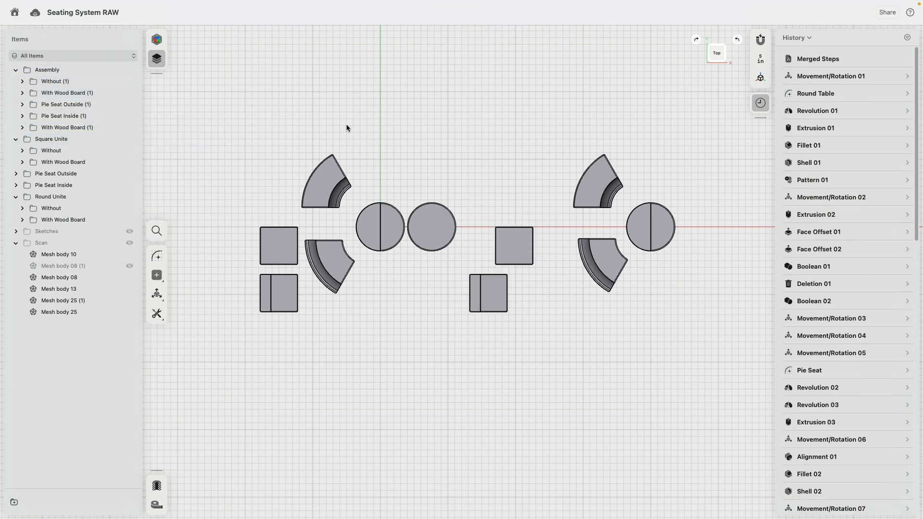
pyautogui.click(61, 94)
pyautogui.click(56, 82)
pyautogui.click(365, 95)
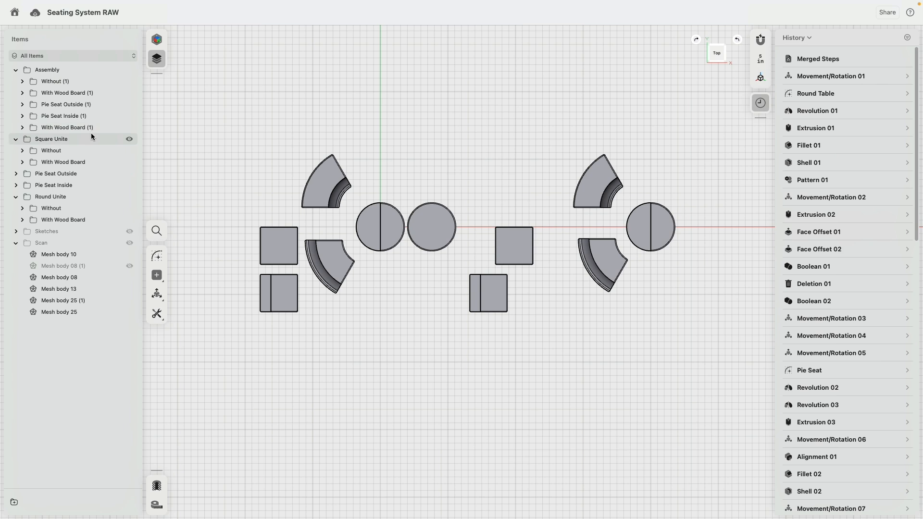
# - Collapse the original unit folders and create a new folder named Construction
pyautogui.click(16, 139)
pyautogui.click(16, 173)
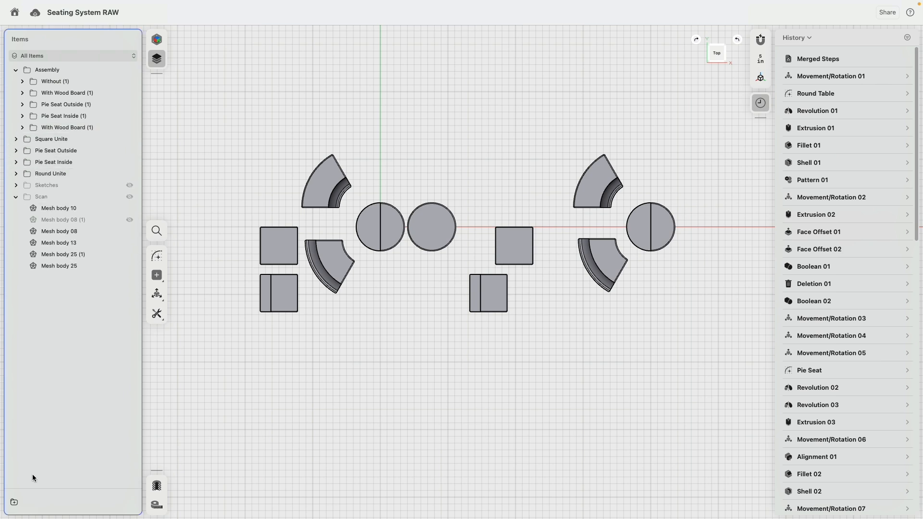
pyautogui.click(14, 502)
pyautogui.rightClick(50, 70)
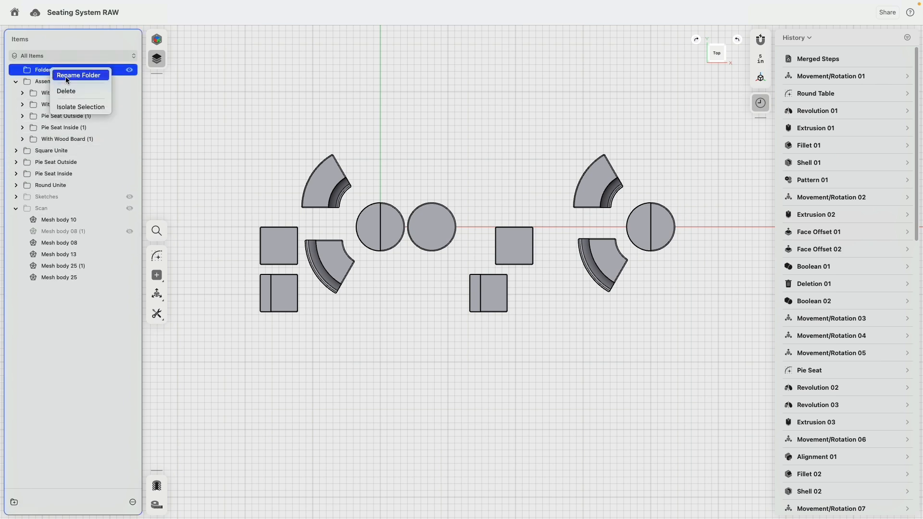
pyautogui.click(71, 76)
pyautogui.write('Construcion')
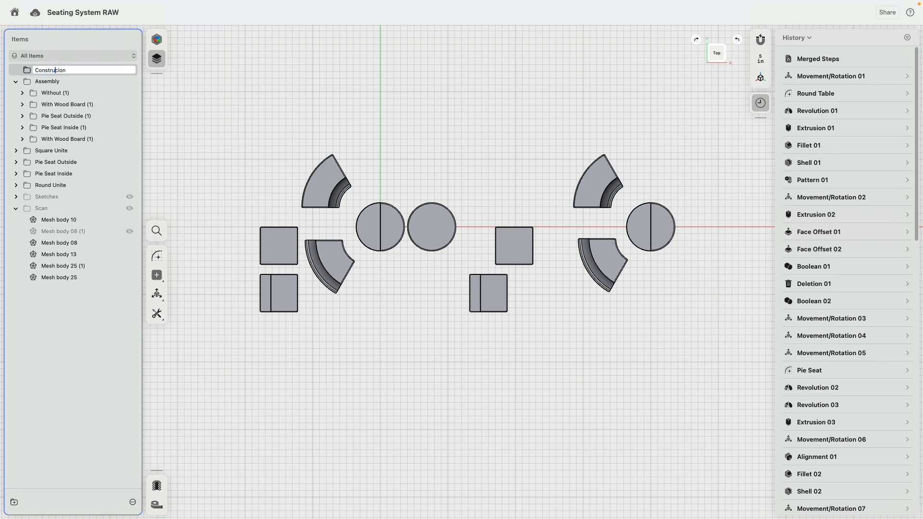
pyautogui.press('Return')
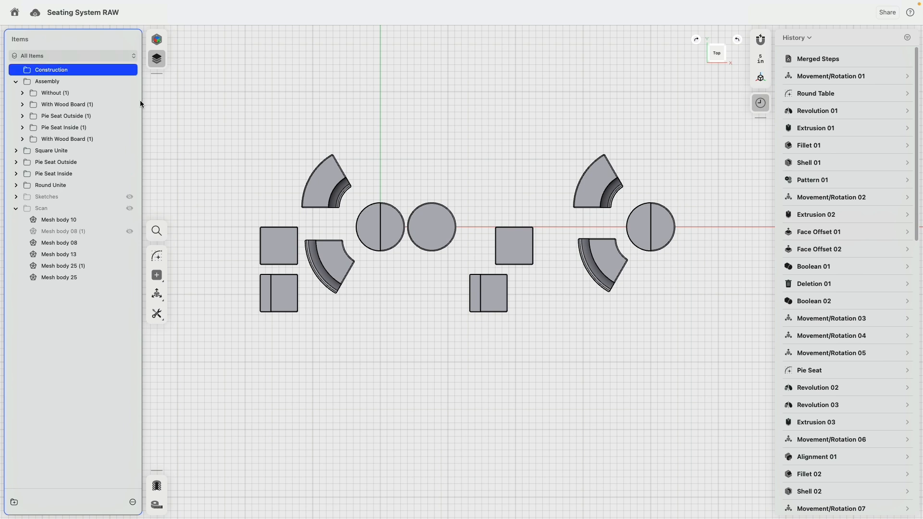
# - Move all folders from Square Unite through Scan into the Construction folder, and hide that folder
pyautogui.click(16, 82)
pyautogui.click(52, 93)
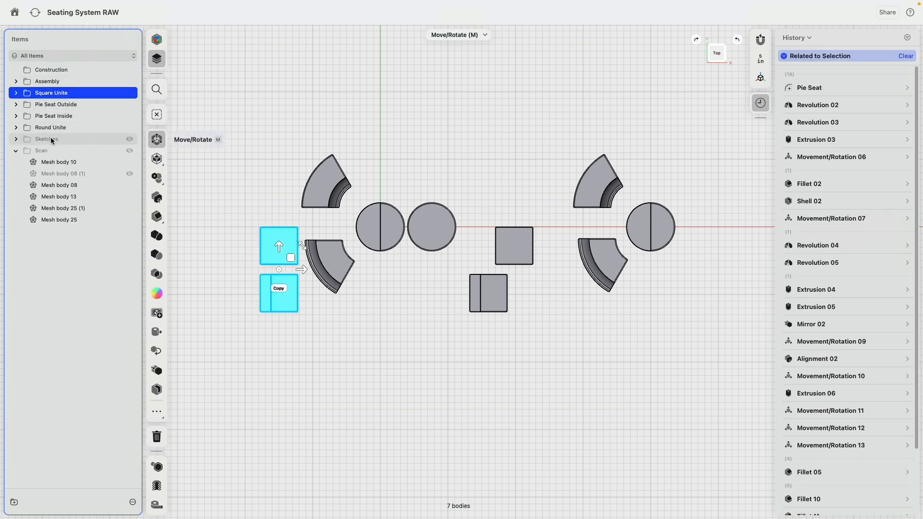
pyautogui.click(16, 153)
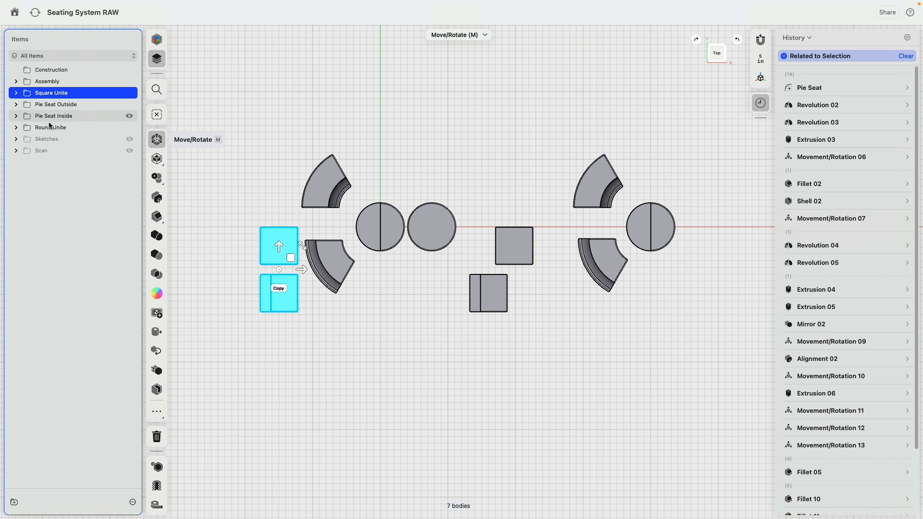
pyautogui.keyDown('shift'); pyautogui.click(42, 150); pyautogui.keyUp('shift')
pyautogui.moveTo(55, 96); pyautogui.dragTo(72, 72)
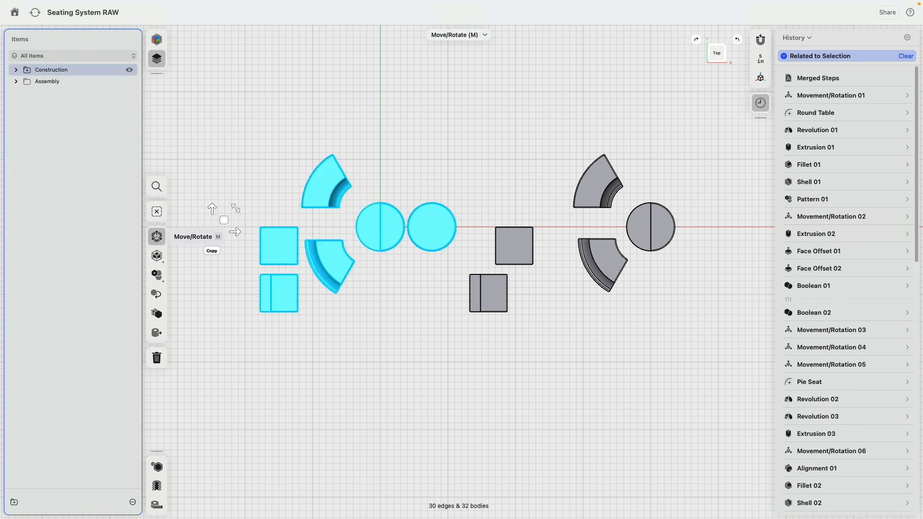
pyautogui.click(130, 69)
pyautogui.scroll(-3, 537, 185)
pyautogui.scroll(3, 539, 181)
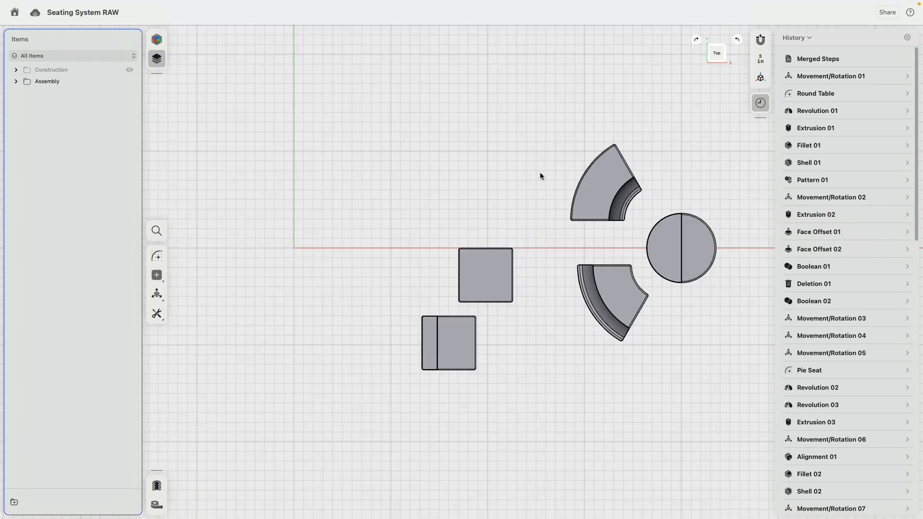
# - Move the copied inside pie seat up against the upper-left side of the round unit
pyautogui.moveTo(541, 176); pyautogui.dragTo(362, 138, button='middle')
pyautogui.scroll(2, 368, 142)
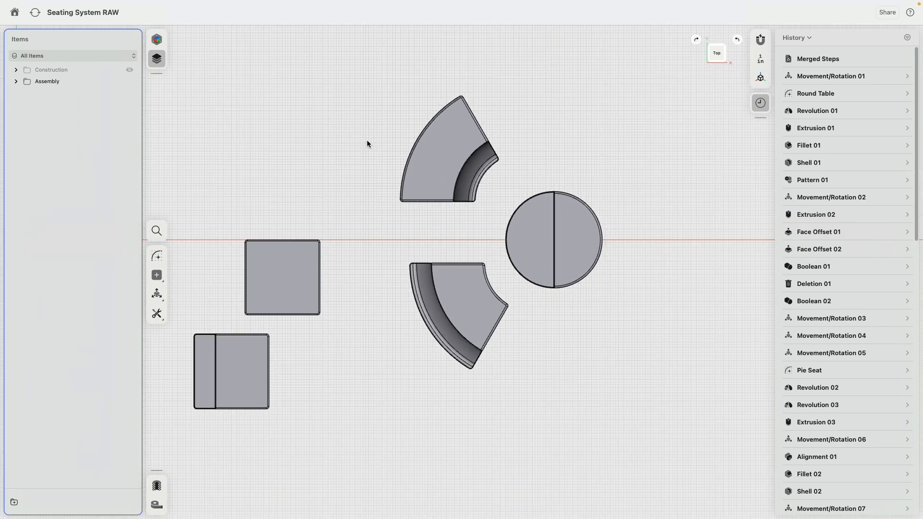
pyautogui.moveTo(350, 64); pyautogui.dragTo(505, 211)
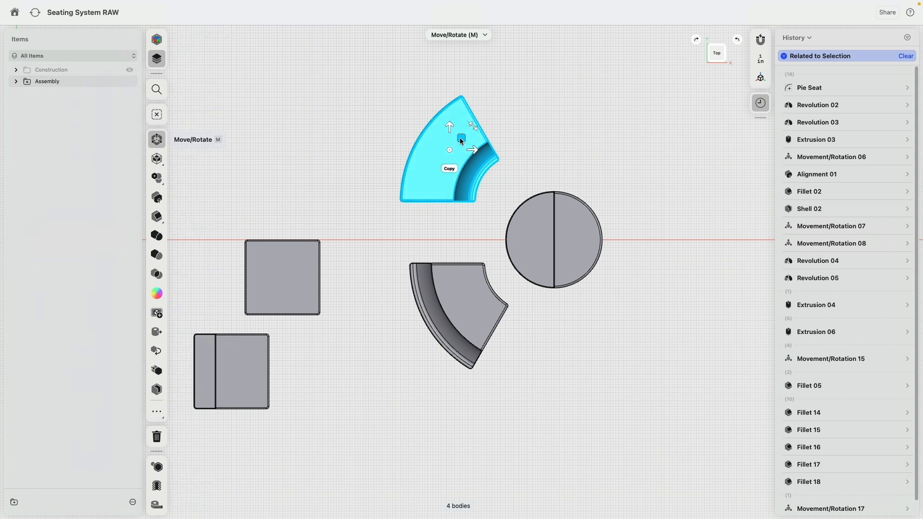
pyautogui.moveTo(463, 139); pyautogui.dragTo(490, 174)
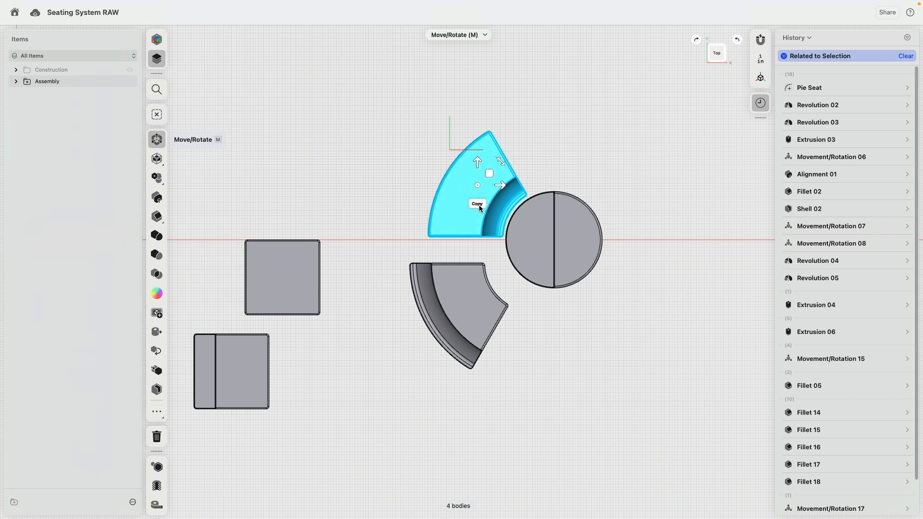
# - Create two more inside pie seats by copying it clockwise around the round unit's centre in steps of about 60°
pyautogui.moveTo(556, 304); pyautogui.dragTo(538, 246, button='right')
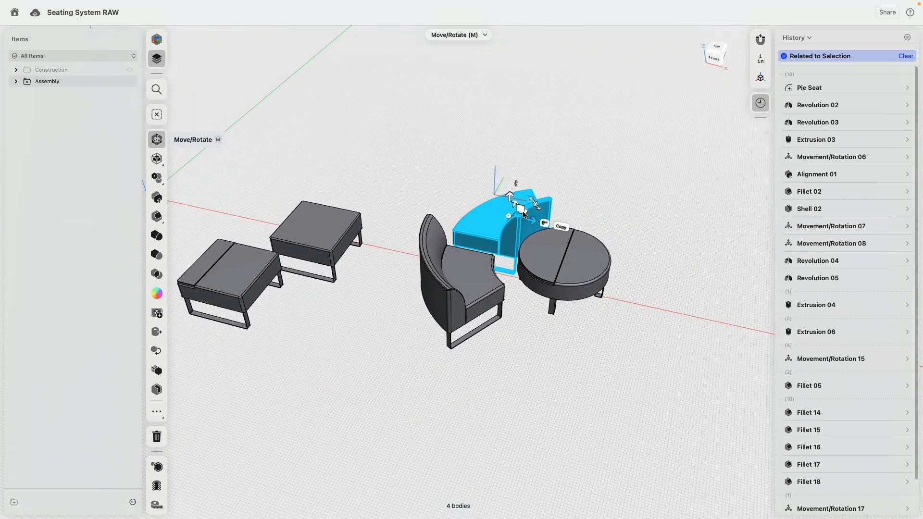
pyautogui.moveTo(509, 217); pyautogui.dragTo(563, 295)
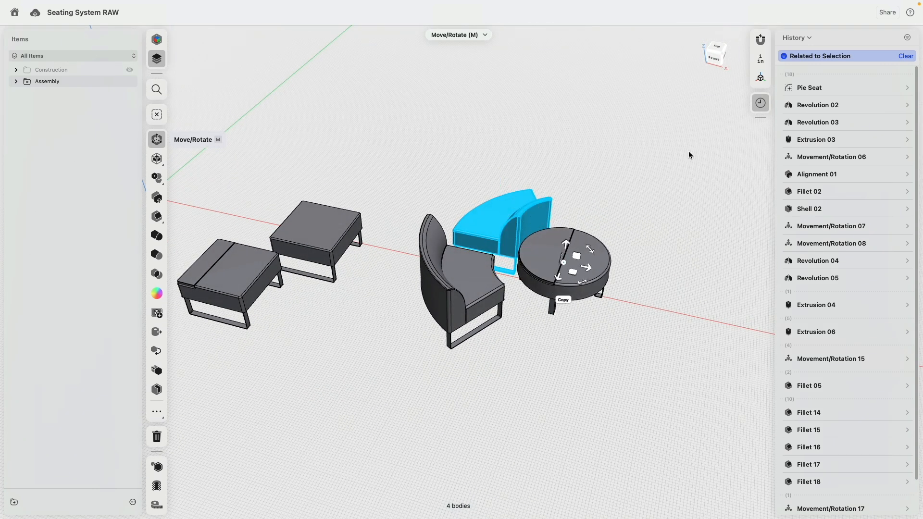
pyautogui.click(714, 51)
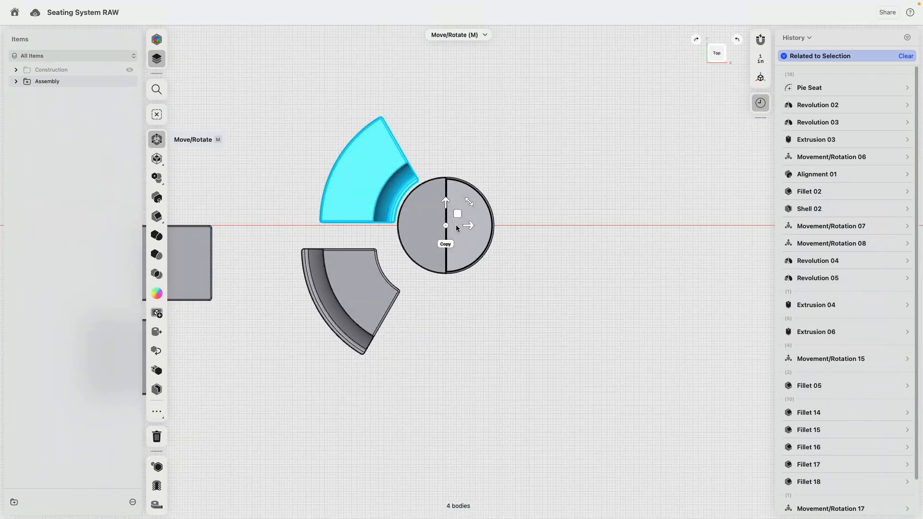
pyautogui.click(445, 244)
pyautogui.moveTo(469, 202); pyautogui.dragTo(462, 275)
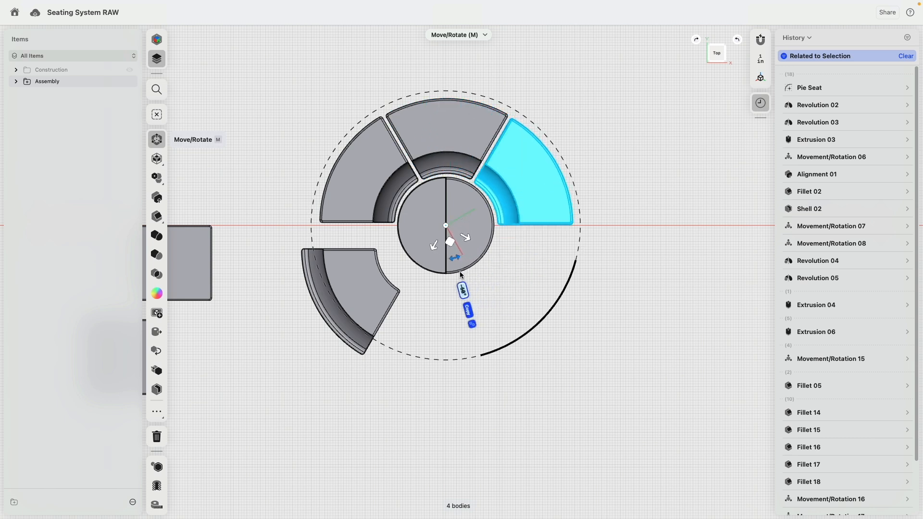
pyautogui.click(549, 260)
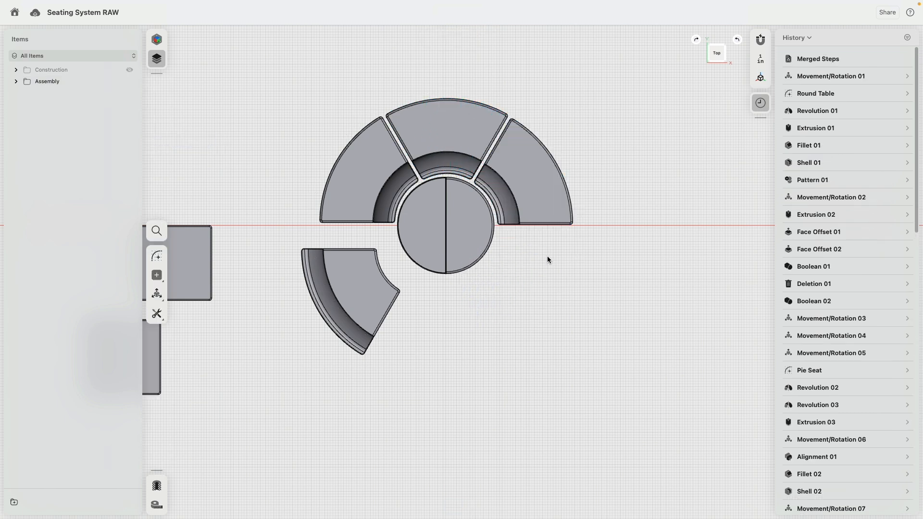
# - Move the outside pie seat away from the round unit to a free spot at the lower right
pyautogui.moveTo(264, 237); pyautogui.dragTo(402, 389)
pyautogui.press('m')
pyautogui.moveTo(367, 290); pyautogui.dragTo(608, 400)
pyautogui.click(411, 366)
pyautogui.hscroll(-5, 434, 322)
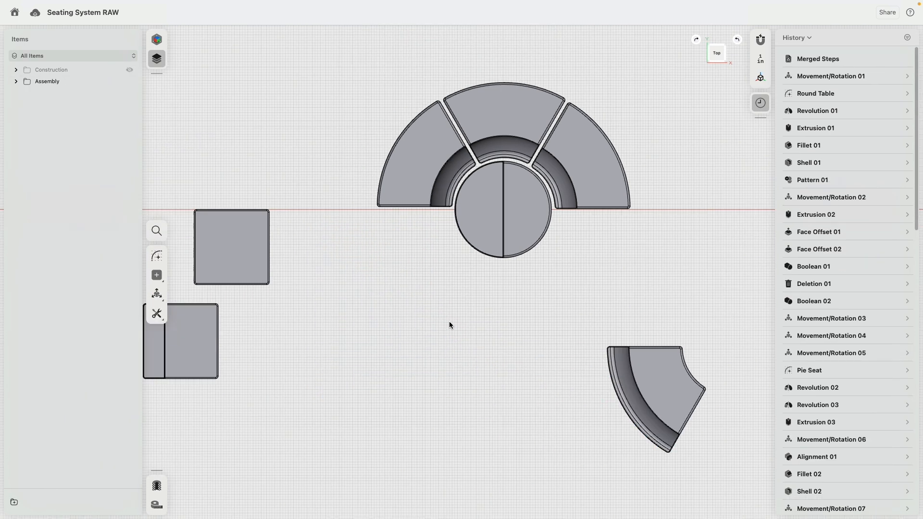
# - Copy the plain square unit and place it at an angle beside the left pie seat's outer edge
pyautogui.moveTo(190, 174); pyautogui.dragTo(322, 292)
pyautogui.press('m')
pyautogui.click(269, 271)
pyautogui.moveTo(281, 240); pyautogui.dragTo(397, 121)
pyautogui.click(379, 145)
# - Copy the square unit with the wood board to directly below the right inside pie seat
pyautogui.click(288, 437)
pyautogui.moveTo(287, 437); pyautogui.dragTo(183, 310)
pyautogui.click(218, 365)
pyautogui.moveTo(232, 333); pyautogui.dragTo(643, 244)
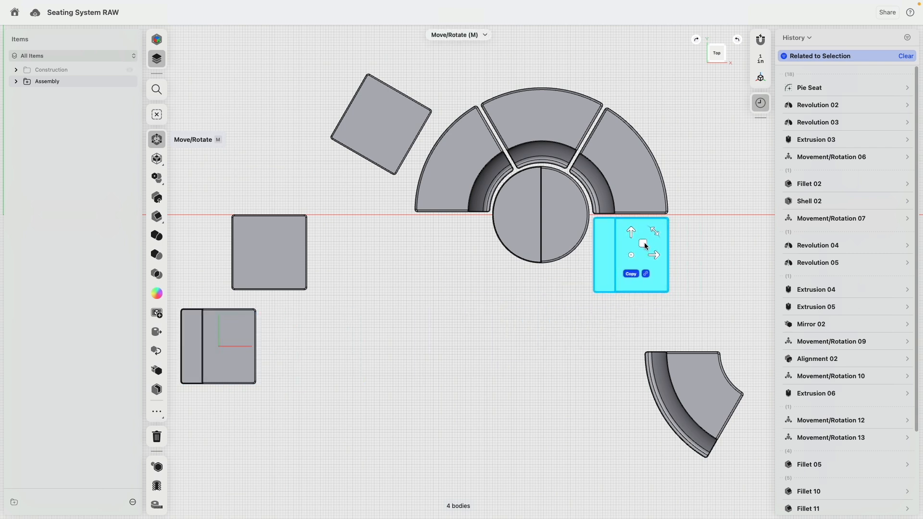
pyautogui.click(443, 384)
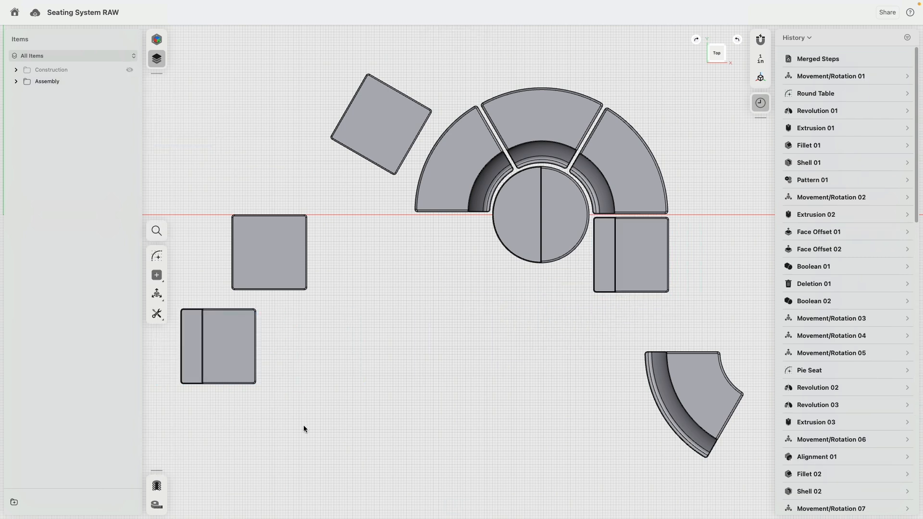
# - Place another copy of the wood-board square unit, rotated 180°, directly below the left inside pie seat
pyautogui.moveTo(294, 430); pyautogui.dragTo(175, 309)
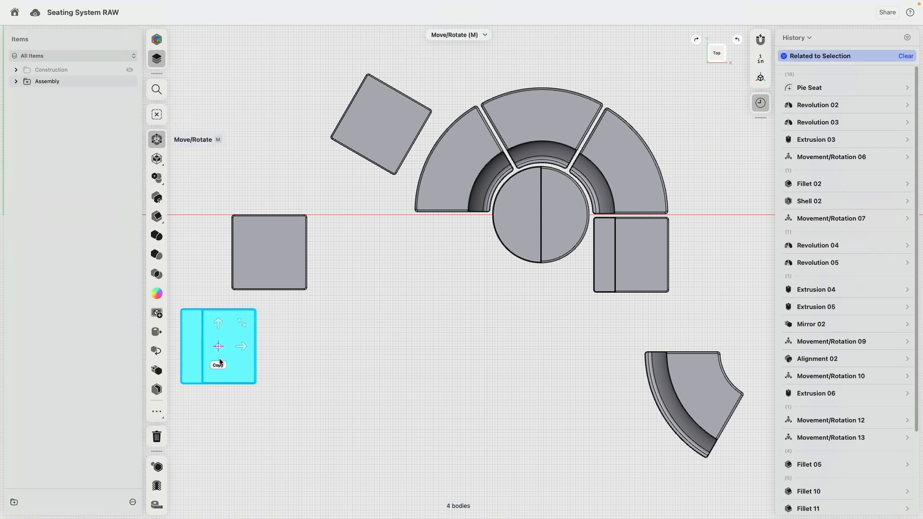
pyautogui.moveTo(231, 338); pyautogui.dragTo(442, 268)
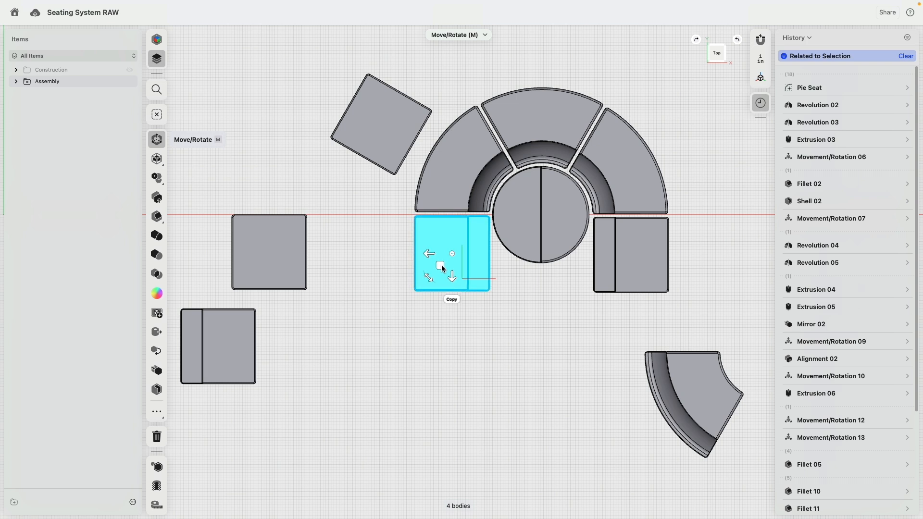
pyautogui.click(469, 313)
# - Move the outside pie seat below the right square unit and place a rotated copy below the left square unit
pyautogui.moveTo(611, 313); pyautogui.dragTo(752, 482)
pyautogui.moveTo(705, 391); pyautogui.dragTo(653, 336)
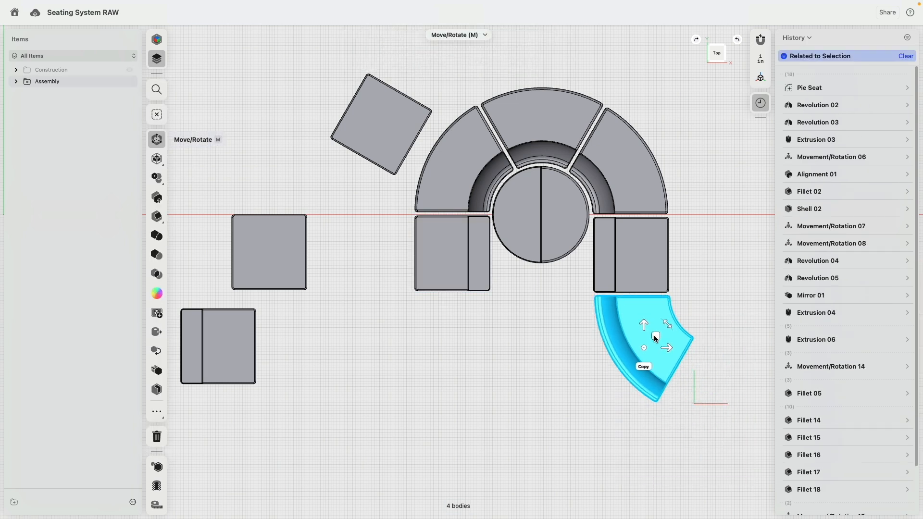
pyautogui.click(644, 367)
pyautogui.moveTo(672, 329); pyautogui.dragTo(557, 327)
pyautogui.moveTo(628, 343); pyautogui.dragTo(430, 327)
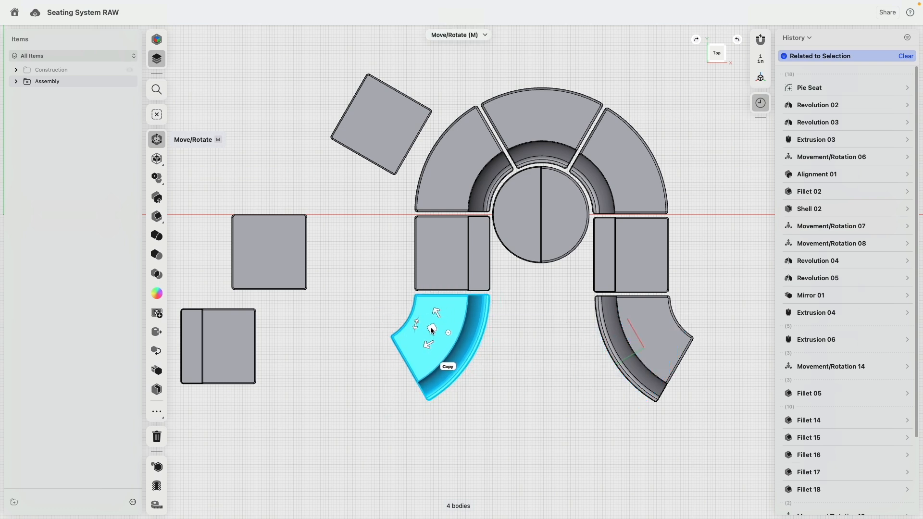
pyautogui.click(308, 344)
# - Rotate the remaining wood-board square unit 90° clockwise and move it above the middle inside pie seat
pyautogui.moveTo(287, 429); pyautogui.dragTo(174, 297)
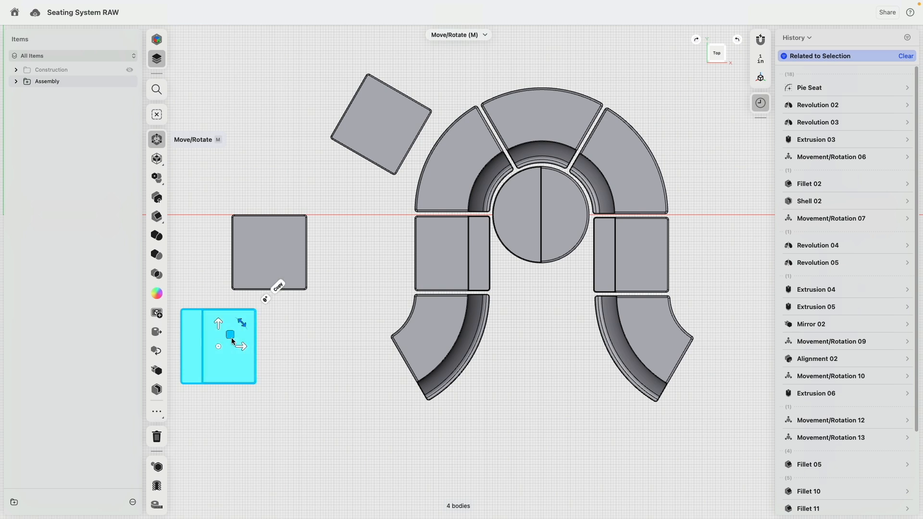
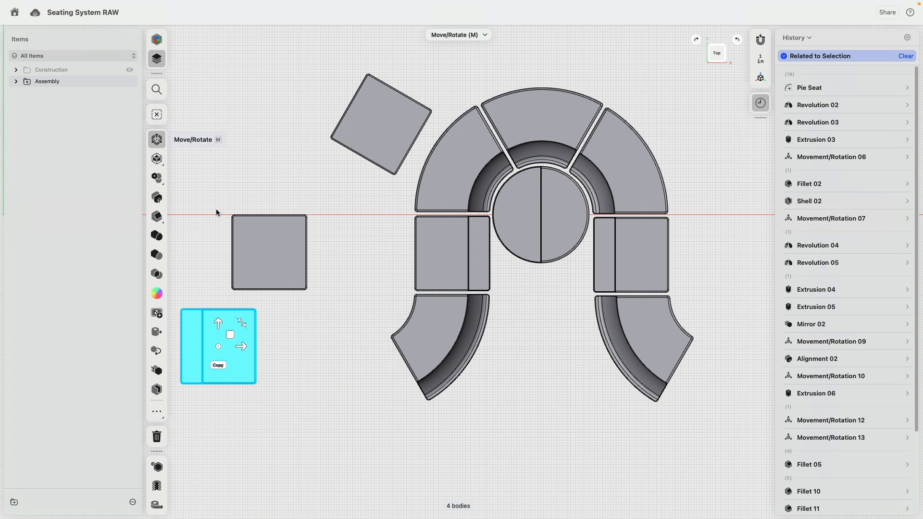
pyautogui.moveTo(243, 327); pyautogui.dragTo(257, 392)
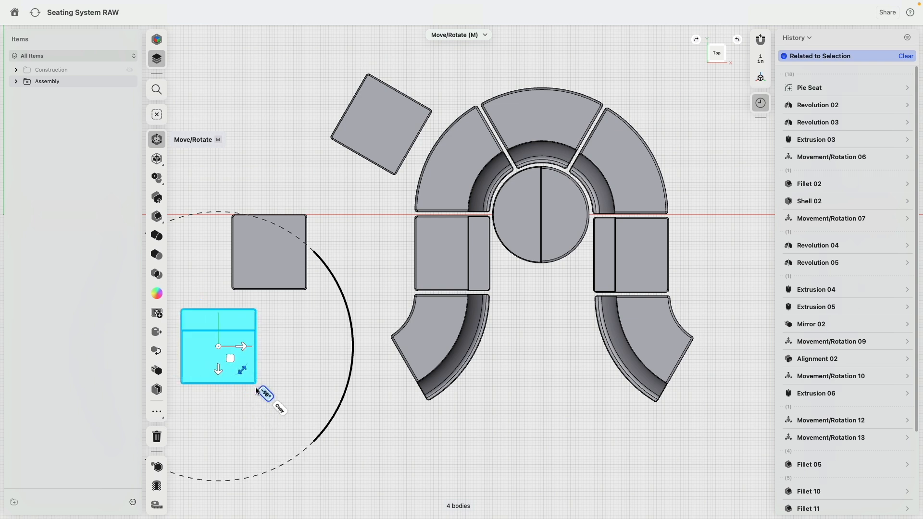
pyautogui.moveTo(231, 359); pyautogui.dragTo(555, 60)
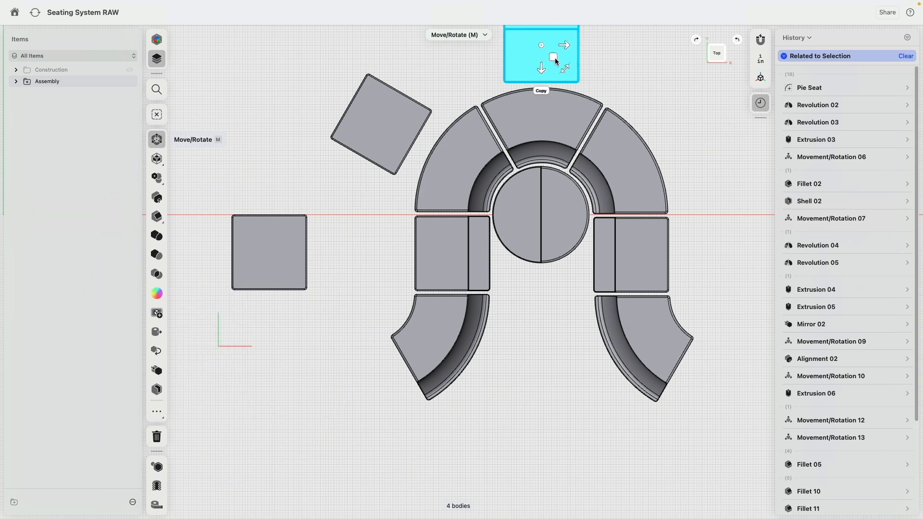
pyautogui.click(302, 187)
# - Rotate the remaining plain square unit and move it beside the right inside pie seat's outer edge
pyautogui.moveTo(224, 197); pyautogui.dragTo(331, 346)
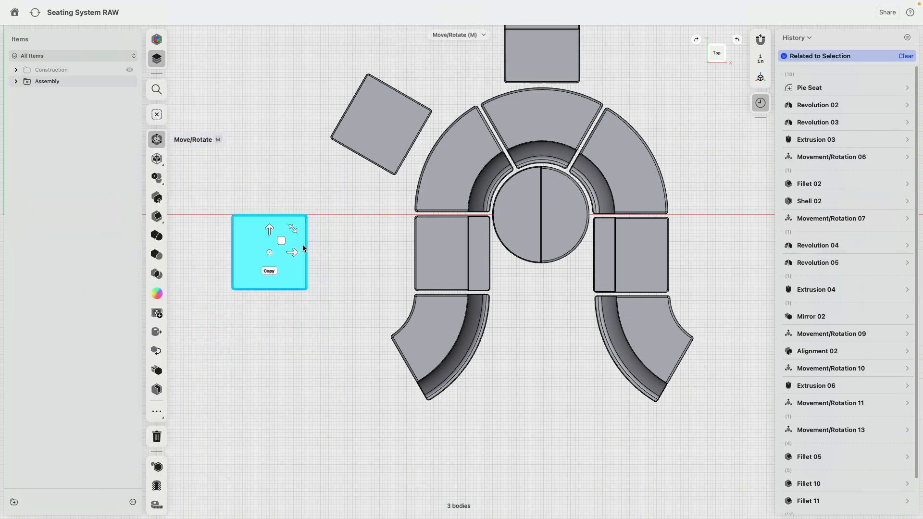
pyautogui.moveTo(294, 229); pyautogui.dragTo(468, 234)
pyautogui.scroll(-5, 300, 279)
pyautogui.scroll(3, 477, 200)
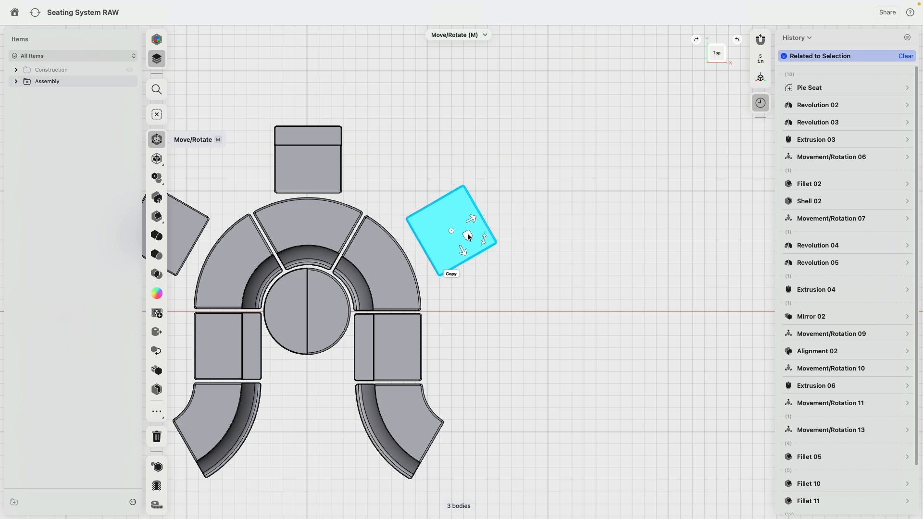
# - Check the layout from an angle, return to the top view and unhide the Construction folder
pyautogui.click(521, 317)
pyautogui.scroll(-4, 510, 324)
pyautogui.moveTo(497, 331); pyautogui.dragTo(659, 228, button='right')
pyautogui.moveTo(529, 275); pyautogui.dragTo(417, 298, button='right')
pyautogui.scroll(3, 532, 246)
pyautogui.click(717, 52)
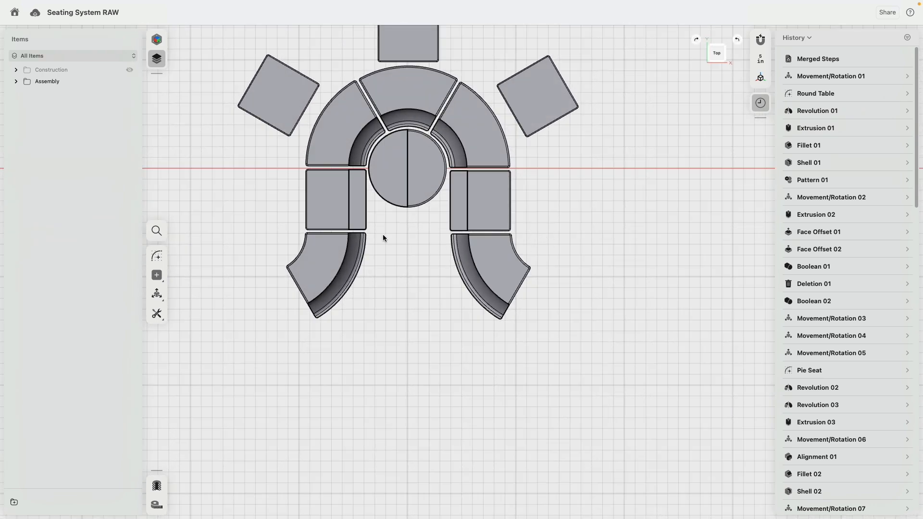
pyautogui.click(129, 69)
# - Place copies of the plain round Without unit on the outer sides of the left and right square units
pyautogui.moveTo(371, 136); pyautogui.dragTo(299, 234)
pyautogui.press('m')
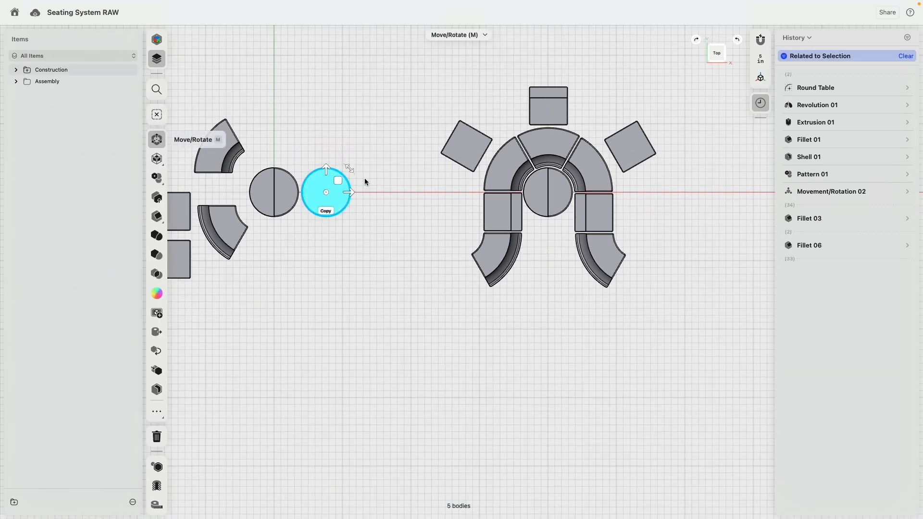
pyautogui.click(16, 70)
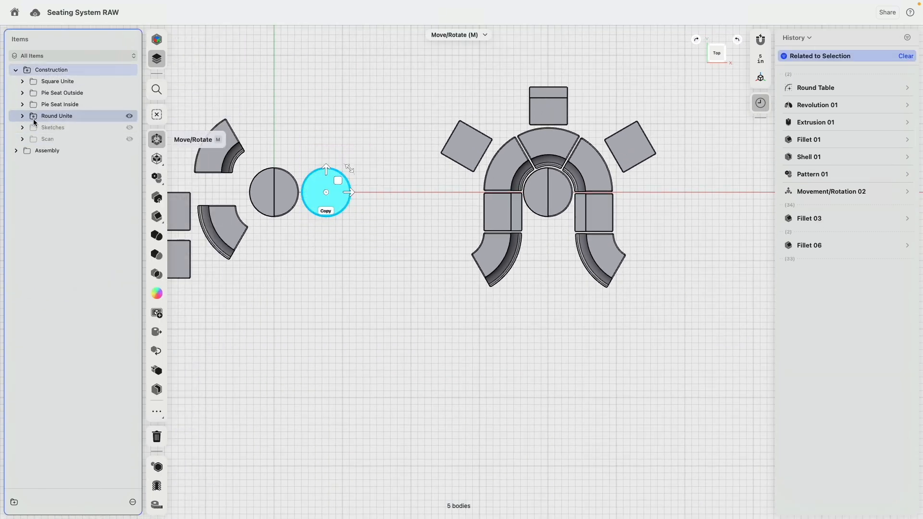
pyautogui.click(22, 115)
pyautogui.click(58, 128)
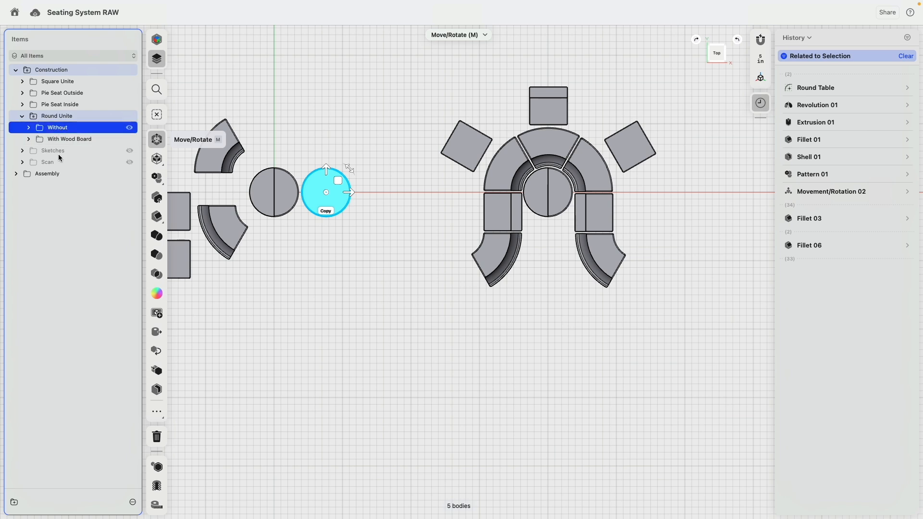
pyautogui.click(55, 128)
pyautogui.click(326, 211)
pyautogui.moveTo(337, 180); pyautogui.dragTo(653, 219)
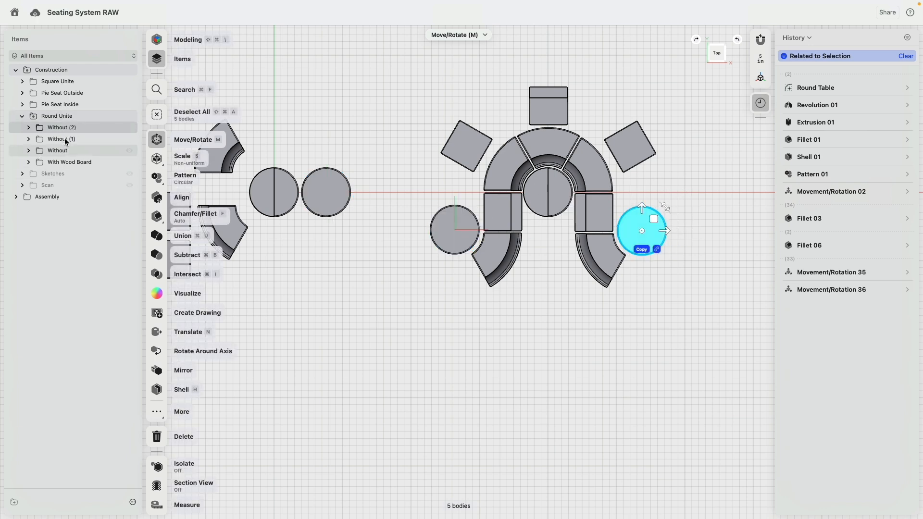
# - Transfer the copied round unit folders Without (1) and Without (2) into the Assembly folder and hide the Construction folder
pyautogui.click(68, 139)
pyautogui.keyDown('shift'); pyautogui.click(64, 129); pyautogui.keyUp('shift')
pyautogui.moveTo(64, 129); pyautogui.dragTo(62, 74)
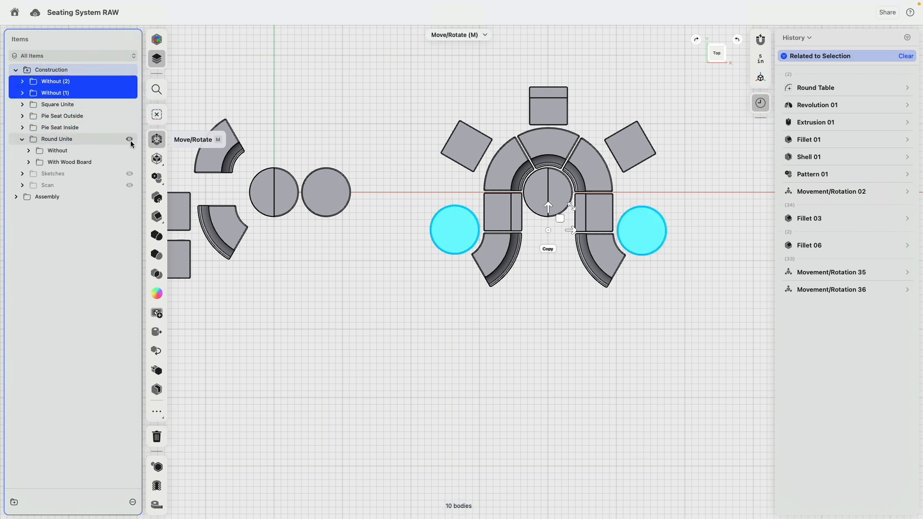
pyautogui.moveTo(52, 91)
pyautogui.mouseDown()
pyautogui.moveTo(81, 204)
pyautogui.moveTo(80, 174)
pyautogui.moveTo(79, 262)
pyautogui.moveTo(54, 197)
pyautogui.mouseUp()
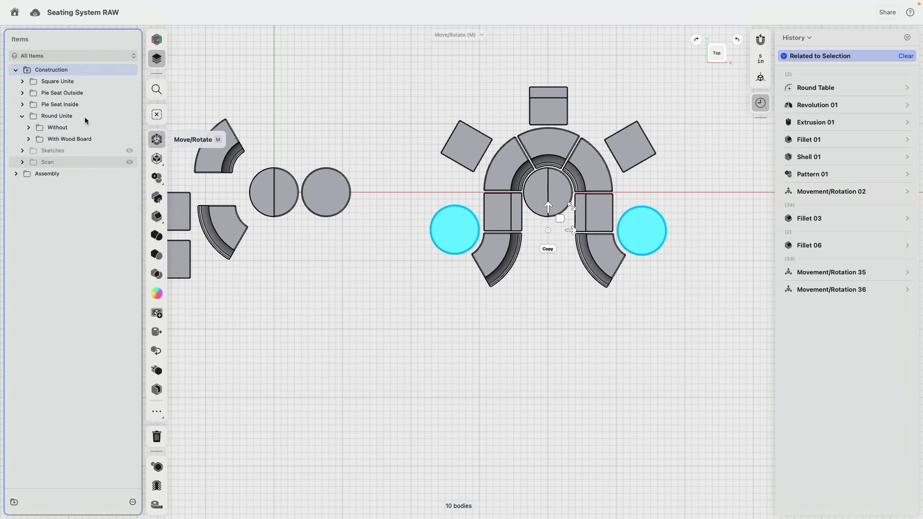
pyautogui.click(129, 70)
pyautogui.click(527, 325)
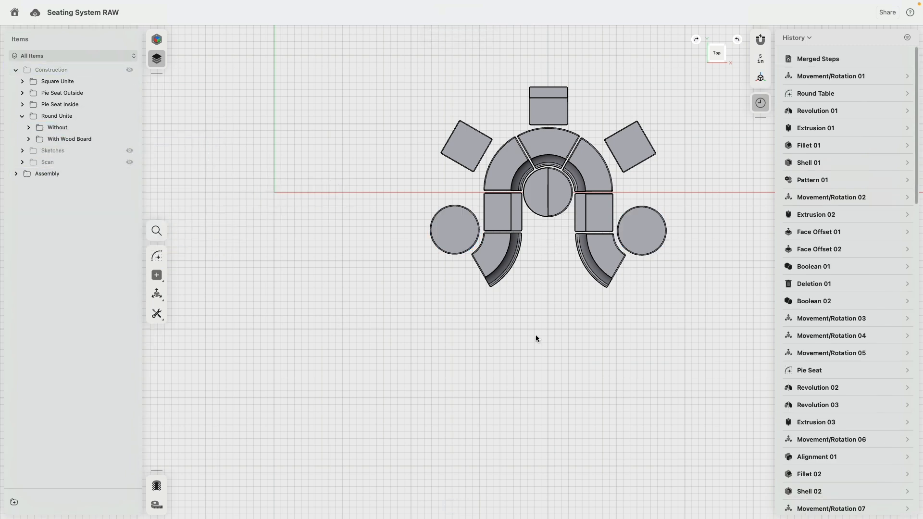
# - Switch from modeling to the visualization workspace with the whole seating layout shown in perspective
pyautogui.hscroll(3, 546, 335)
pyautogui.scroll(6, 457, 358)
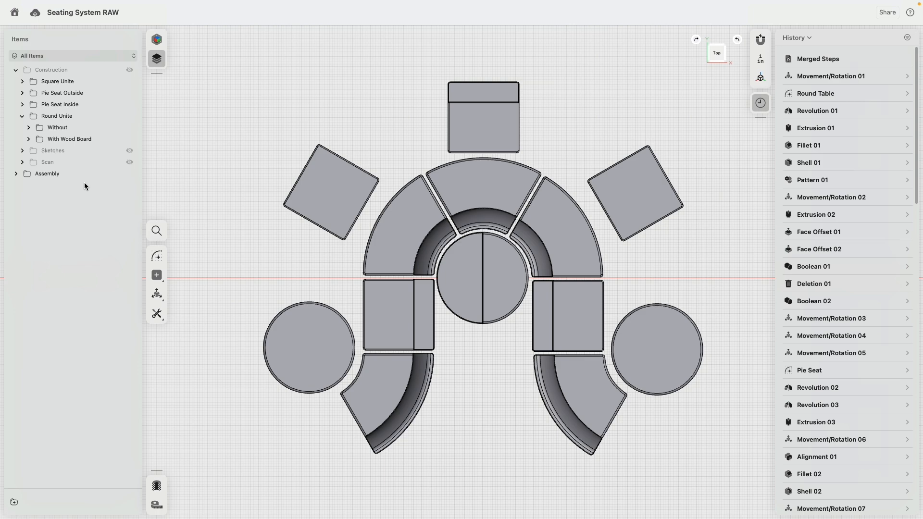
pyautogui.scroll(-3, 225, 260)
pyautogui.moveTo(388, 458); pyautogui.dragTo(578, 443, button='right')
pyautogui.scroll(2, 575, 437)
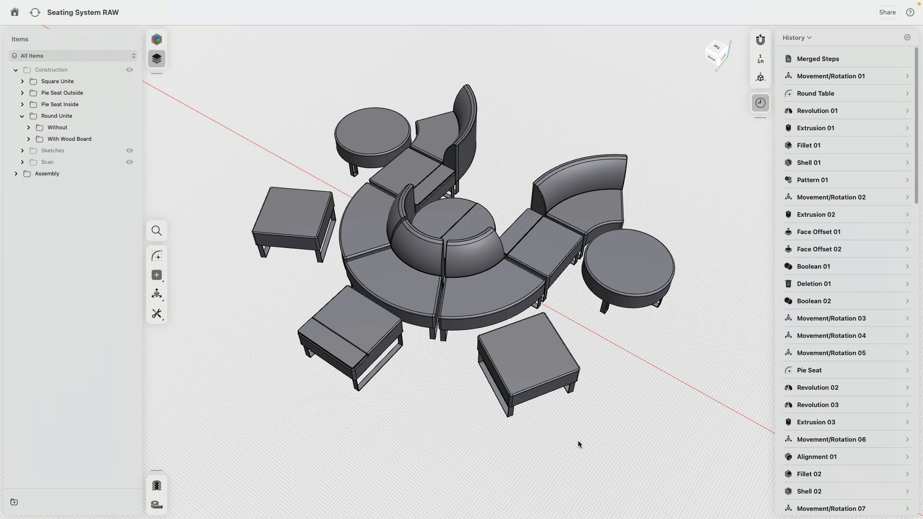
pyautogui.click(158, 40)
pyautogui.click(72, 61)
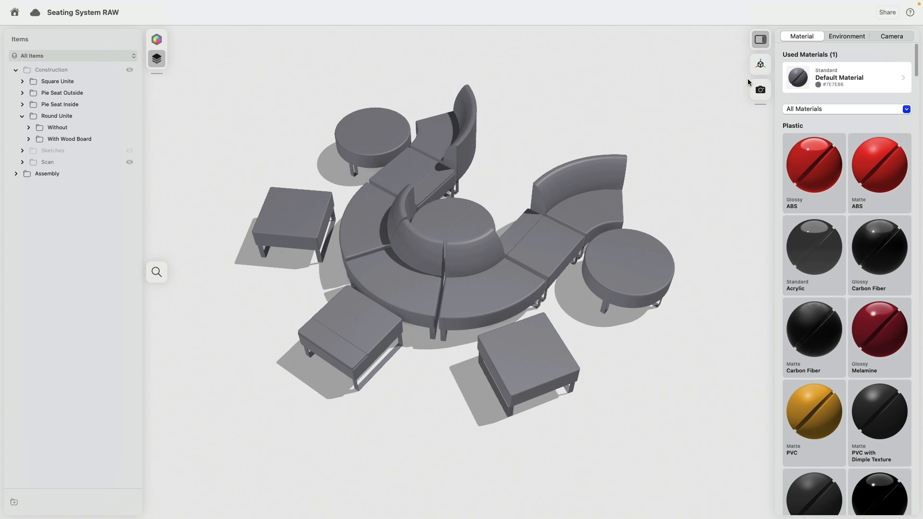
# - From the front view, area-select the legs under all seating units, limiting the selection to bodies
pyautogui.click(760, 65)
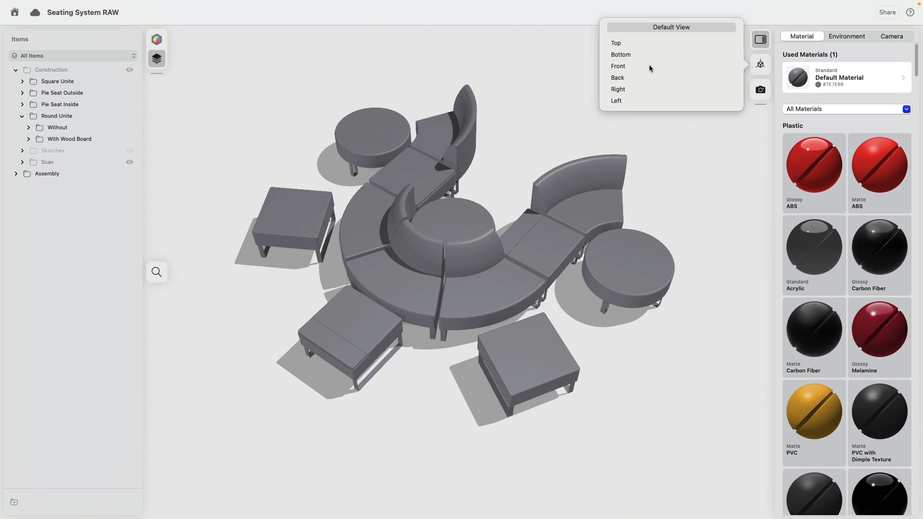
pyautogui.click(624, 67)
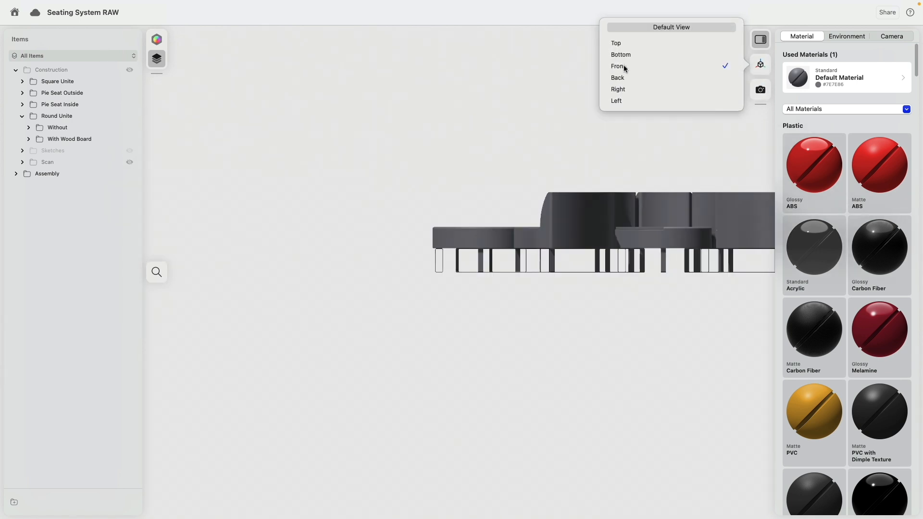
pyautogui.click(698, 308)
pyautogui.moveTo(698, 307); pyautogui.dragTo(535, 312, button='middle')
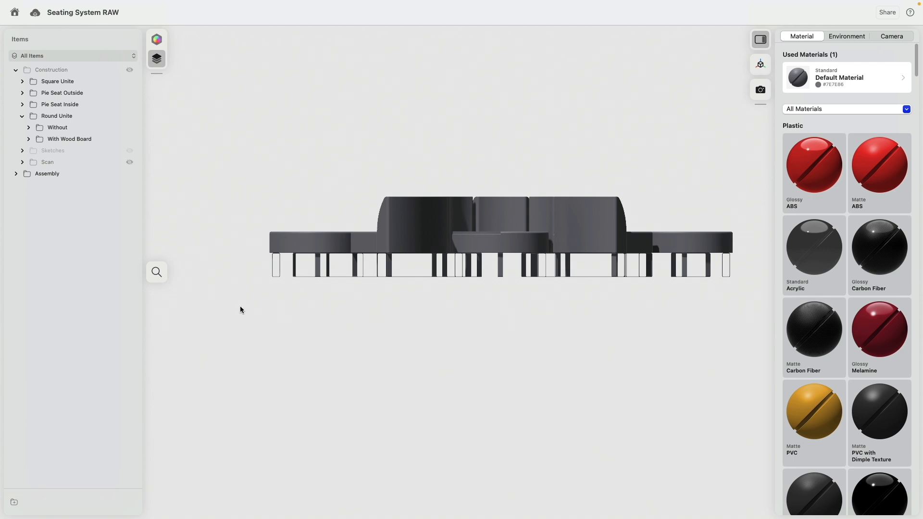
pyautogui.moveTo(219, 306); pyautogui.dragTo(743, 248)
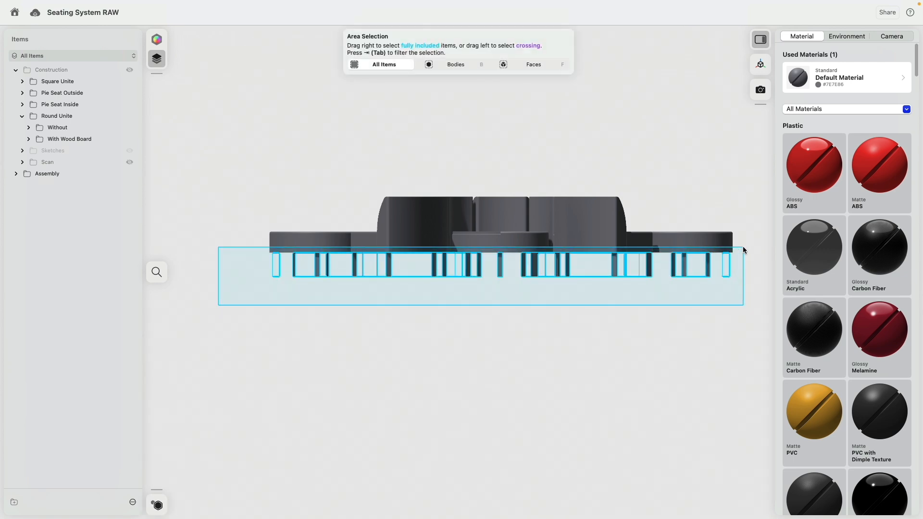
pyautogui.press('Tab')
pyautogui.press('Tab')
pyautogui.press('Tab')
pyautogui.press('Tab')
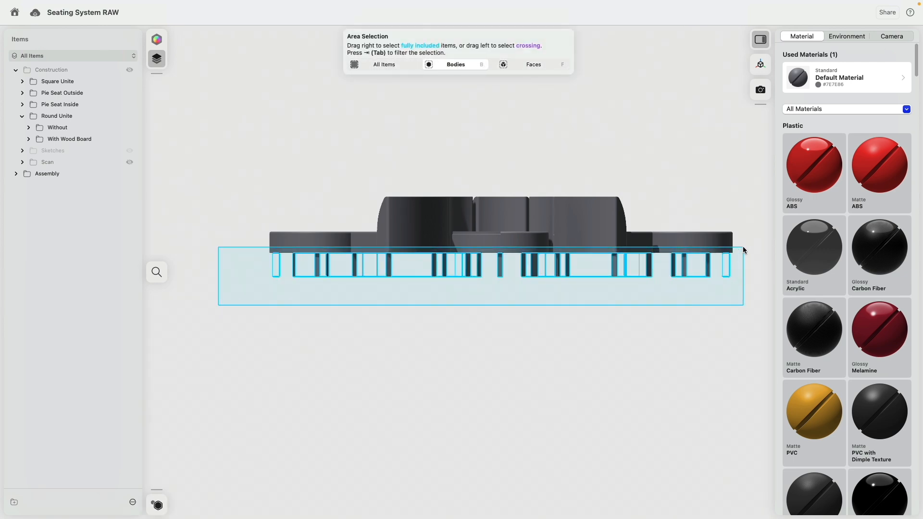
pyautogui.moveTo(743, 250); pyautogui.dragTo(744, 250)
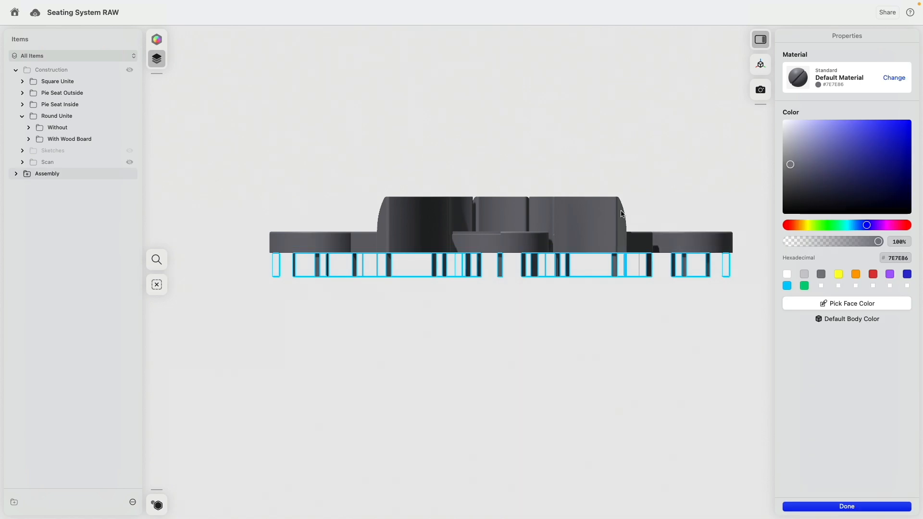
# - Apply the Brushed Aluminum metal material to the selected legs and clear the selection
pyautogui.click(893, 79)
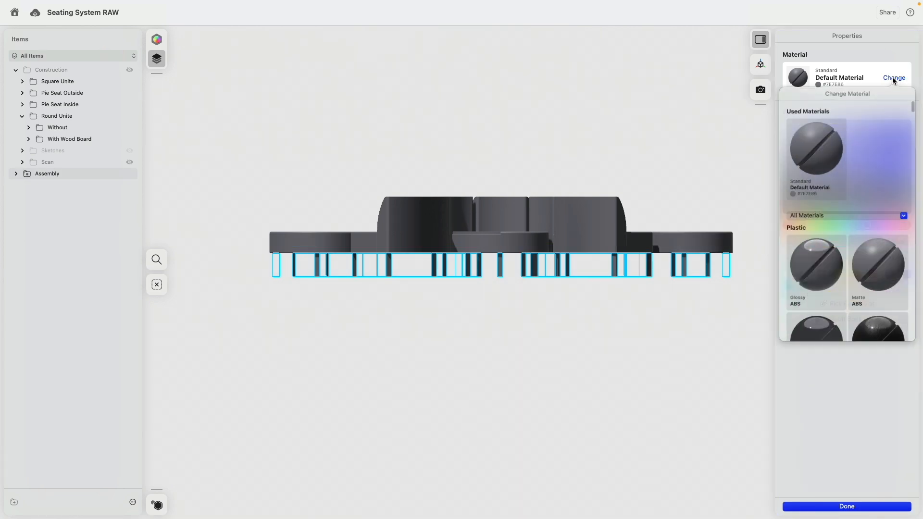
pyautogui.click(844, 224)
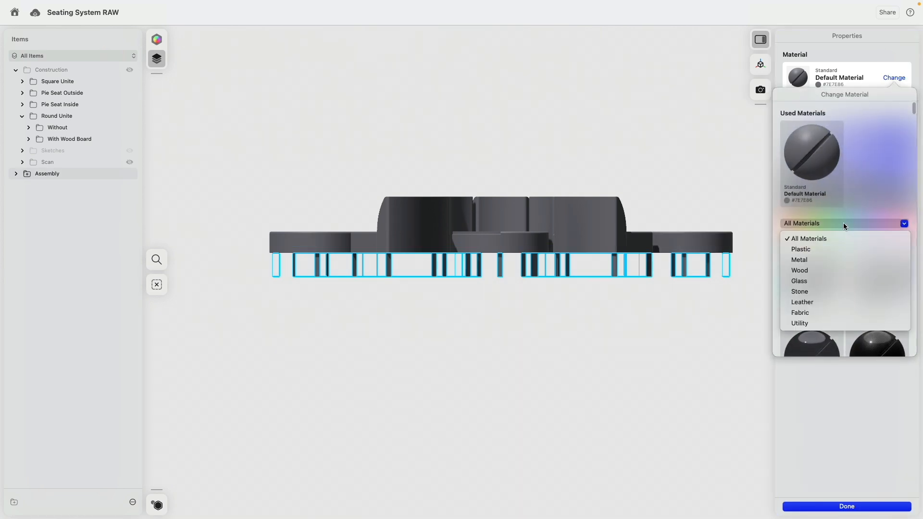
pyautogui.click(817, 262)
pyautogui.scroll(-1, 847, 296)
pyautogui.scroll(-3, 847, 296)
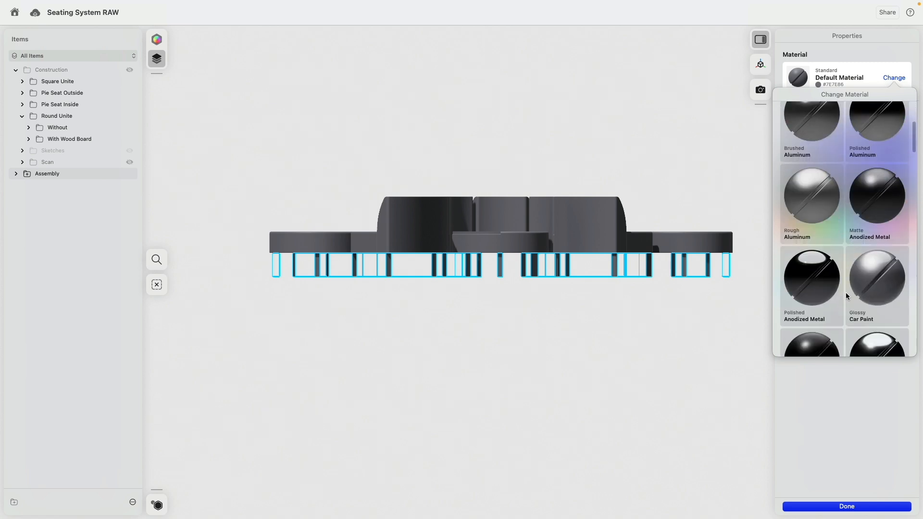
pyautogui.scroll(3, 828, 255)
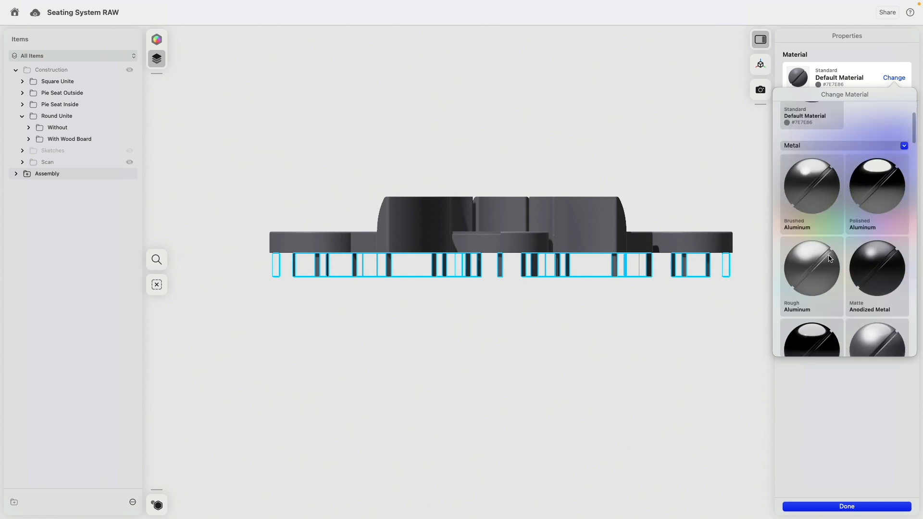
pyautogui.click(798, 175)
pyautogui.click(612, 164)
# - Select the half-round board on the central round unit and the boards on the adjoining and rear wood-board square units
pyautogui.moveTo(471, 152); pyautogui.dragTo(503, 301, button='right')
pyautogui.click(549, 319)
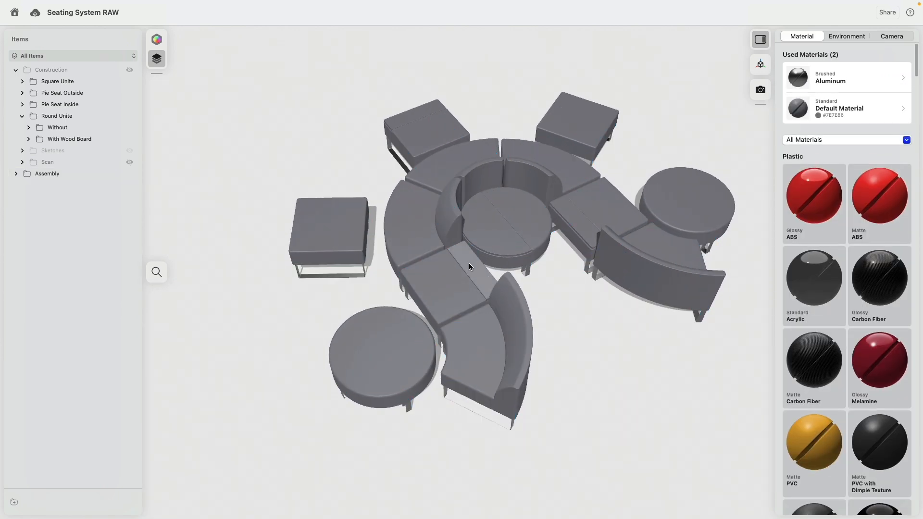
pyautogui.click(470, 264)
pyautogui.click(524, 220)
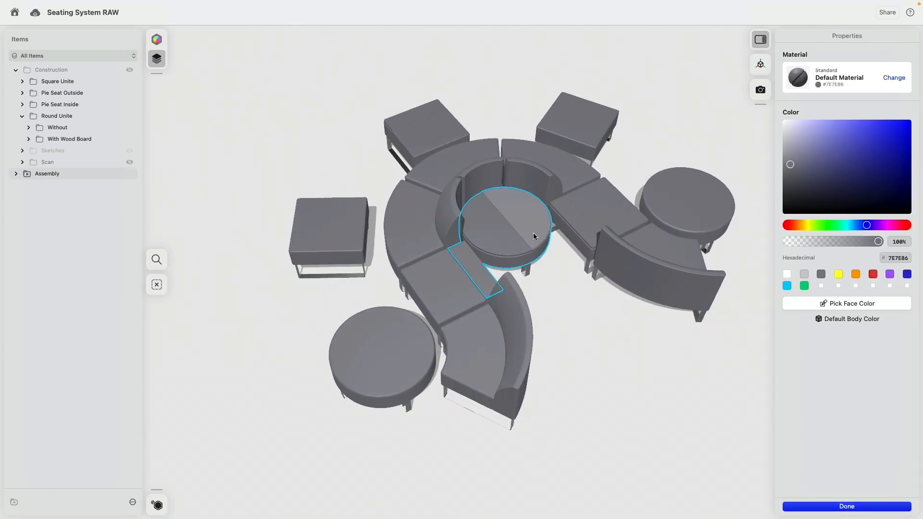
pyautogui.click(403, 120)
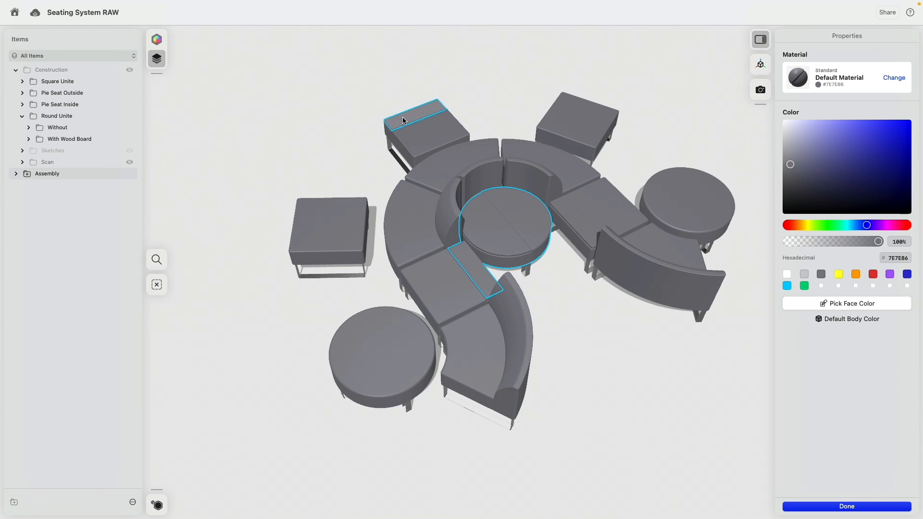
pyautogui.click(403, 120)
pyautogui.click(506, 245)
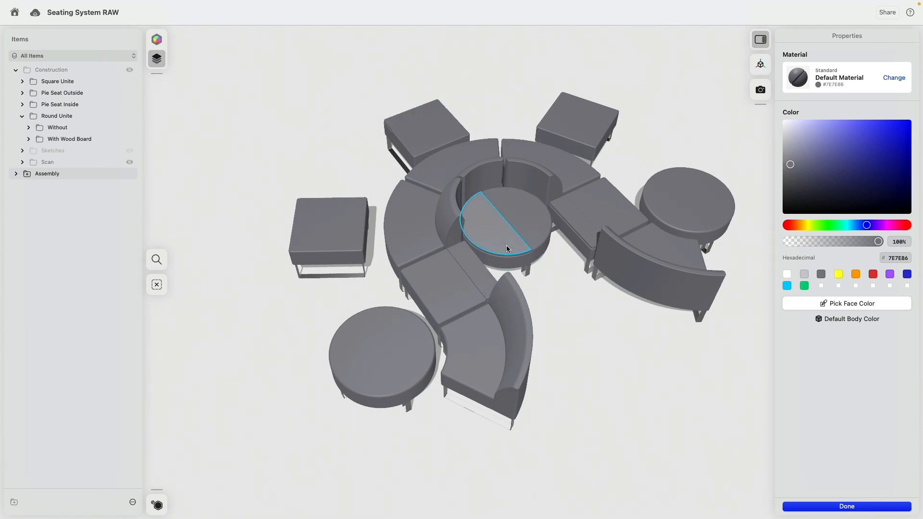
pyautogui.click(411, 134)
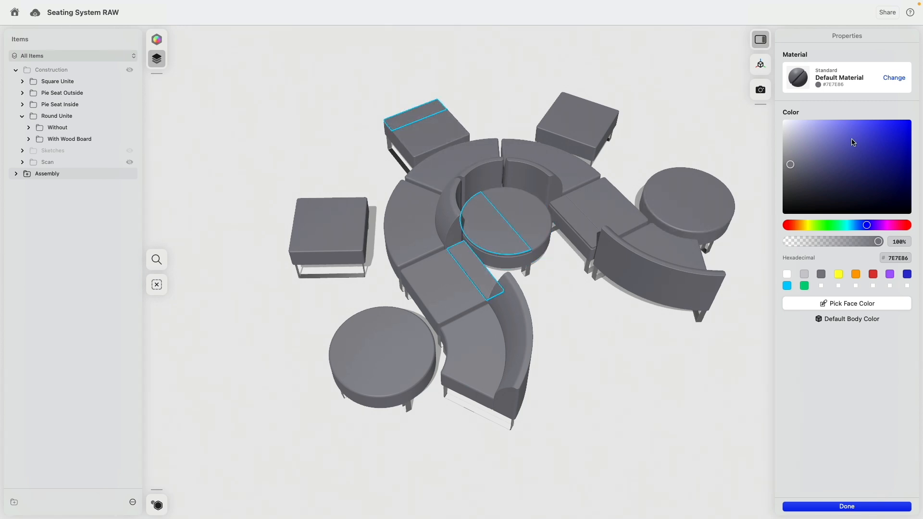
# - Apply the Clearcoat Ash Veneer wood material to the selected boards
pyautogui.click(890, 77)
pyautogui.click(836, 223)
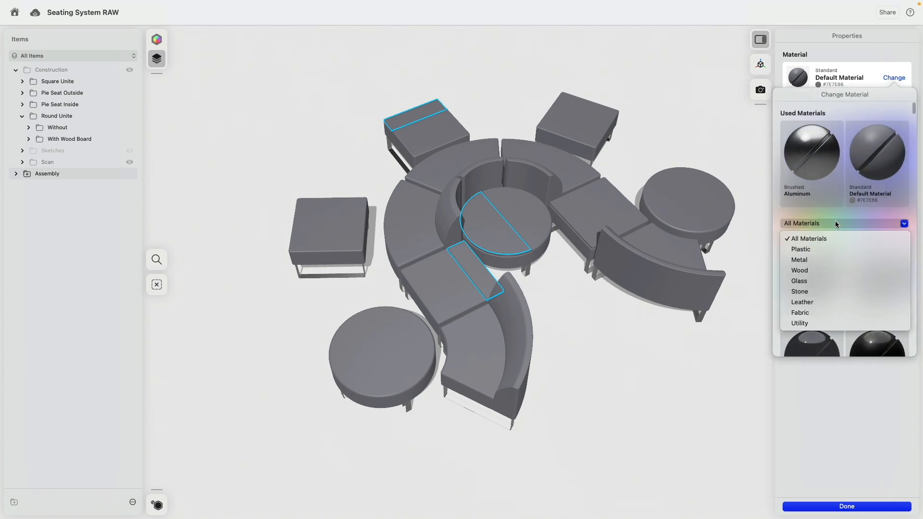
pyautogui.click(811, 270)
pyautogui.scroll(-5, 839, 281)
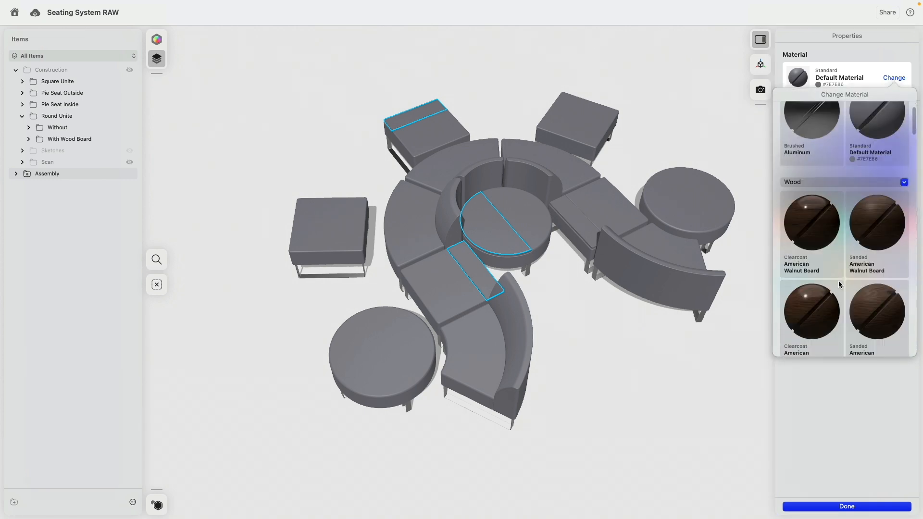
pyautogui.scroll(-3, 838, 284)
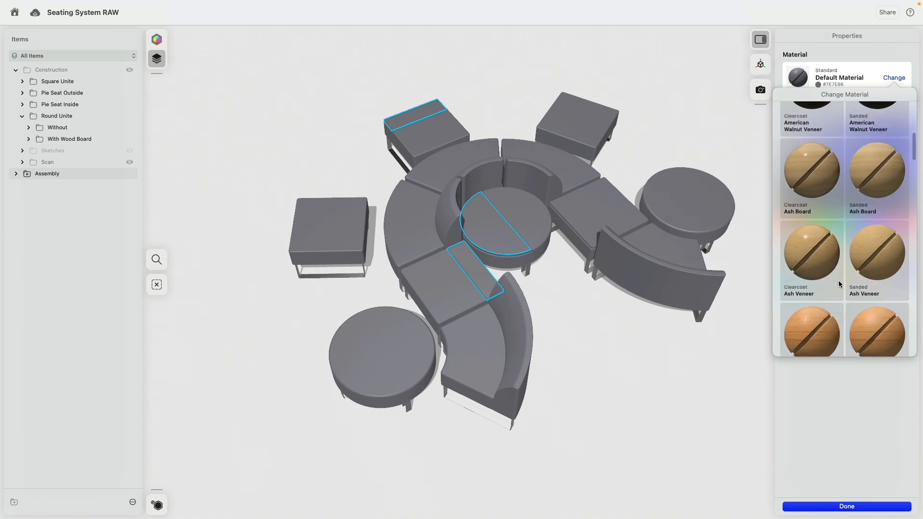
pyautogui.scroll(-1, 838, 284)
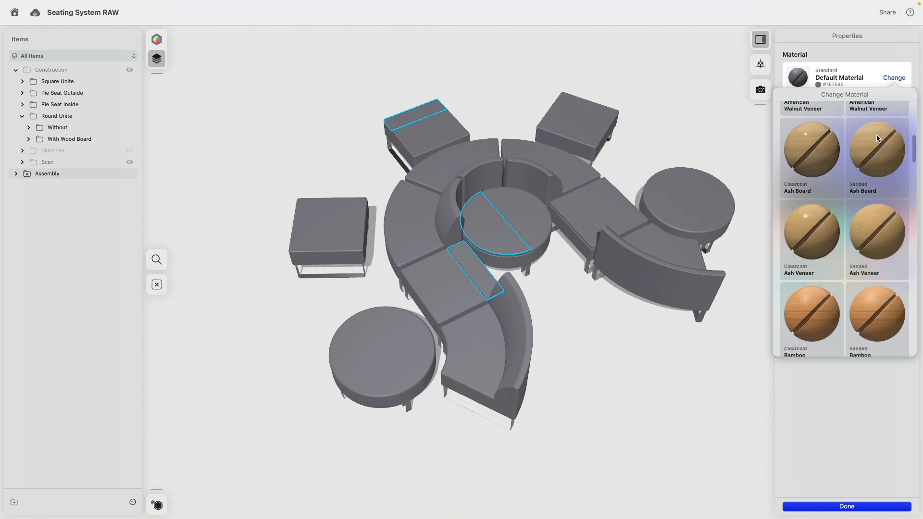
pyautogui.click(806, 224)
pyautogui.scroll(10, 548, 301)
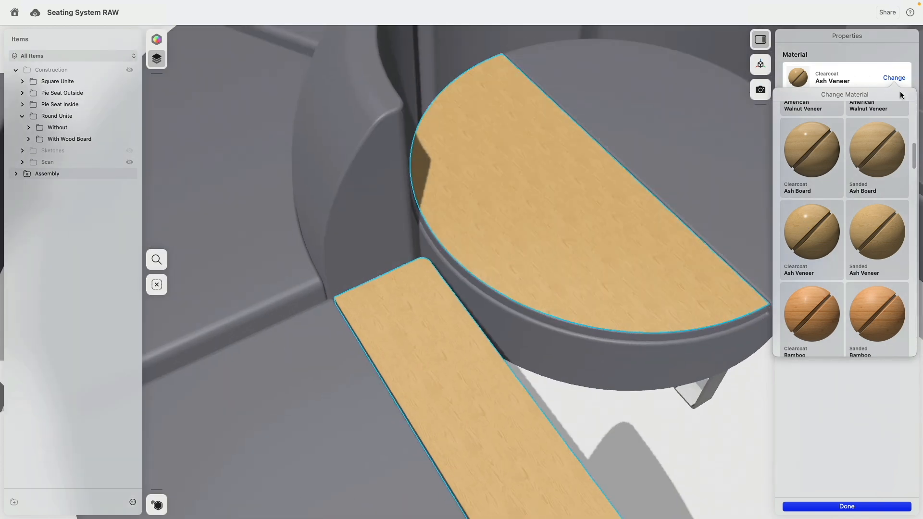
# - Set the ash veneer texture scale on the selected boards to 4.0x and clear the selection
pyautogui.click(875, 51)
pyautogui.moveTo(803, 125); pyautogui.dragTo(877, 124)
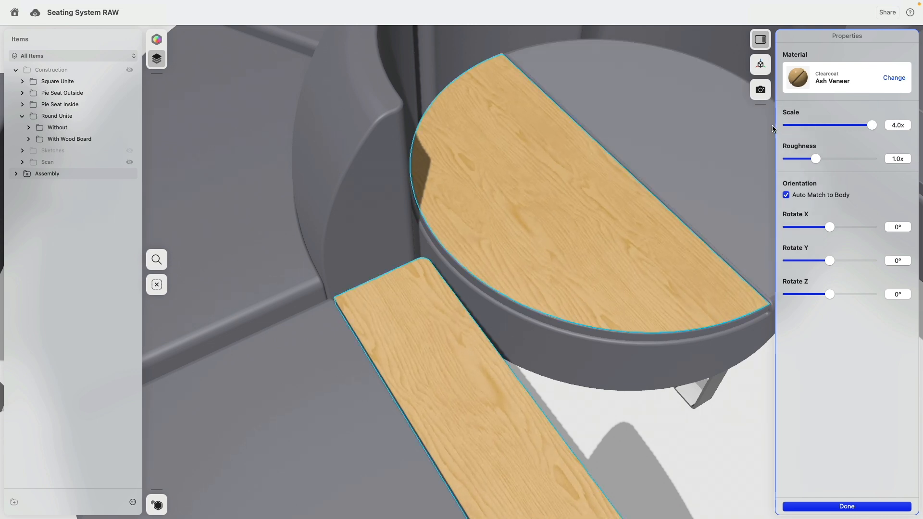
pyautogui.scroll(-10, 477, 244)
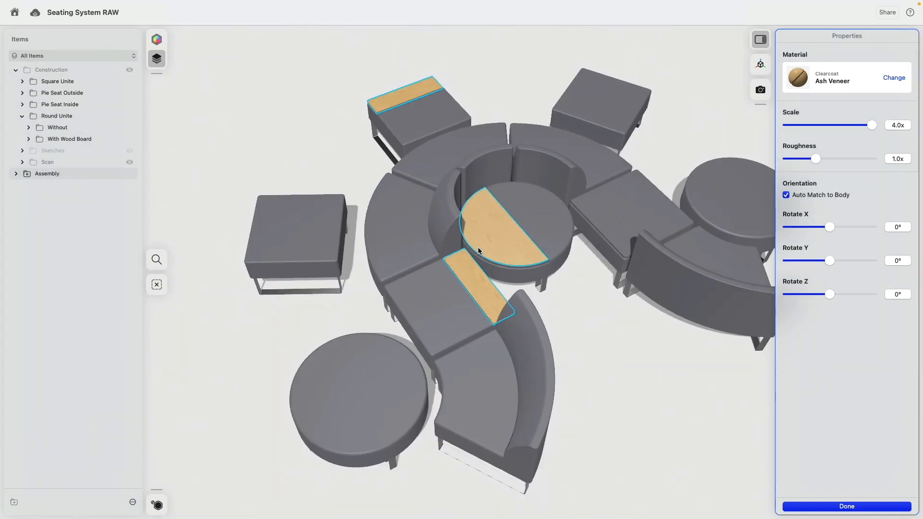
pyautogui.click(582, 309)
# - Apply the Clearcoat Ash Veneer material to all of the central round unit's half-round board and clear the selection
pyautogui.scroll(5, 581, 307)
pyautogui.moveTo(580, 308); pyautogui.dragTo(547, 307, button='right')
pyautogui.click(592, 207)
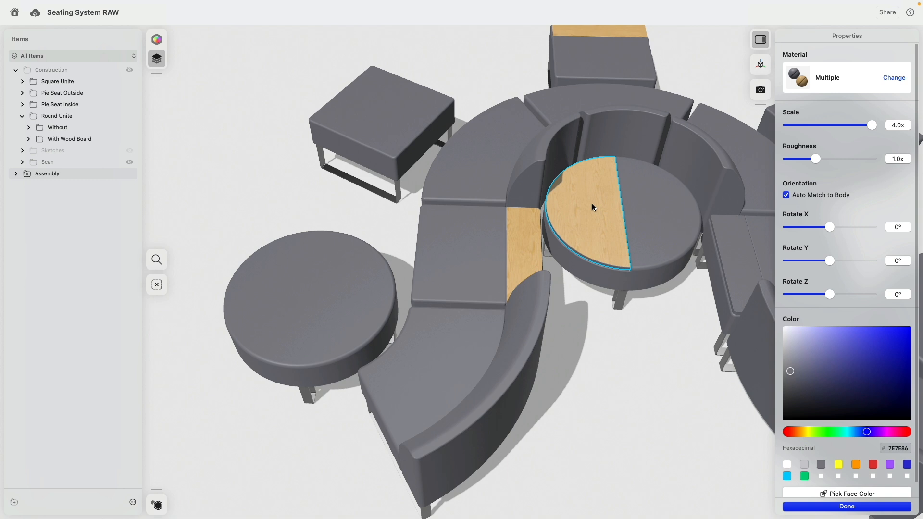
pyautogui.doubleClick(586, 204)
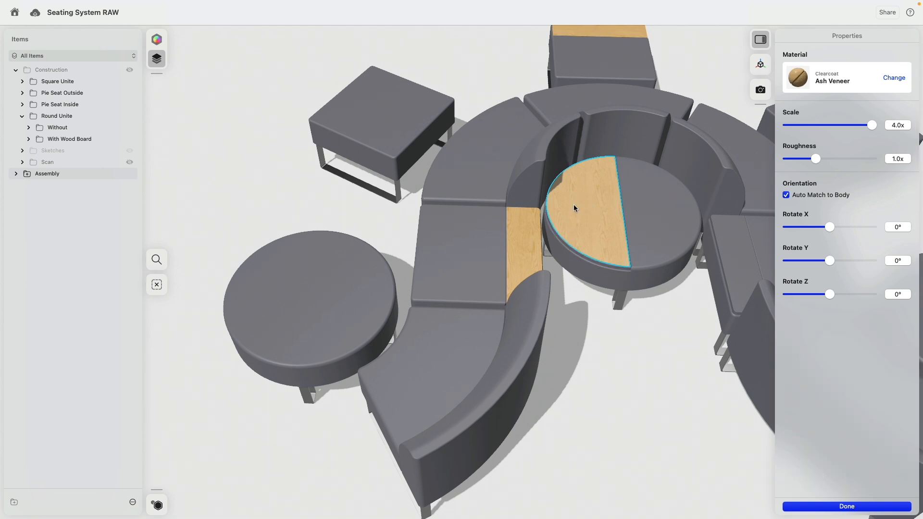
pyautogui.click(577, 213)
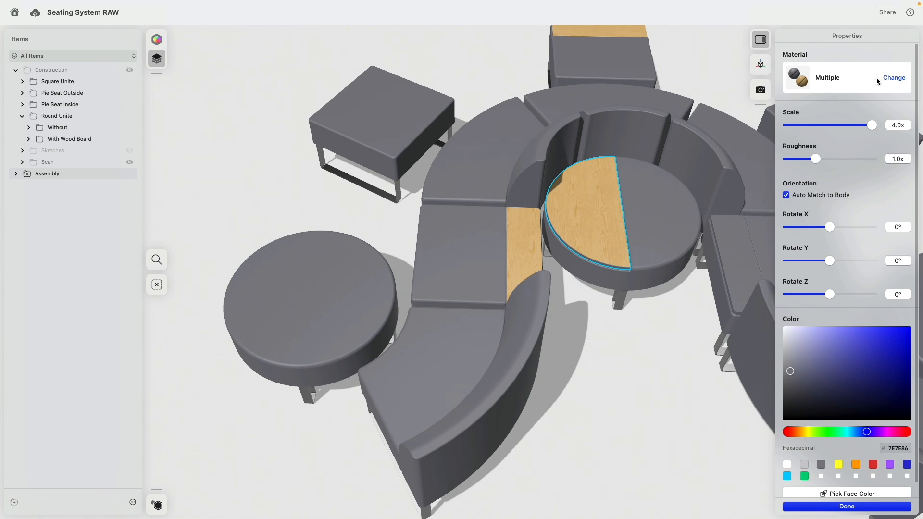
pyautogui.click(893, 79)
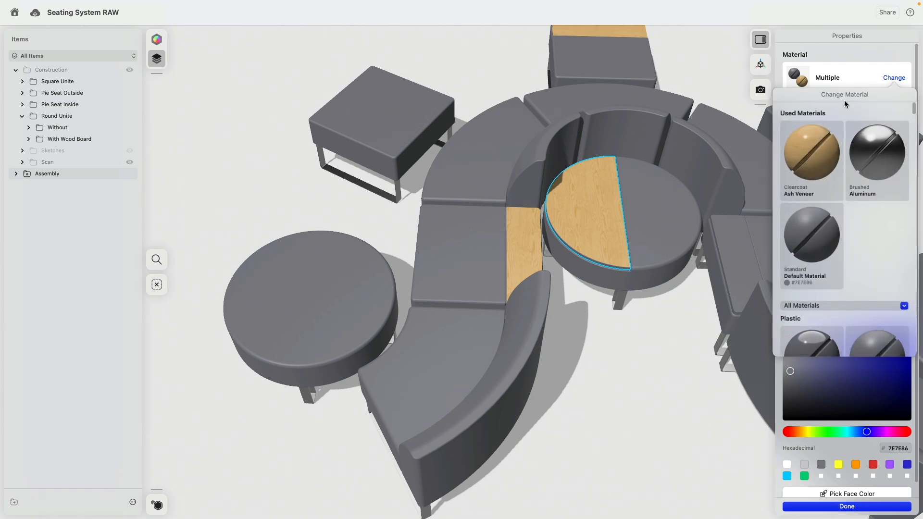
pyautogui.click(813, 155)
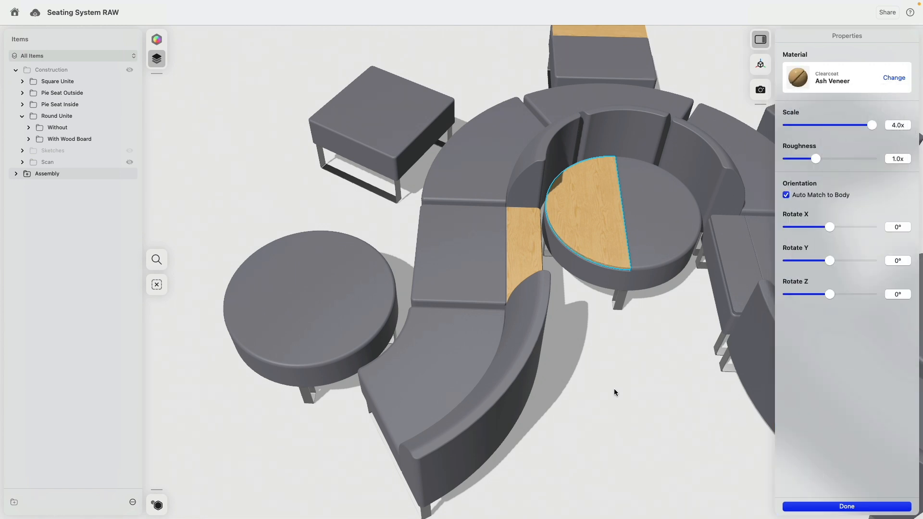
pyautogui.click(613, 389)
# - Select the seat cushions of all square, pie and outer round units, leaving out the backrests, boards and central round unit
pyautogui.scroll(-2, 615, 376)
pyautogui.moveTo(615, 375); pyautogui.dragTo(540, 359, button='middle')
pyautogui.scroll(-3, 528, 360)
pyautogui.scroll(-3, 523, 363)
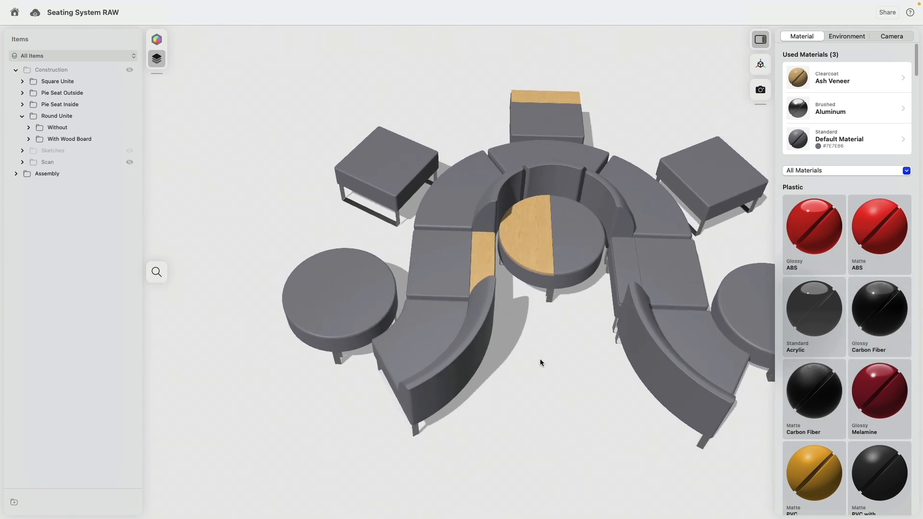
pyautogui.click(351, 293)
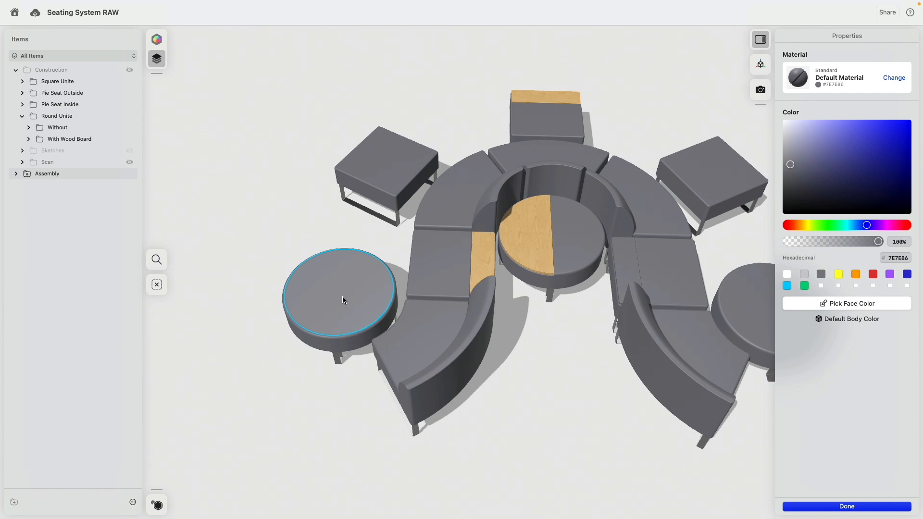
pyautogui.click(351, 336)
pyautogui.click(325, 342)
pyautogui.click(385, 184)
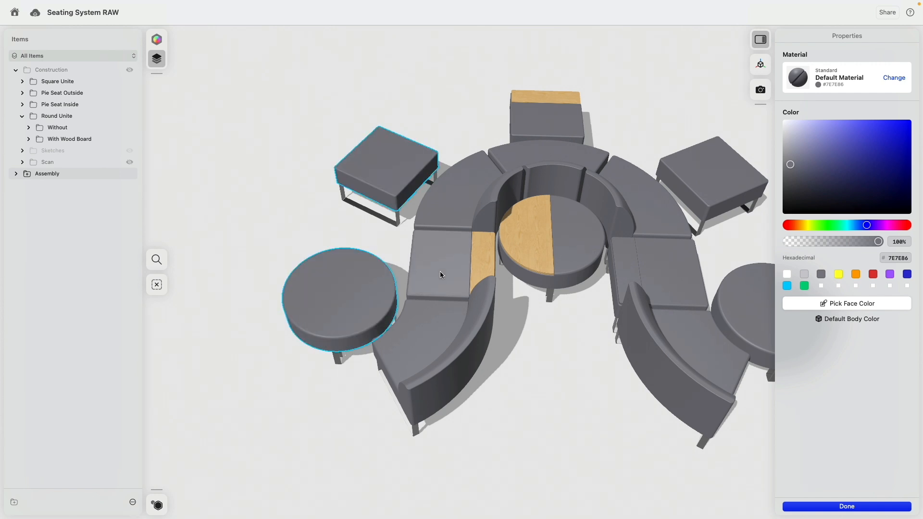
pyautogui.click(440, 271)
pyautogui.click(423, 322)
pyautogui.click(453, 183)
pyautogui.click(529, 156)
pyautogui.click(620, 177)
pyautogui.click(655, 270)
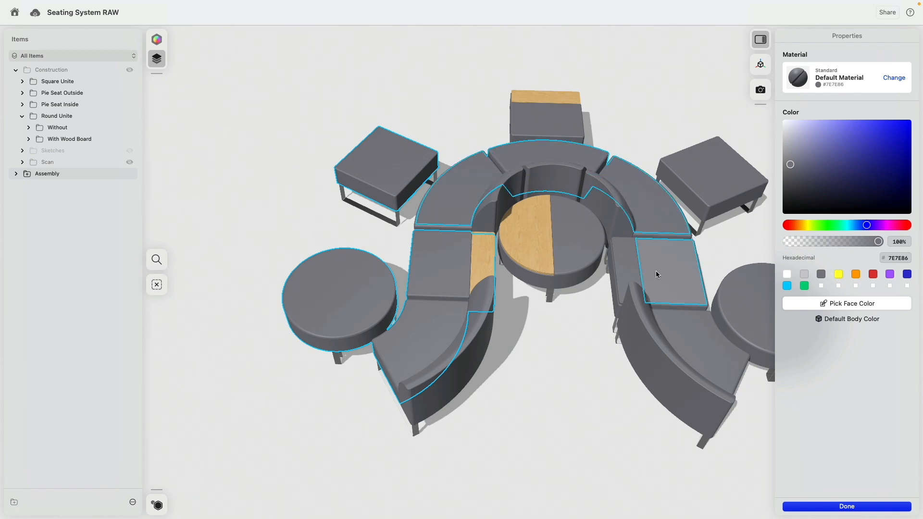
pyautogui.click(681, 318)
pyautogui.click(736, 292)
pyautogui.doubleClick(678, 280)
pyautogui.doubleClick(717, 177)
pyautogui.doubleClick(548, 123)
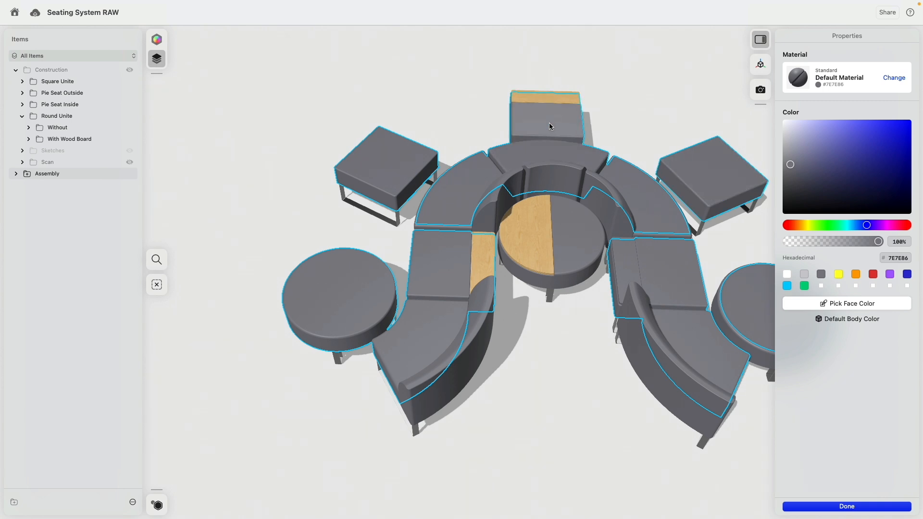
# - Apply the Flat Grain Leather material to the selected seat cushions
pyautogui.click(894, 77)
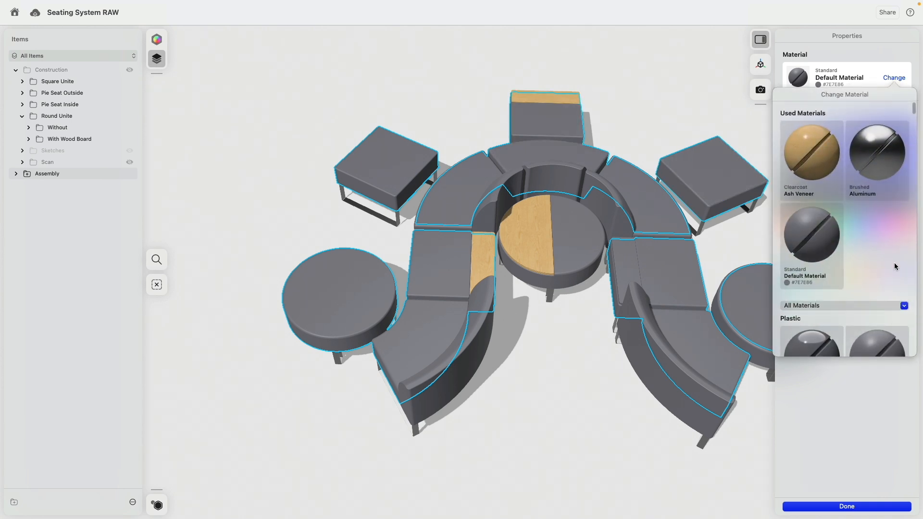
pyautogui.click(838, 306)
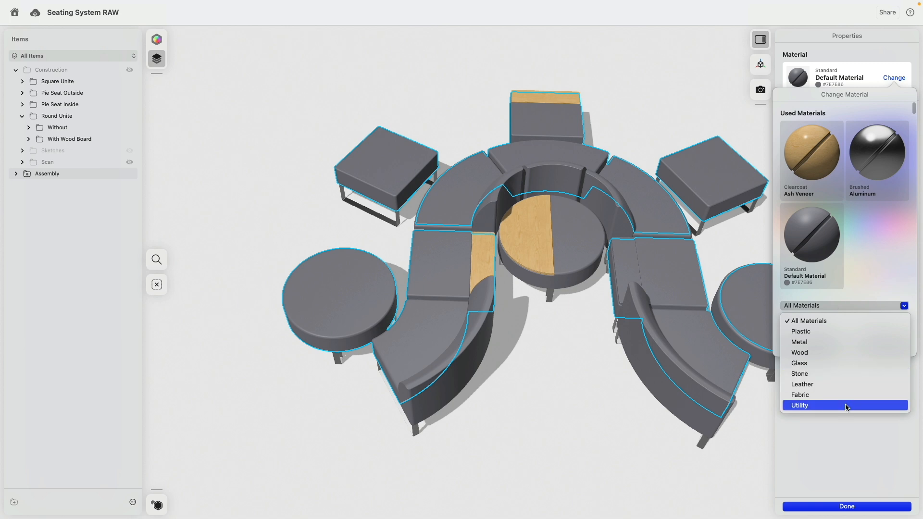
pyautogui.click(842, 384)
pyautogui.scroll(-5, 850, 289)
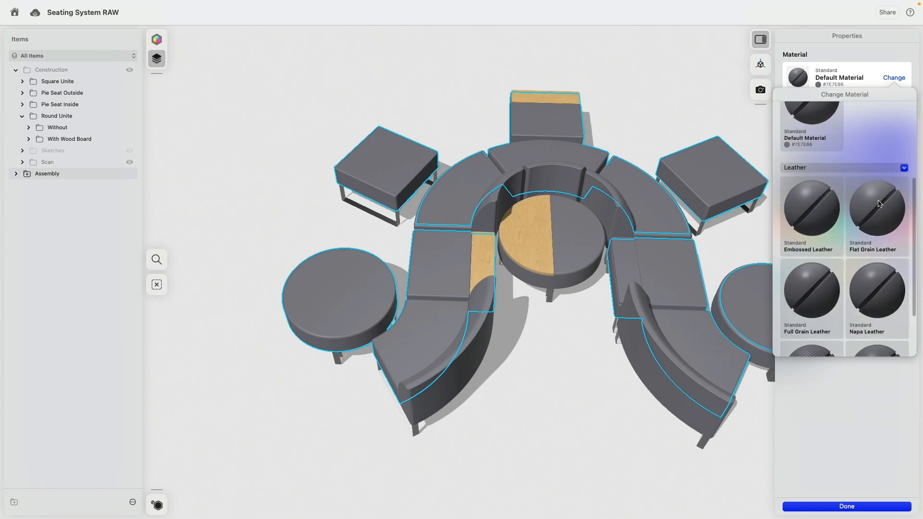
pyautogui.click(878, 204)
# - Set the cushions' leather colour to light orange FFC769 and clear the selection
pyautogui.scroll(-1, 793, 459)
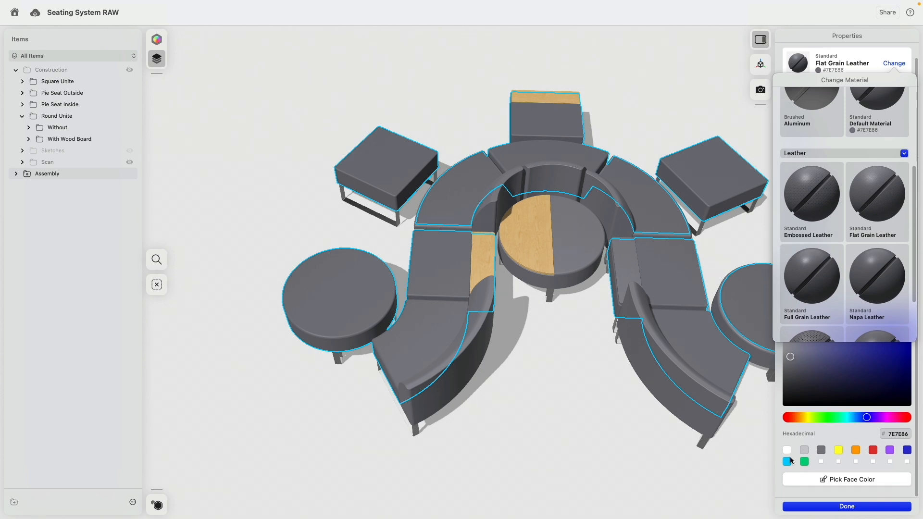
pyautogui.click(781, 473)
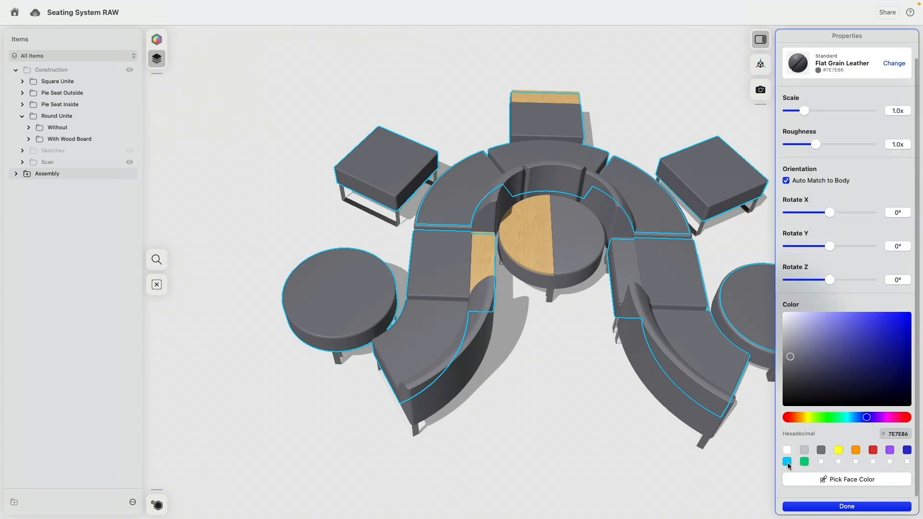
pyautogui.click(855, 450)
pyautogui.moveTo(832, 350); pyautogui.dragTo(858, 312)
pyautogui.click(516, 402)
# - Apply the FFC769 Flat Grain Leather to the remaining grey sides of one round cushion and two pie seat cushions
pyautogui.moveTo(512, 283); pyautogui.dragTo(575, 322, button='right')
pyautogui.click(520, 379)
pyautogui.click(361, 280)
pyautogui.moveTo(333, 238); pyautogui.dragTo(327, 203, button='right')
pyautogui.click(321, 201)
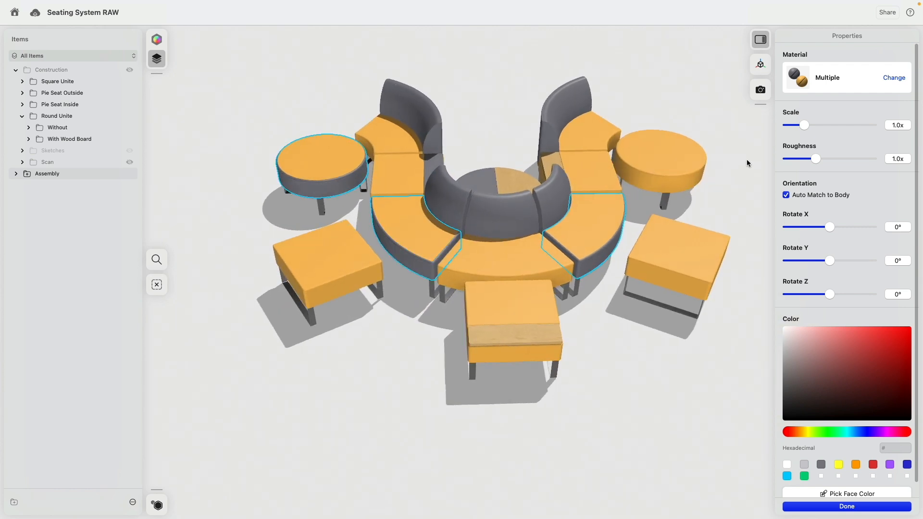
pyautogui.click(799, 81)
pyautogui.click(813, 152)
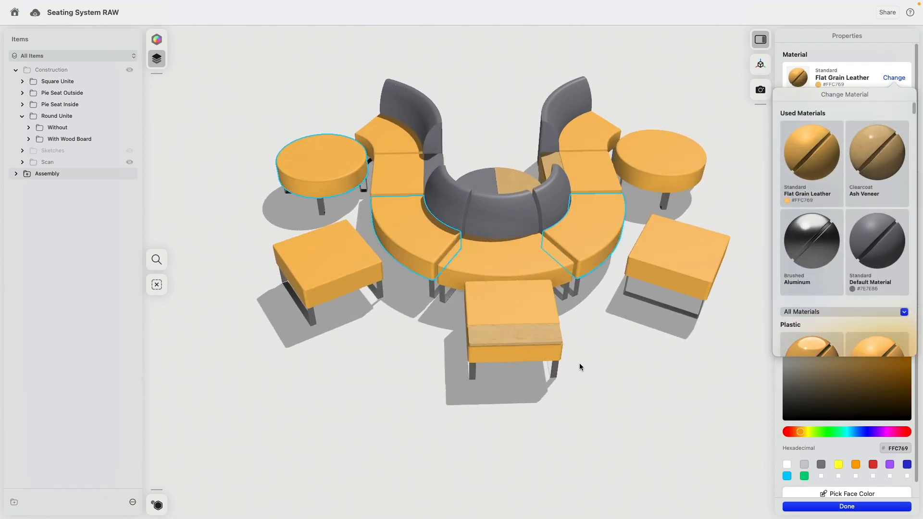
# - Select the five curved backrests of the pie seat units
pyautogui.click(432, 130)
pyautogui.click(444, 202)
pyautogui.click(498, 202)
pyautogui.click(543, 192)
pyautogui.click(554, 108)
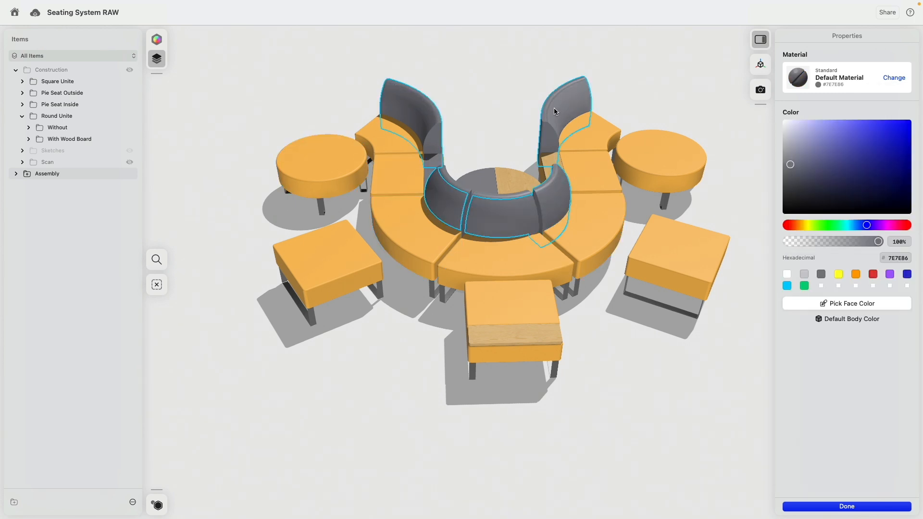
# - Apply Flat Grain Leather to the selected backrests and set its colour to dark orange-brown B3750D
pyautogui.click(893, 78)
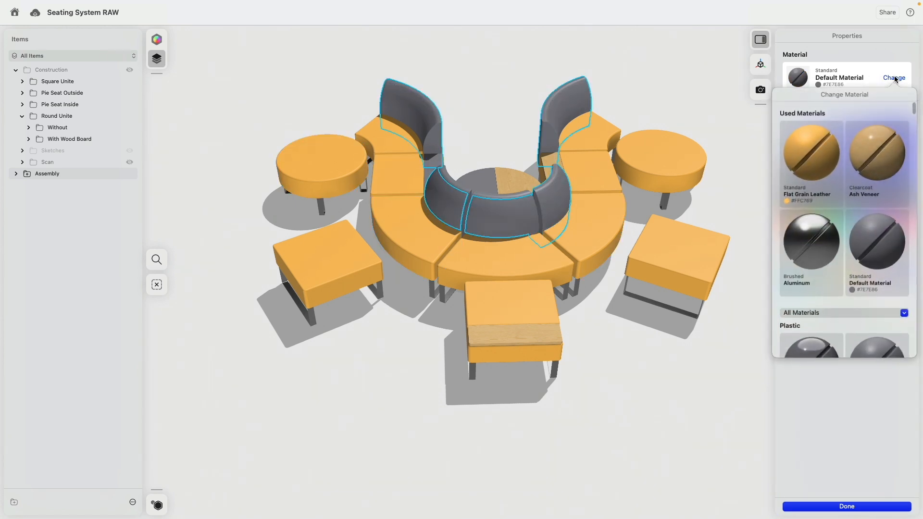
pyautogui.click(800, 146)
pyautogui.click(827, 448)
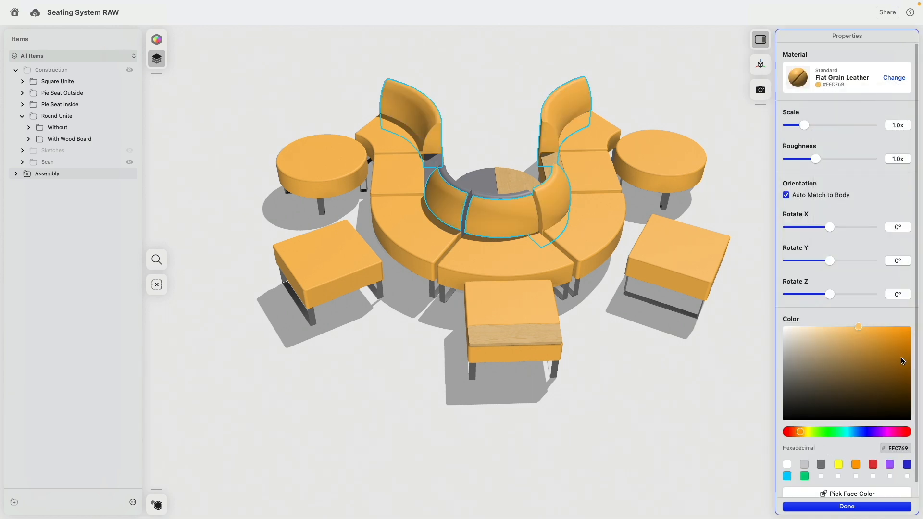
pyautogui.click(900, 356)
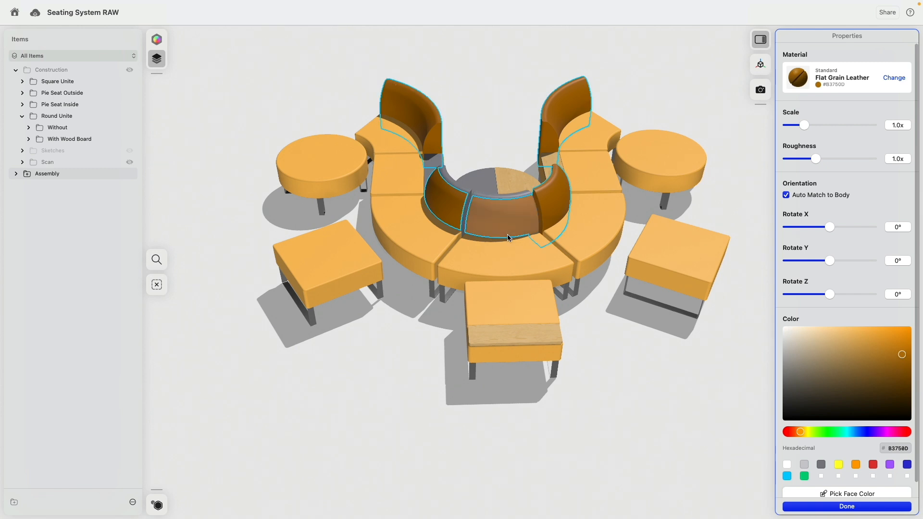
# - Apply the B3750D Flat Grain Leather to the remaining grey faces of two inner backrests and clear the selection
pyautogui.click(451, 200)
pyautogui.keyDown('shift'); pyautogui.click(502, 216); pyautogui.keyUp('shift')
pyautogui.click(809, 78)
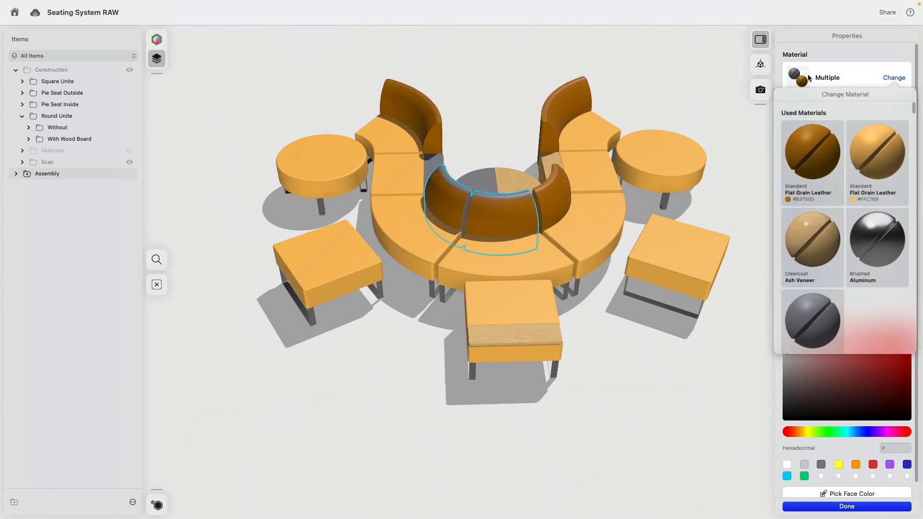
pyautogui.click(822, 131)
pyautogui.click(445, 79)
# - Apply FFC769 Flat Grain Leather to the central round unit's cushion and Ash Veneer to the remaining grey square-unit board
pyautogui.moveTo(446, 79); pyautogui.dragTo(444, 305, button='right')
pyautogui.scroll(3, 444, 304)
pyautogui.click(695, 114)
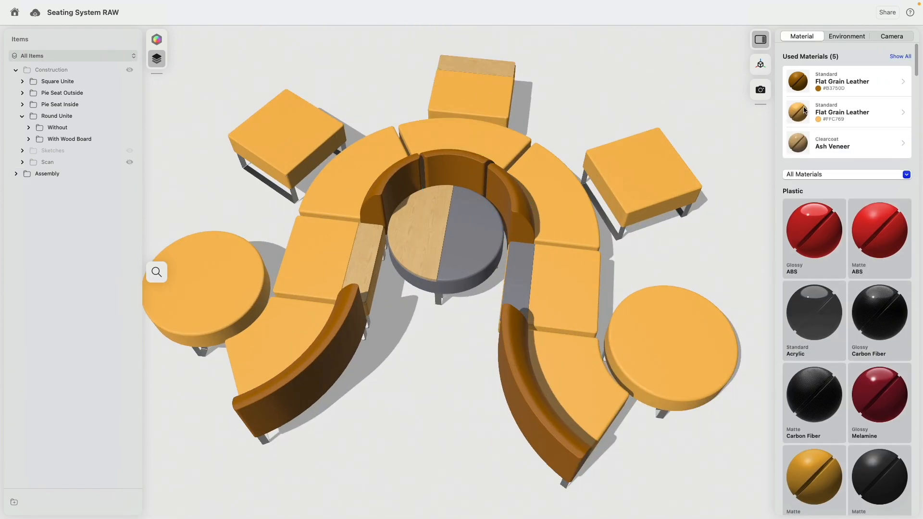
pyautogui.moveTo(798, 112); pyautogui.dragTo(481, 249)
pyautogui.moveTo(662, 177); pyautogui.dragTo(521, 274)
# - Hide the item list and set the studio environment to Gradient Mood
pyautogui.moveTo(433, 387); pyautogui.dragTo(549, 303, button='right')
pyautogui.click(840, 37)
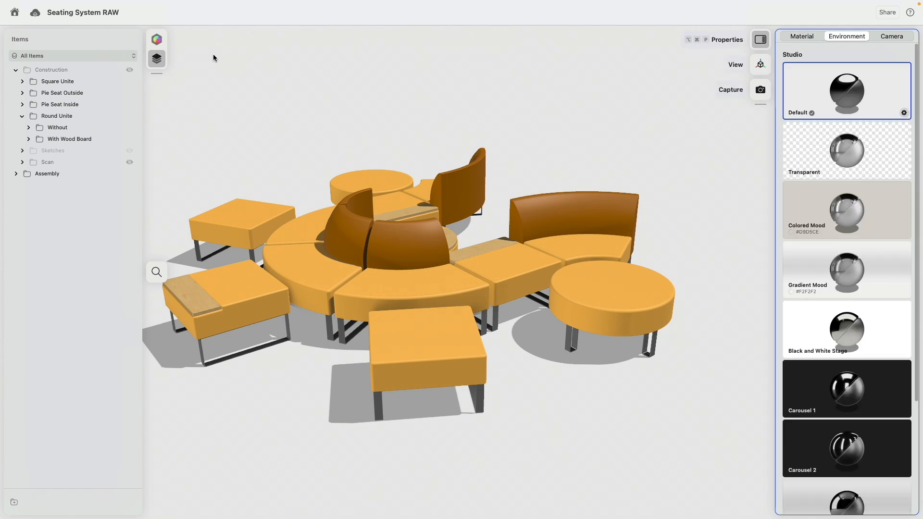
pyautogui.click(156, 59)
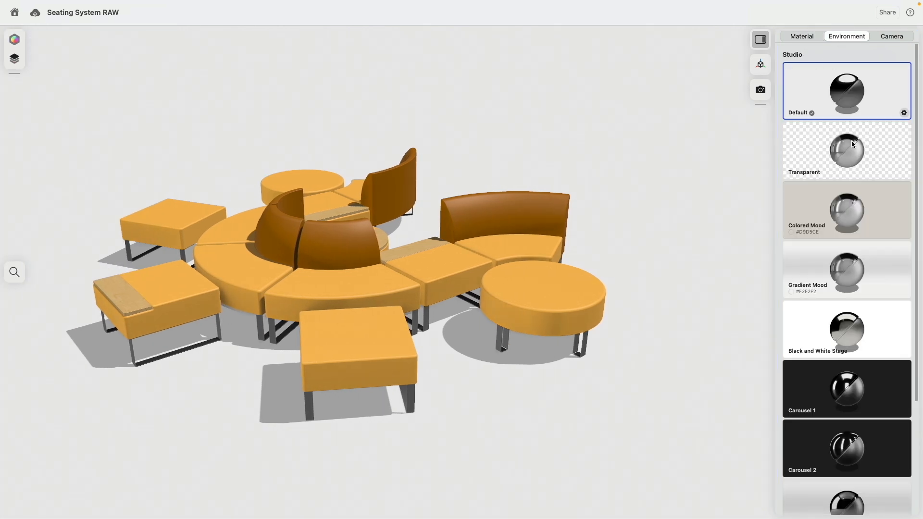
pyautogui.click(850, 267)
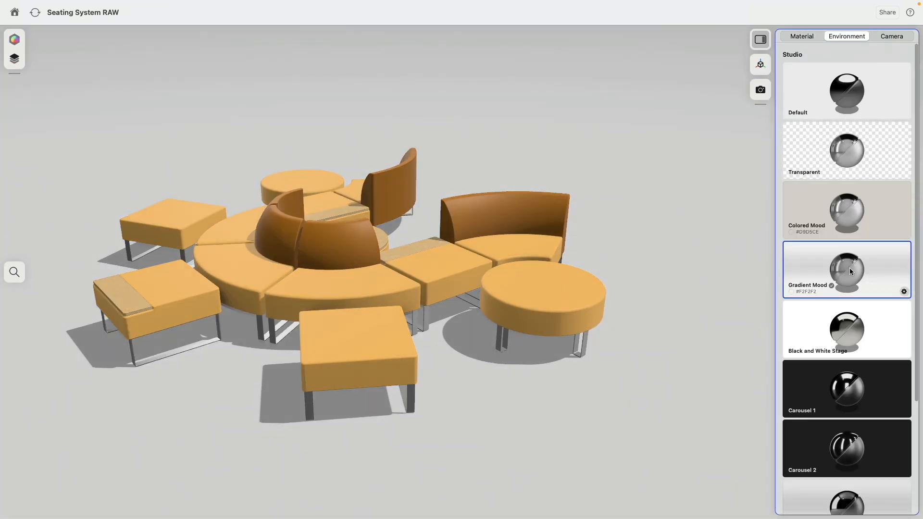
# - Set the Gradient Mood background colour to brownish orange AB7B29
pyautogui.click(904, 295)
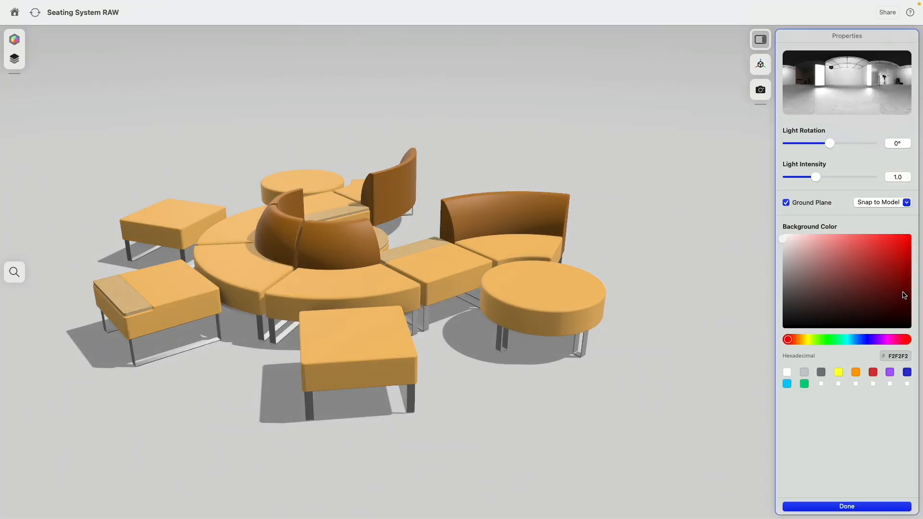
pyautogui.click(855, 373)
pyautogui.moveTo(871, 253); pyautogui.dragTo(881, 265)
# - Hide the environment settings, switch to the standard Top view and centre the whole seating layout
pyautogui.moveTo(685, 329)
pyautogui.mouseDown(button='right')
pyautogui.moveTo(699, 316)
pyautogui.moveTo(692, 321)
pyautogui.mouseUp(button='right')
pyautogui.click(756, 46)
pyautogui.moveTo(484, 151); pyautogui.dragTo(572, 126, button='middle')
pyautogui.moveTo(571, 133); pyautogui.dragTo(552, 208, button='right')
pyautogui.scroll(5, 553, 173)
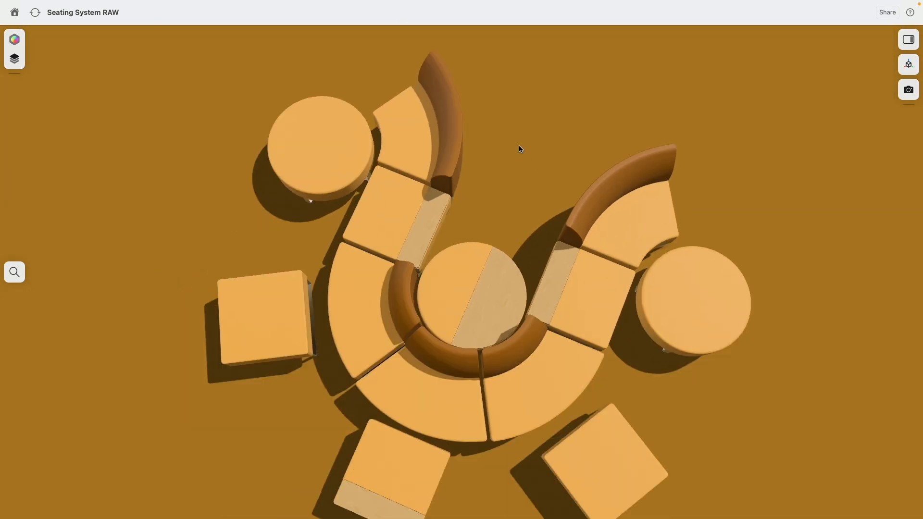
pyautogui.scroll(-4, 515, 151)
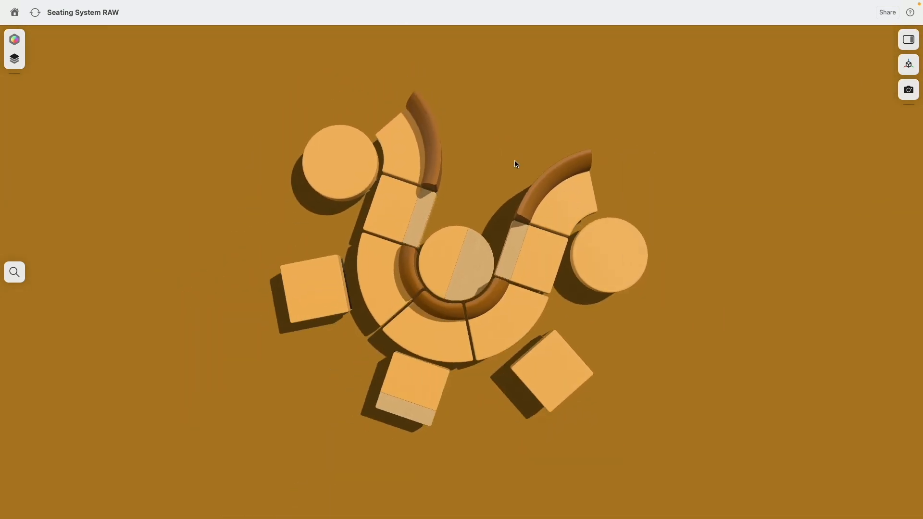
pyautogui.click(909, 64)
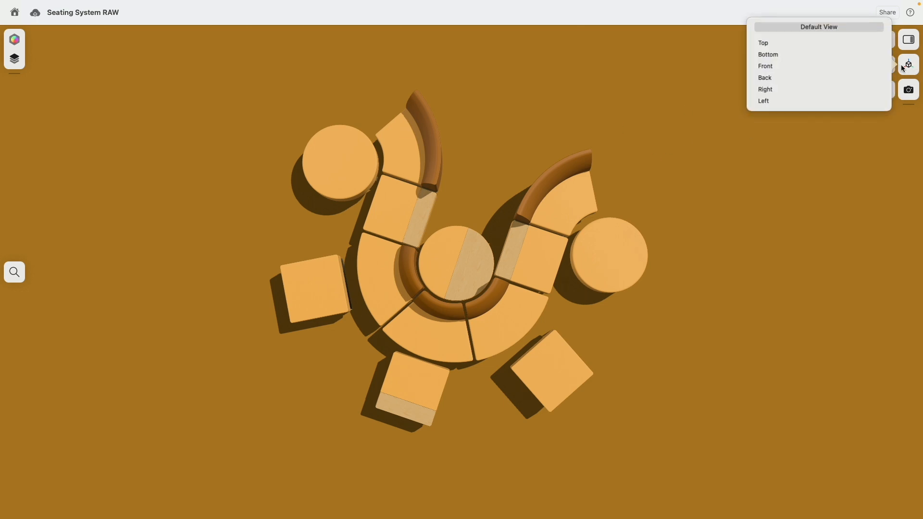
pyautogui.click(775, 44)
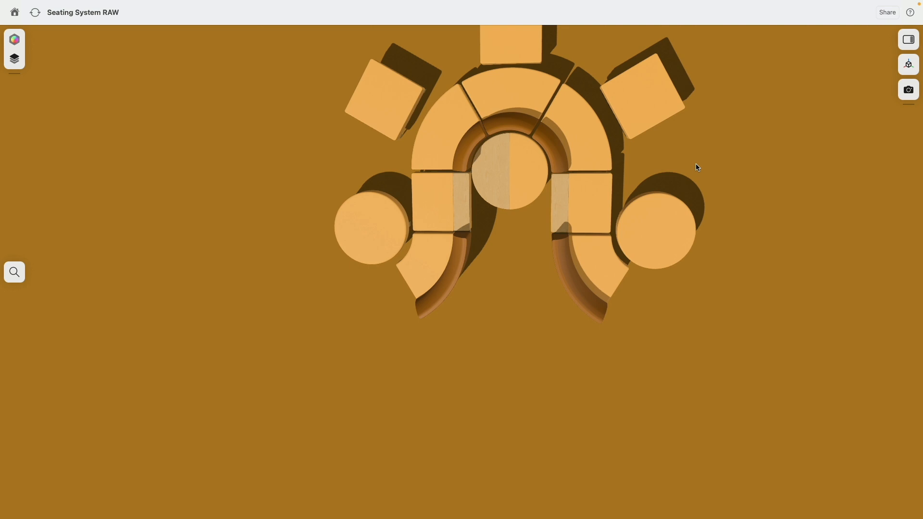
pyautogui.click(909, 65)
pyautogui.click(780, 44)
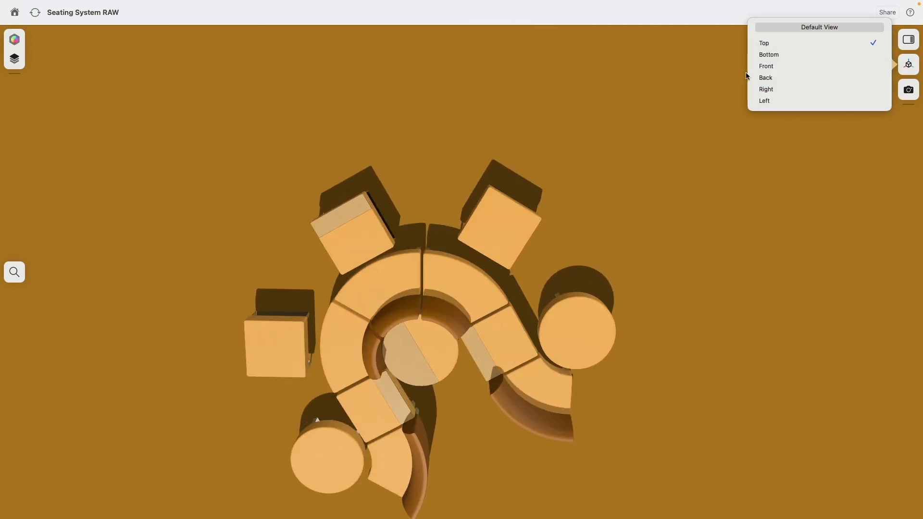
pyautogui.moveTo(498, 282); pyautogui.dragTo(662, 257, button='middle')
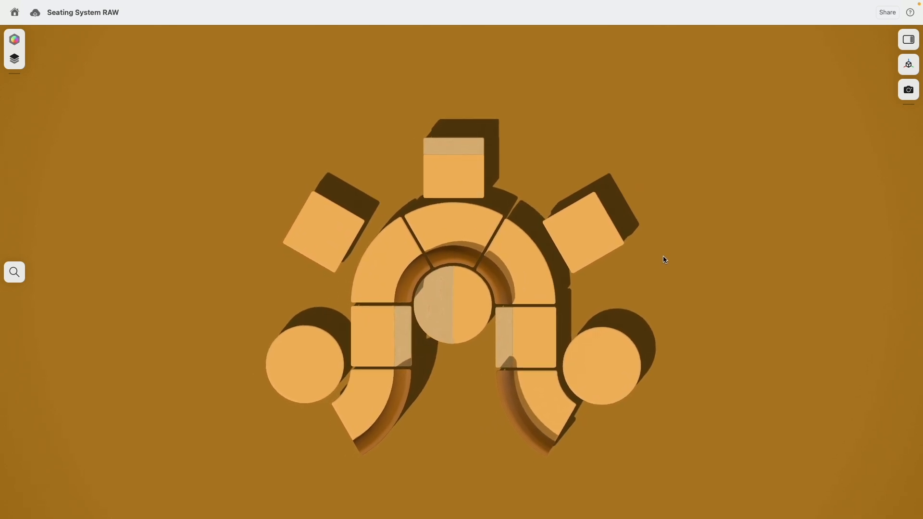
# - Set the environment's light rotation to -82° and finish editing the environment
pyautogui.click(909, 39)
pyautogui.moveTo(827, 143); pyautogui.dragTo(812, 150)
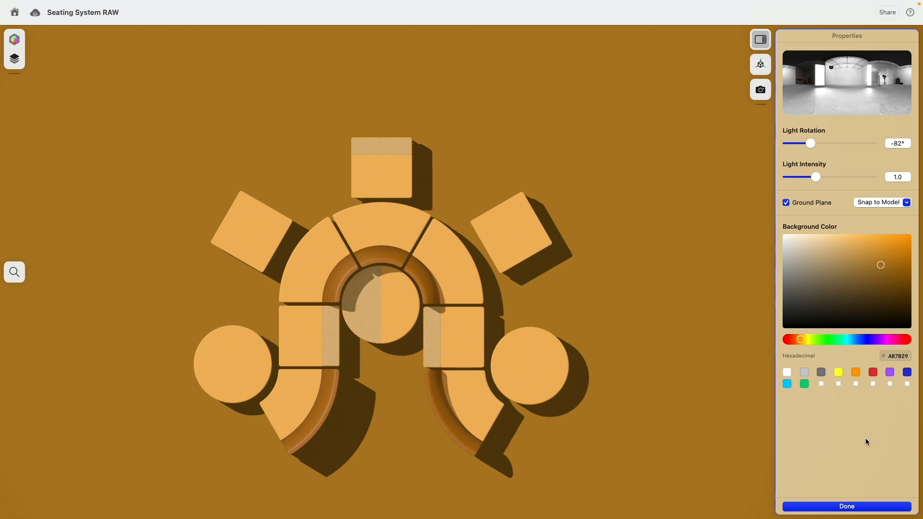
pyautogui.click(856, 507)
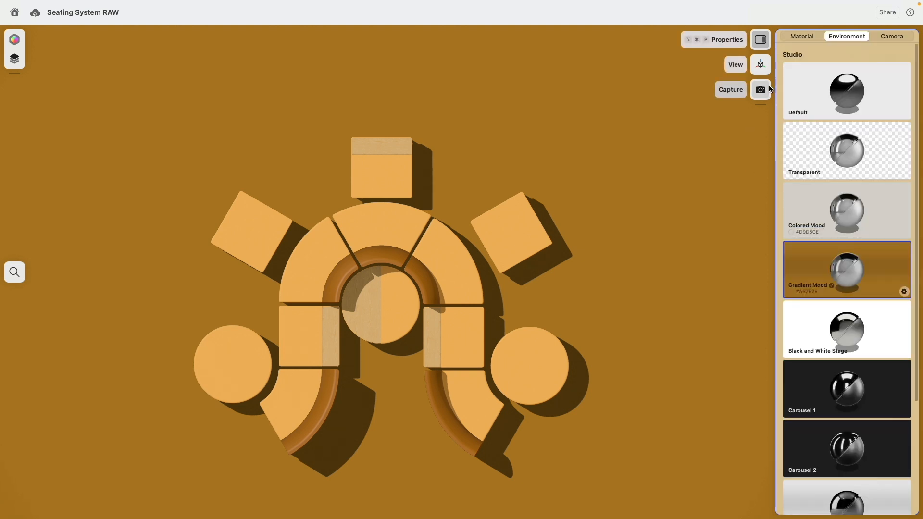
# - Examine the whole seating layout in perspective from close, raised and low angles around the arrangement
pyautogui.moveTo(627, 352); pyautogui.dragTo(513, 411)
pyautogui.moveTo(519, 412); pyautogui.dragTo(520, 420, button='right')
pyautogui.scroll(-6, 520, 419)
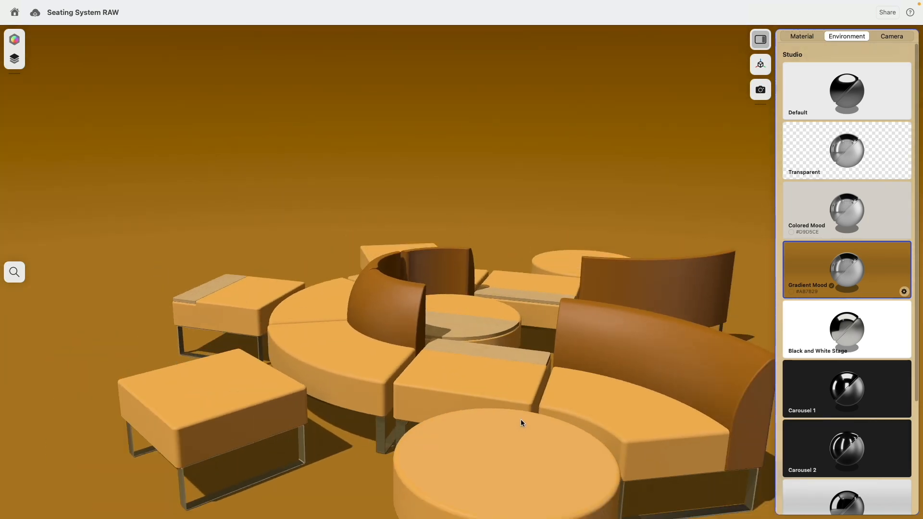
pyautogui.moveTo(530, 402); pyautogui.dragTo(463, 290, button='middle')
pyautogui.moveTo(462, 317); pyautogui.dragTo(467, 353, button='right')
pyautogui.moveTo(381, 319); pyautogui.dragTo(414, 402, button='middle')
pyautogui.scroll(-5, 413, 402)
pyautogui.moveTo(415, 405); pyautogui.dragTo(478, 412, button='right')
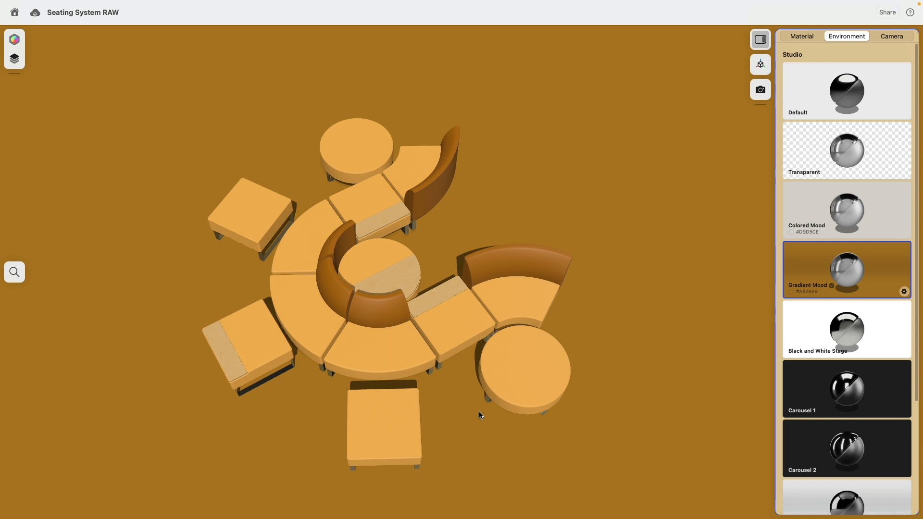
pyautogui.moveTo(468, 417); pyautogui.dragTo(512, 381, button='right')
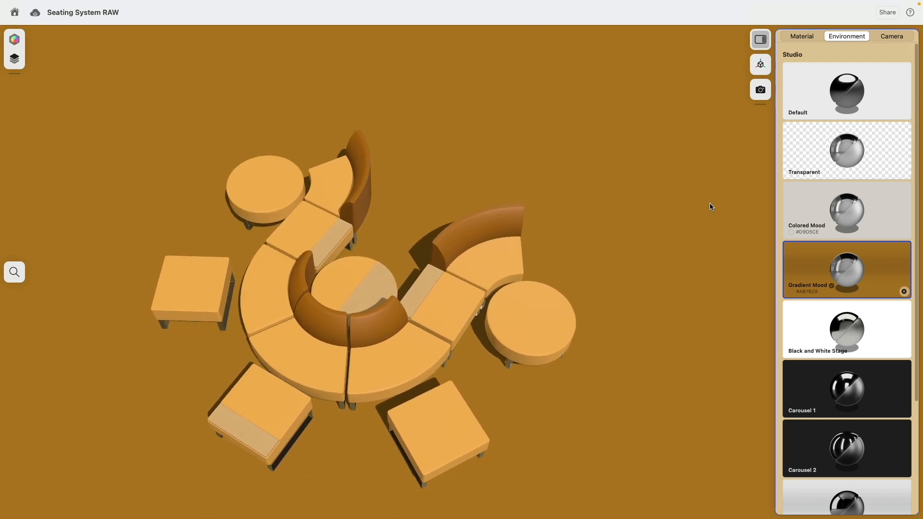
pyautogui.moveTo(598, 297); pyautogui.dragTo(600, 258, button='right')
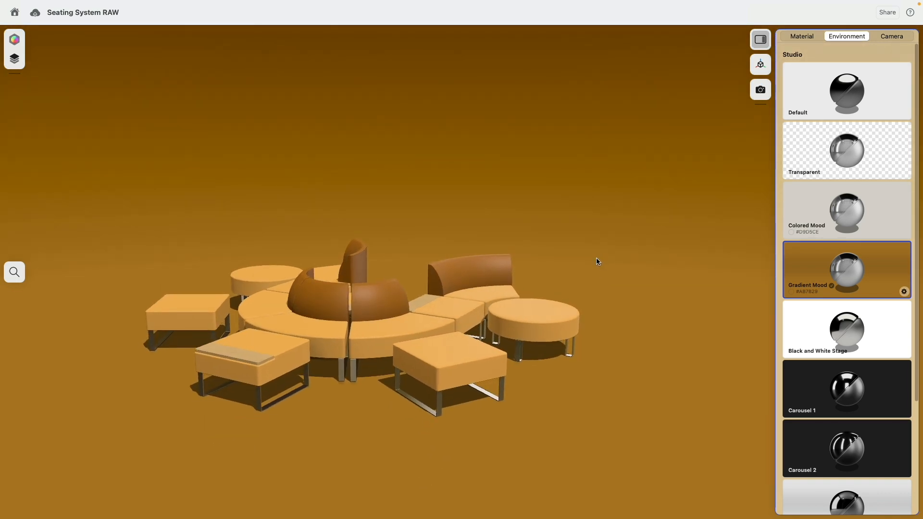
# - Set the focus point on the front corner of the square stool with the wooden top, just below the wood
pyautogui.scroll(5, 284, 423)
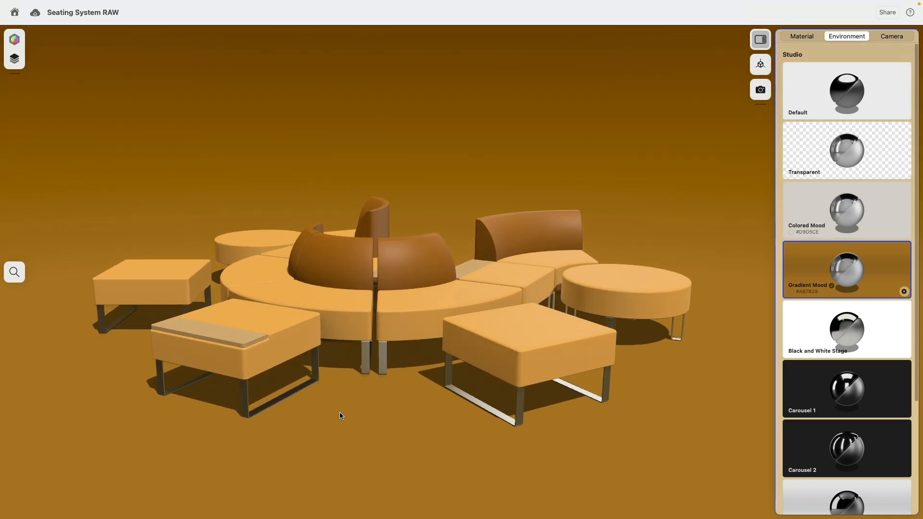
pyautogui.rightClick(243, 344)
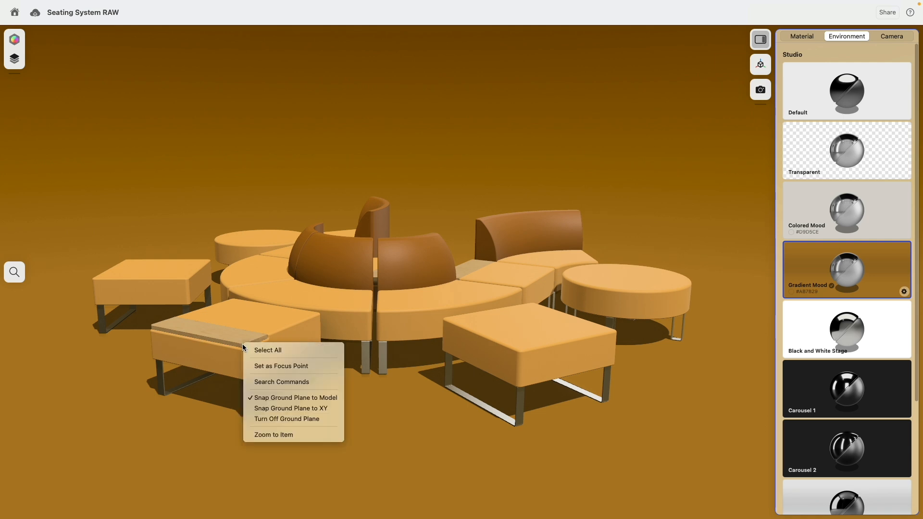
pyautogui.click(259, 367)
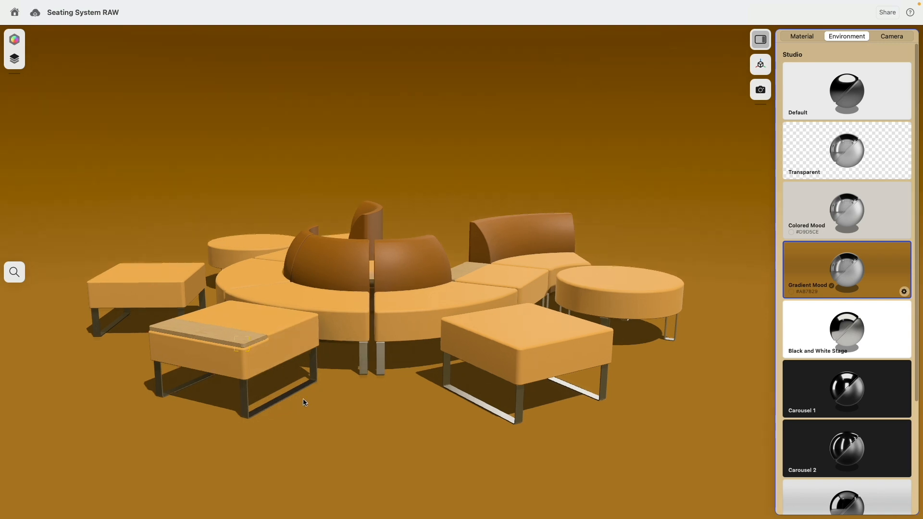
# - Check the focus blur around the square stool up close and set the focus point on its wooden top's near corner
pyautogui.moveTo(301, 404); pyautogui.dragTo(298, 366, button='right')
pyautogui.scroll(-3, 237, 365)
pyautogui.scroll(7, 238, 365)
pyautogui.scroll(4, 238, 365)
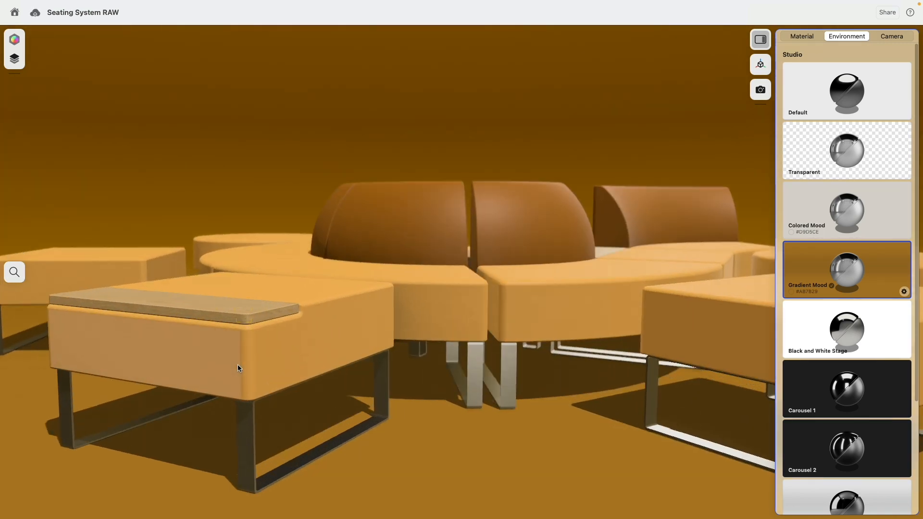
pyautogui.moveTo(209, 375); pyautogui.dragTo(242, 382, button='right')
pyautogui.moveTo(183, 353); pyautogui.dragTo(453, 336, button='middle')
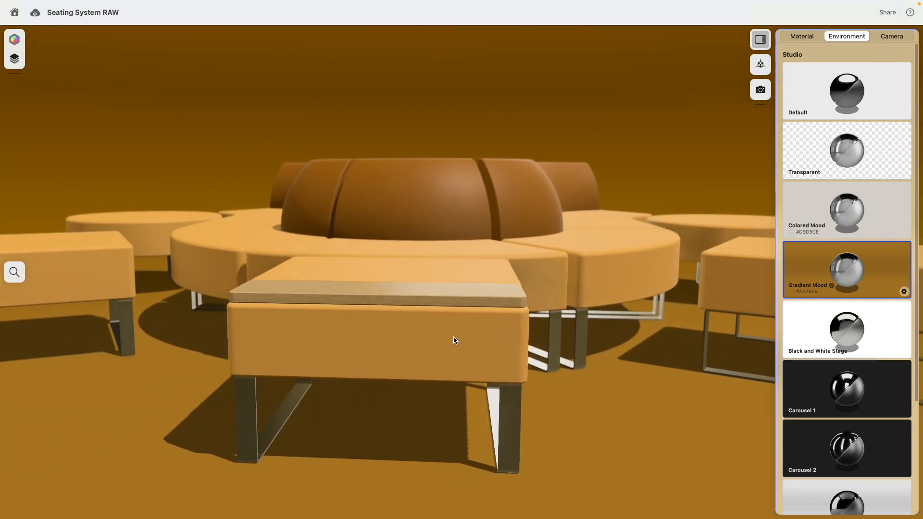
pyautogui.moveTo(345, 327); pyautogui.dragTo(364, 328, button='right')
pyautogui.moveTo(319, 329); pyautogui.dragTo(383, 322, button='middle')
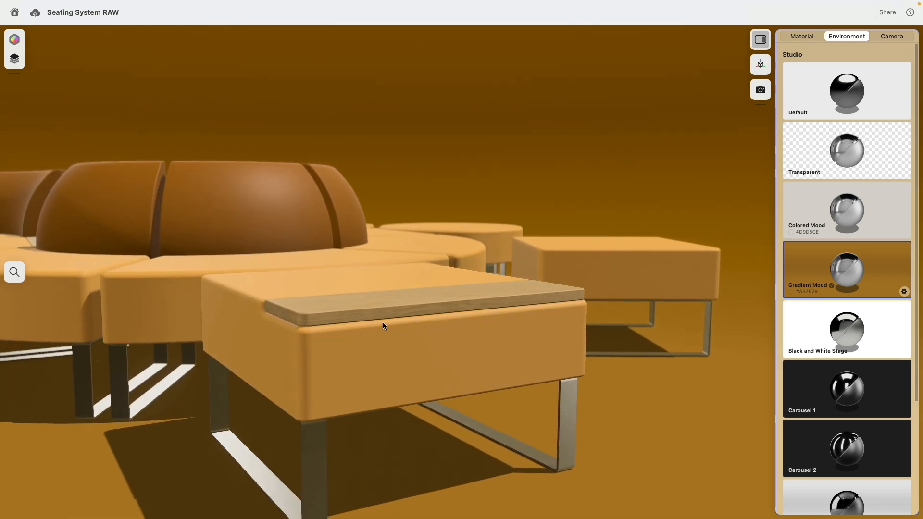
pyautogui.rightClick(307, 317)
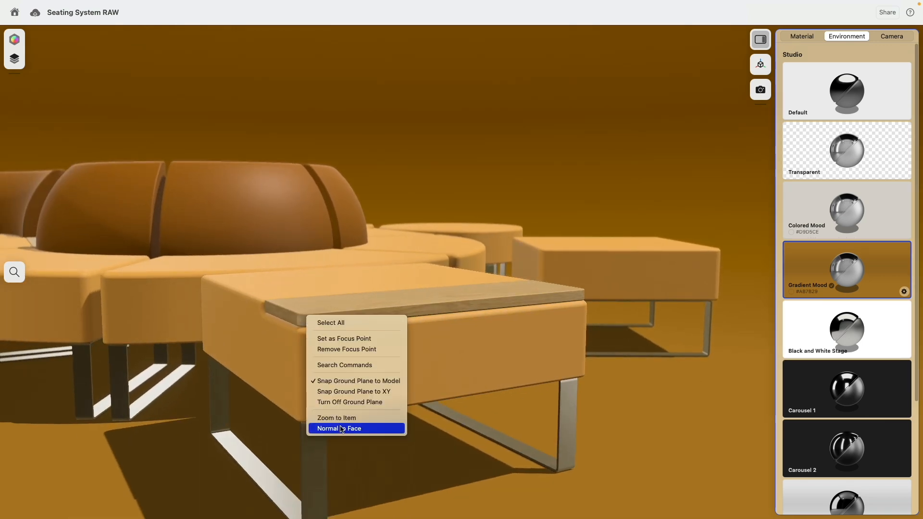
pyautogui.click(362, 339)
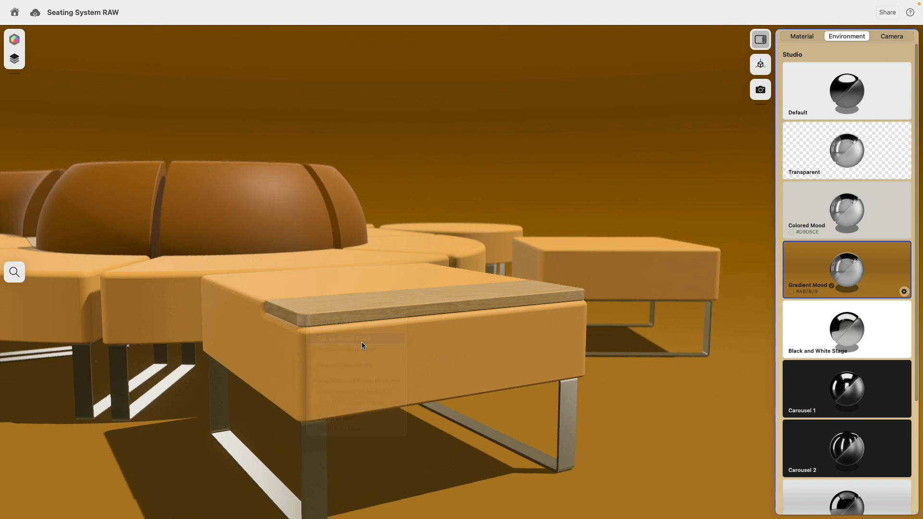
# - Set the focus point on the curved leather backrest behind the stool, and remove the focus point
pyautogui.rightClick(292, 177)
pyautogui.click(303, 196)
pyautogui.rightClick(269, 184)
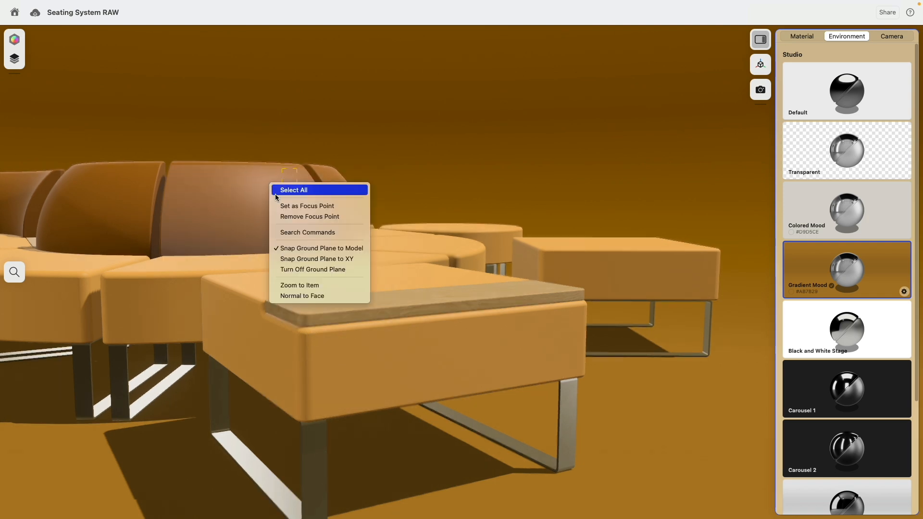
pyautogui.click(292, 217)
# - View the complete seating layout from the outer side of its curve and from directly above
pyautogui.scroll(-5, 452, 194)
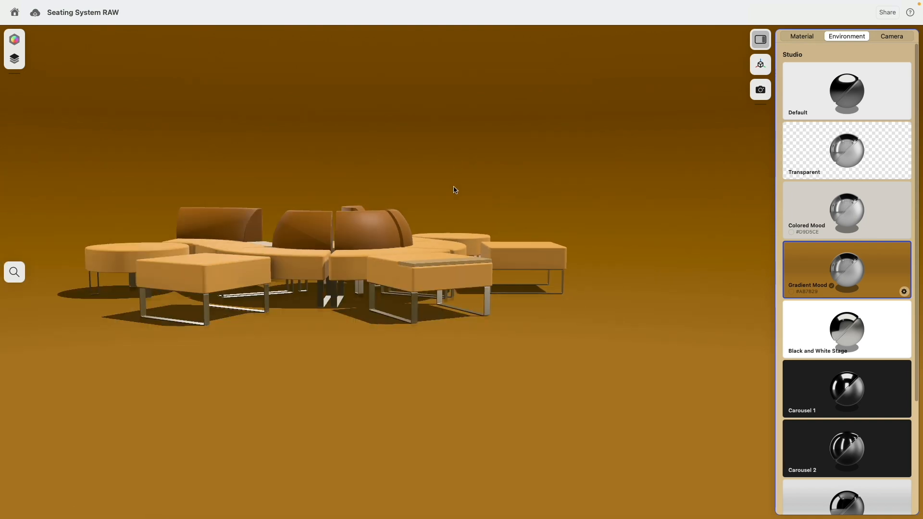
pyautogui.moveTo(451, 180); pyautogui.dragTo(442, 201, button='right')
pyautogui.moveTo(458, 152); pyautogui.dragTo(483, 185, button='middle')
pyautogui.moveTo(483, 185); pyautogui.dragTo(474, 181, button='right')
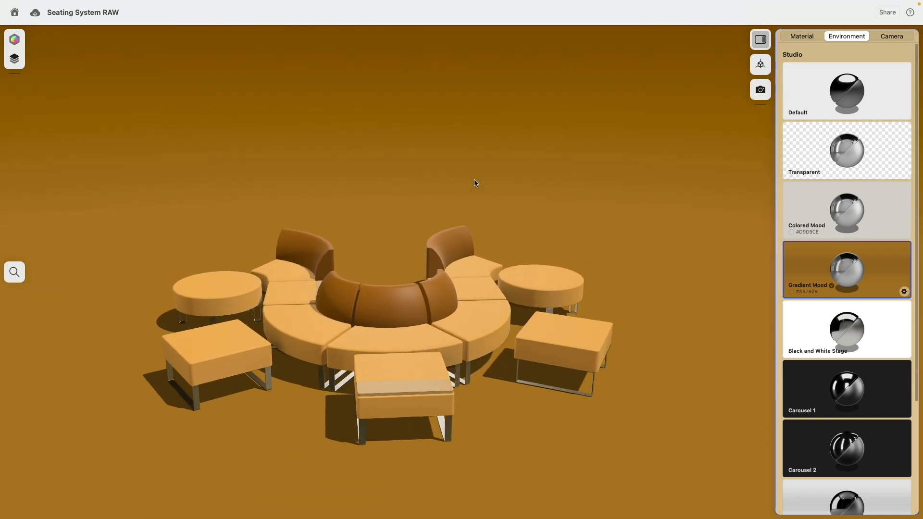
pyautogui.moveTo(518, 197); pyautogui.dragTo(524, 188, button='middle')
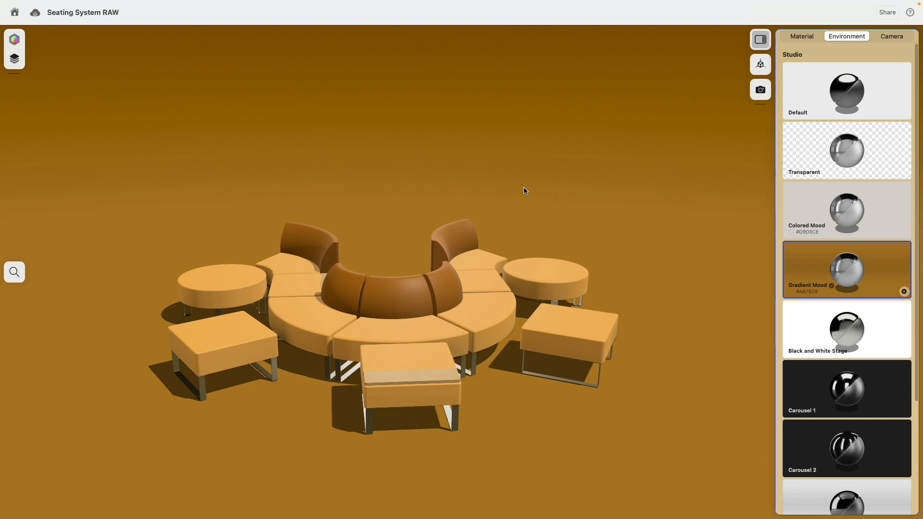
pyautogui.moveTo(525, 191); pyautogui.dragTo(542, 152)
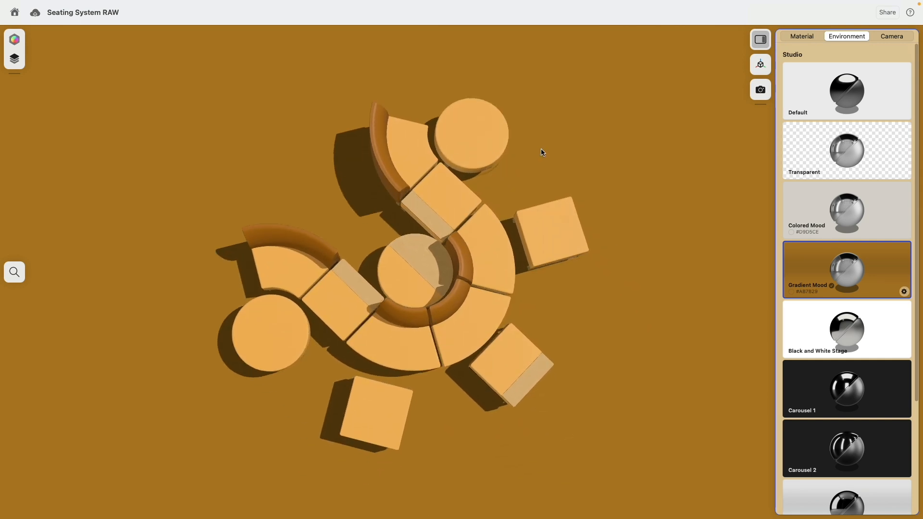